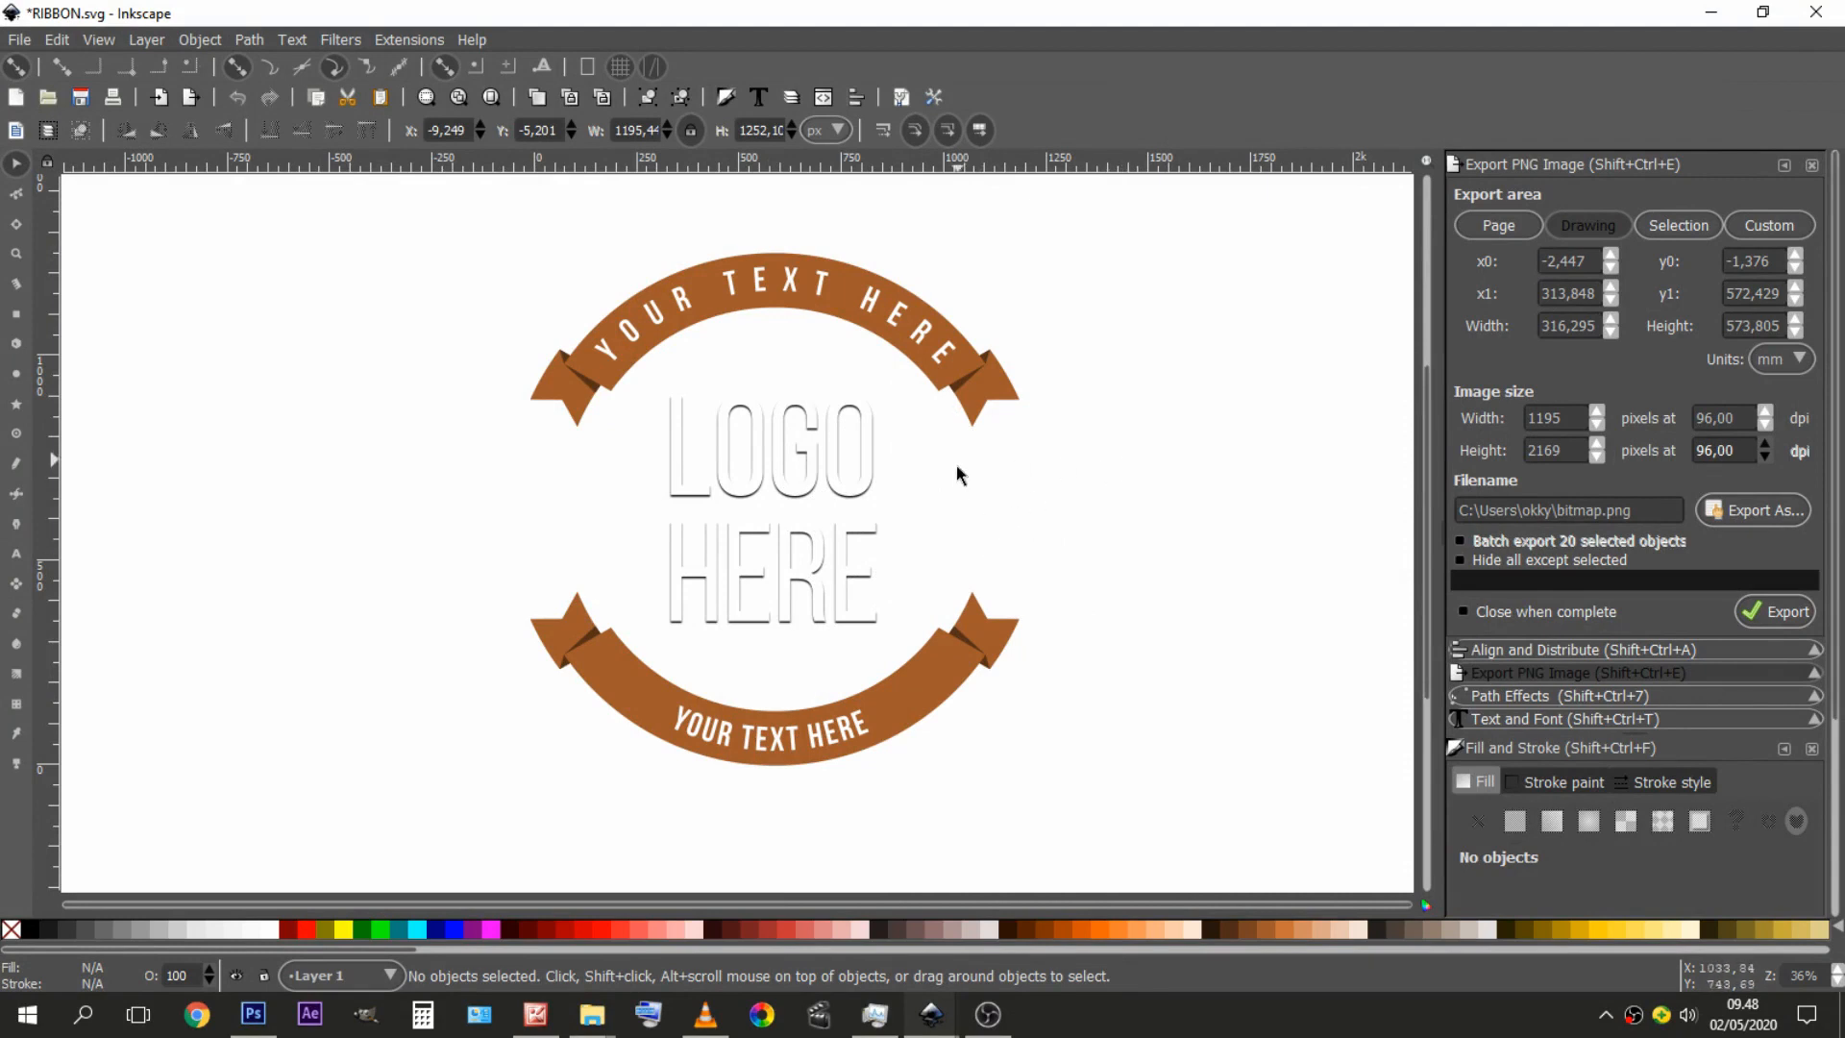
- Examine the finished badge with its two curved ribbon banners and the logo text in the middle
mouse_move(1000, 486)
mouse_down()
mouse_move(1020, 515)
mouse_move(1002, 509)
mouse_up()
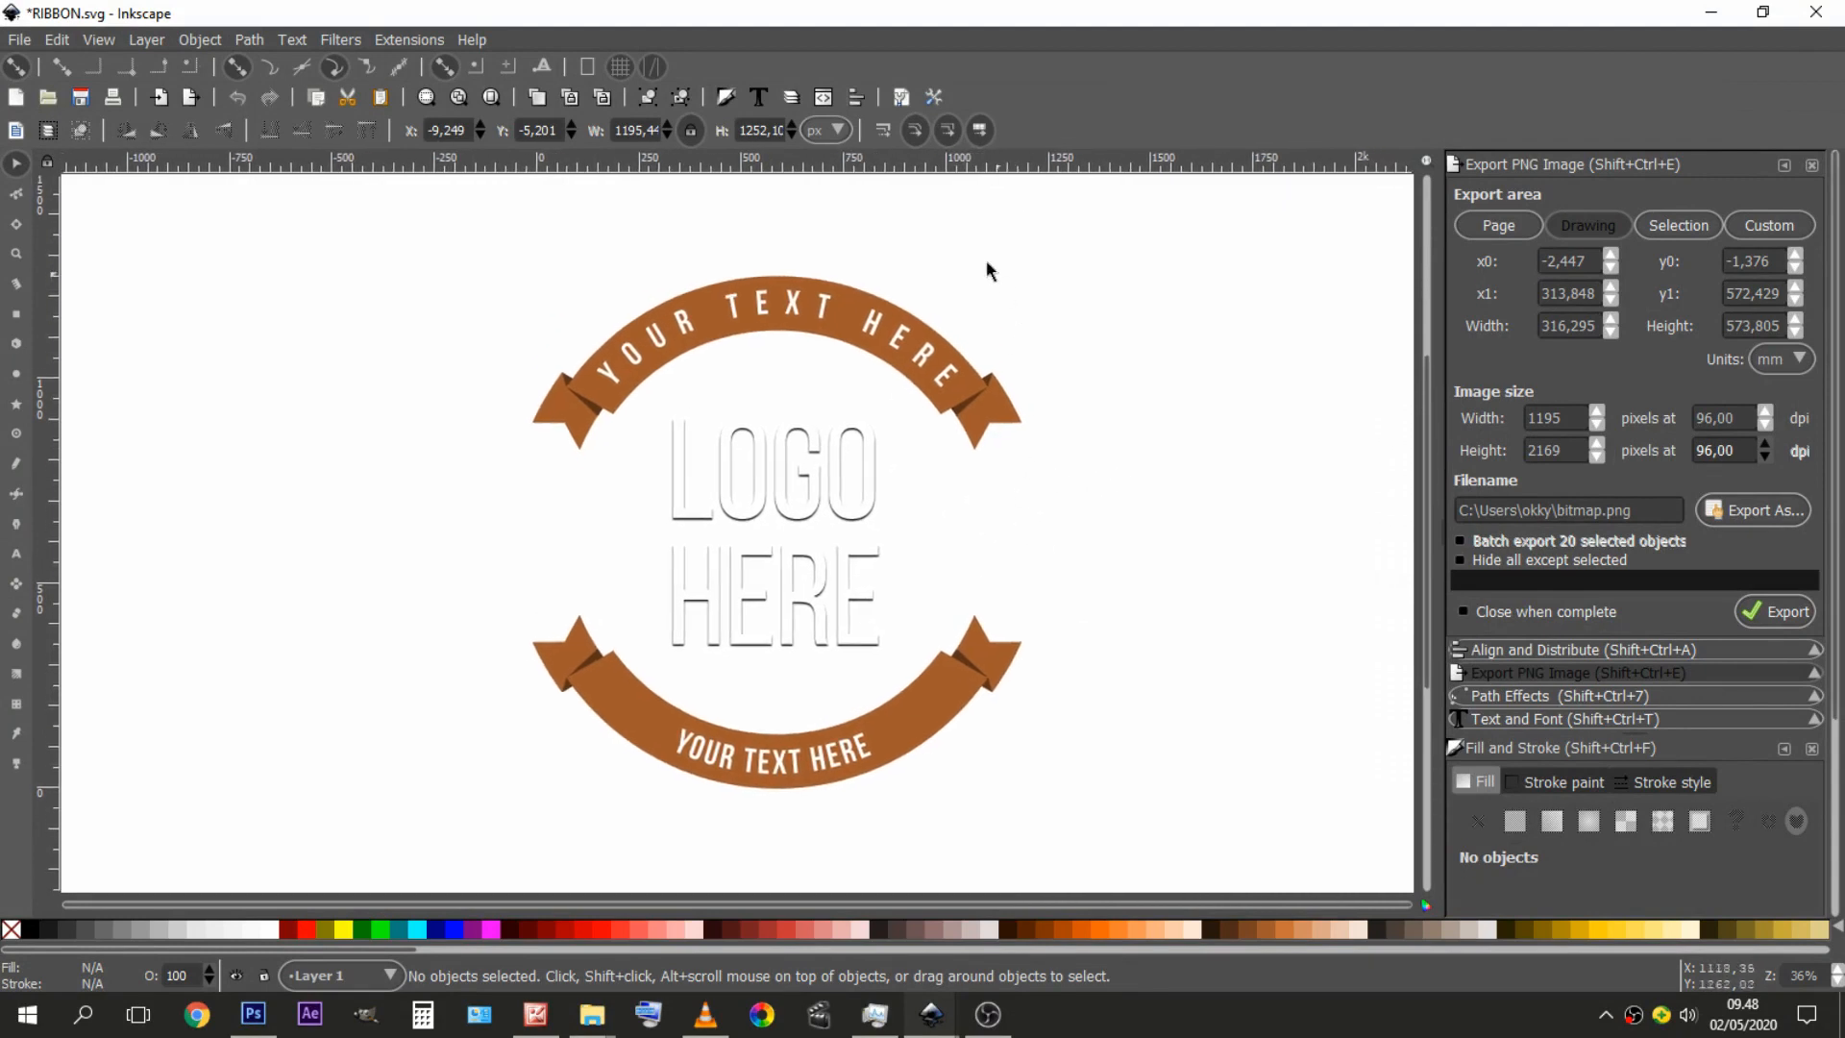
drag(1203, 220, 429, 864)
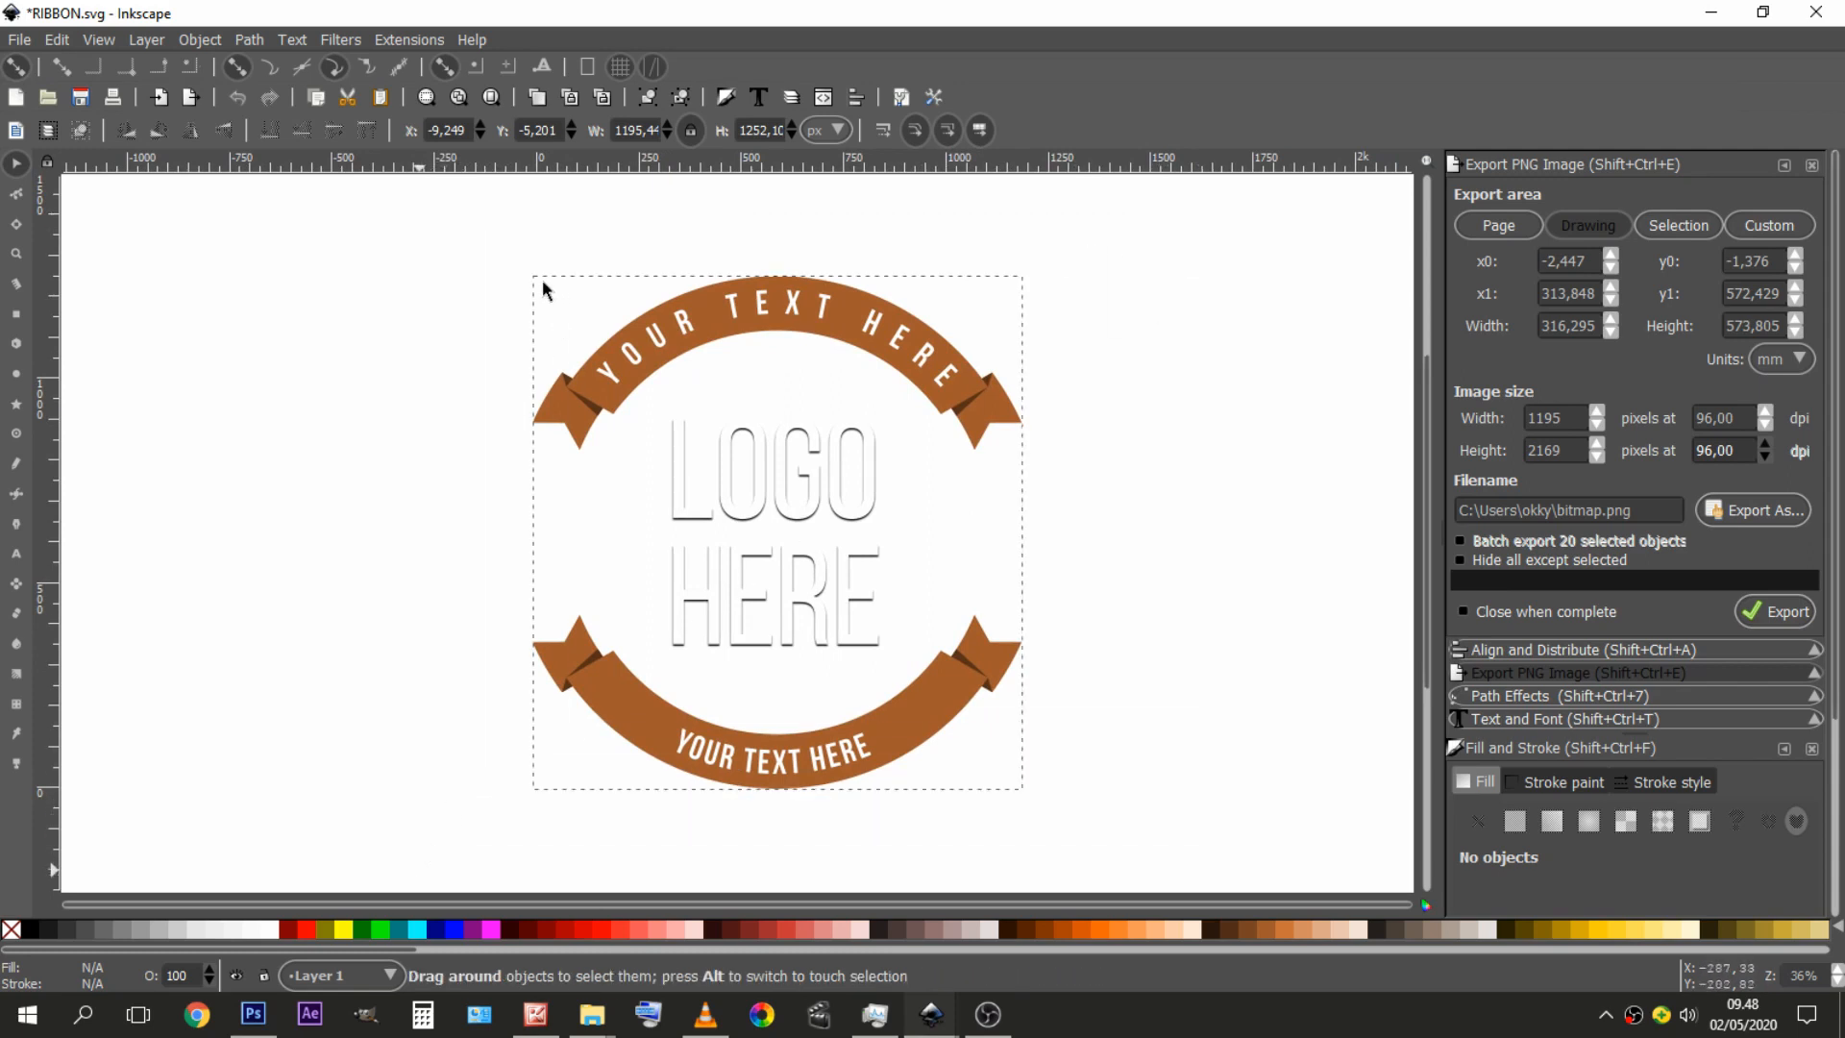
key(ctrl+g)
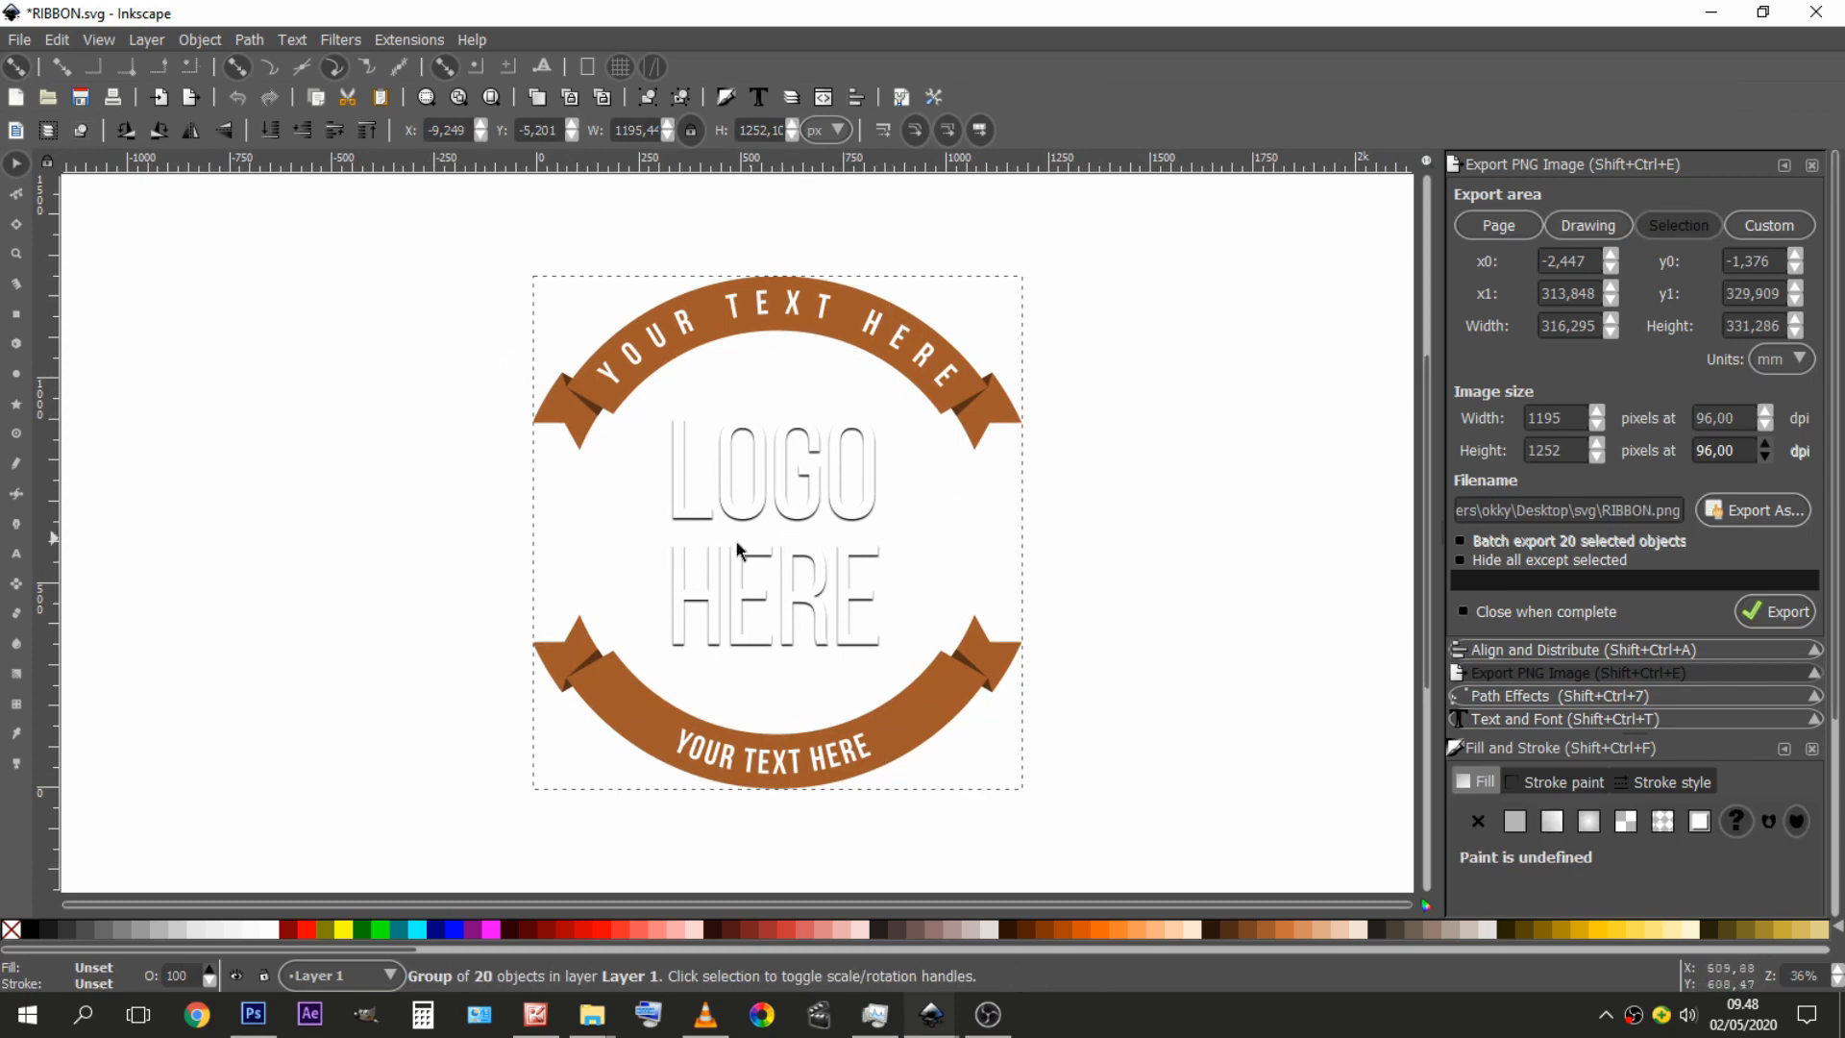
click(328, 280)
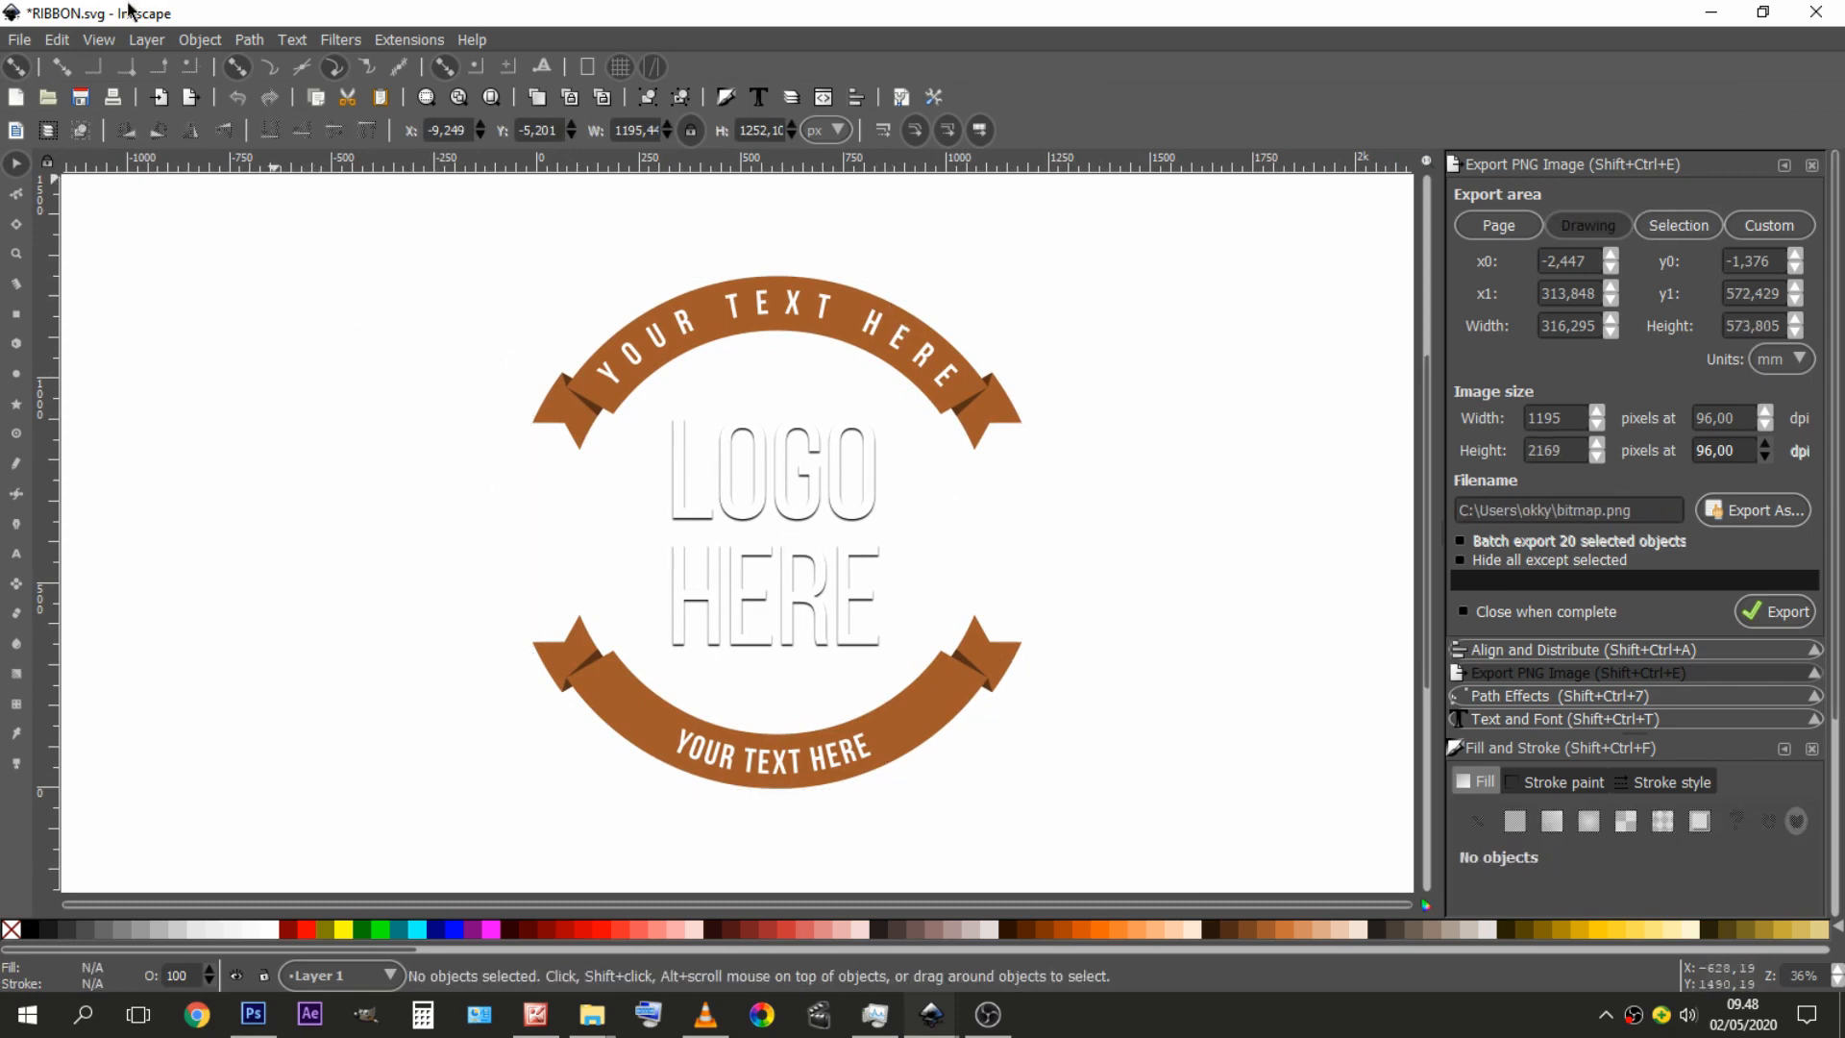
mouse_move(924, 1020)
drag(1233, 447, 1276, 532)
drag(1031, 452, 976, 458)
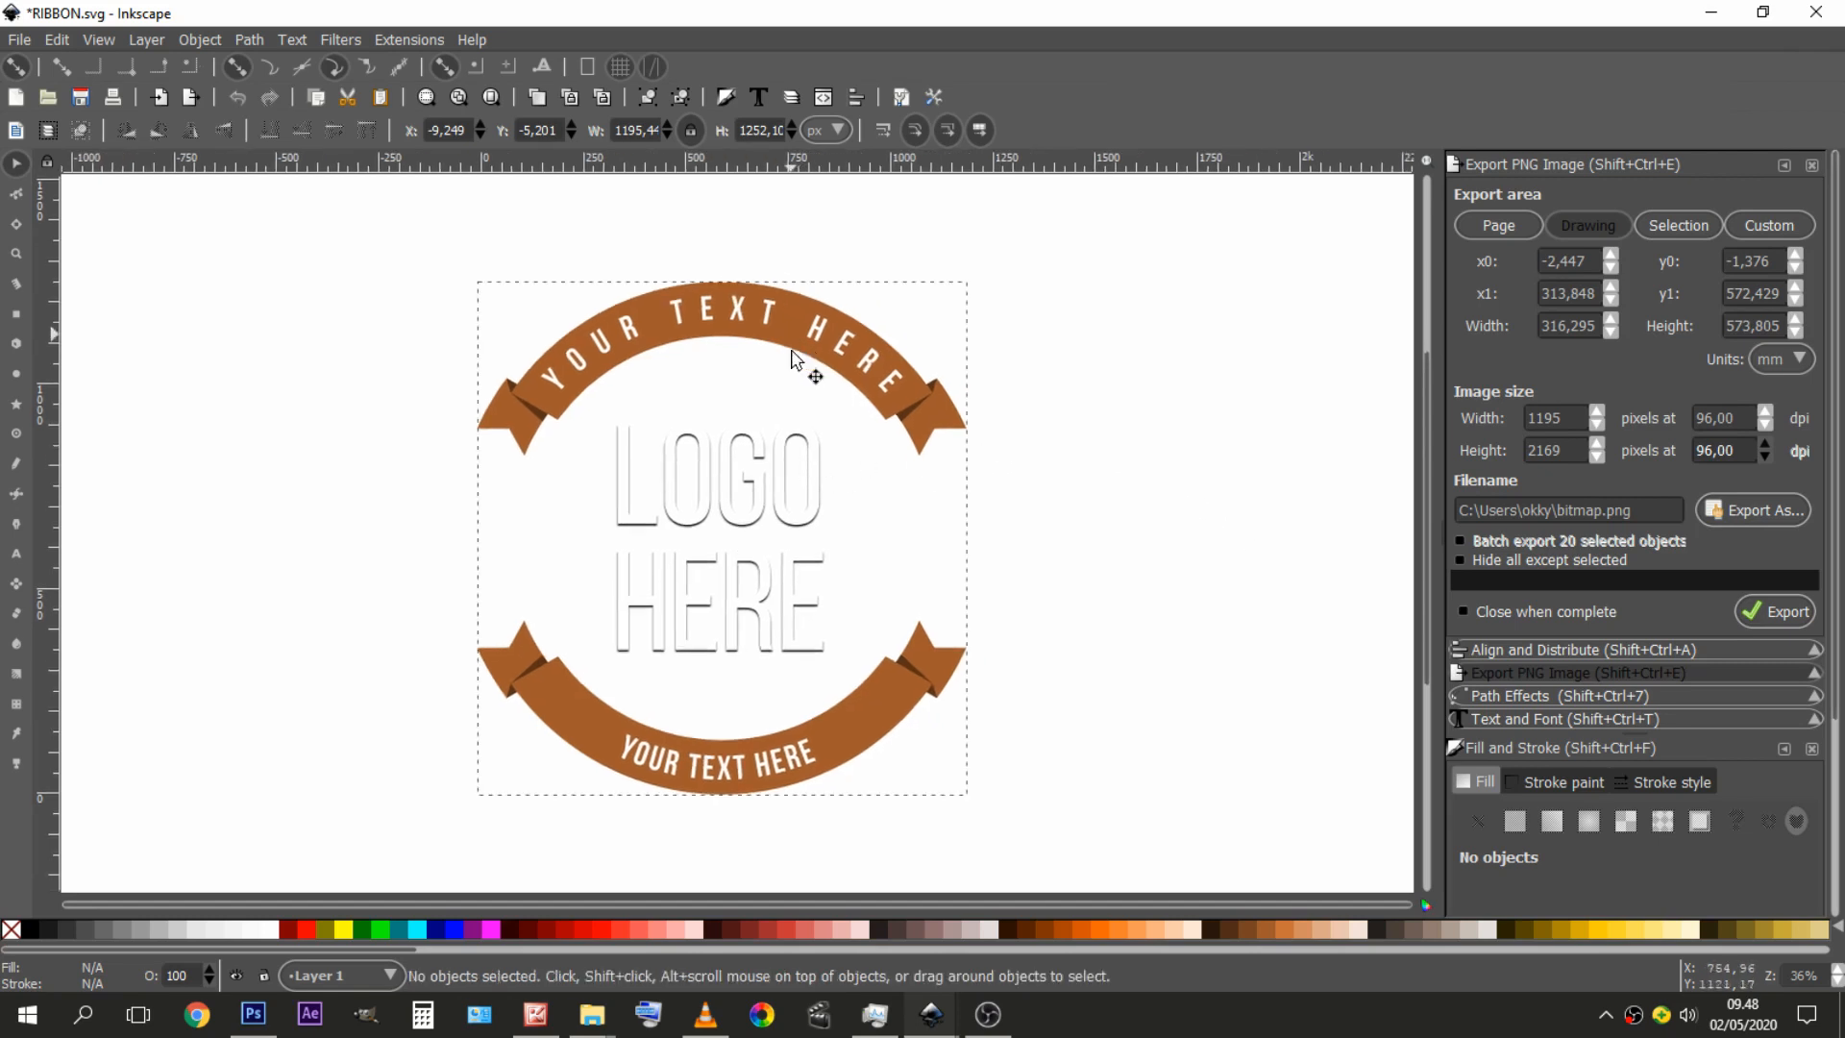
click(793, 359)
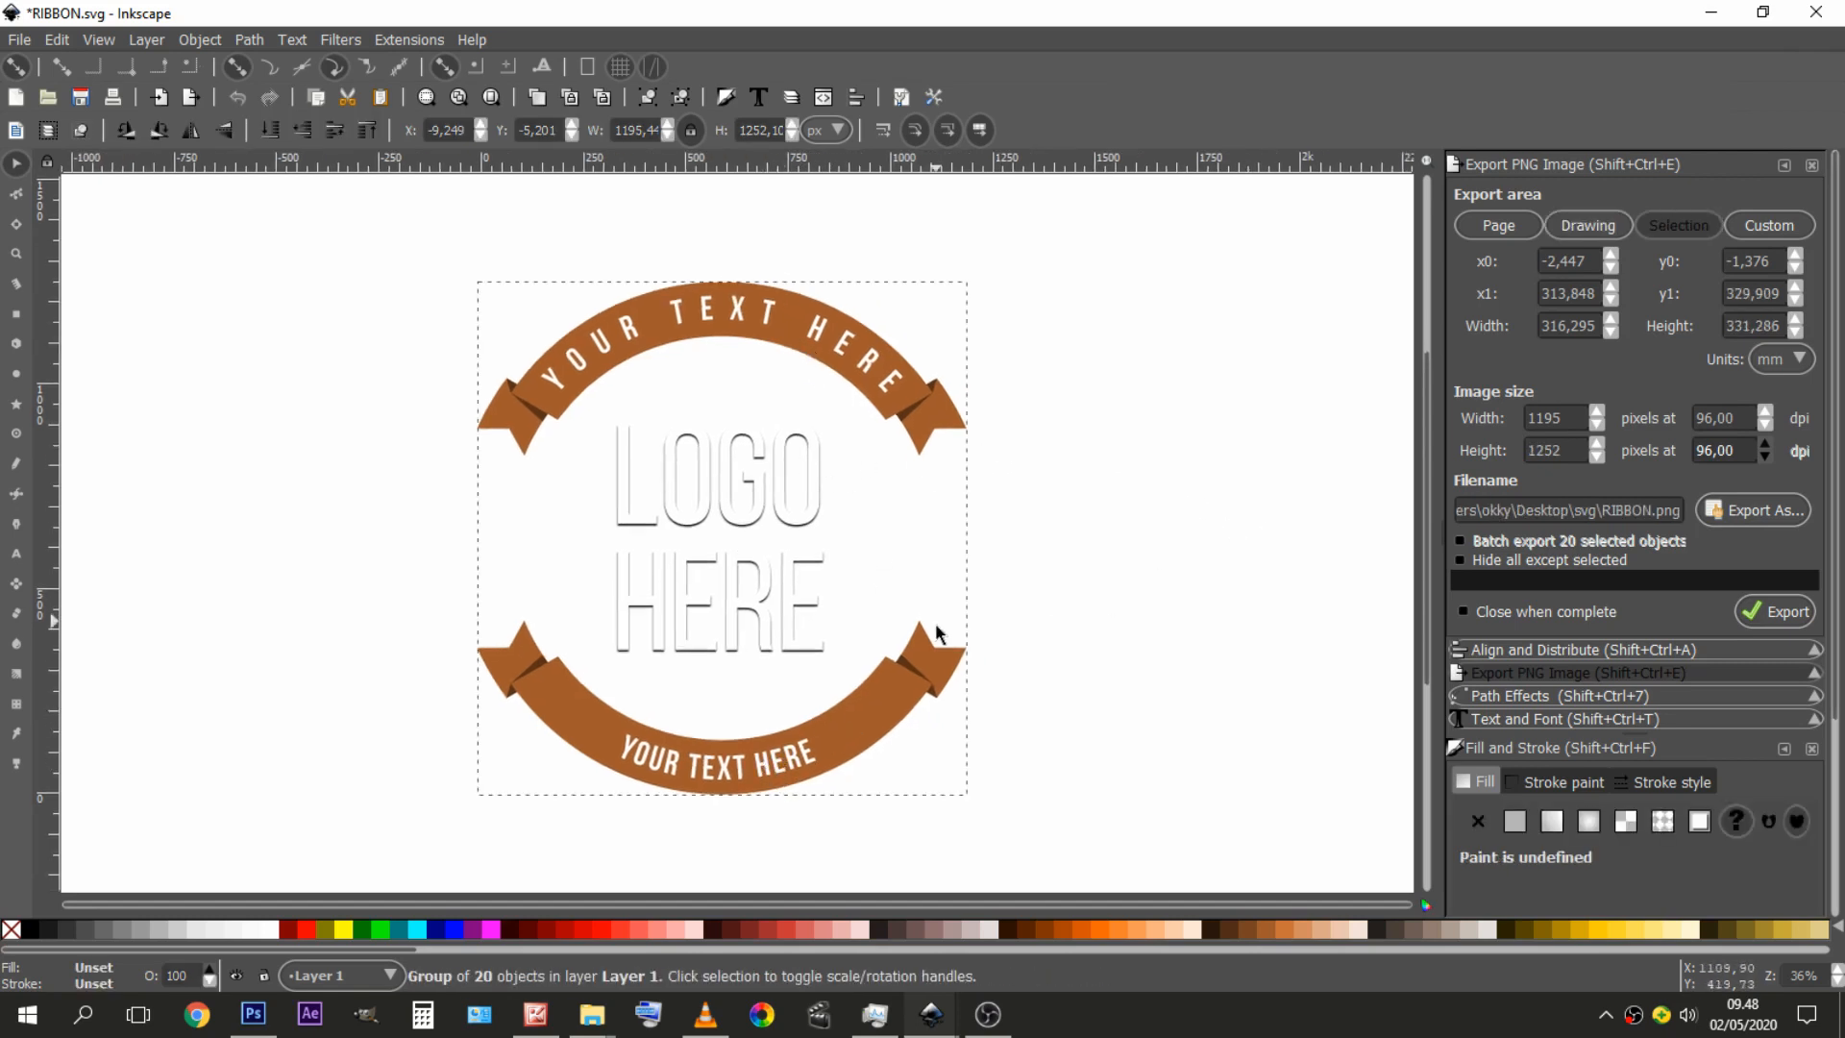
click(1032, 584)
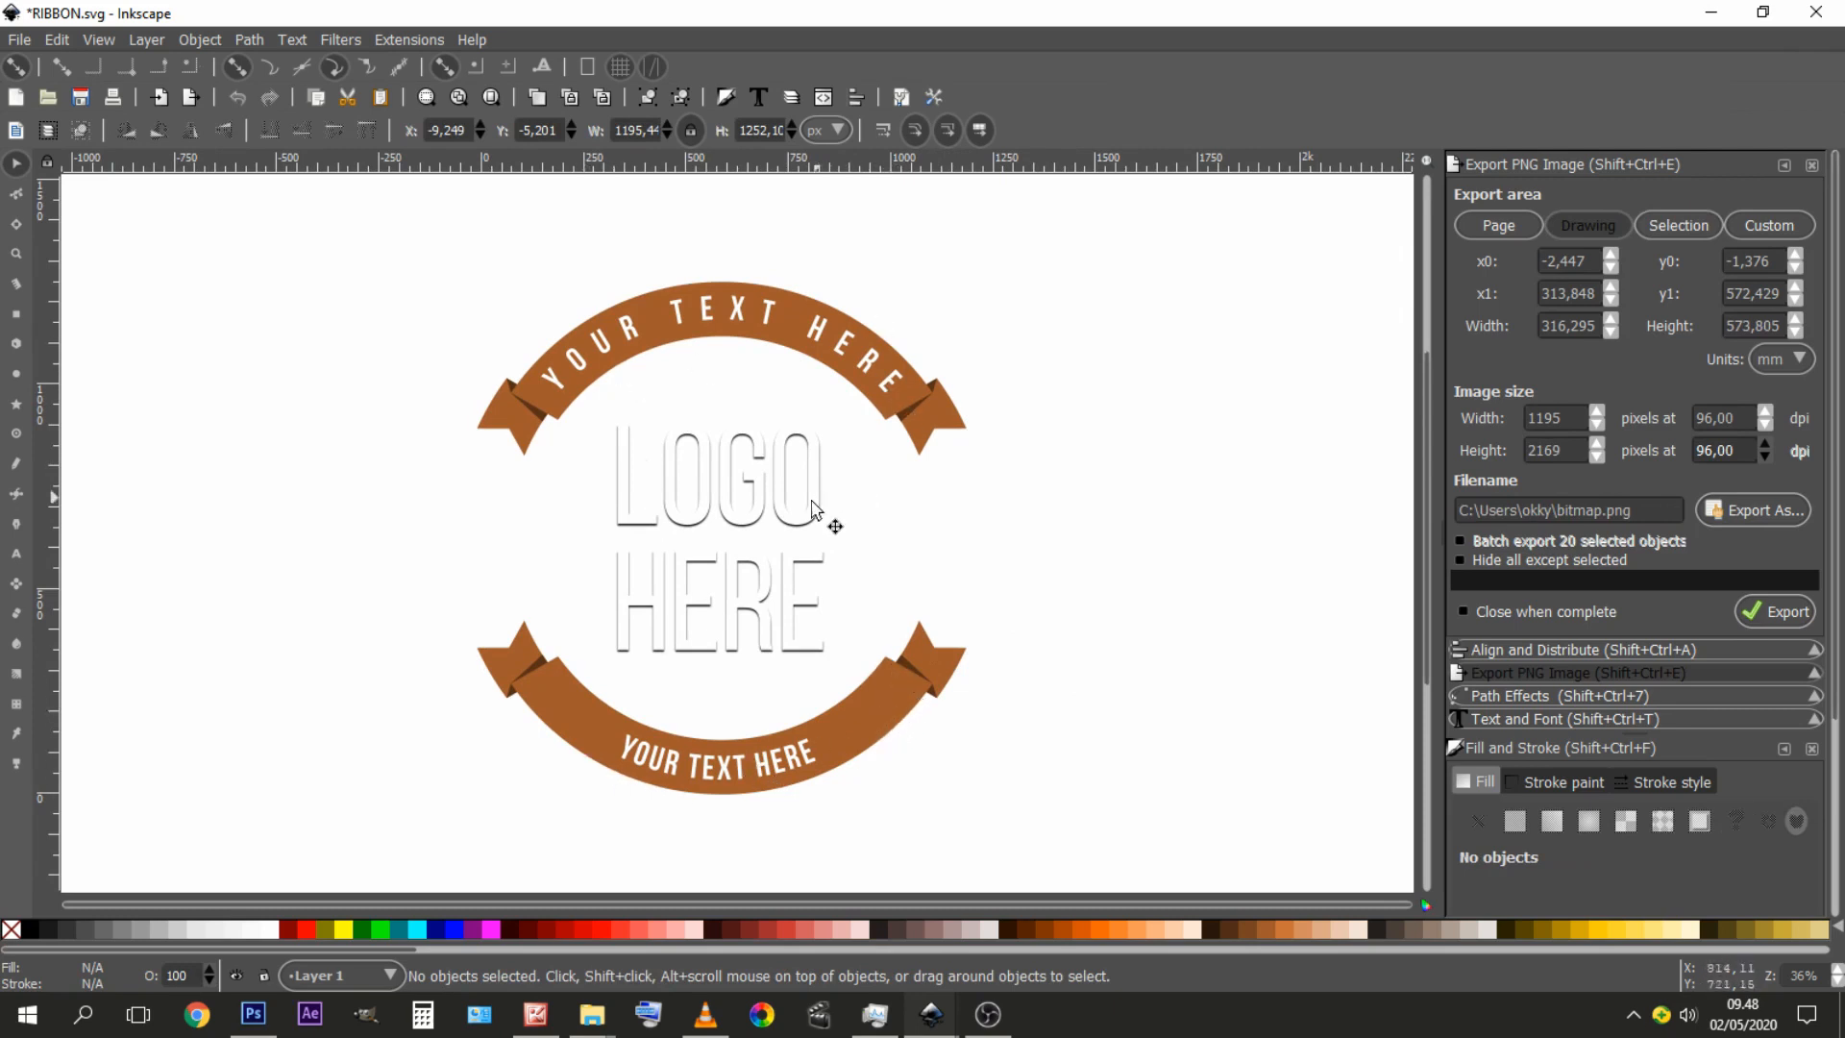
- Create a new blank document
click(17, 41)
click(67, 71)
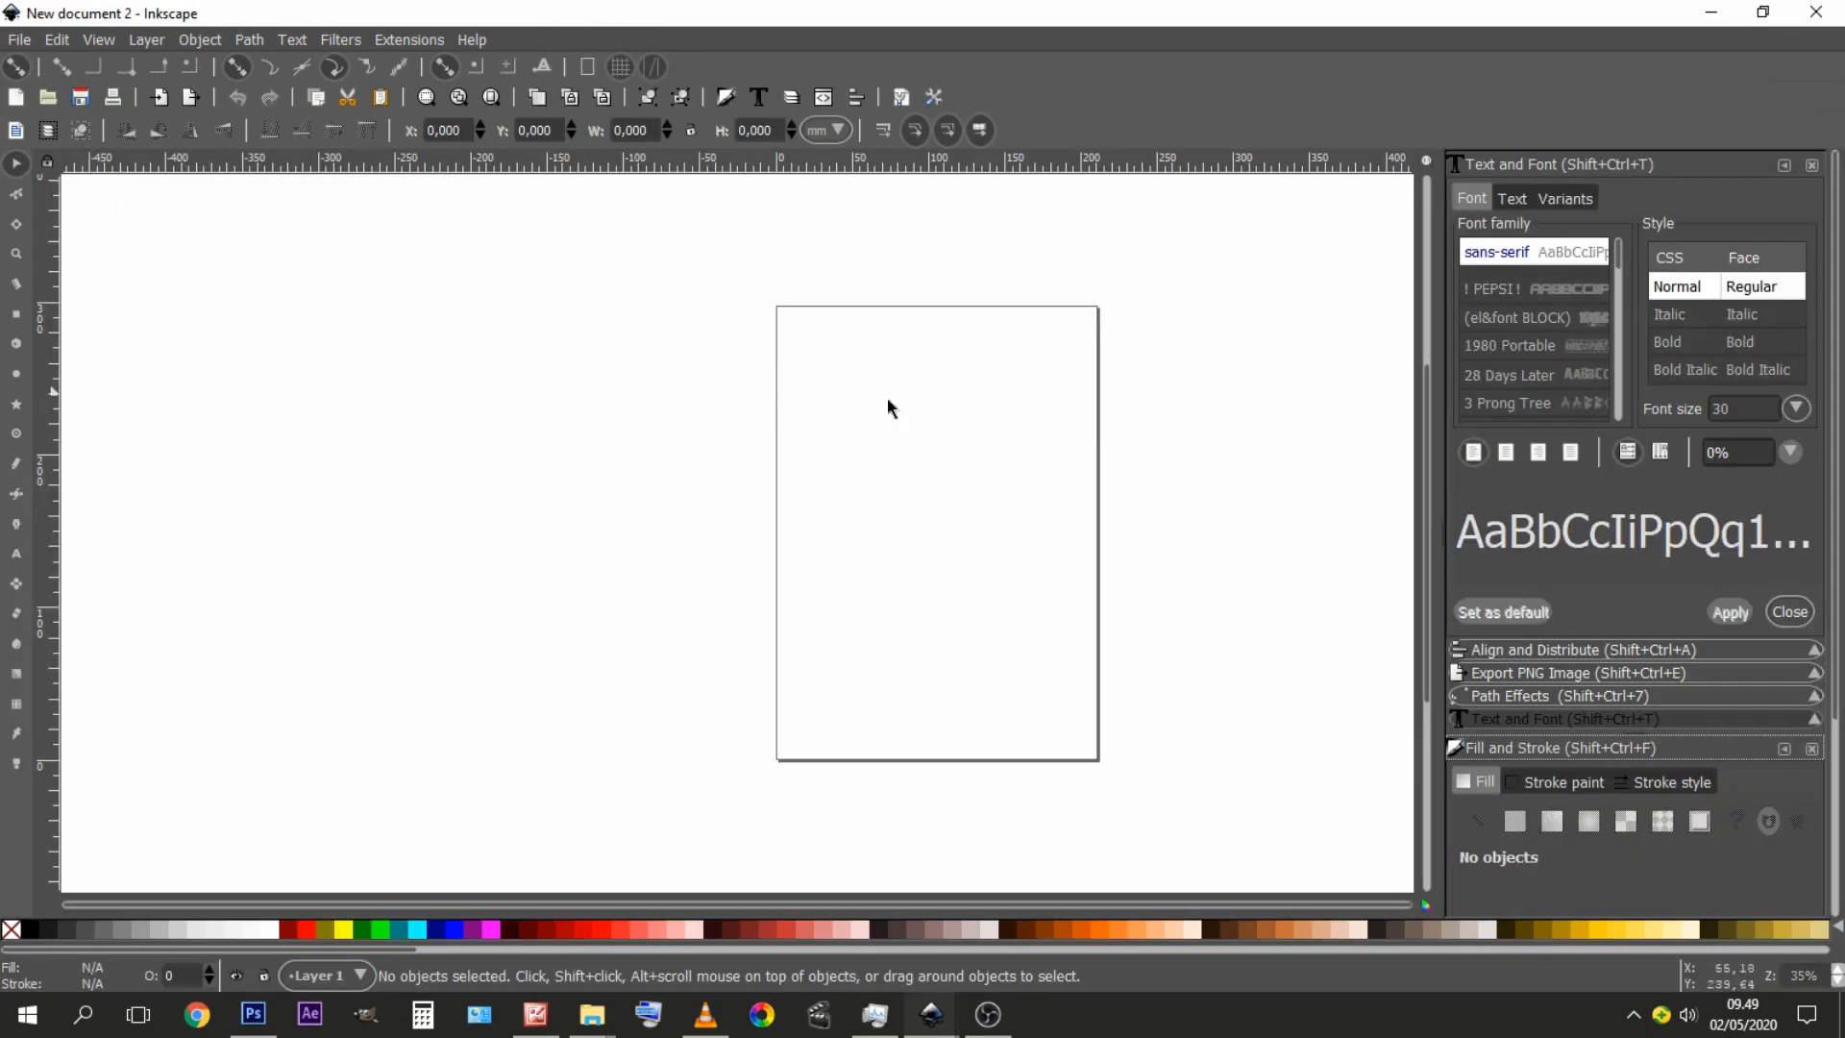
drag(945, 448, 838, 519)
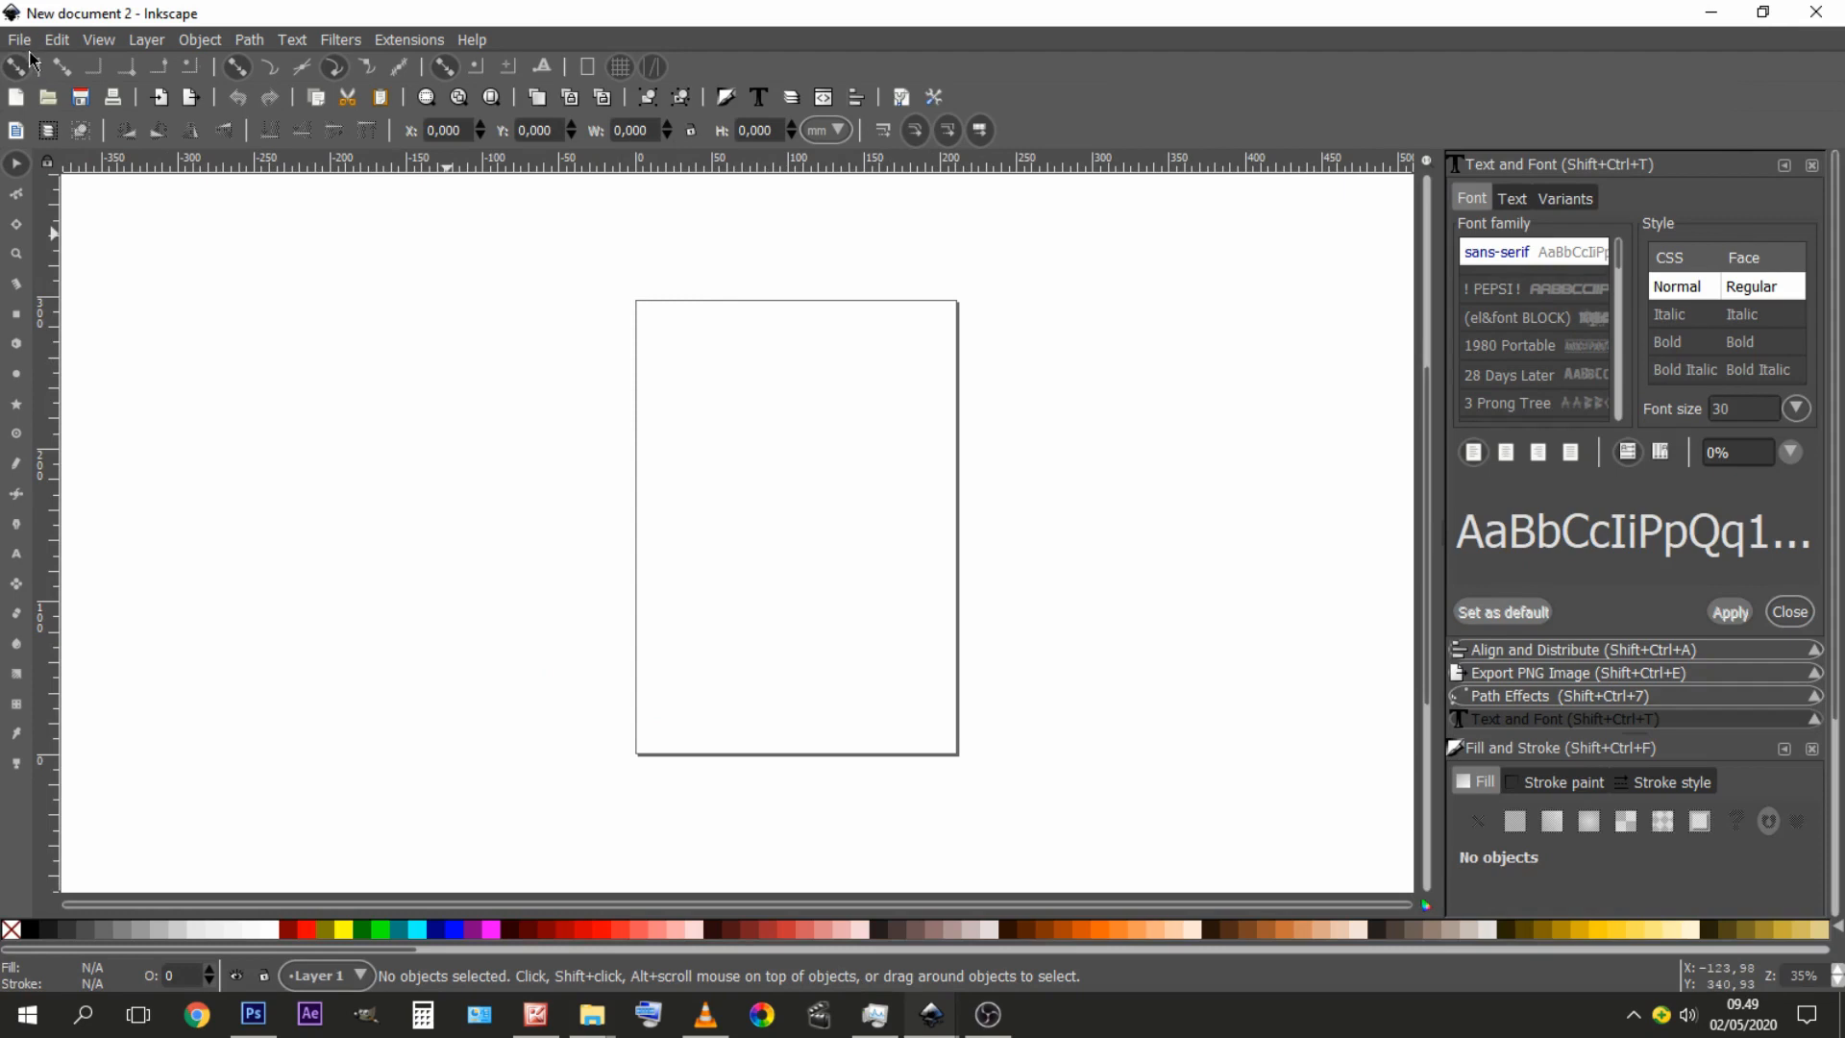
- Set the document's display units to px and turn off the page border in the document properties
click(56, 40)
click(20, 39)
click(19, 40)
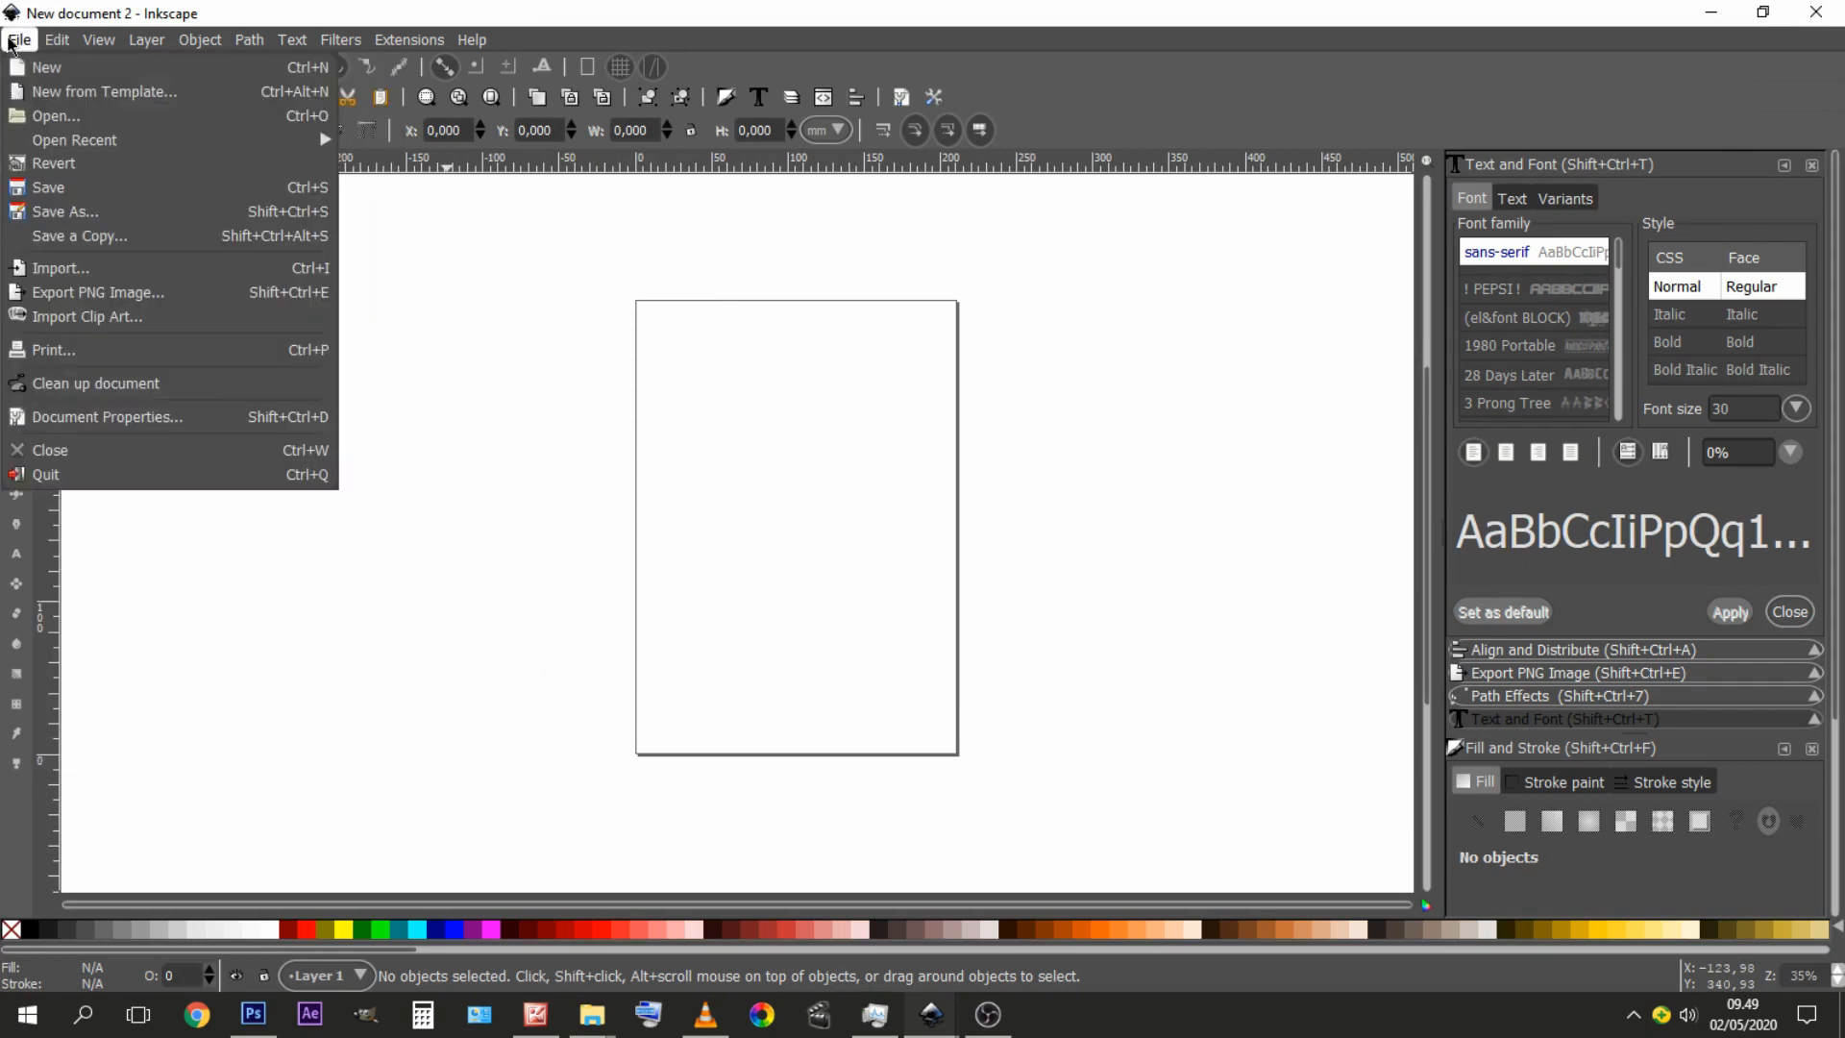
click(183, 417)
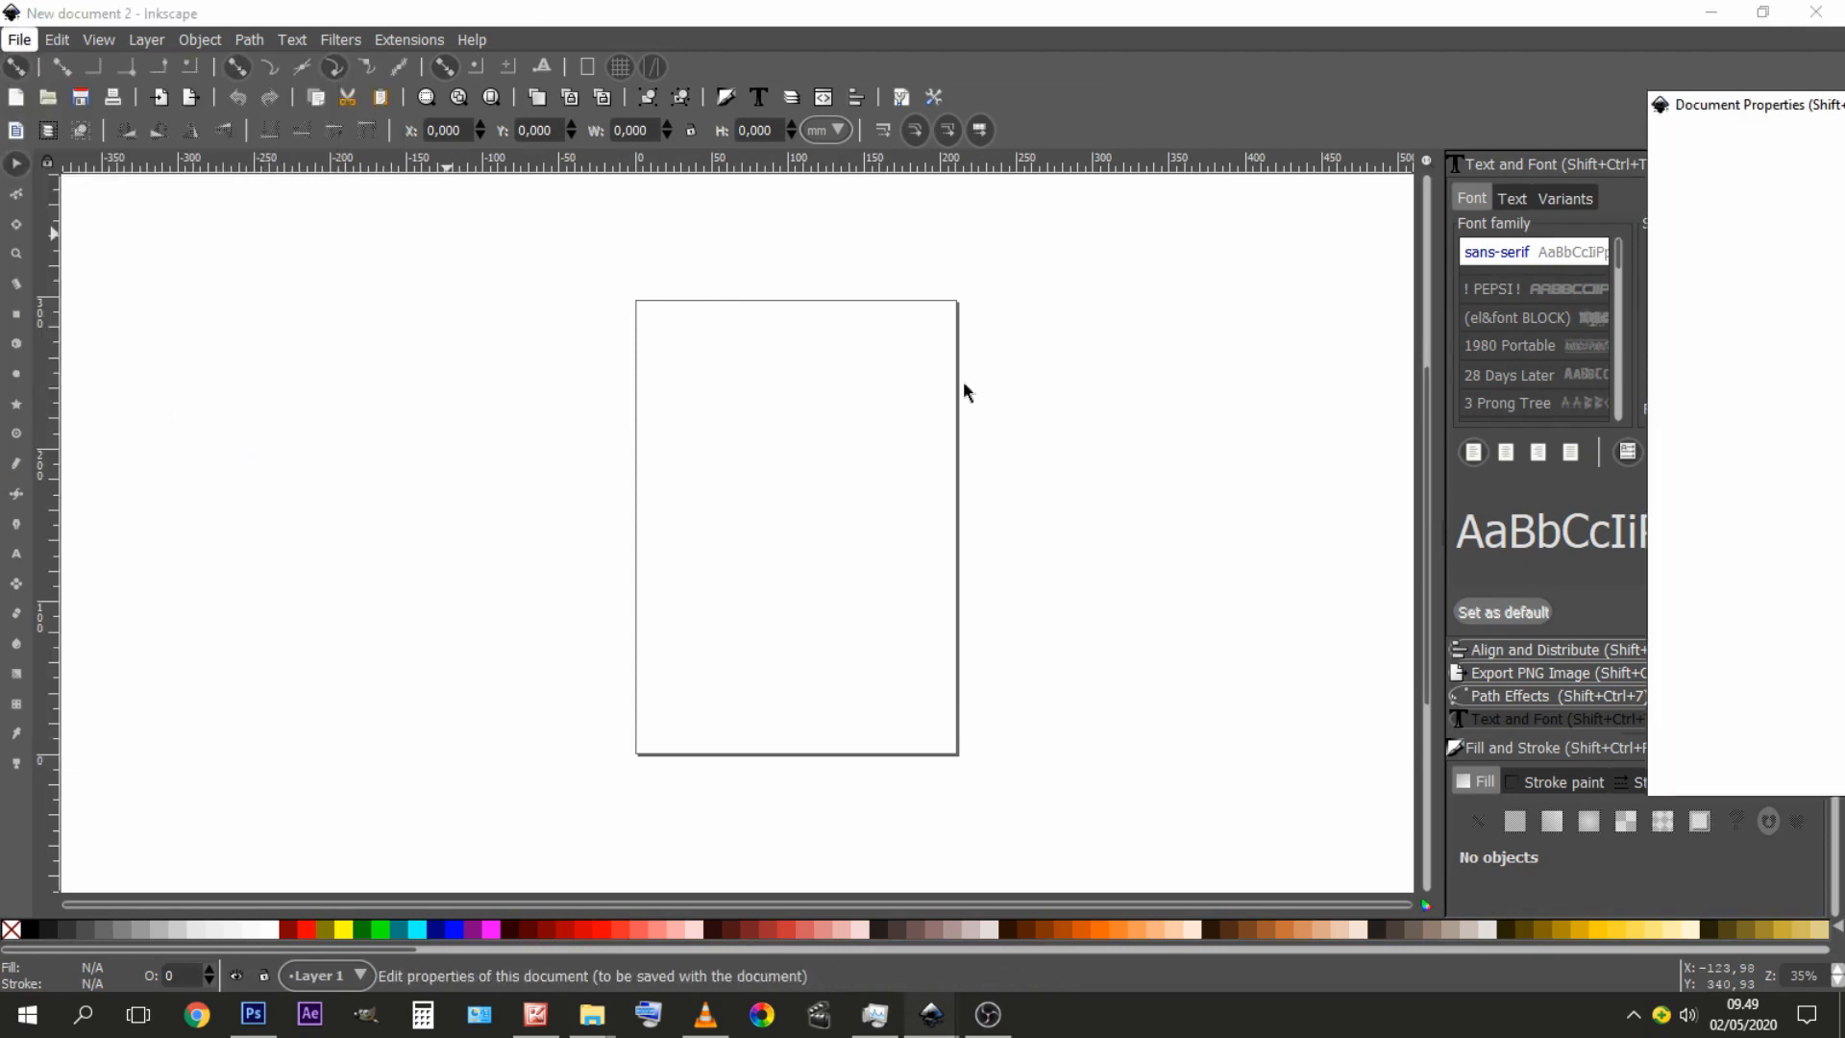
drag(1785, 101, 824, 134)
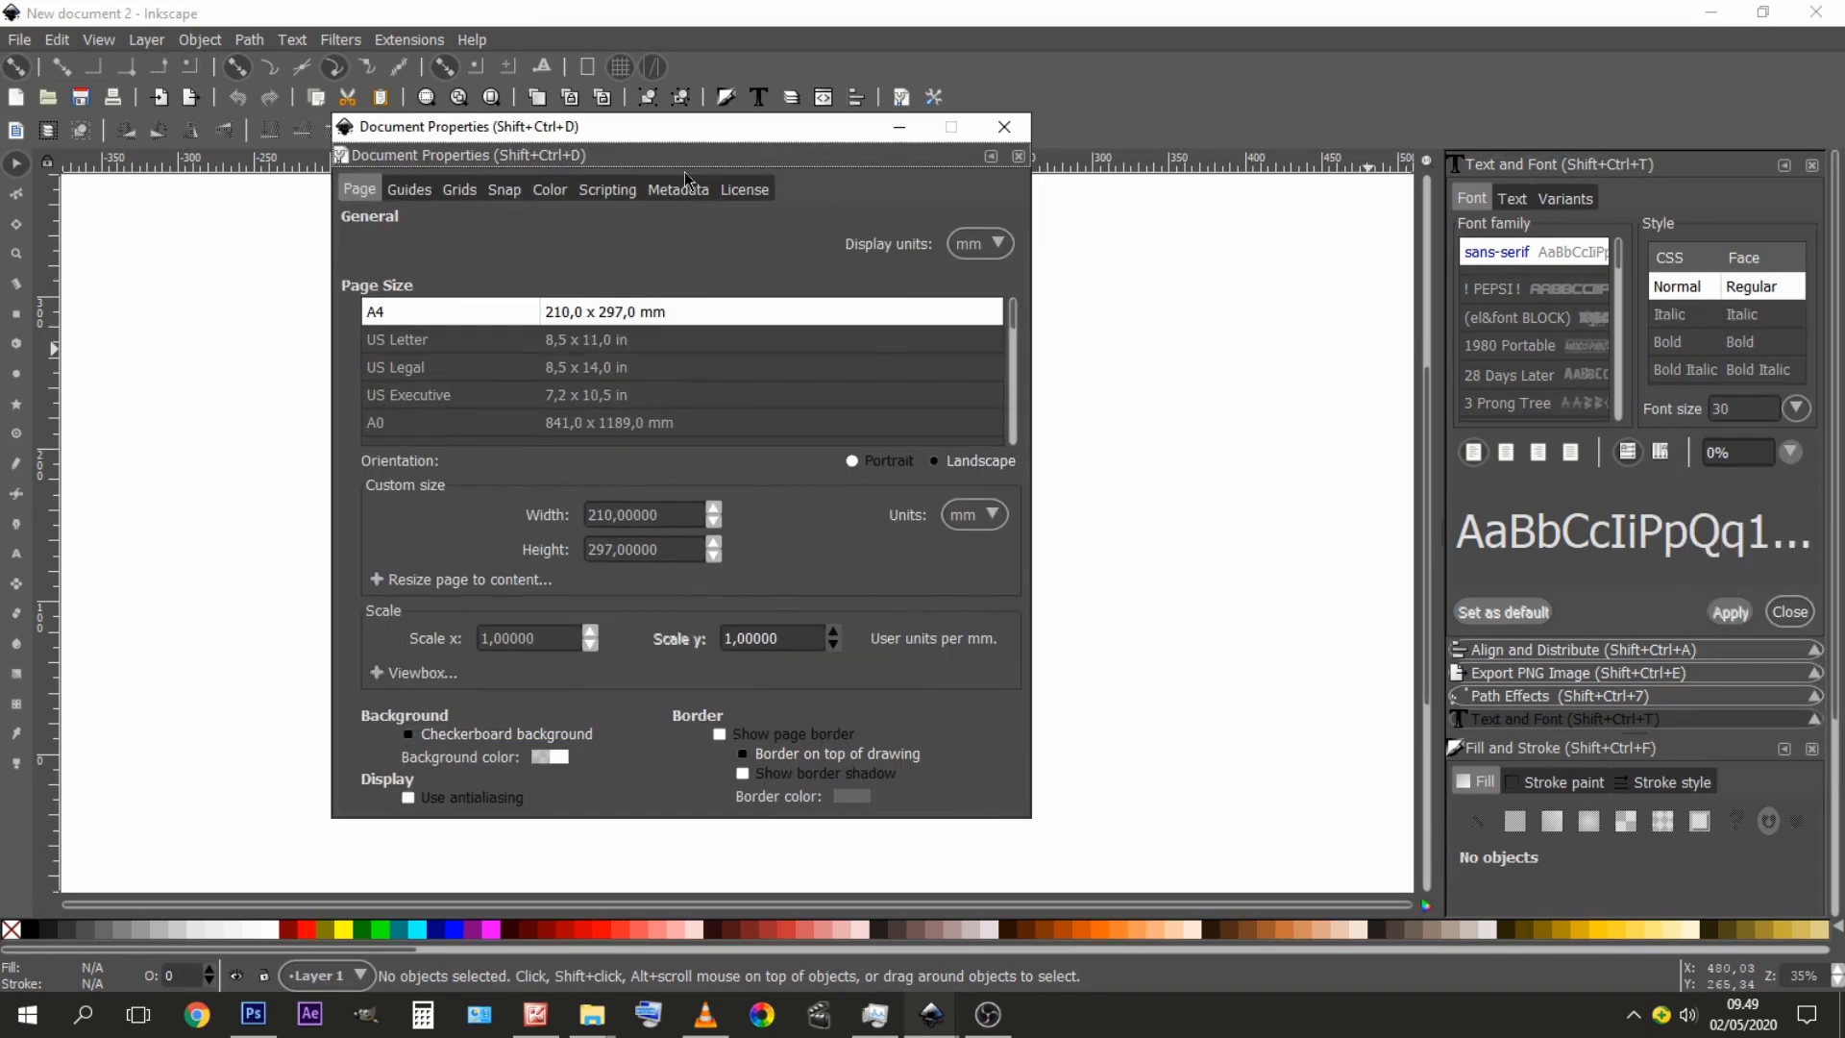
drag(684, 137, 749, 127)
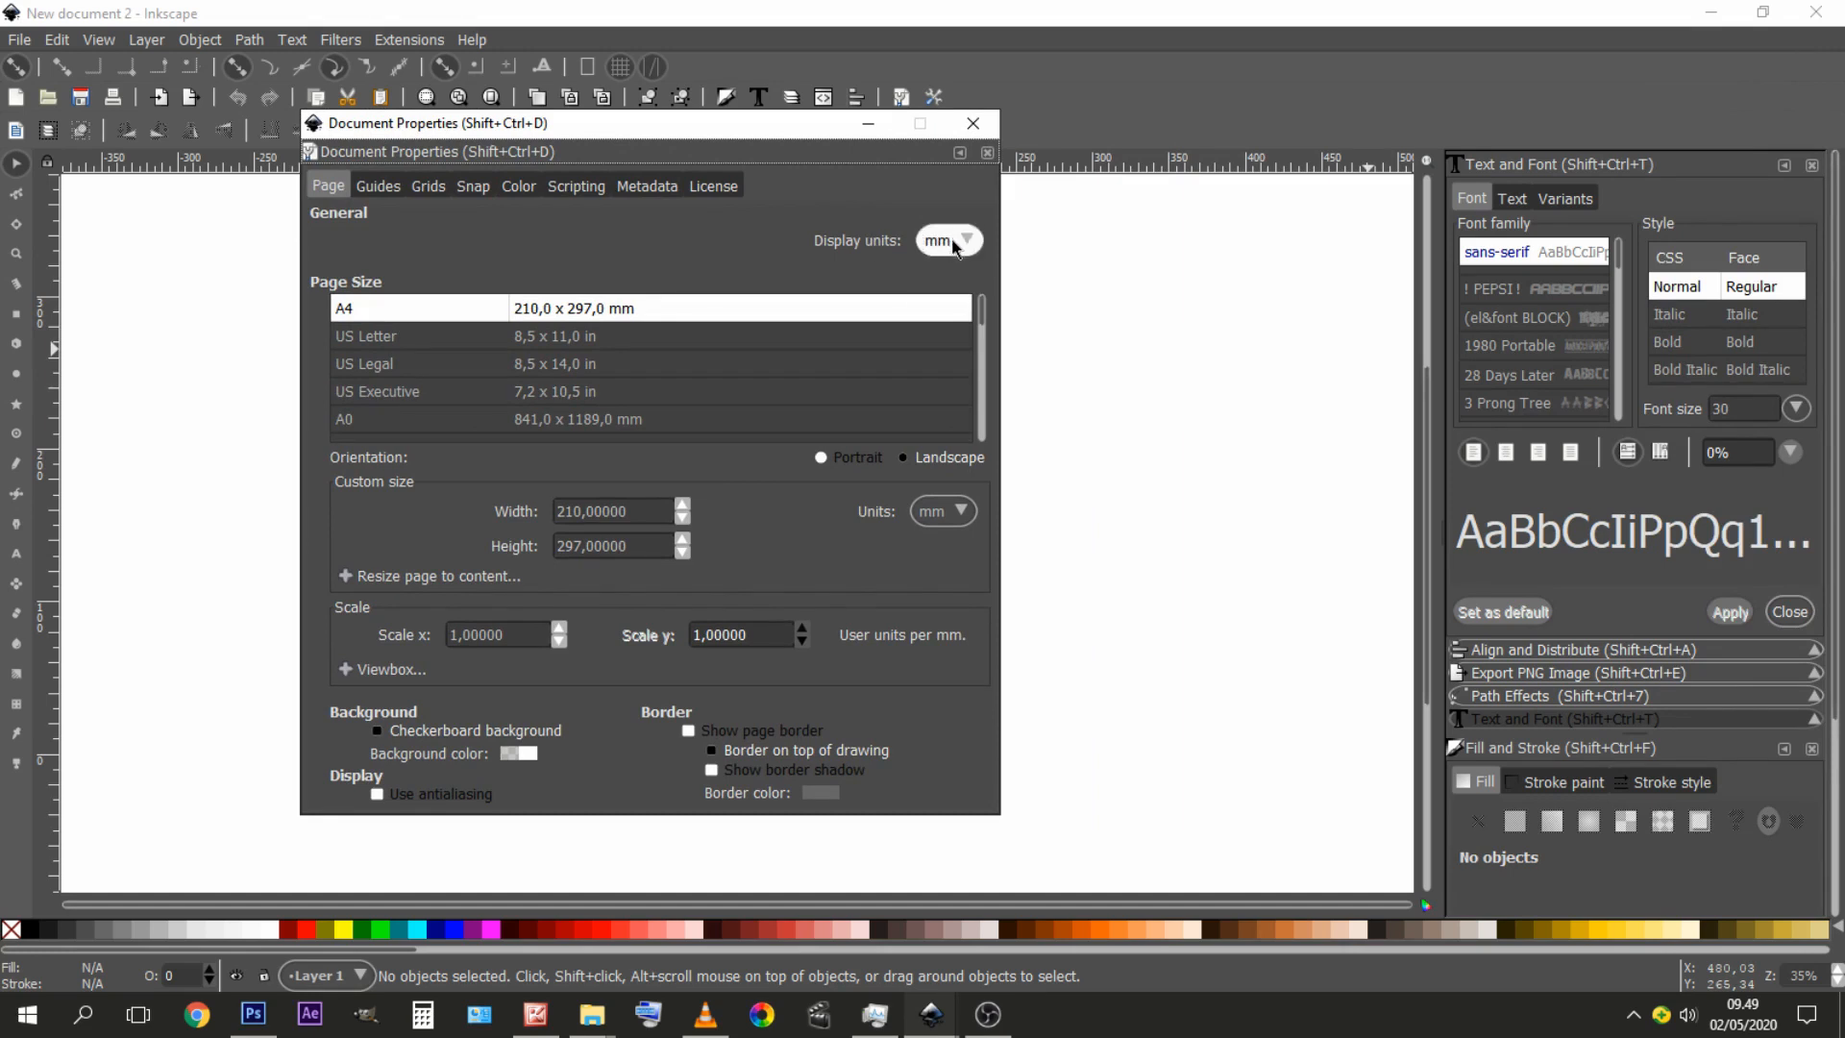
click(953, 246)
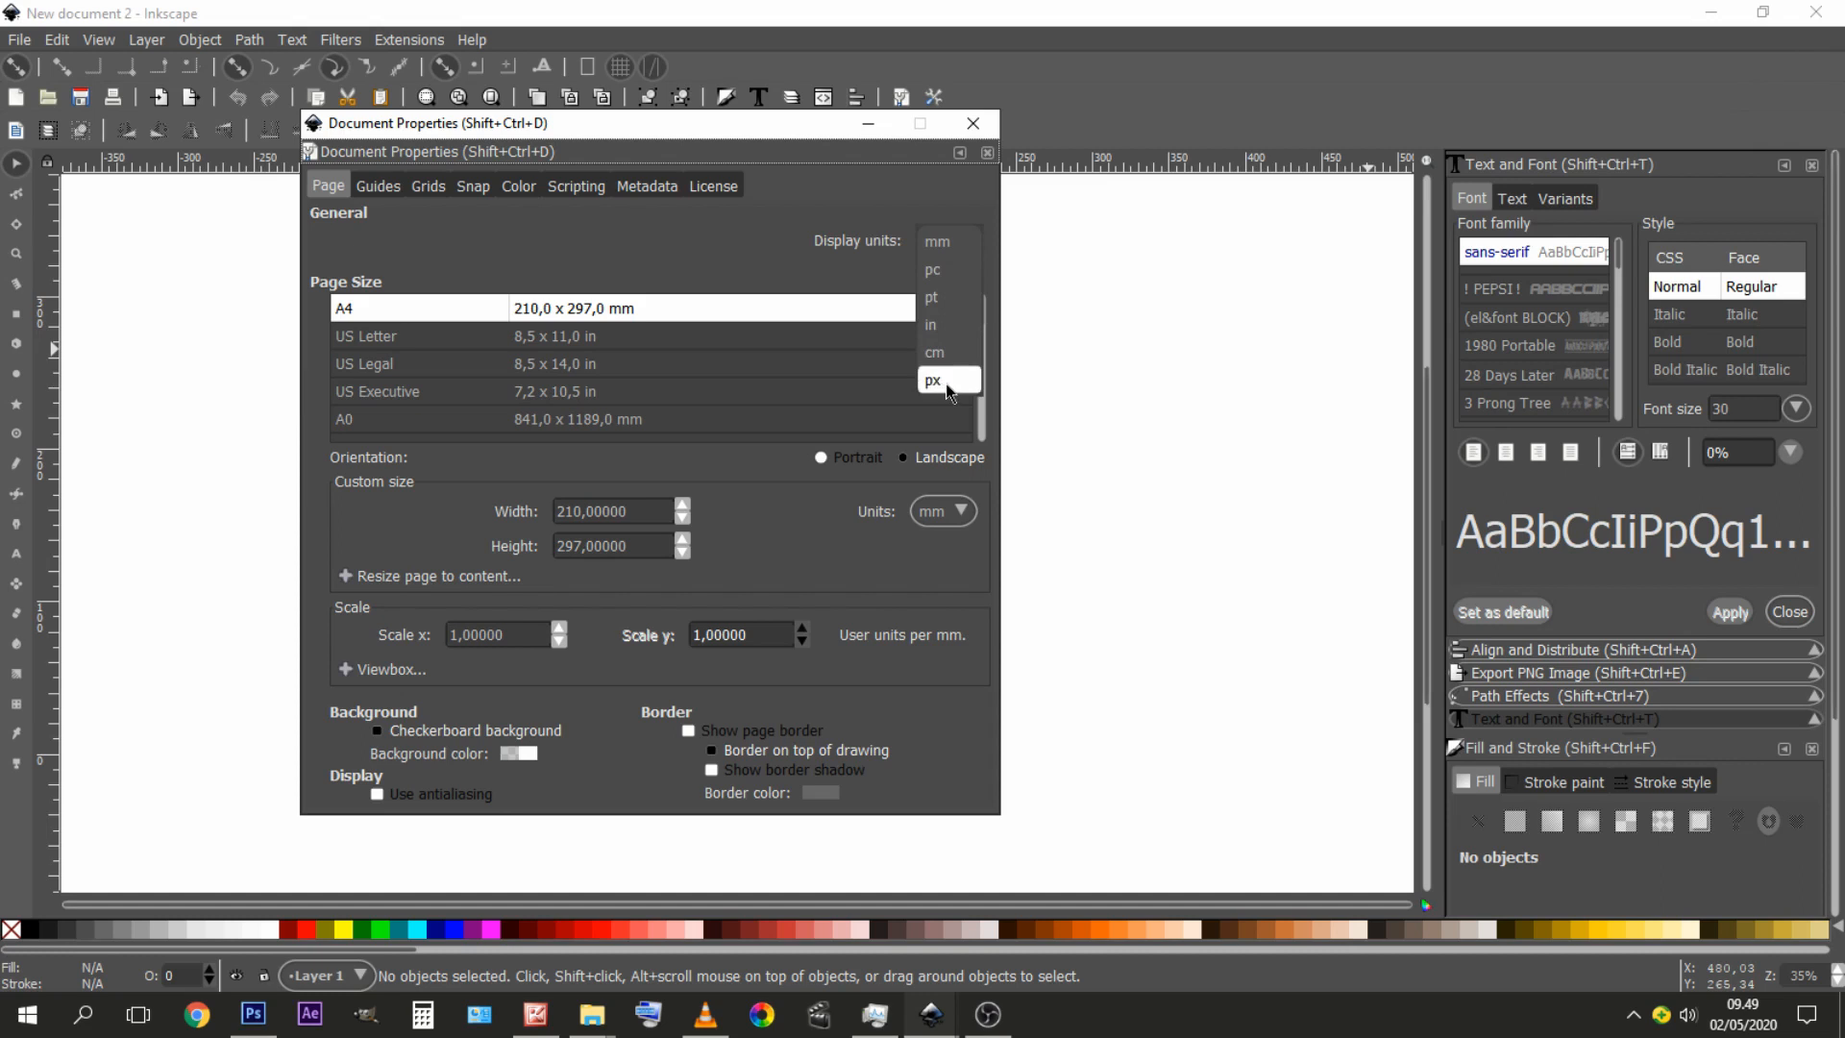
click(945, 383)
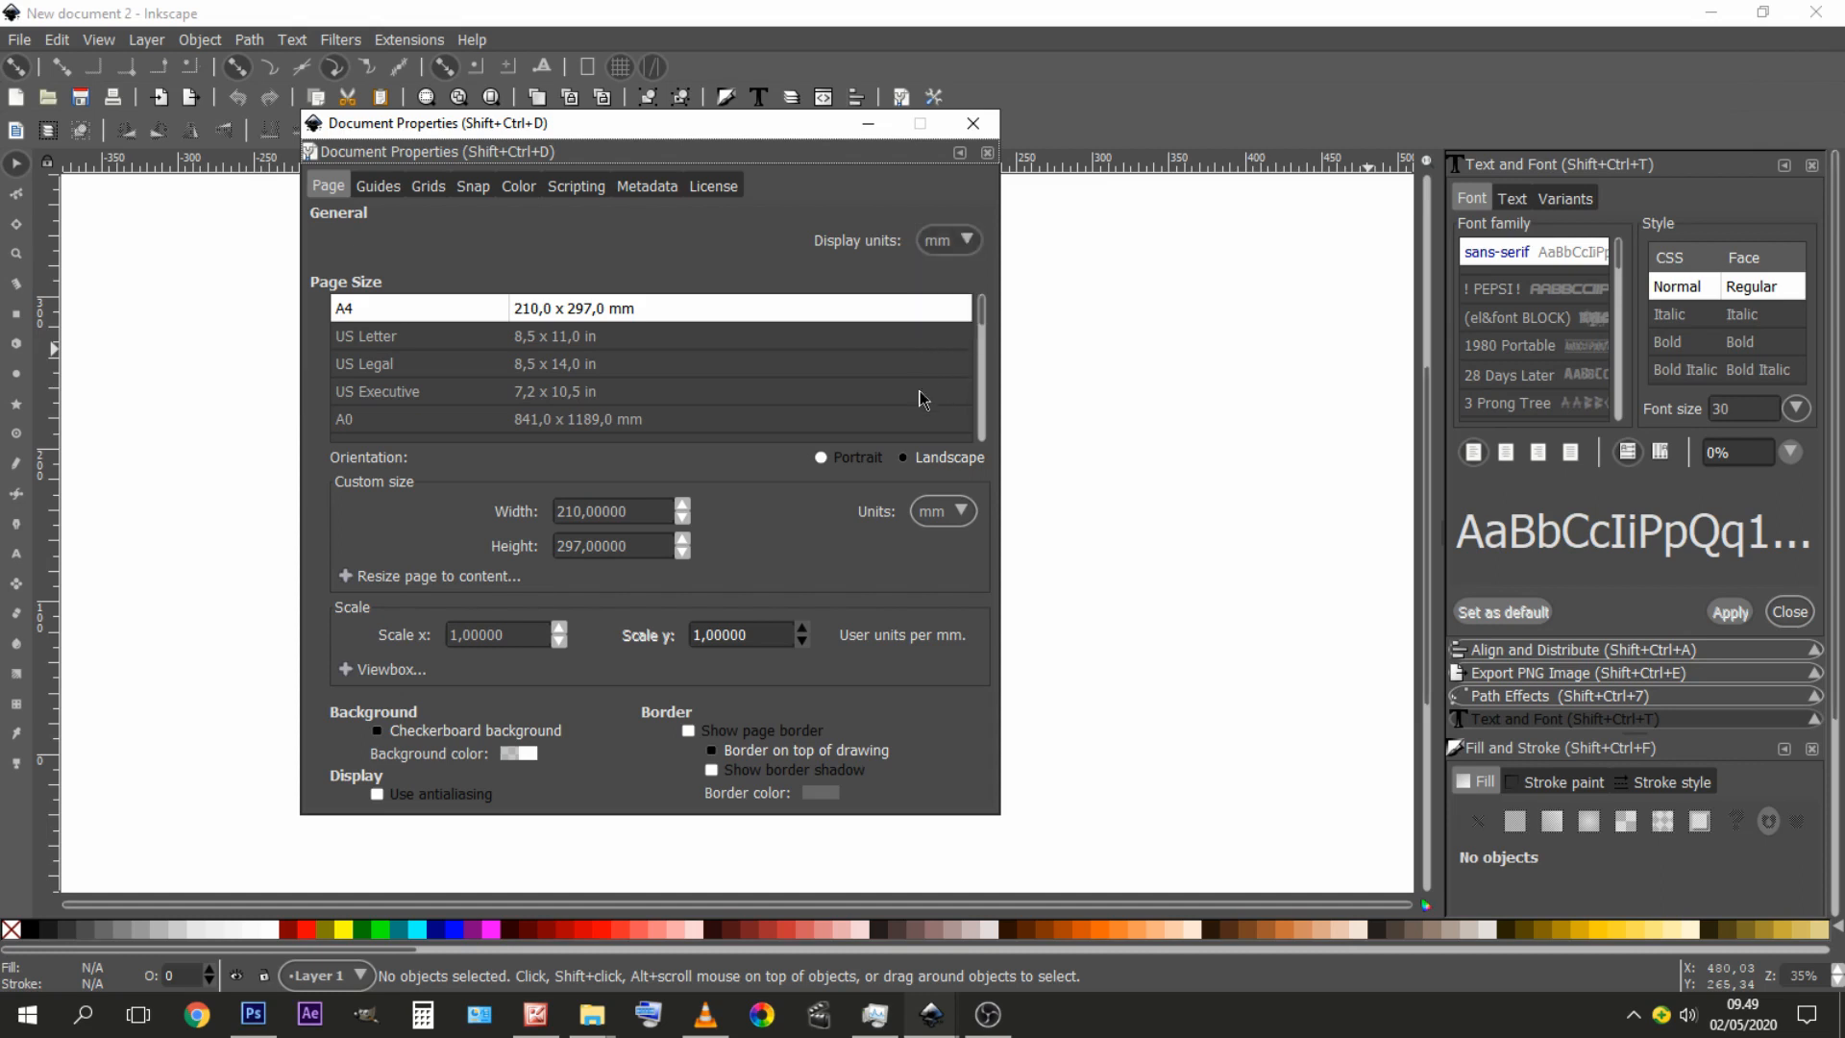
click(689, 733)
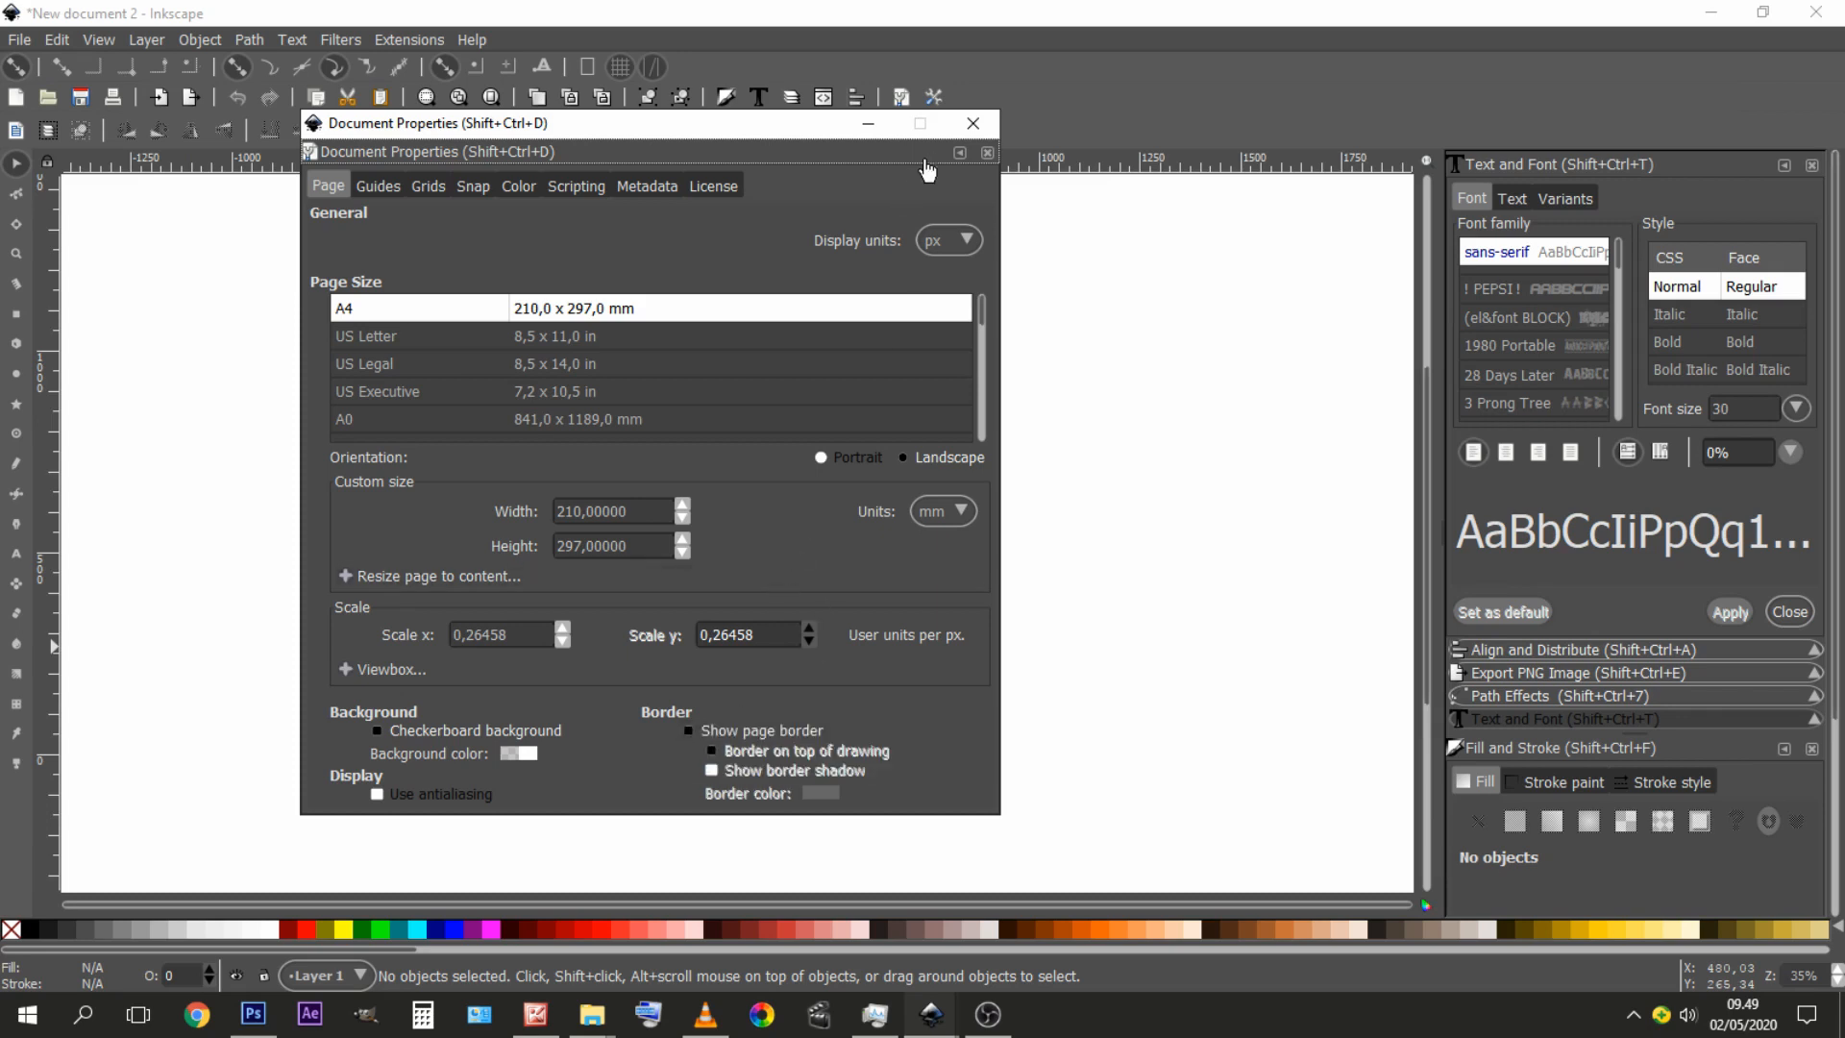
drag(855, 137, 887, 210)
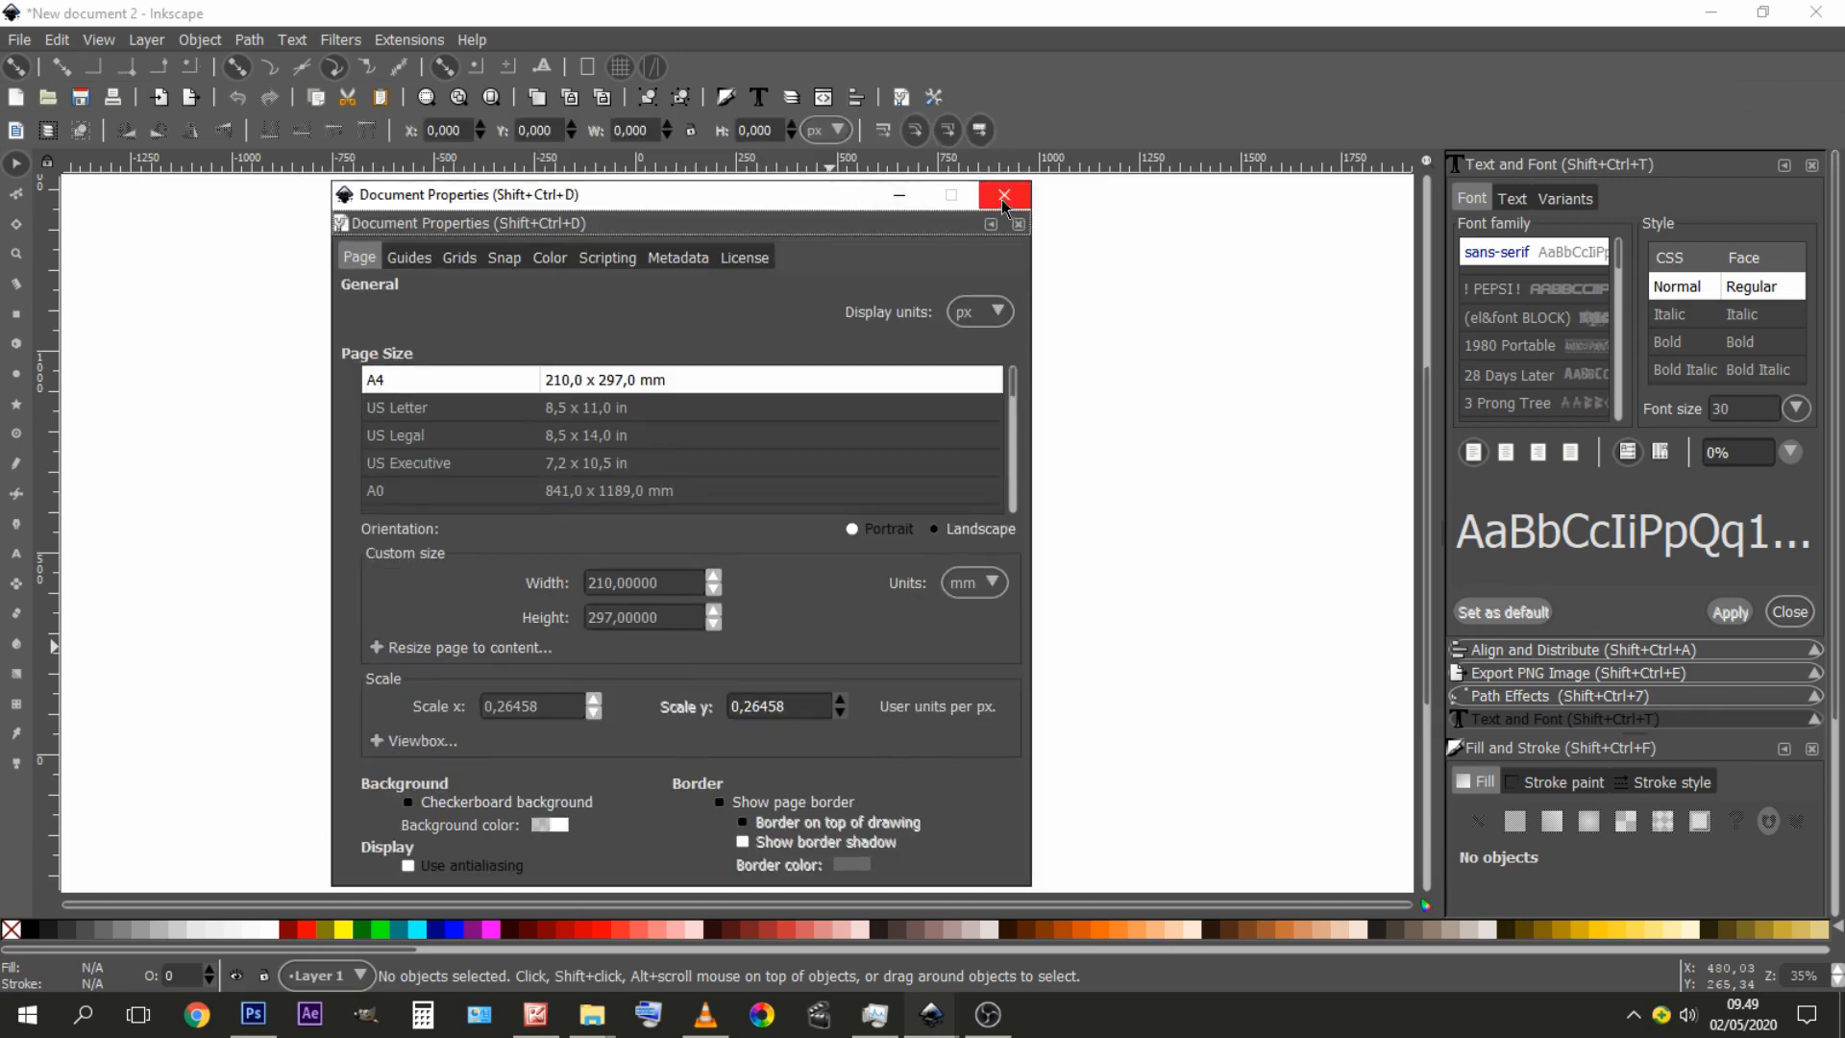
click(1003, 202)
- Draw a circle about 406 px in diameter on the empty canvas at 100% zoom
drag(775, 461, 779, 496)
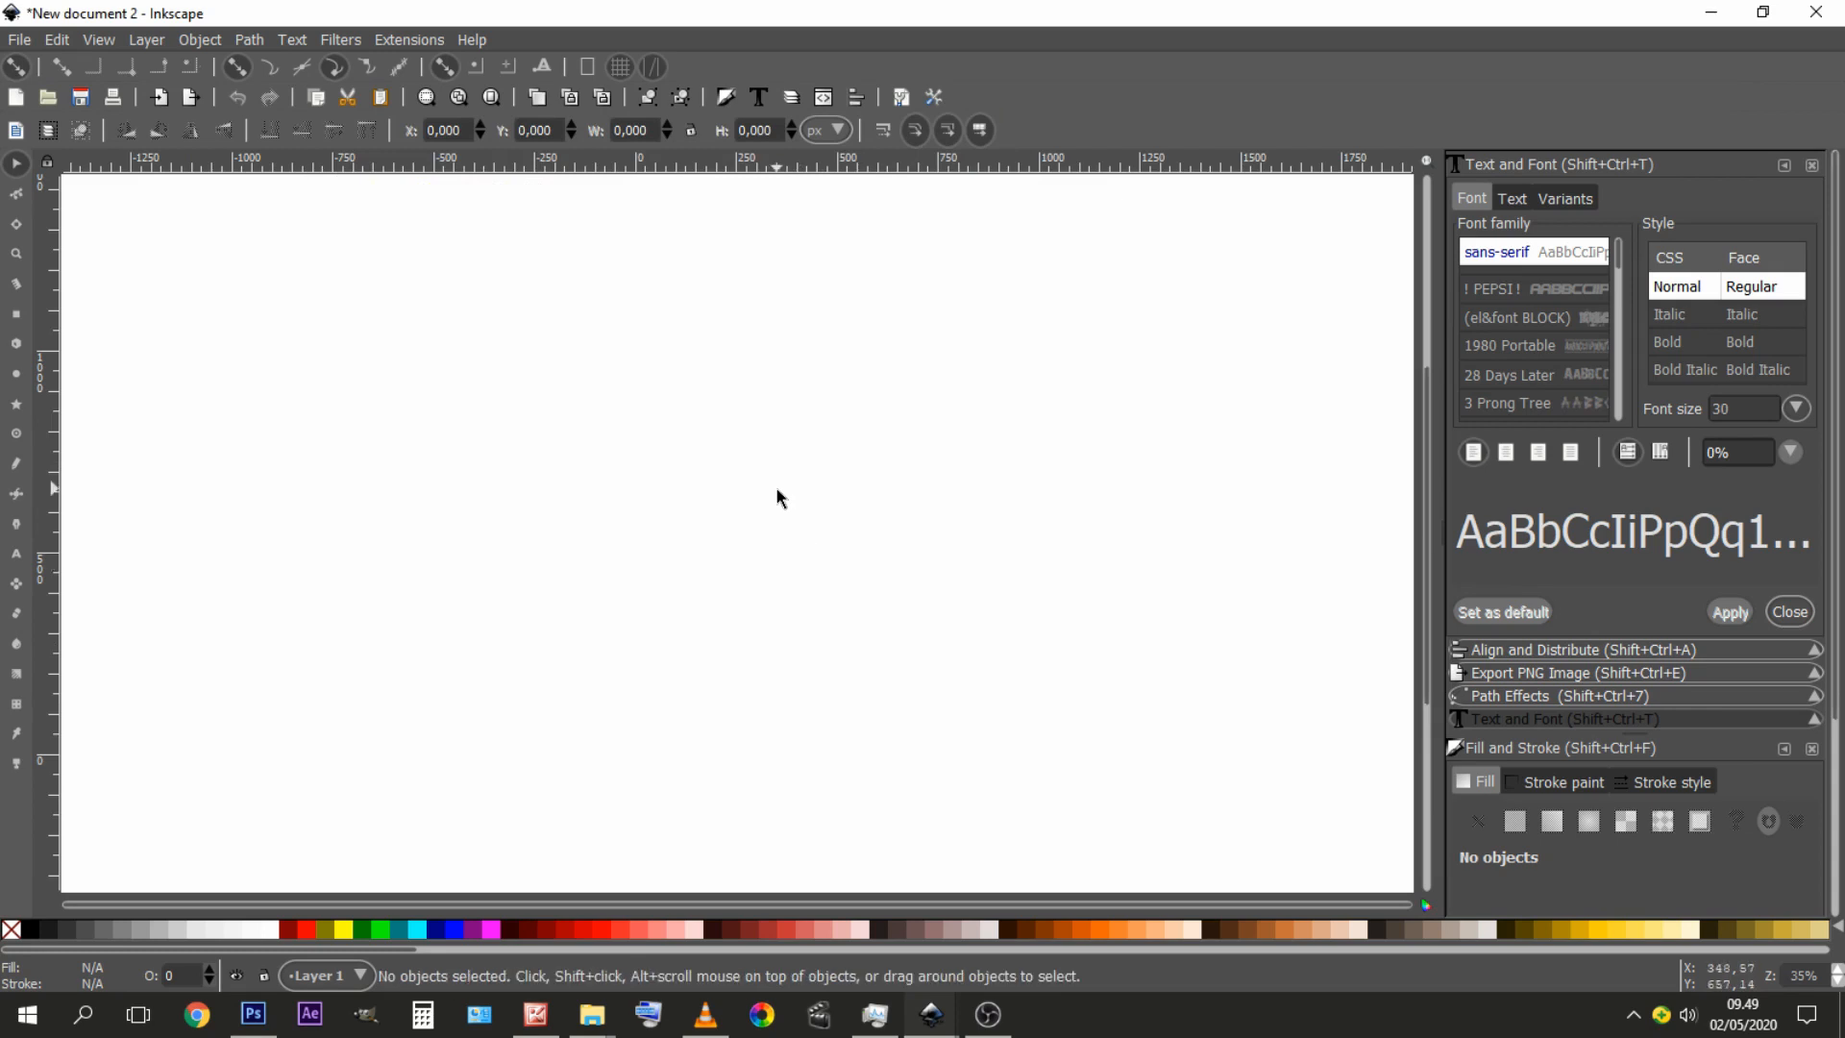
key(1)
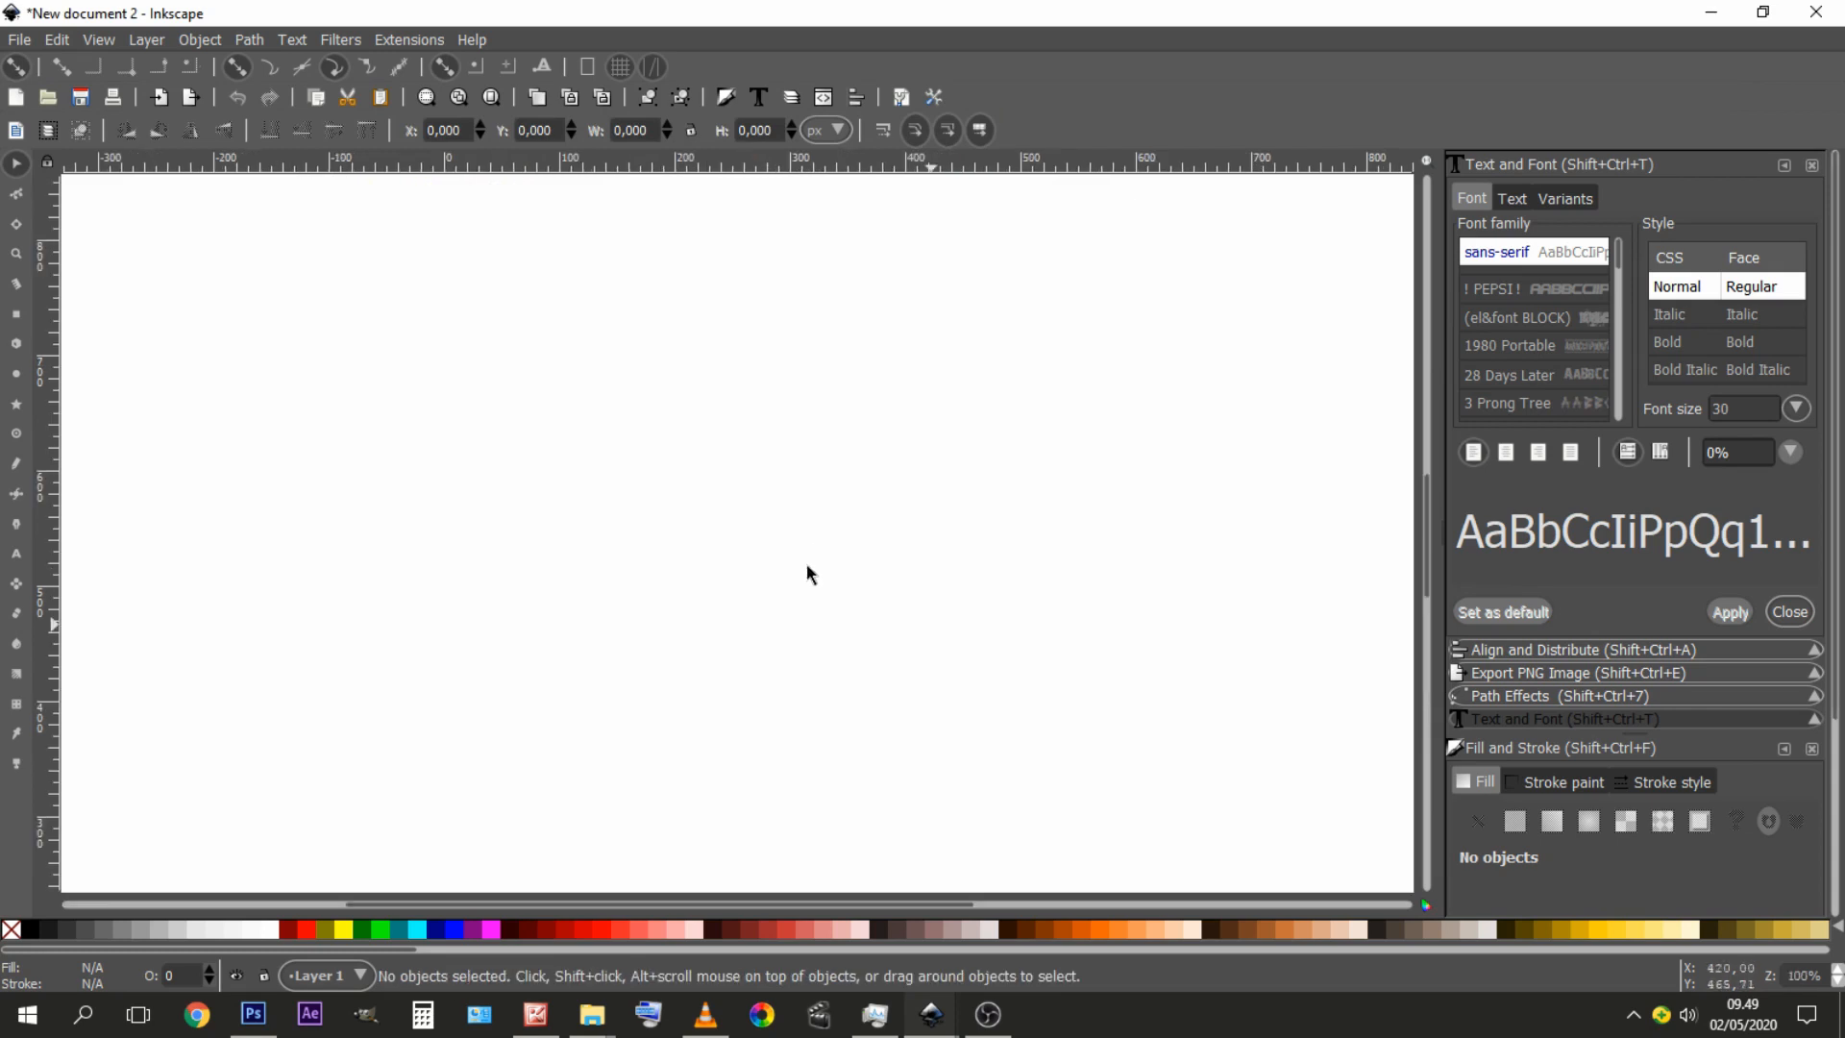
drag(741, 492, 738, 488)
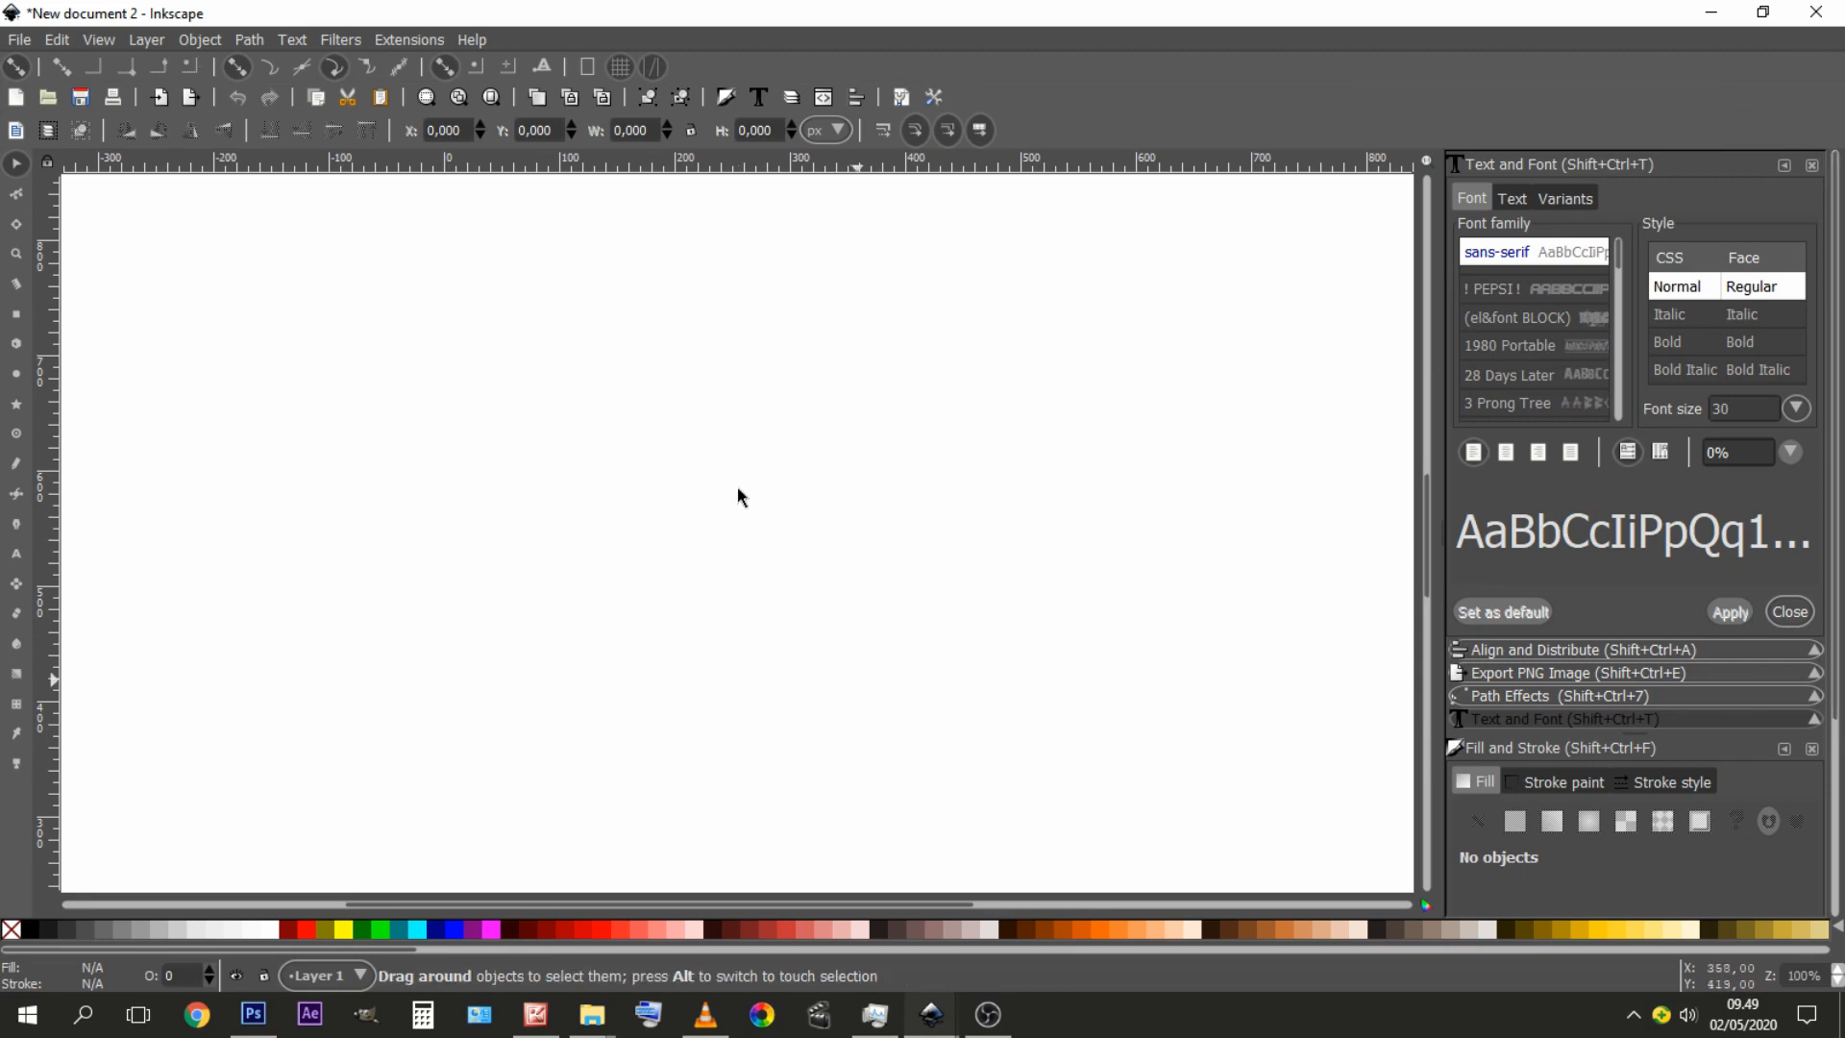
click(16, 375)
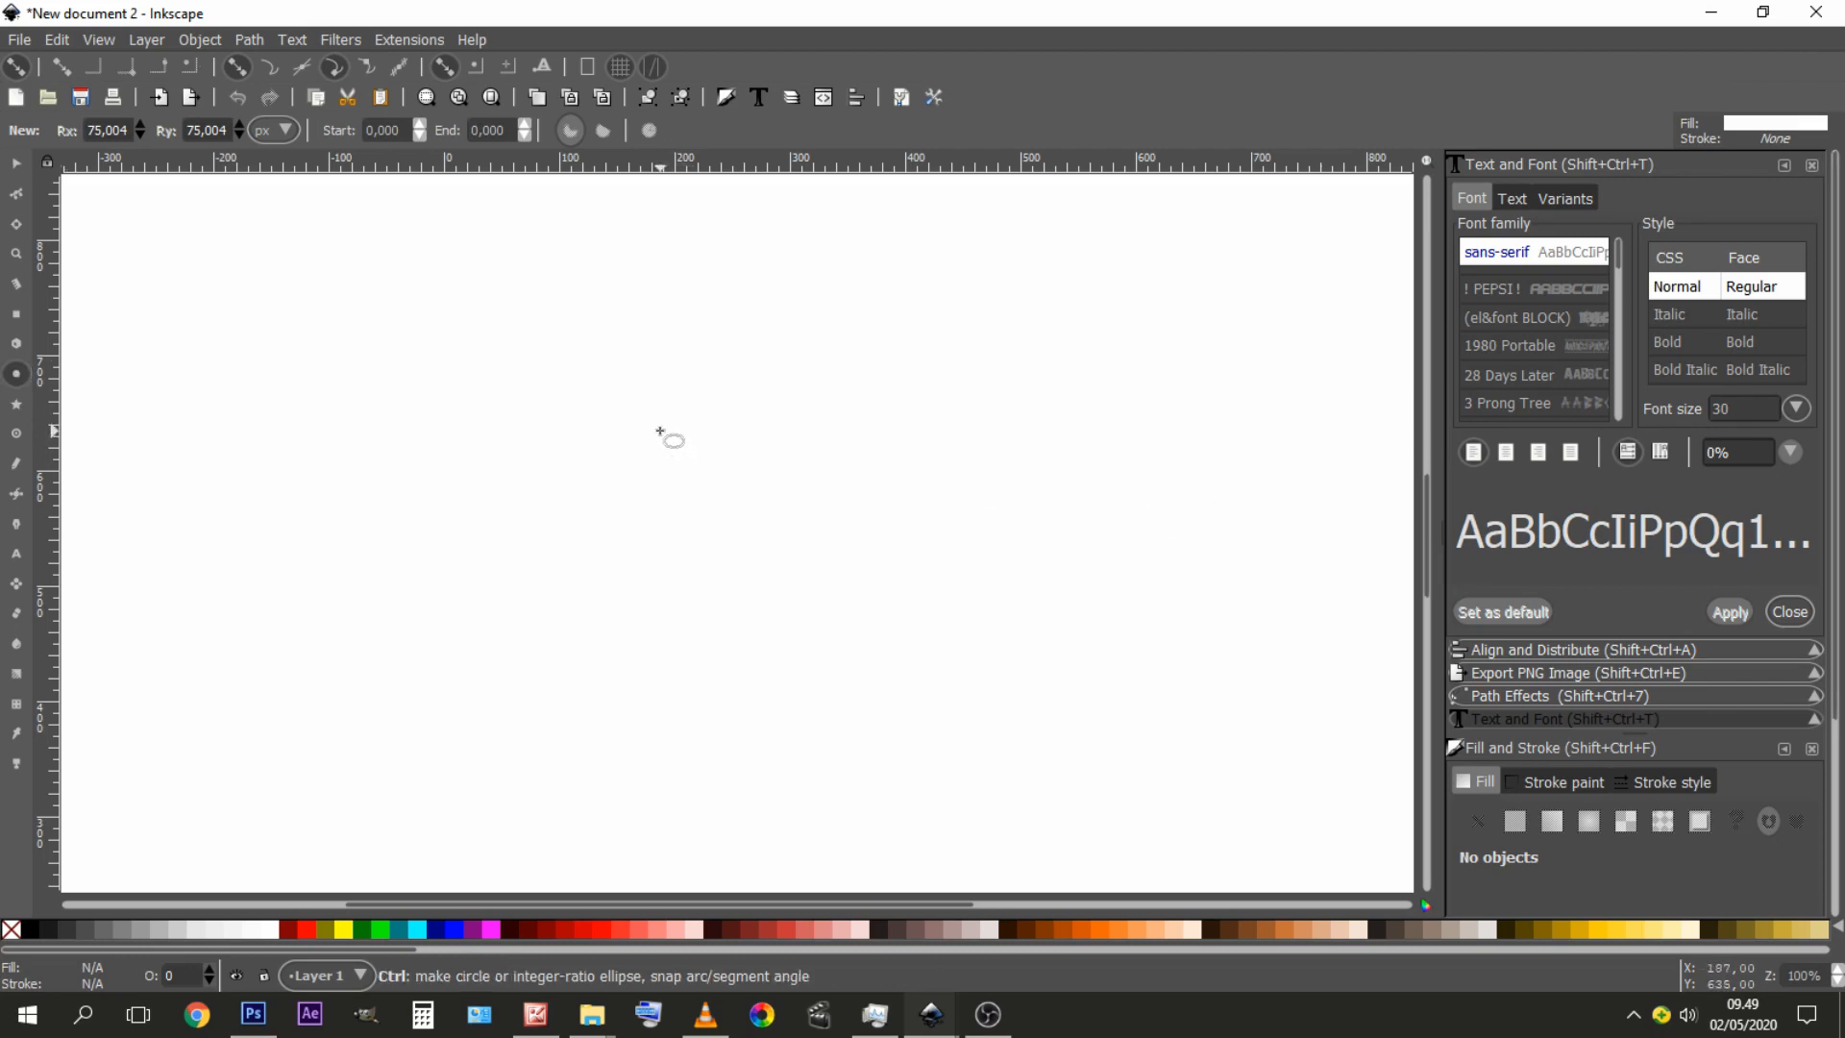
mouse_move(667, 429)
mouse_down()
mouse_move(801, 603)
mouse_move(915, 665)
mouse_up()
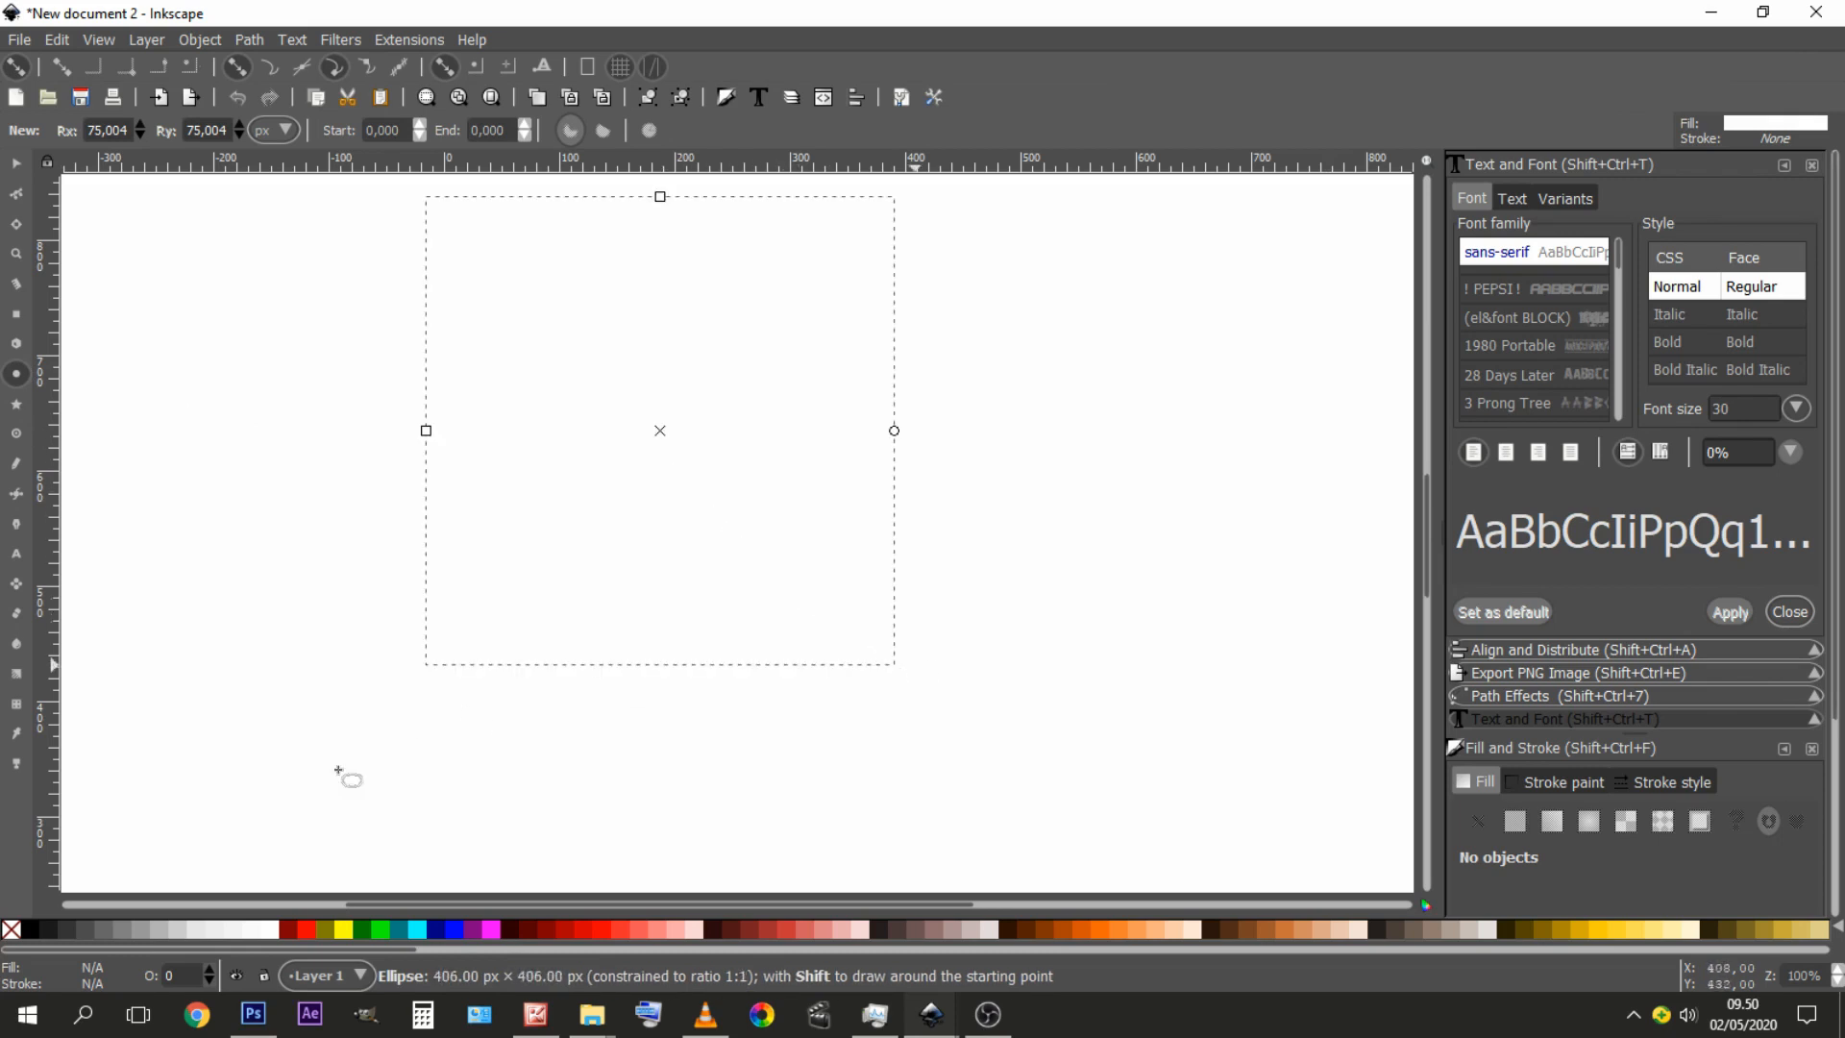
- Fill the circle with the flat grey 808080 and lower its opacity to 58.3%
click(75, 920)
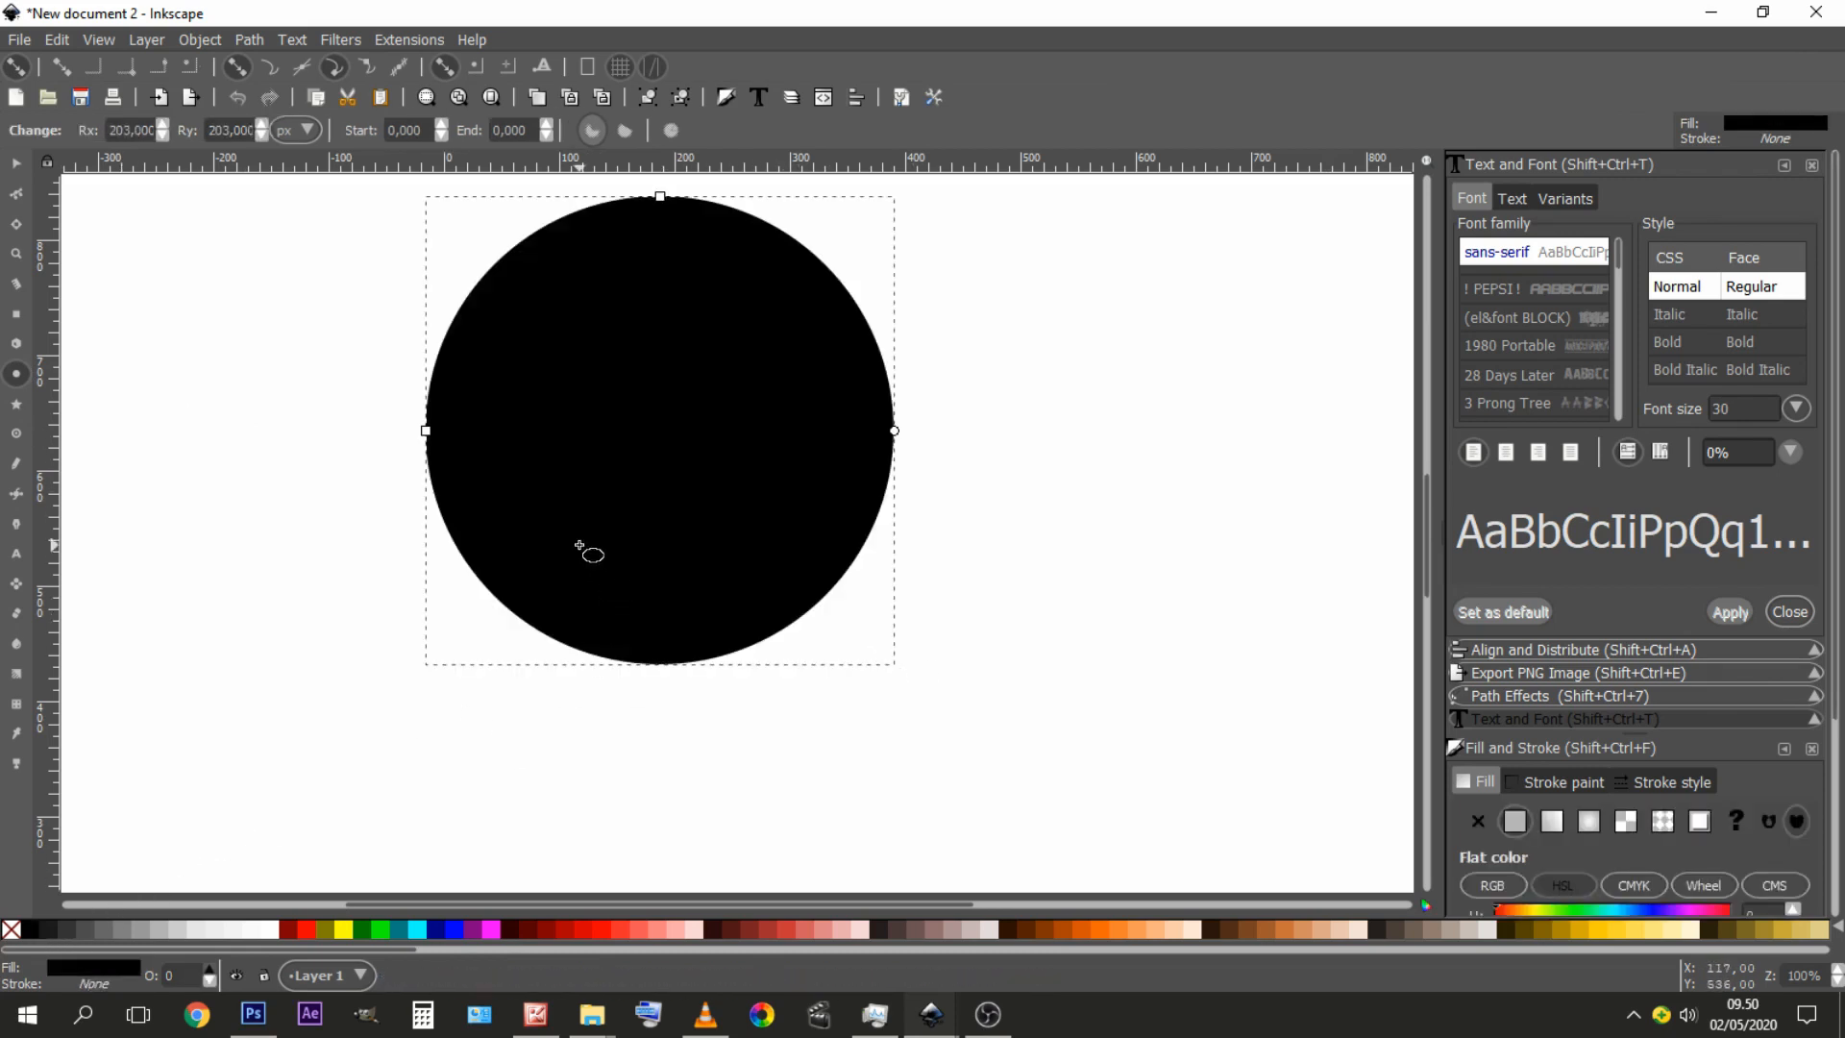
scroll(779, 385, up, 1)
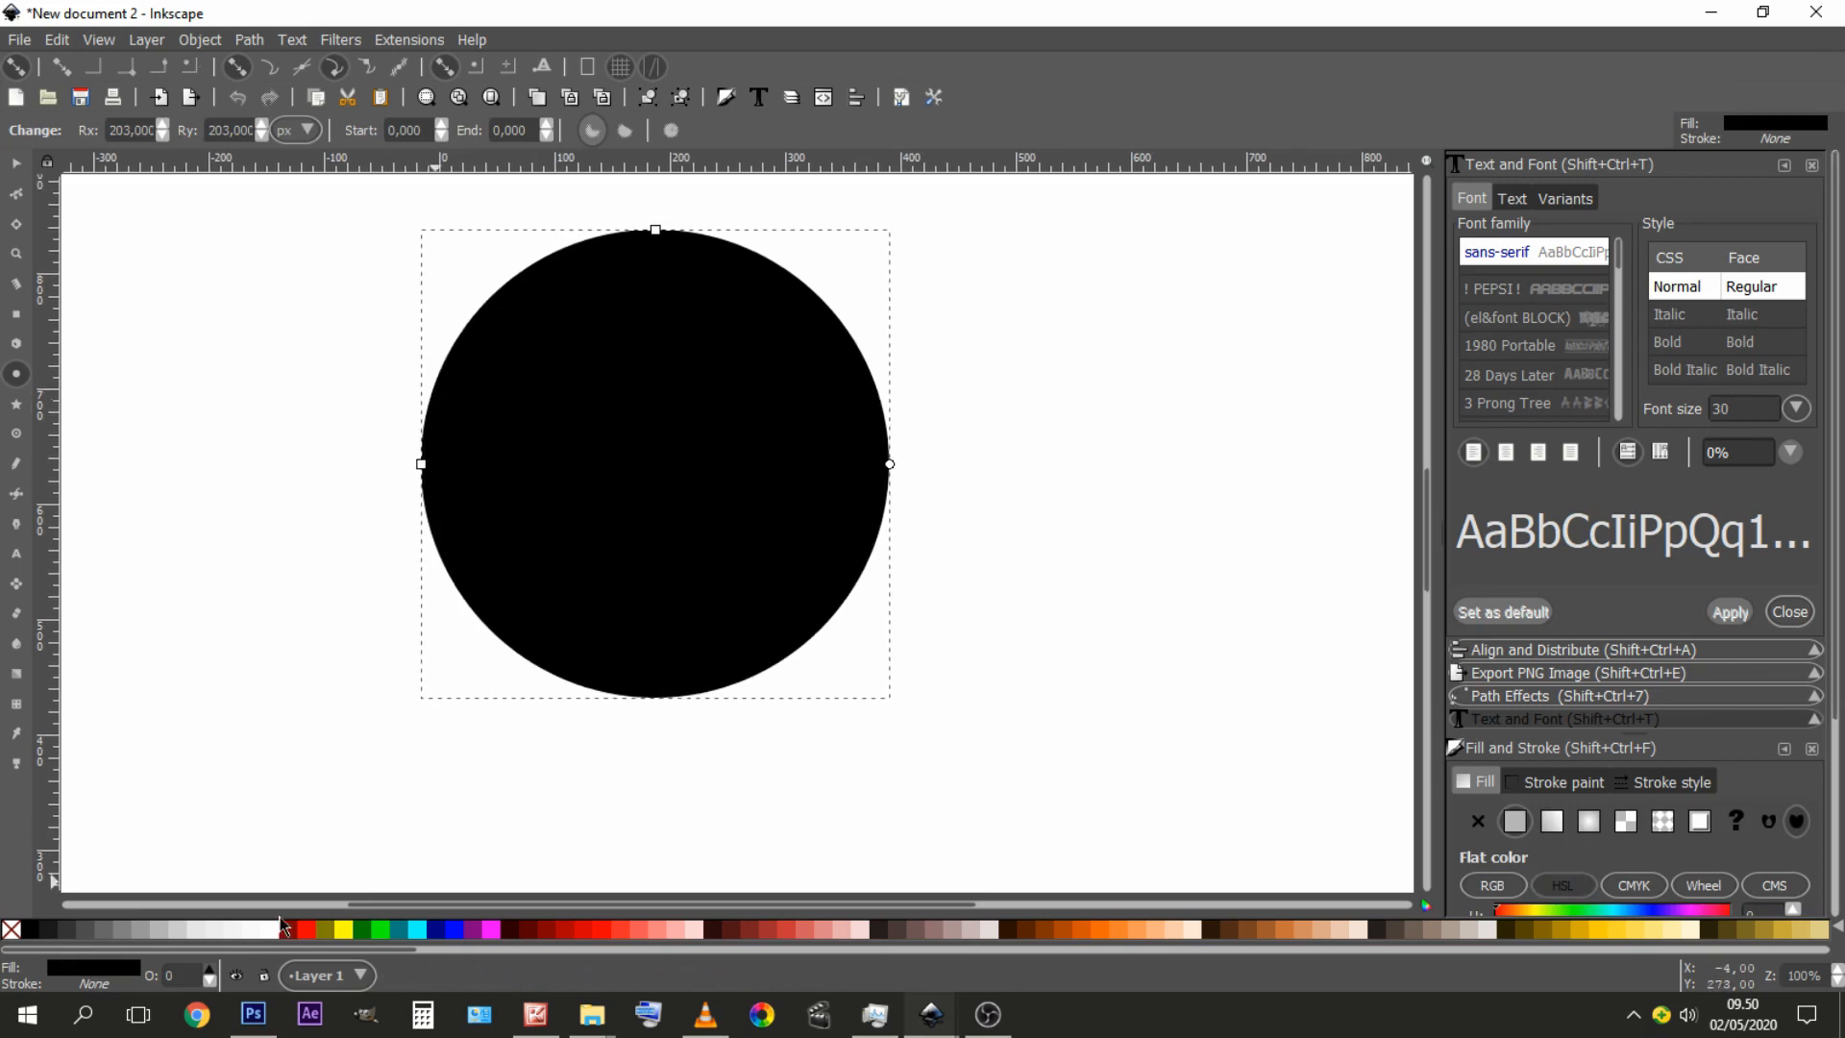
click(129, 932)
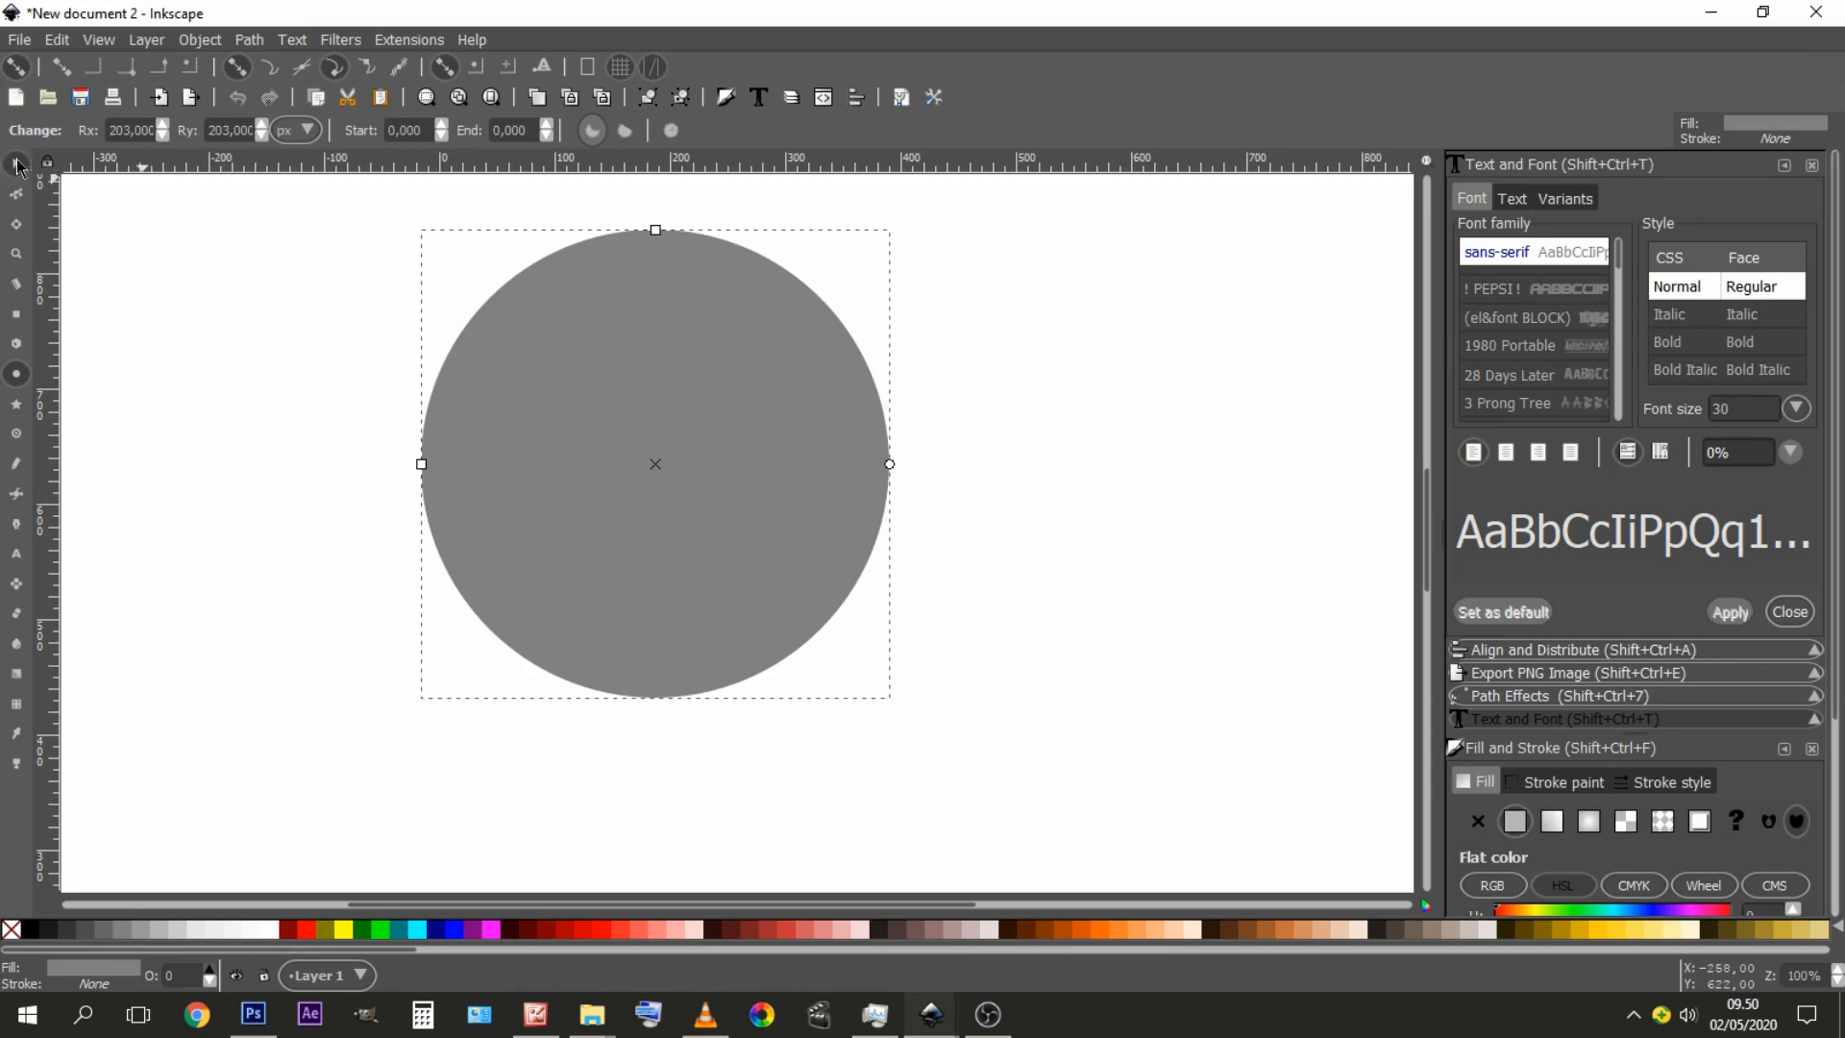
click(16, 164)
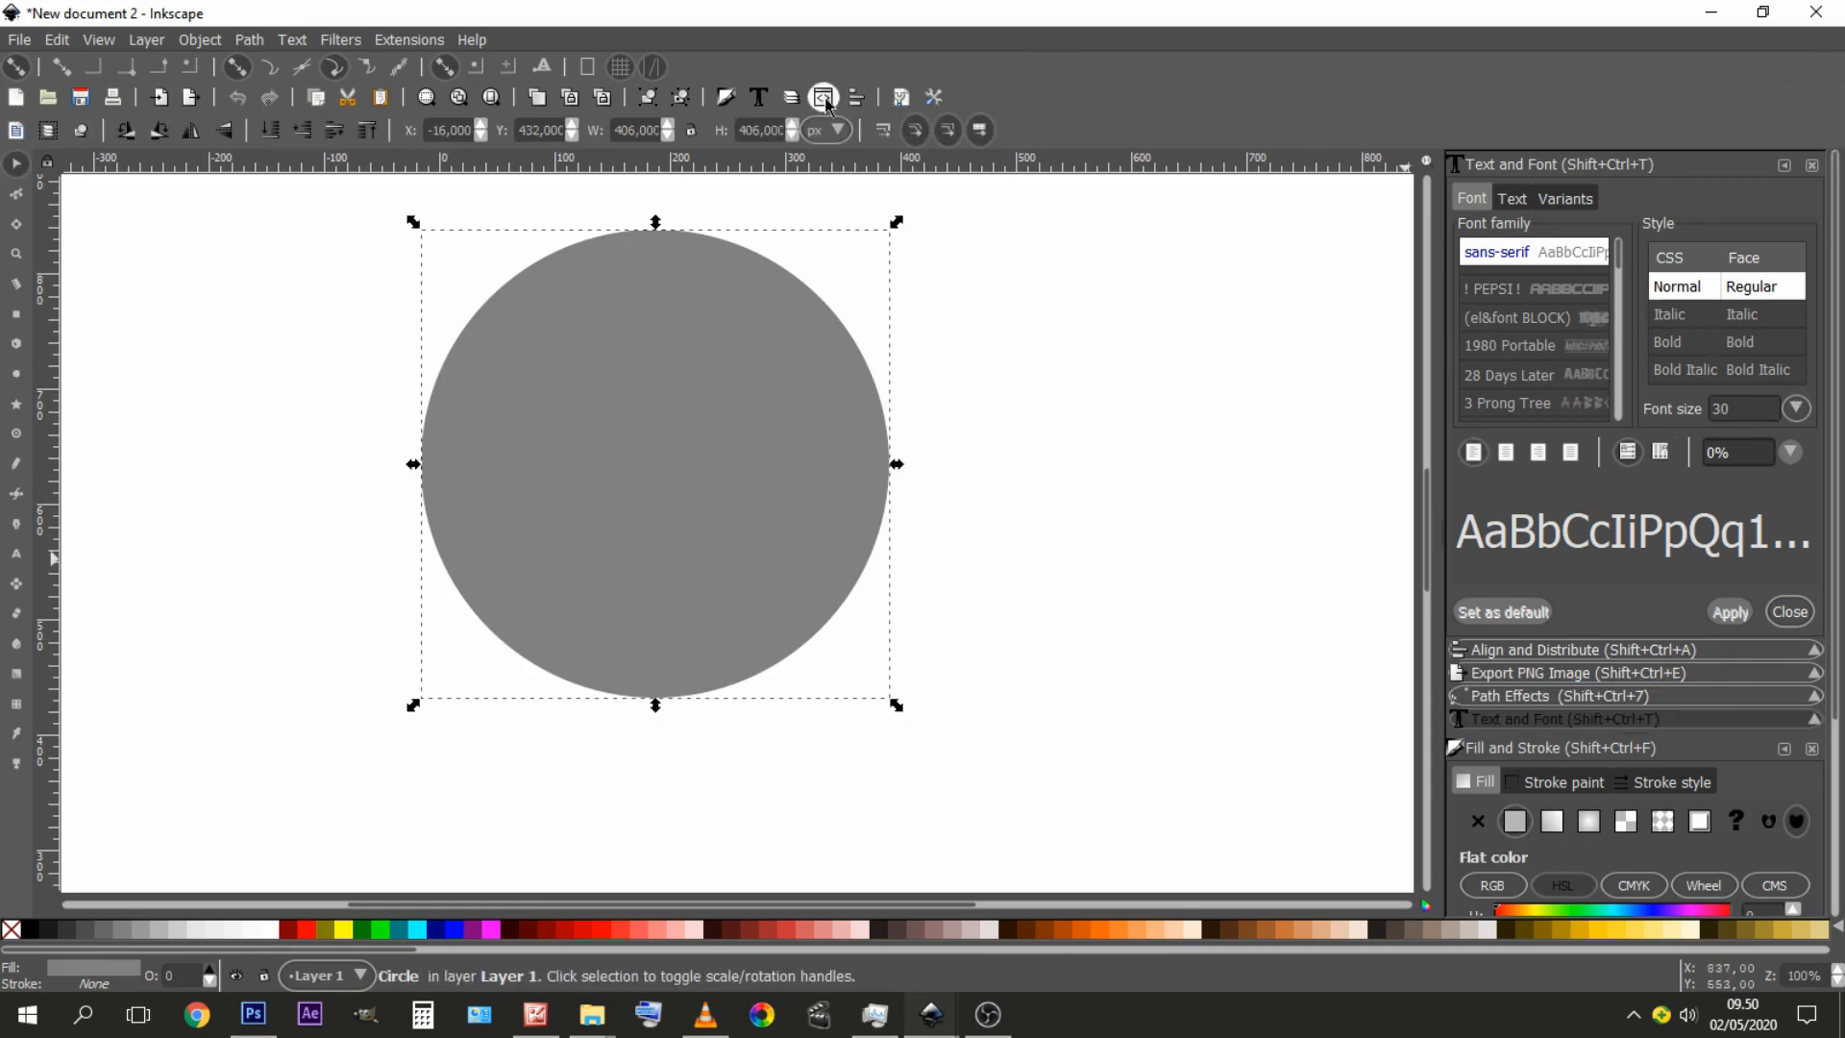
click(727, 97)
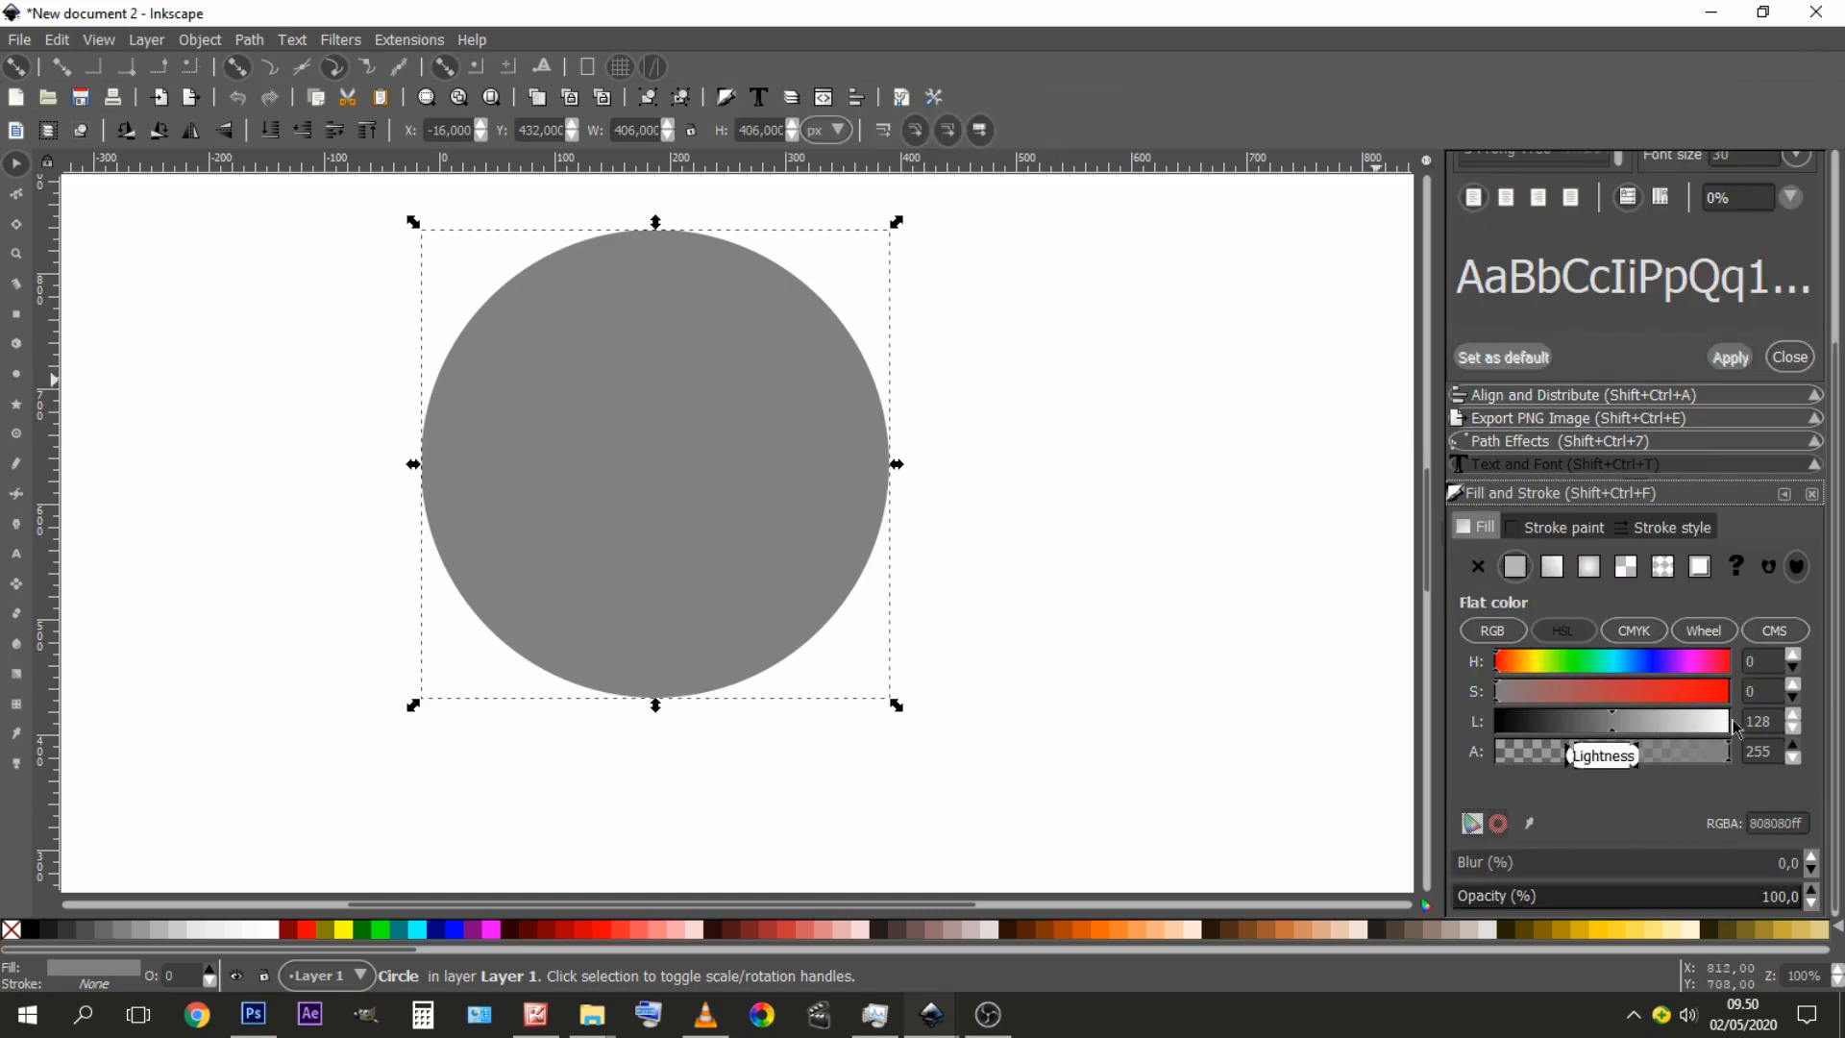
drag(1837, 785, 1839, 844)
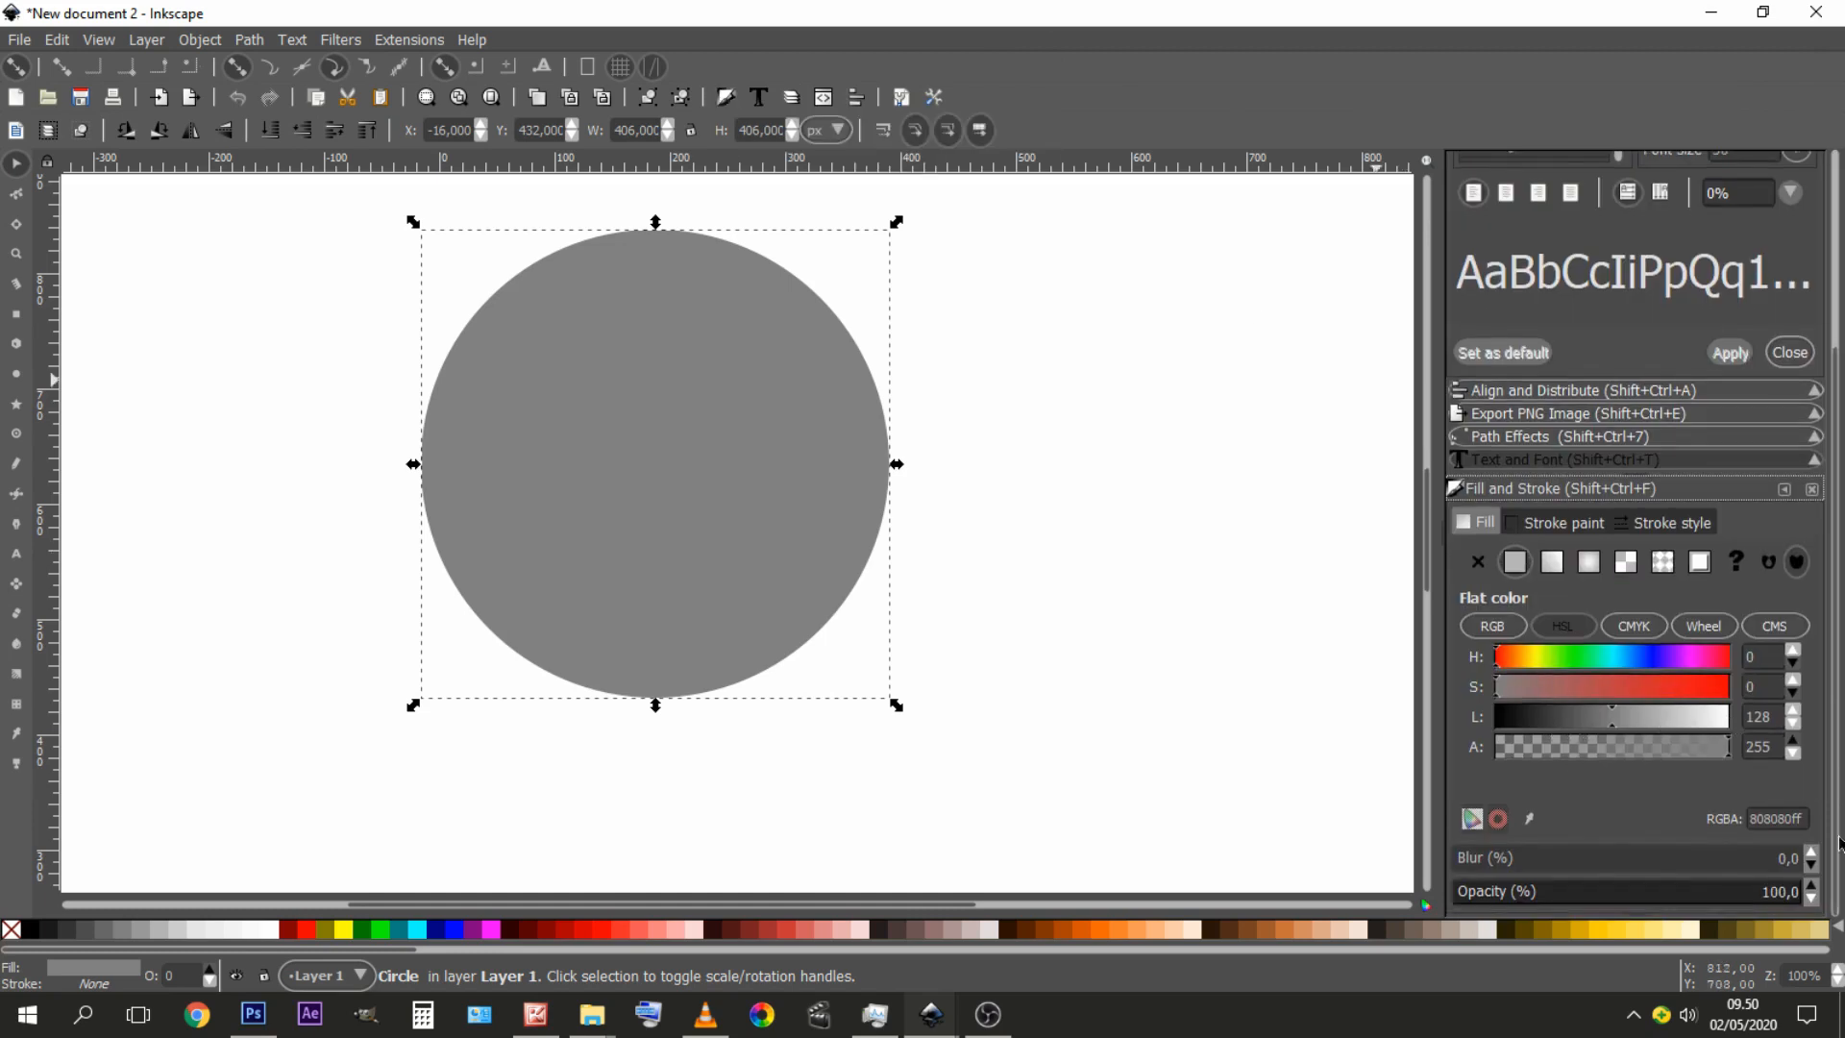
click(1667, 893)
drag(1678, 897, 1671, 897)
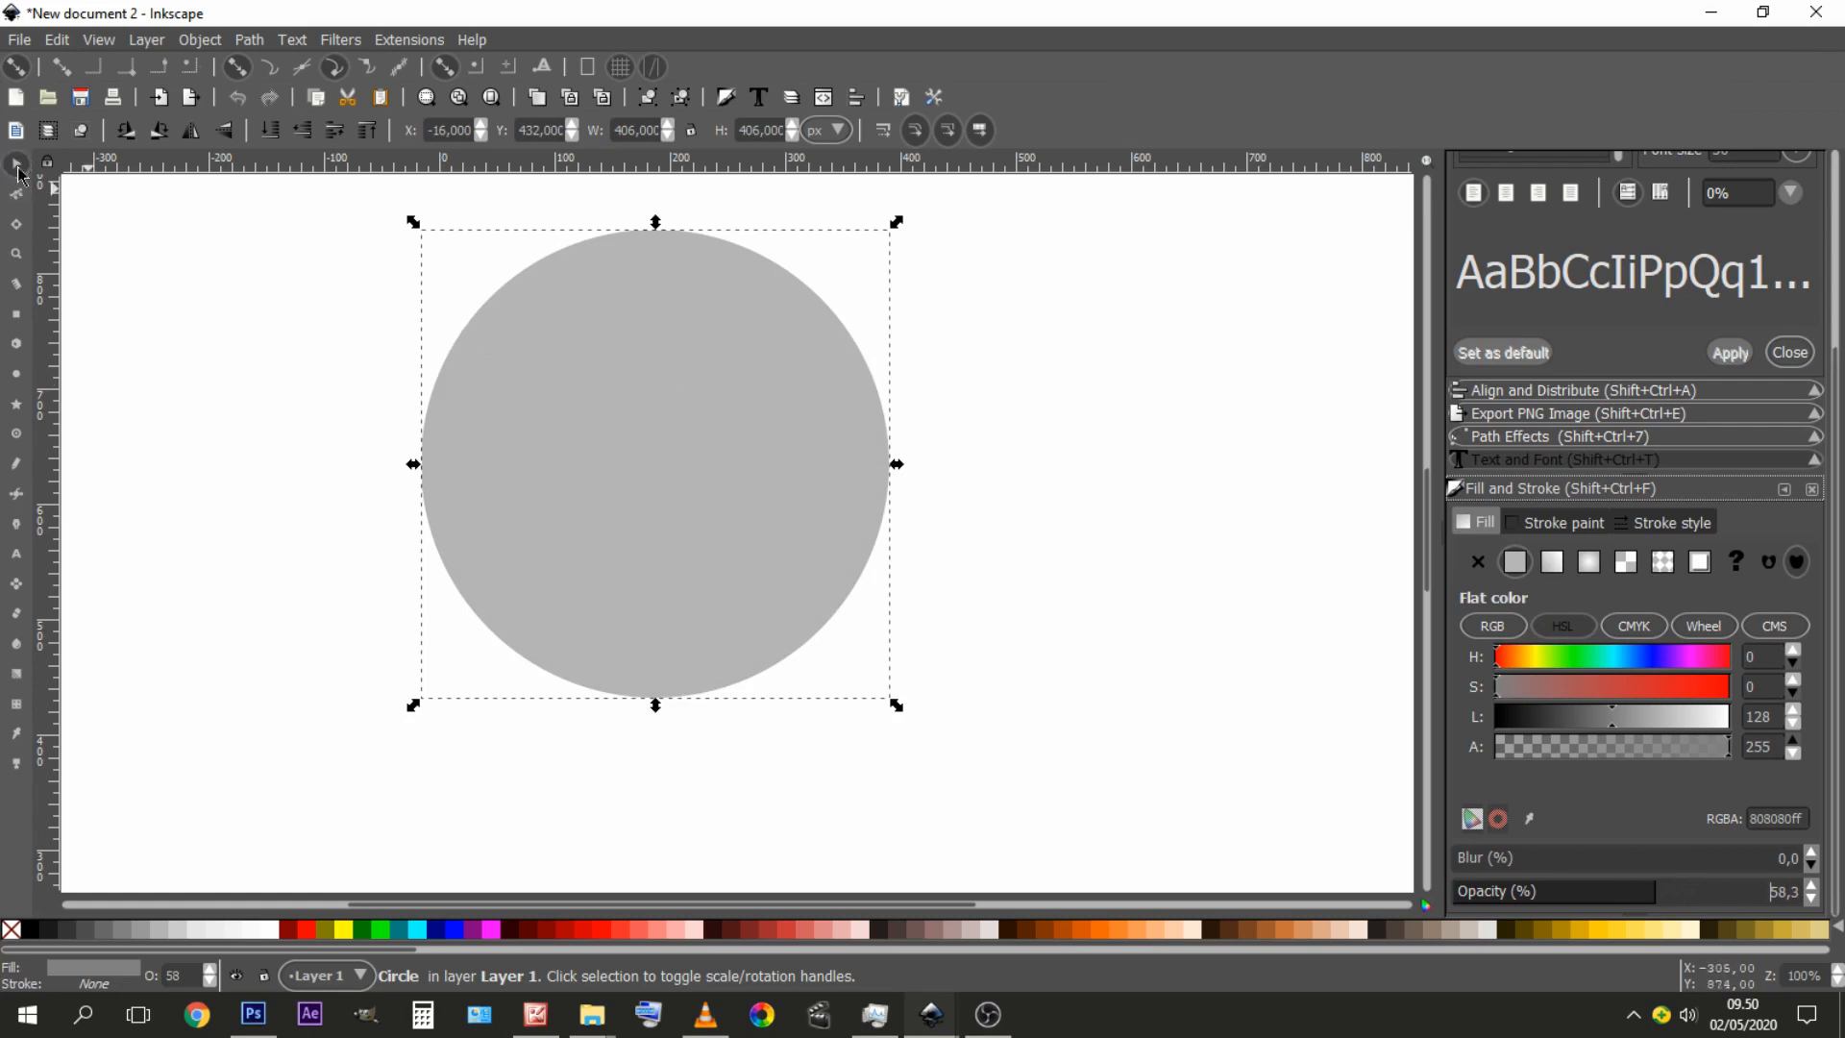
- Duplicate the grey circle and scale the copy down around its centre to about 336 px in diameter
click(17, 169)
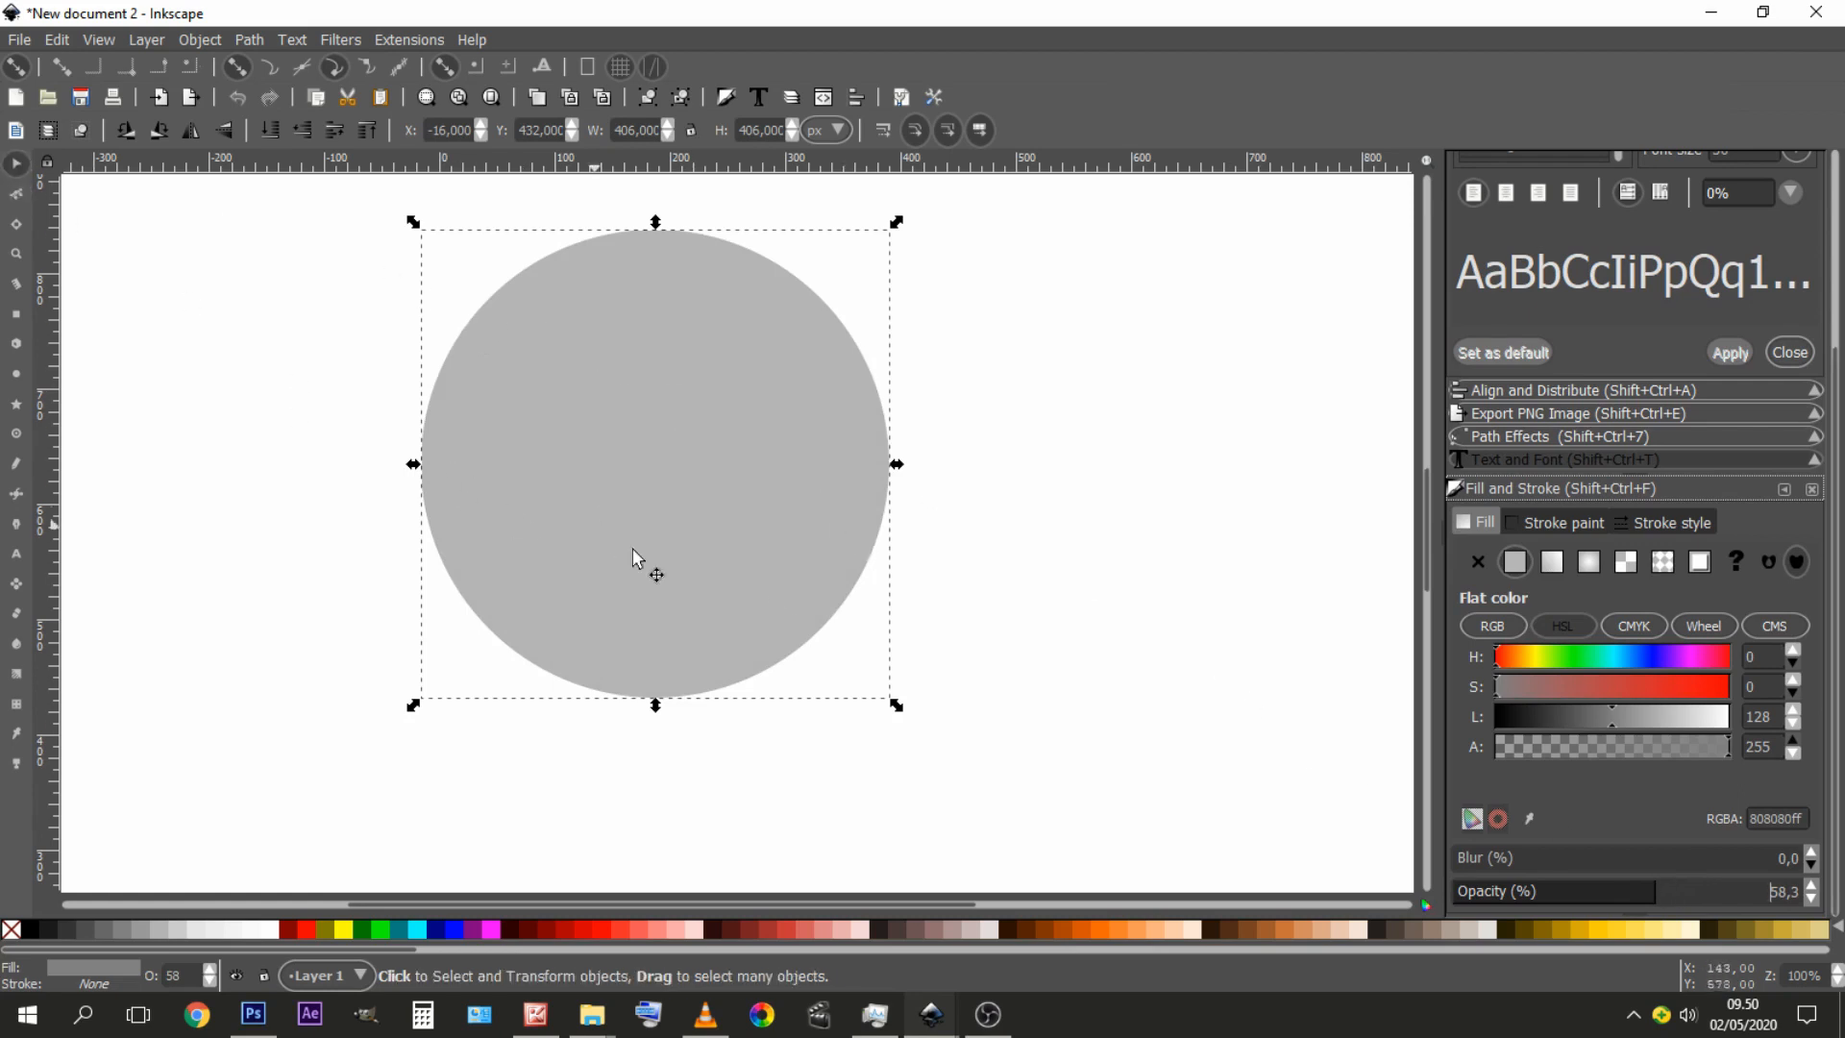
click(1219, 511)
click(694, 394)
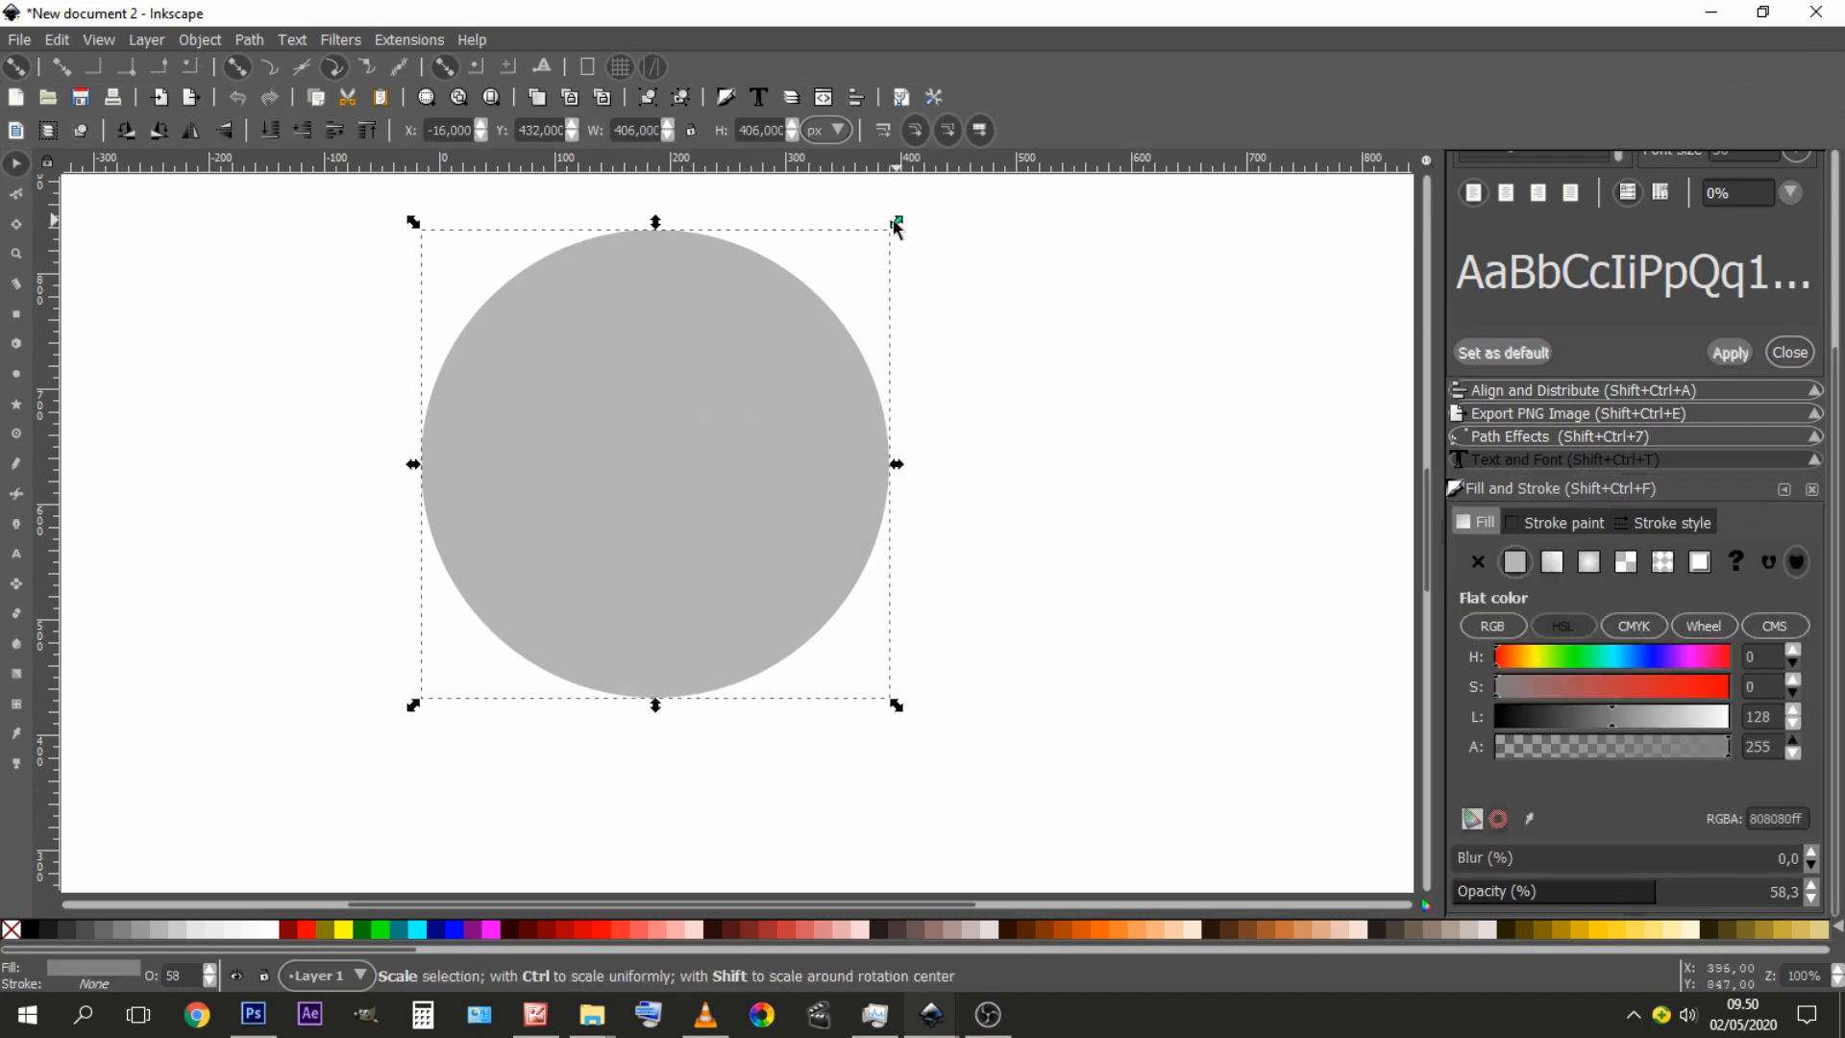
click(1000, 493)
click(648, 442)
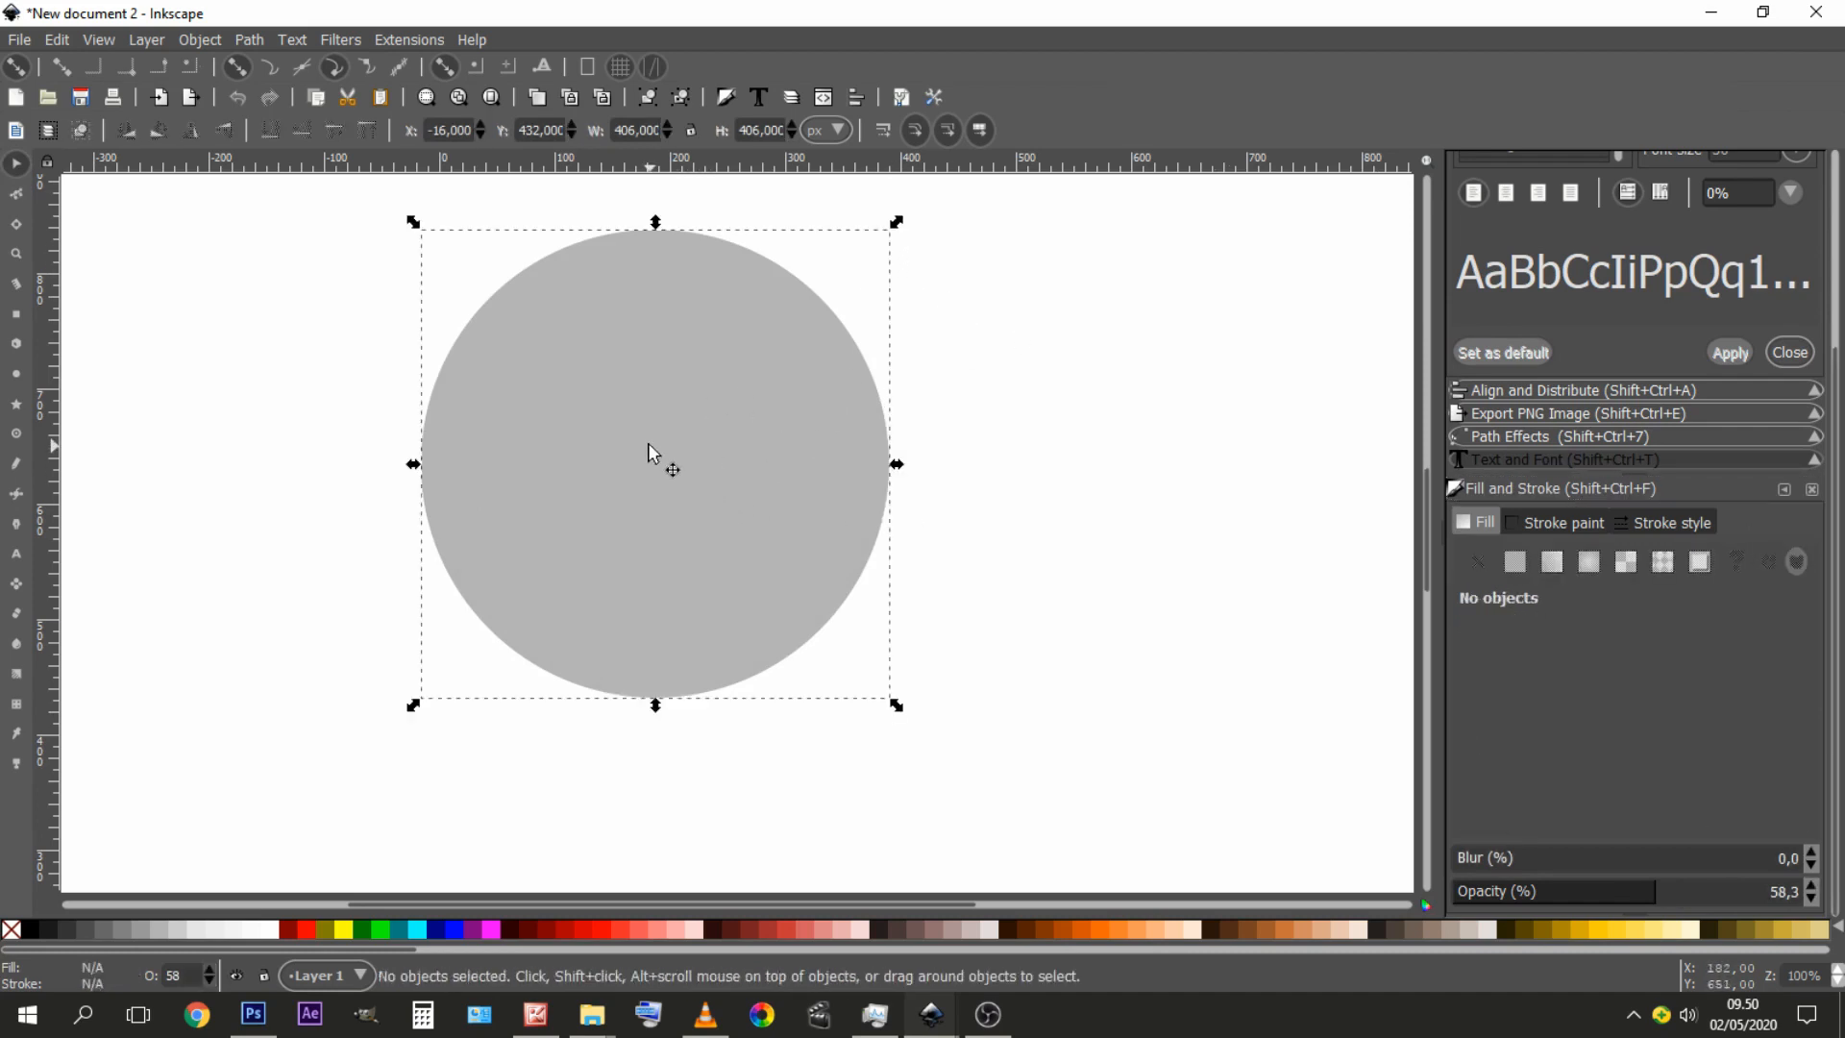
right_click(648, 443)
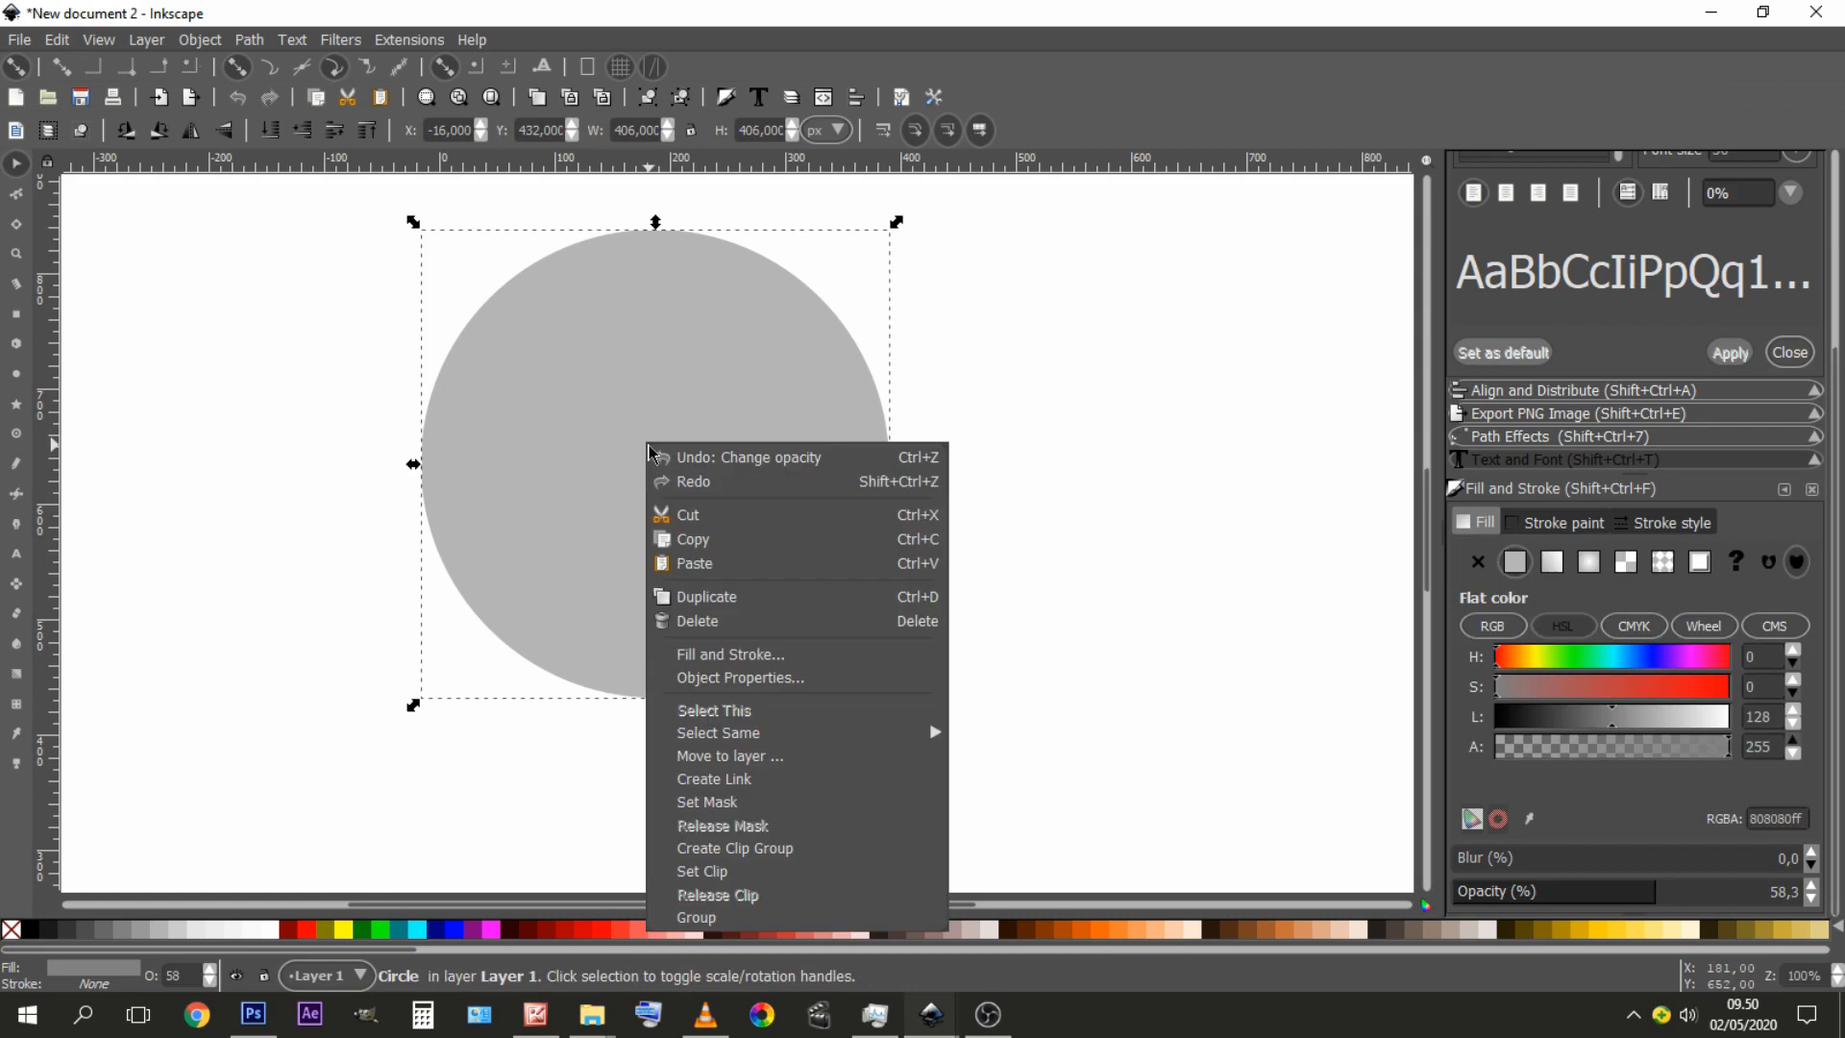
click(758, 605)
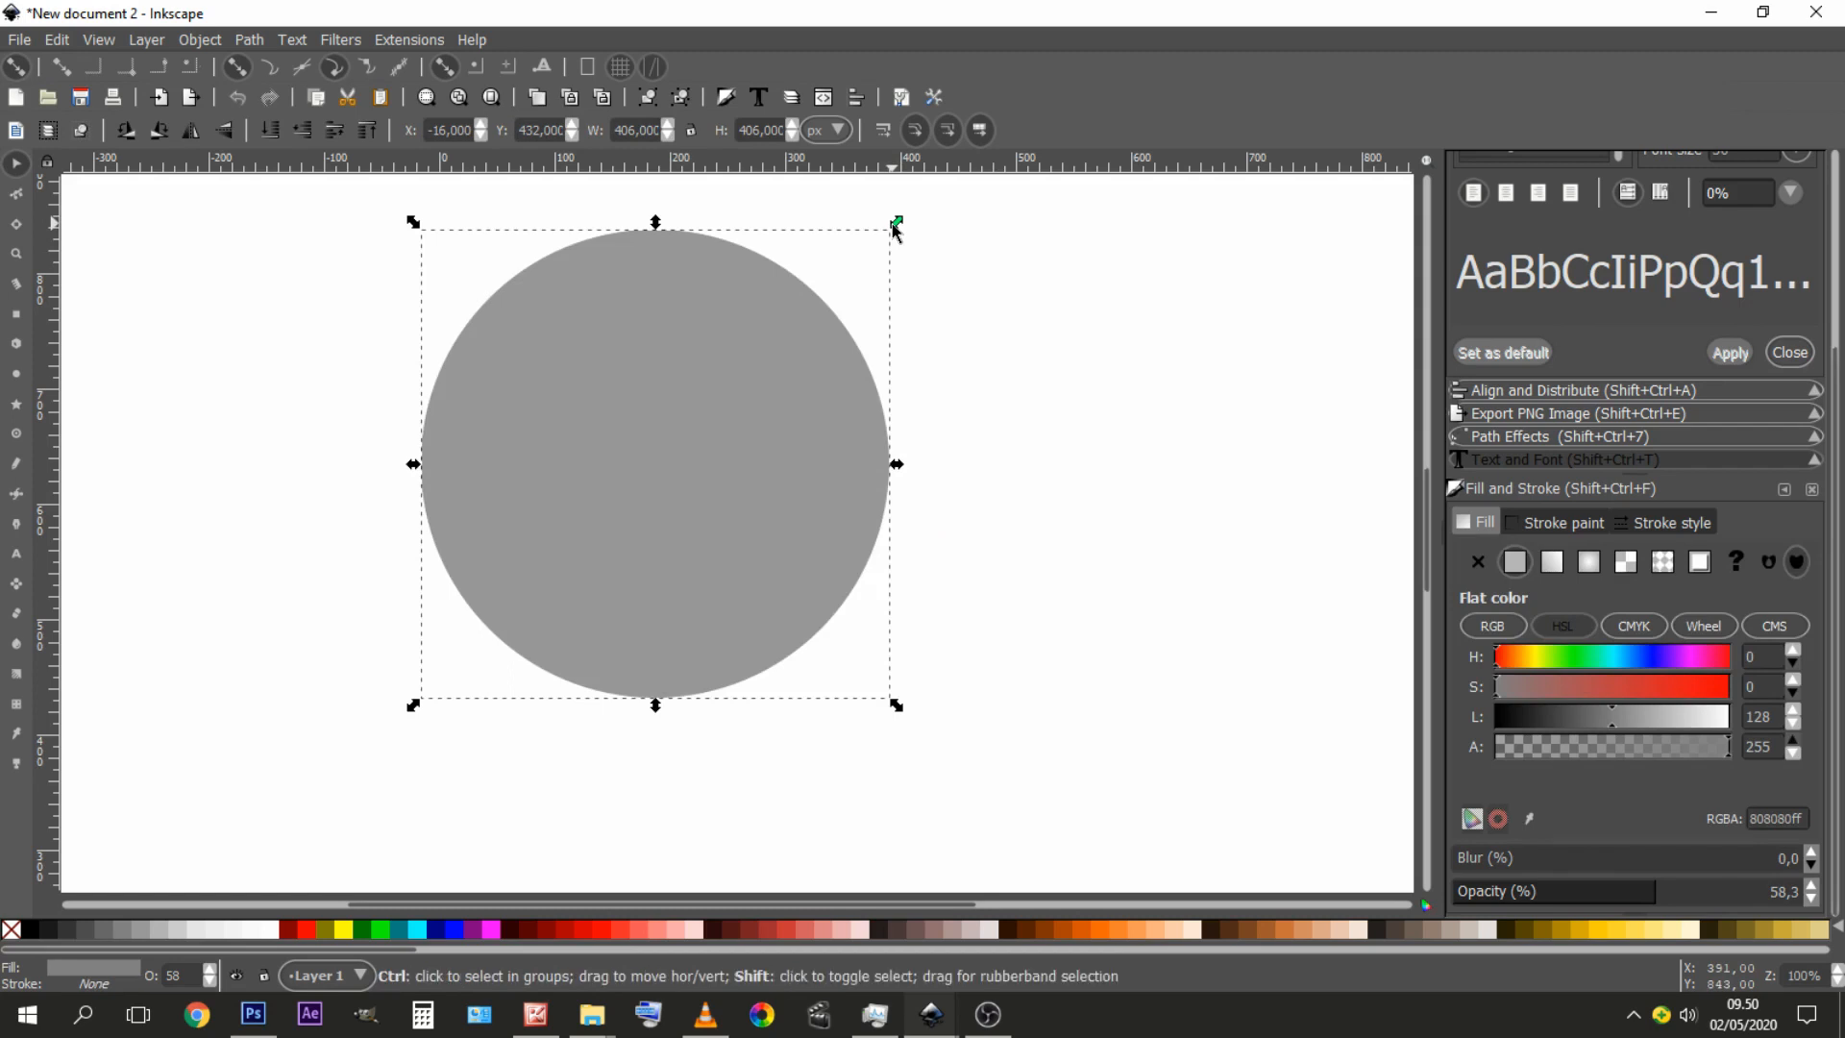
drag(897, 222, 856, 272)
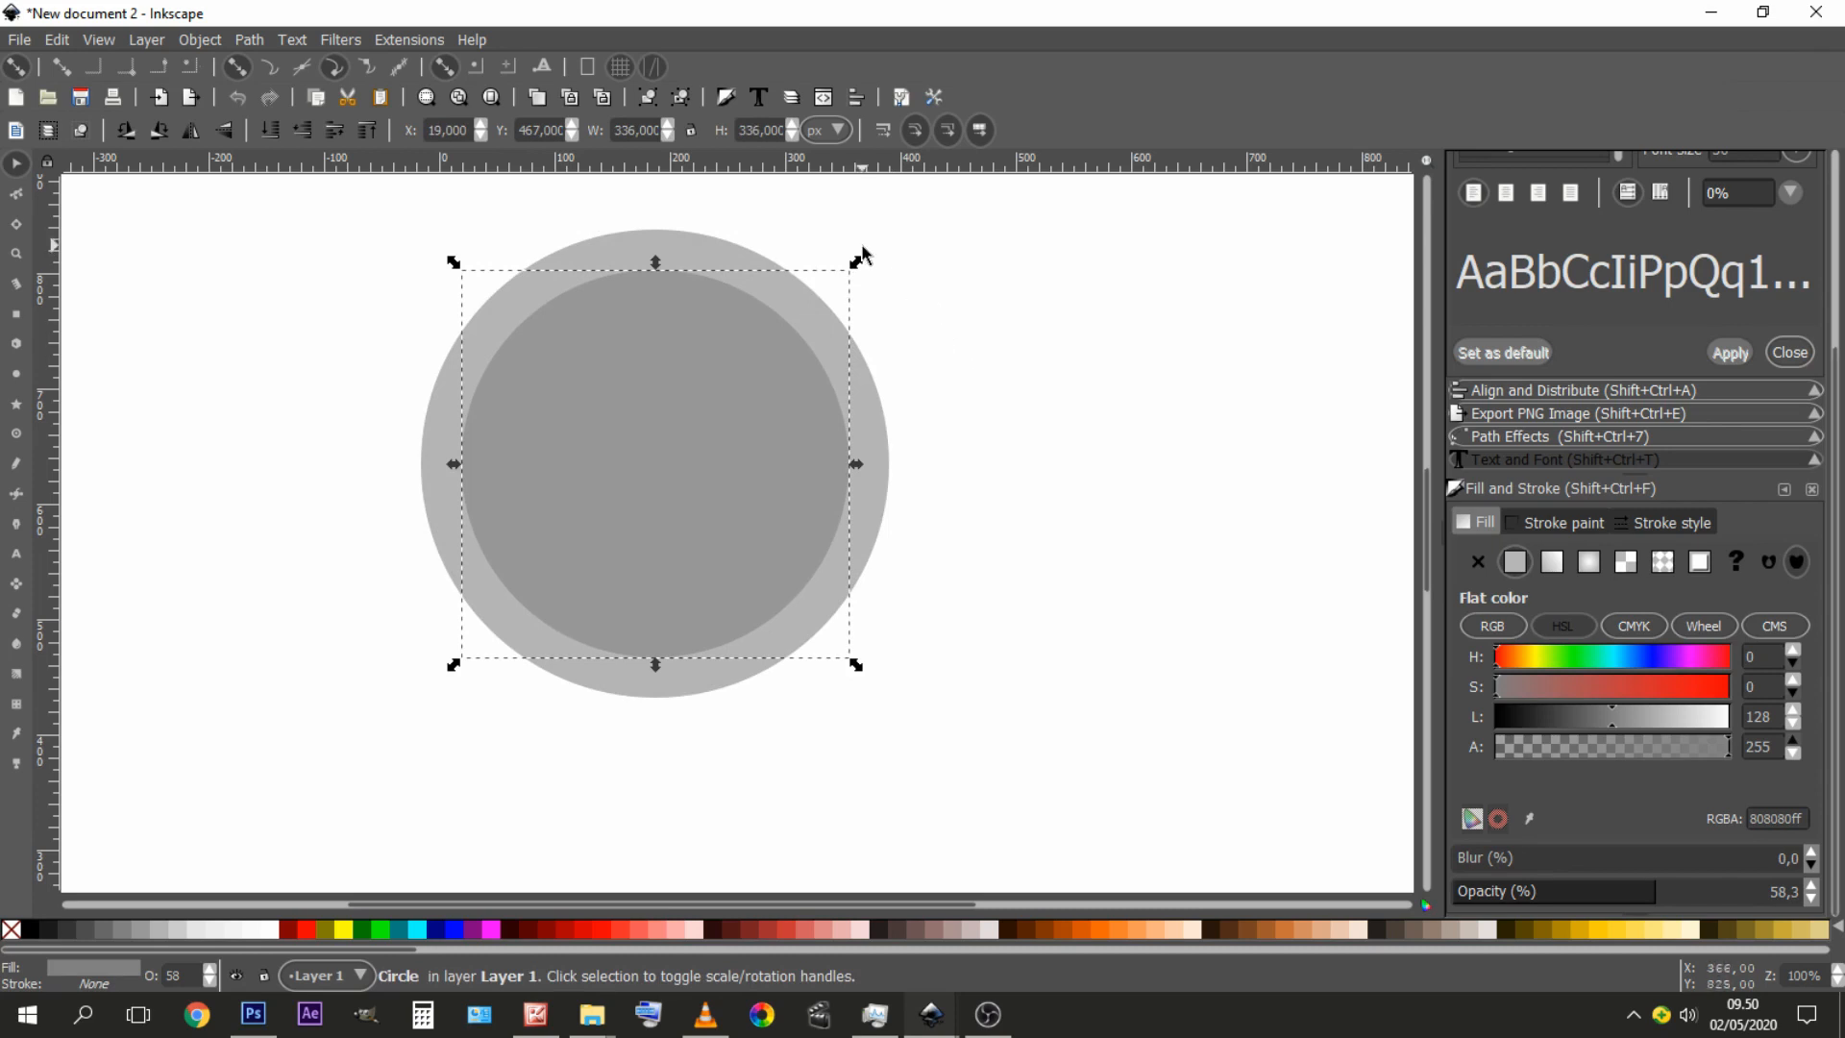
- Enlarge the inner circle around its centre to about 346 px and give it a dark stroke 75 px wide
drag(858, 265, 873, 251)
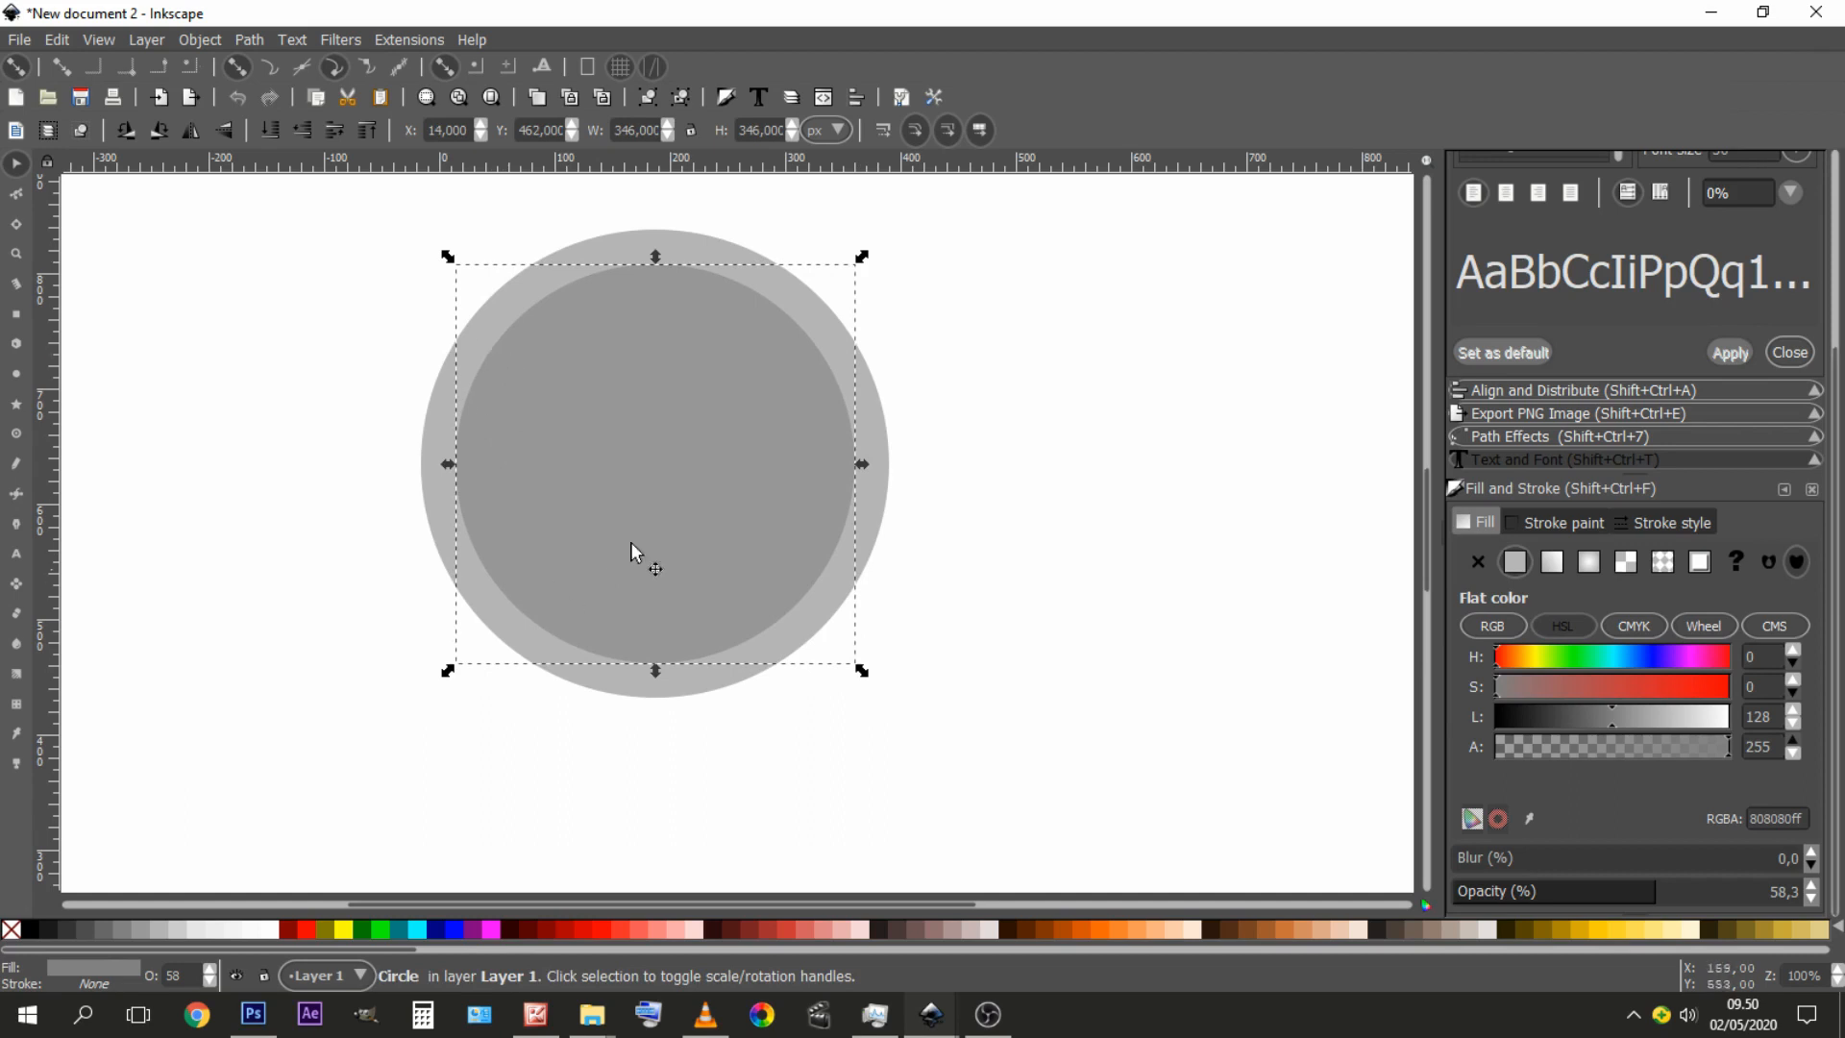
shift+click(54, 936)
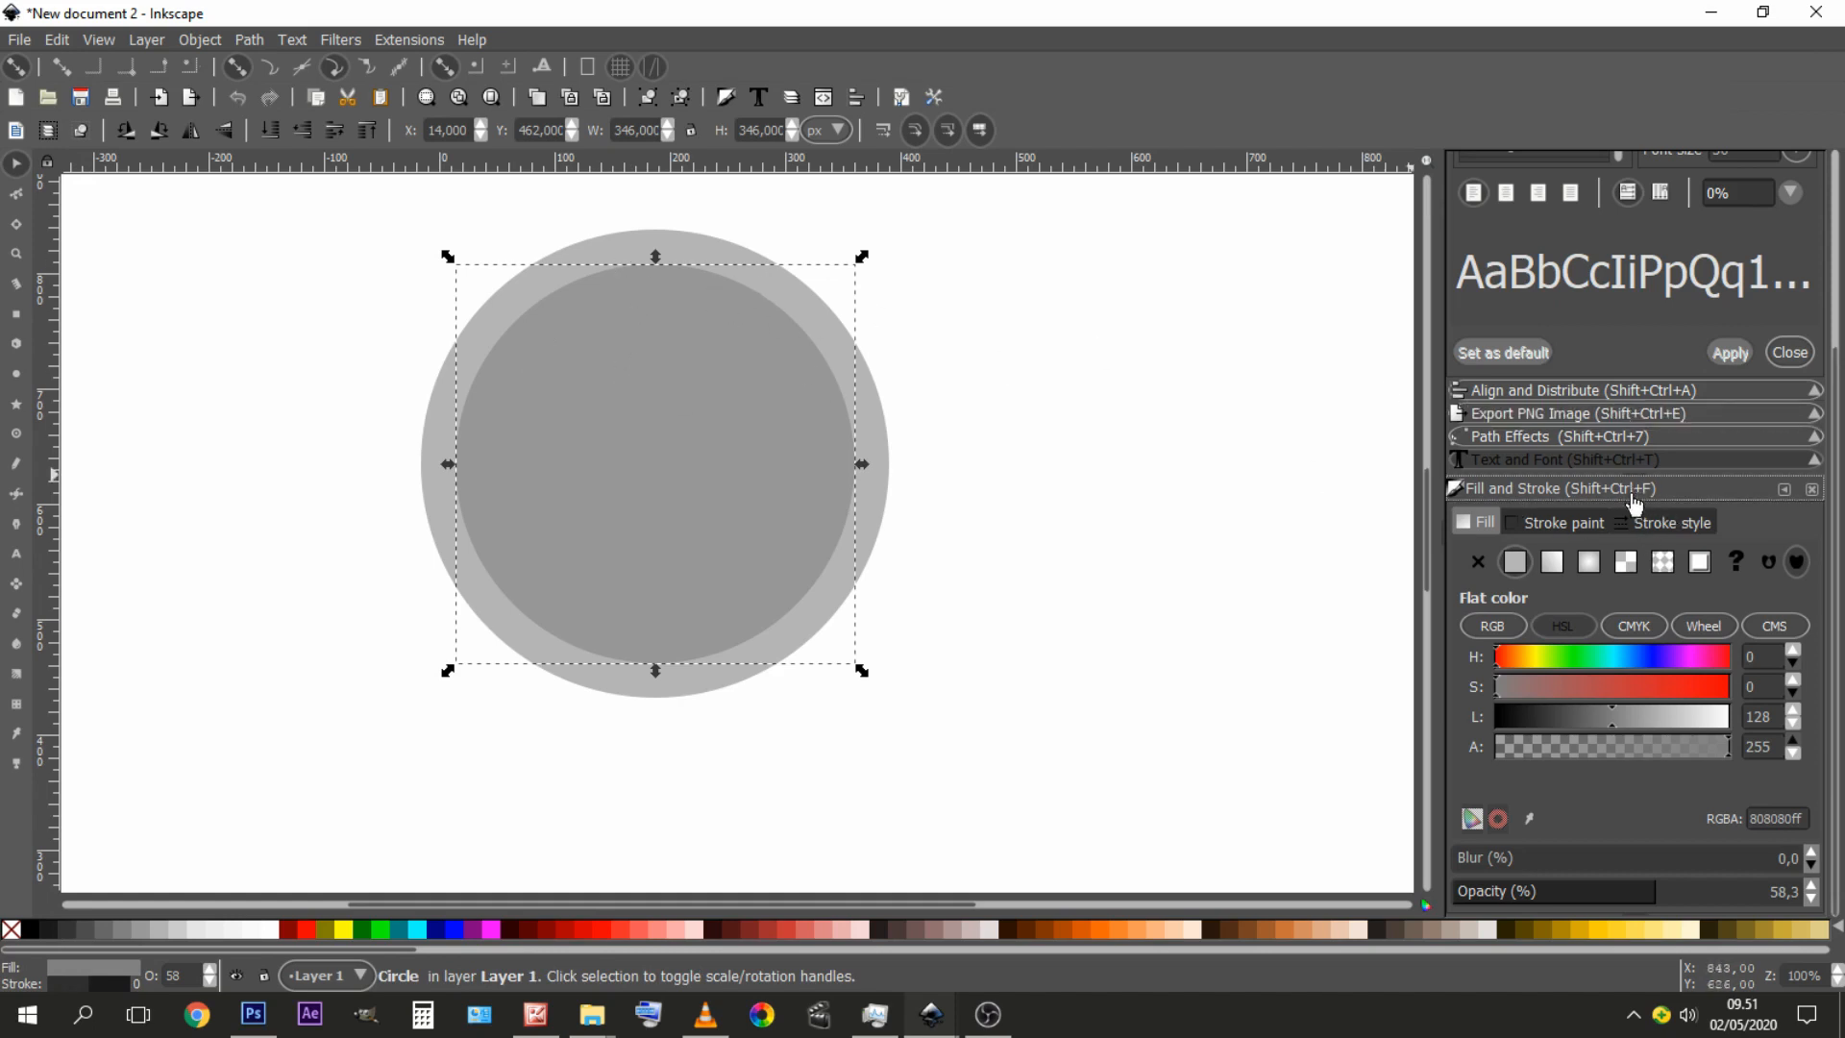
click(1656, 531)
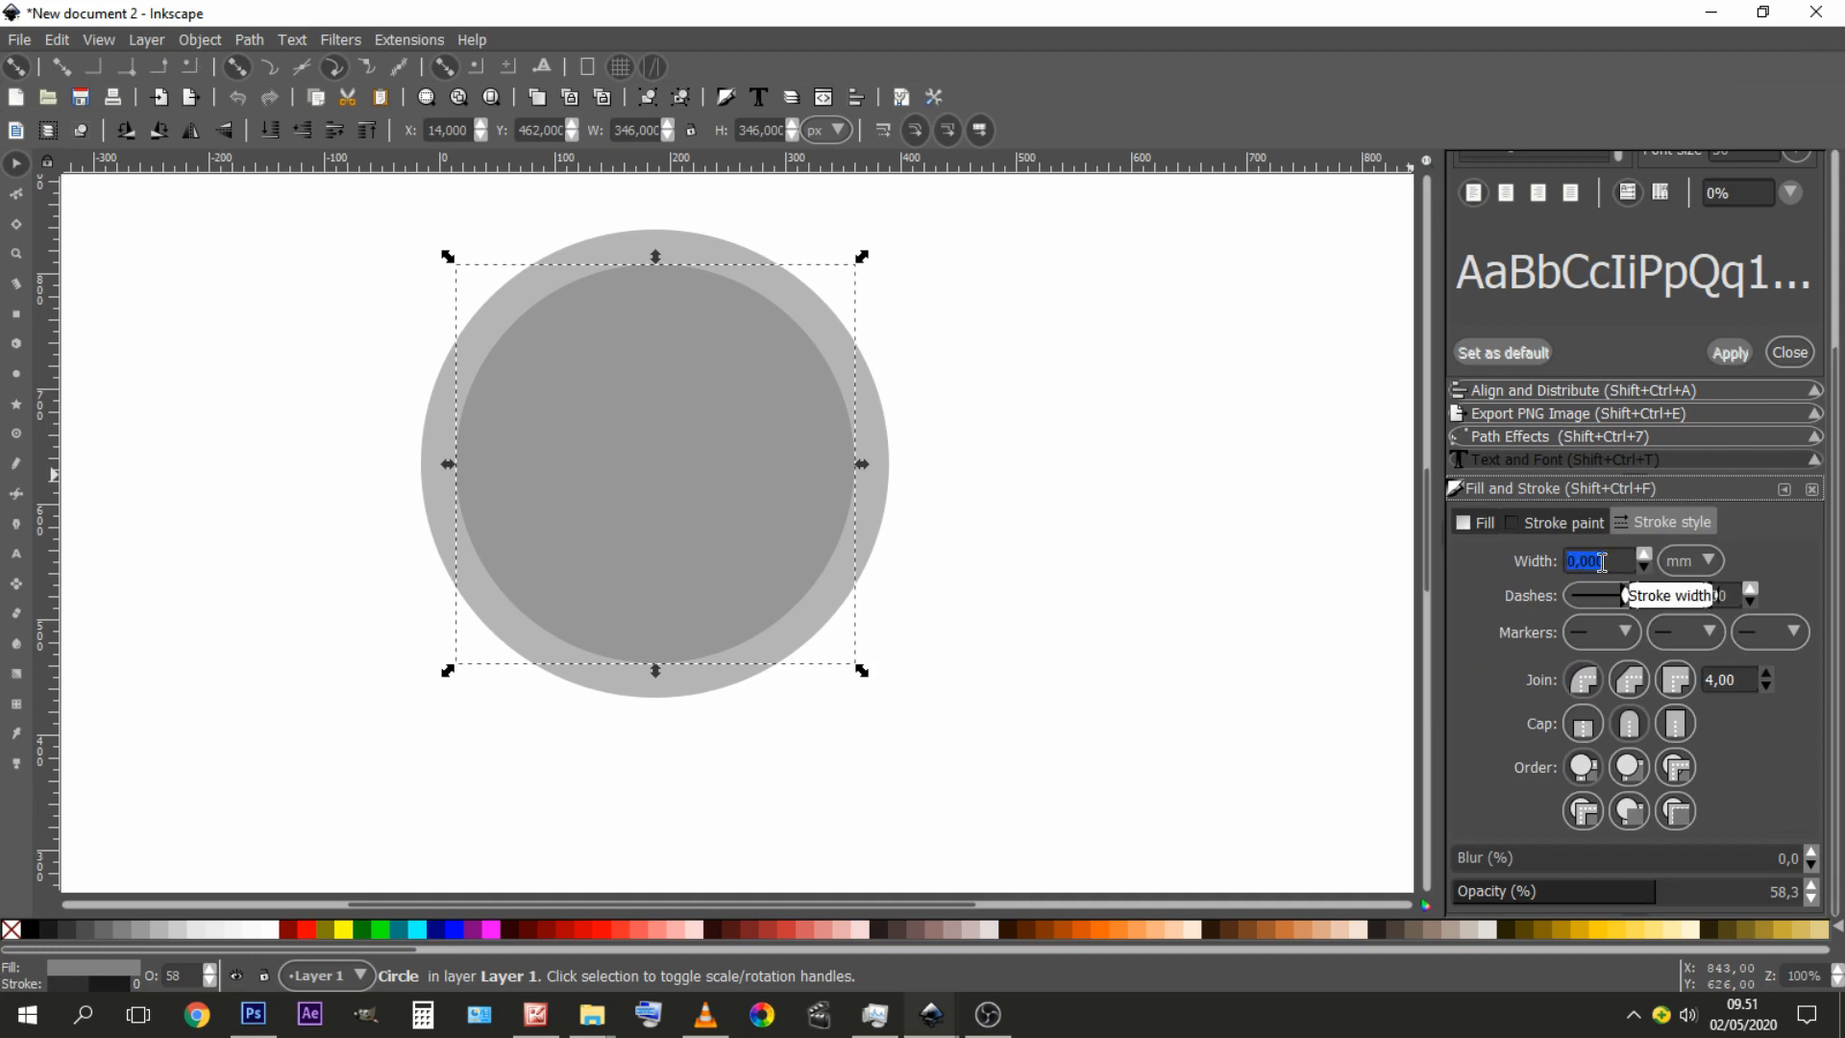
text(75)
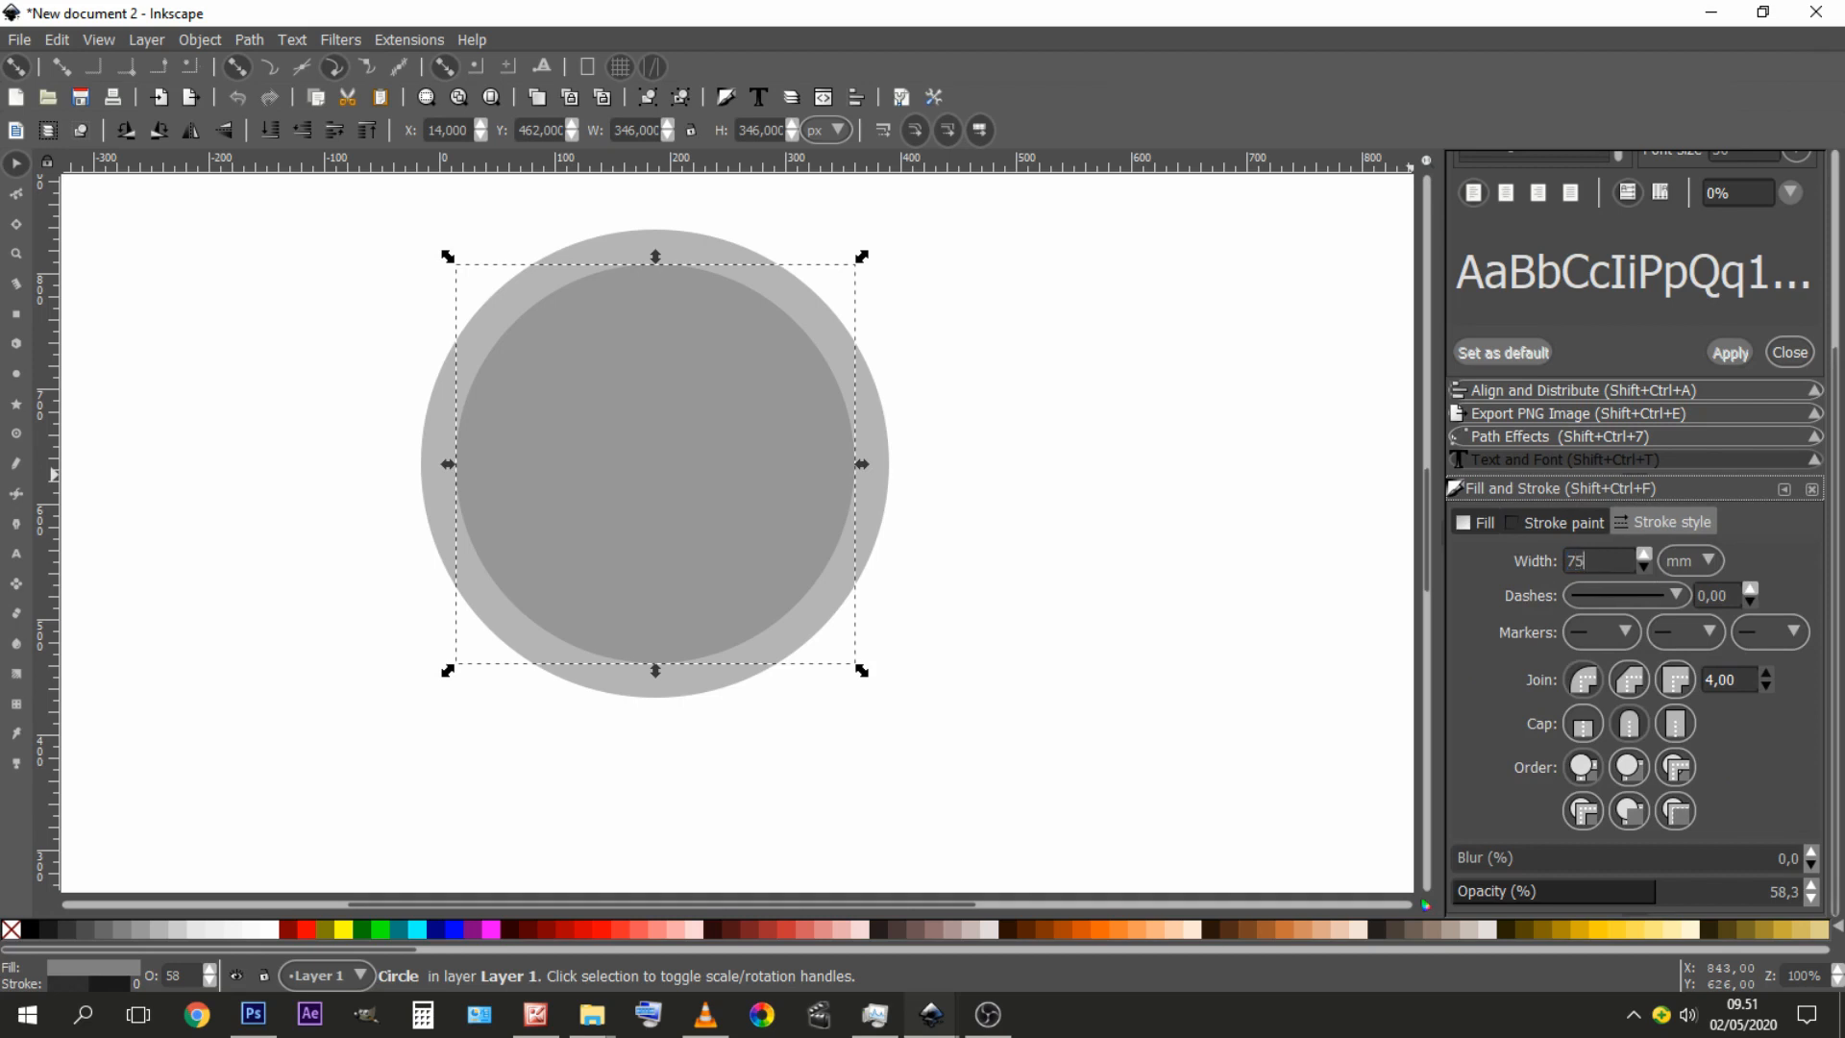
click(1689, 559)
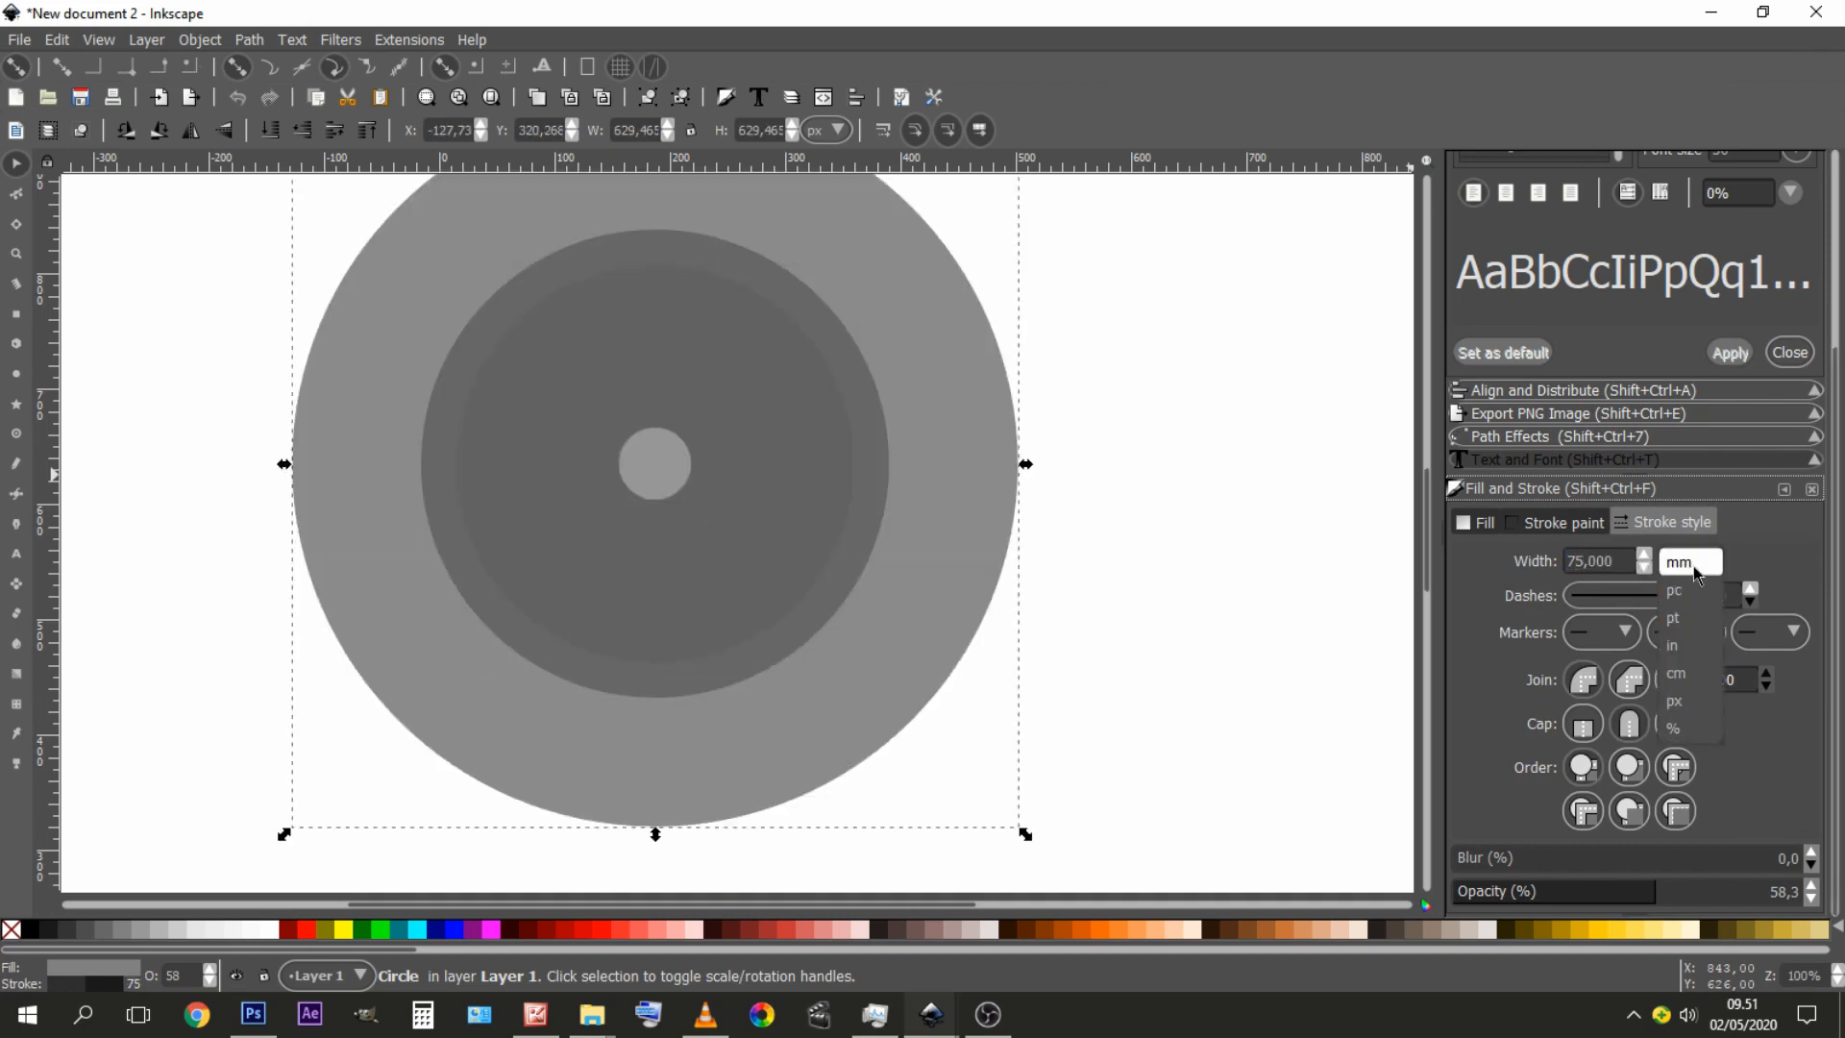
click(1676, 700)
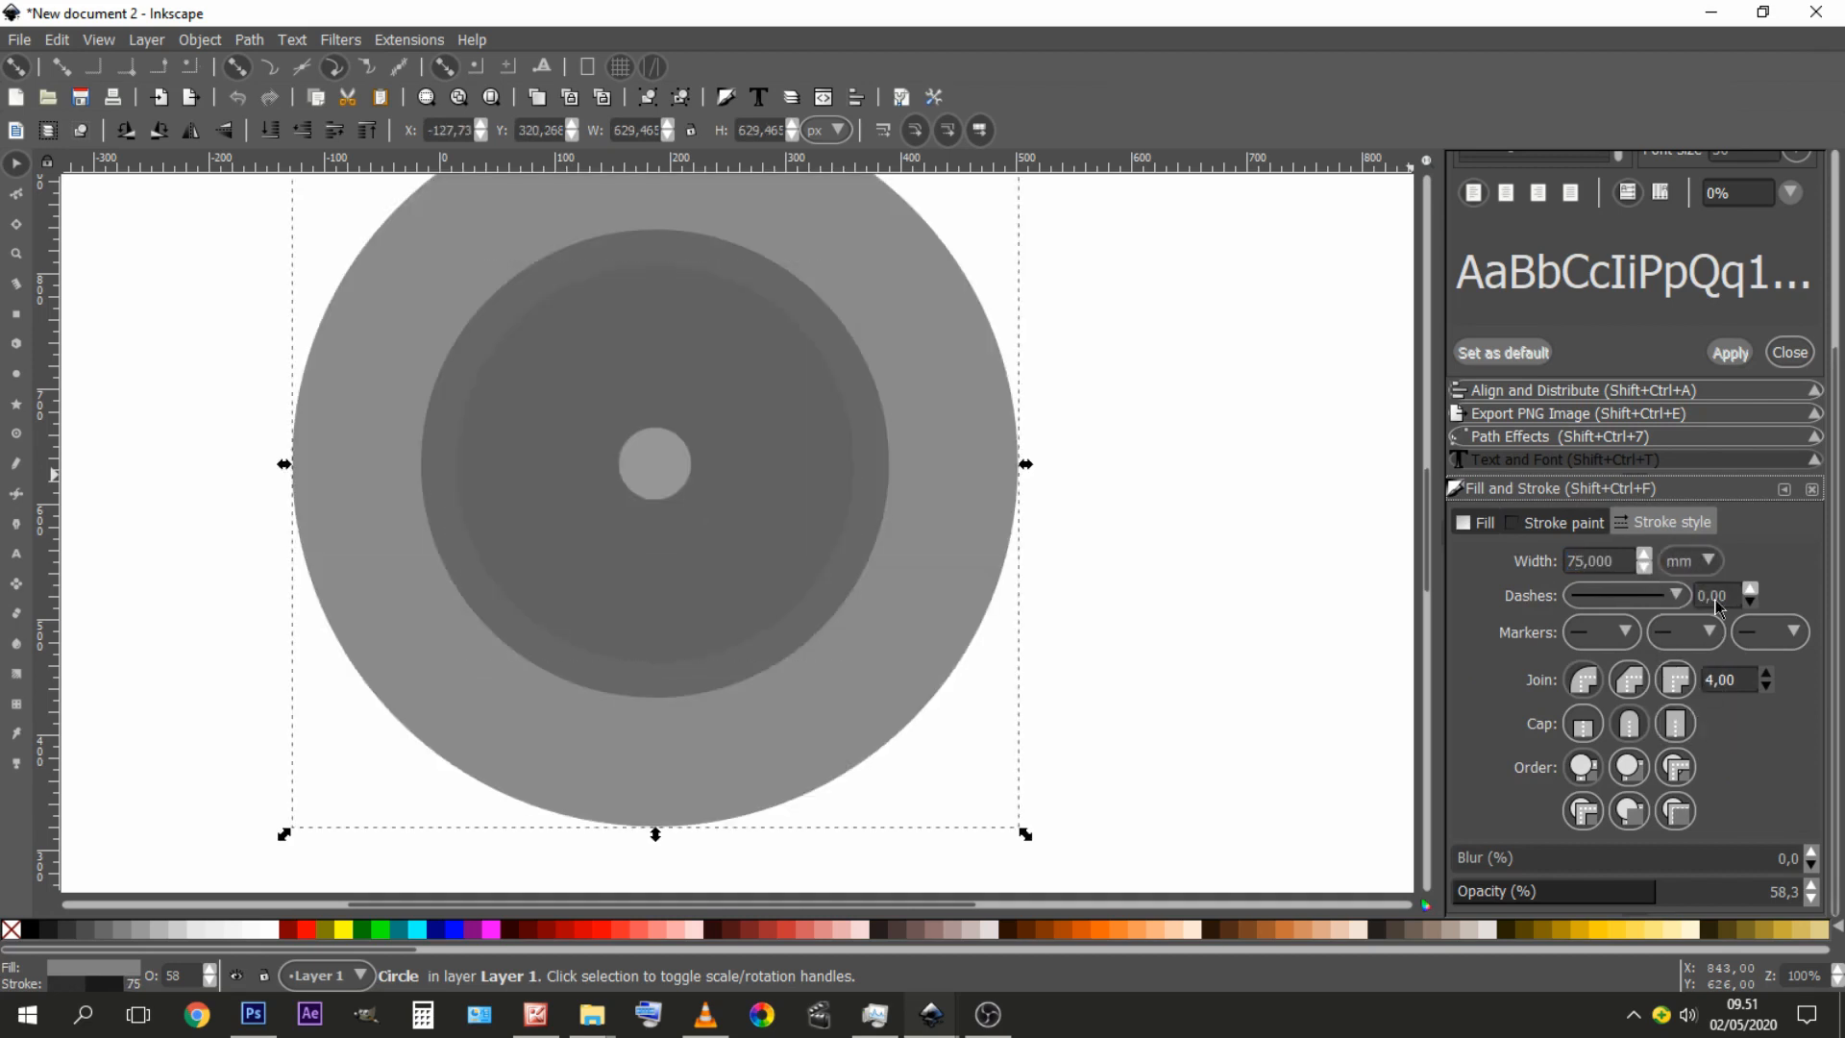
double_click(1612, 564)
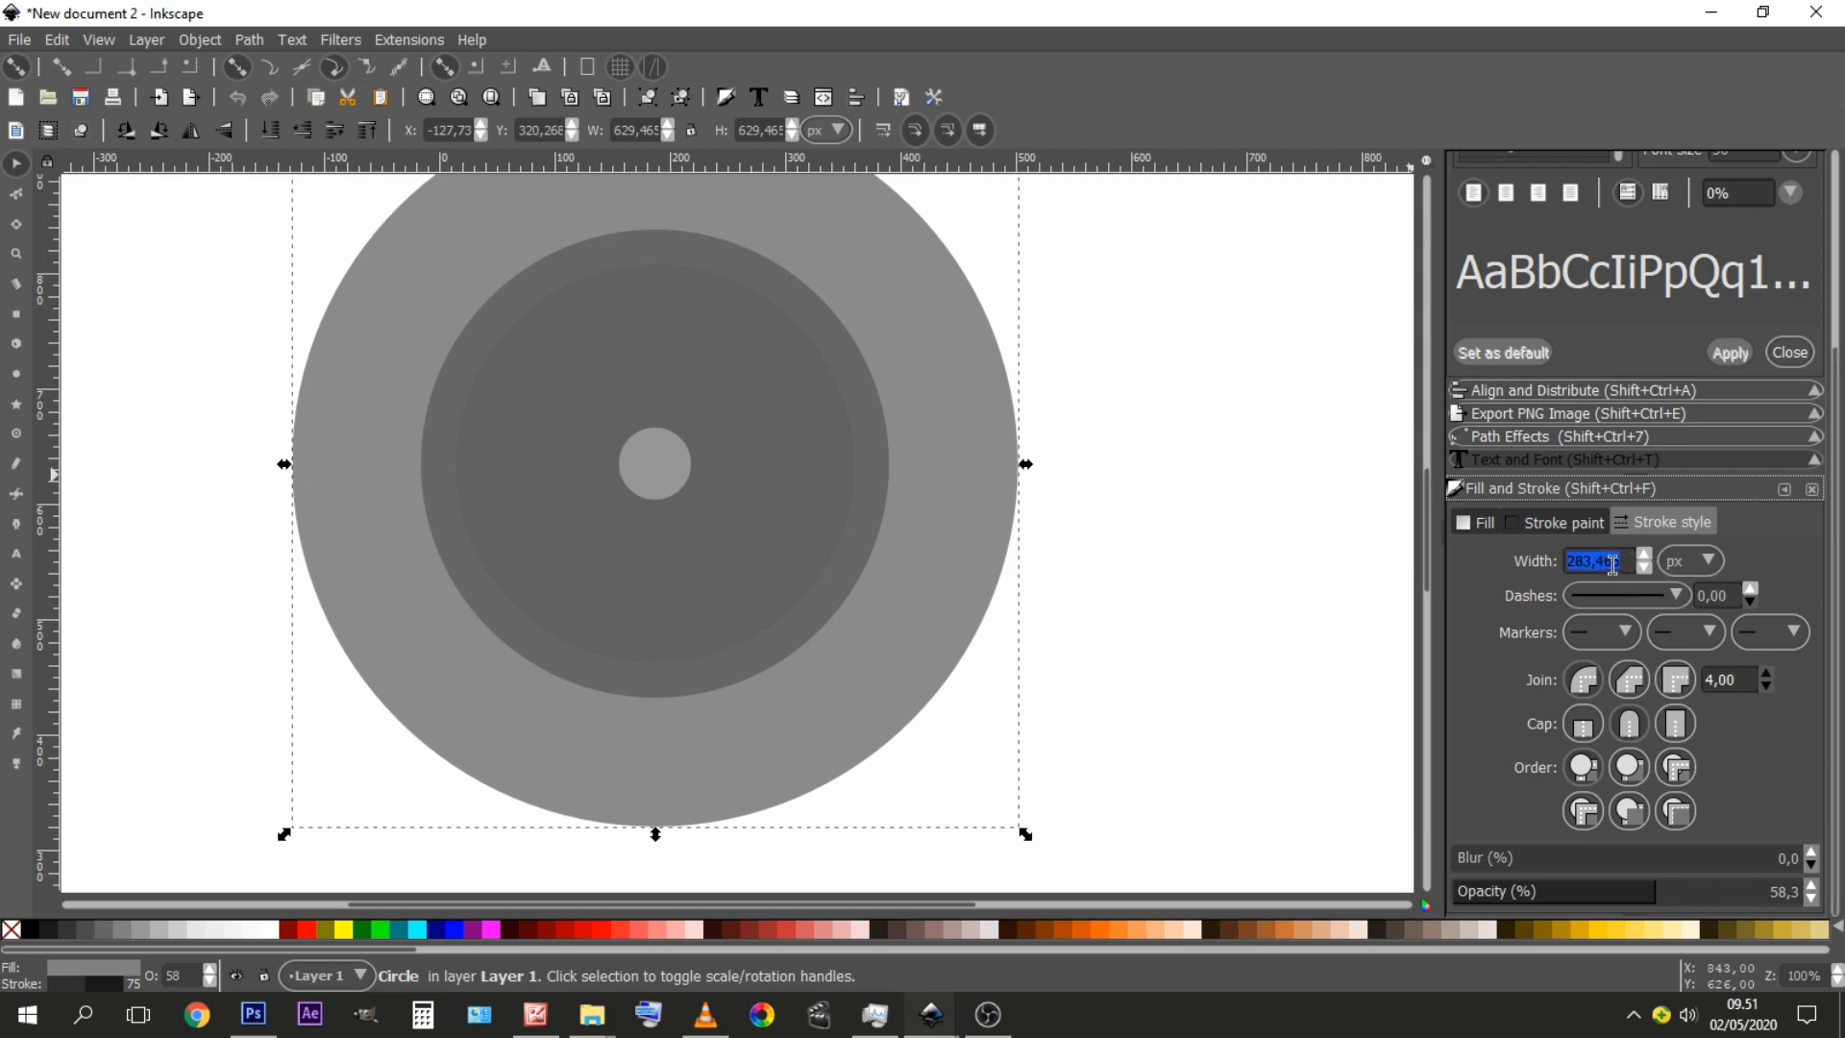
text(75)
key(Return)
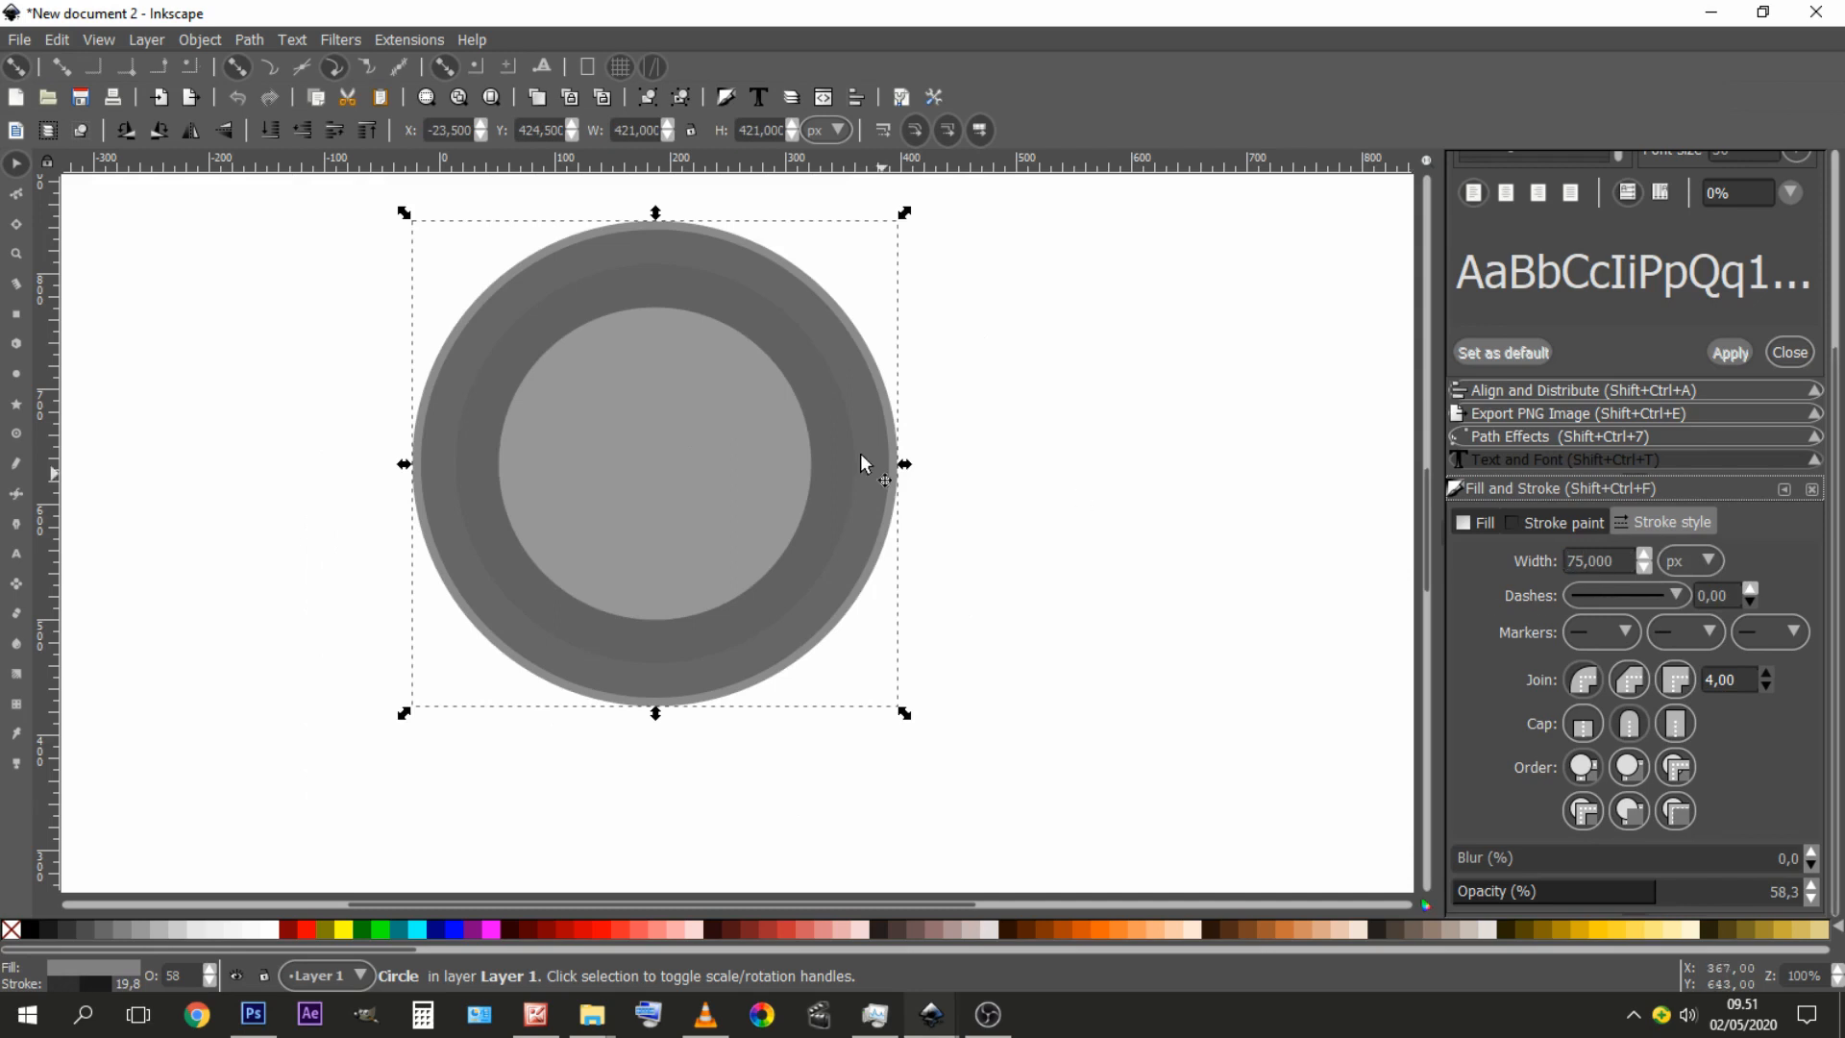
click(960, 277)
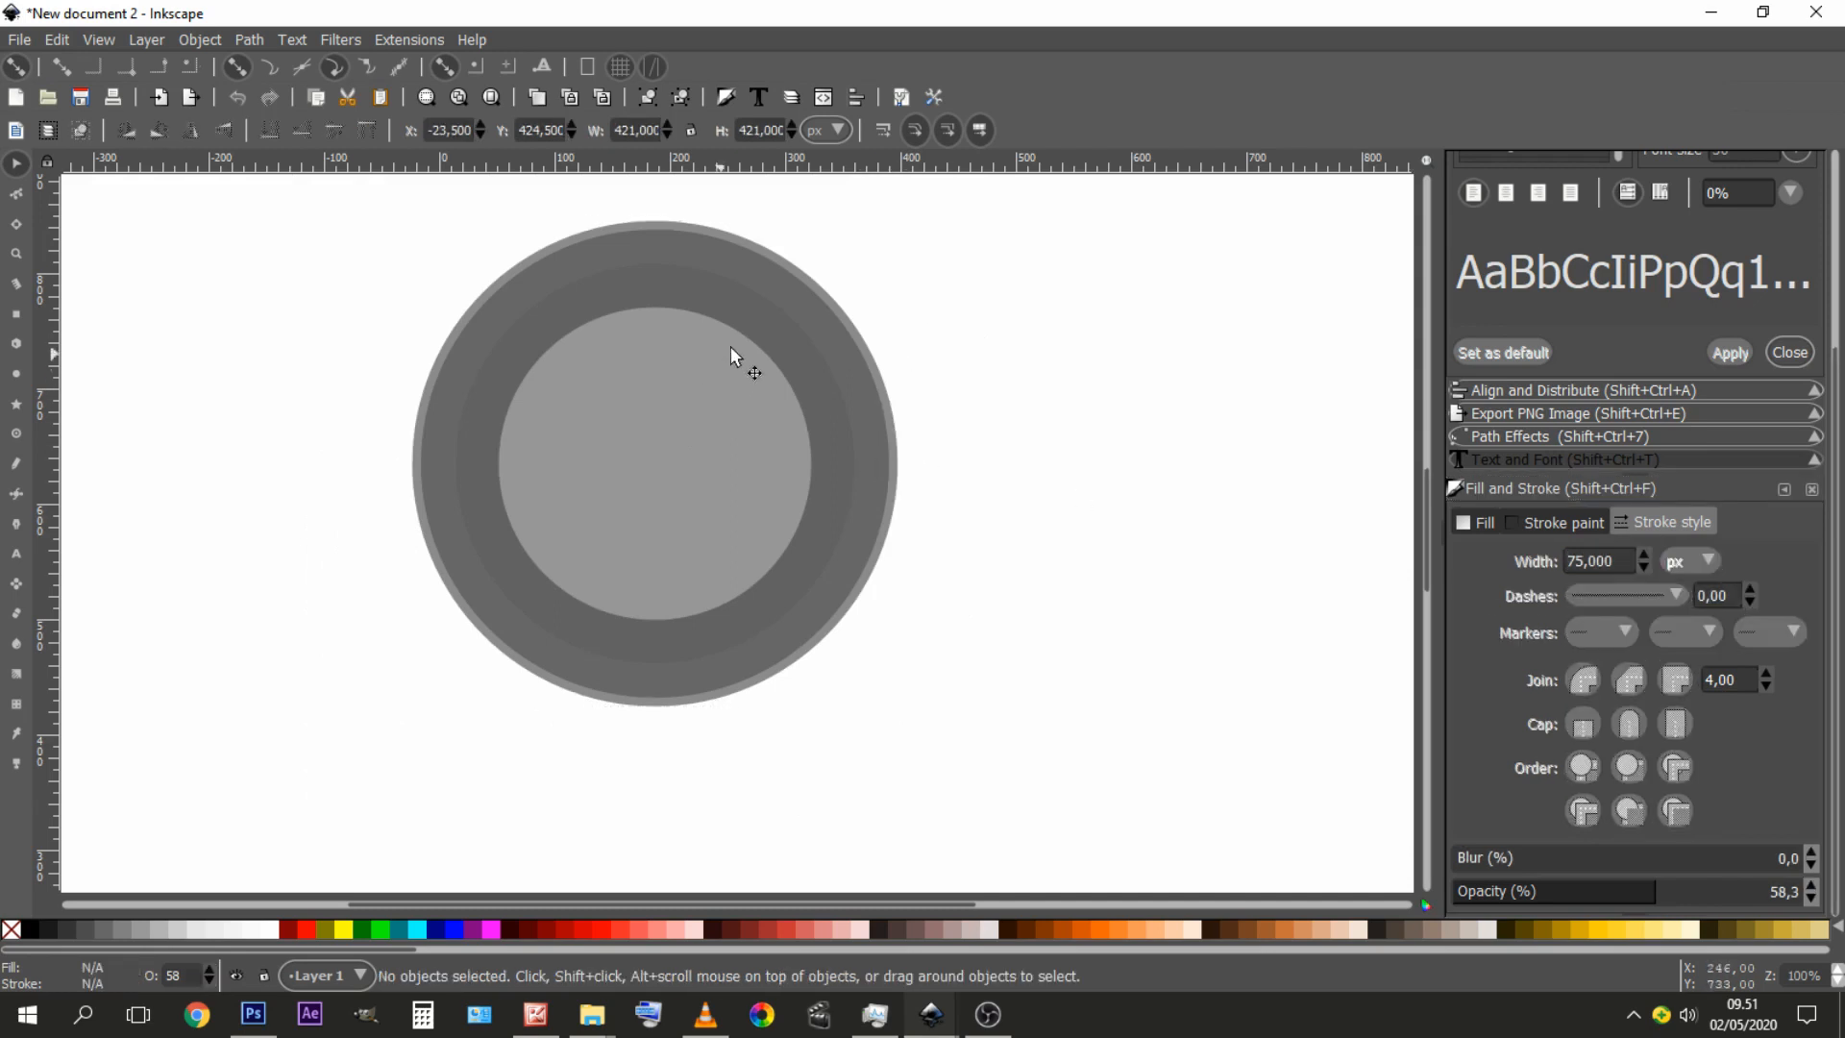
- Scale both circles up together proportionally to about 813 px in overall diameter
drag(956, 223, 317, 798)
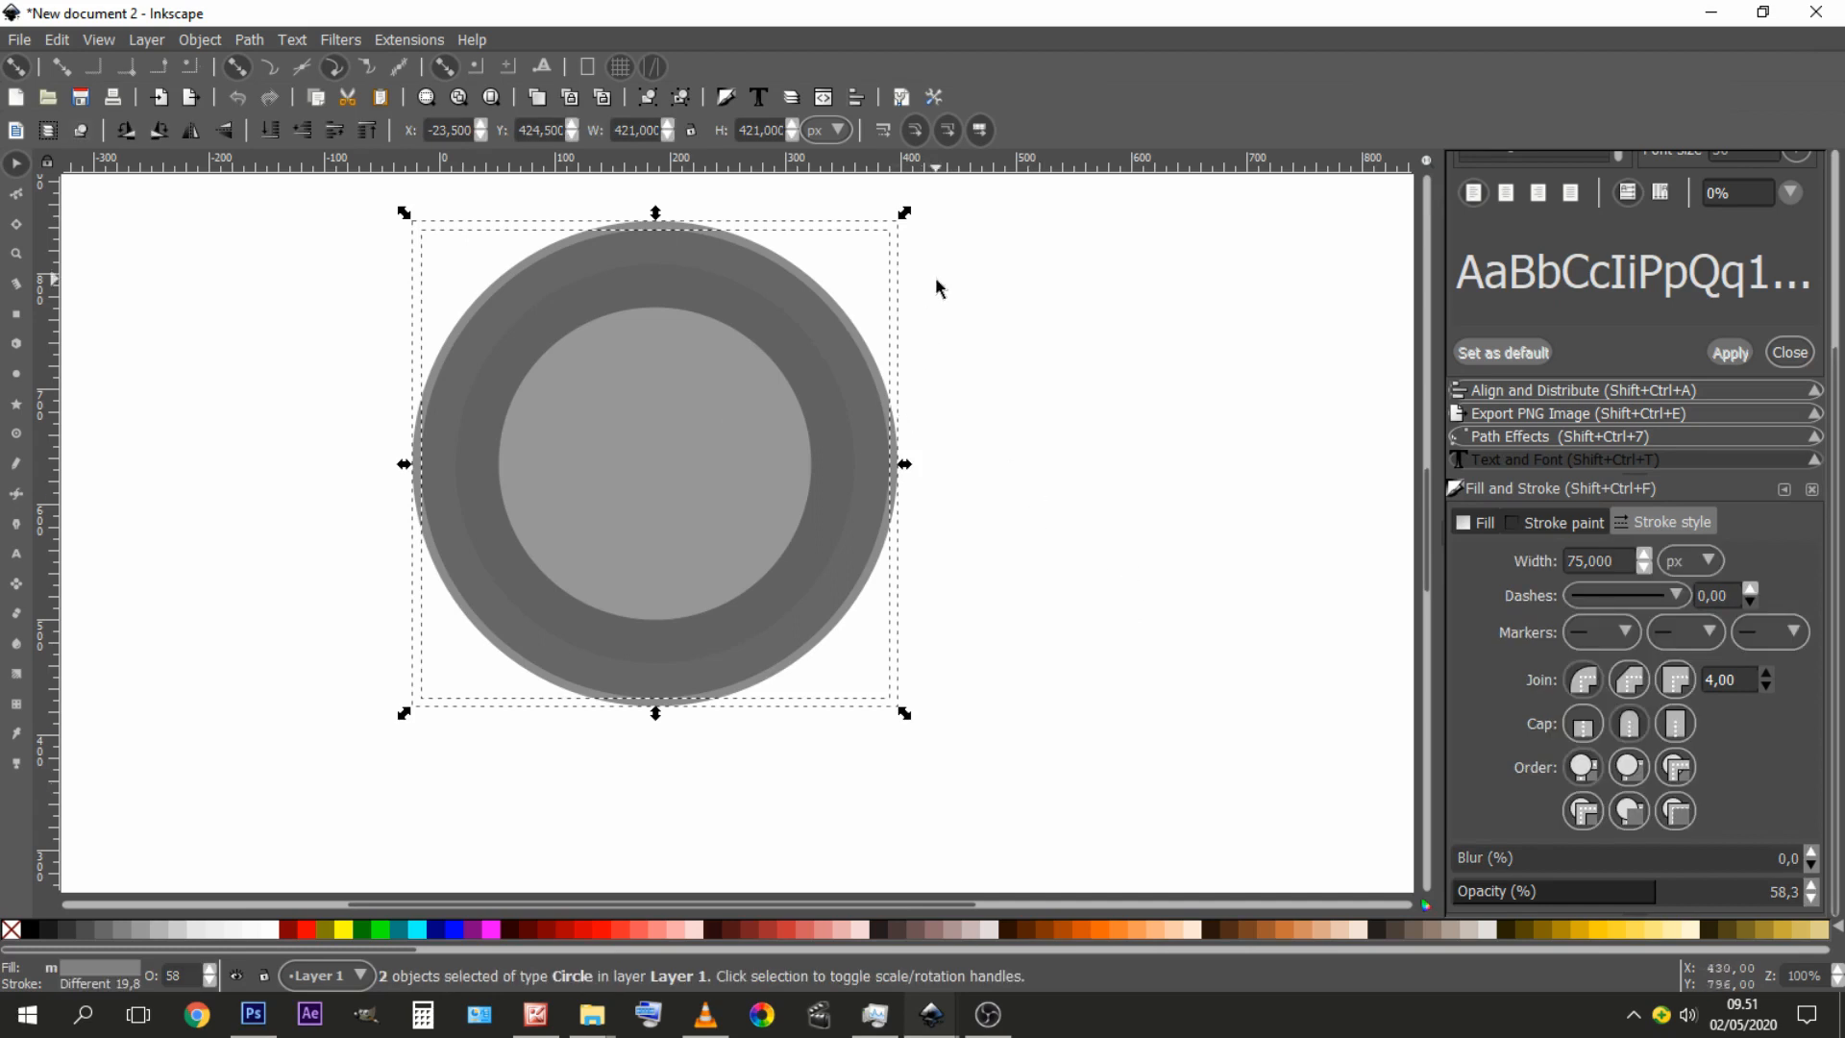
drag(1013, 332, 1058, 390)
drag(1024, 555, 1003, 515)
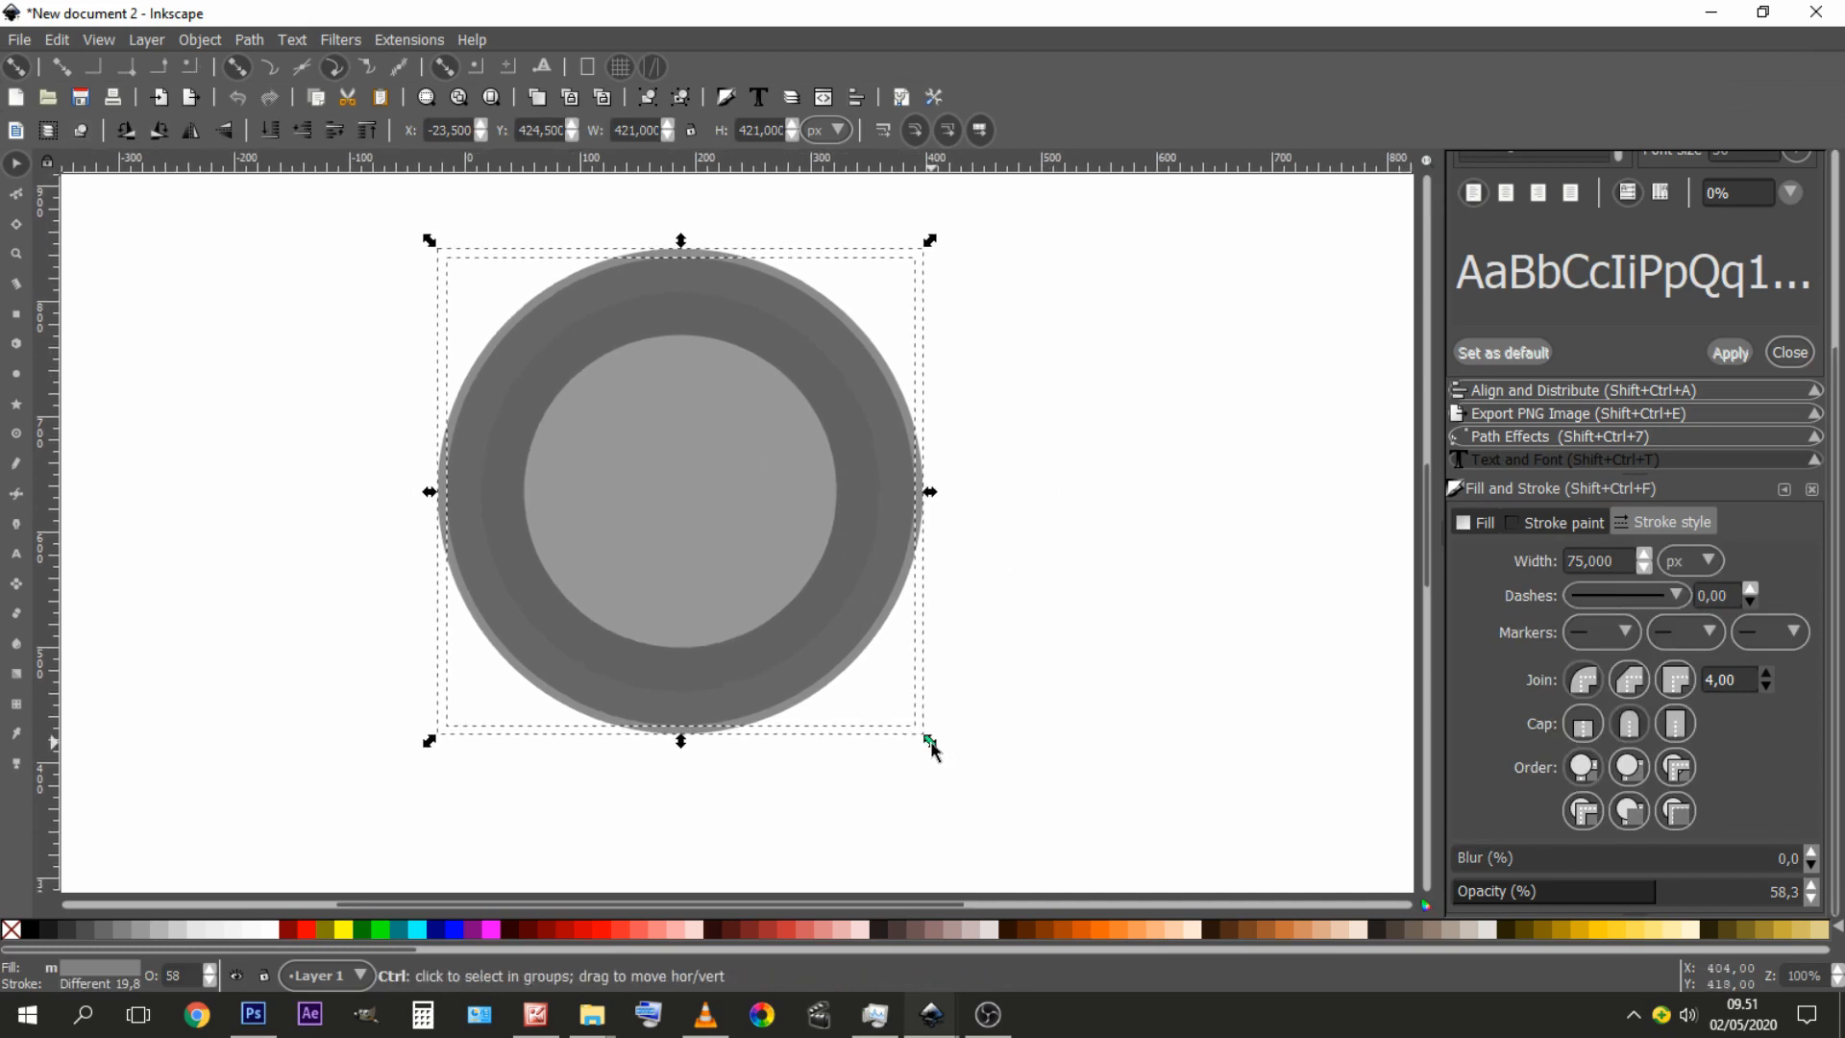
drag(930, 740, 1059, 876)
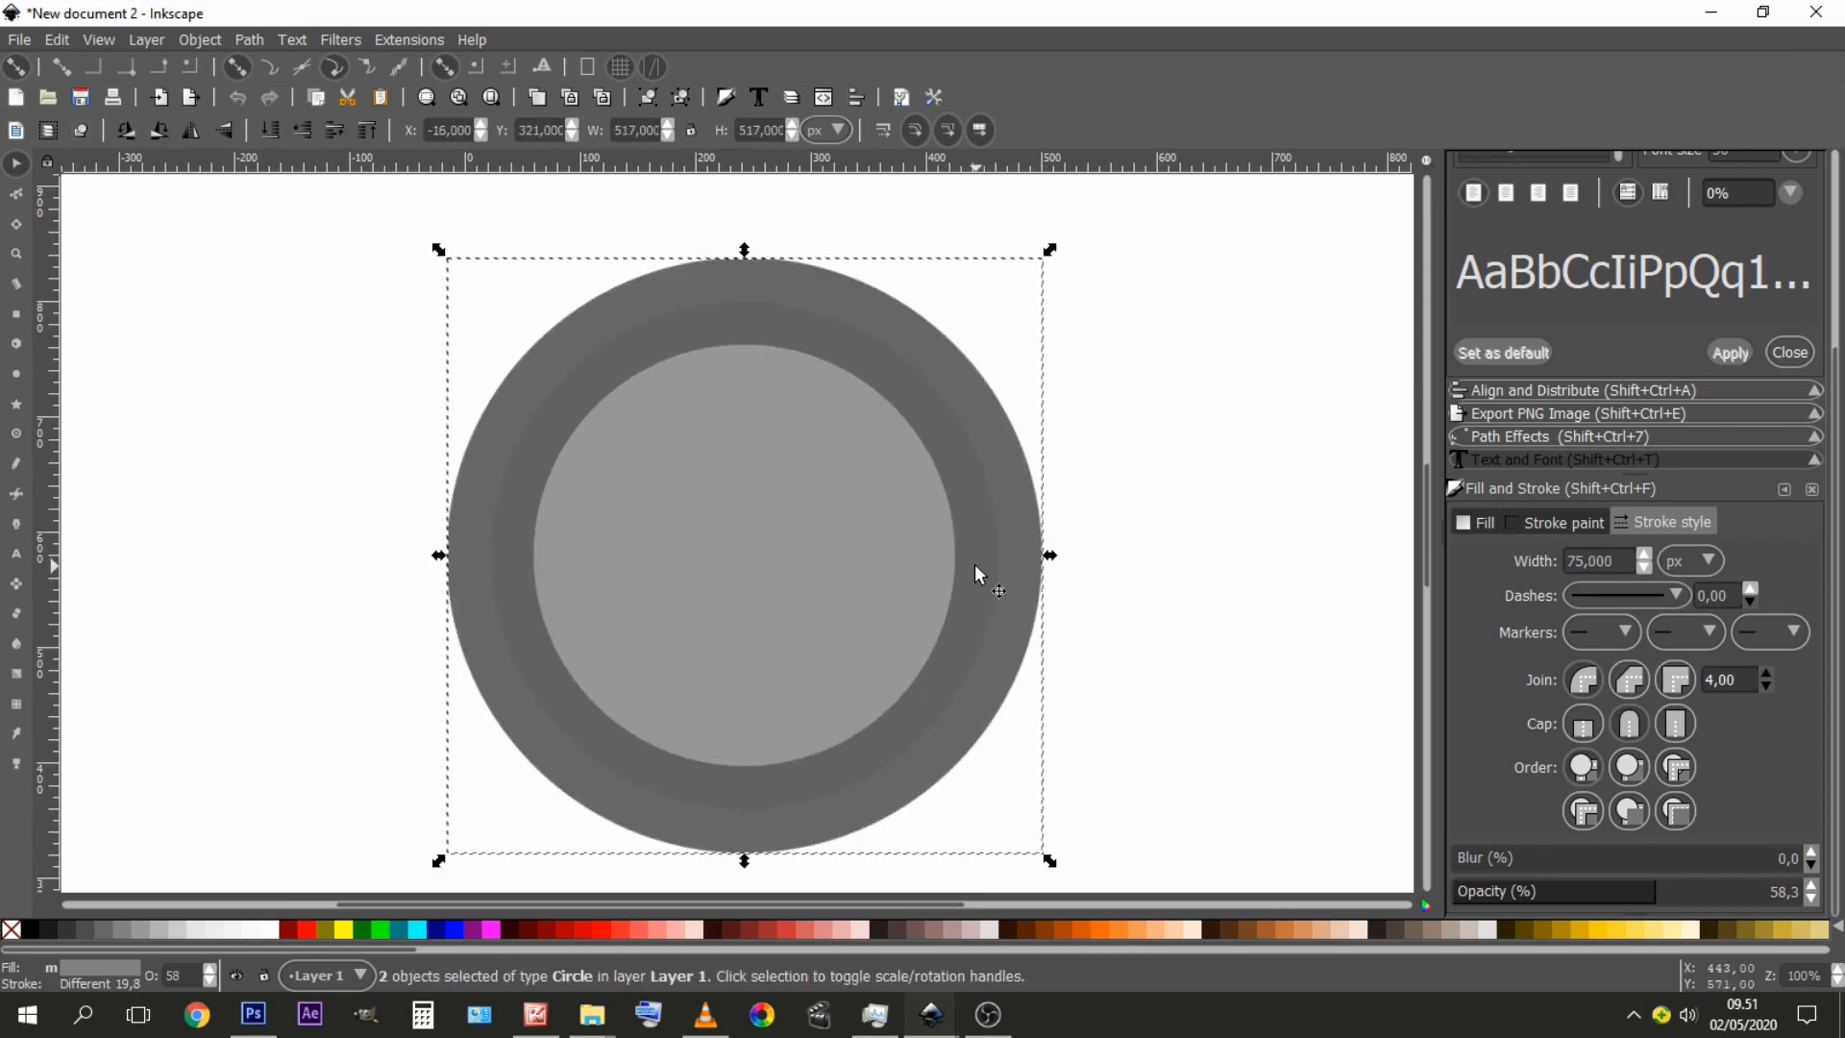
drag(976, 572, 918, 523)
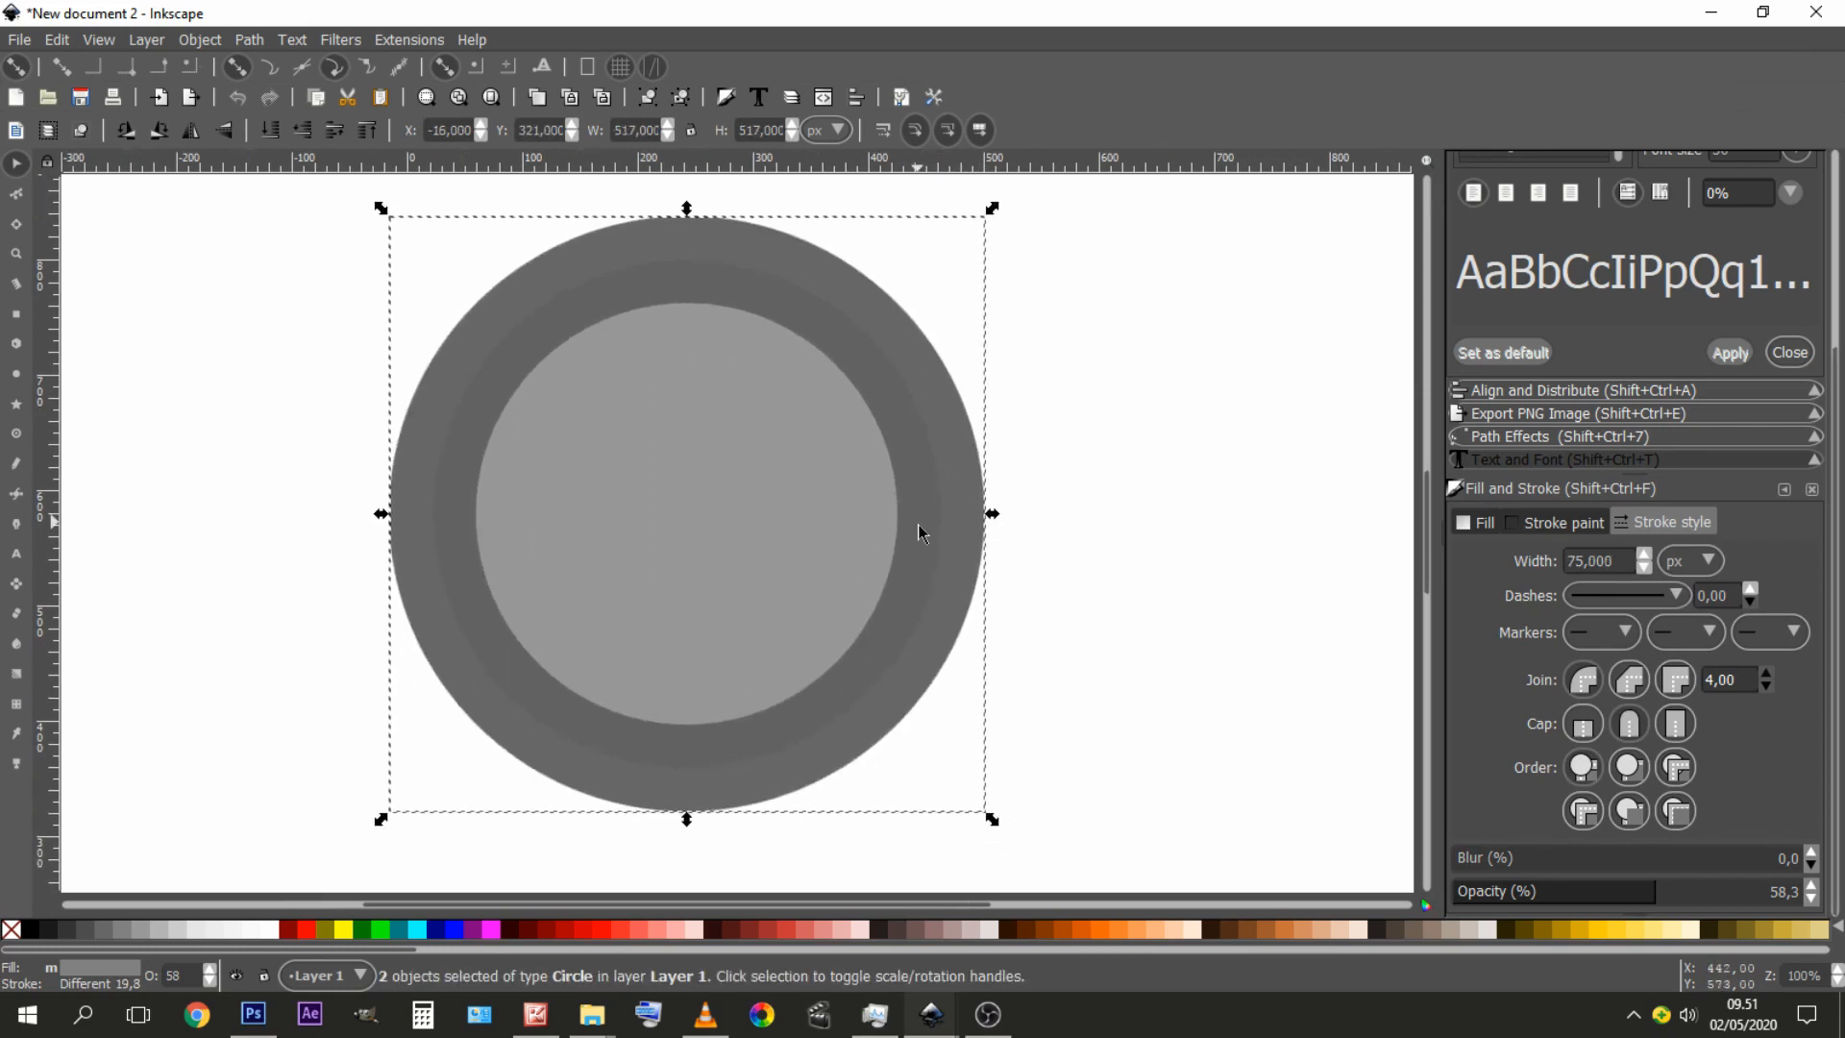
key(minus)
key(minus)
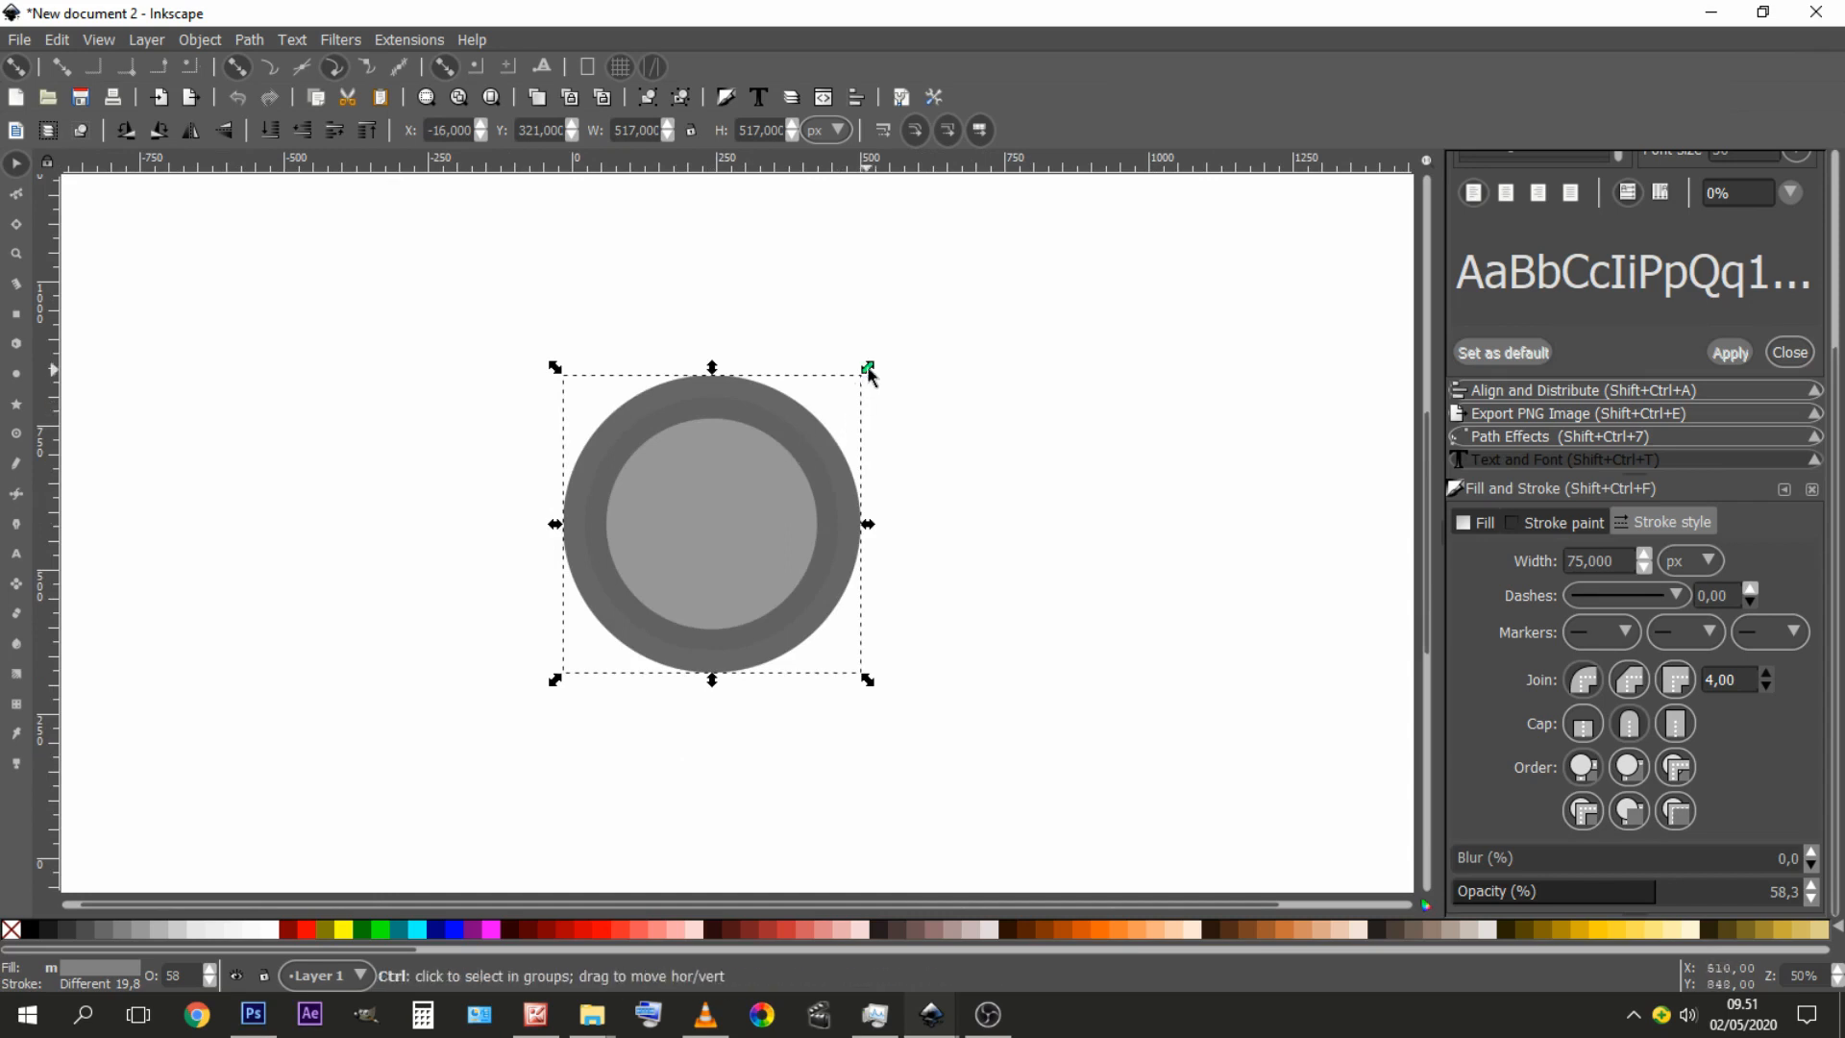
drag(868, 368, 957, 280)
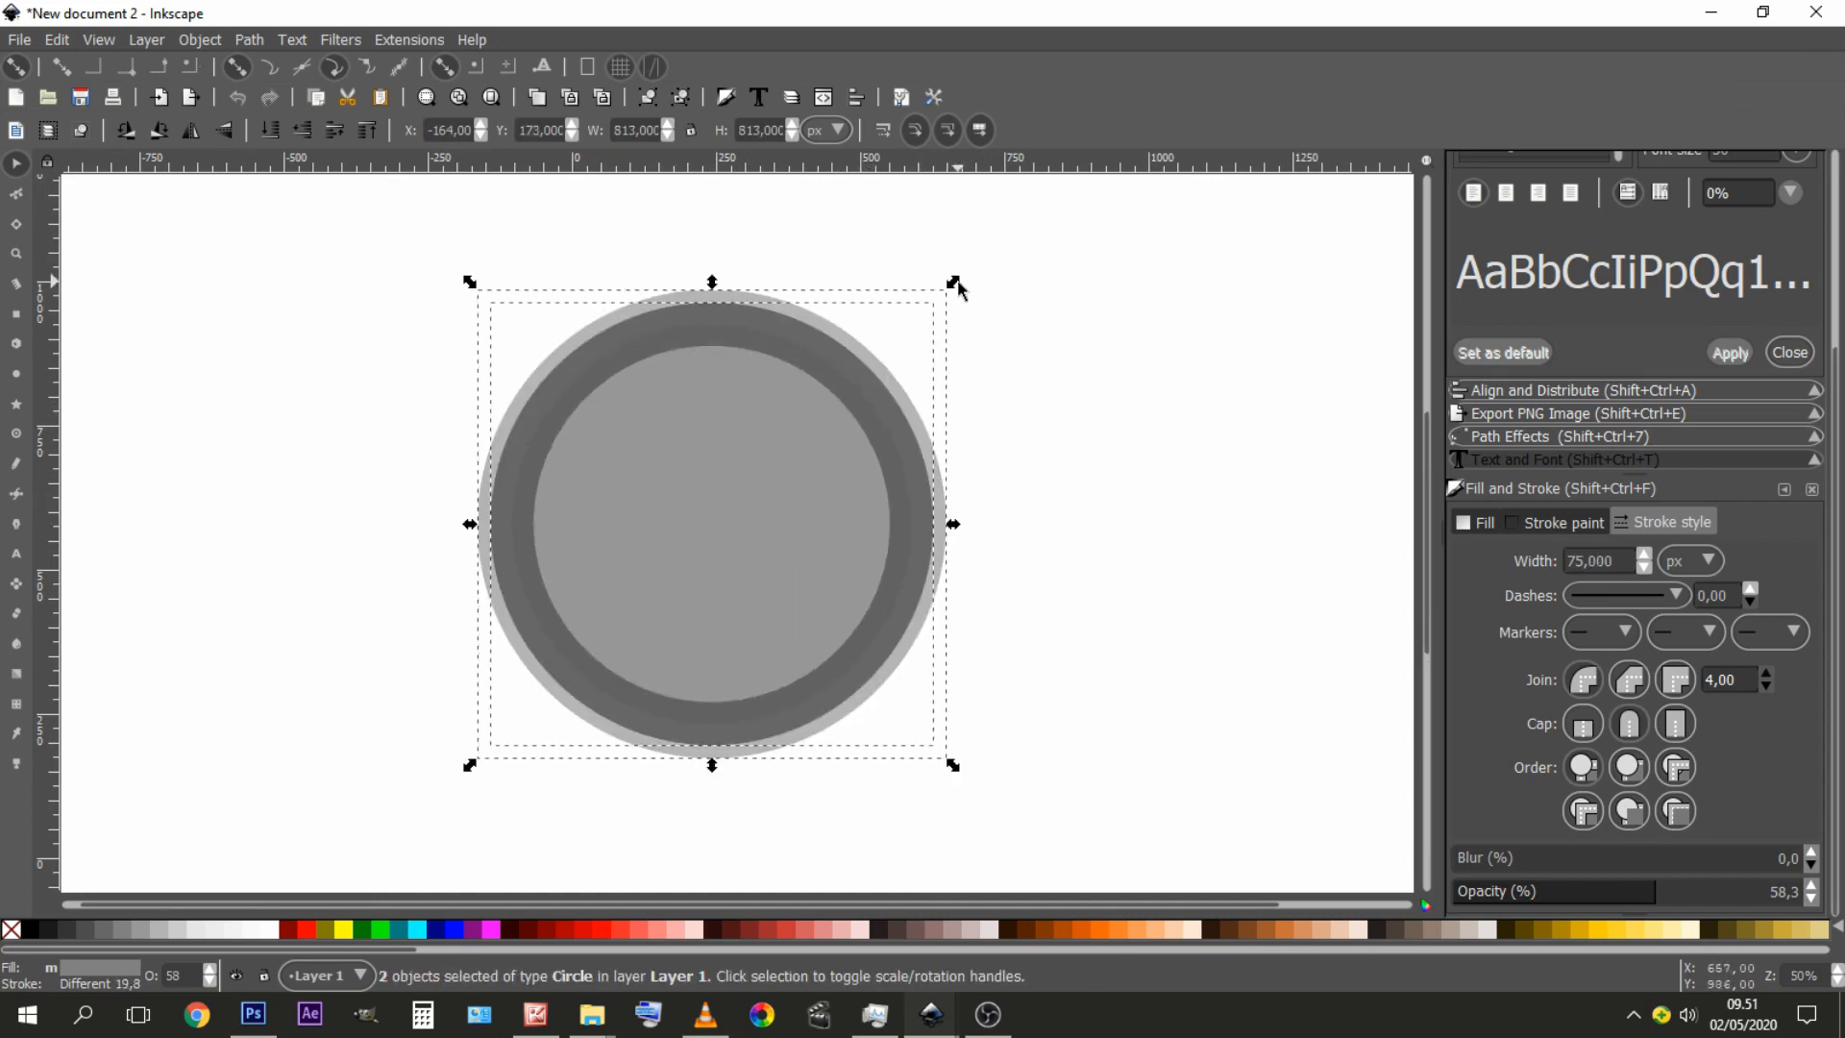
click(1072, 461)
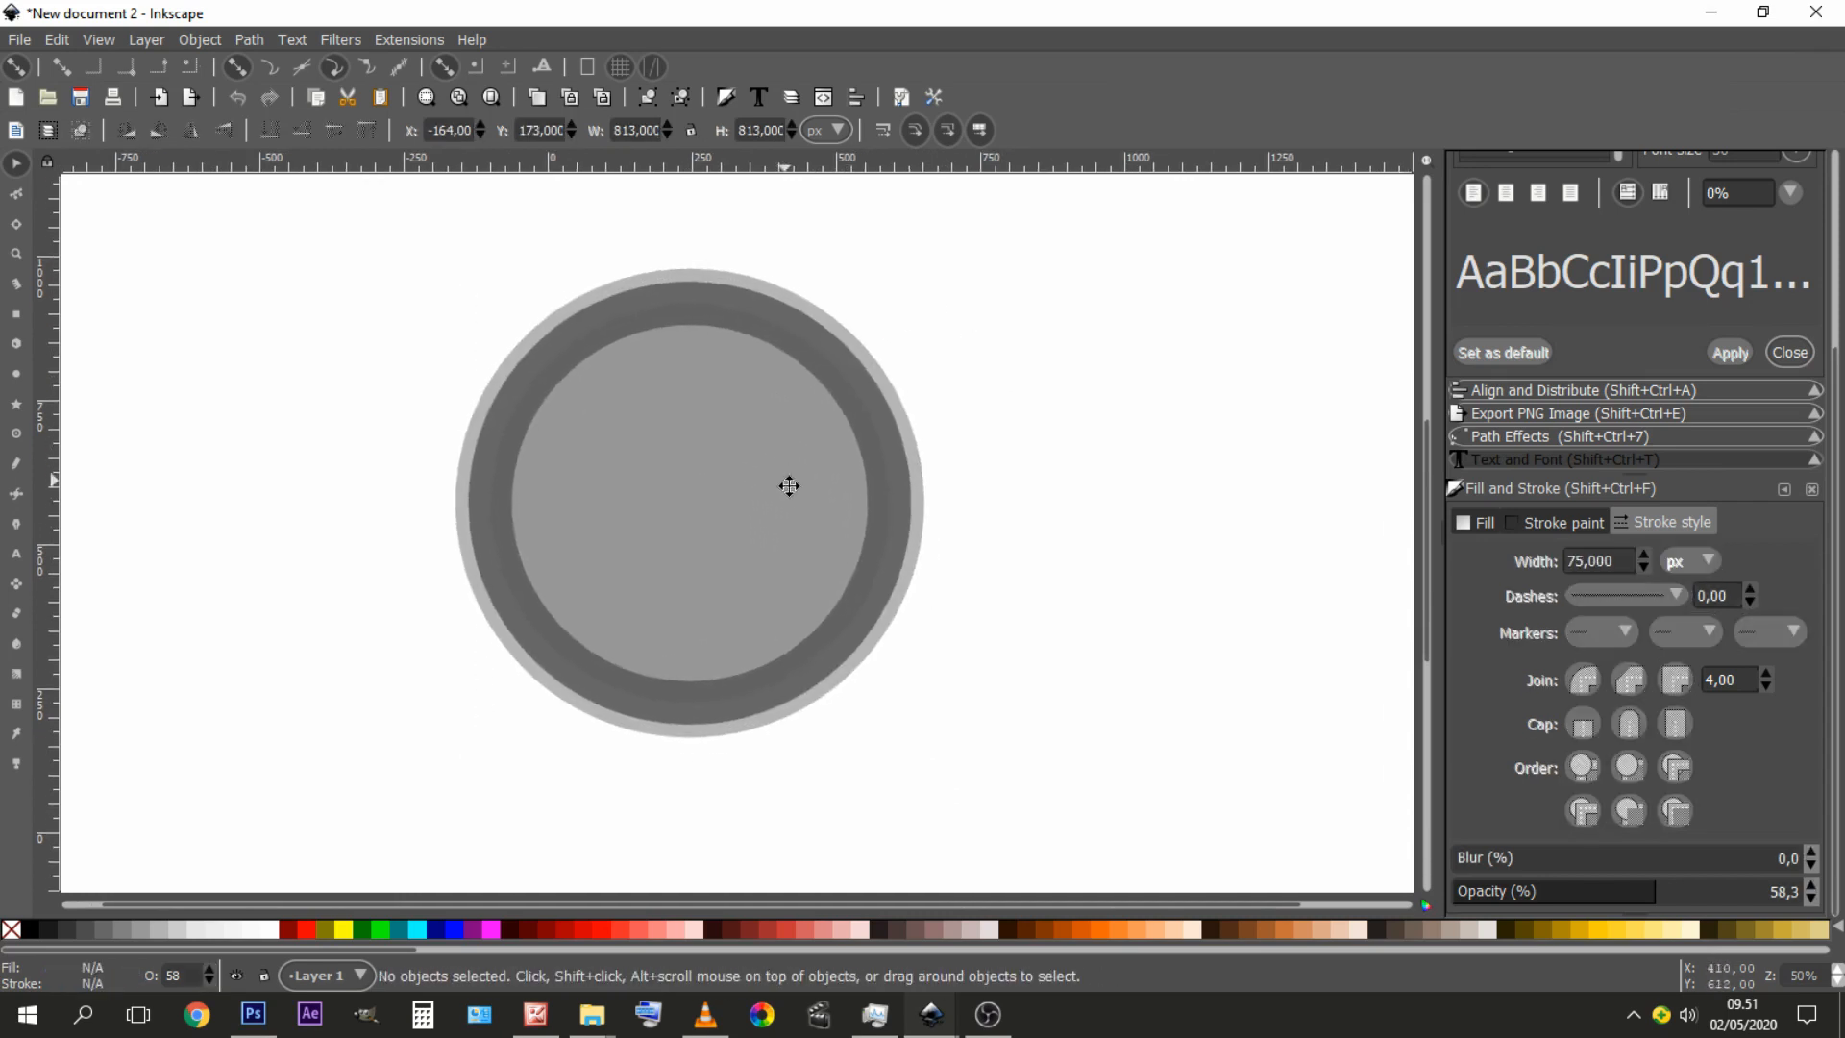
- Try moving the stroked inner circle off-centre from the outer circle and undo the move
click(796, 455)
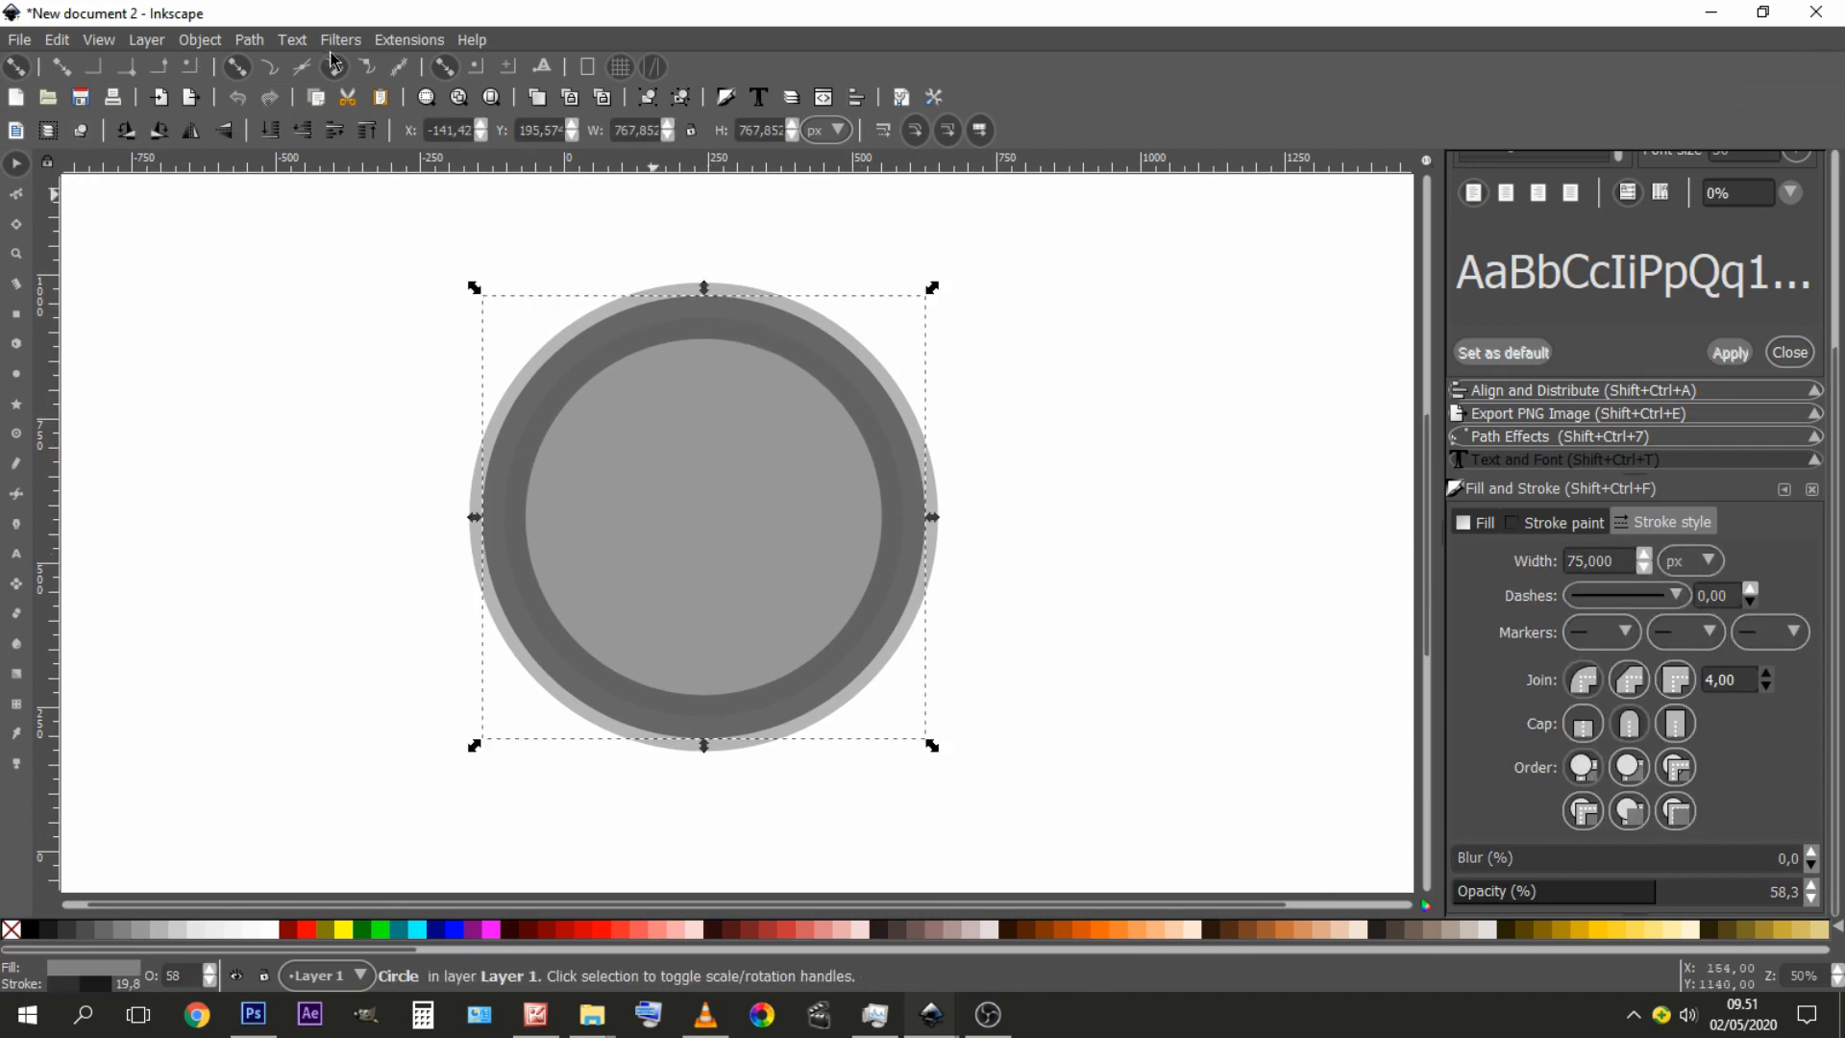
click(1034, 285)
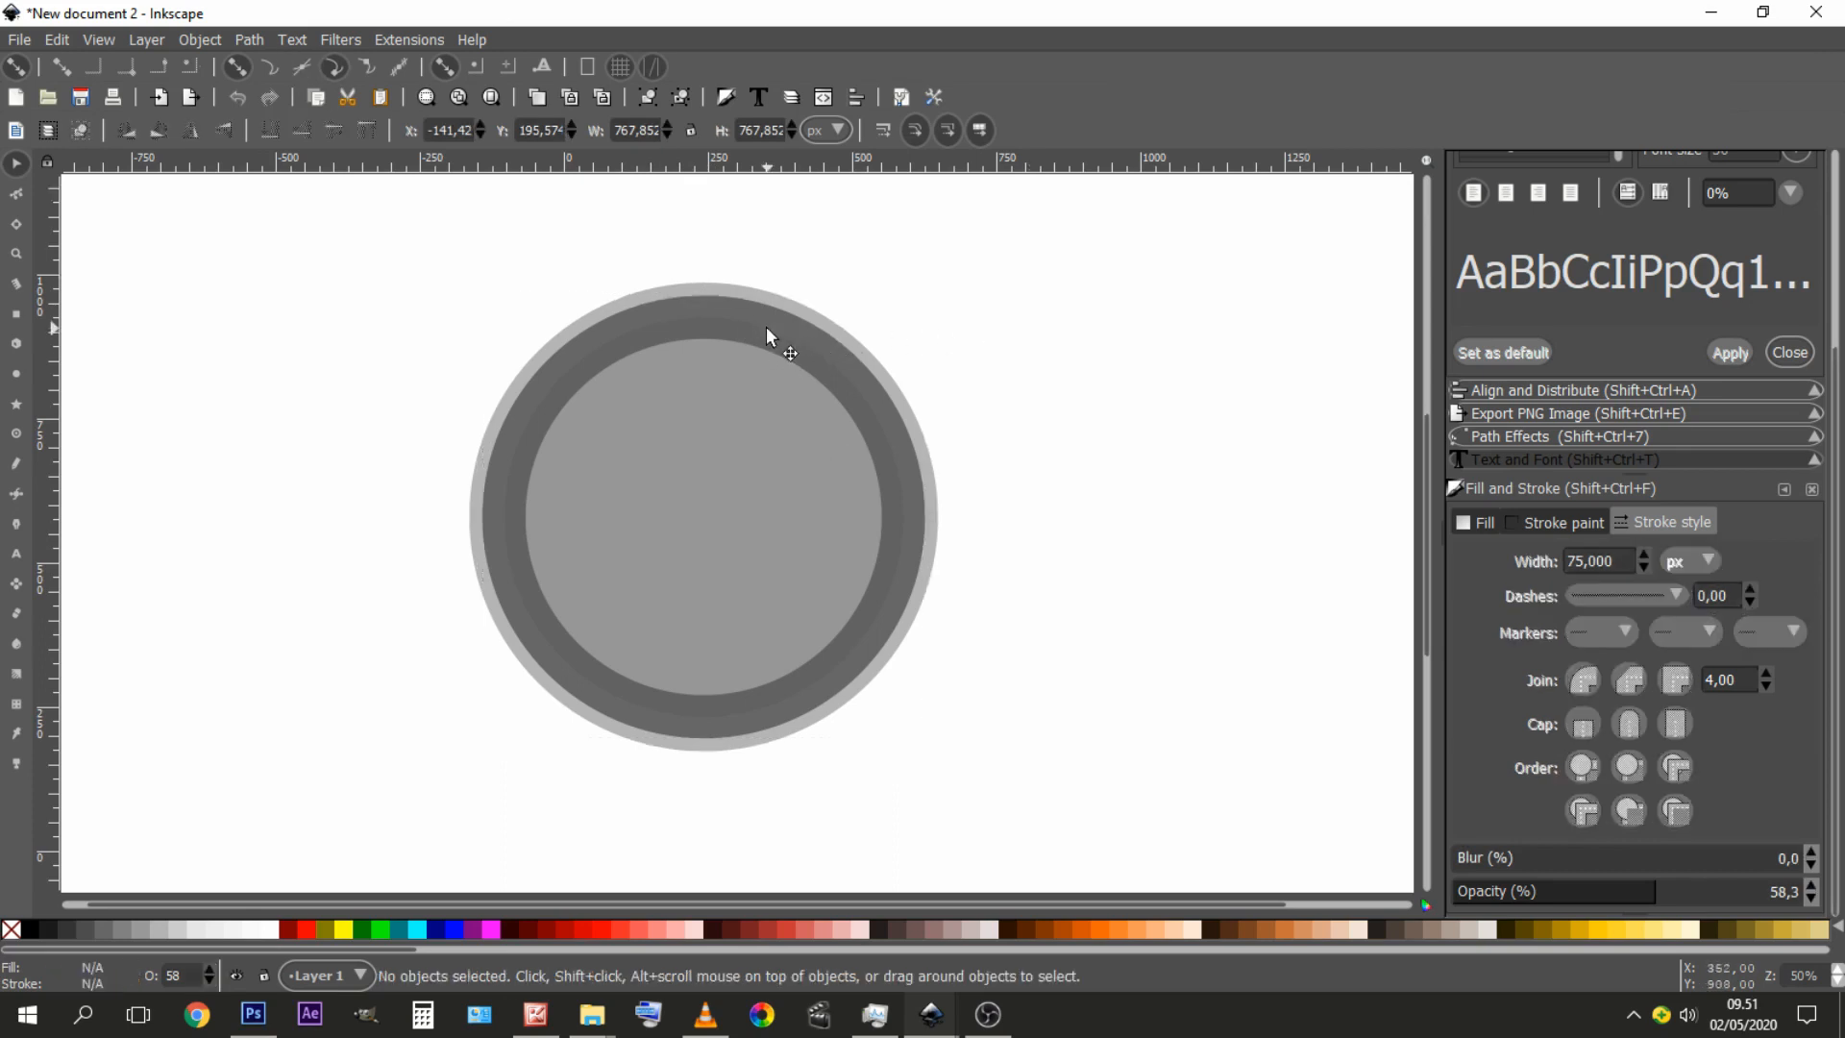
click(767, 330)
drag(767, 330, 874, 471)
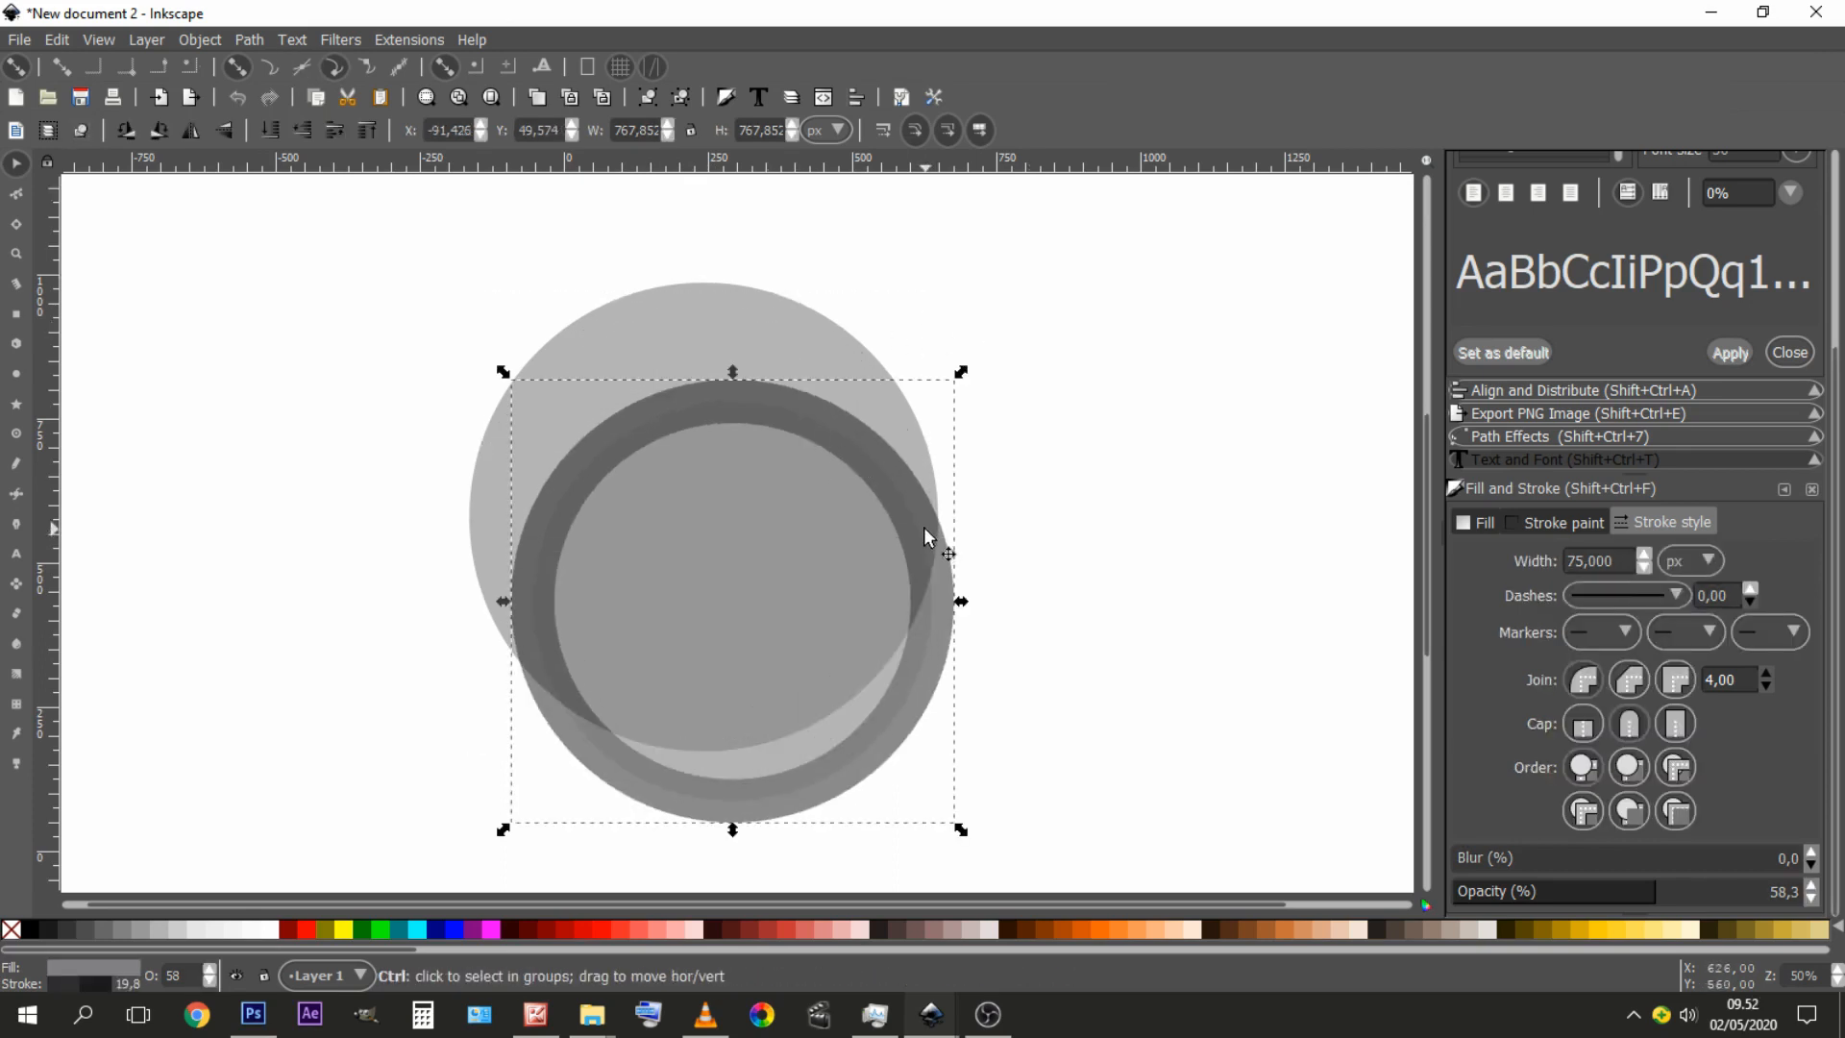
key(ctrl+z)
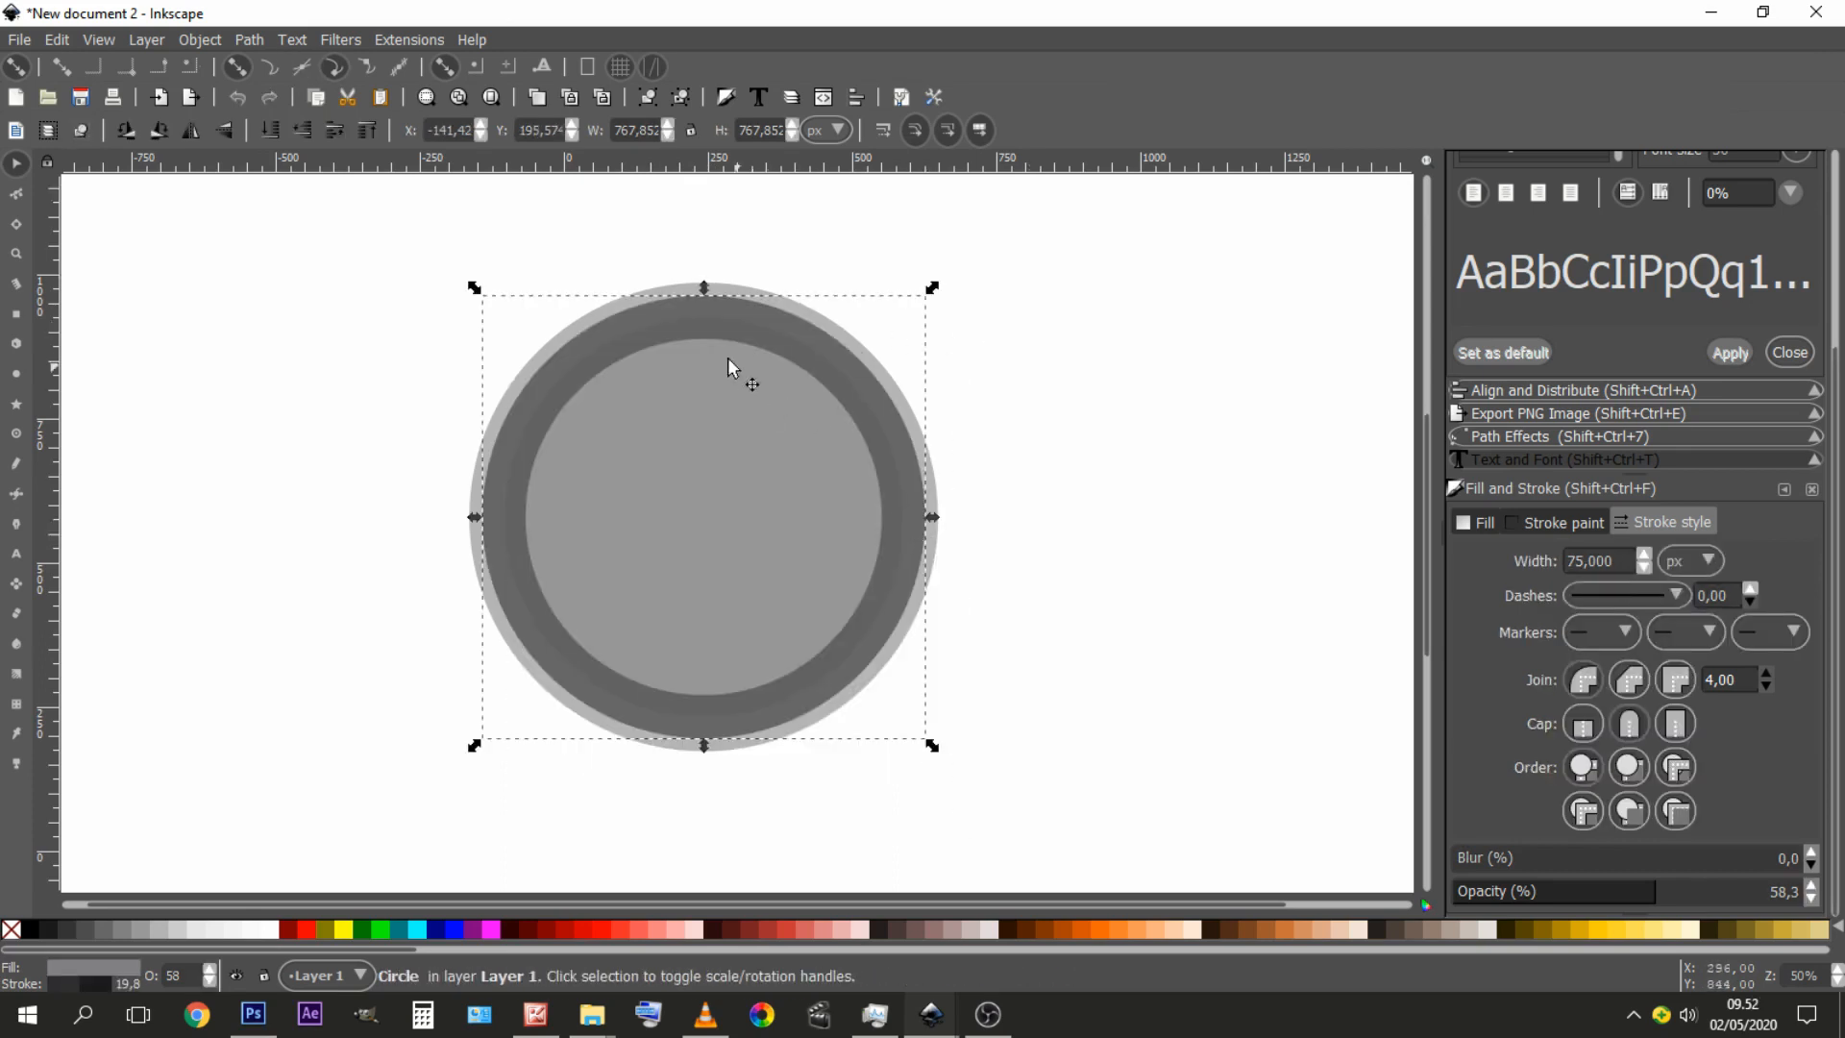
- Convert the inner circle's stroke to a path
click(249, 40)
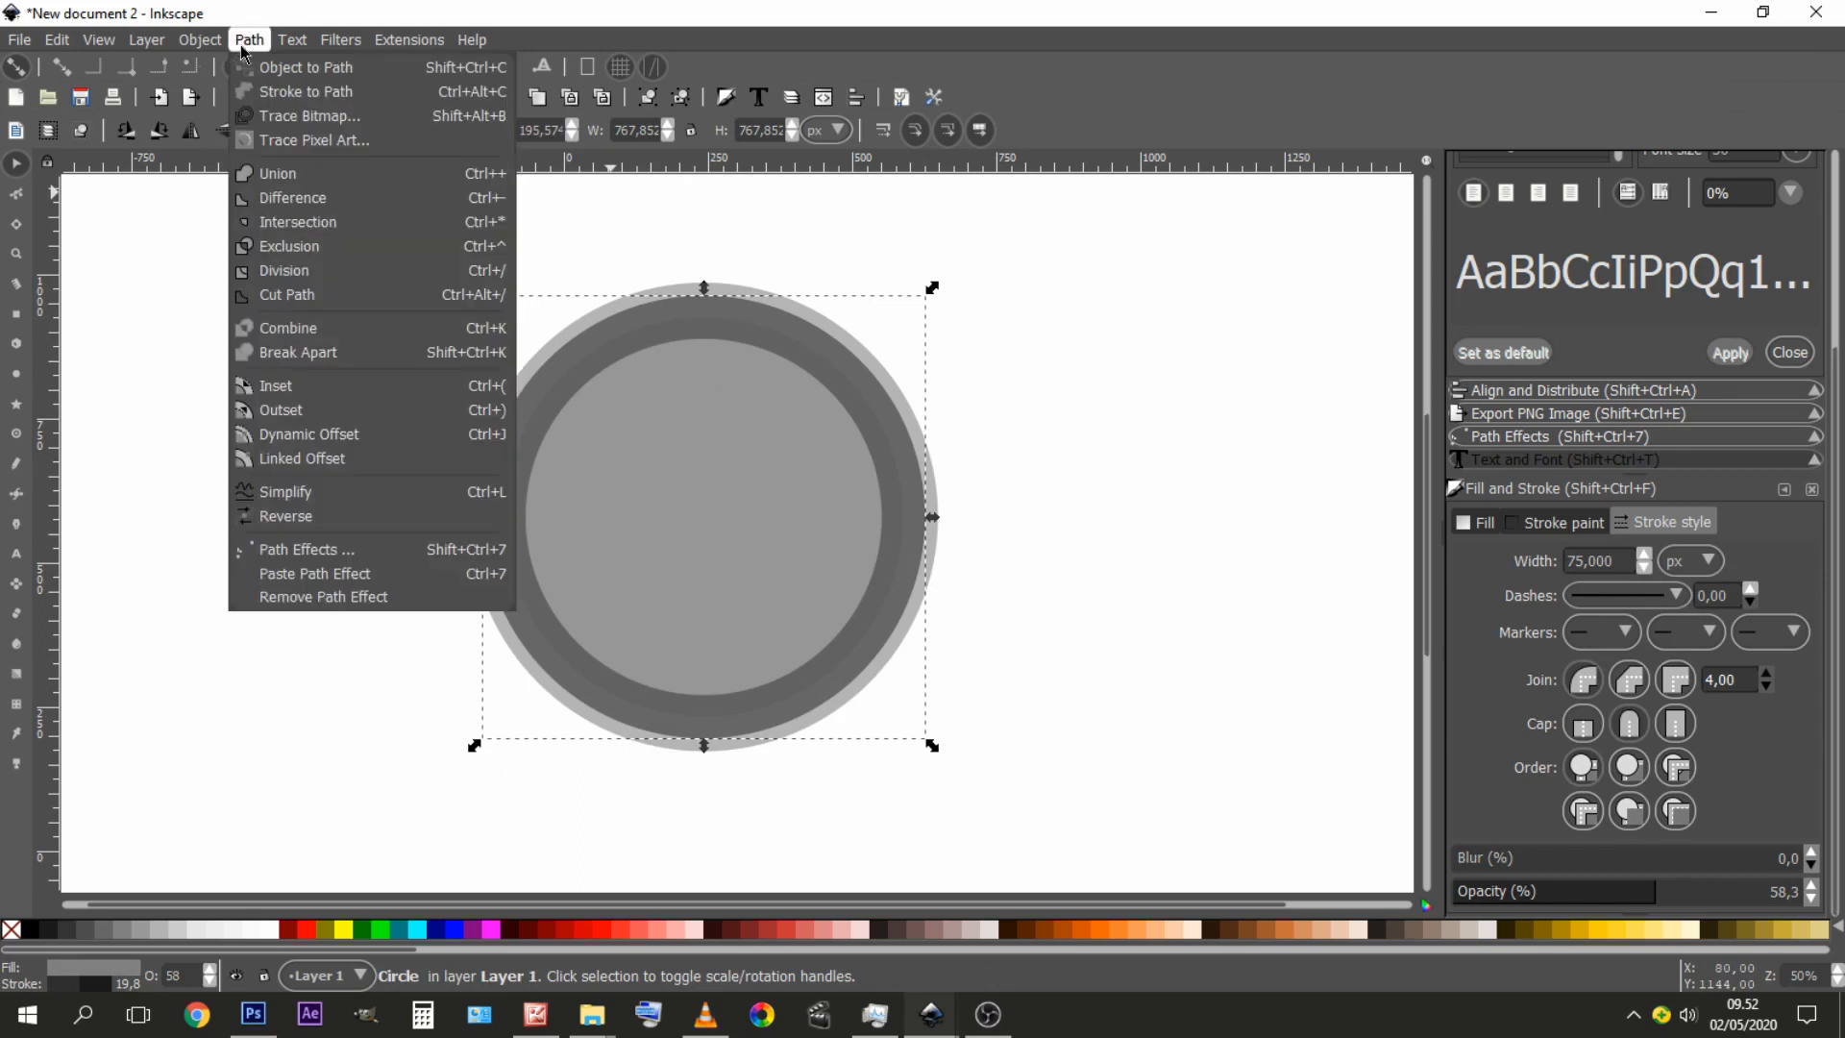
click(321, 91)
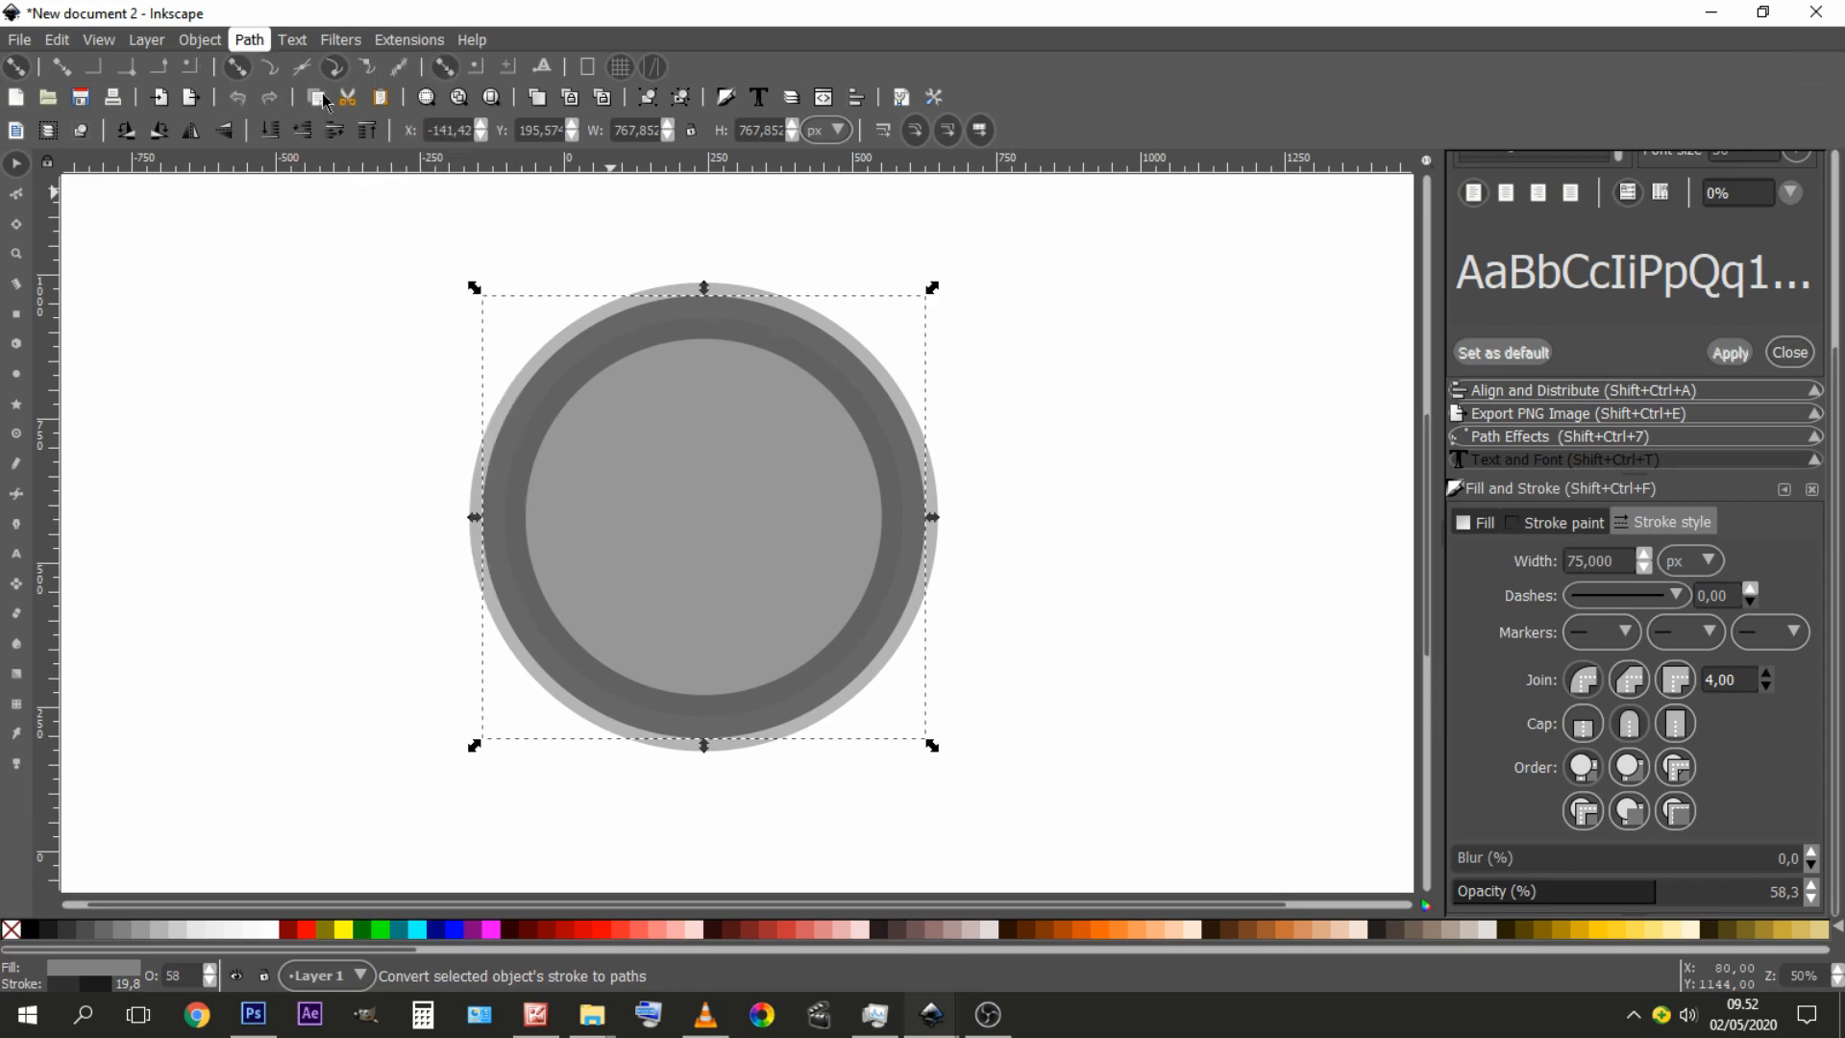
click(985, 363)
- Pull the ring path away from the outer circle to check its shape and undo the move
drag(809, 354, 941, 260)
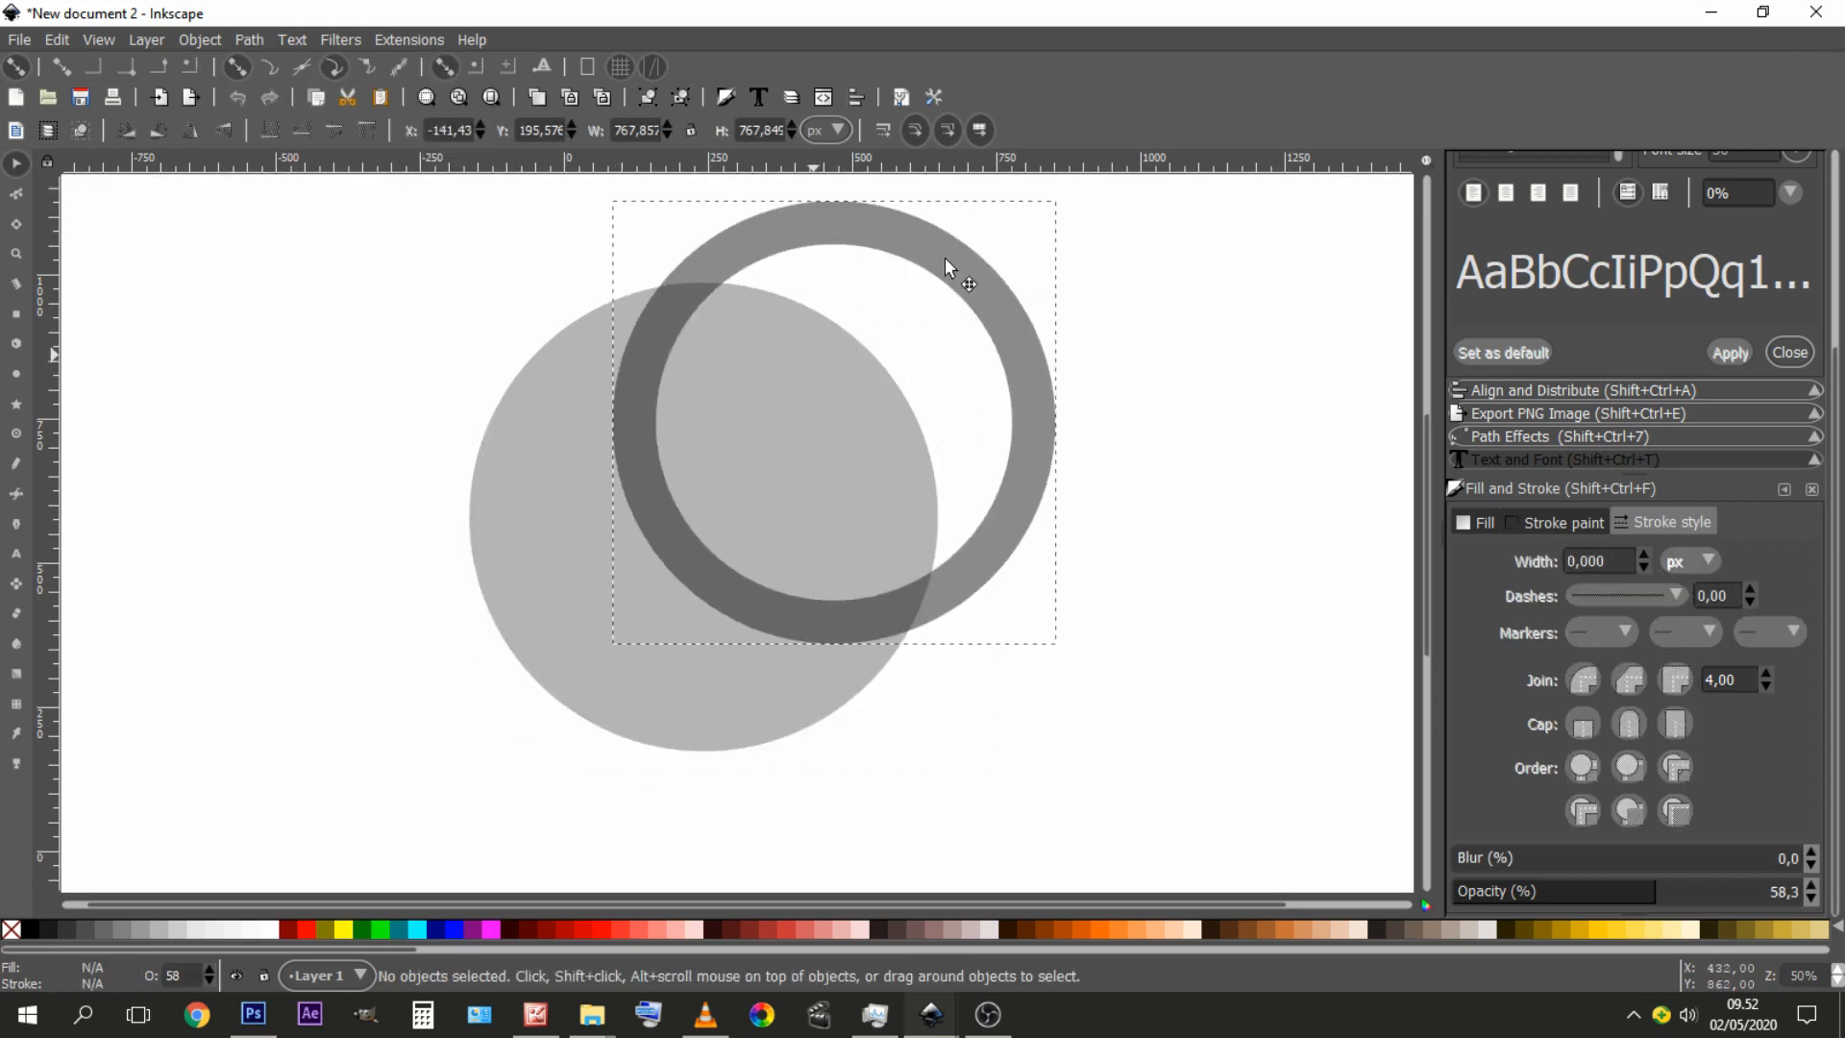
key(ctrl)
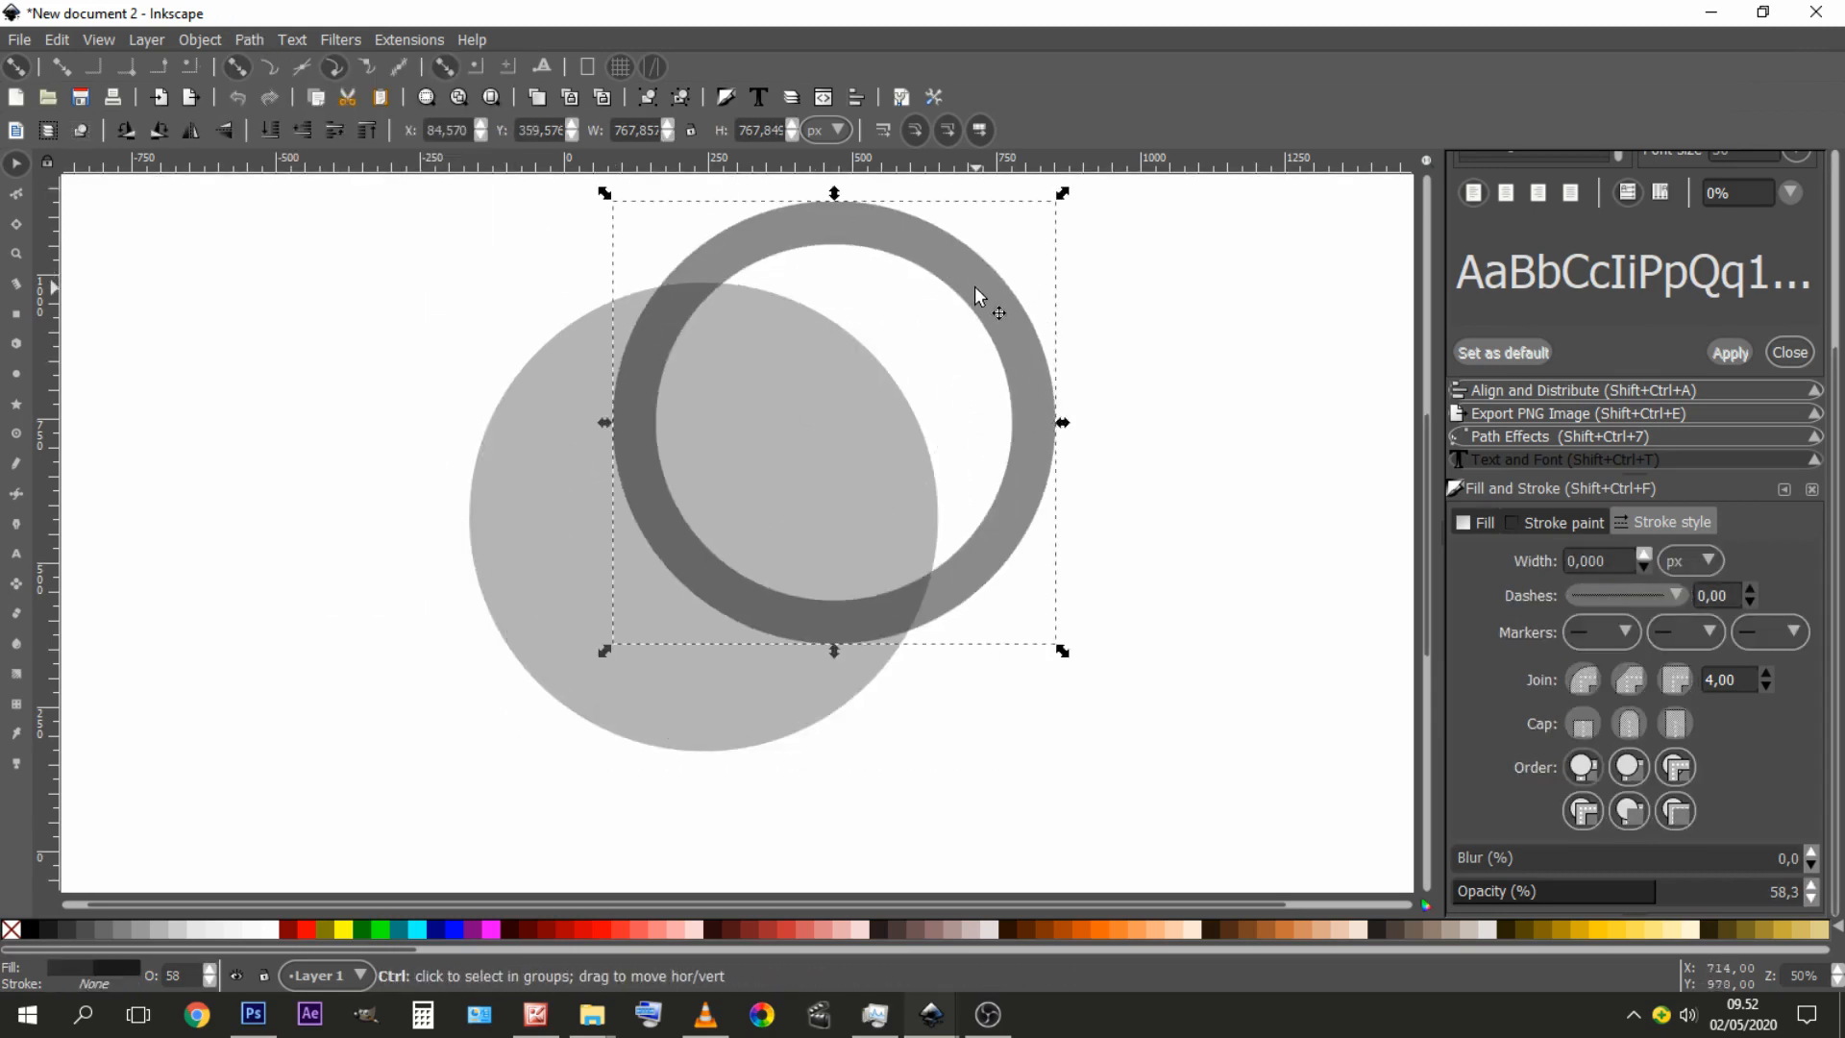
drag(975, 291, 889, 401)
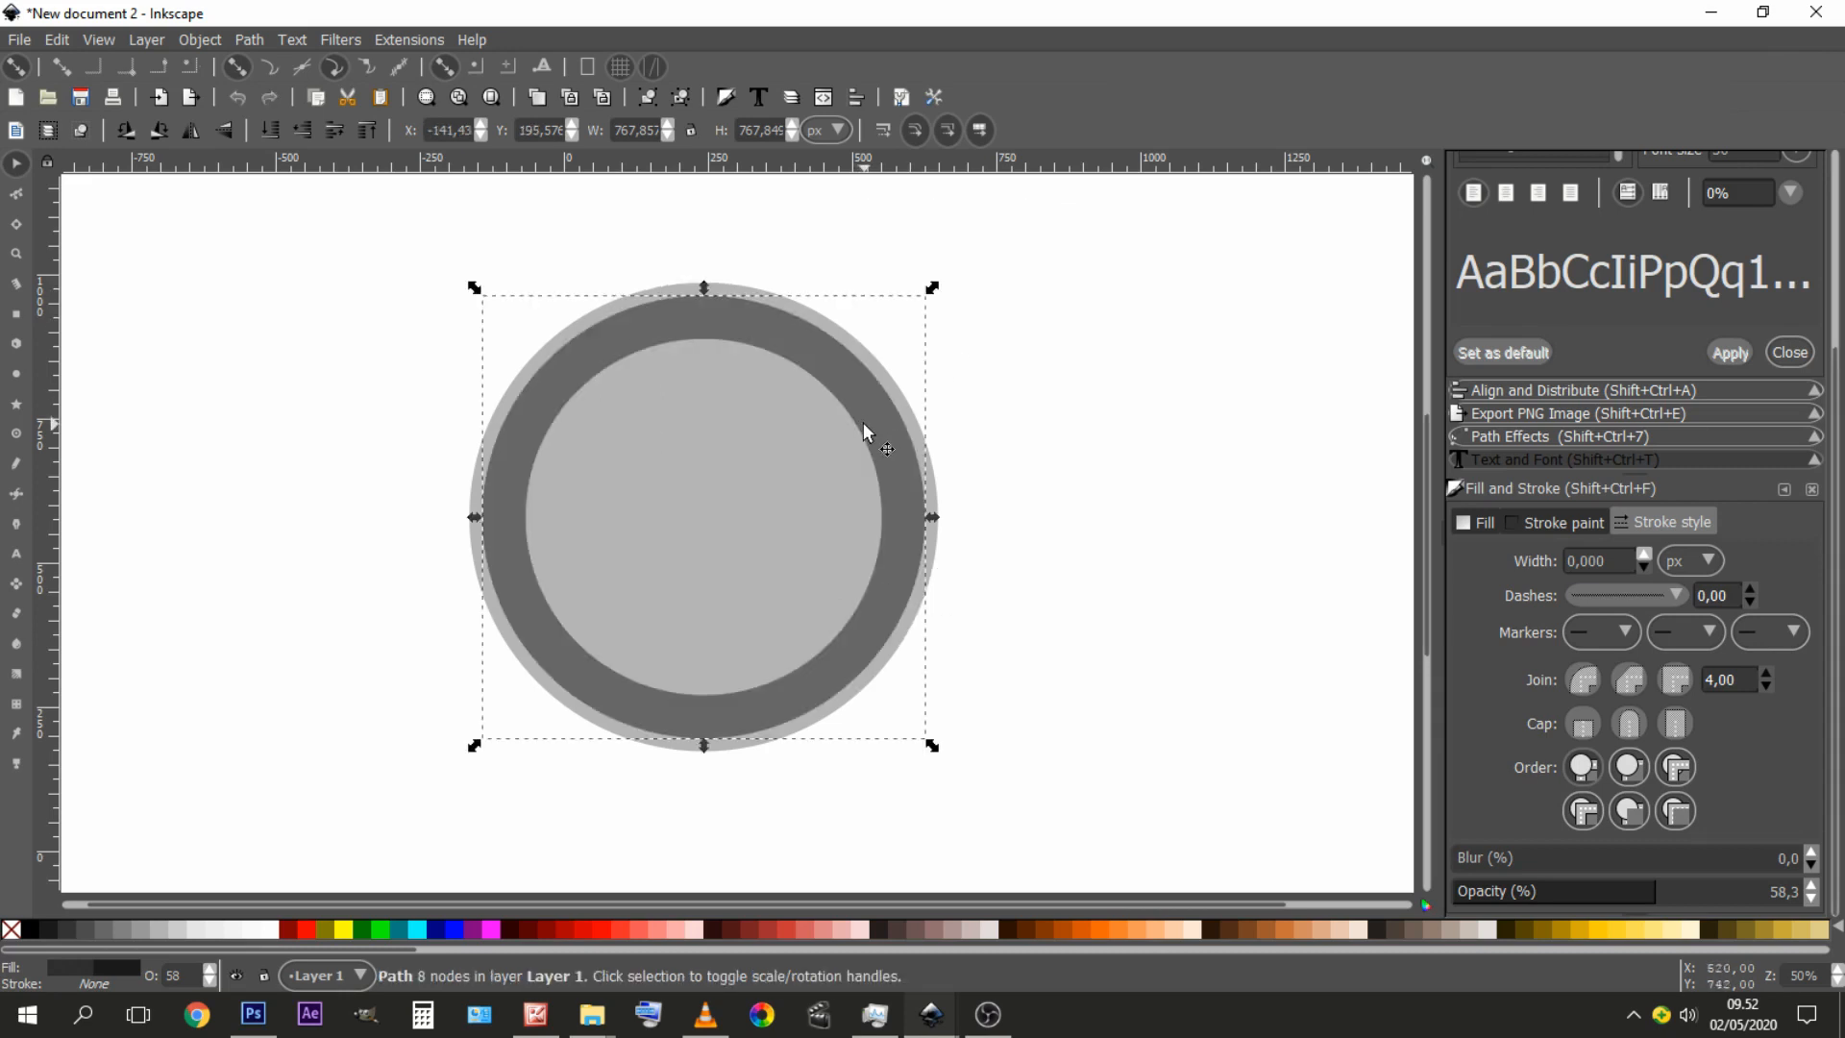
- Duplicate the ring path and scale the copy down around its centre to about 728 px in diameter
right_click(816, 351)
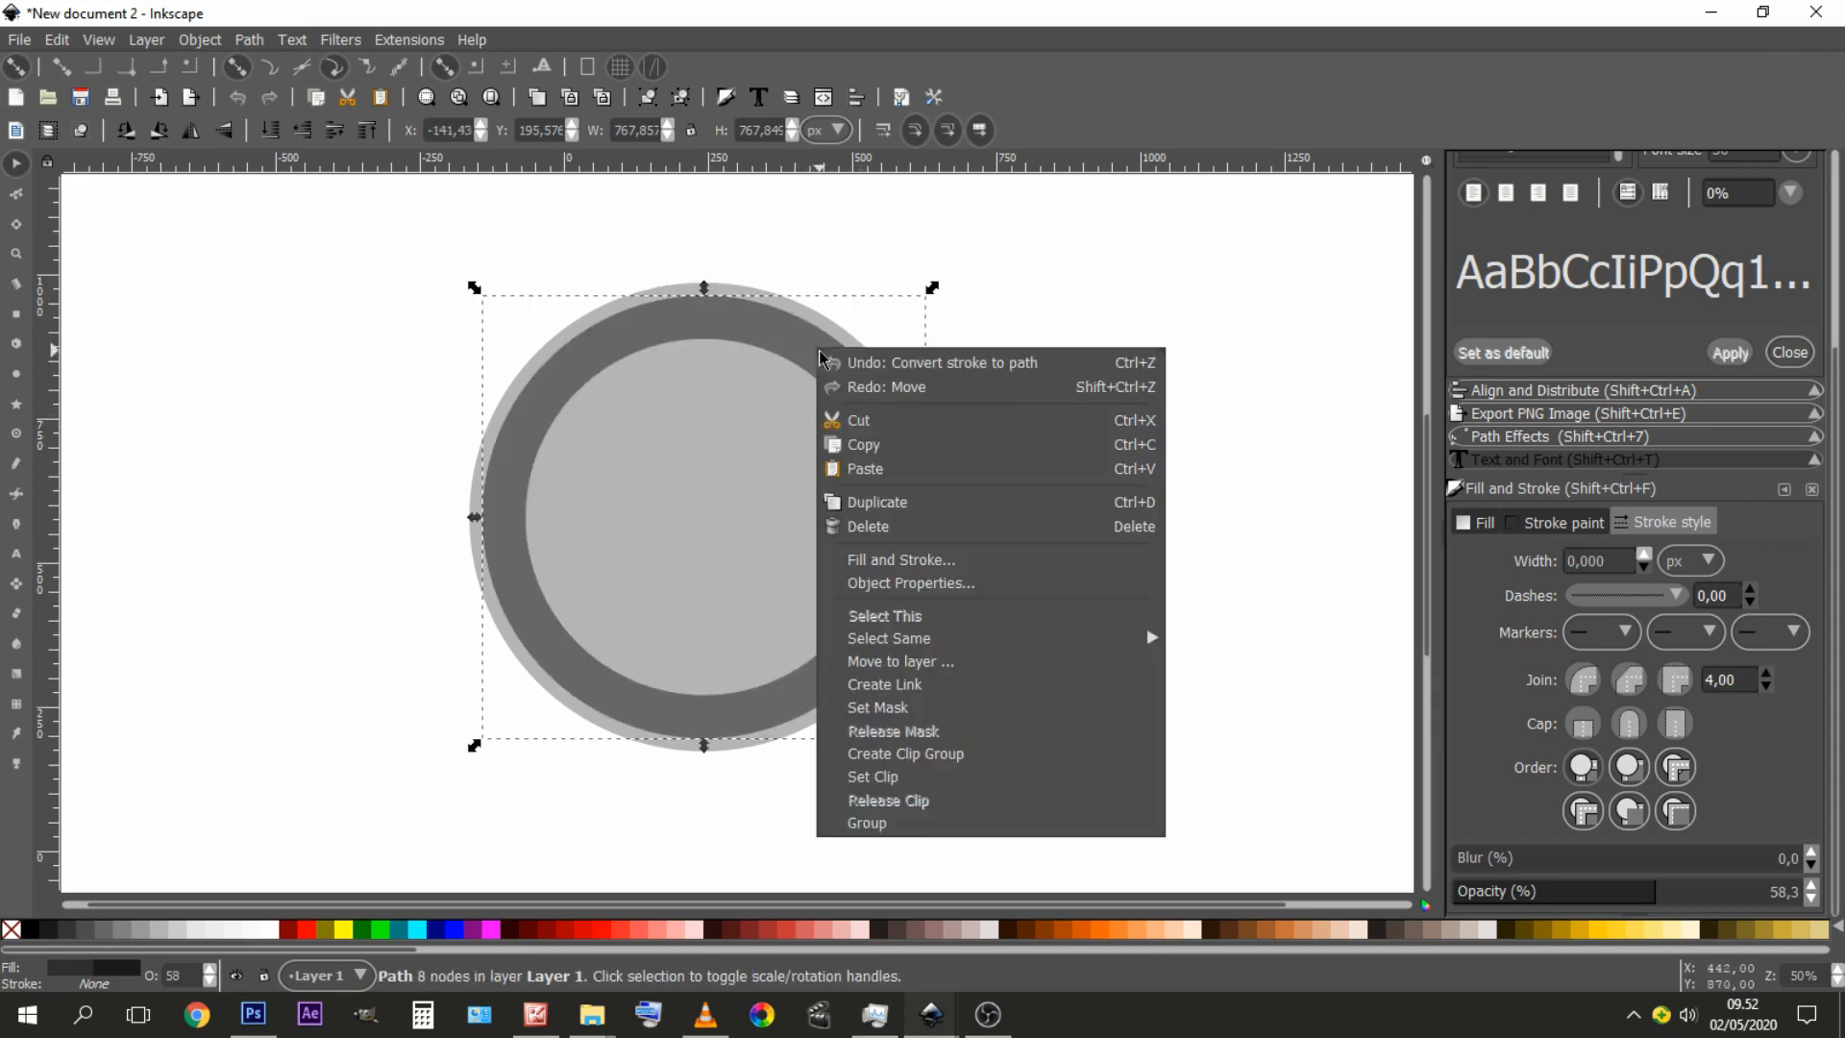
click(929, 511)
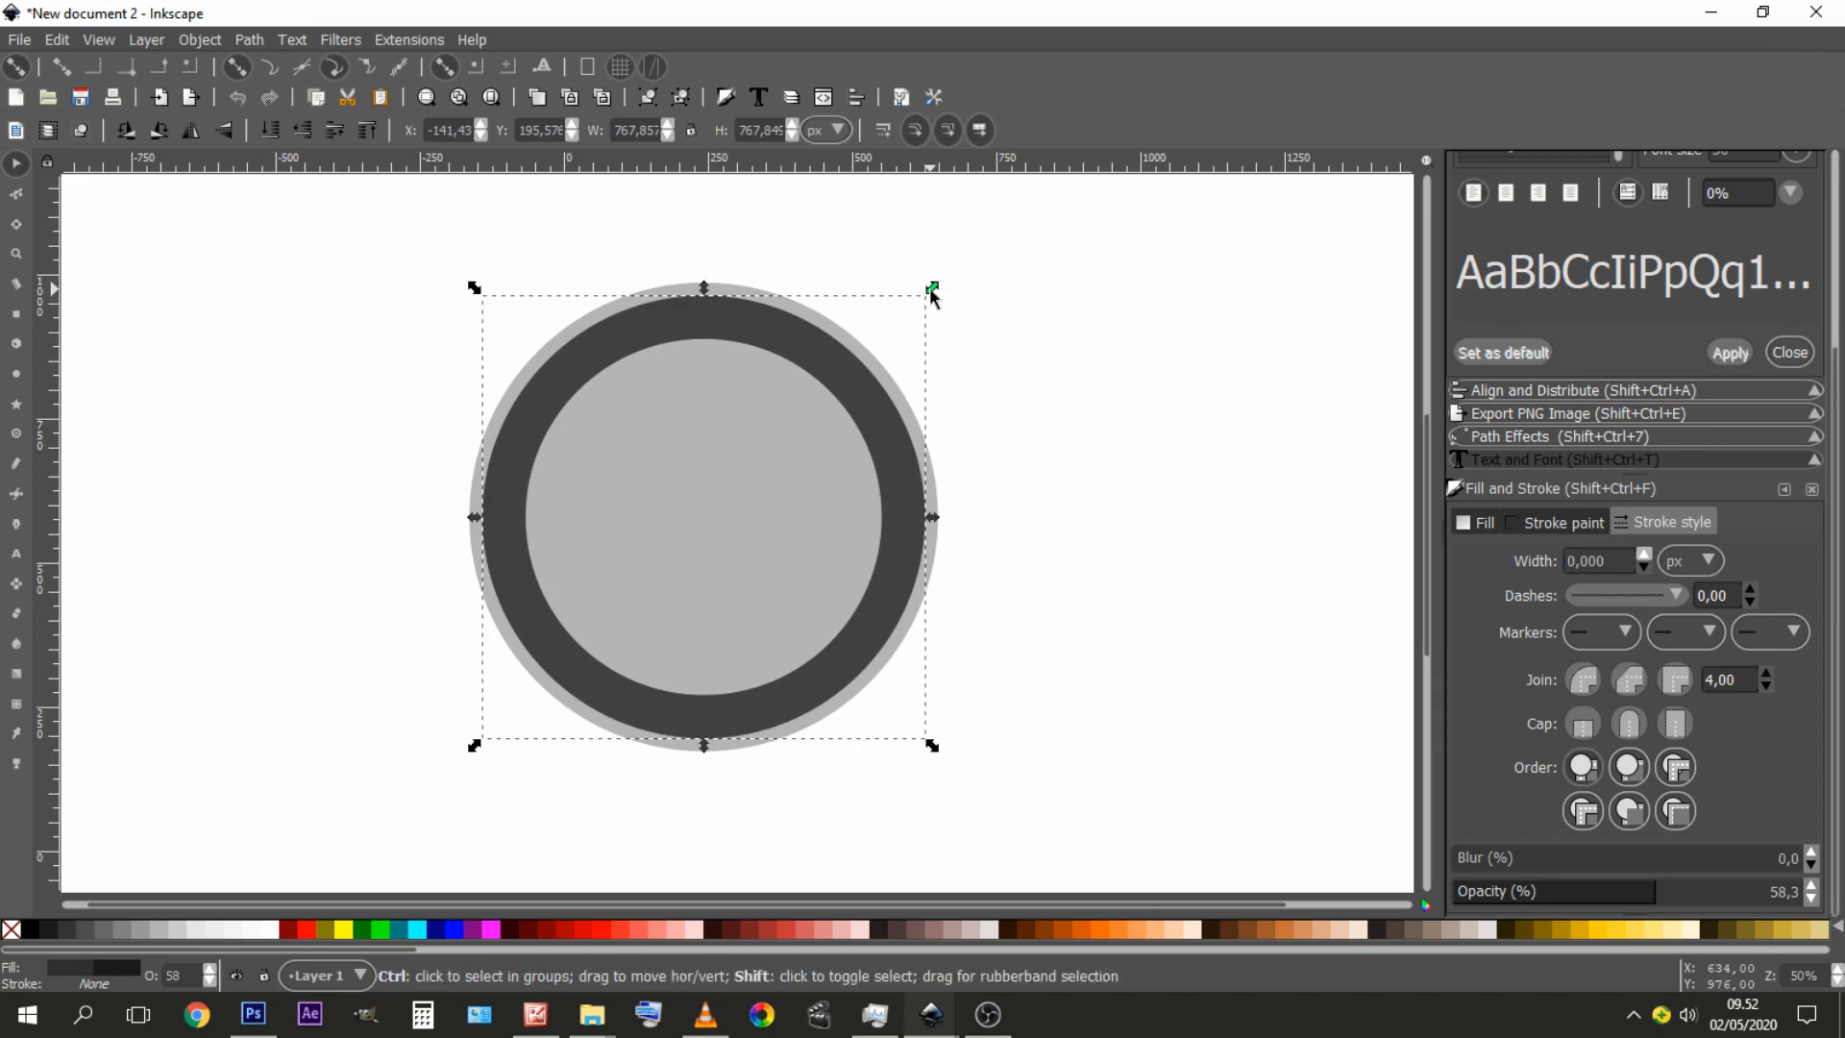
mouse_move(929, 292)
mouse_down()
mouse_move(919, 309)
mouse_move(934, 290)
mouse_up()
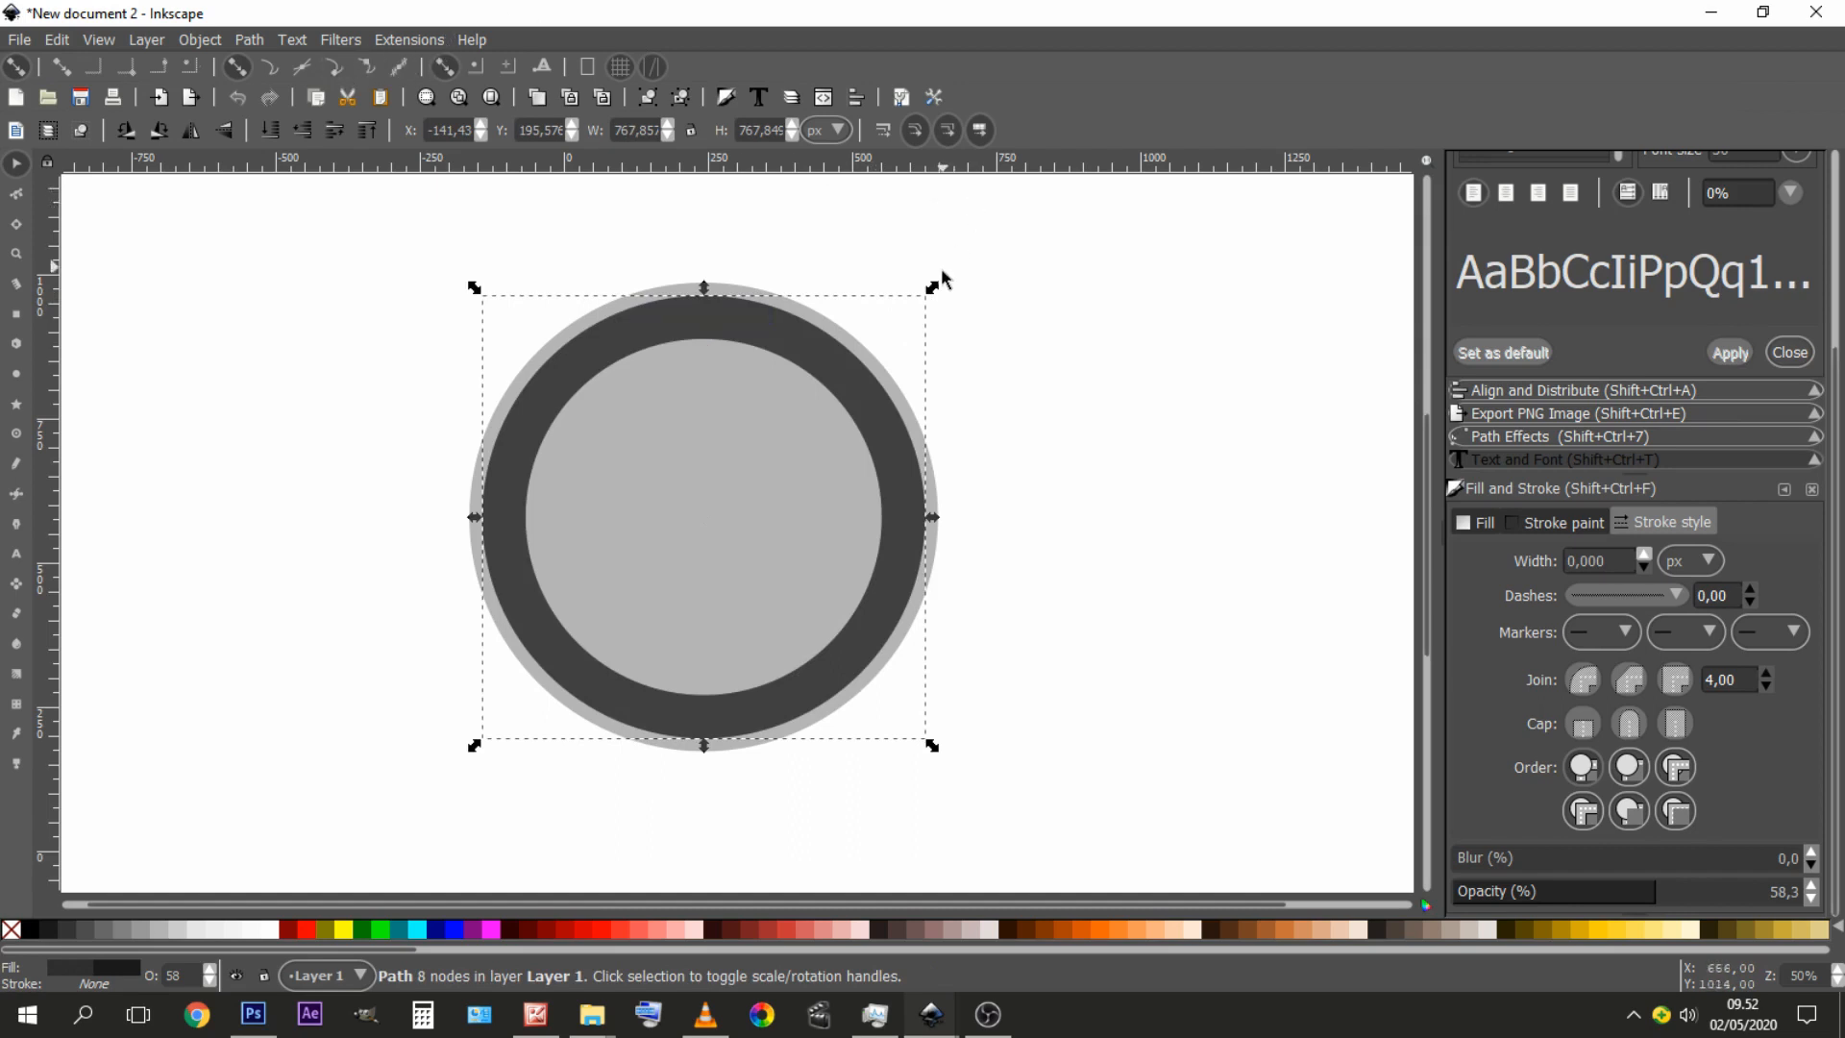
drag(927, 288, 922, 298)
click(1041, 543)
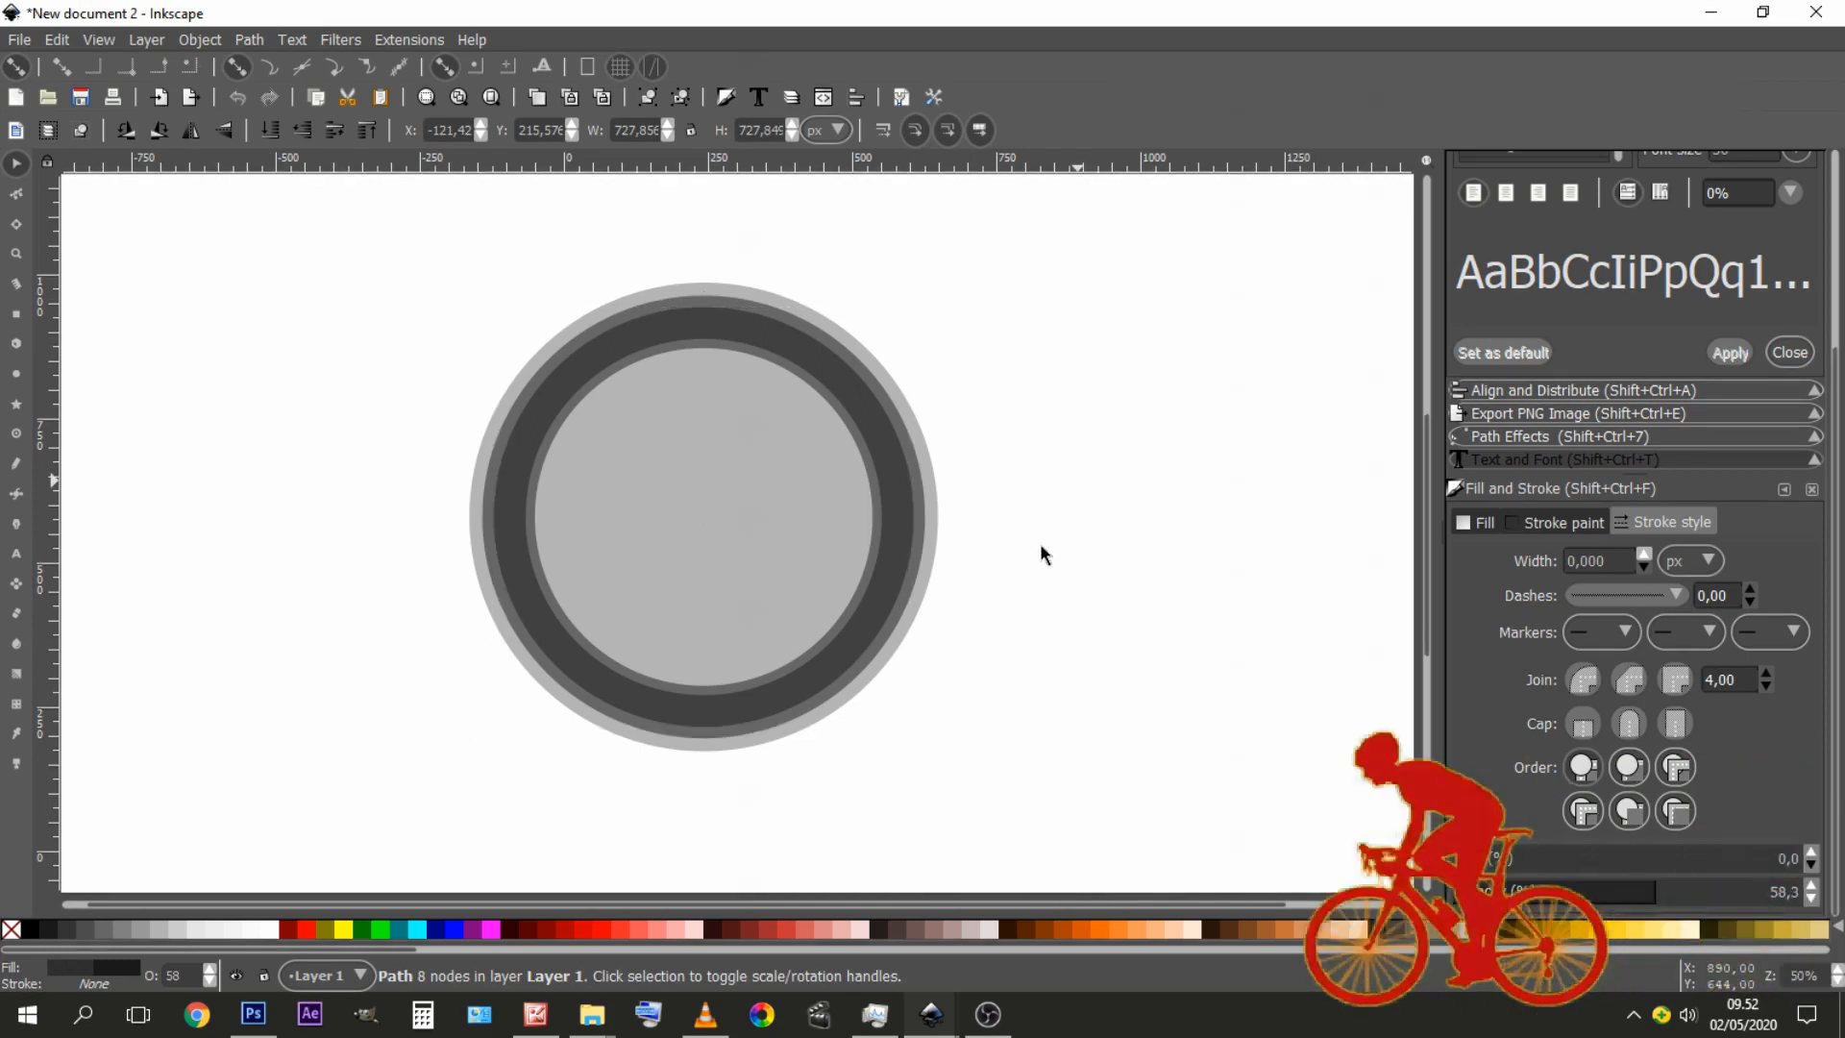
mouse_move(1011, 546)
mouse_down()
mouse_move(1052, 535)
mouse_move(1104, 400)
mouse_up()
drag(1035, 238, 478, 803)
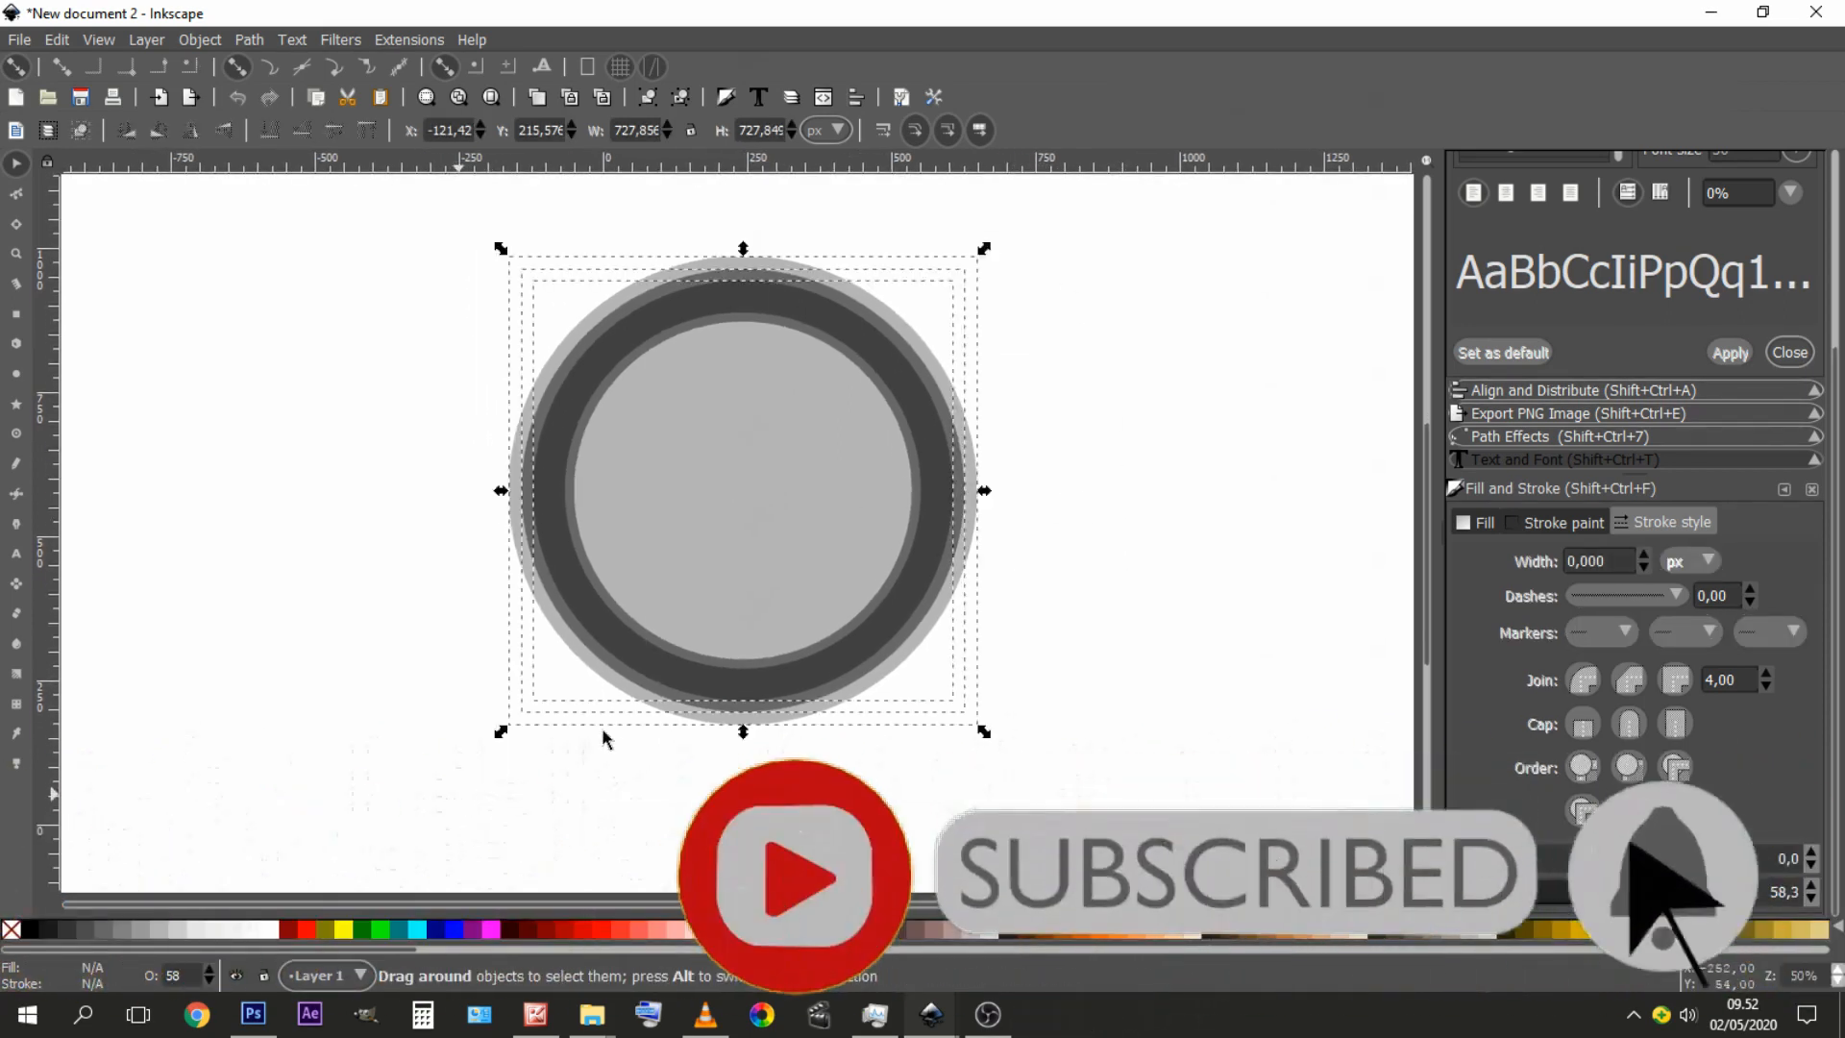
click(1118, 380)
drag(1106, 228, 398, 848)
click(142, 463)
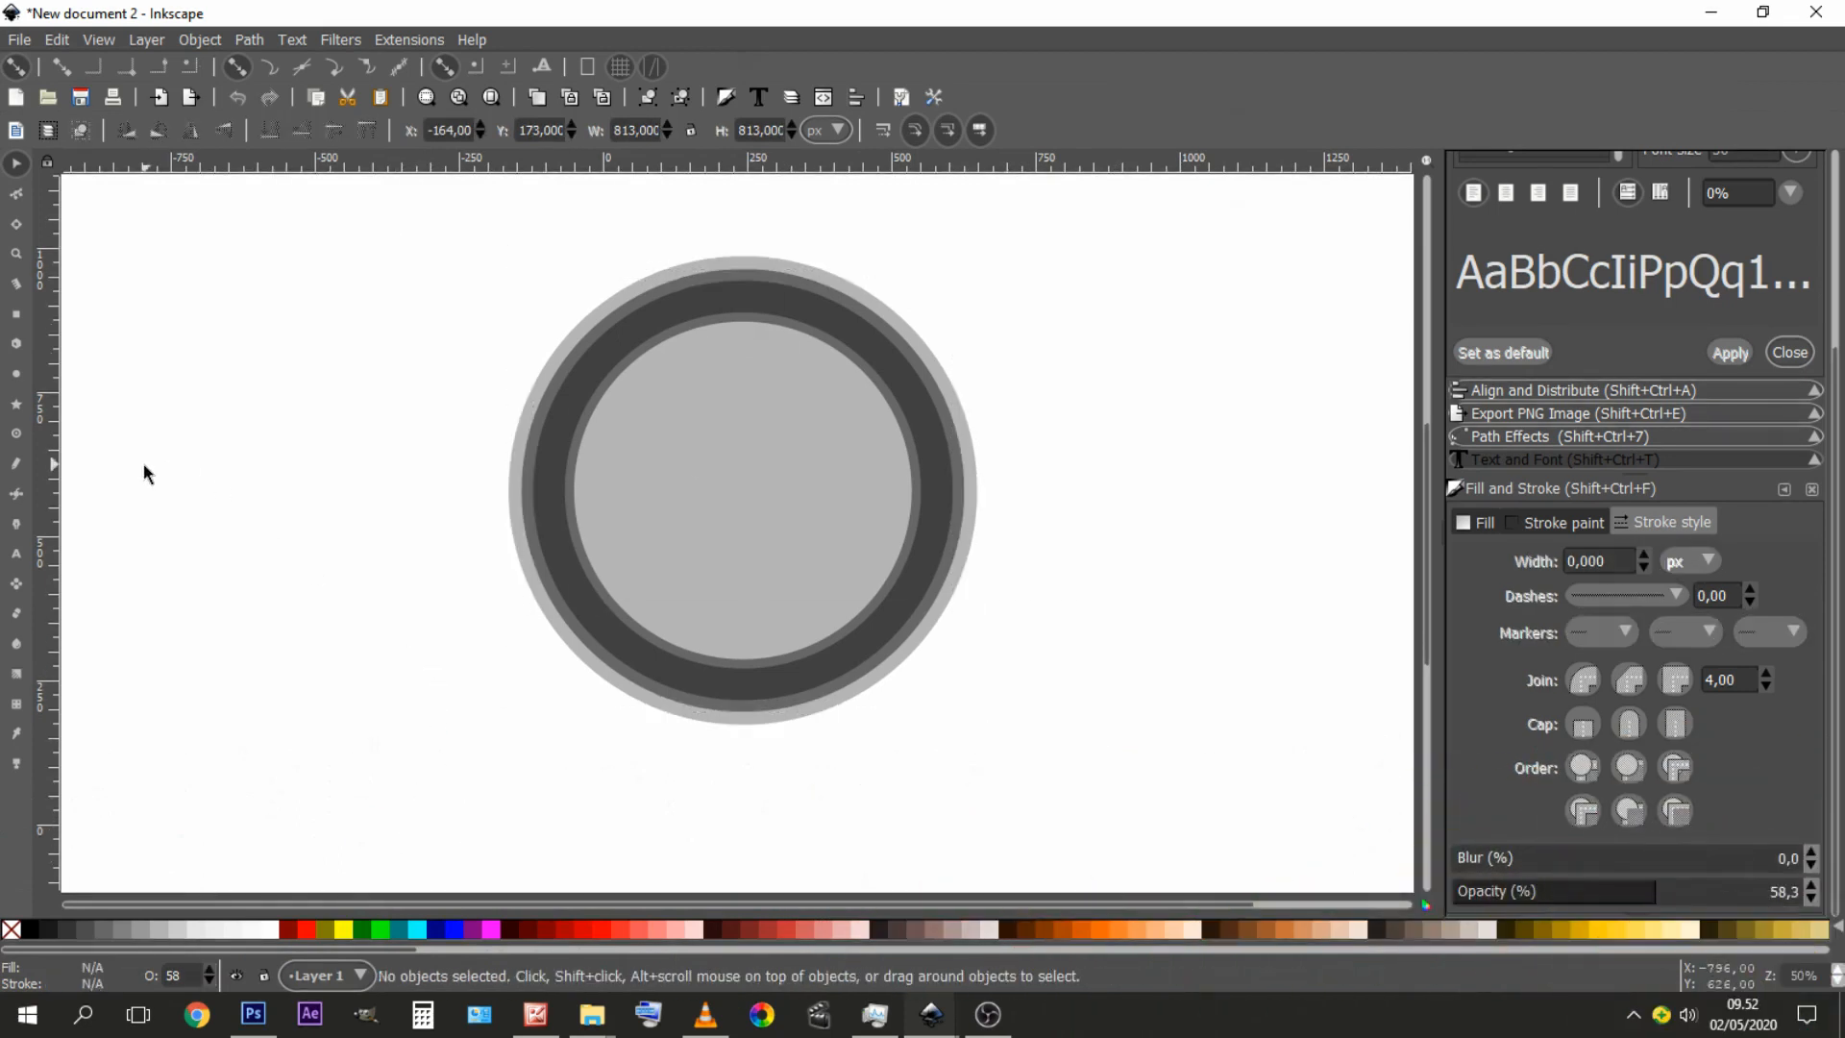
- Draw a six-cornered polygon beside the rings on their left, with a radius of about 455 px at a -30° angle
click(20, 407)
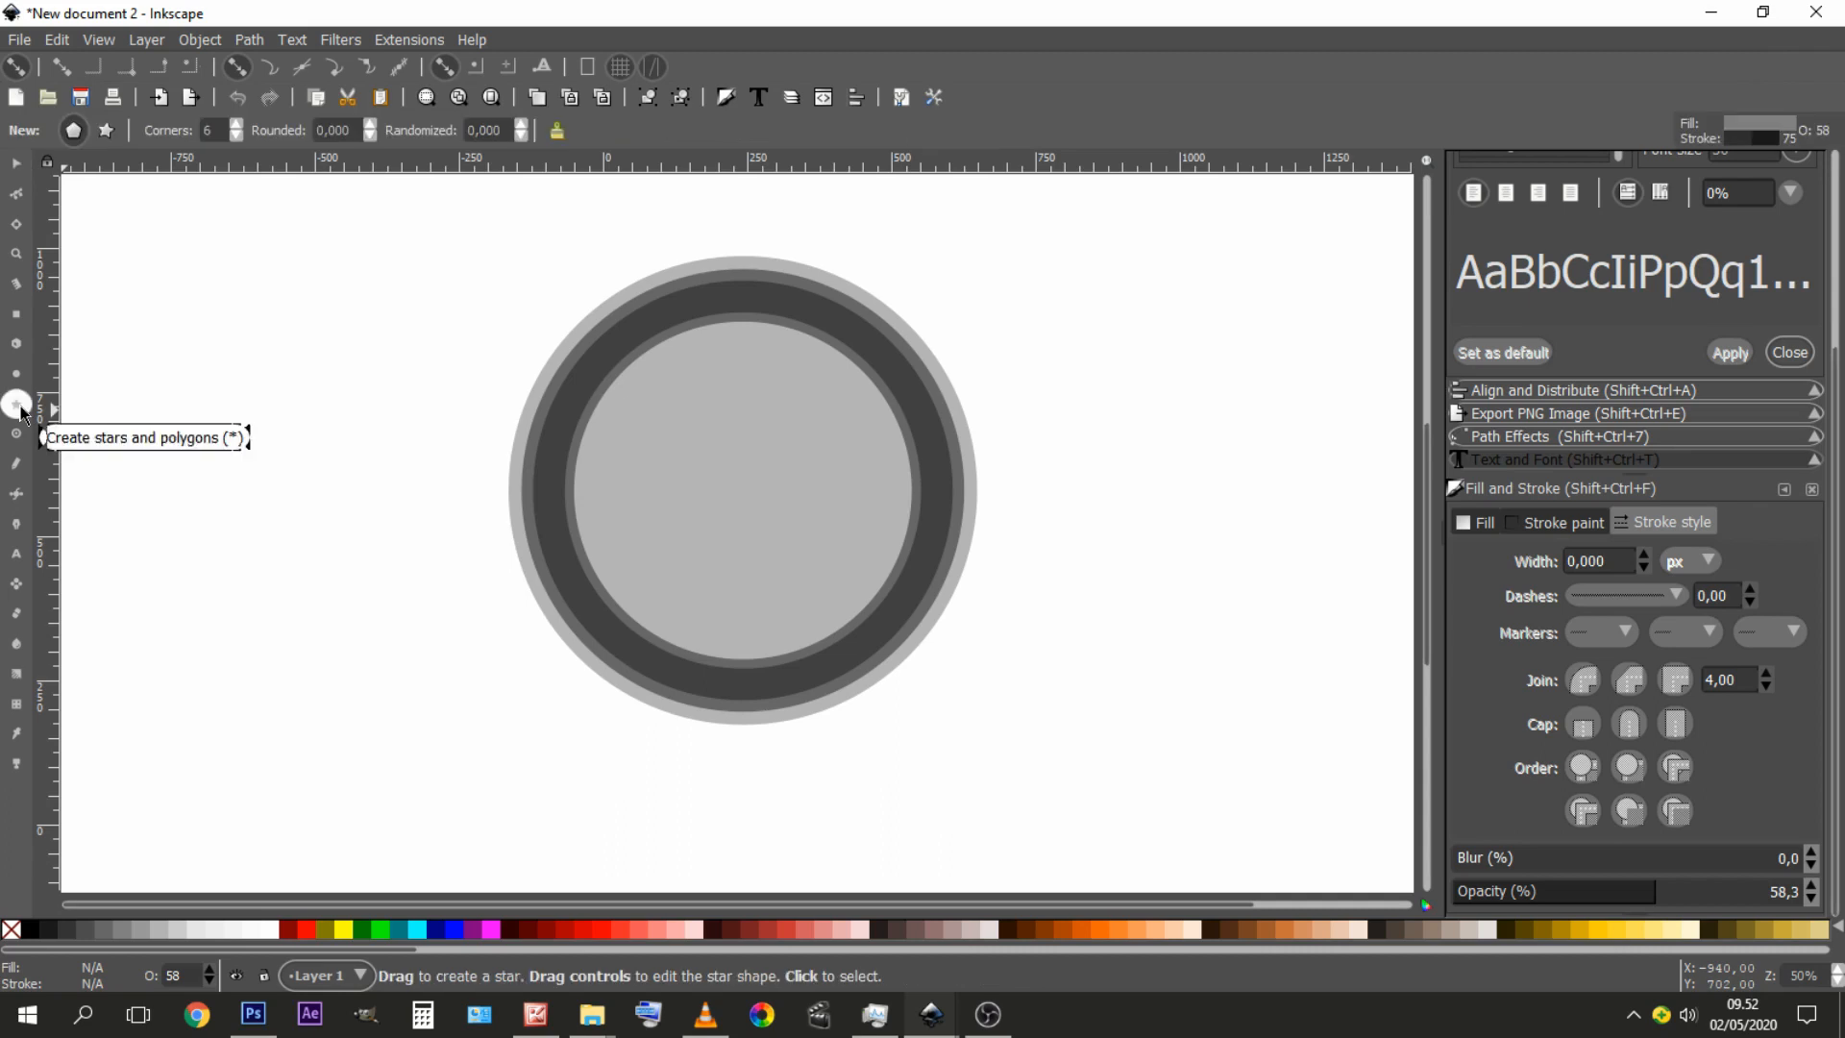
click(72, 133)
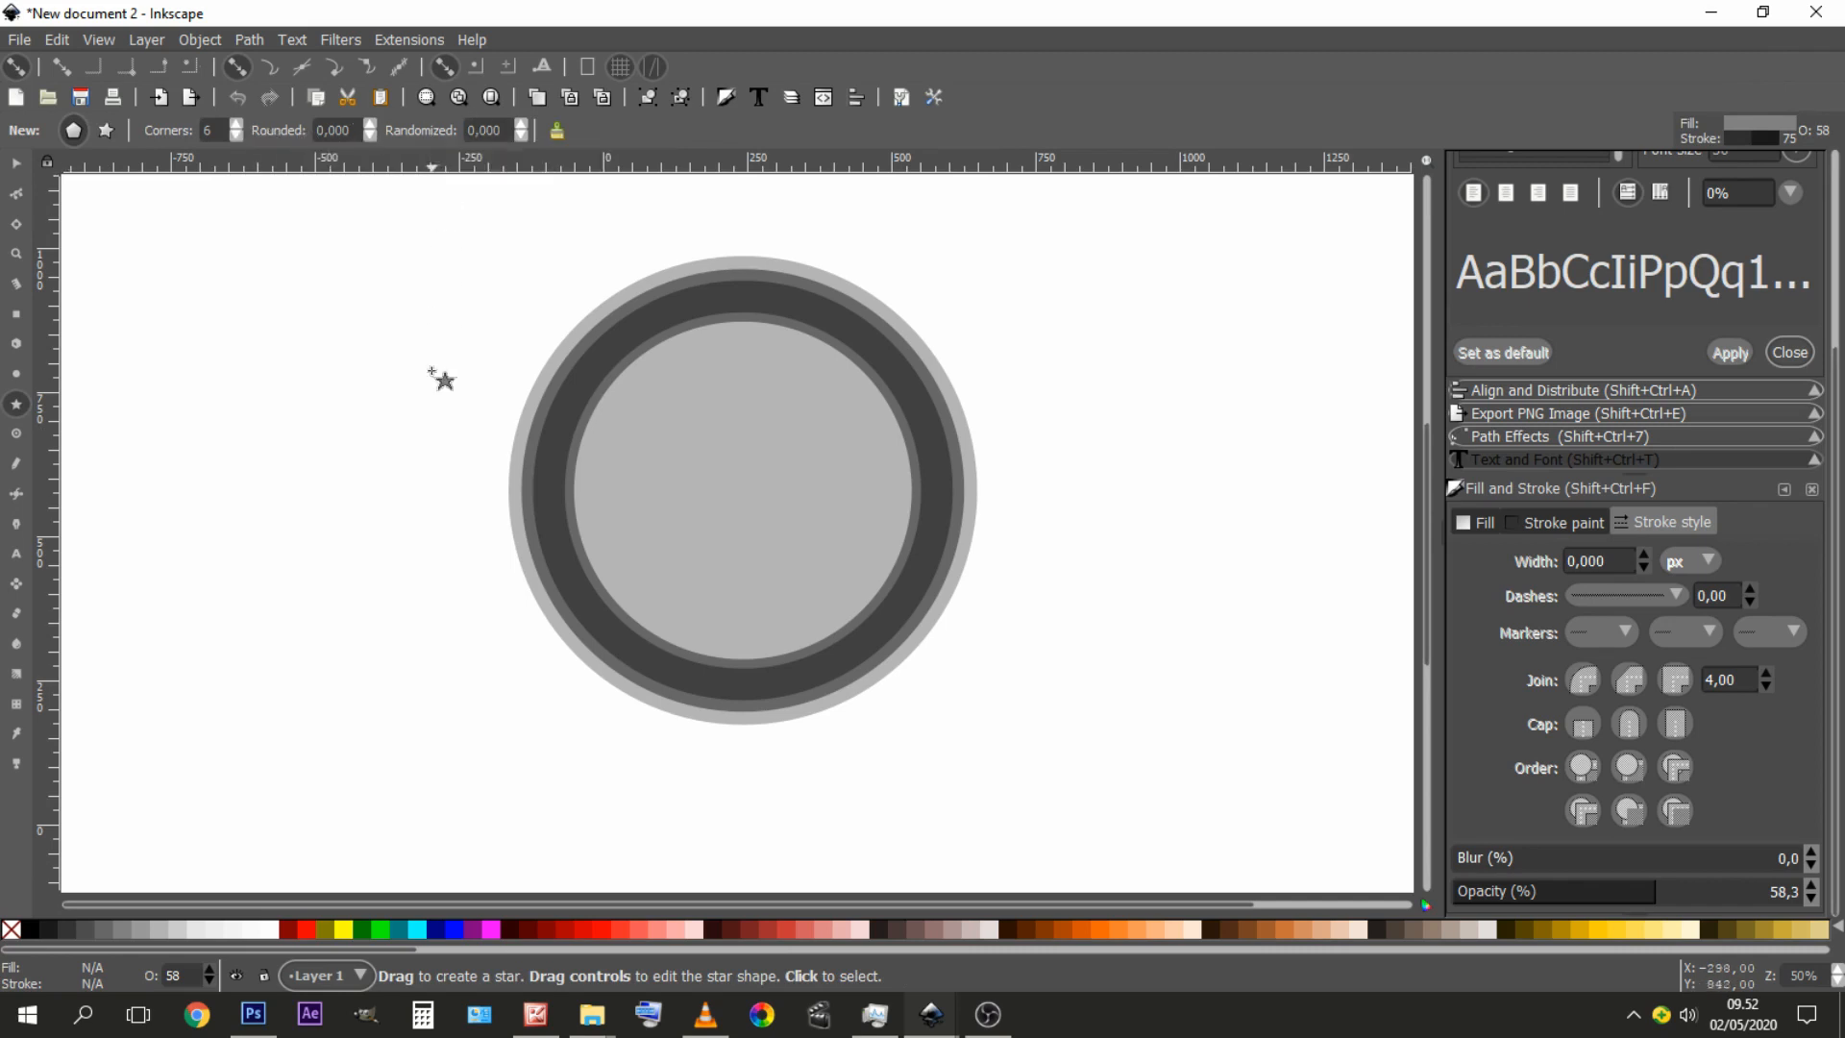
drag(381, 676, 487, 542)
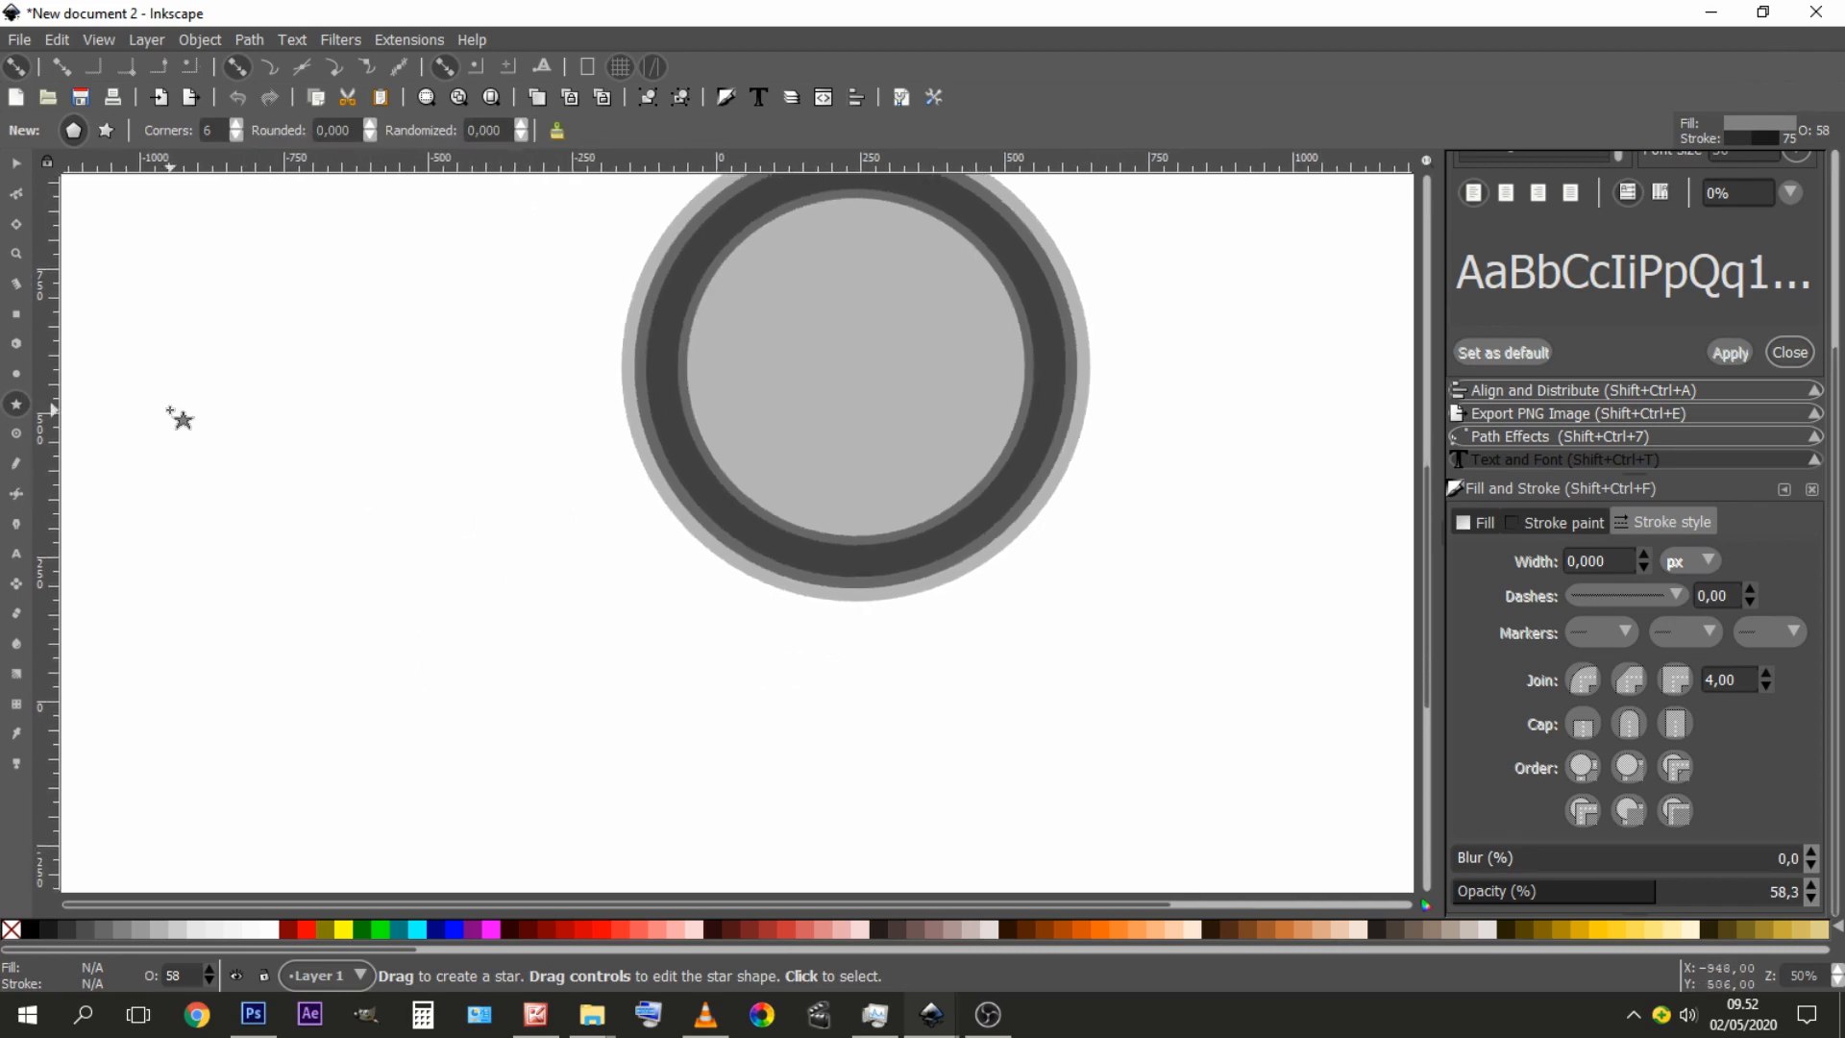
mouse_move(181, 419)
mouse_down()
mouse_move(330, 577)
mouse_move(295, 657)
mouse_move(192, 711)
mouse_move(423, 413)
mouse_move(192, 634)
mouse_move(420, 561)
mouse_move(451, 404)
mouse_move(402, 276)
mouse_up()
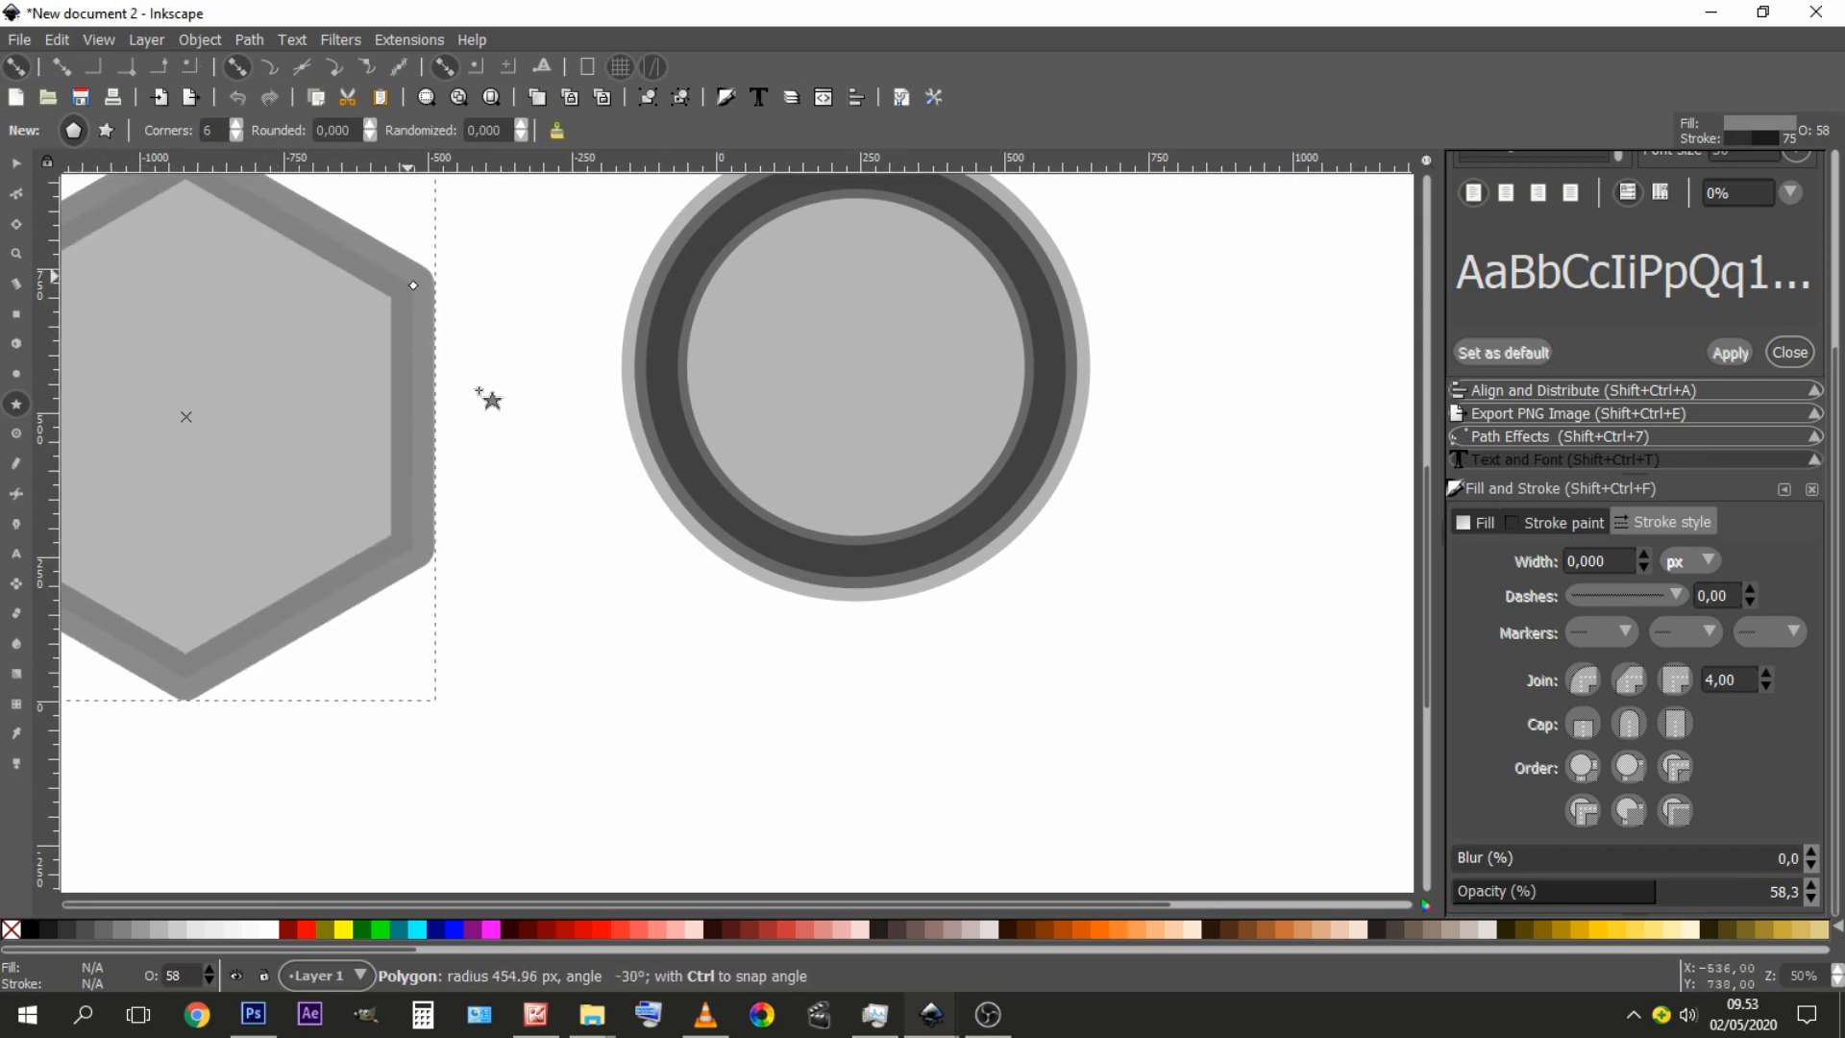
- Move the hexagon so that its upper part overlaps the lower edge of the rings
key(s)
drag(310, 442, 622, 667)
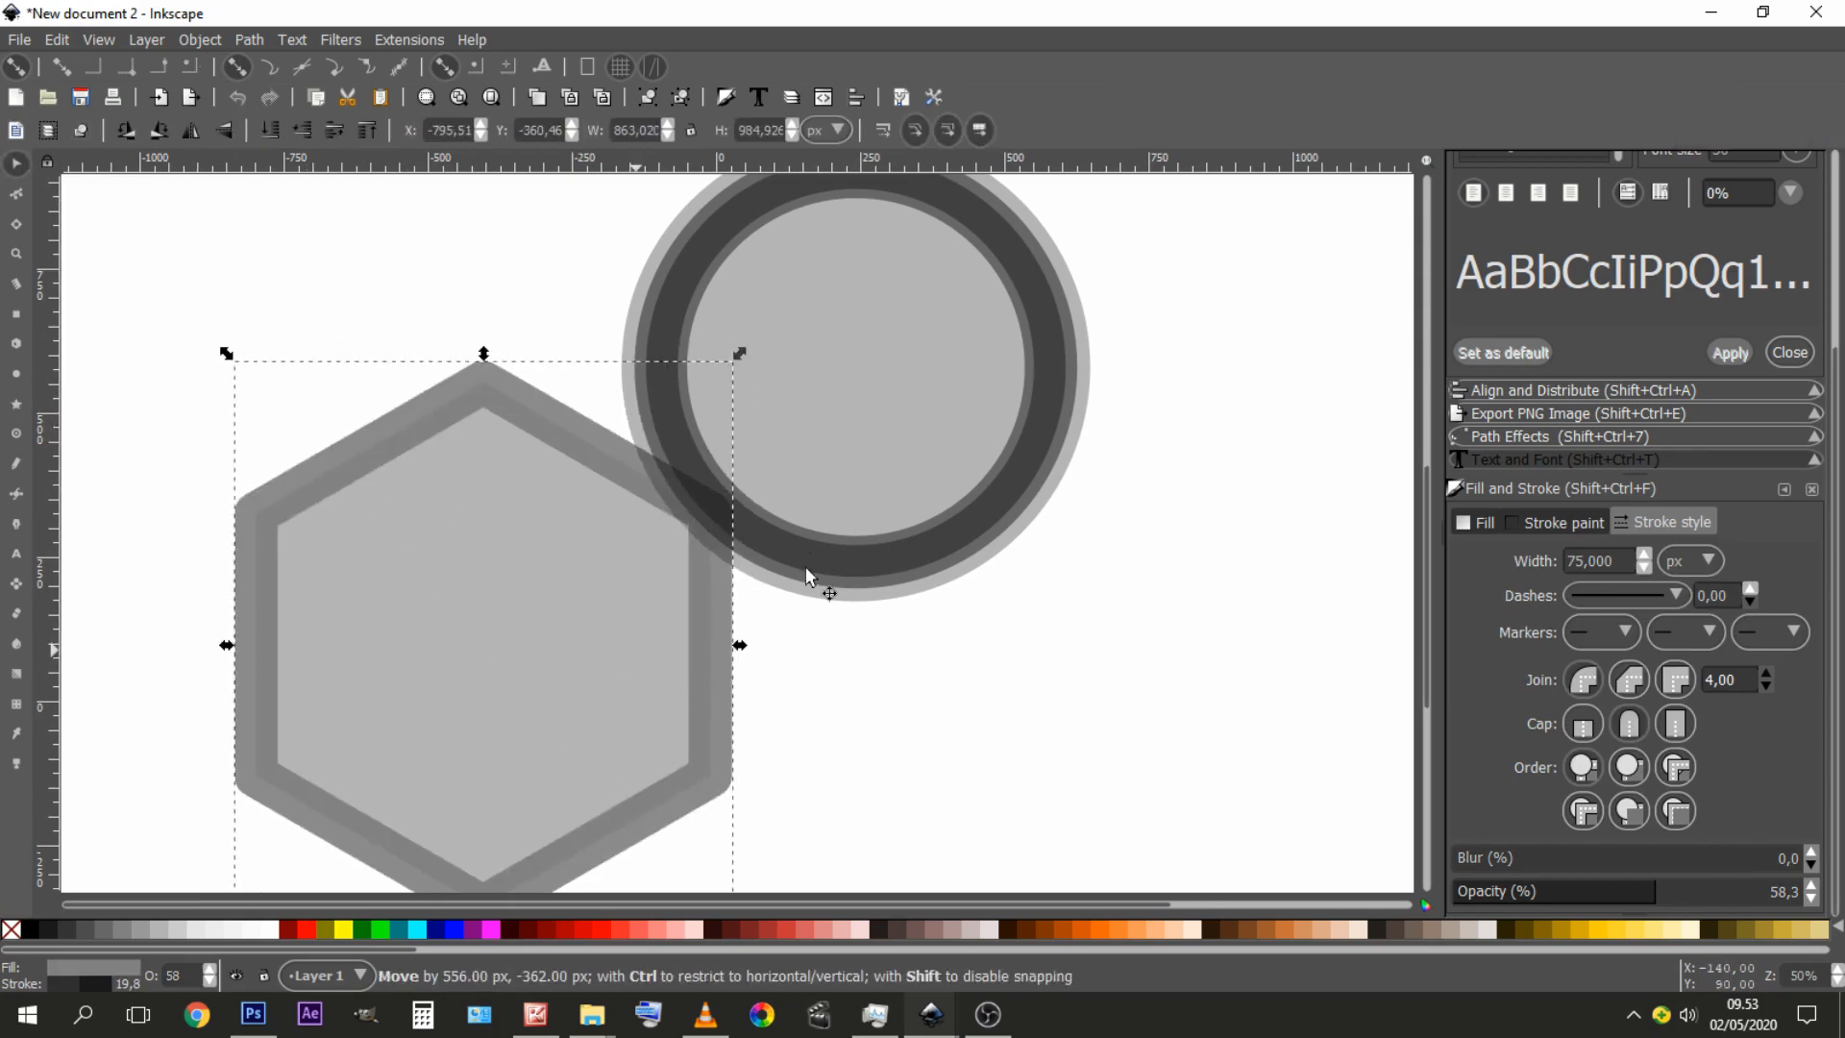
drag(791, 558, 623, 639)
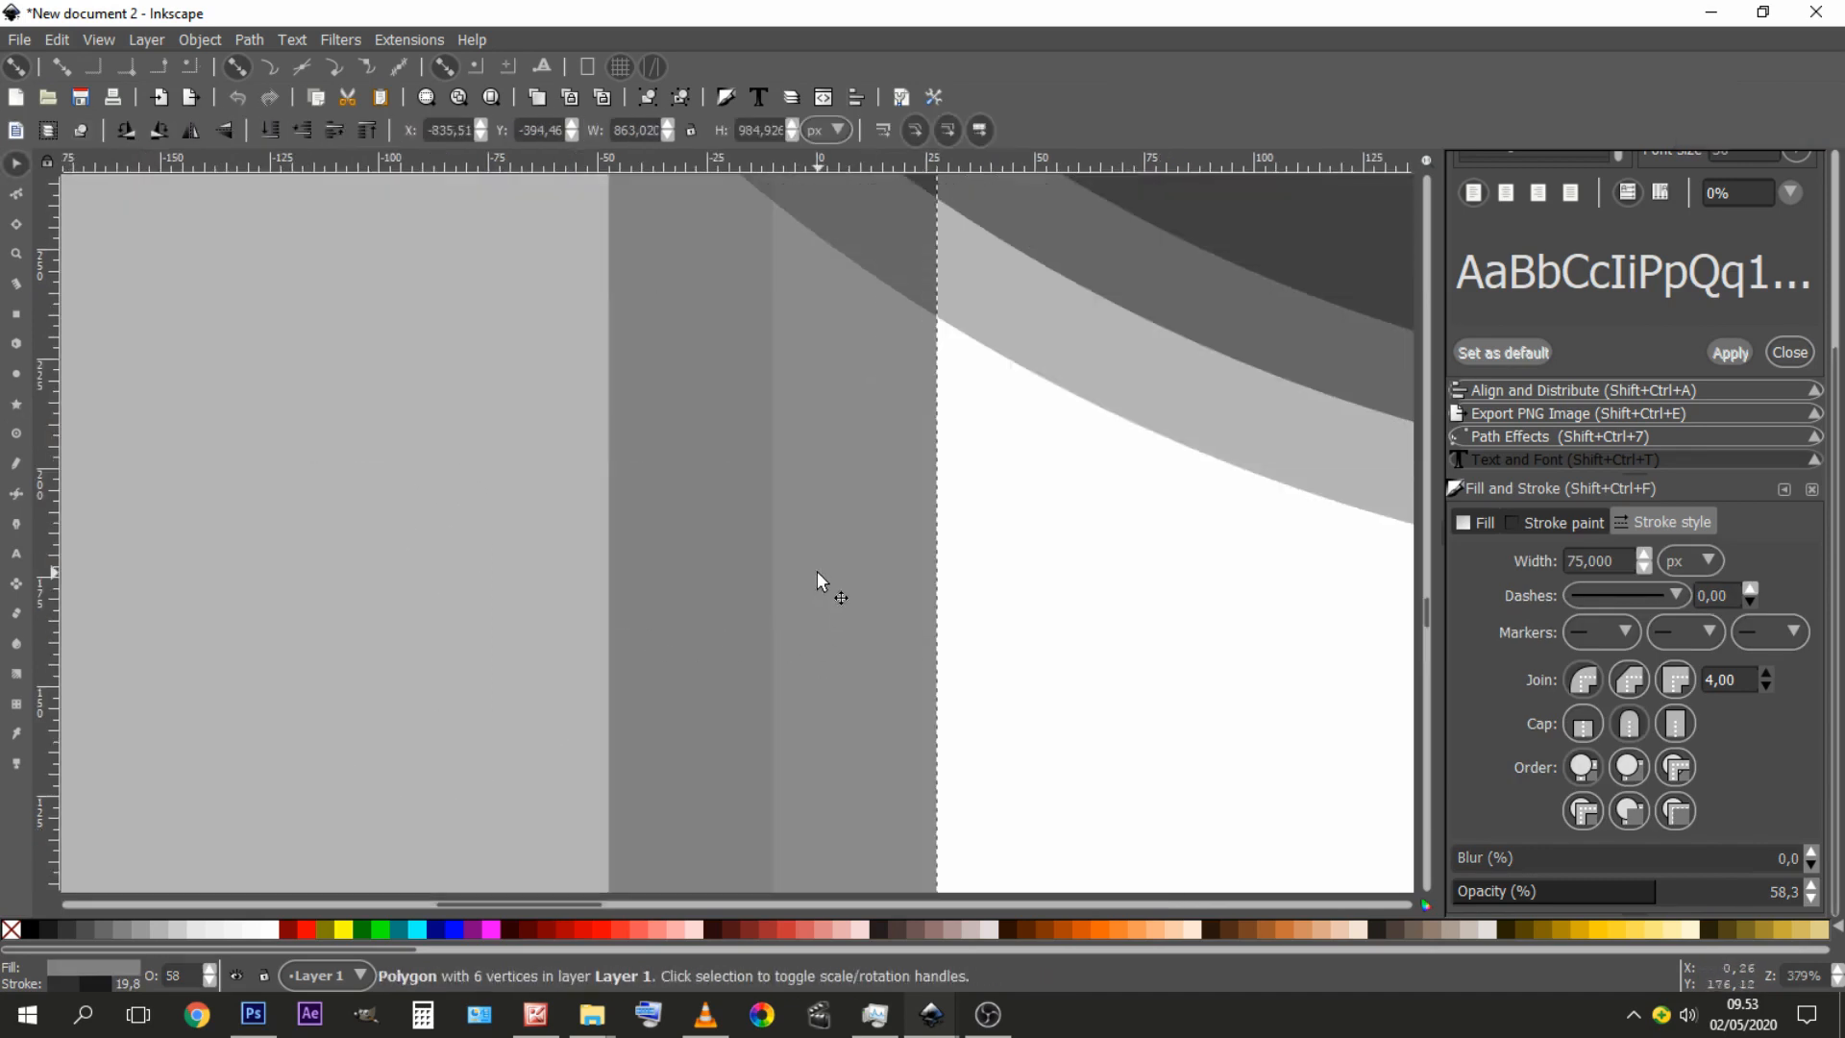
ctrl+scroll(817, 574, down, 7)
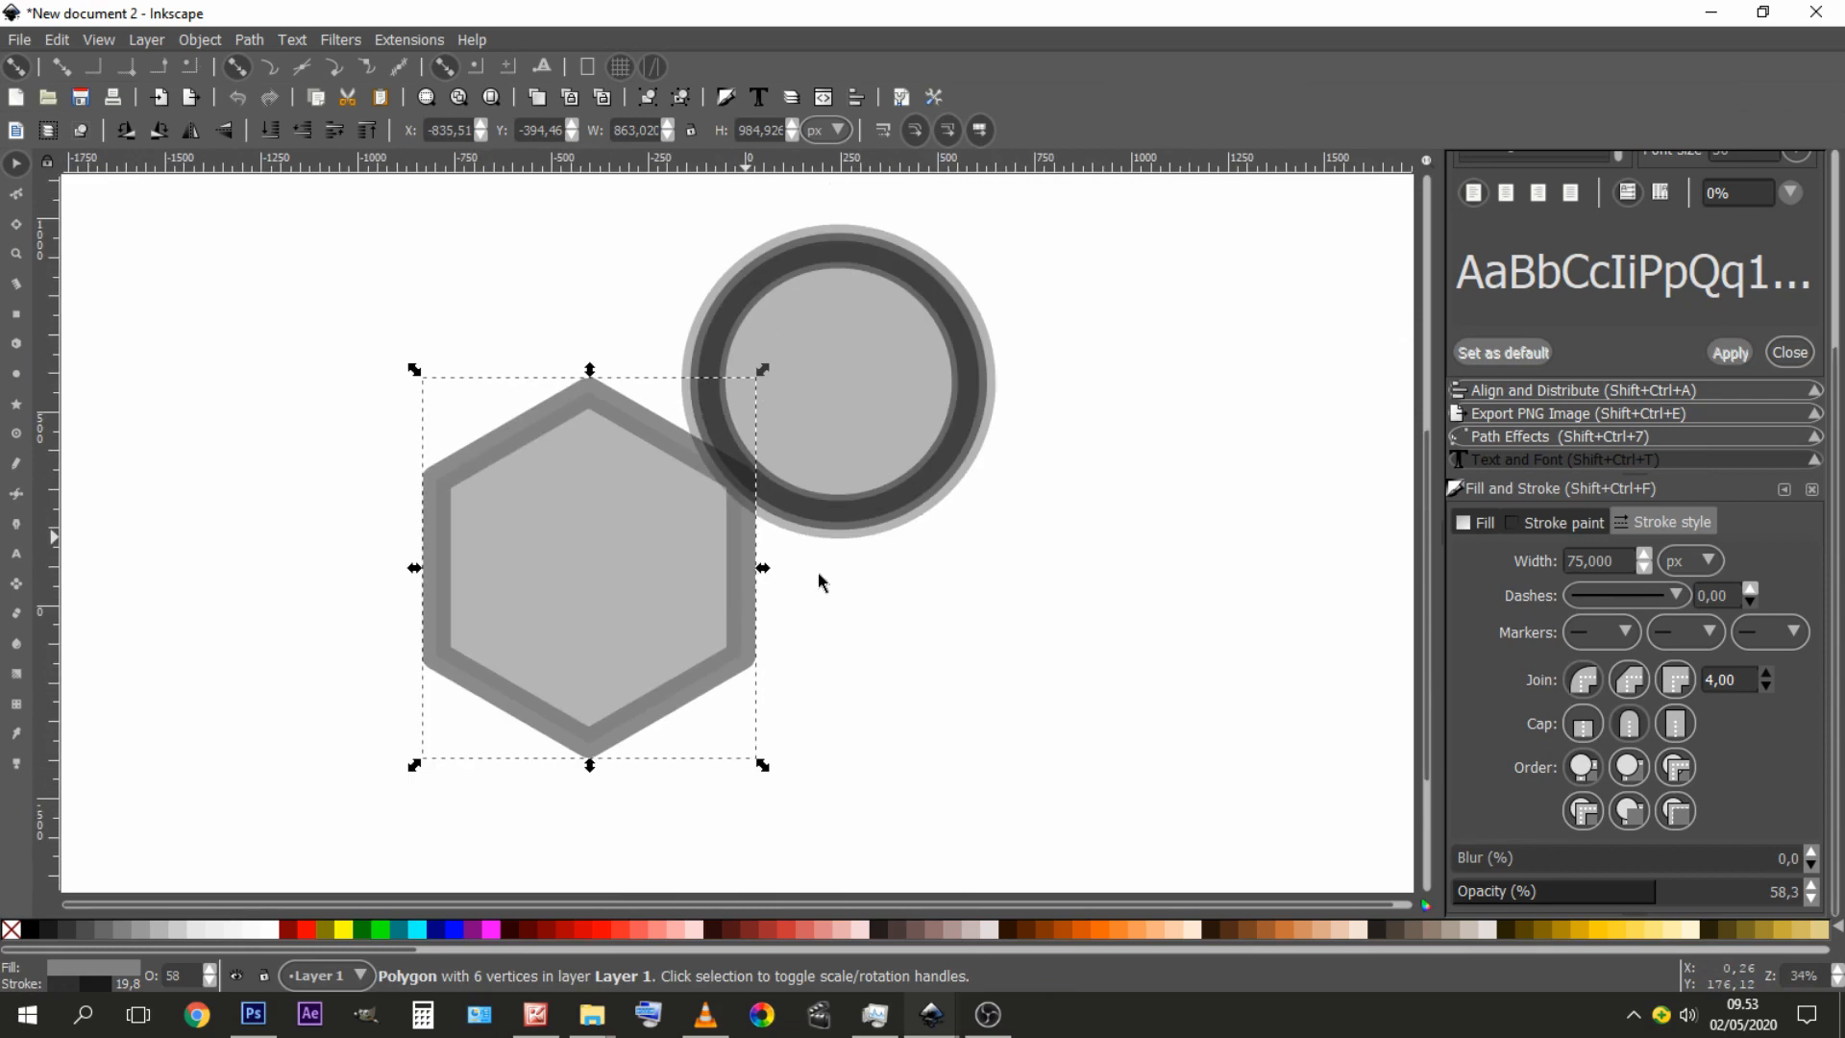
drag(930, 458, 757, 473)
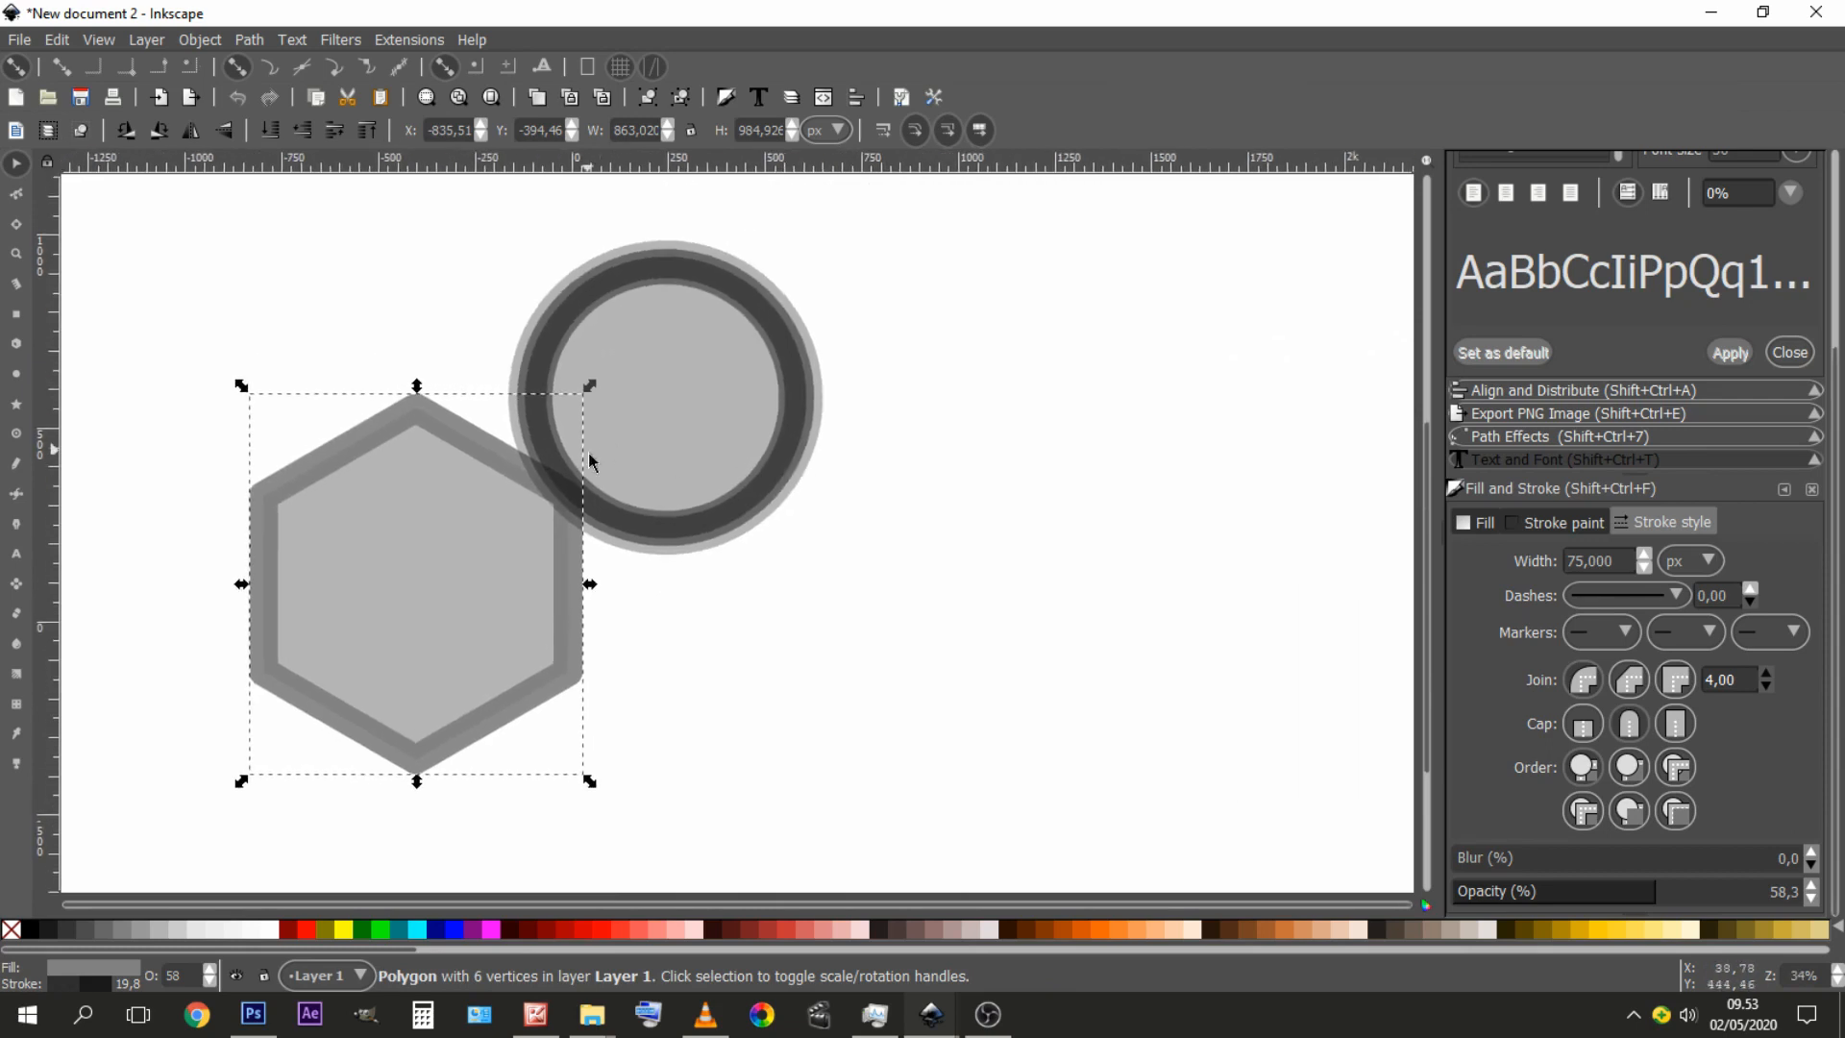
- Align the hexagon and the outer circle to a shared vertical centre axis, relative to the last selected object
shift+click(679, 358)
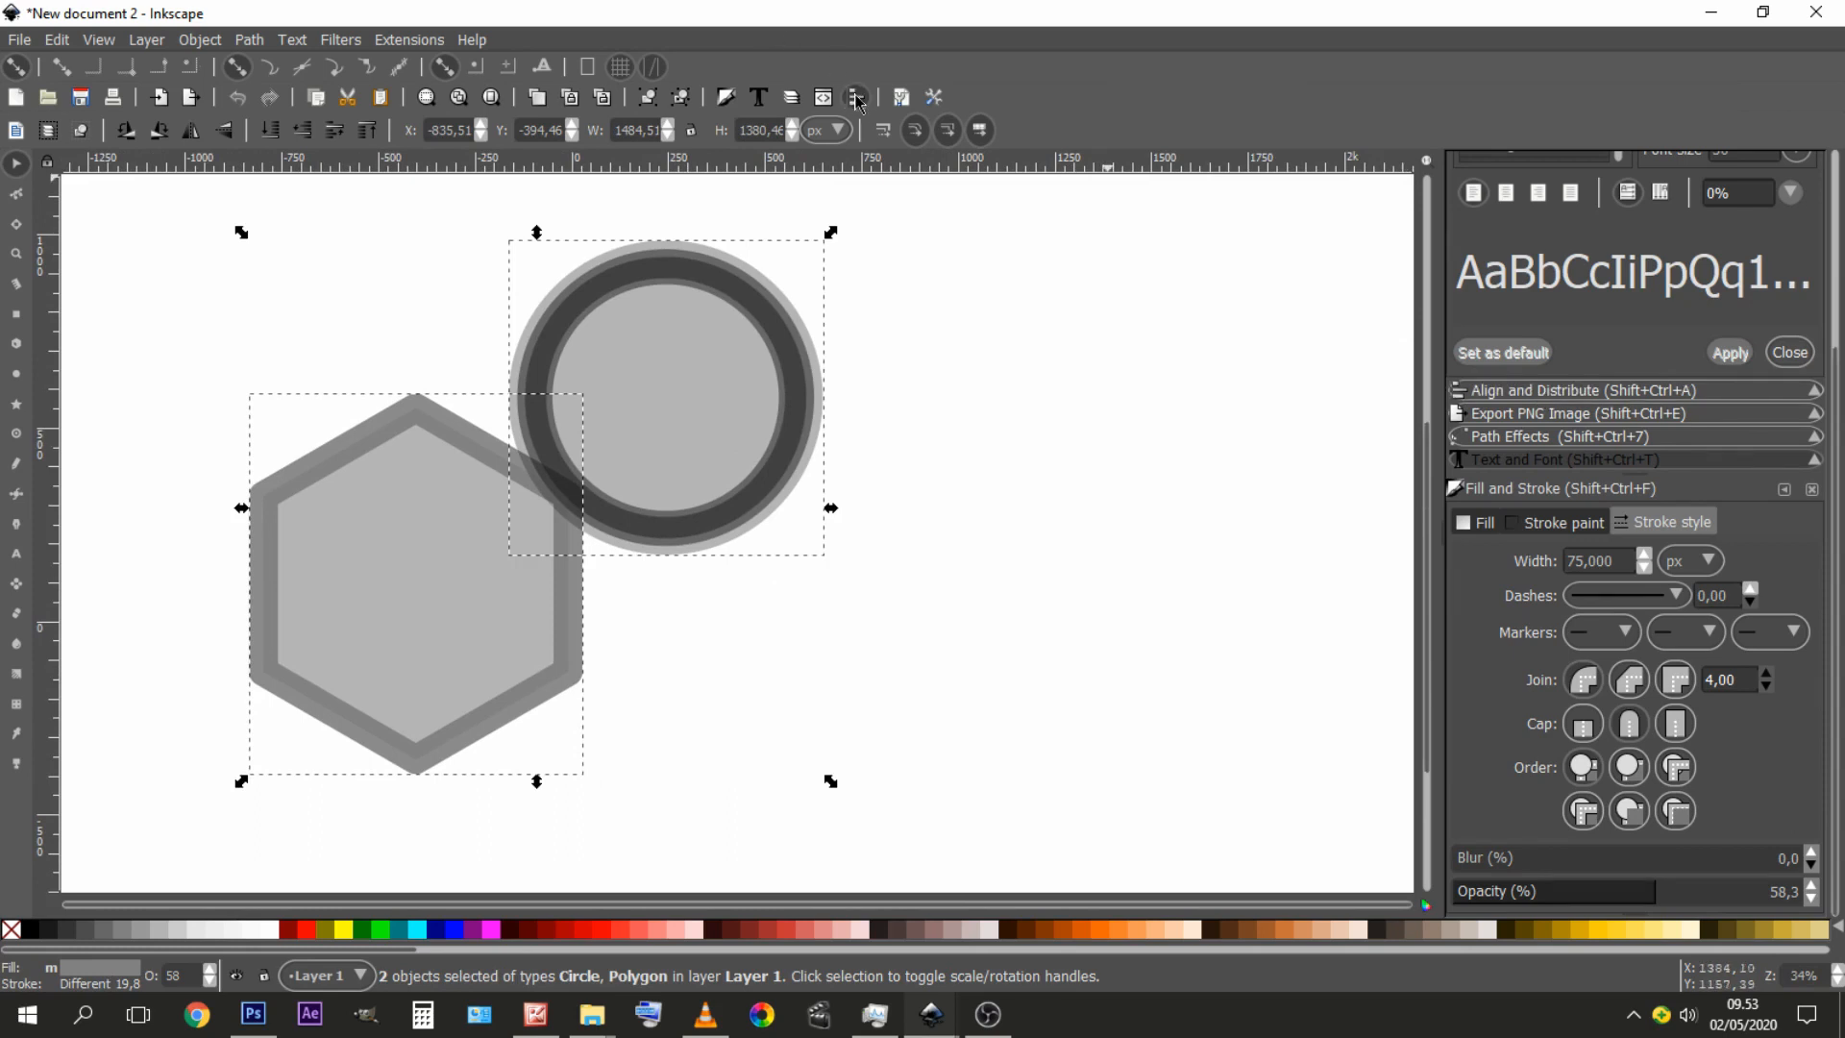
click(1537, 390)
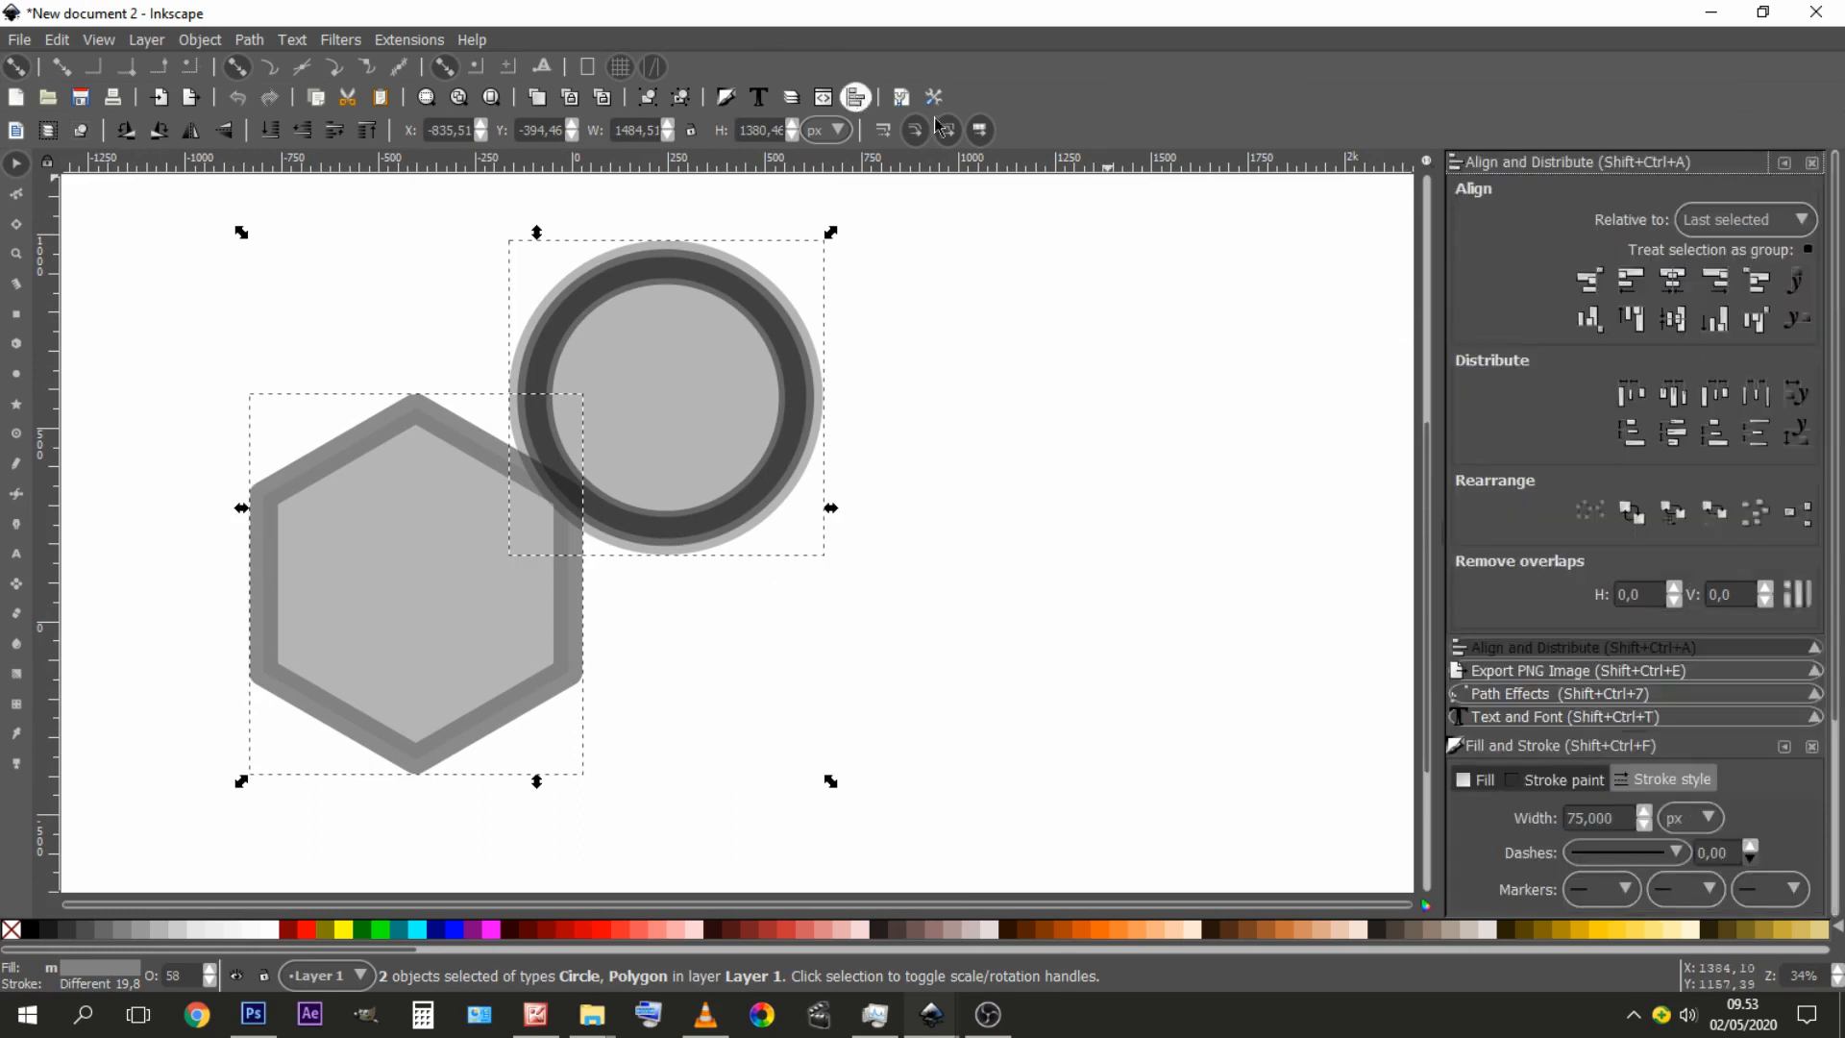
click(1674, 280)
click(922, 462)
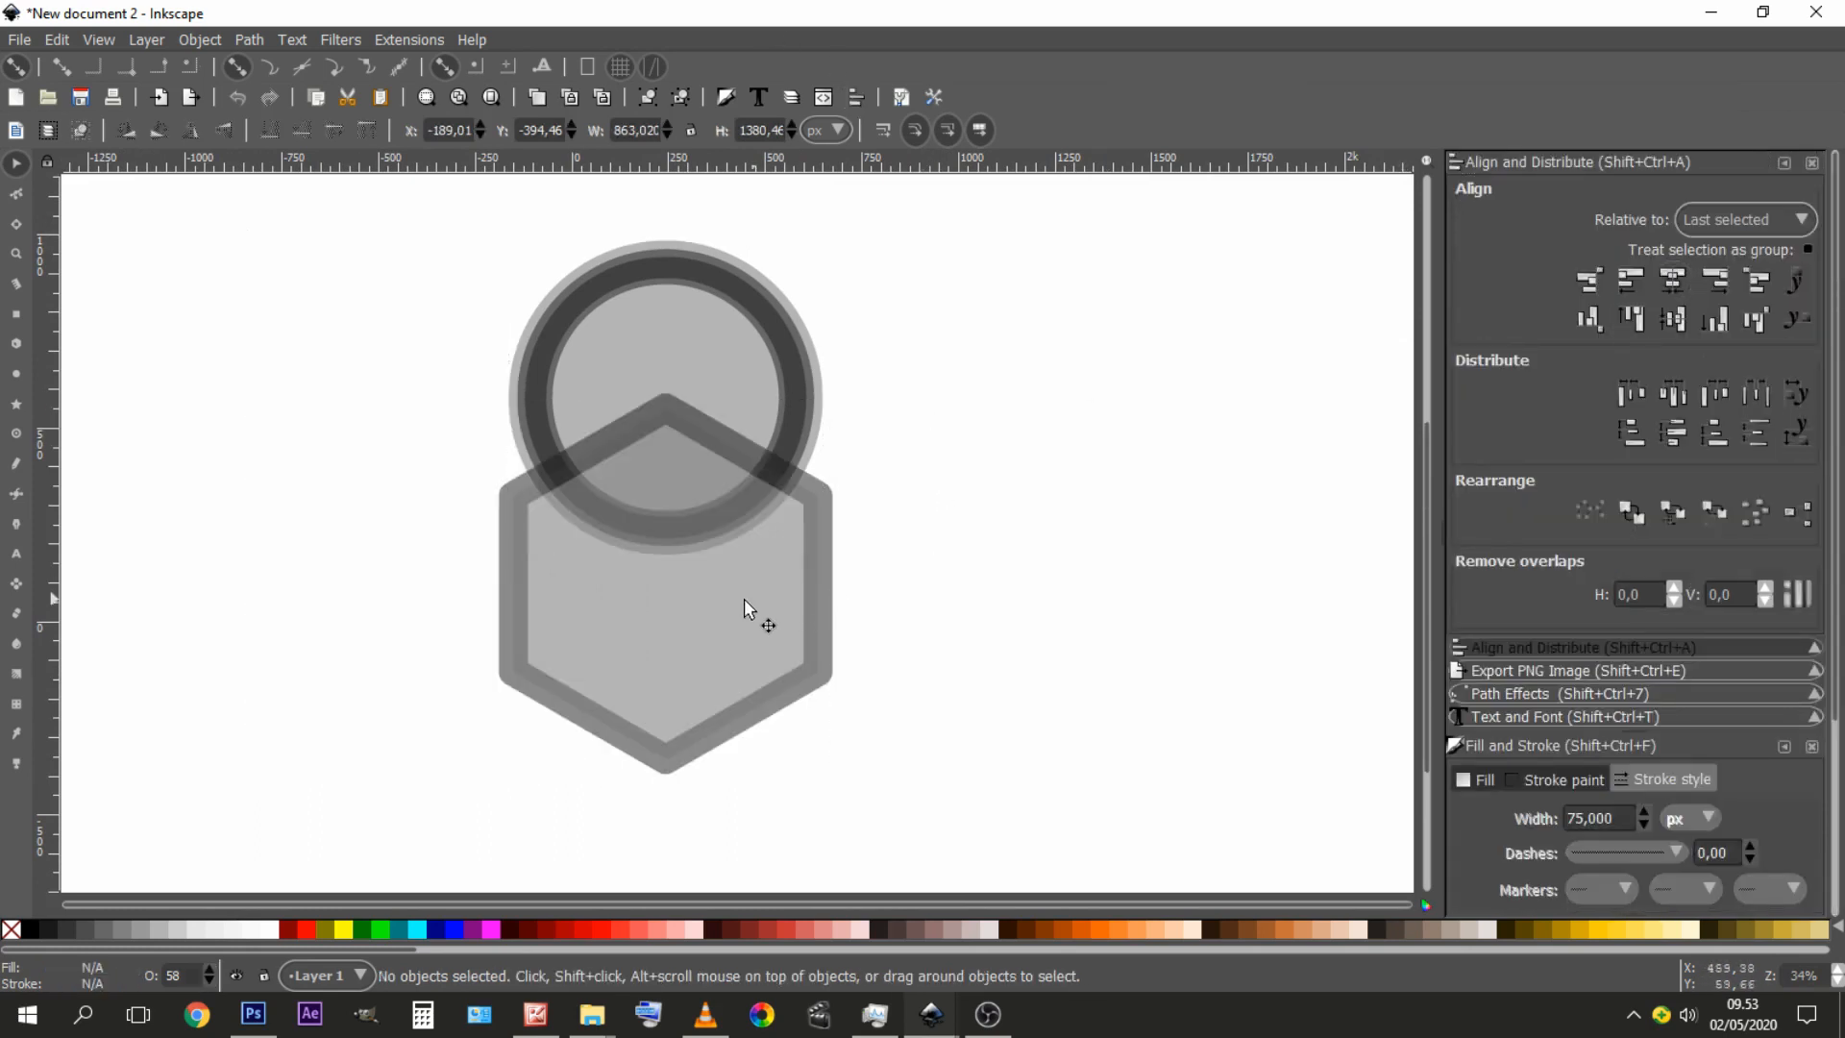
- Set the hexagon's stroke width to 0 px
click(744, 598)
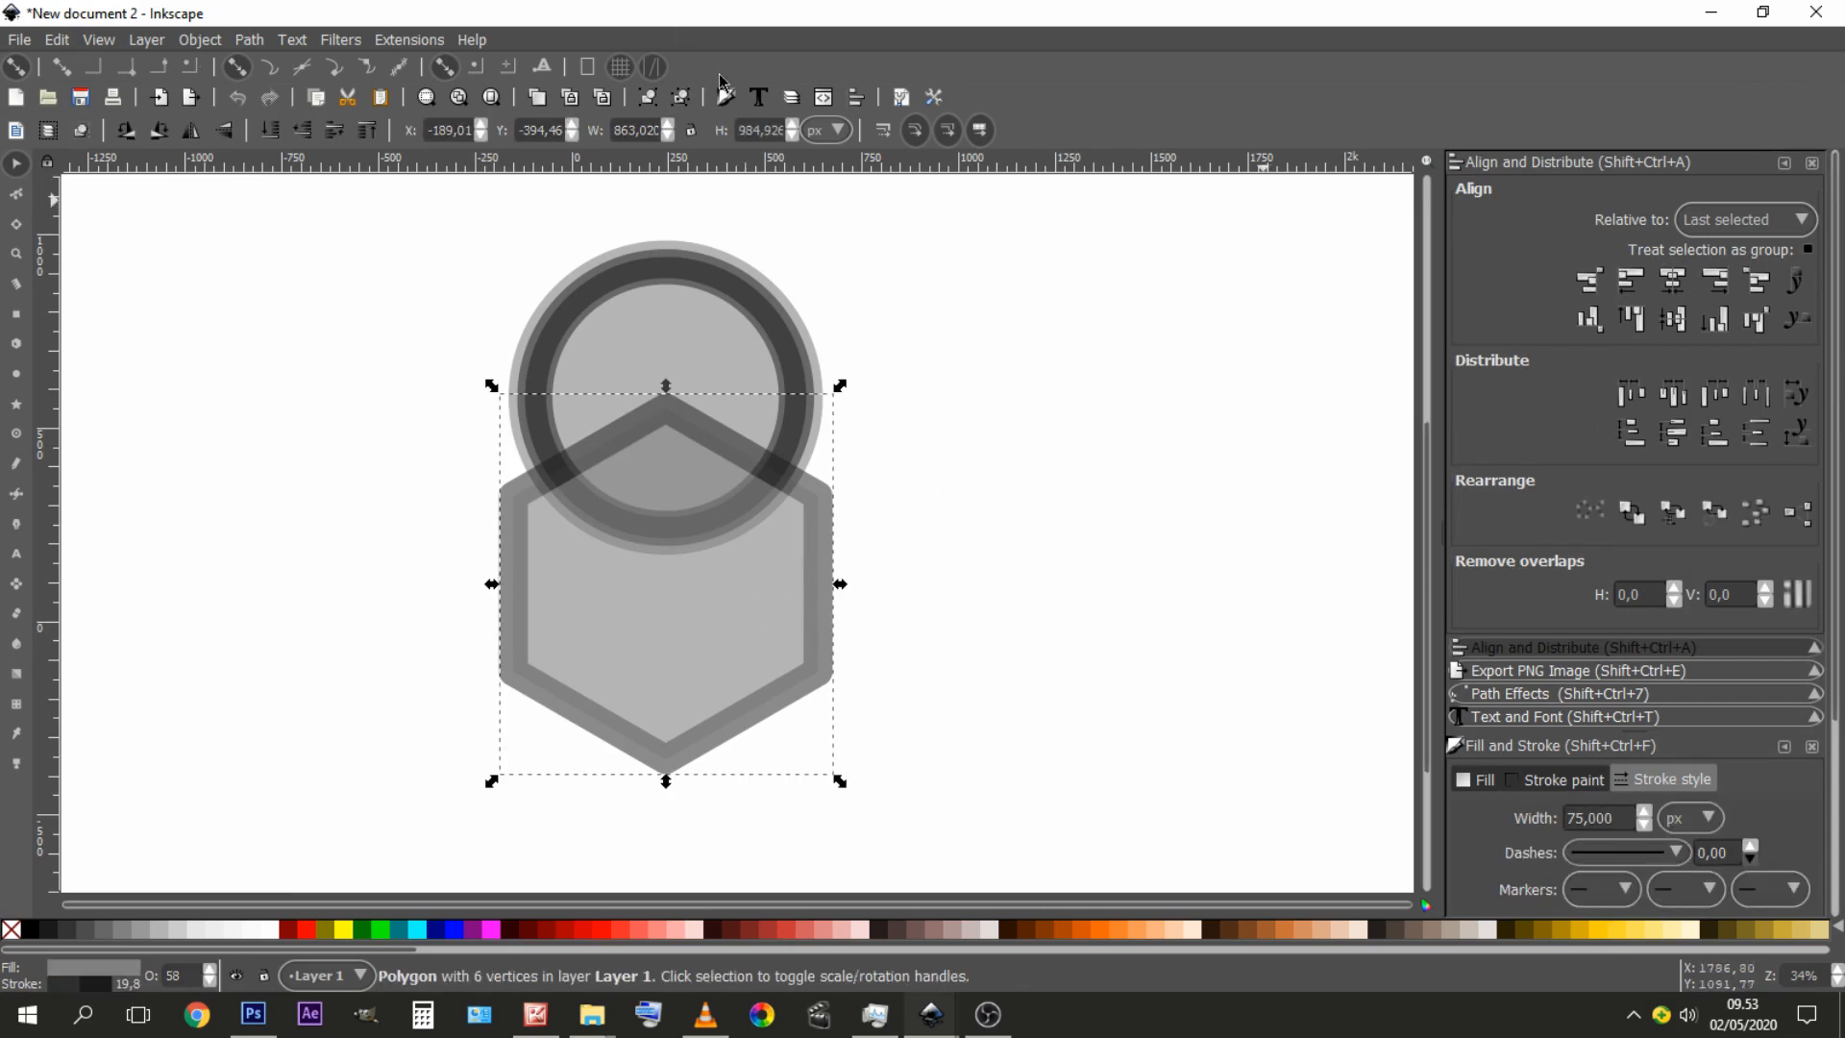
scroll(1748, 625, down, 5)
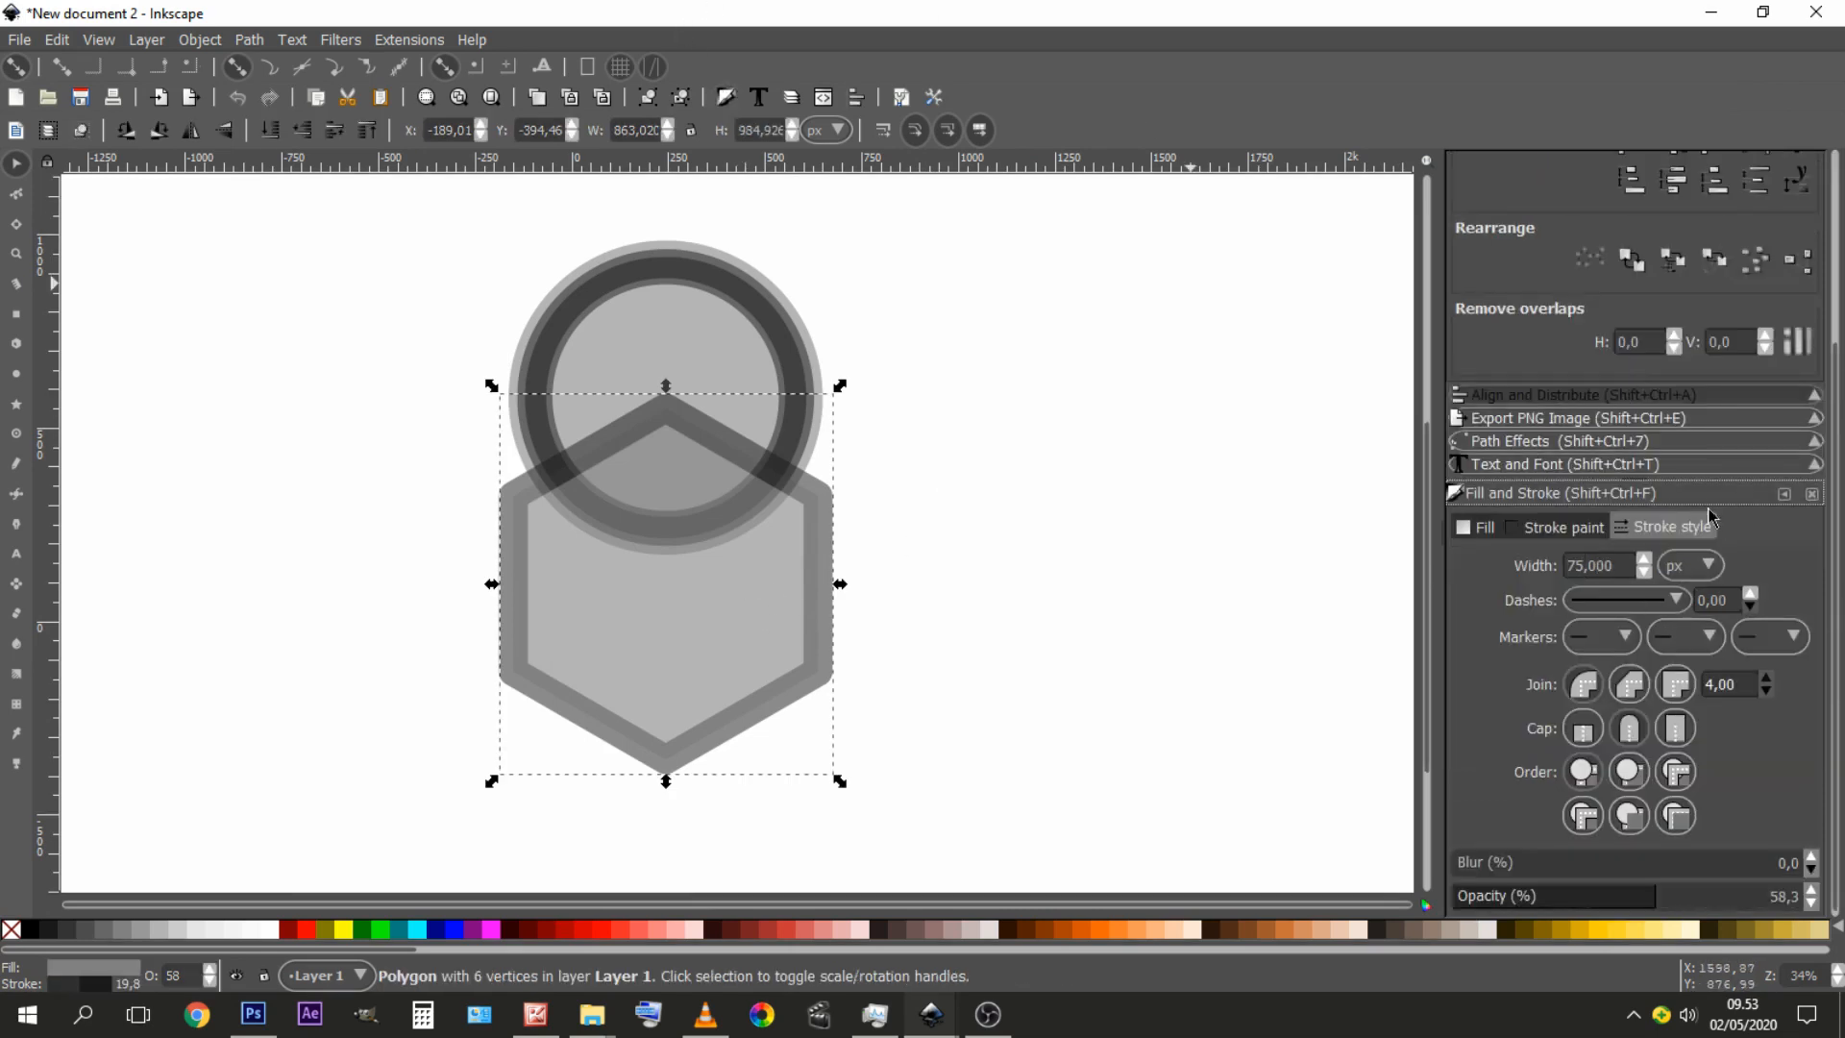
drag(1609, 563, 1491, 574)
text(0)
key(Return)
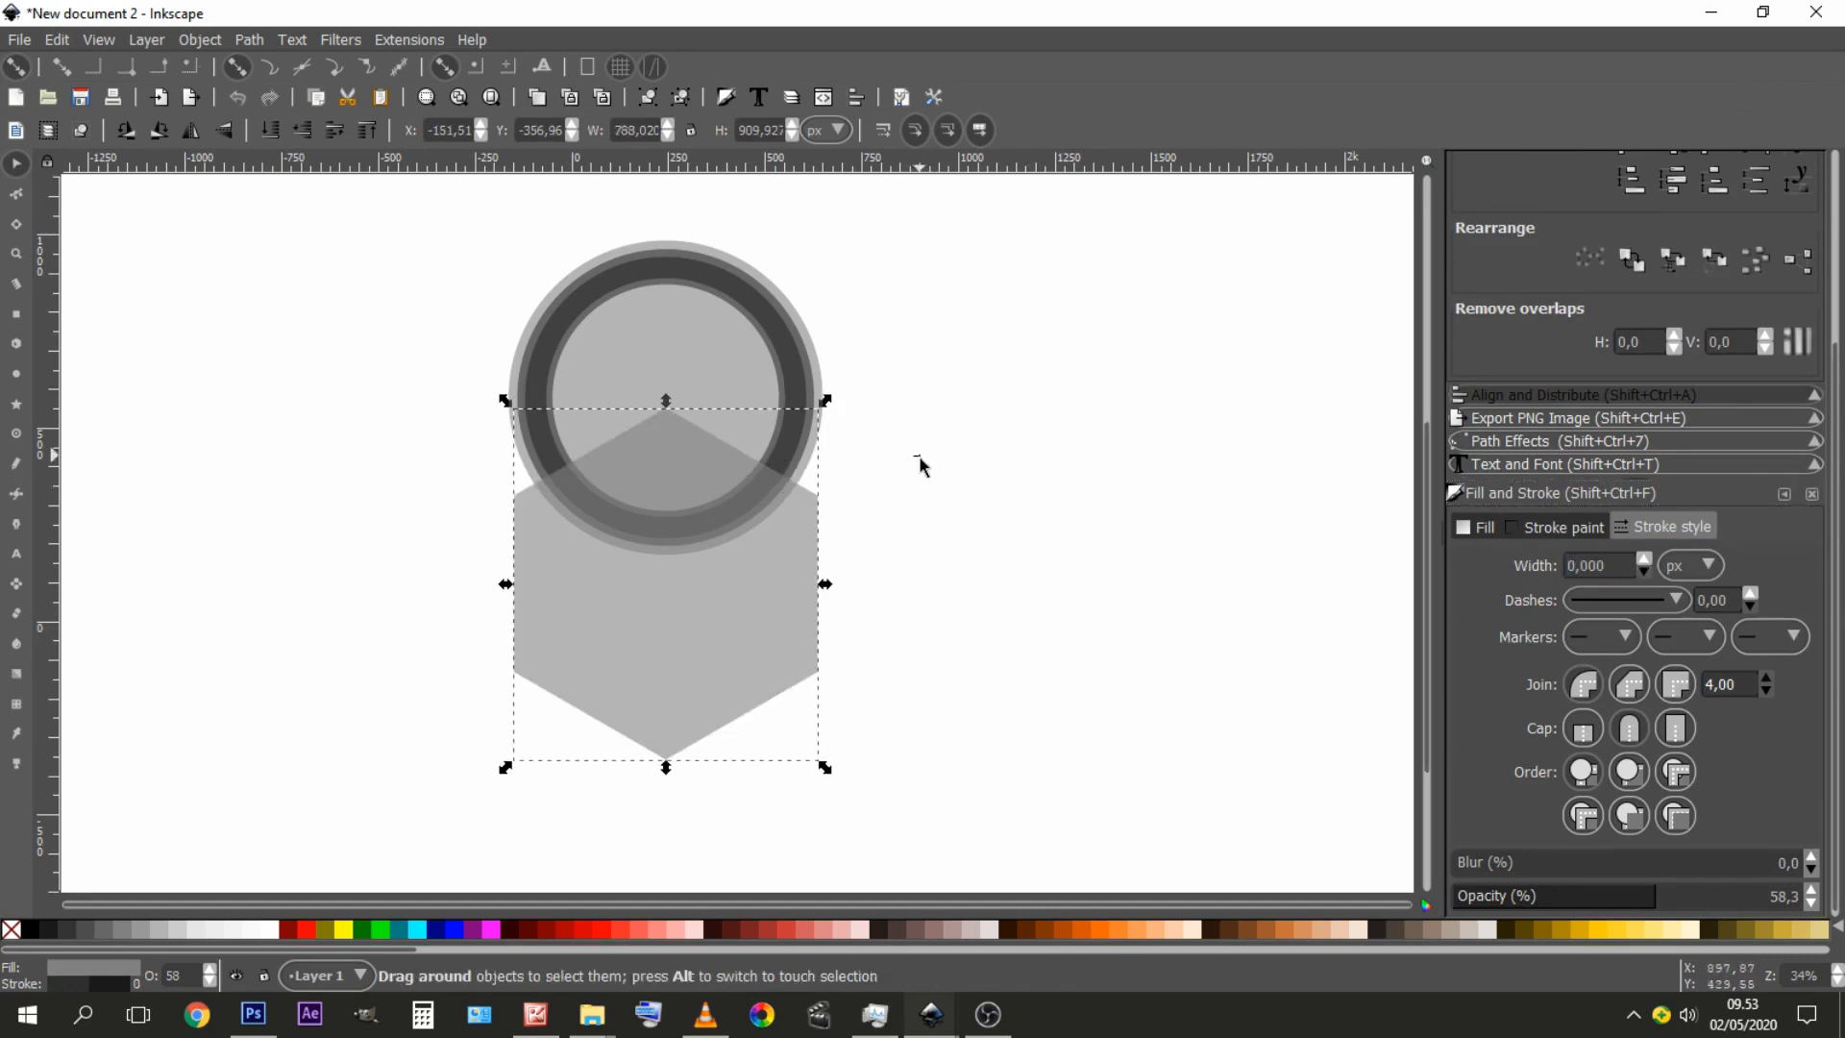
click(920, 466)
- Scale the hexagon up uniformly around its centre to about 871 px wide
click(708, 602)
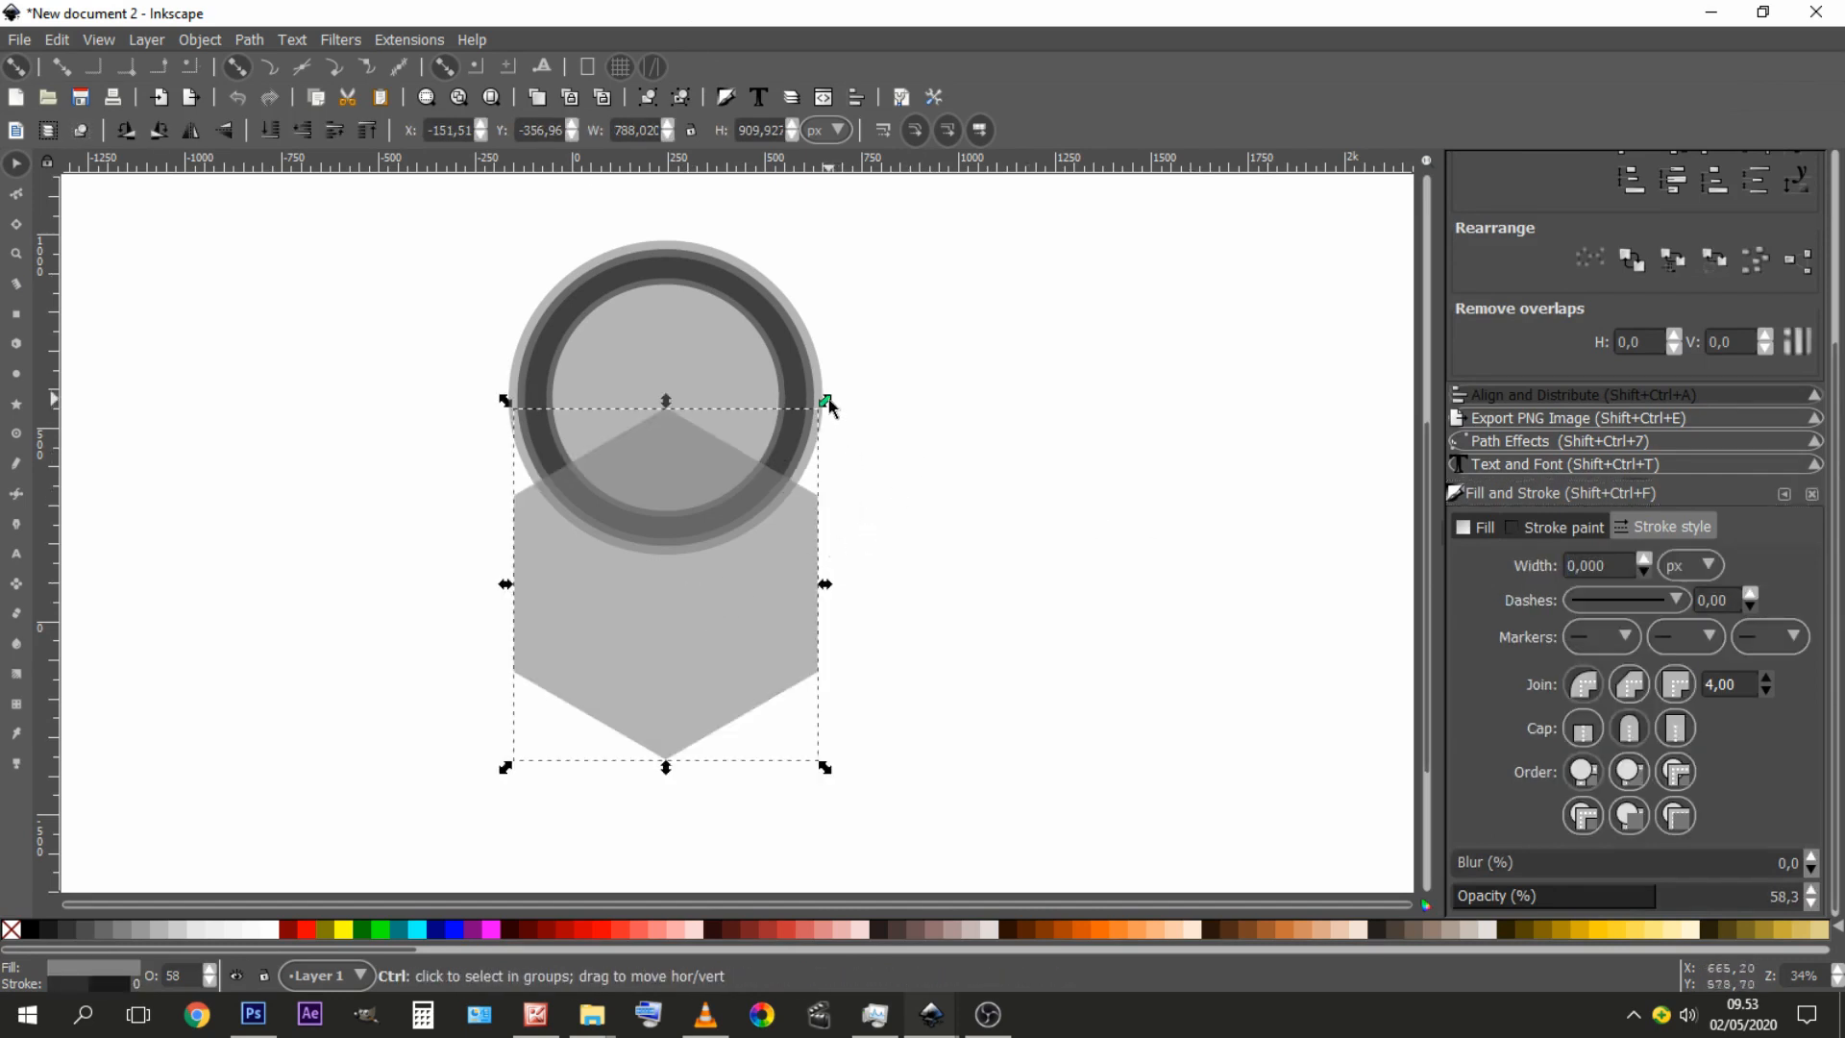
drag(830, 402, 851, 384)
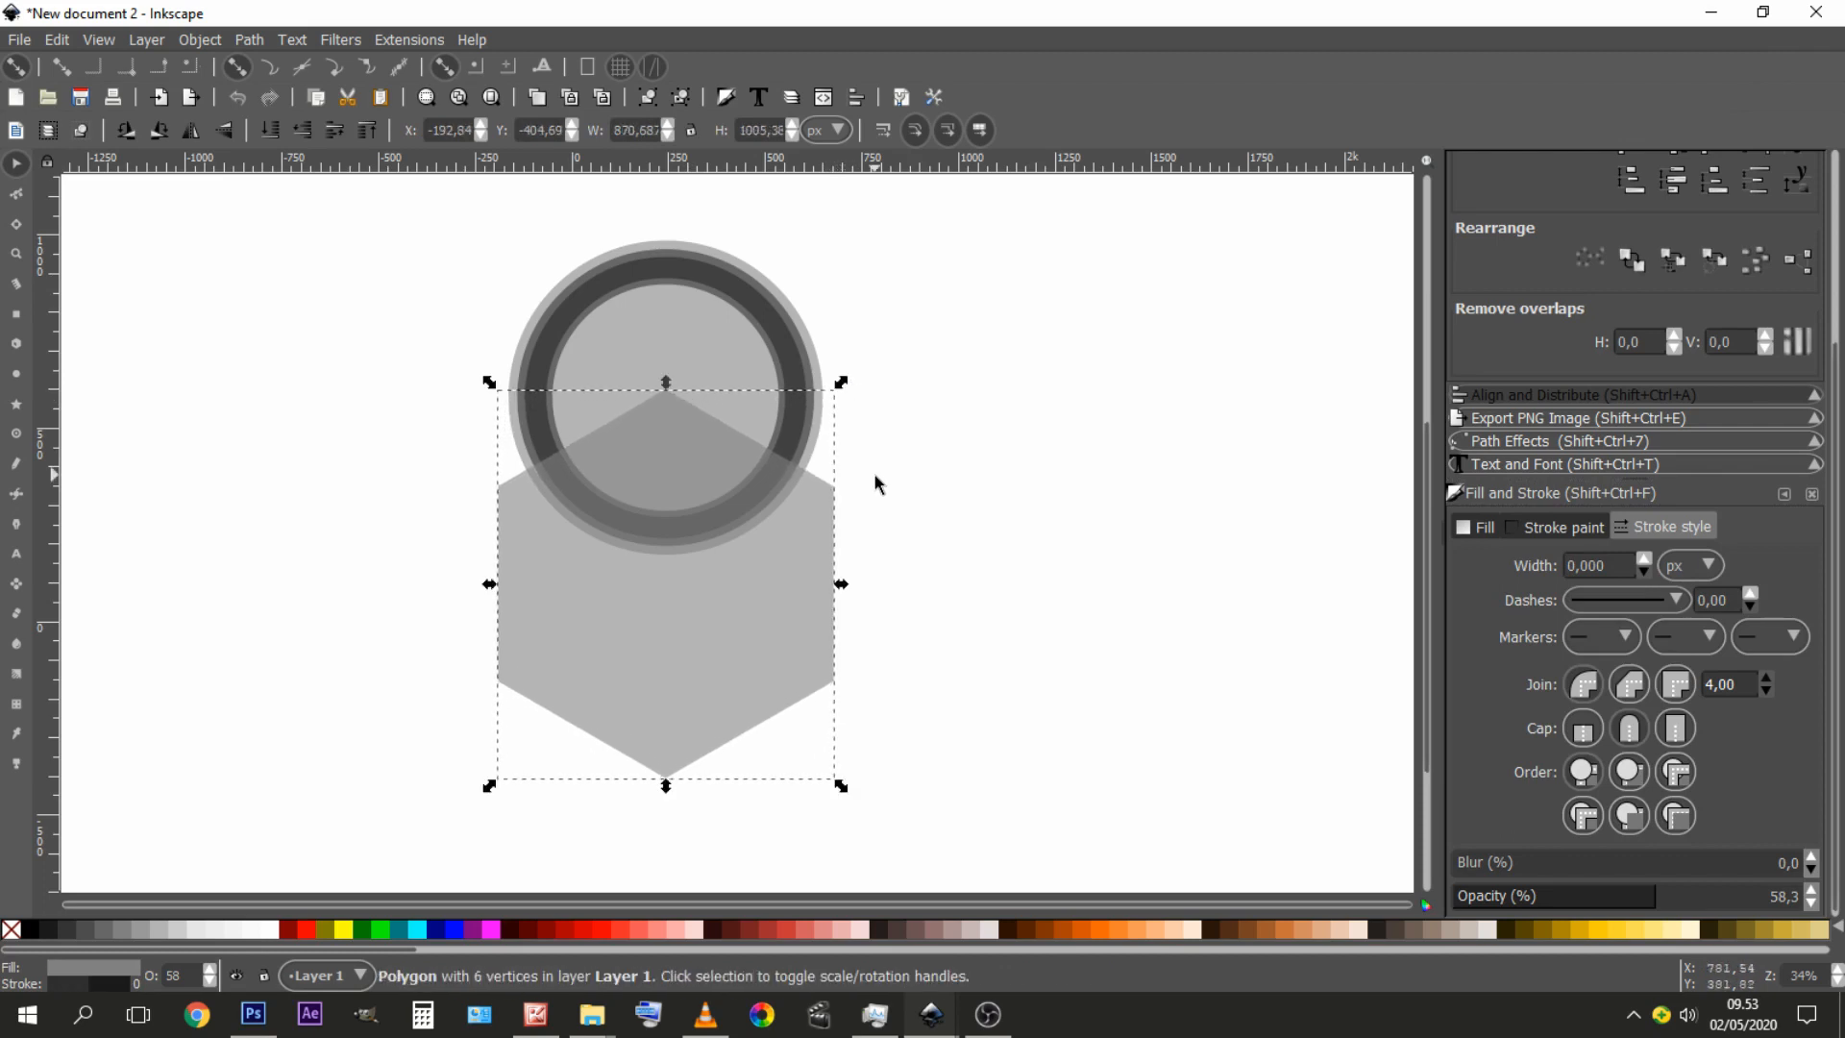
click(875, 480)
- Duplicate the hexagon and scale the copy down around its centre to about 762 px wide
click(738, 571)
key(ctrl+d)
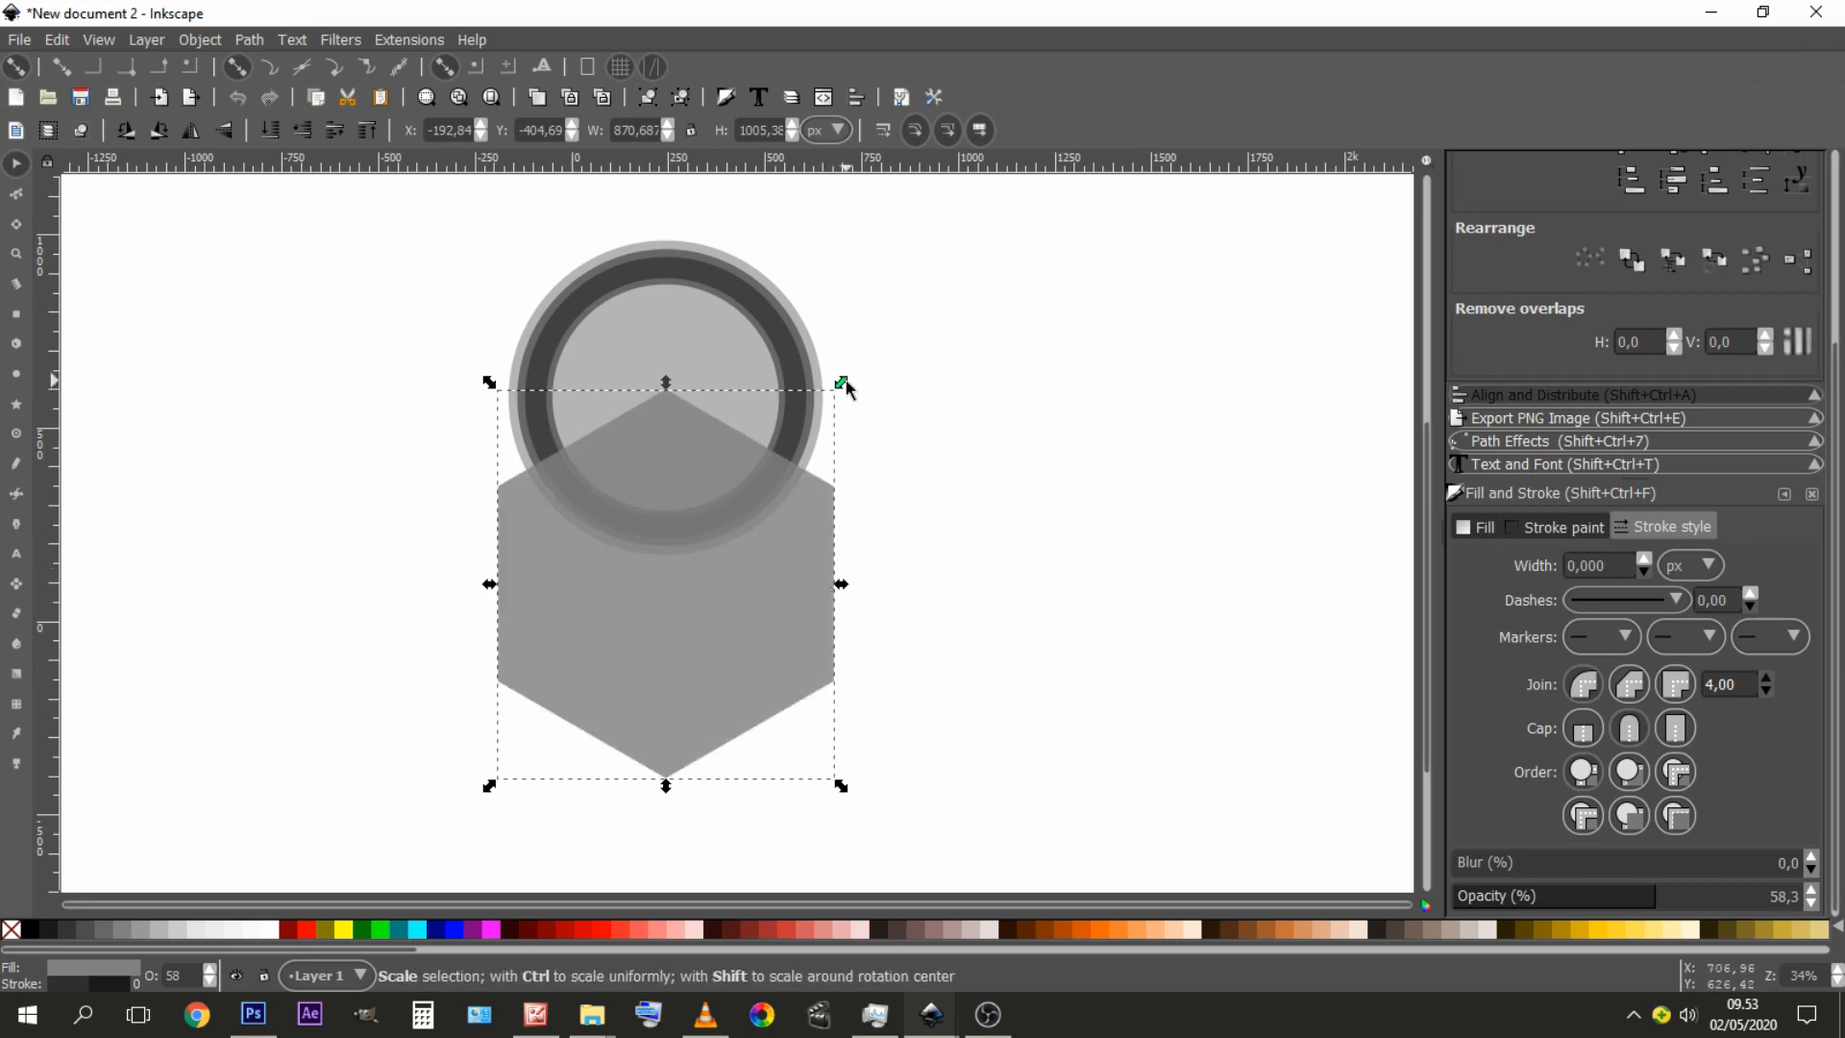
drag(842, 384, 832, 407)
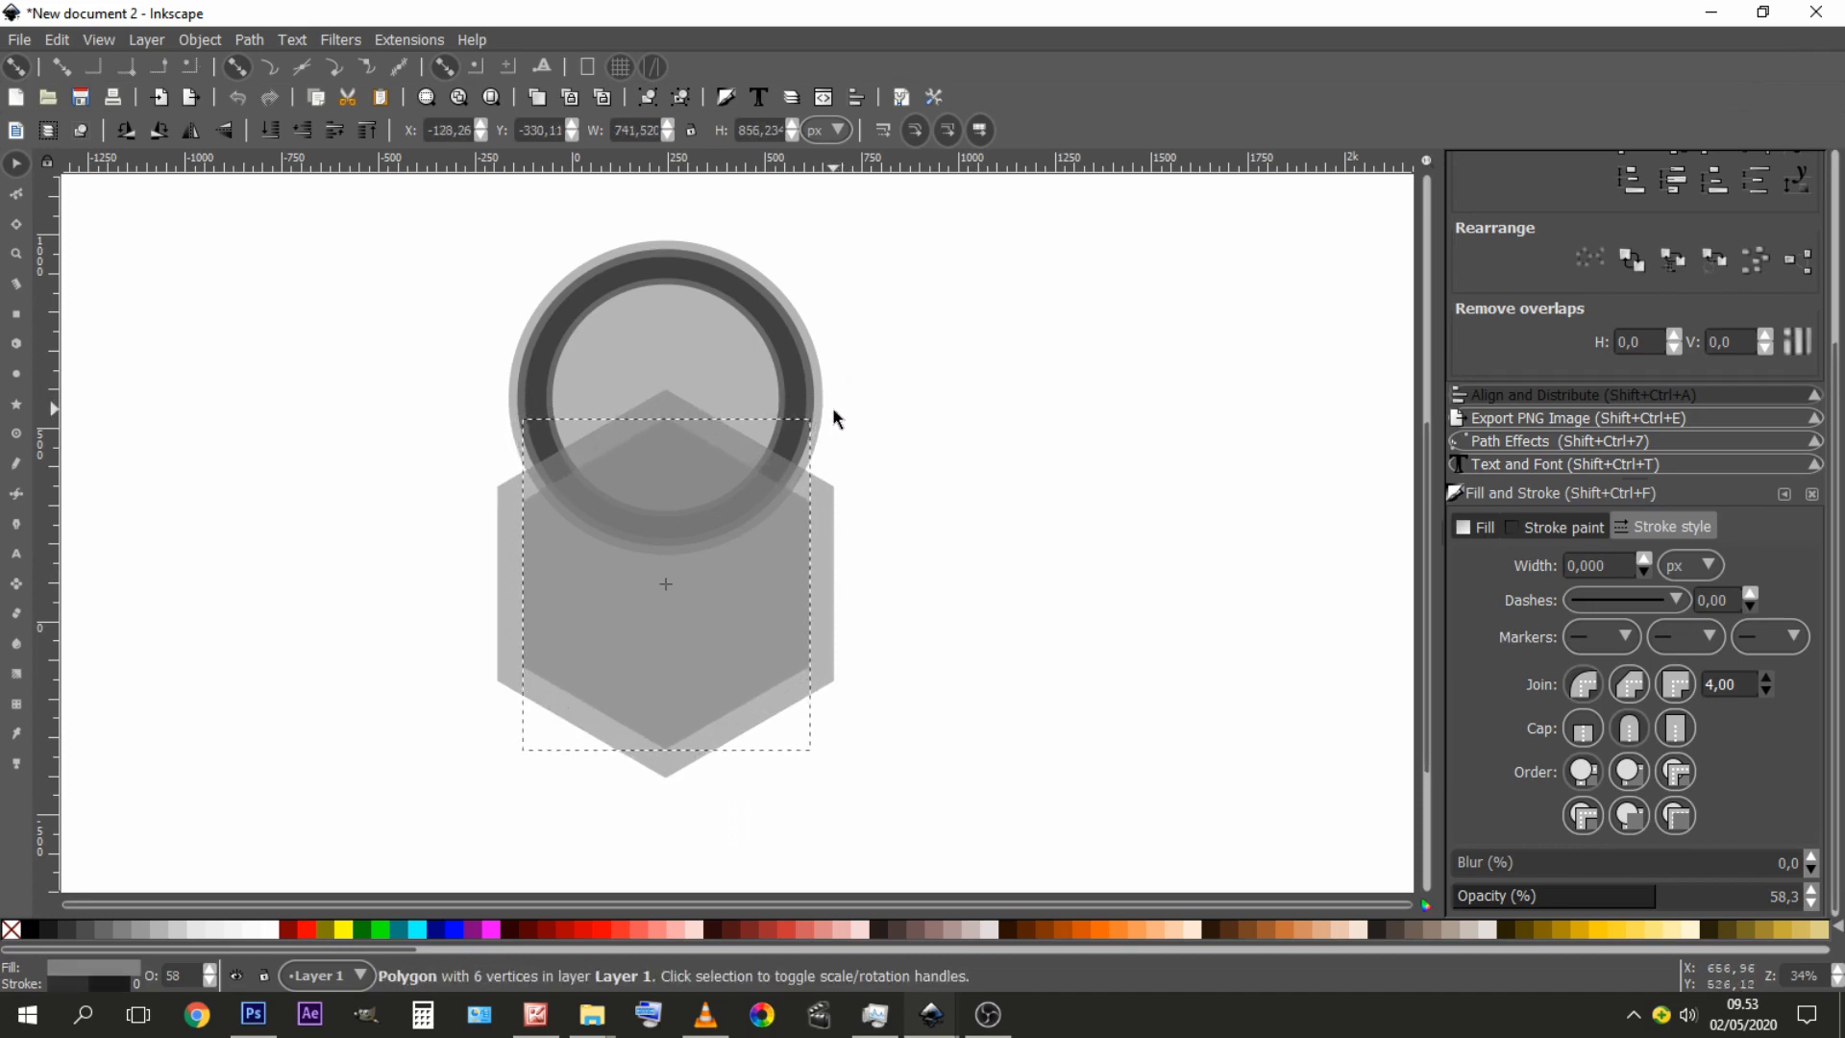
key(comma)
key(comma)
key(comma)
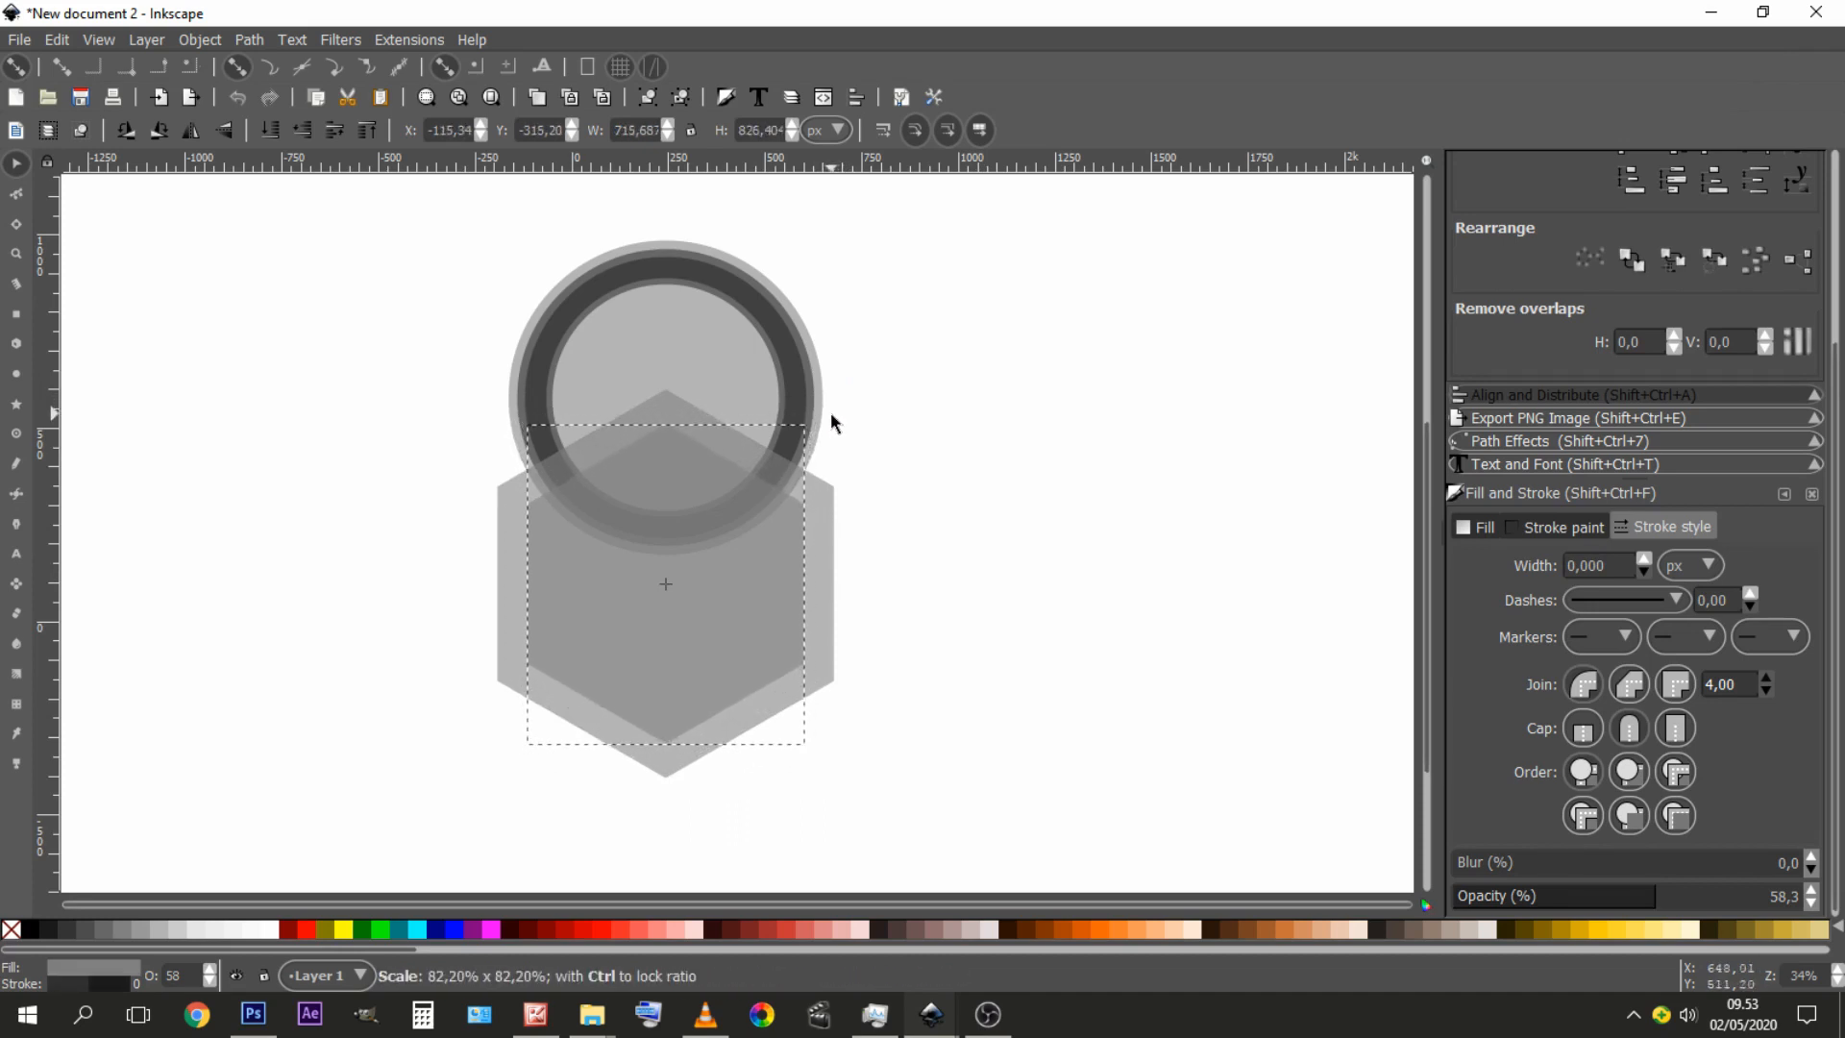
drag(834, 408, 837, 400)
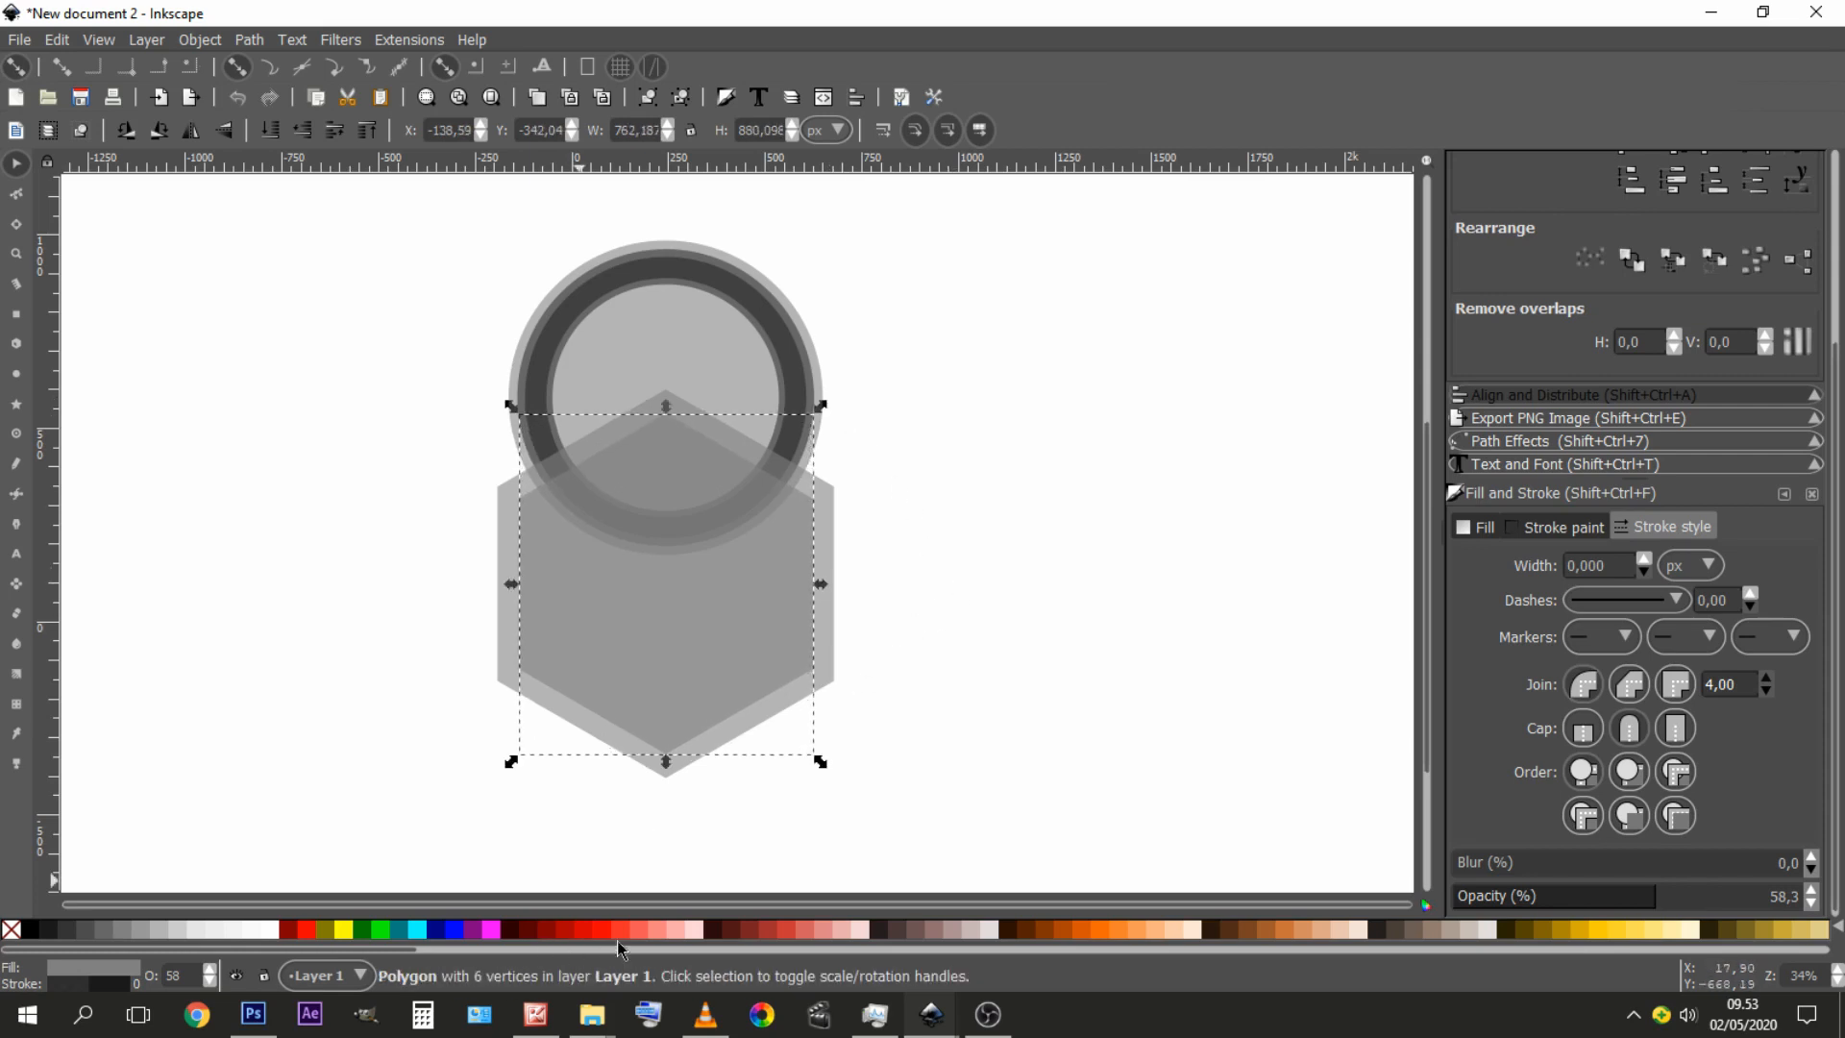
- Fill the smaller hexagon with light pink
click(687, 930)
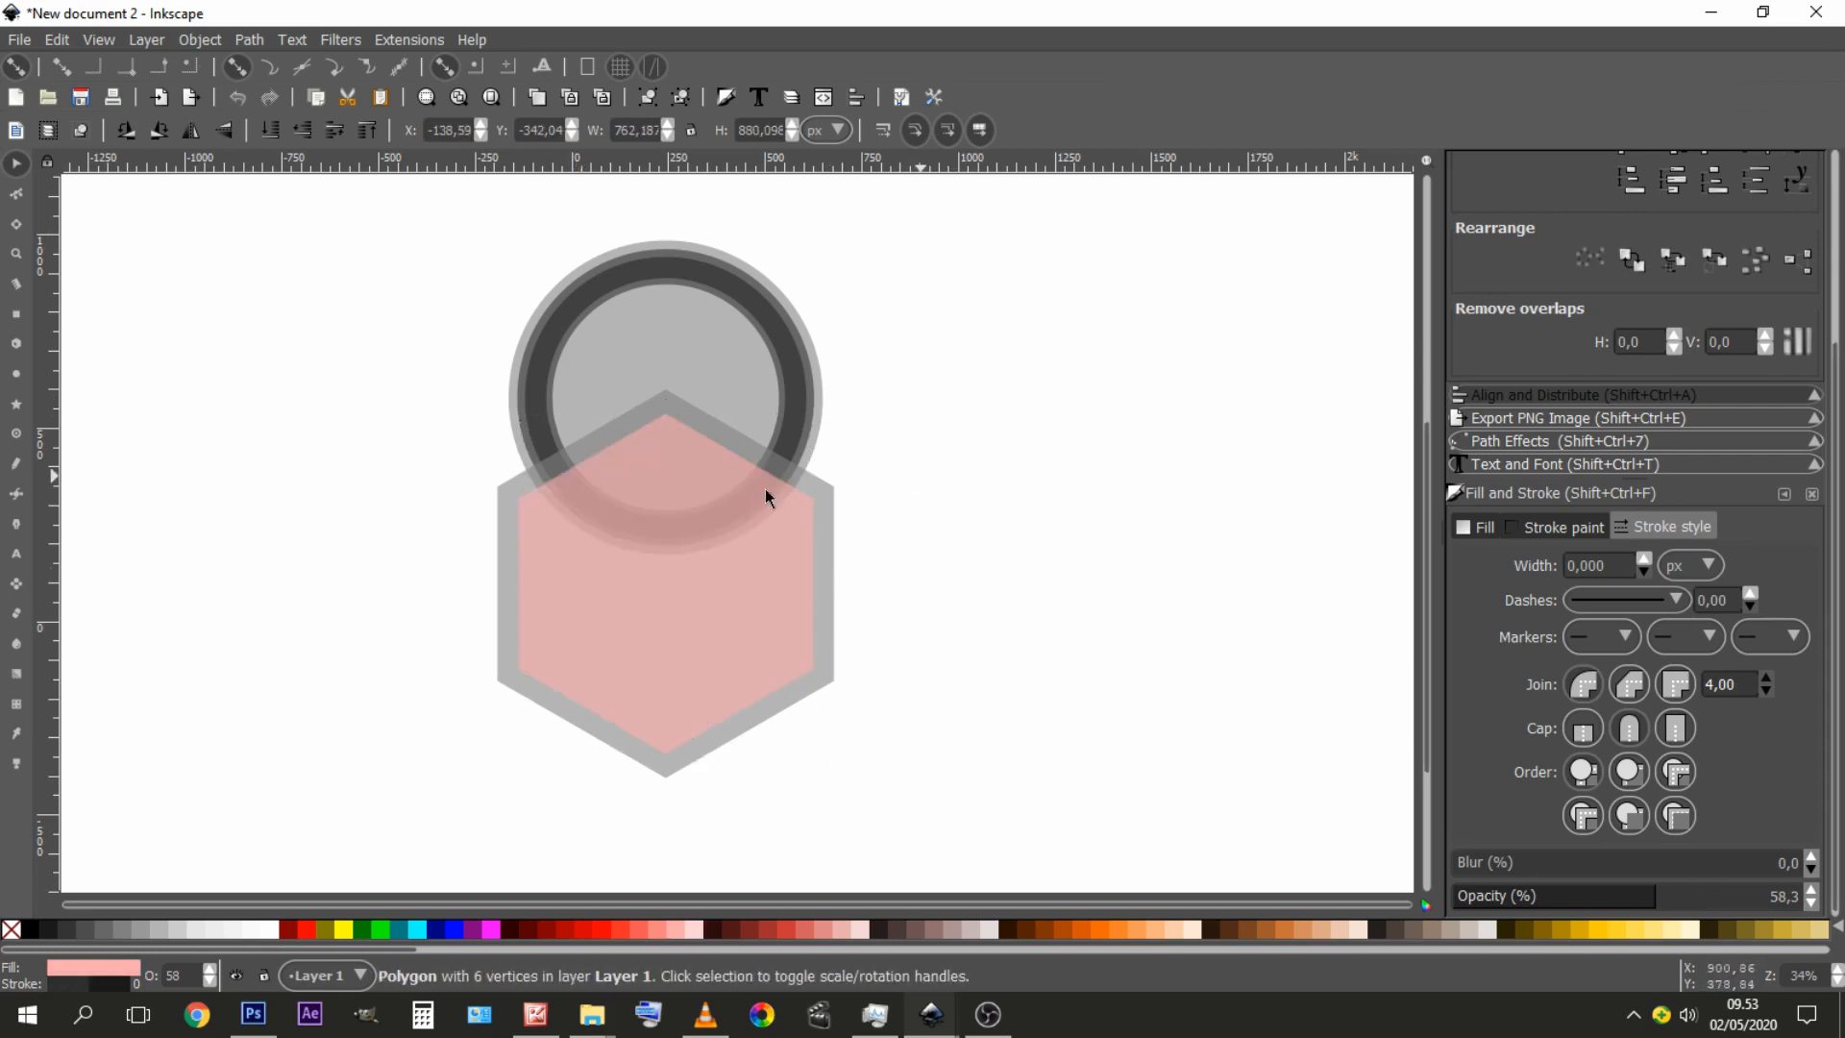
click(961, 418)
key(ctrl)
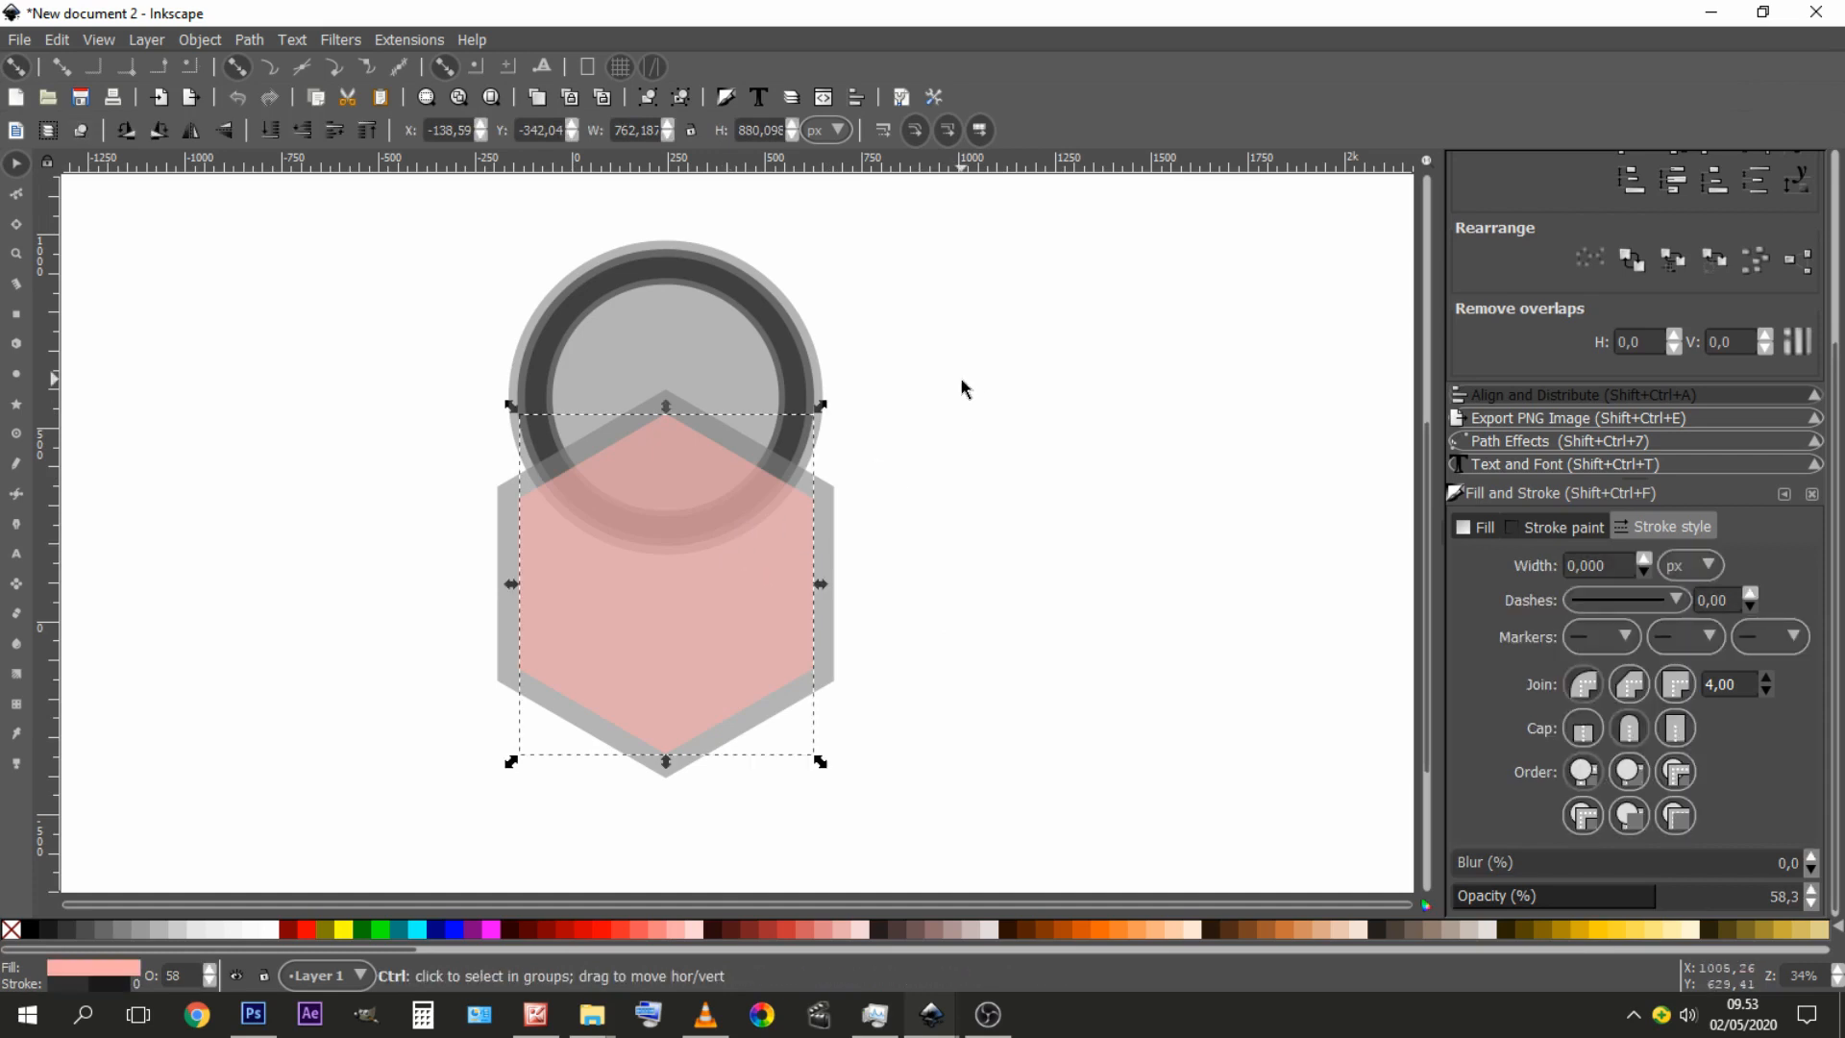
- Duplicate the pink hexagon, scale the copy down around its centre to about 726 px wide and recolour it pale greyish pink
key(ctrl+d)
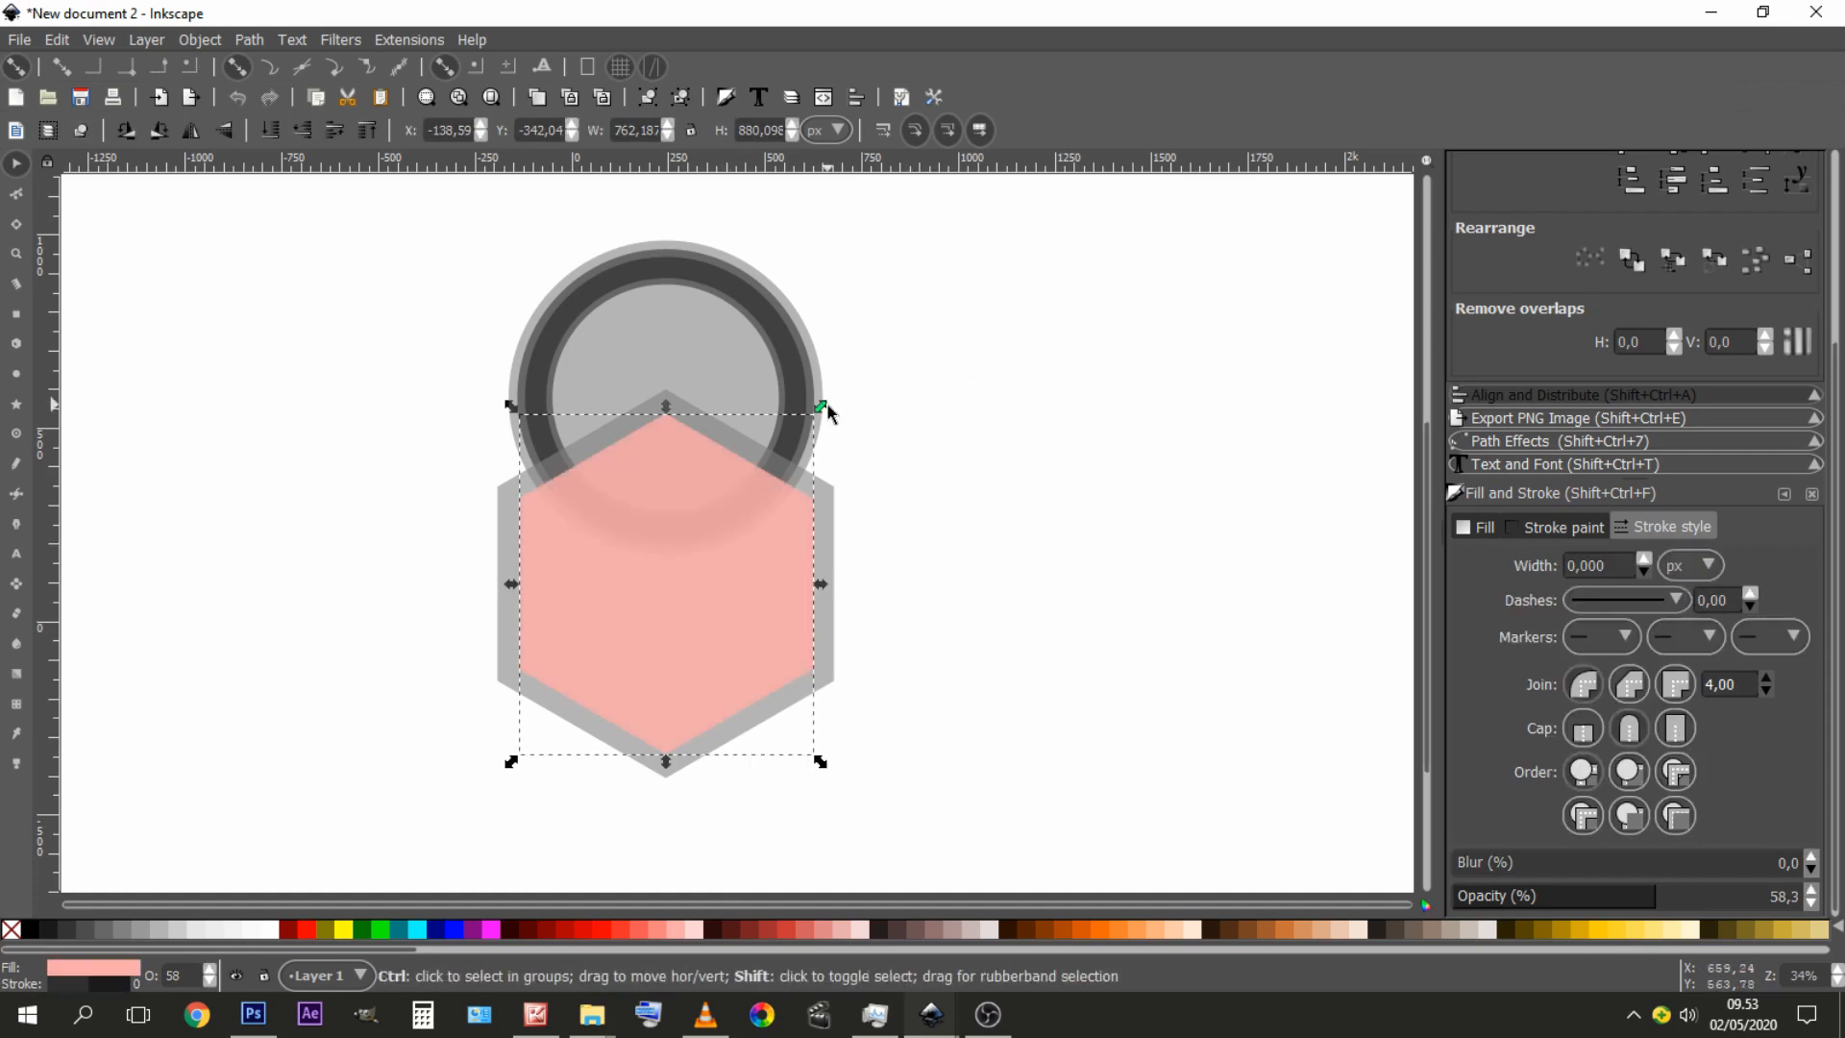
drag(824, 407, 822, 411)
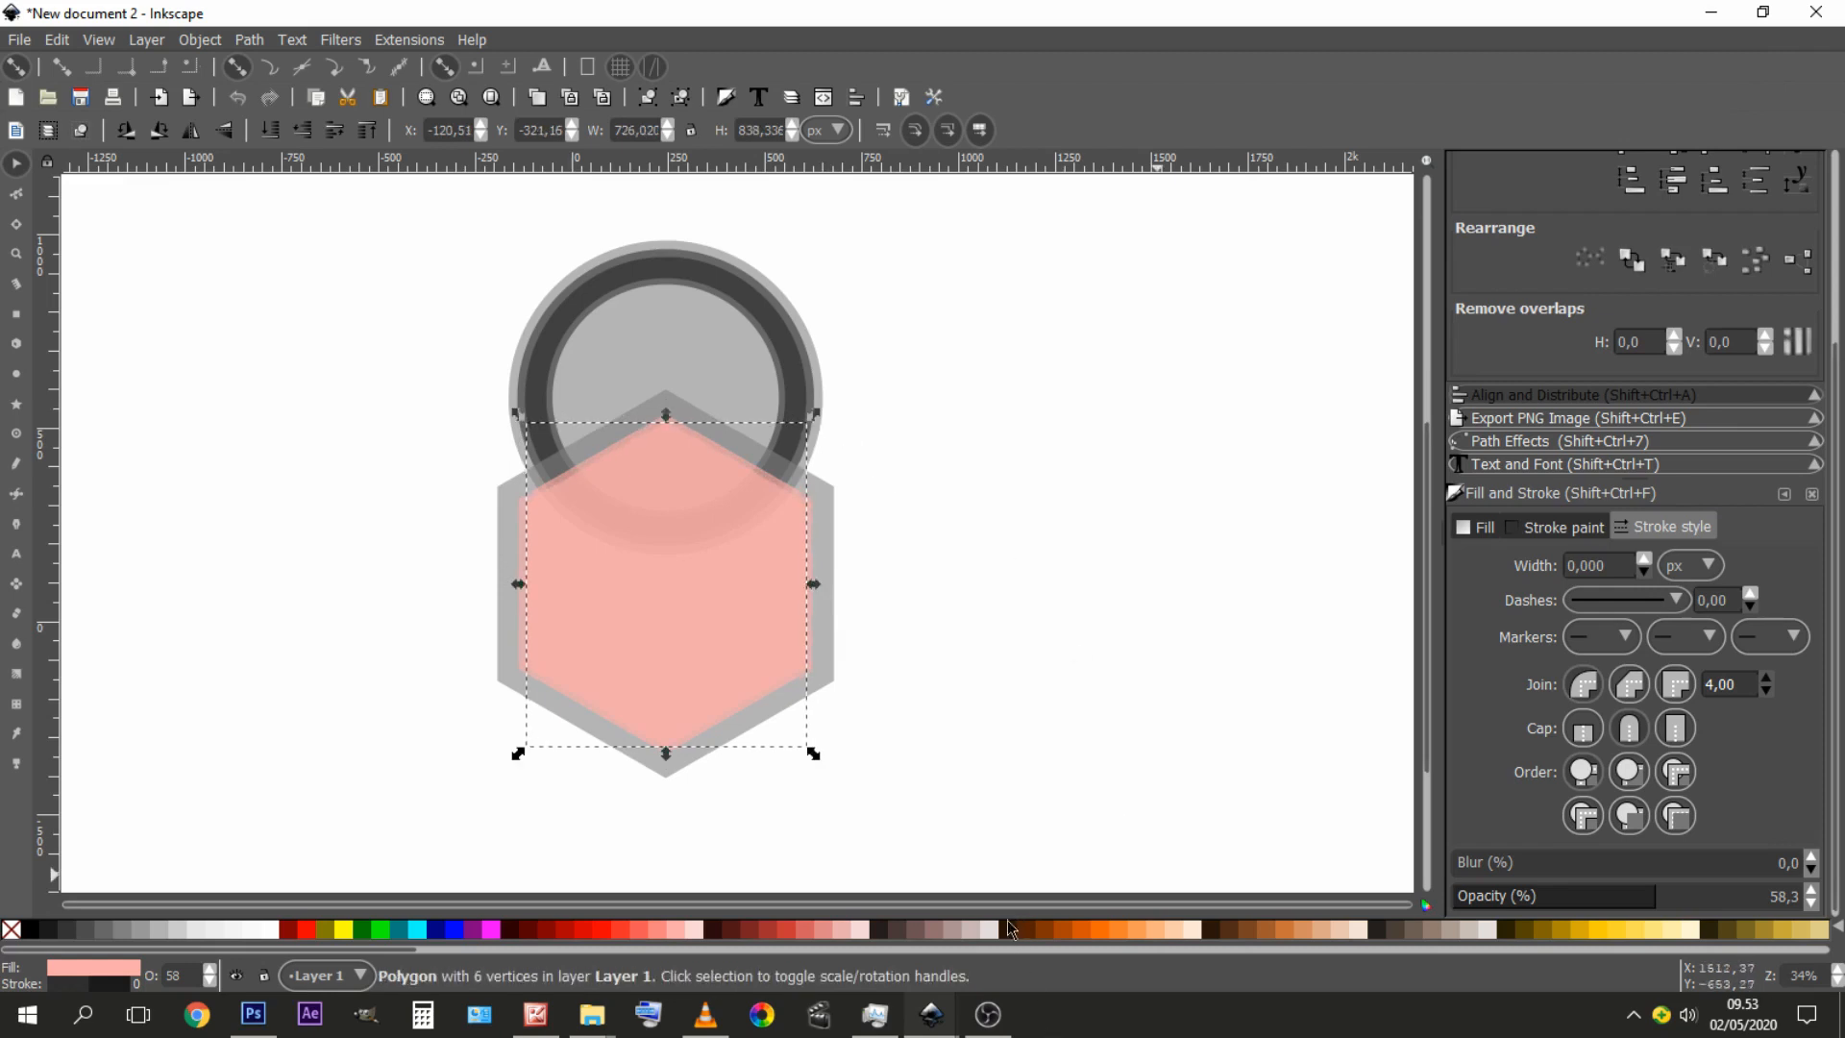
click(953, 517)
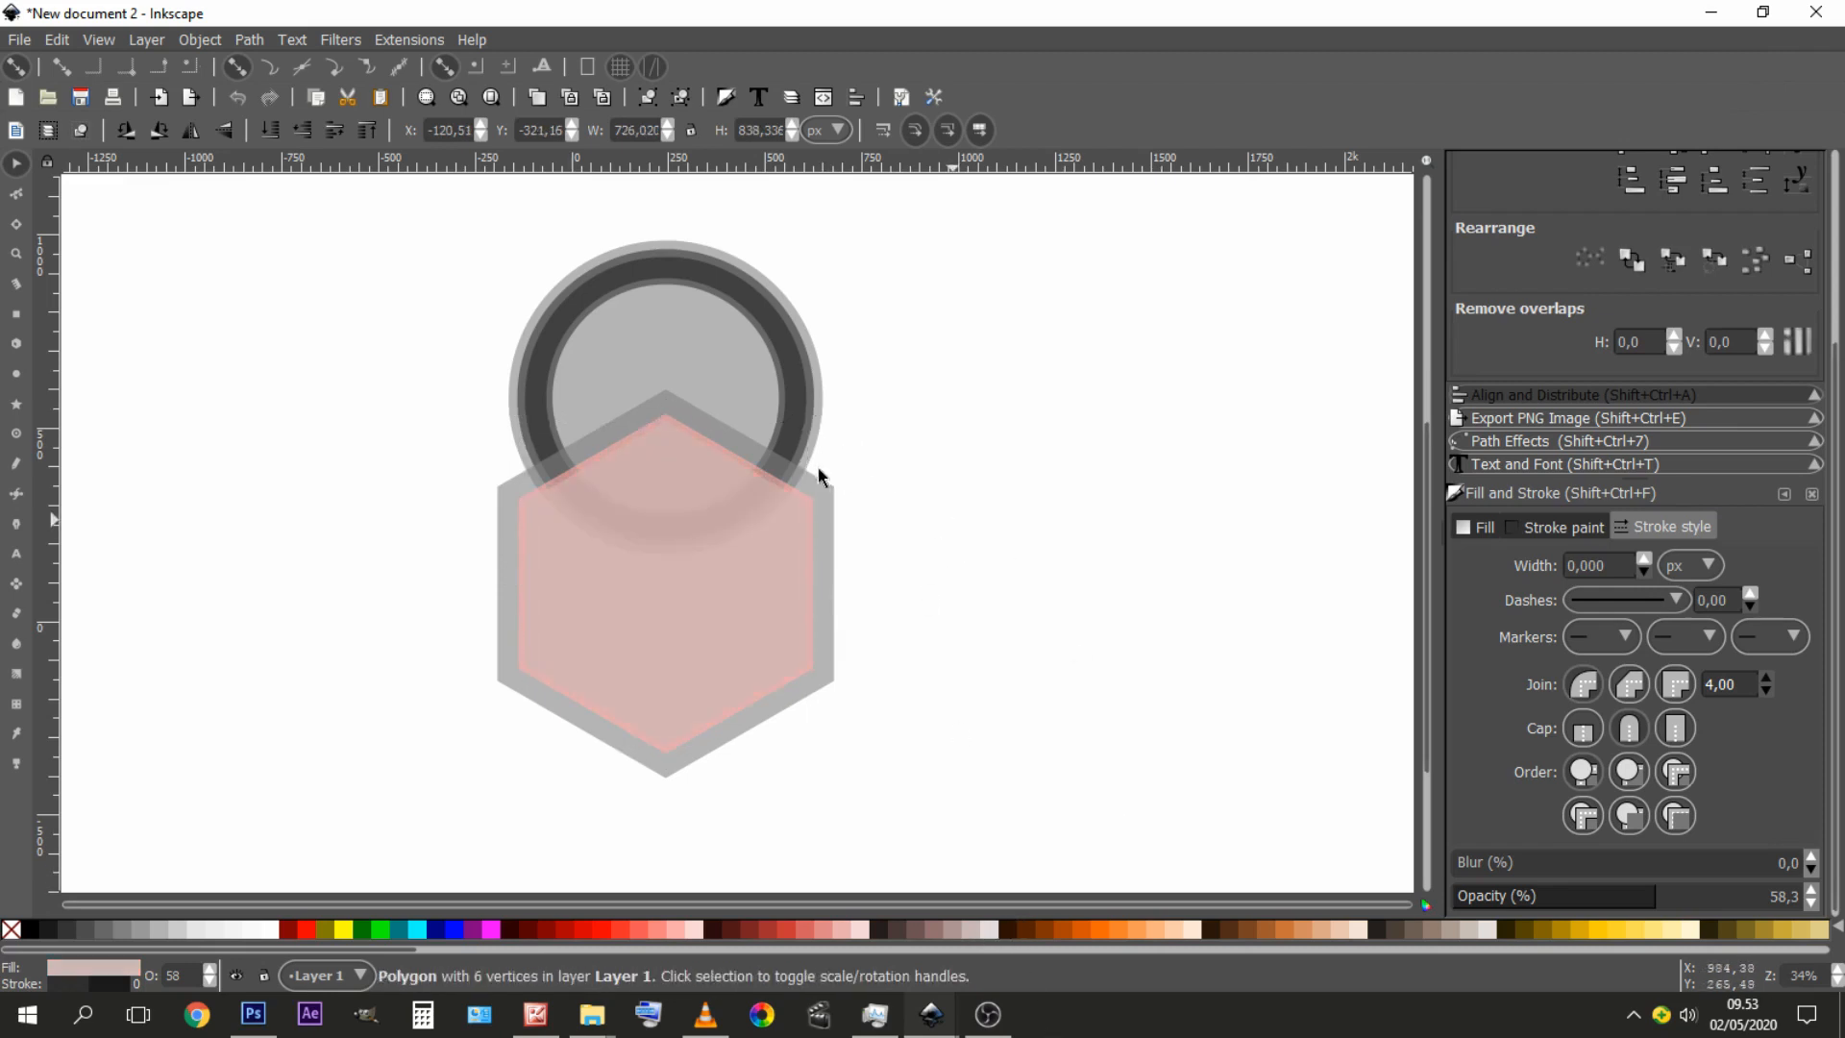
drag(815, 467, 791, 485)
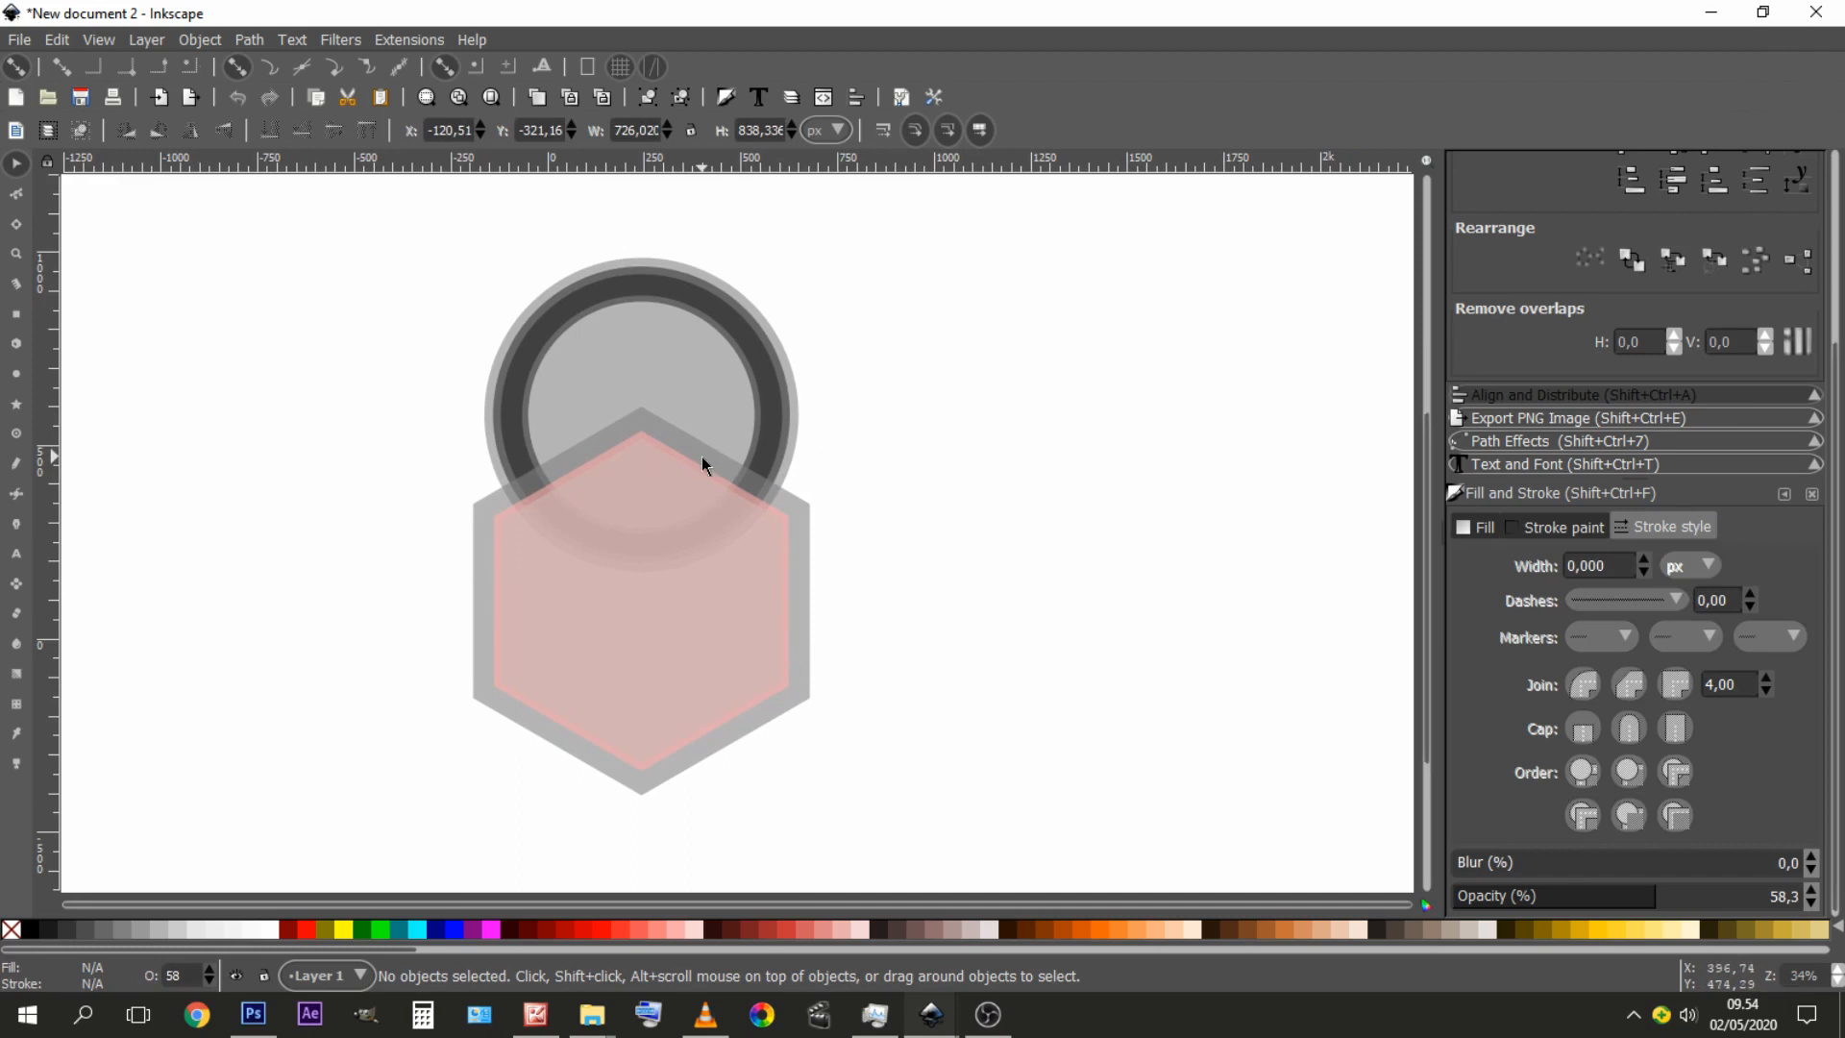
key(plus)
drag(713, 413, 720, 482)
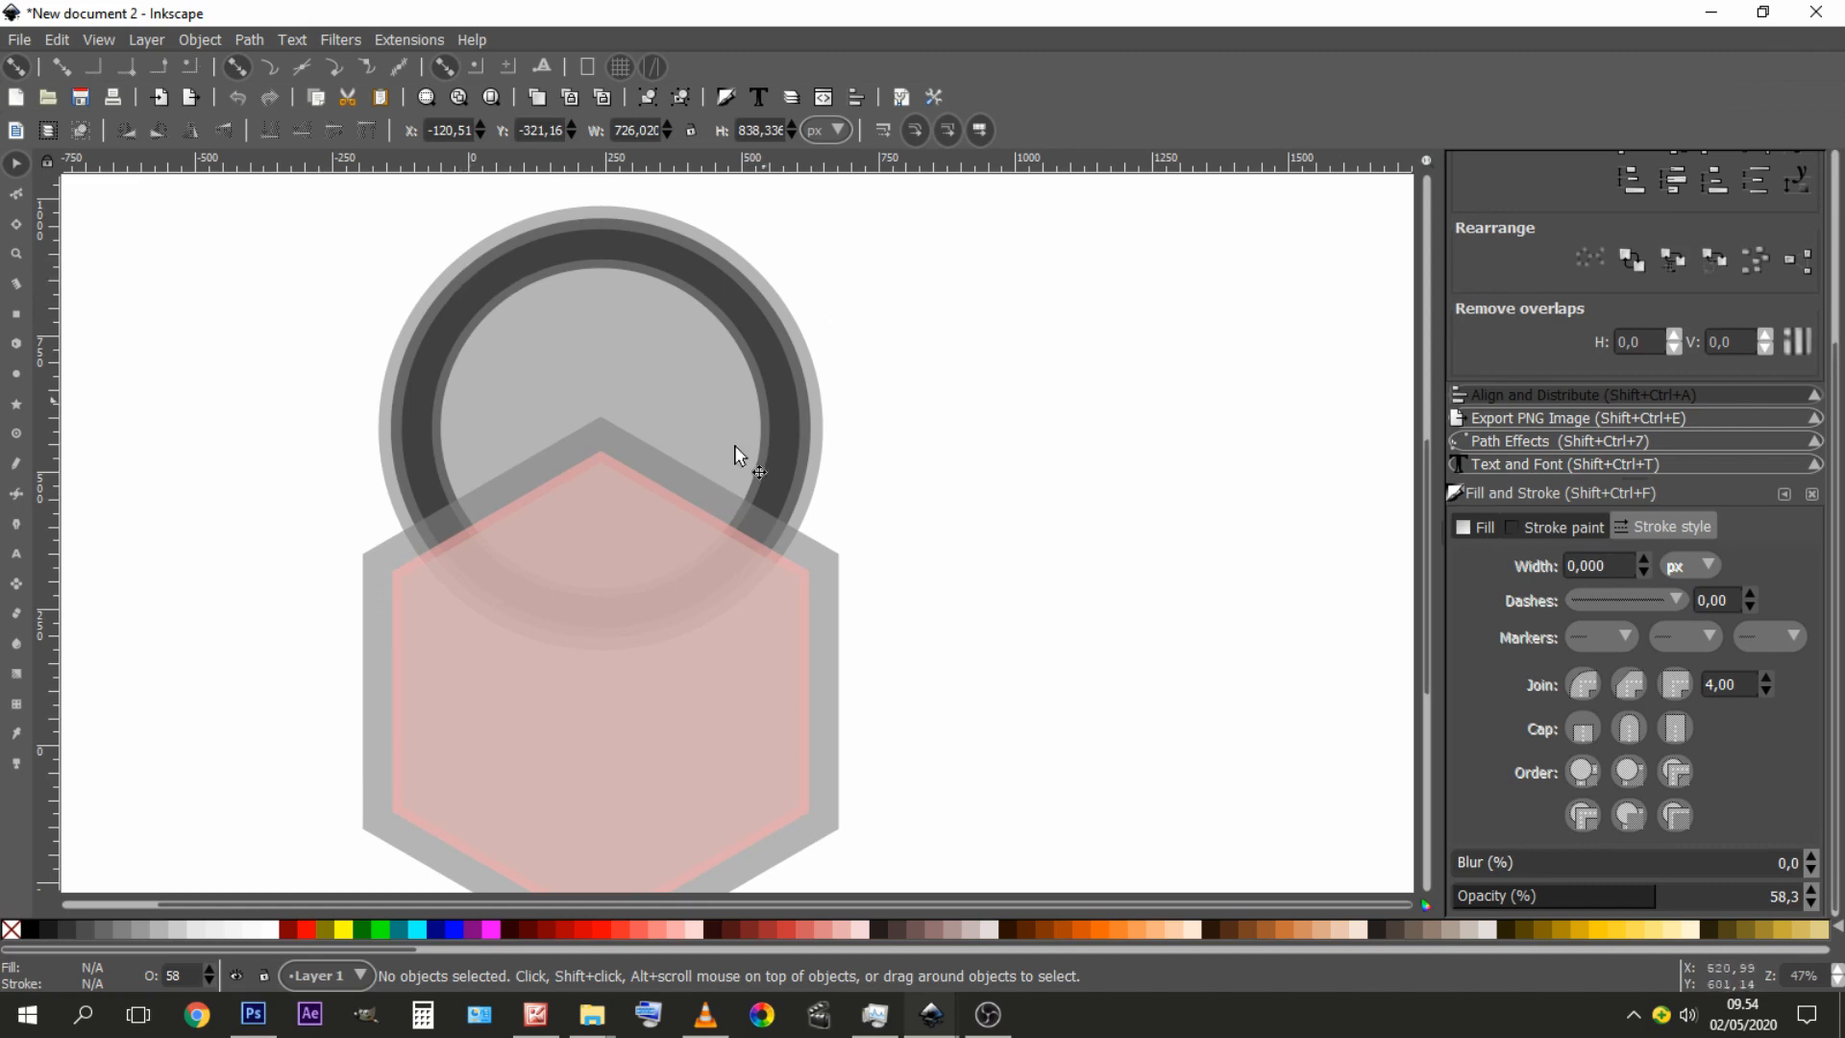
drag(725, 602, 723, 589)
drag(679, 511, 674, 469)
drag(819, 465, 803, 491)
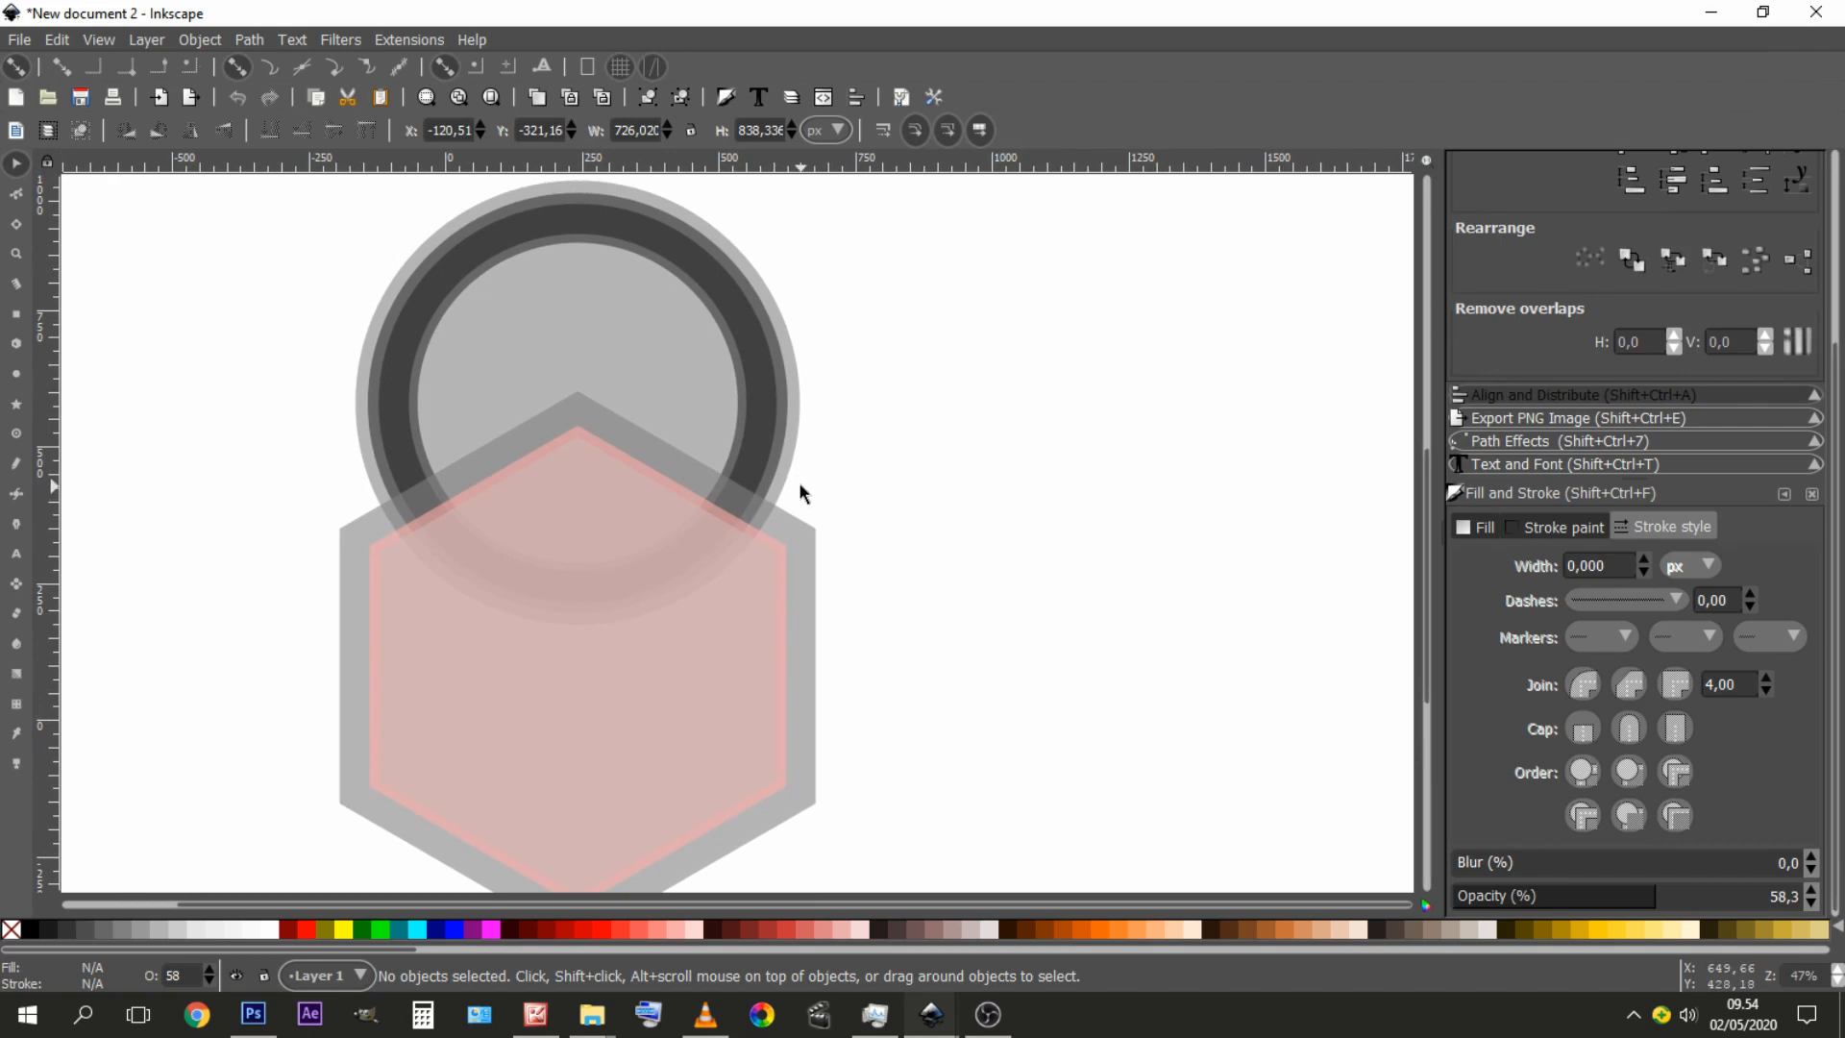
click(663, 447)
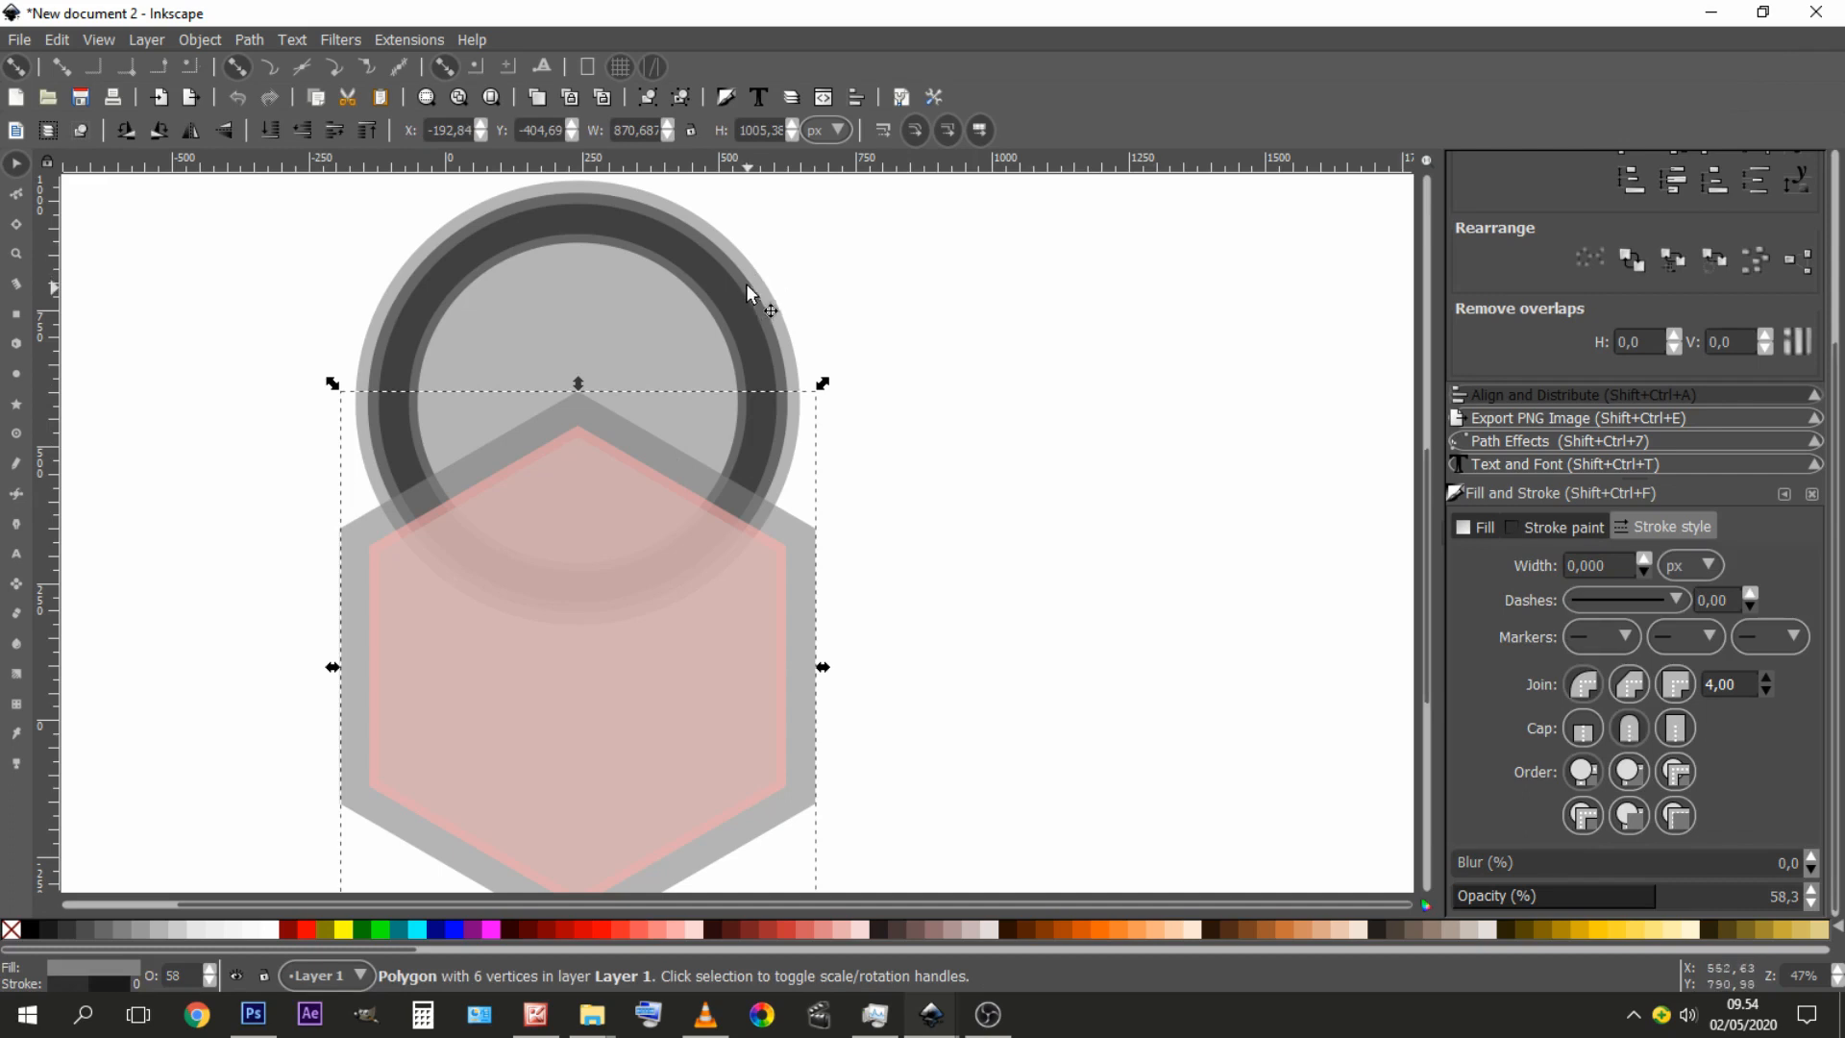
key(shift)
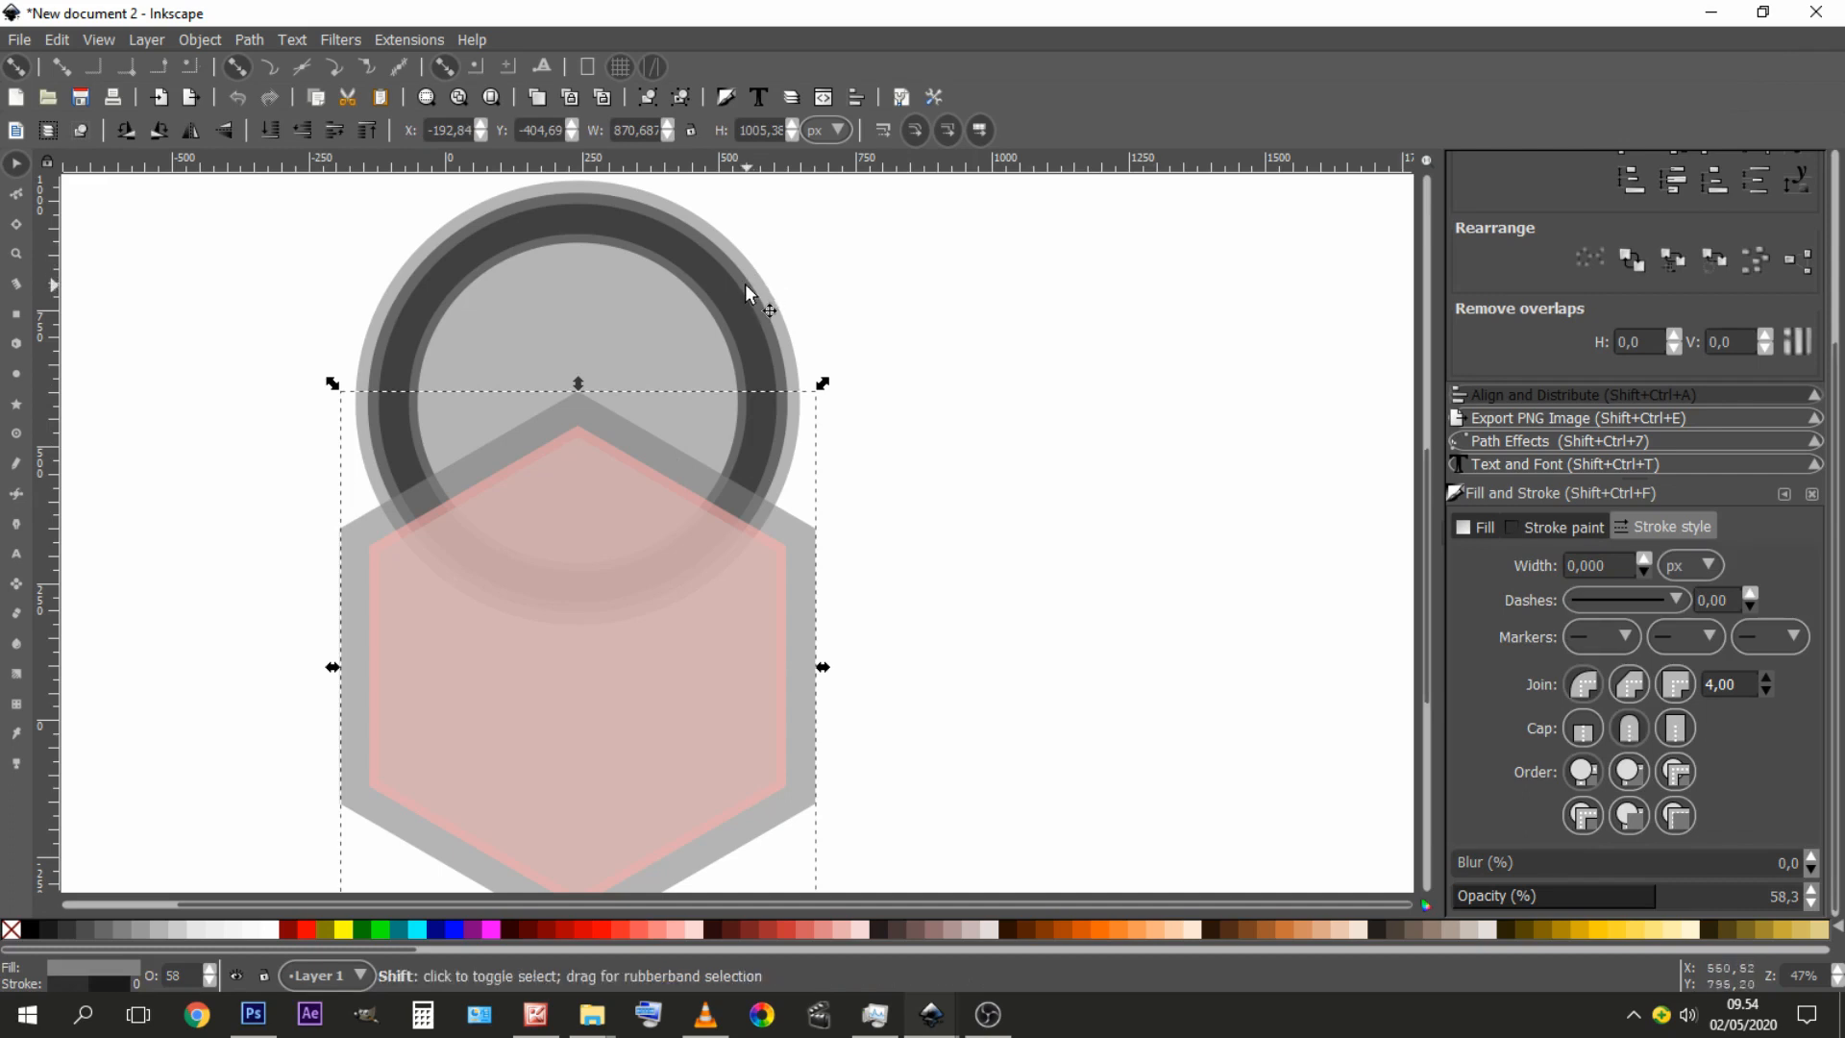
shift+click(746, 286)
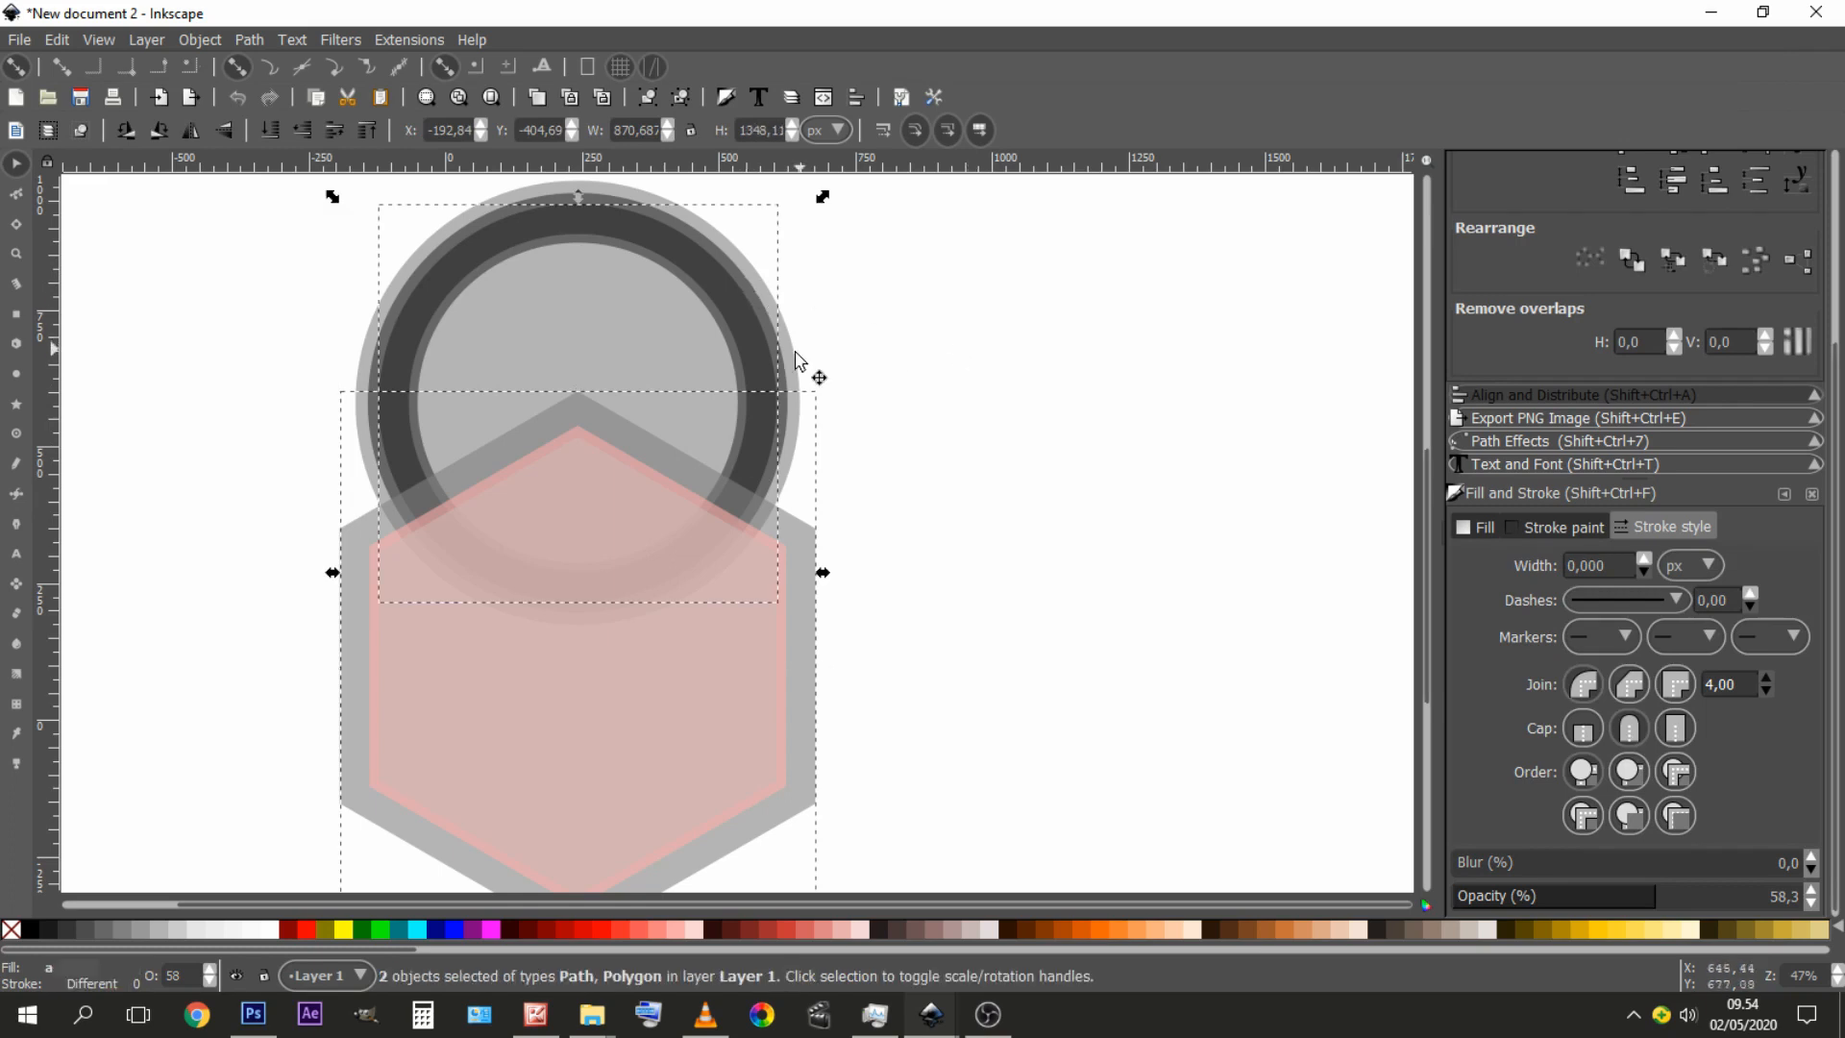
click(789, 382)
click(872, 357)
- Intersect the larger ring path with the outermost grey hexagon, keeping only their overlapping part
click(784, 376)
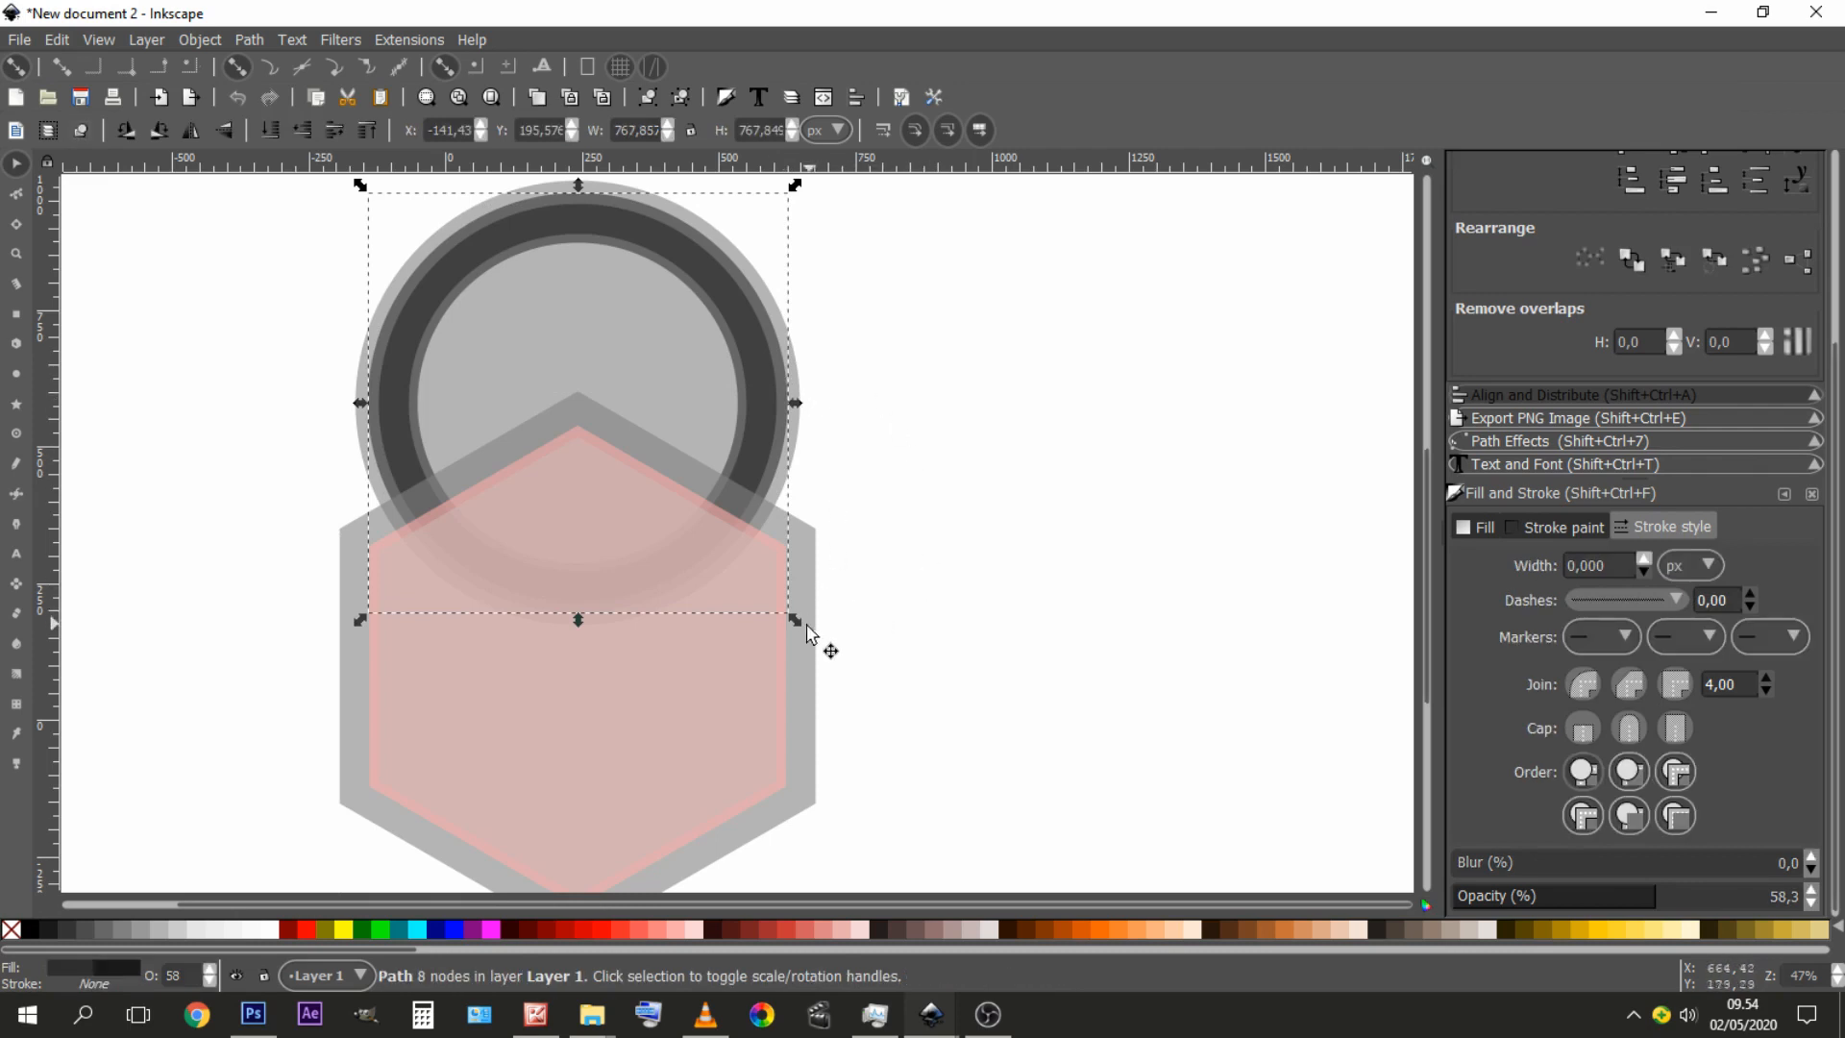
key(shift)
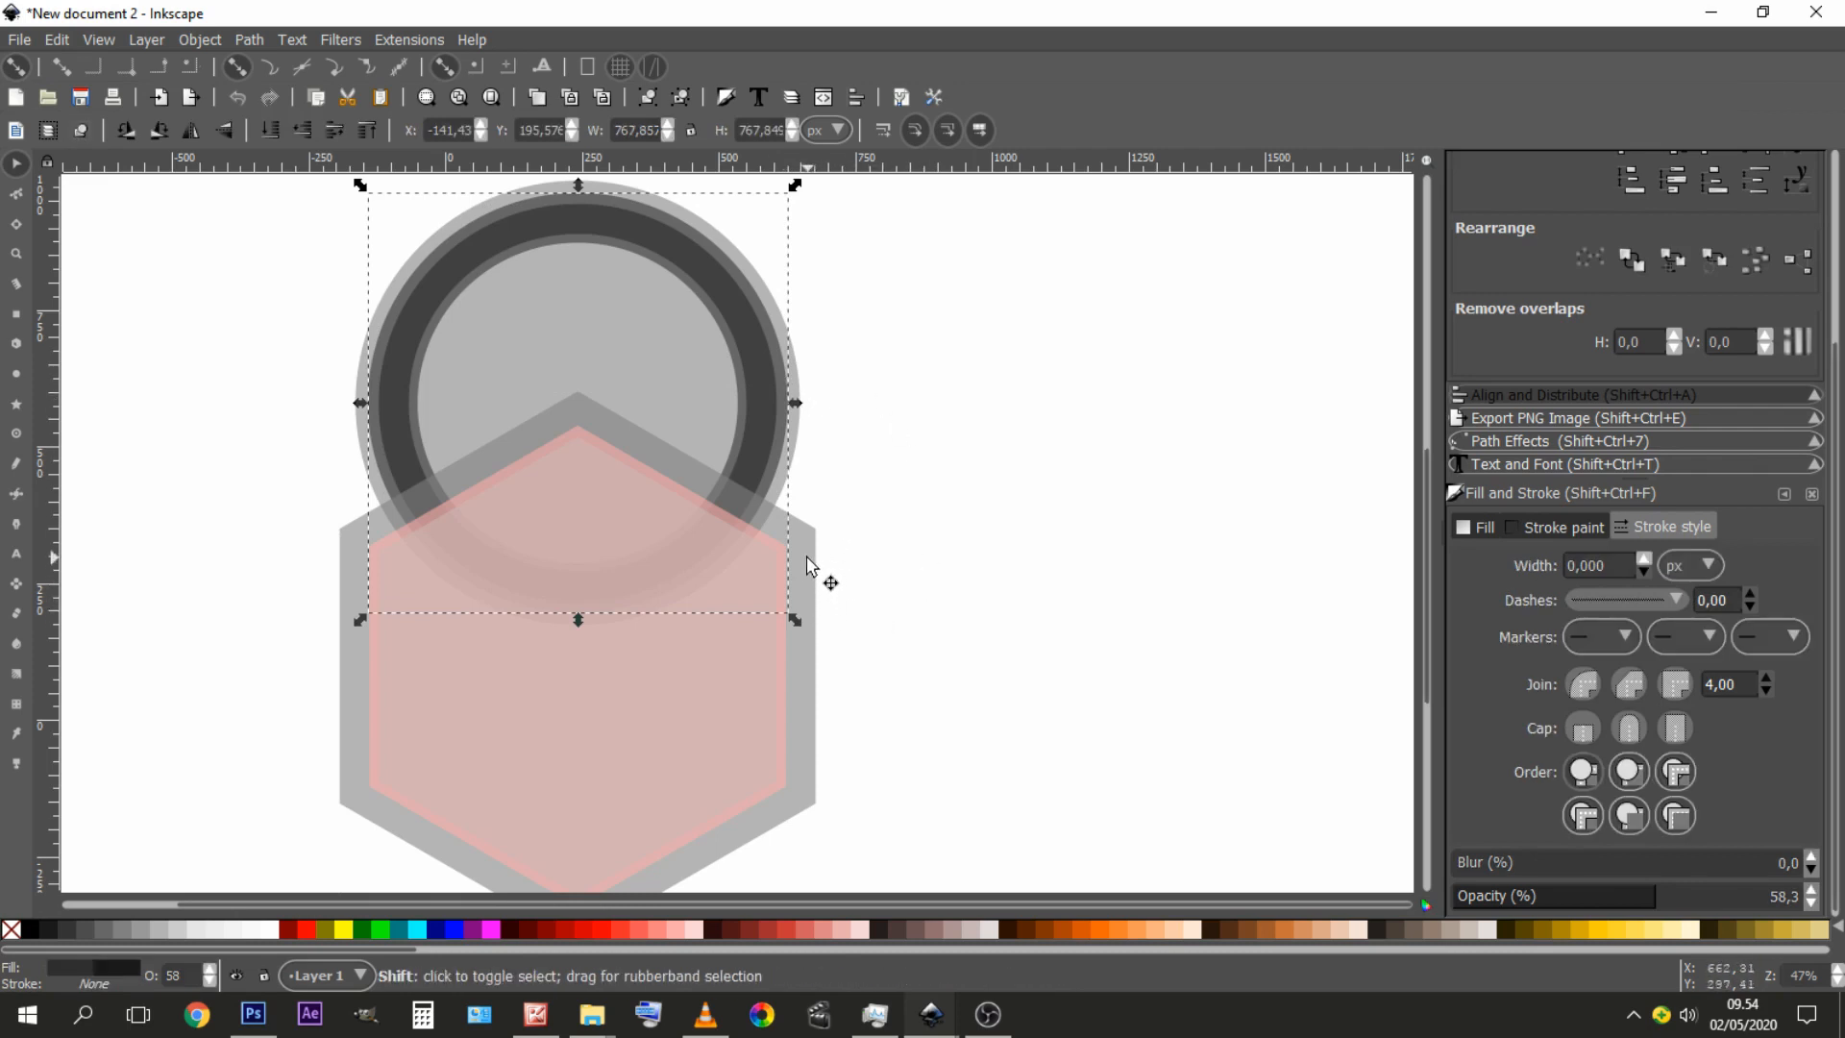
shift+click(807, 563)
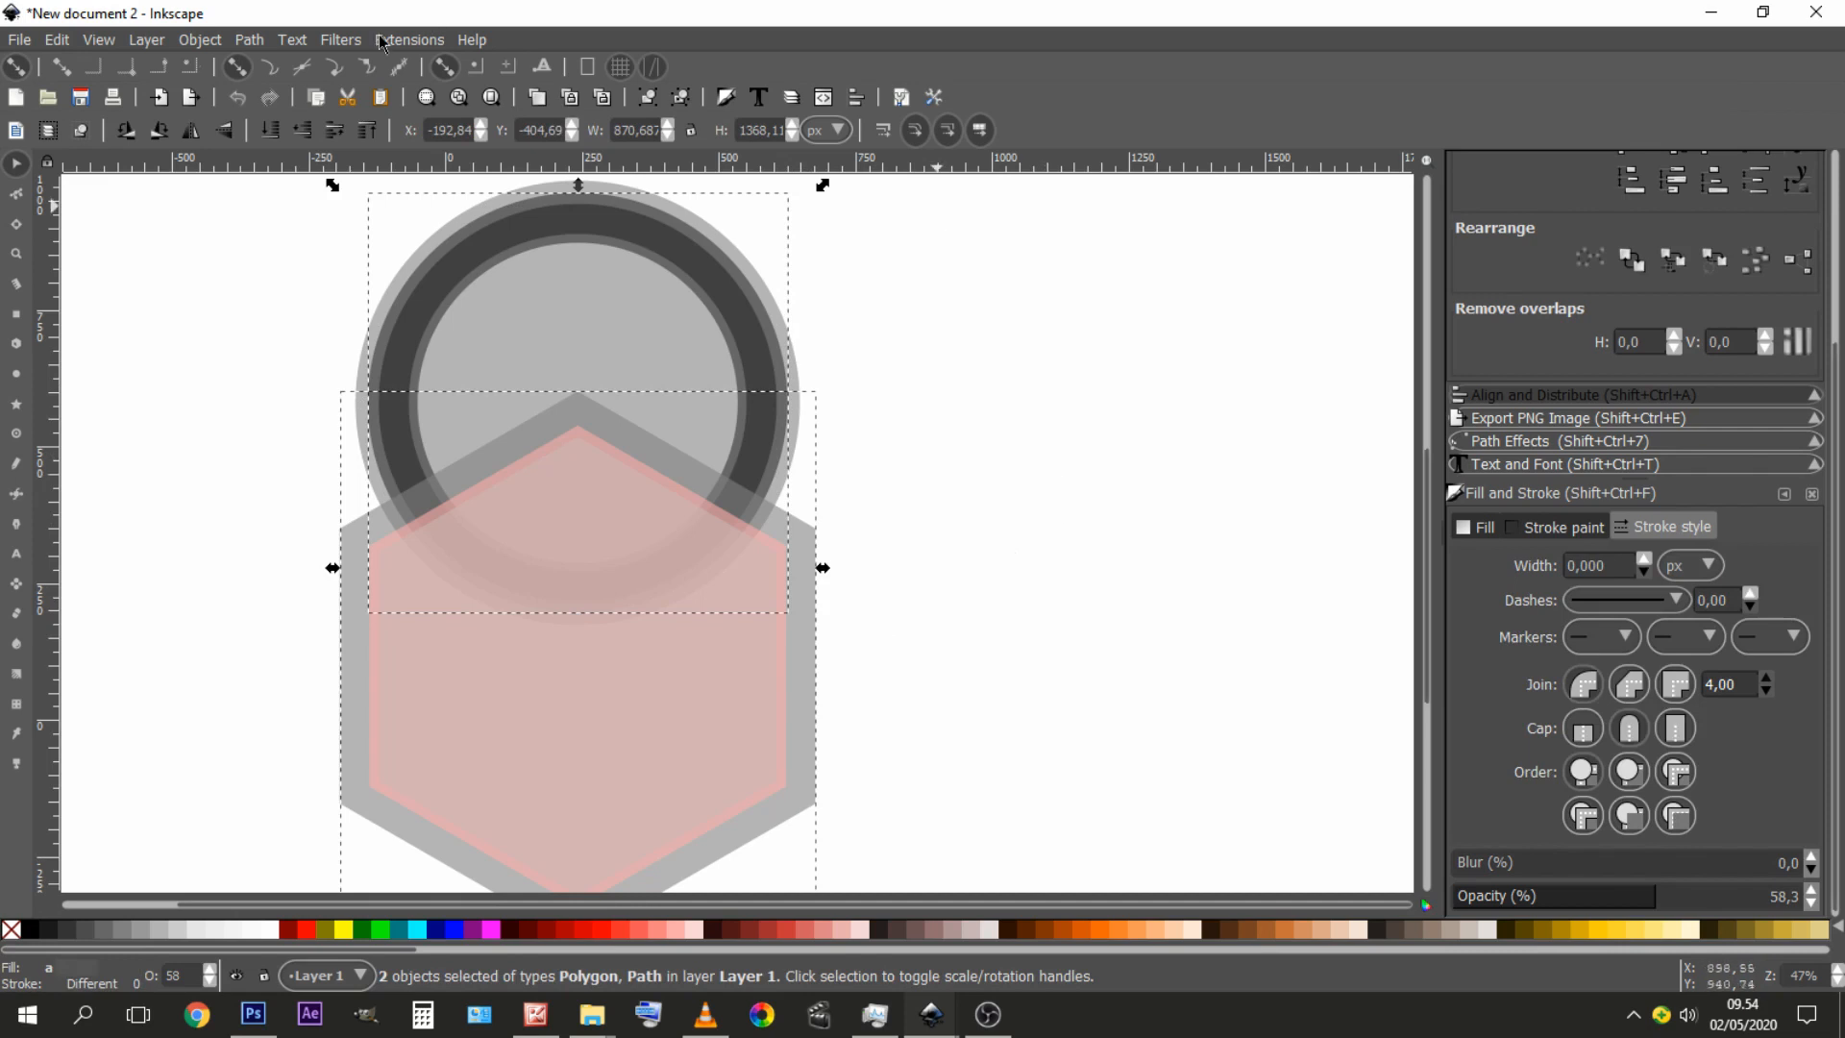
click(249, 40)
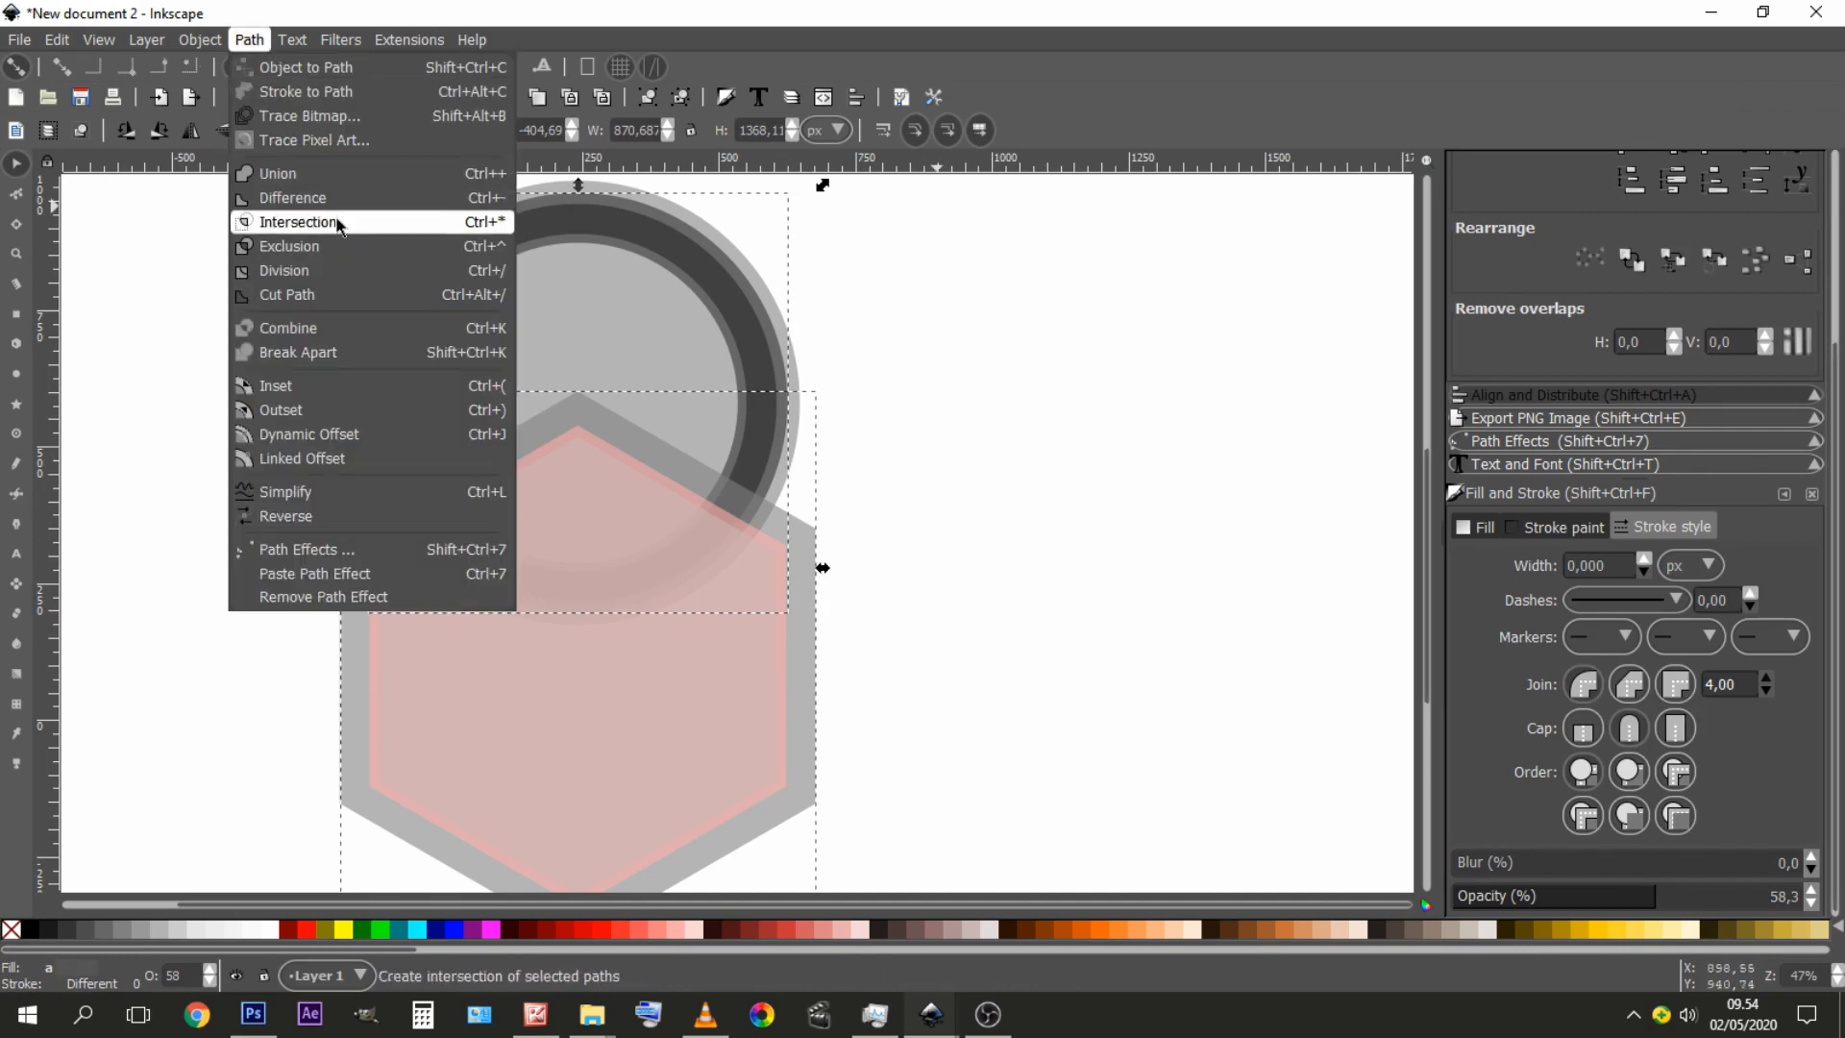
click(336, 222)
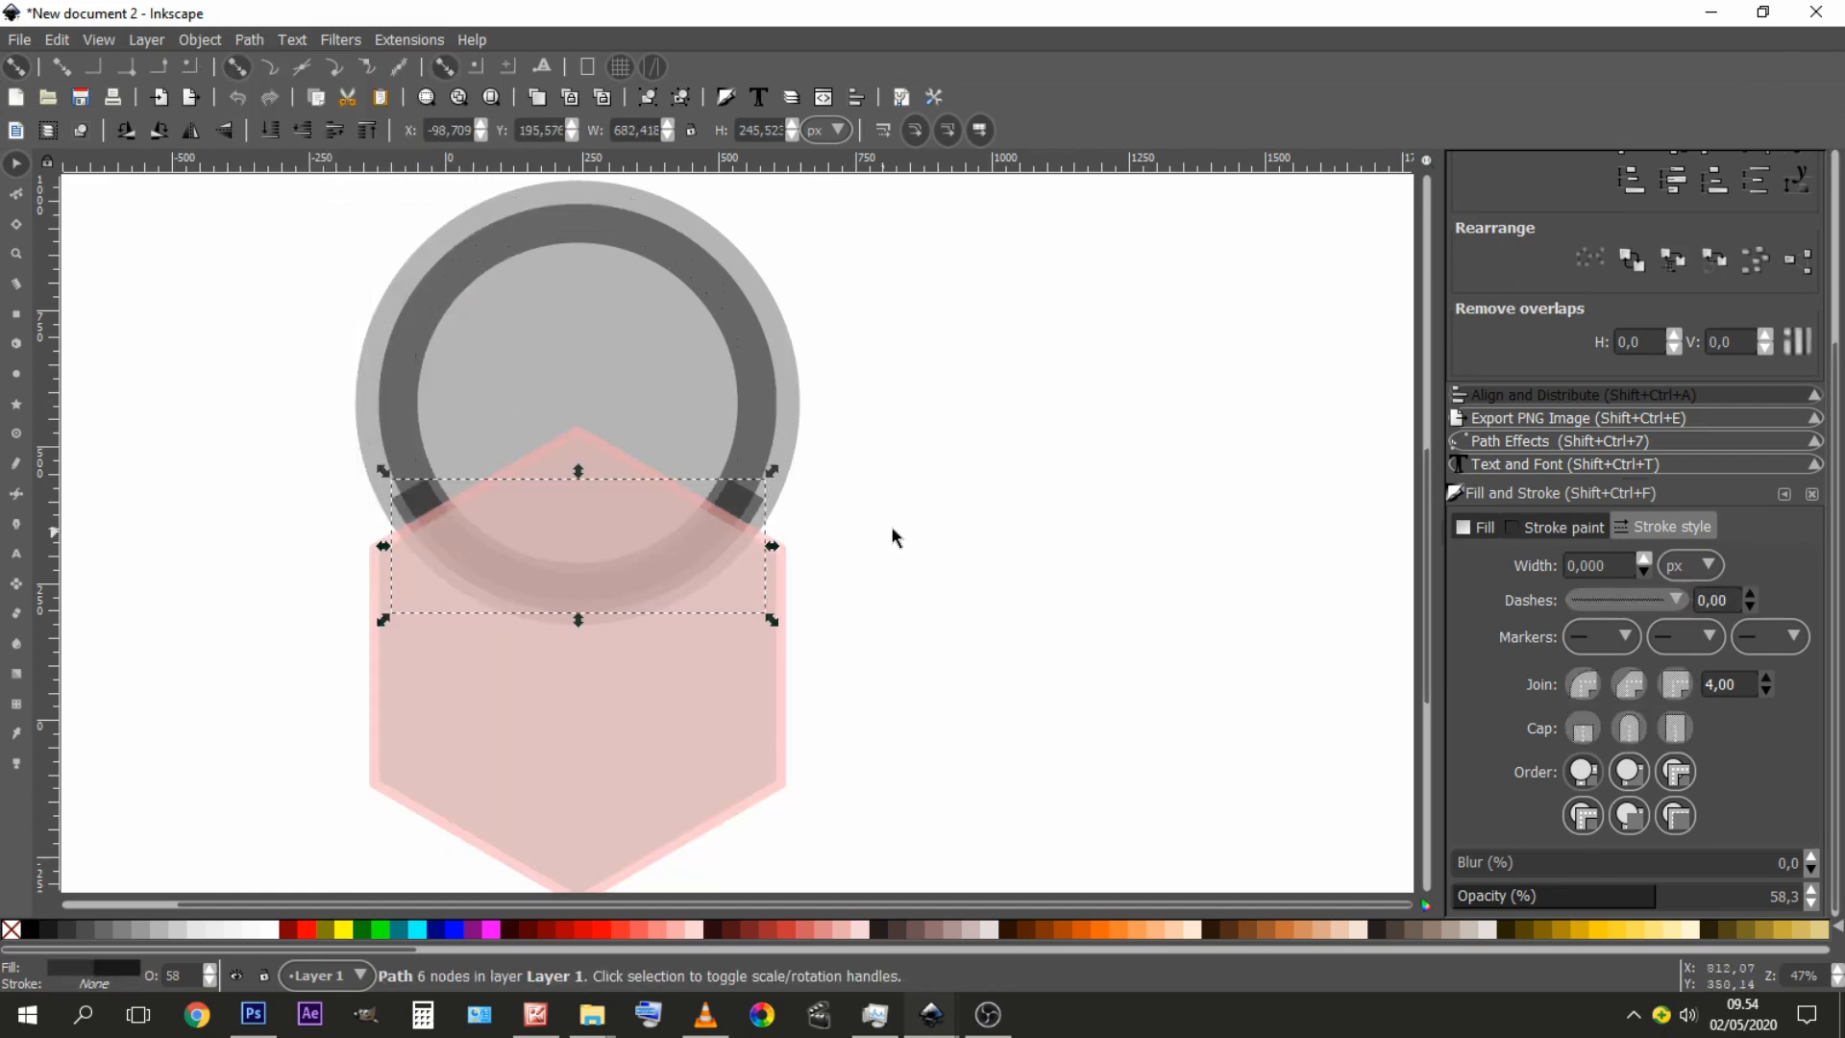
click(893, 535)
- Subtract the smallest, greyish pink hexagon from the larger ring's cut segment to leave only its two end pieces
click(756, 504)
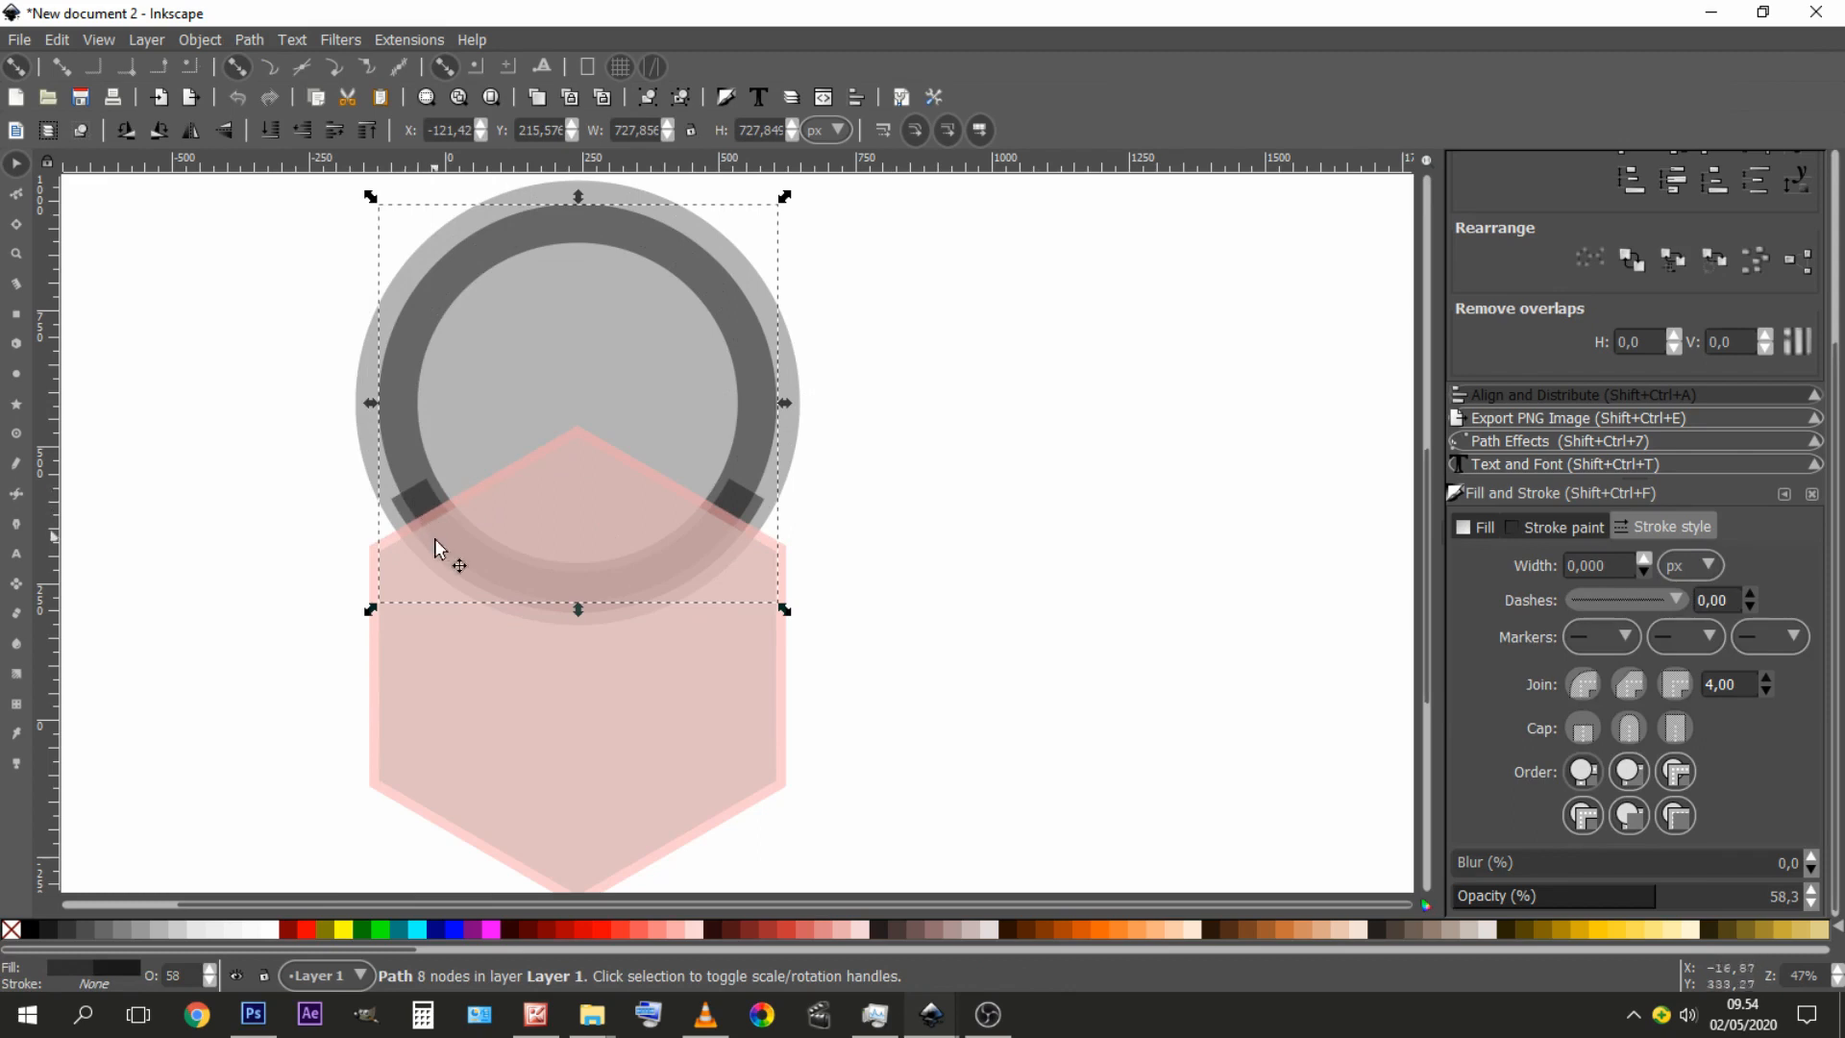
click(1048, 500)
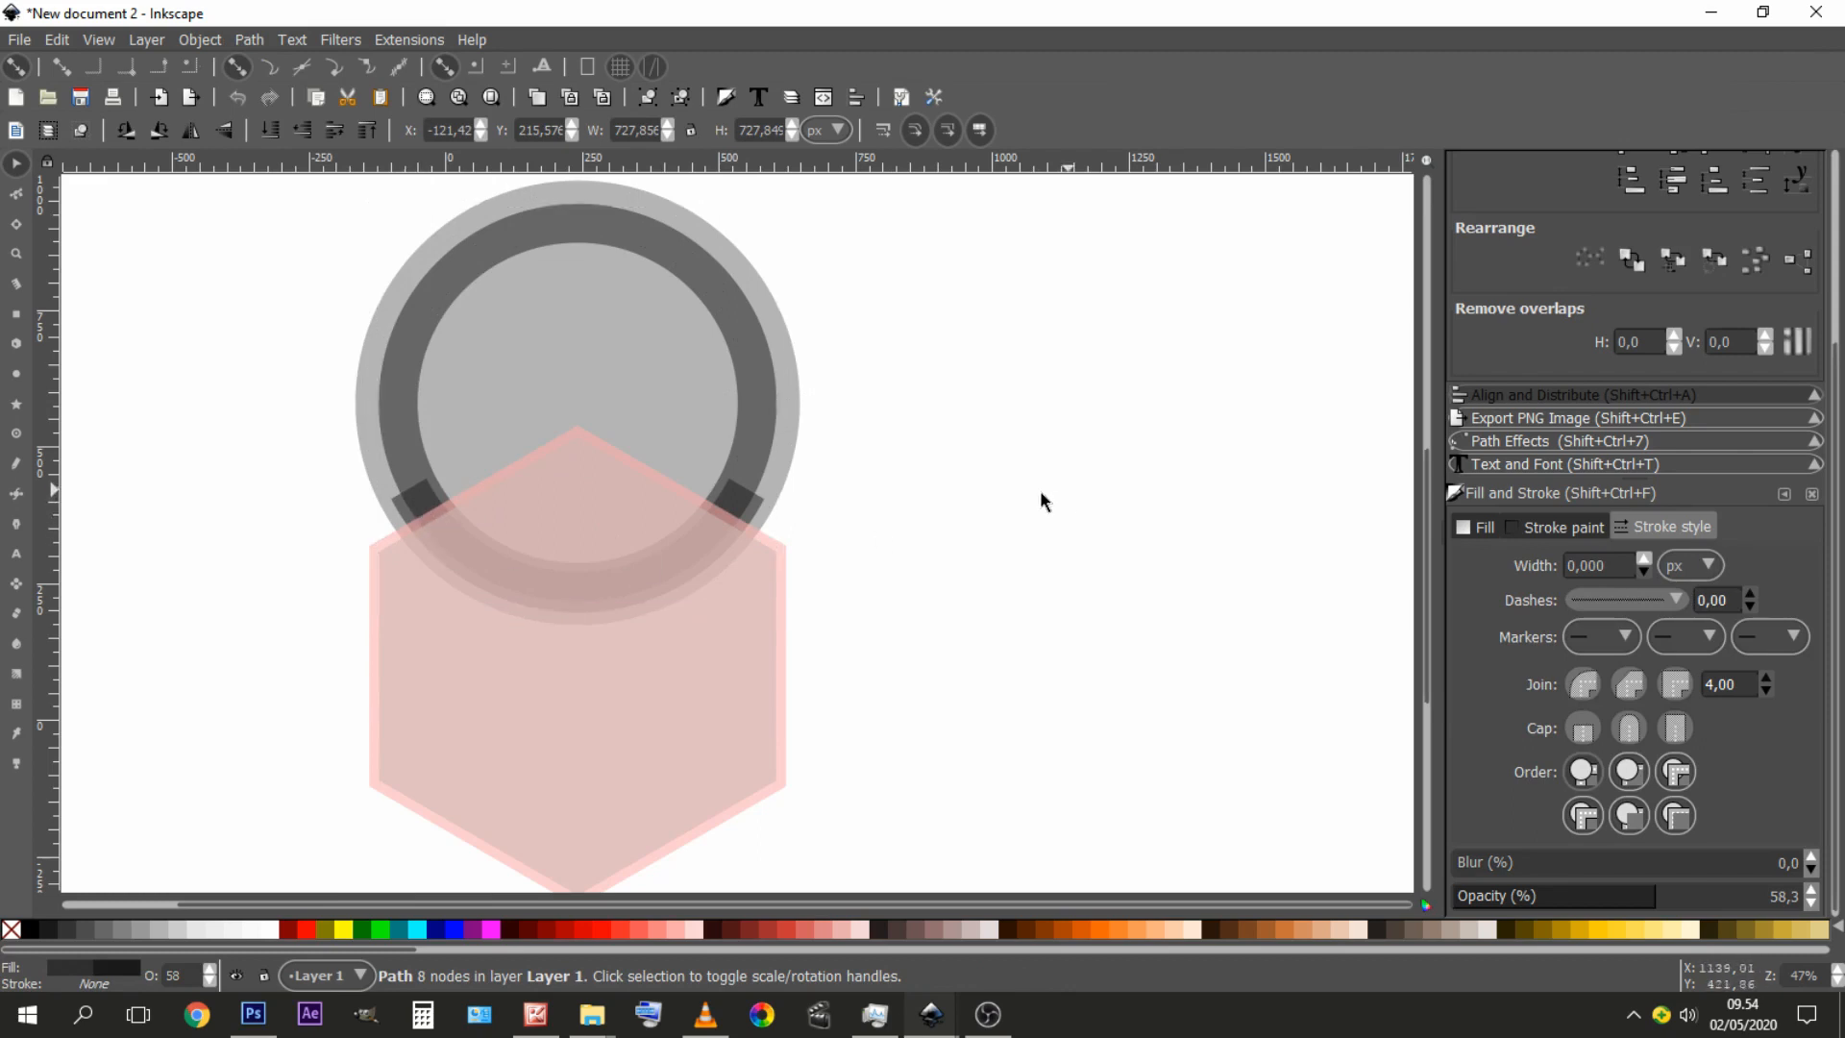
click(762, 516)
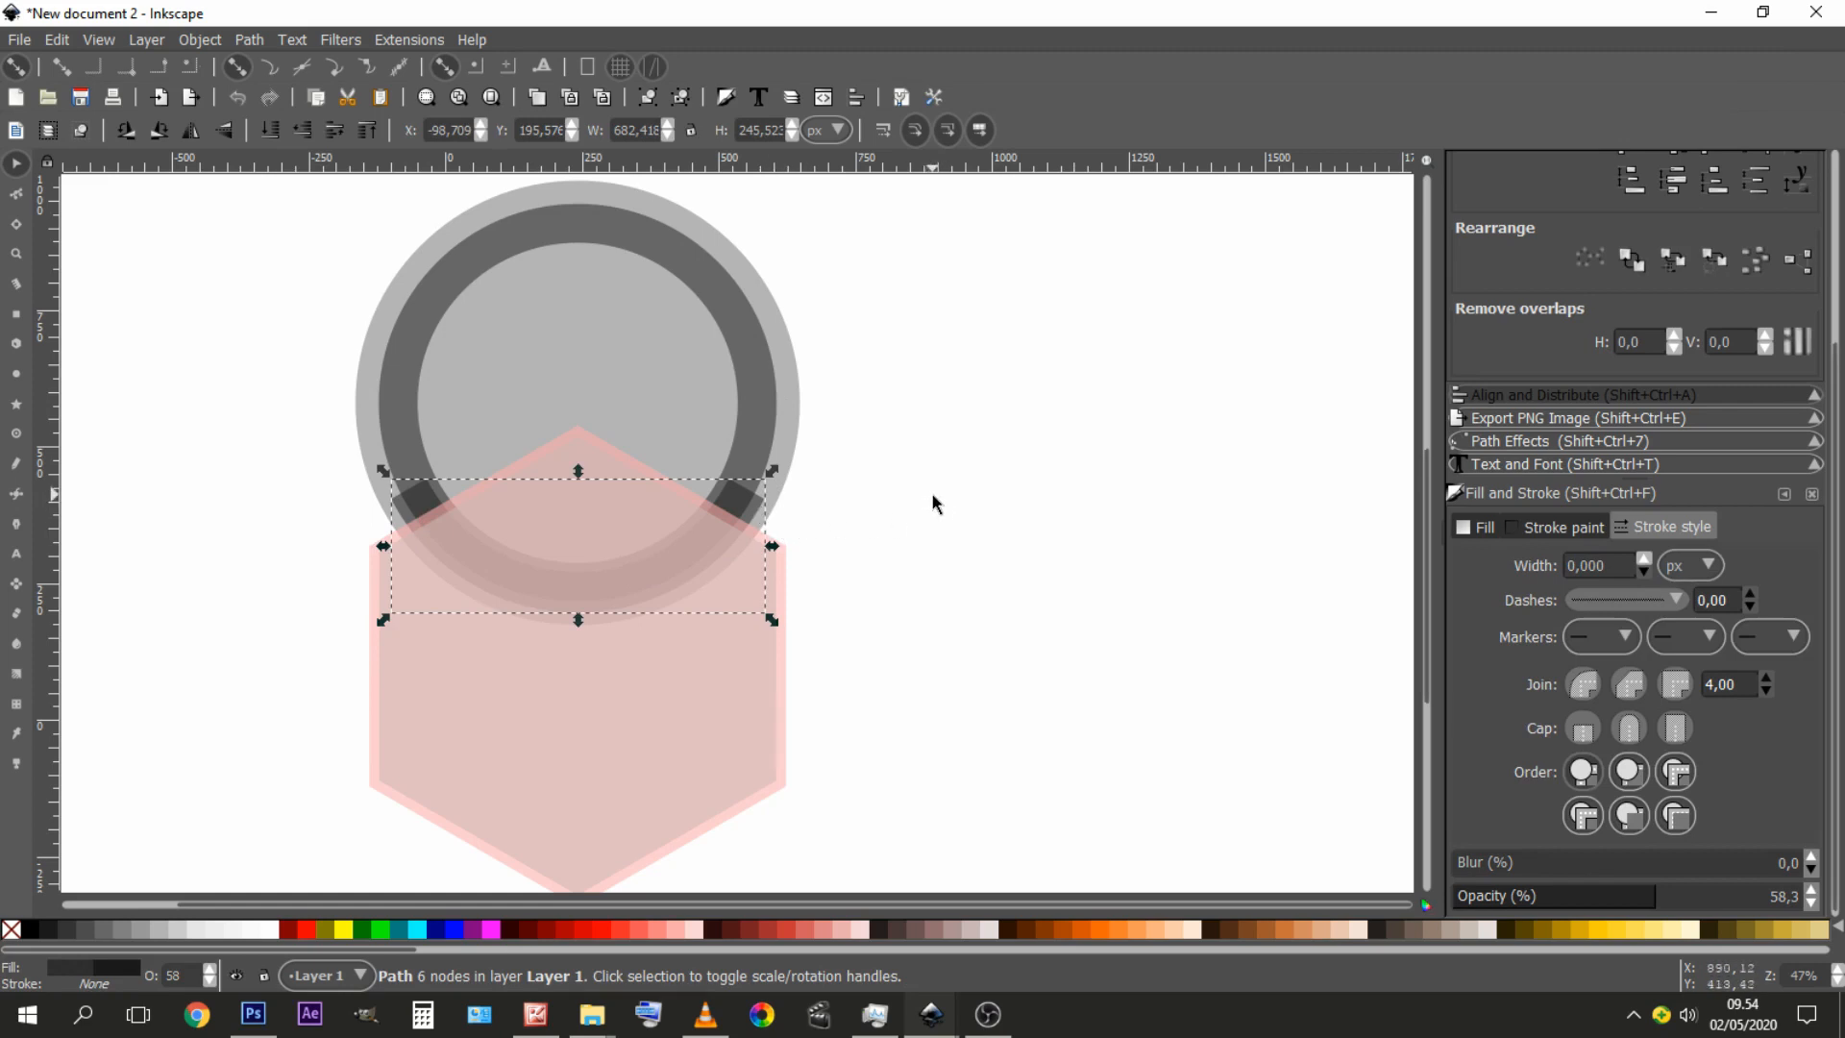
shift+click(596, 703)
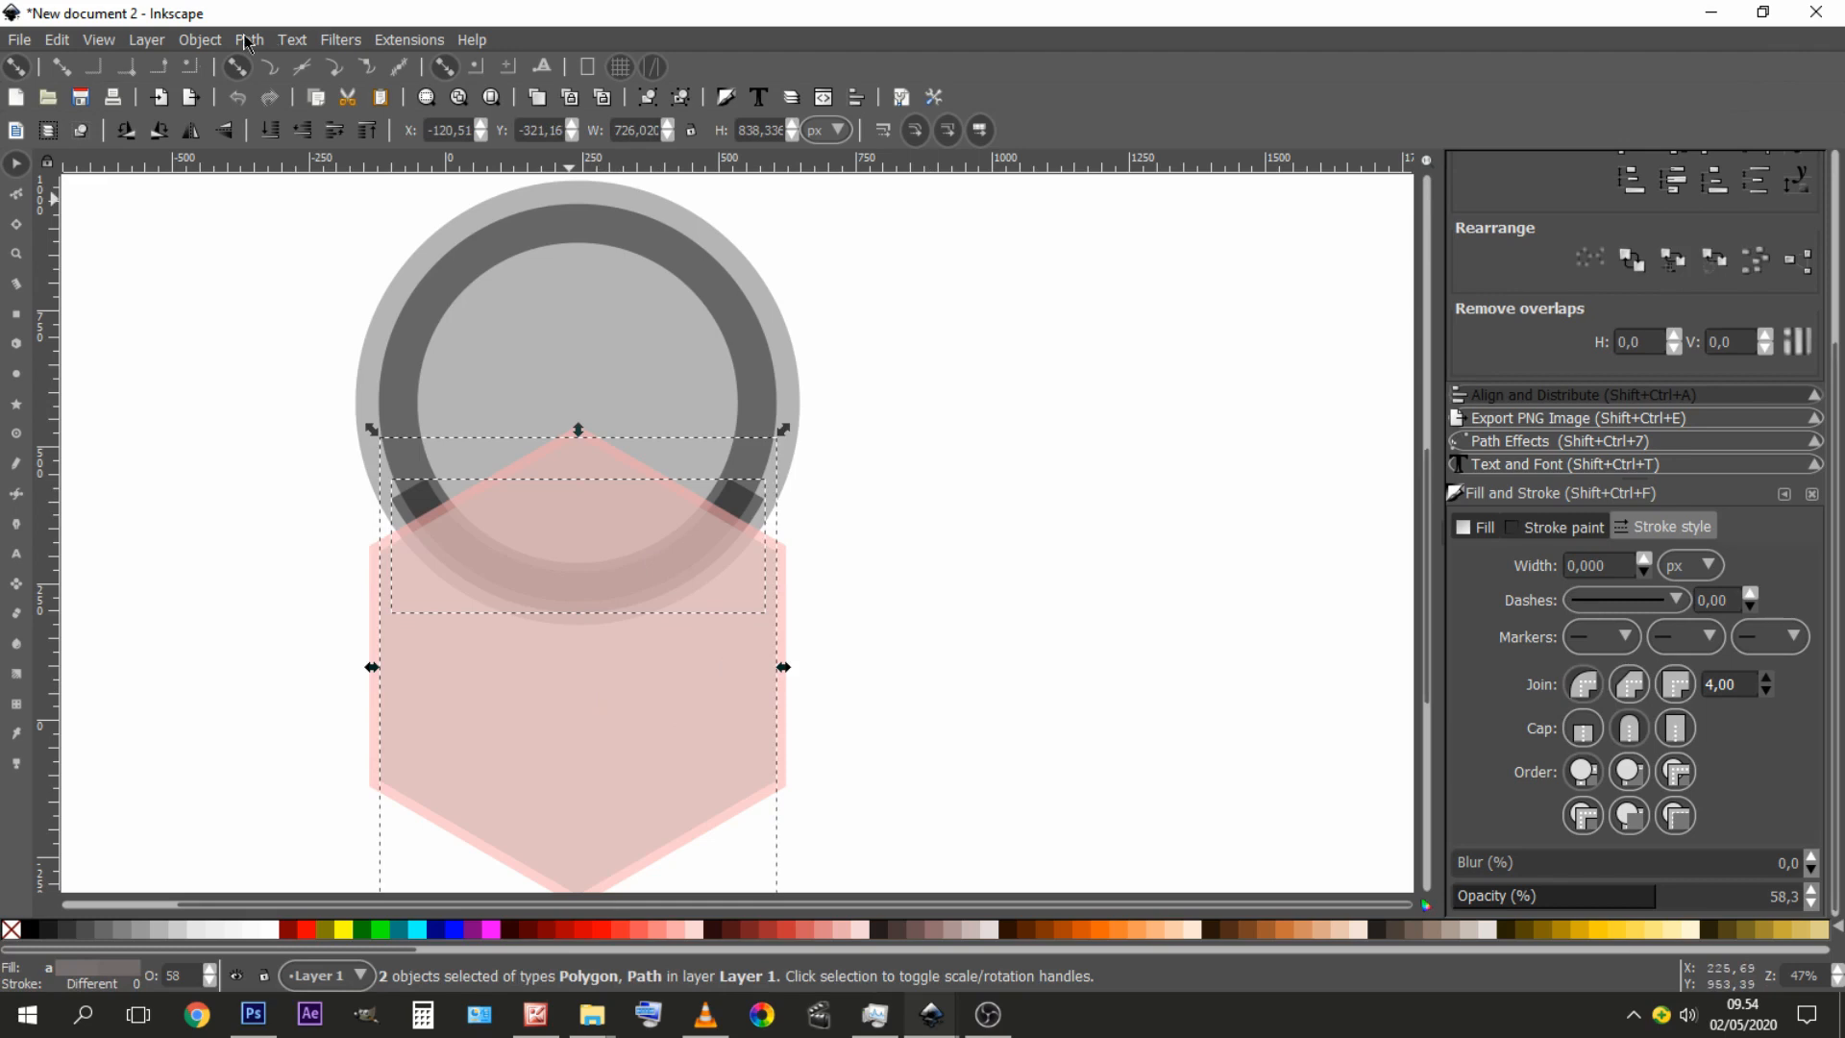
click(200, 40)
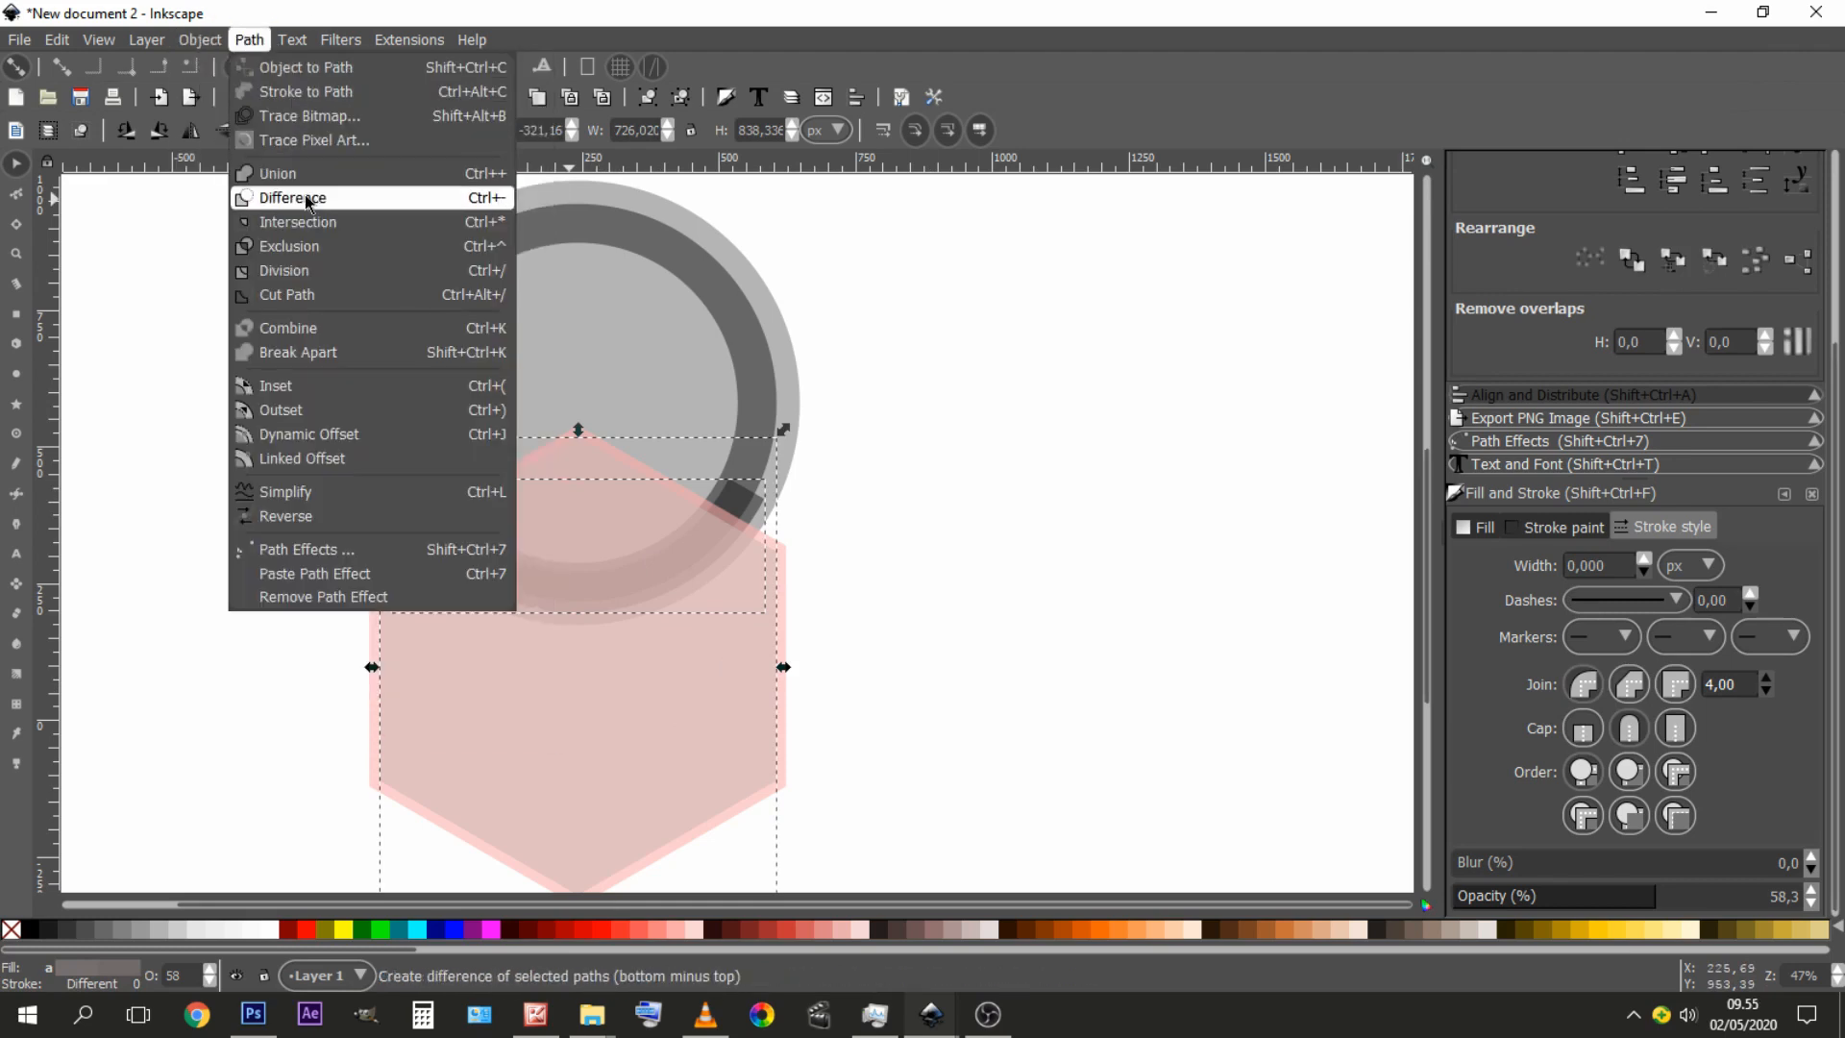
click(293, 198)
click(882, 474)
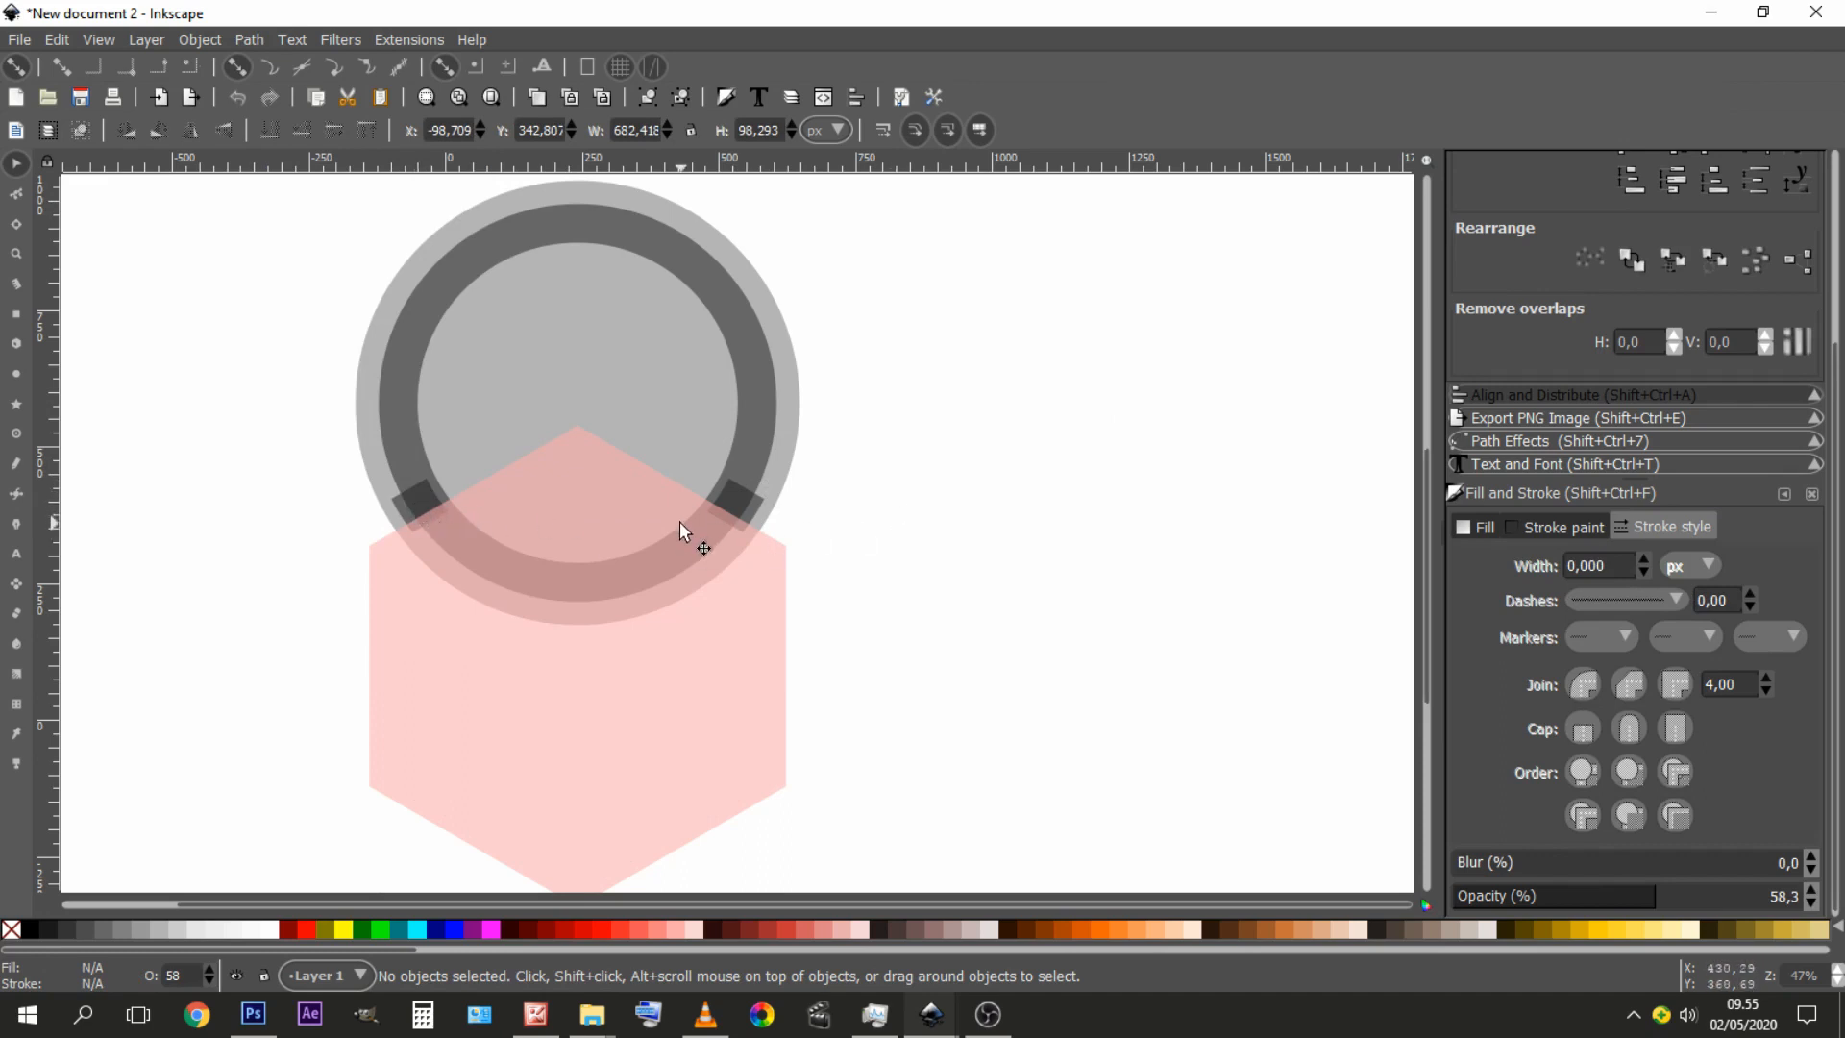
- Intersect the remaining full ring path with the light pink hexagon to form the curved front band of the ribbon
click(612, 538)
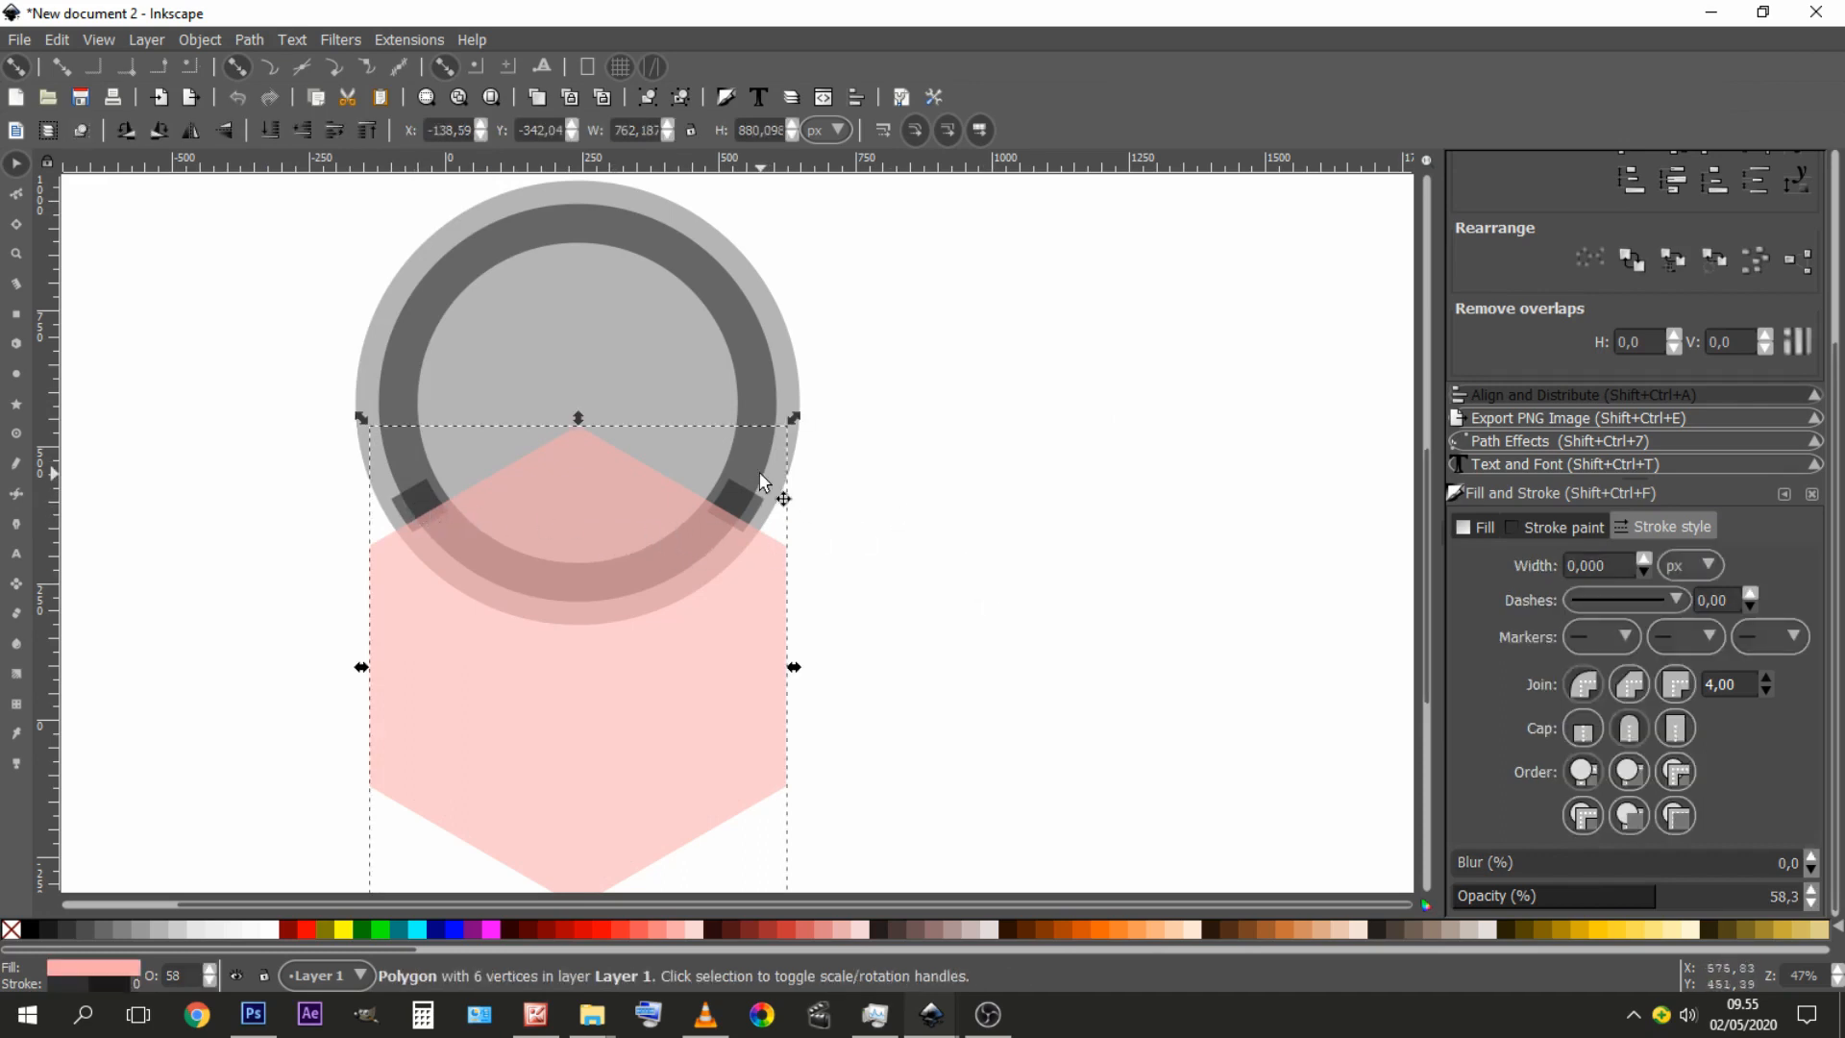
key(shift)
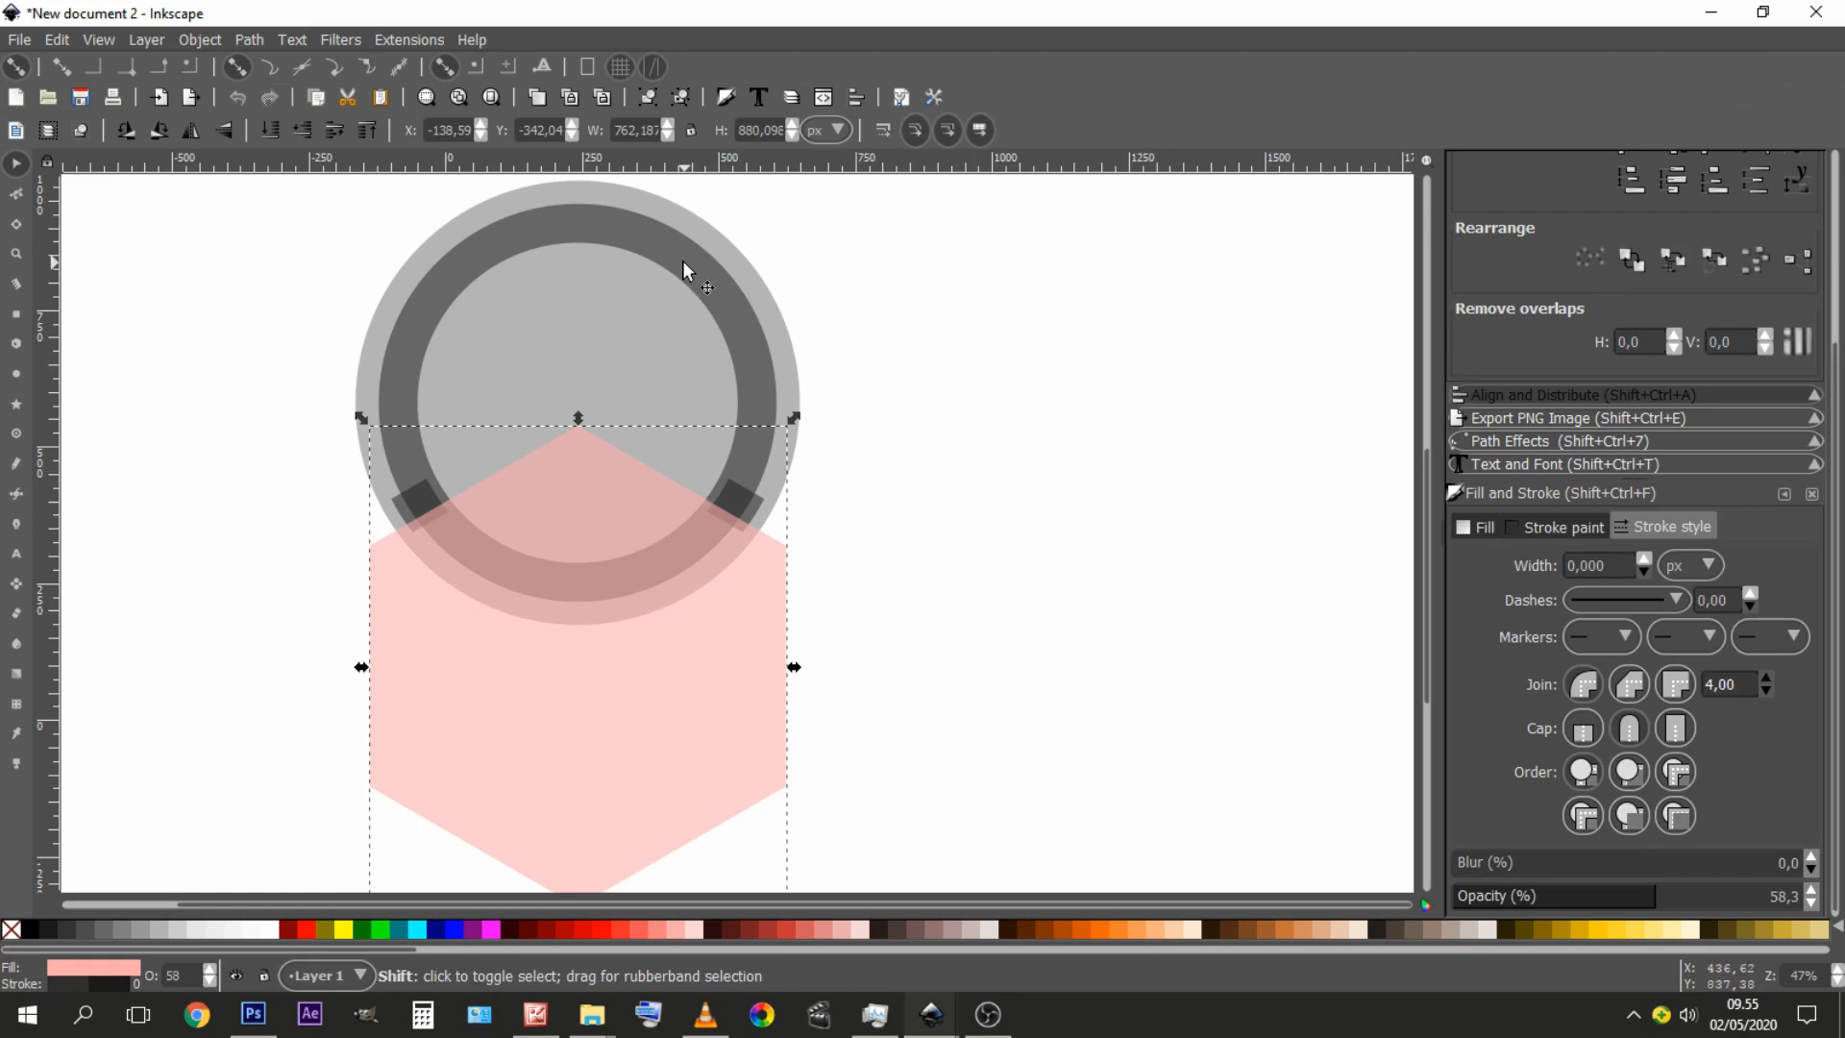
shift+click(682, 261)
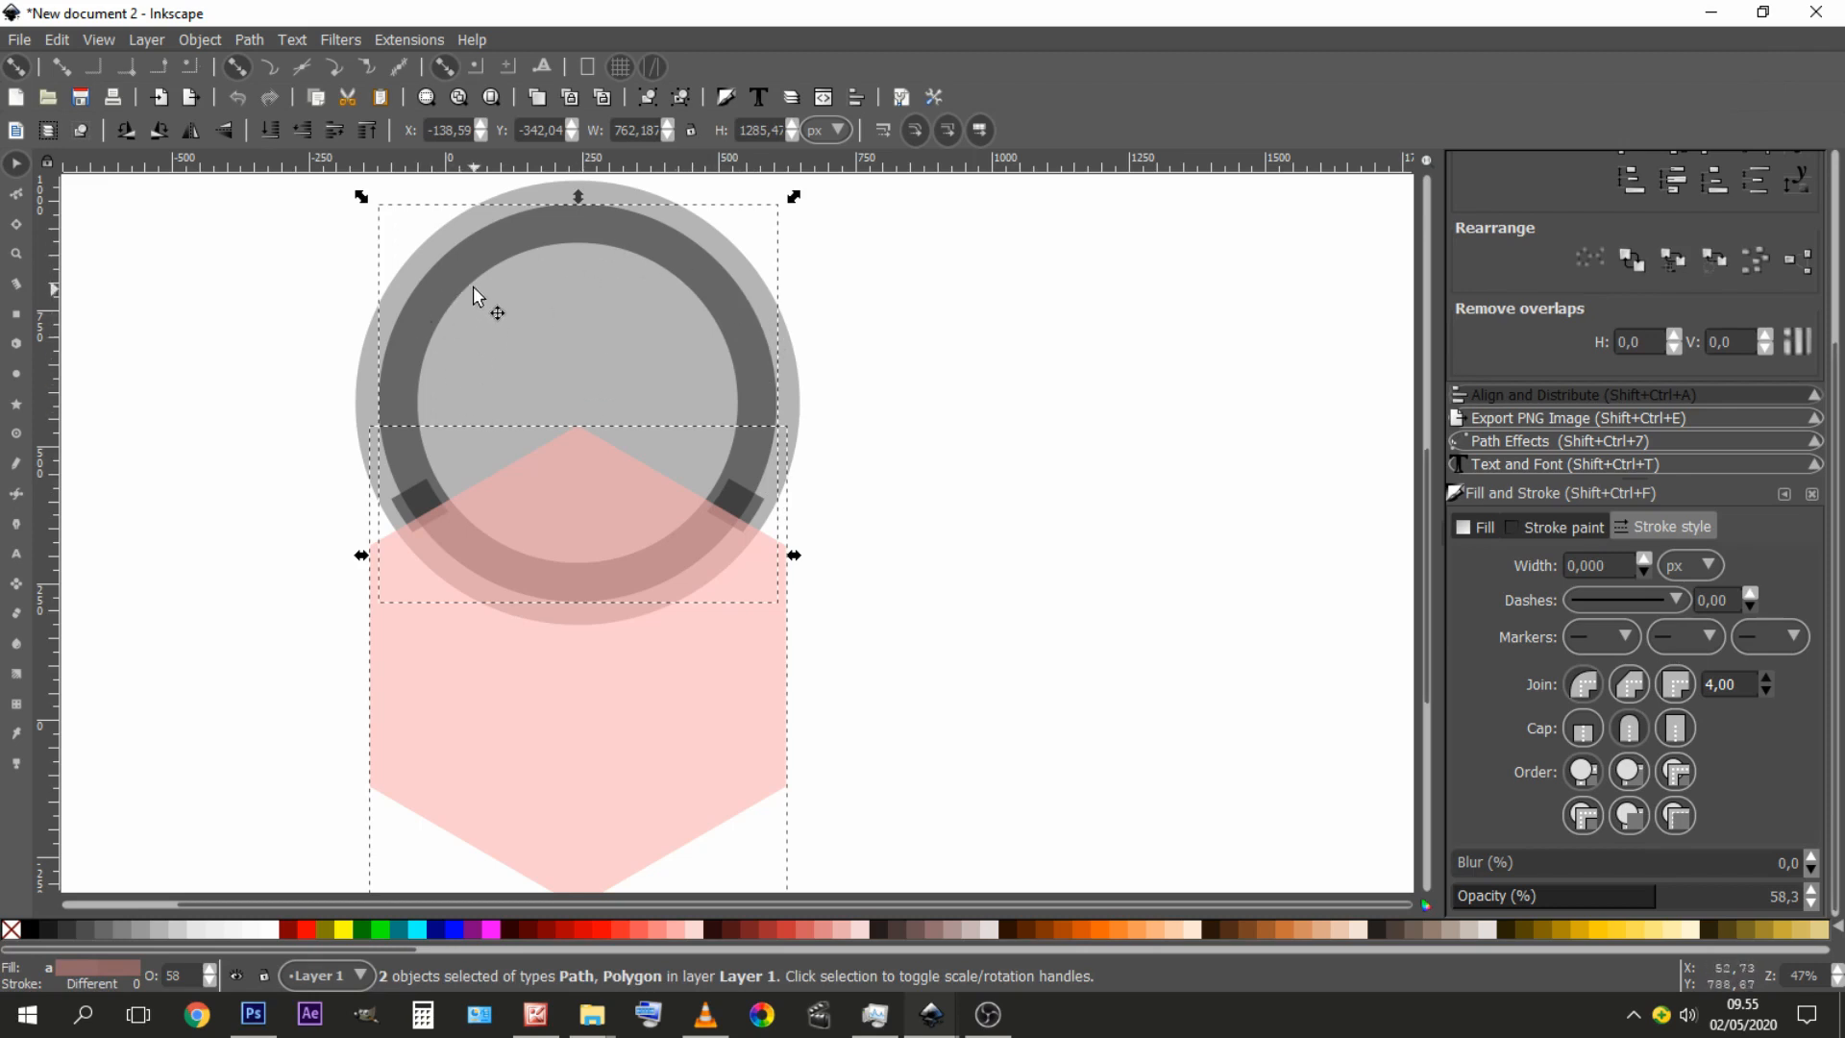
click(248, 39)
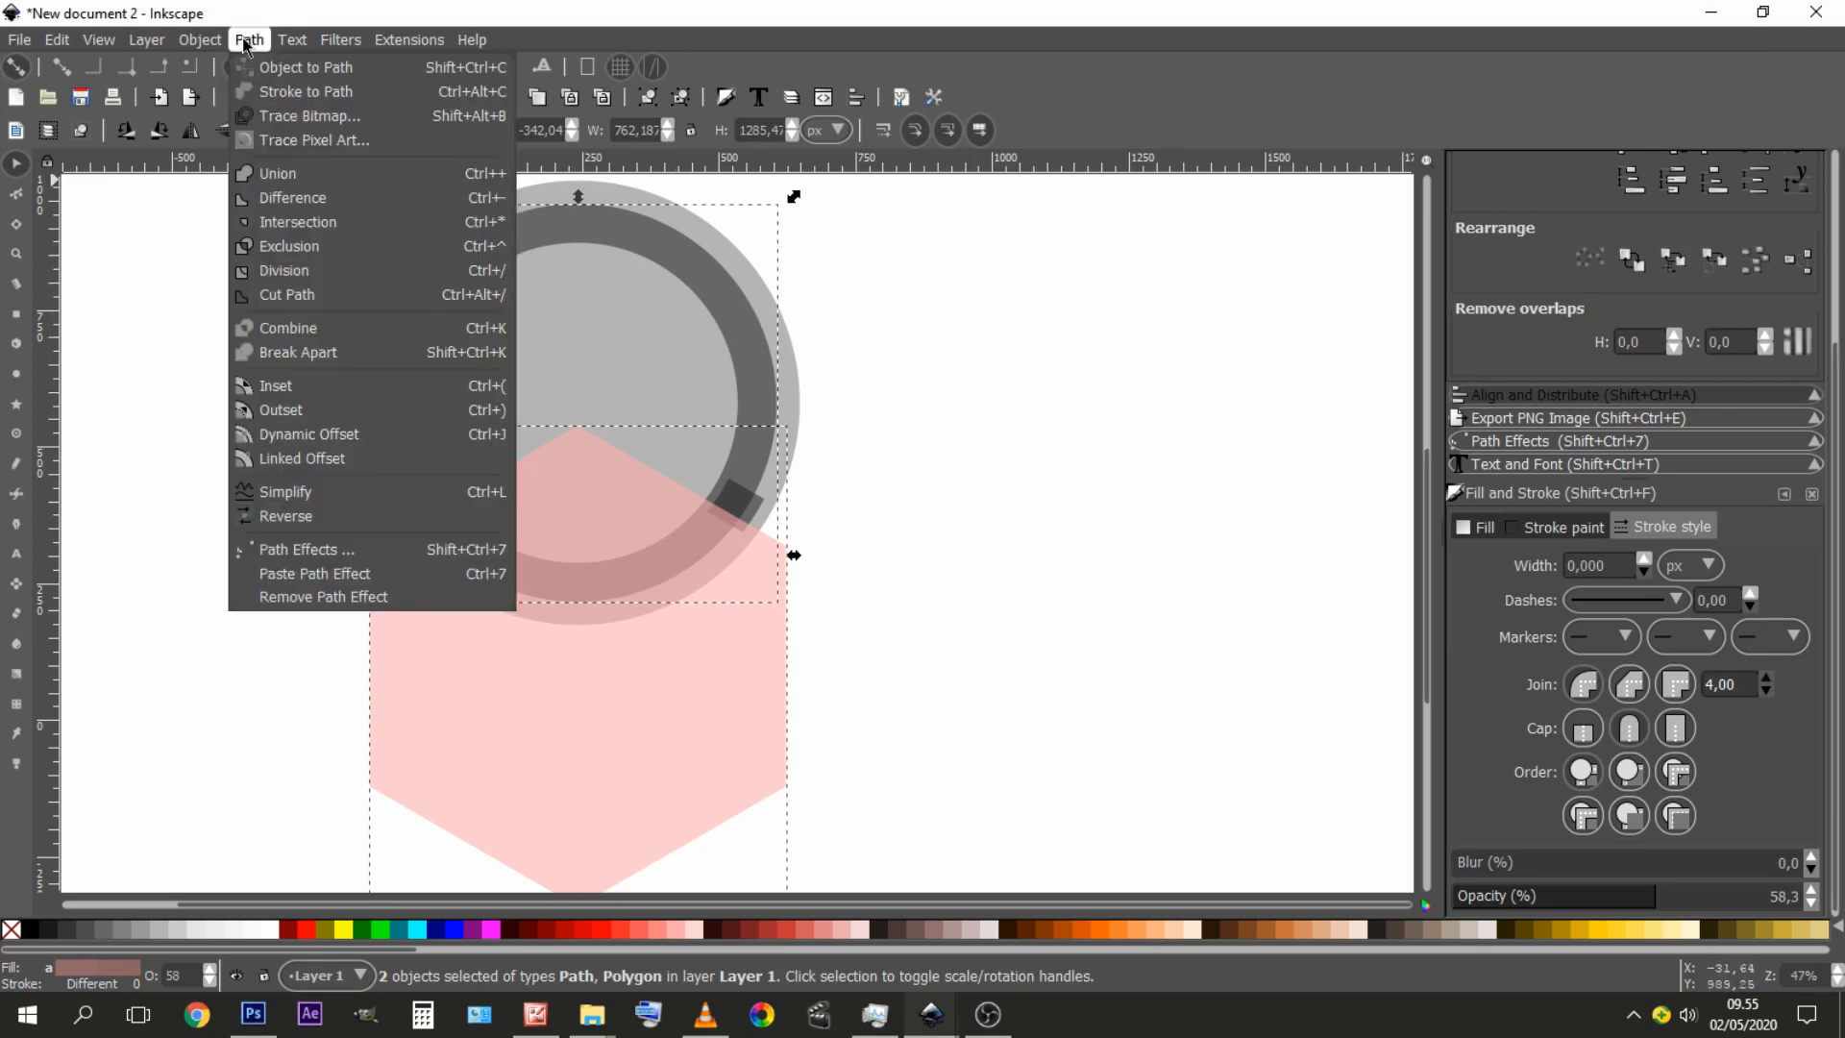
click(344, 220)
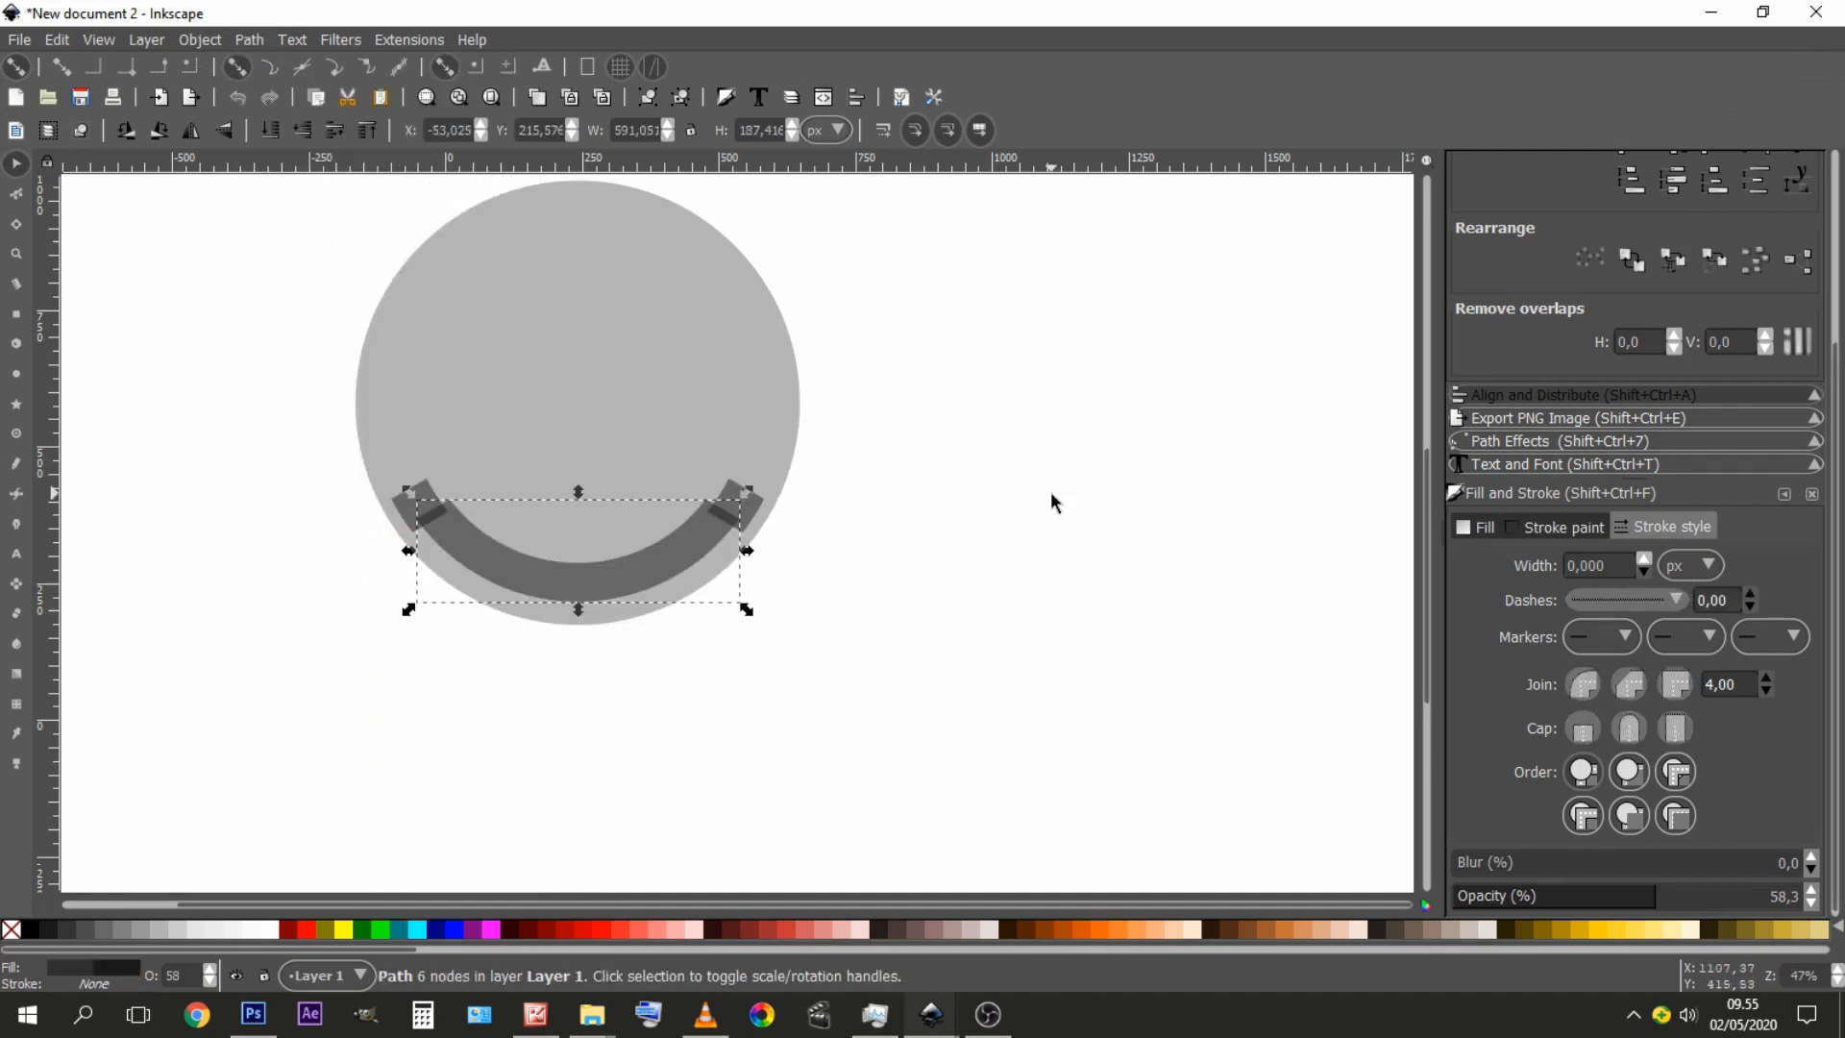
click(933, 512)
- Break apart the path holding the two ribbon end pieces into separate objects
drag(545, 590, 657, 598)
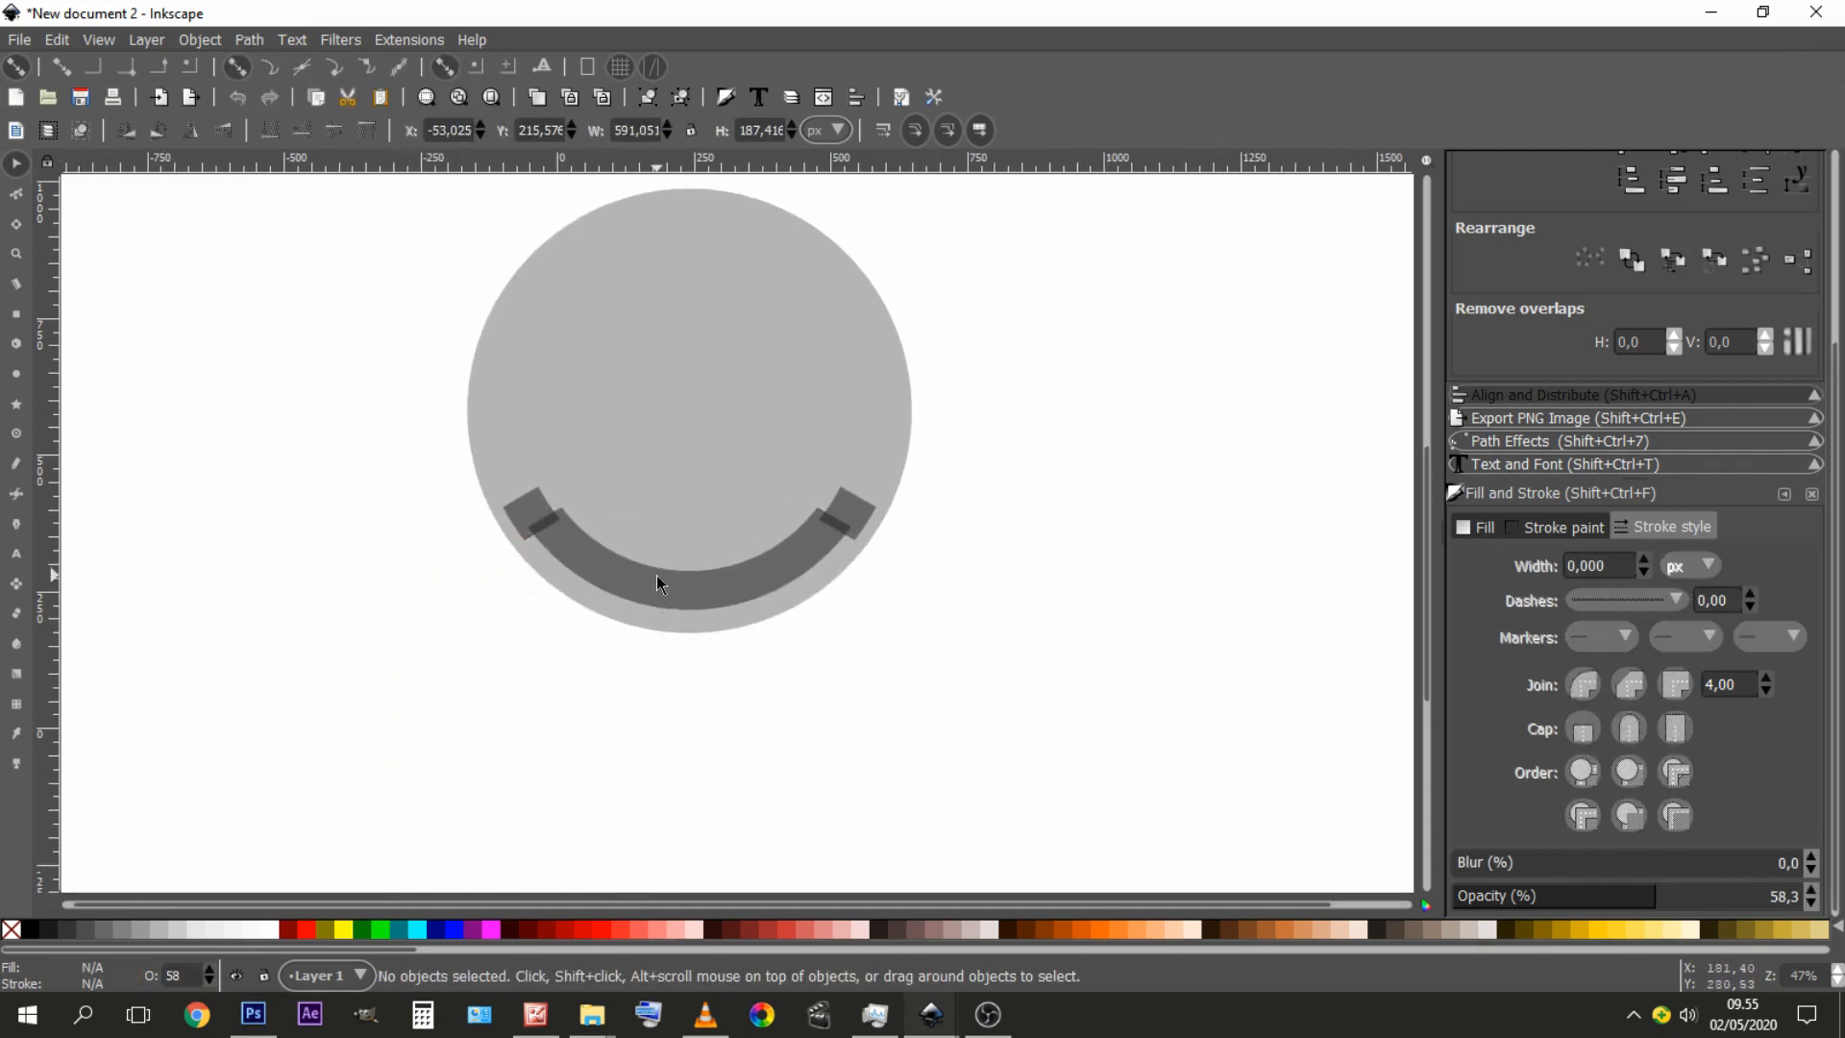
scroll(657, 582, up, 1)
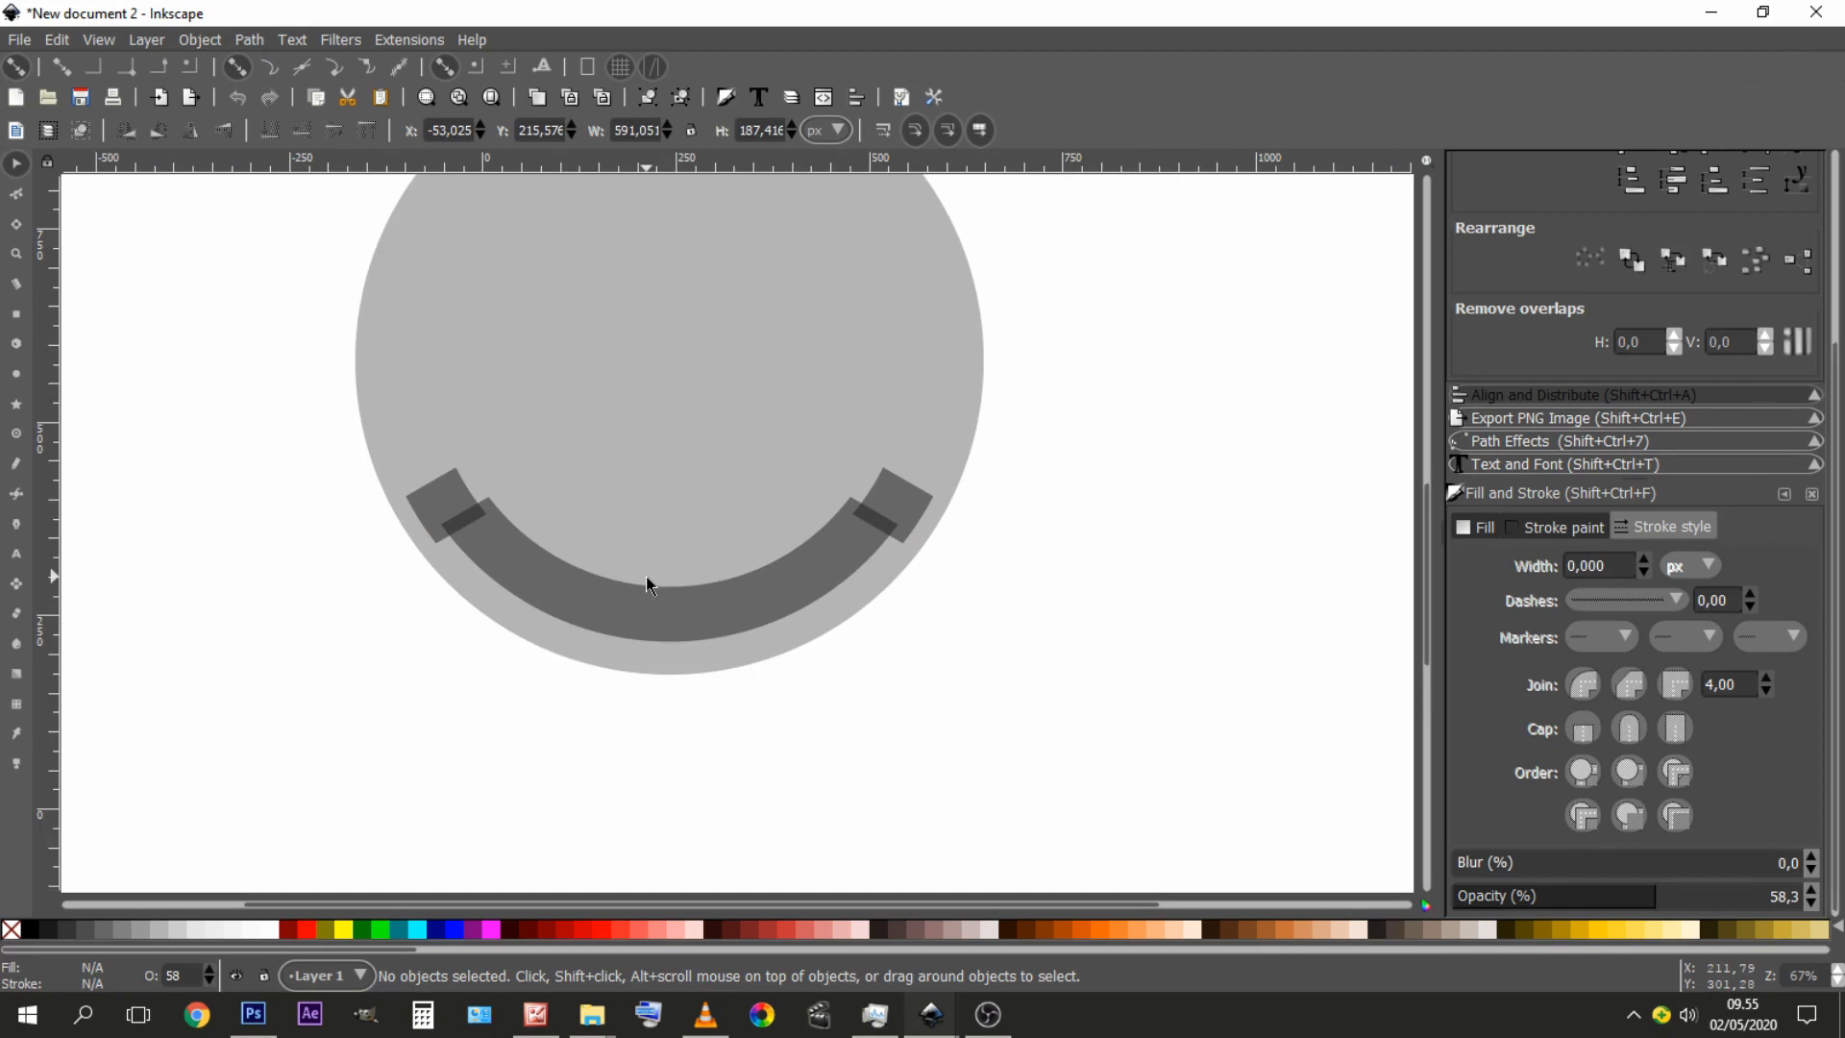
scroll(646, 578, up, 1)
scroll(647, 577, down, 1)
scroll(646, 578, up, 1)
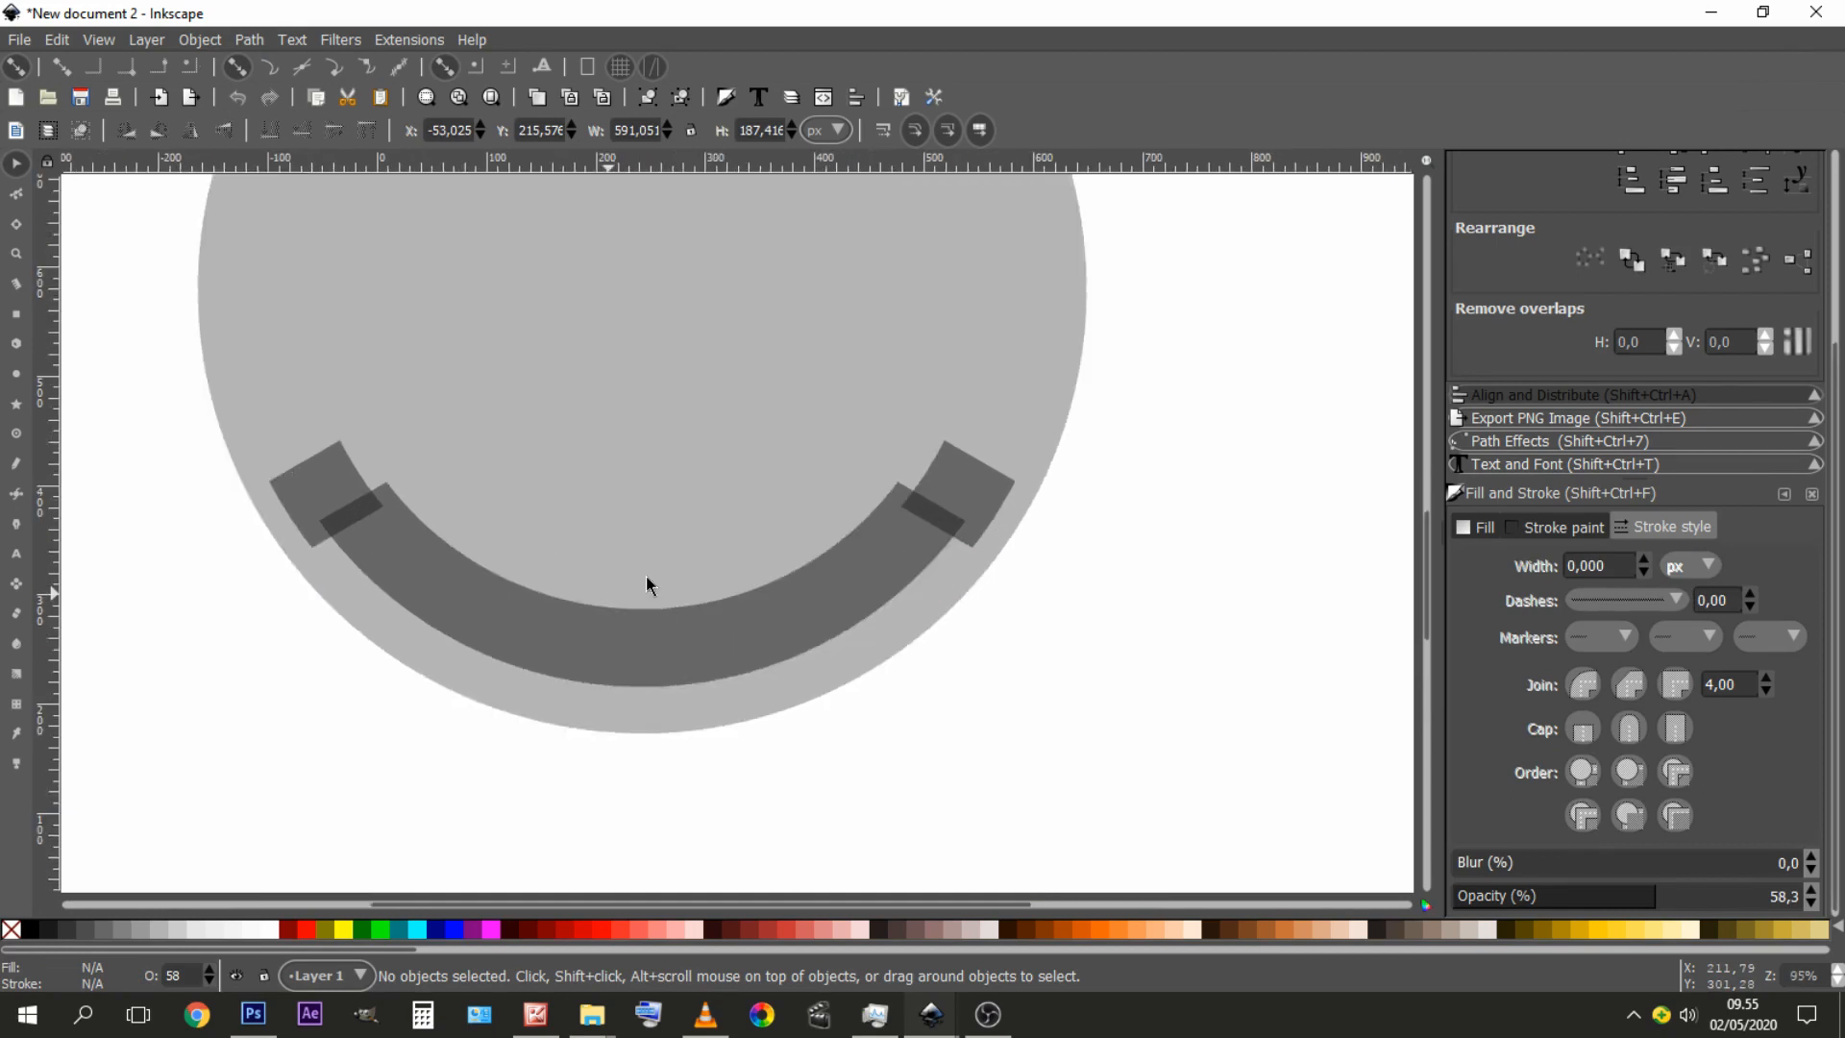
drag(612, 443, 586, 521)
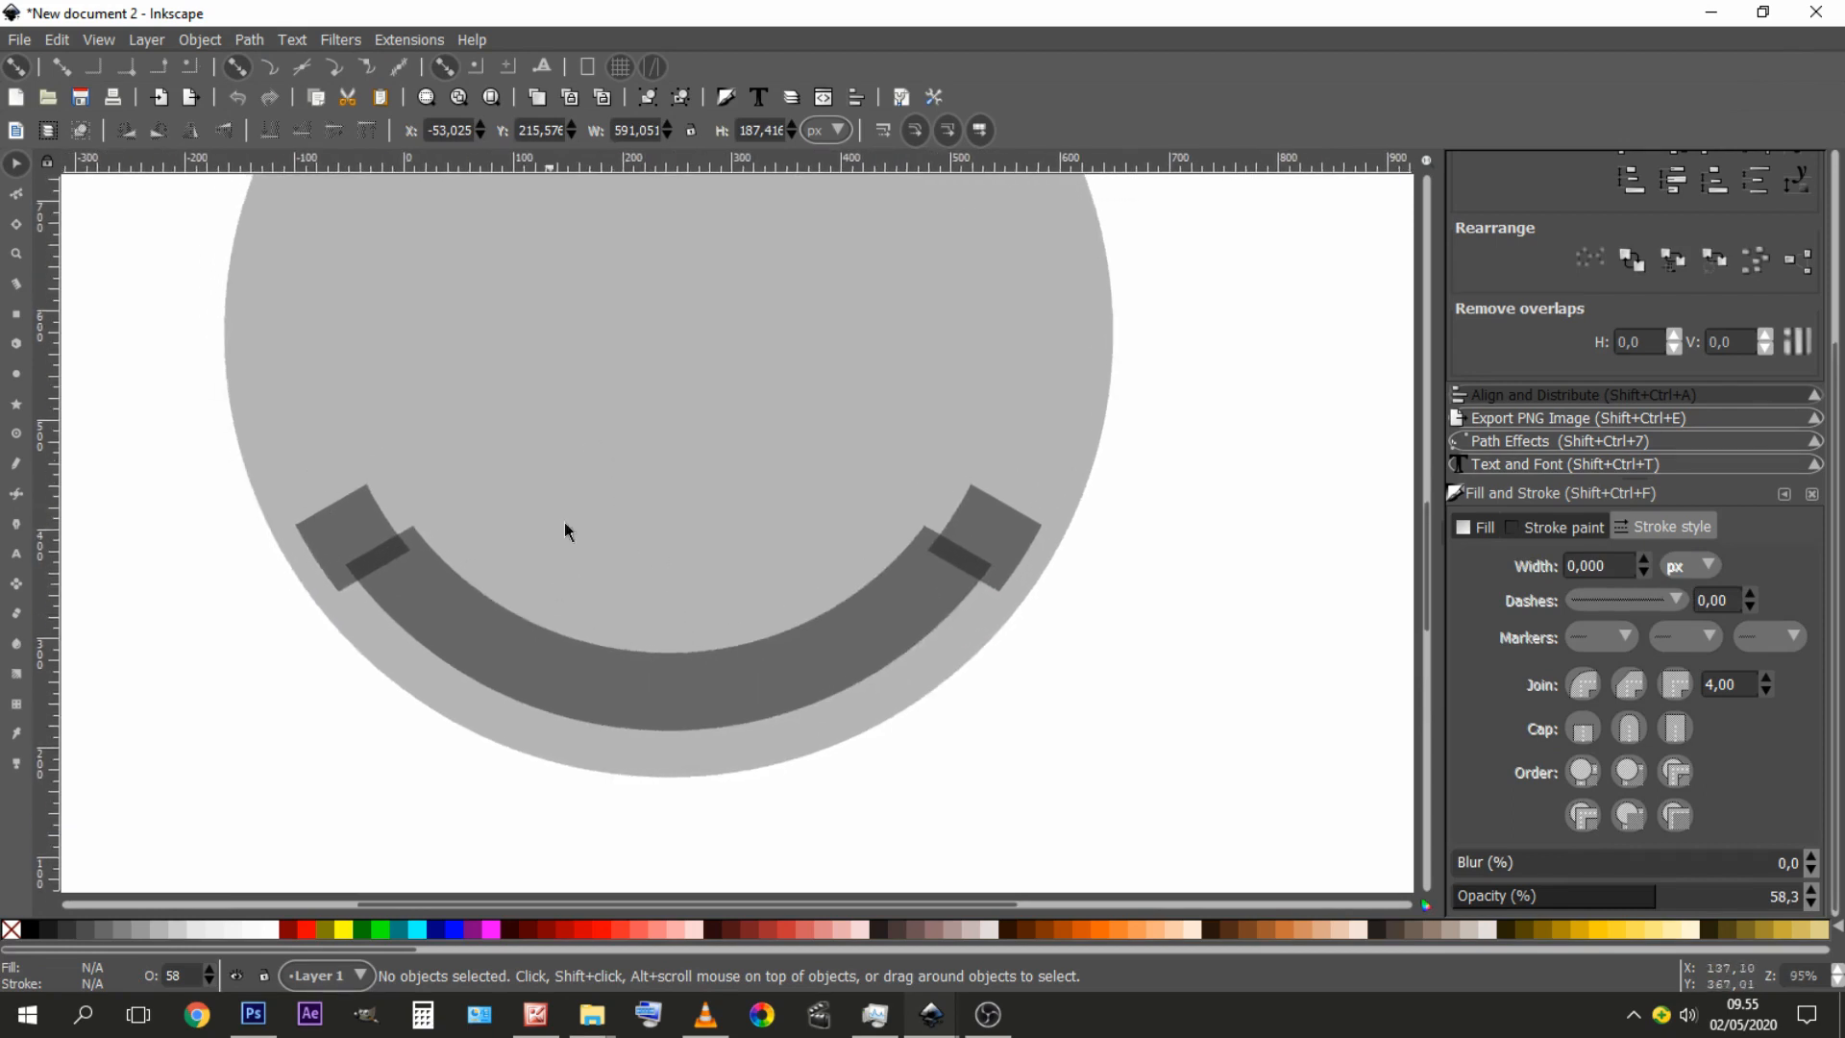
click(344, 543)
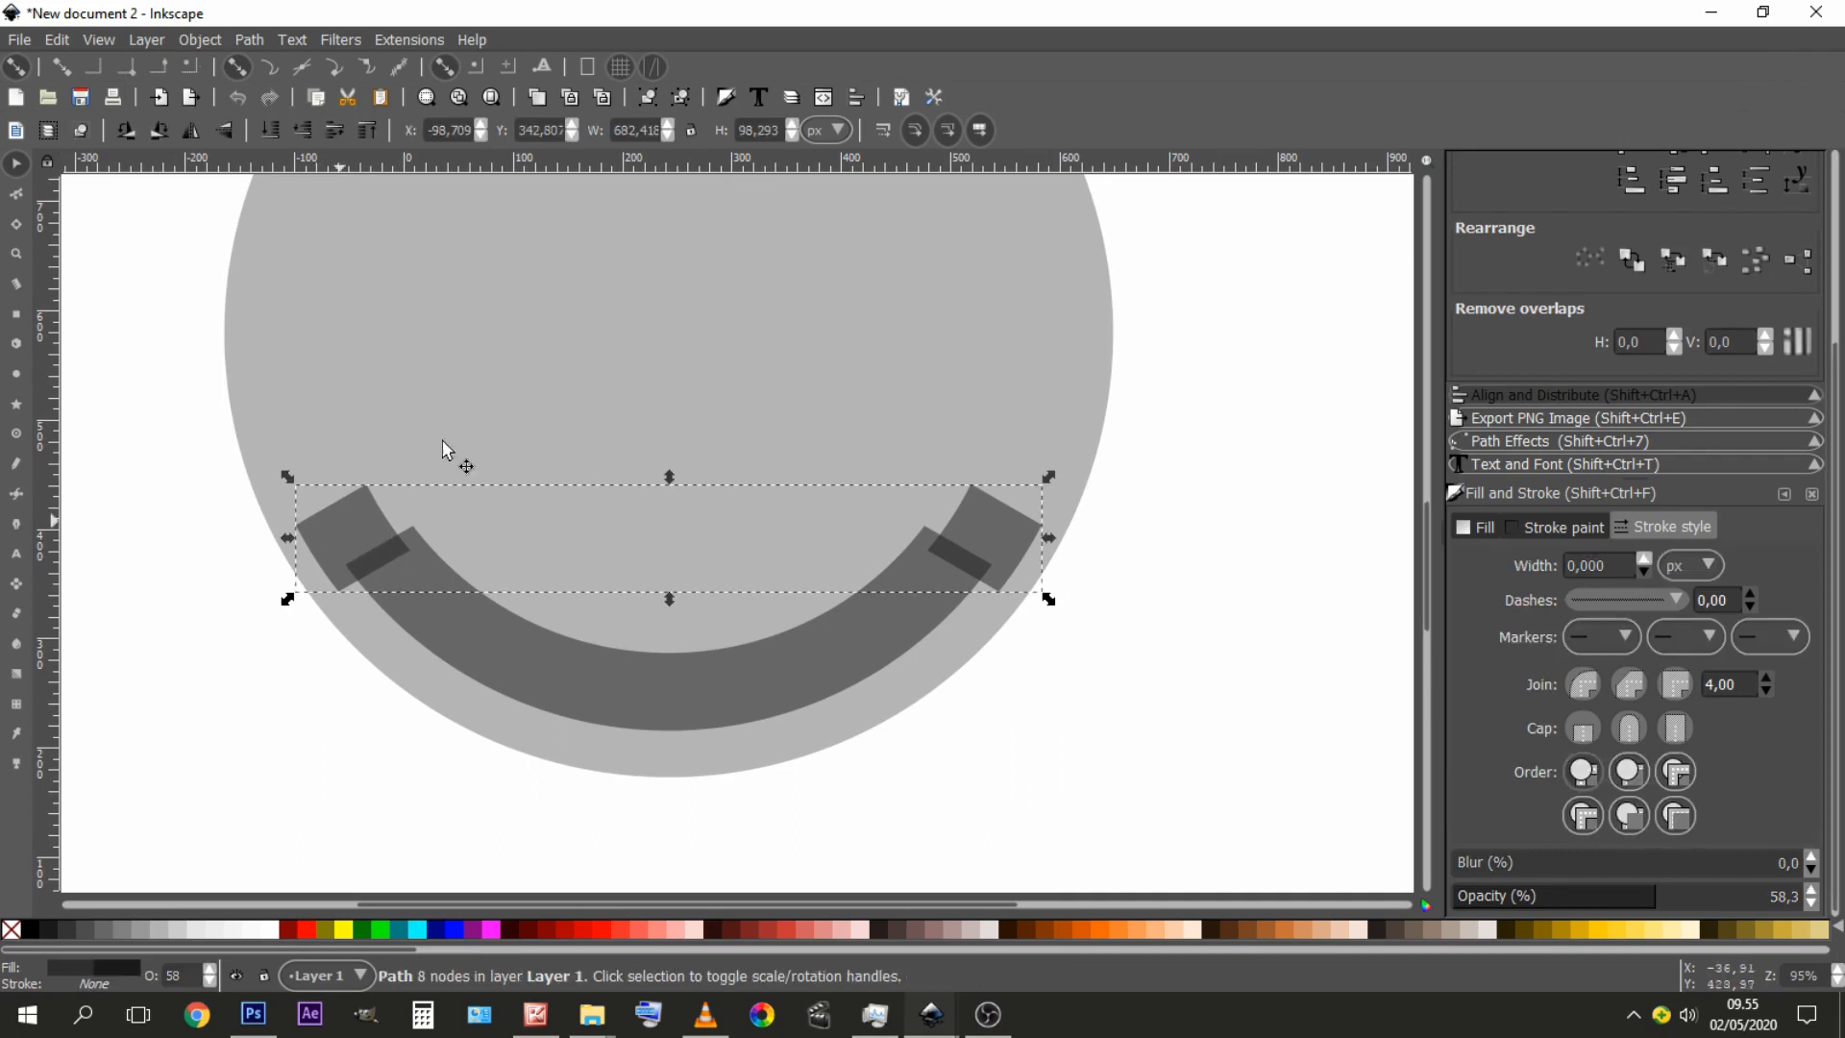
click(248, 39)
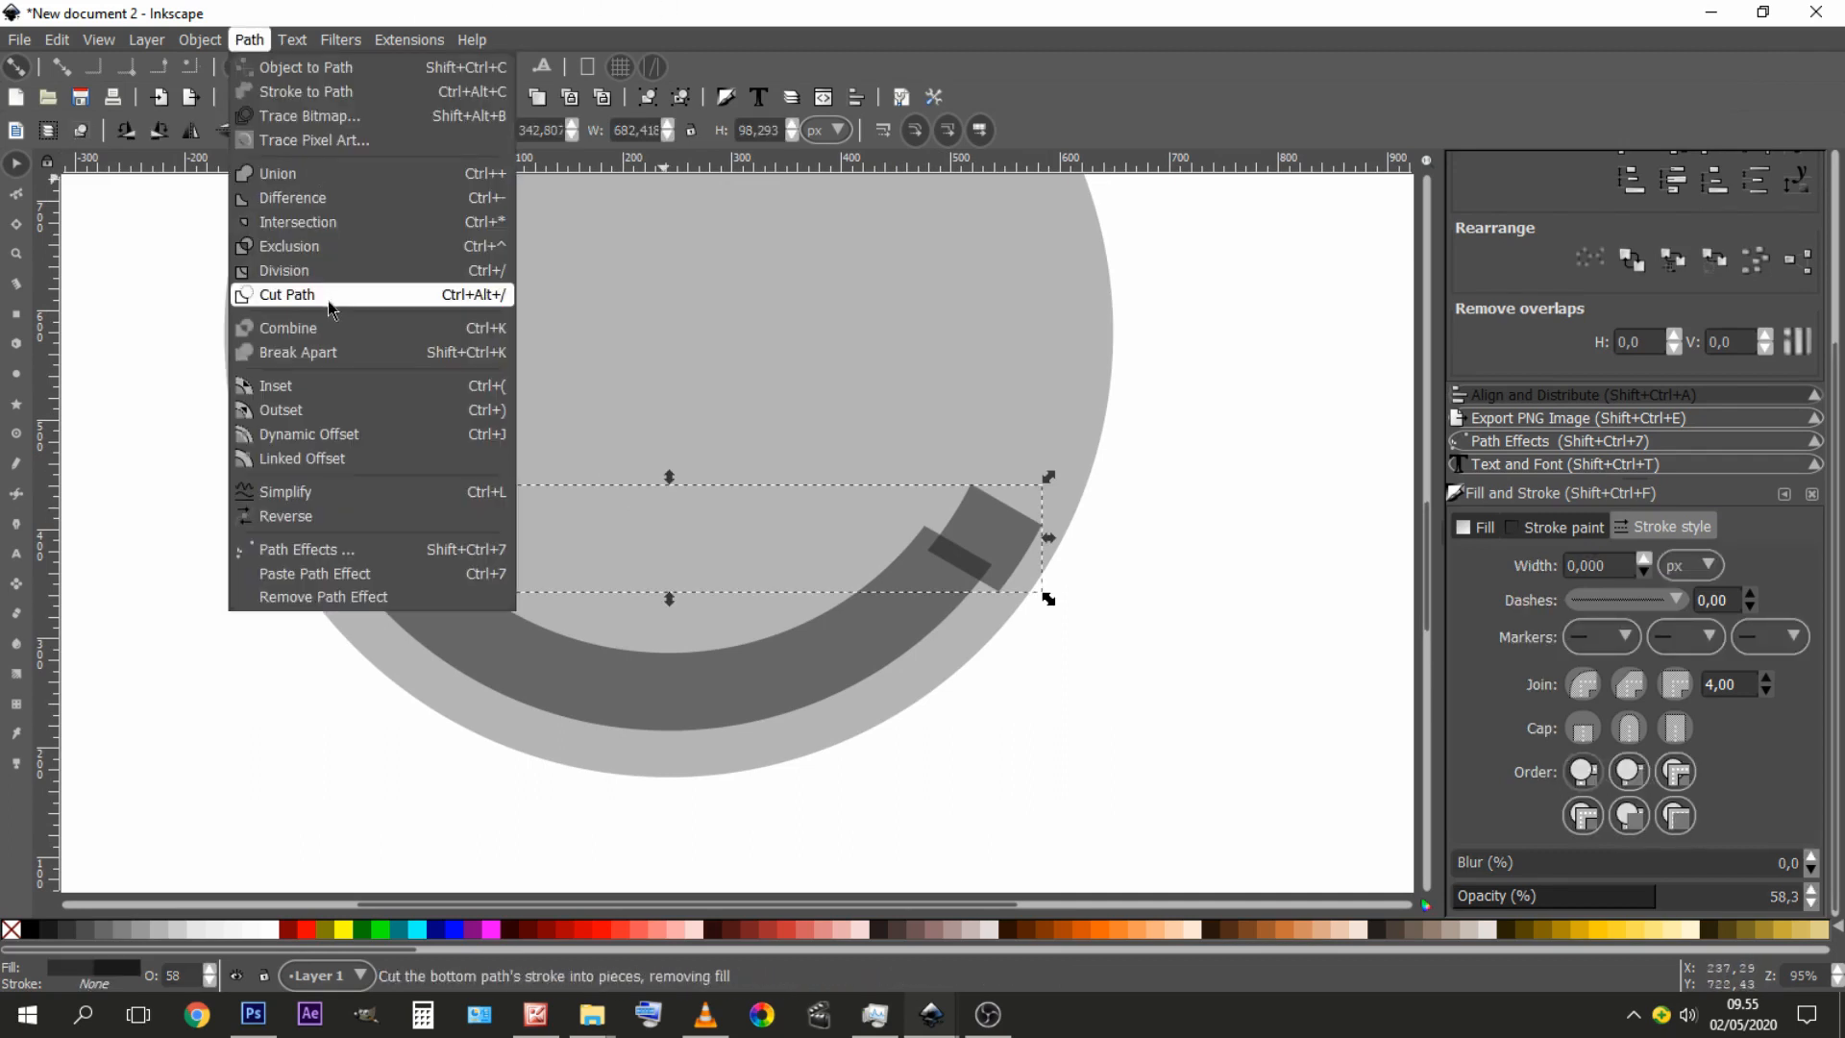
click(328, 362)
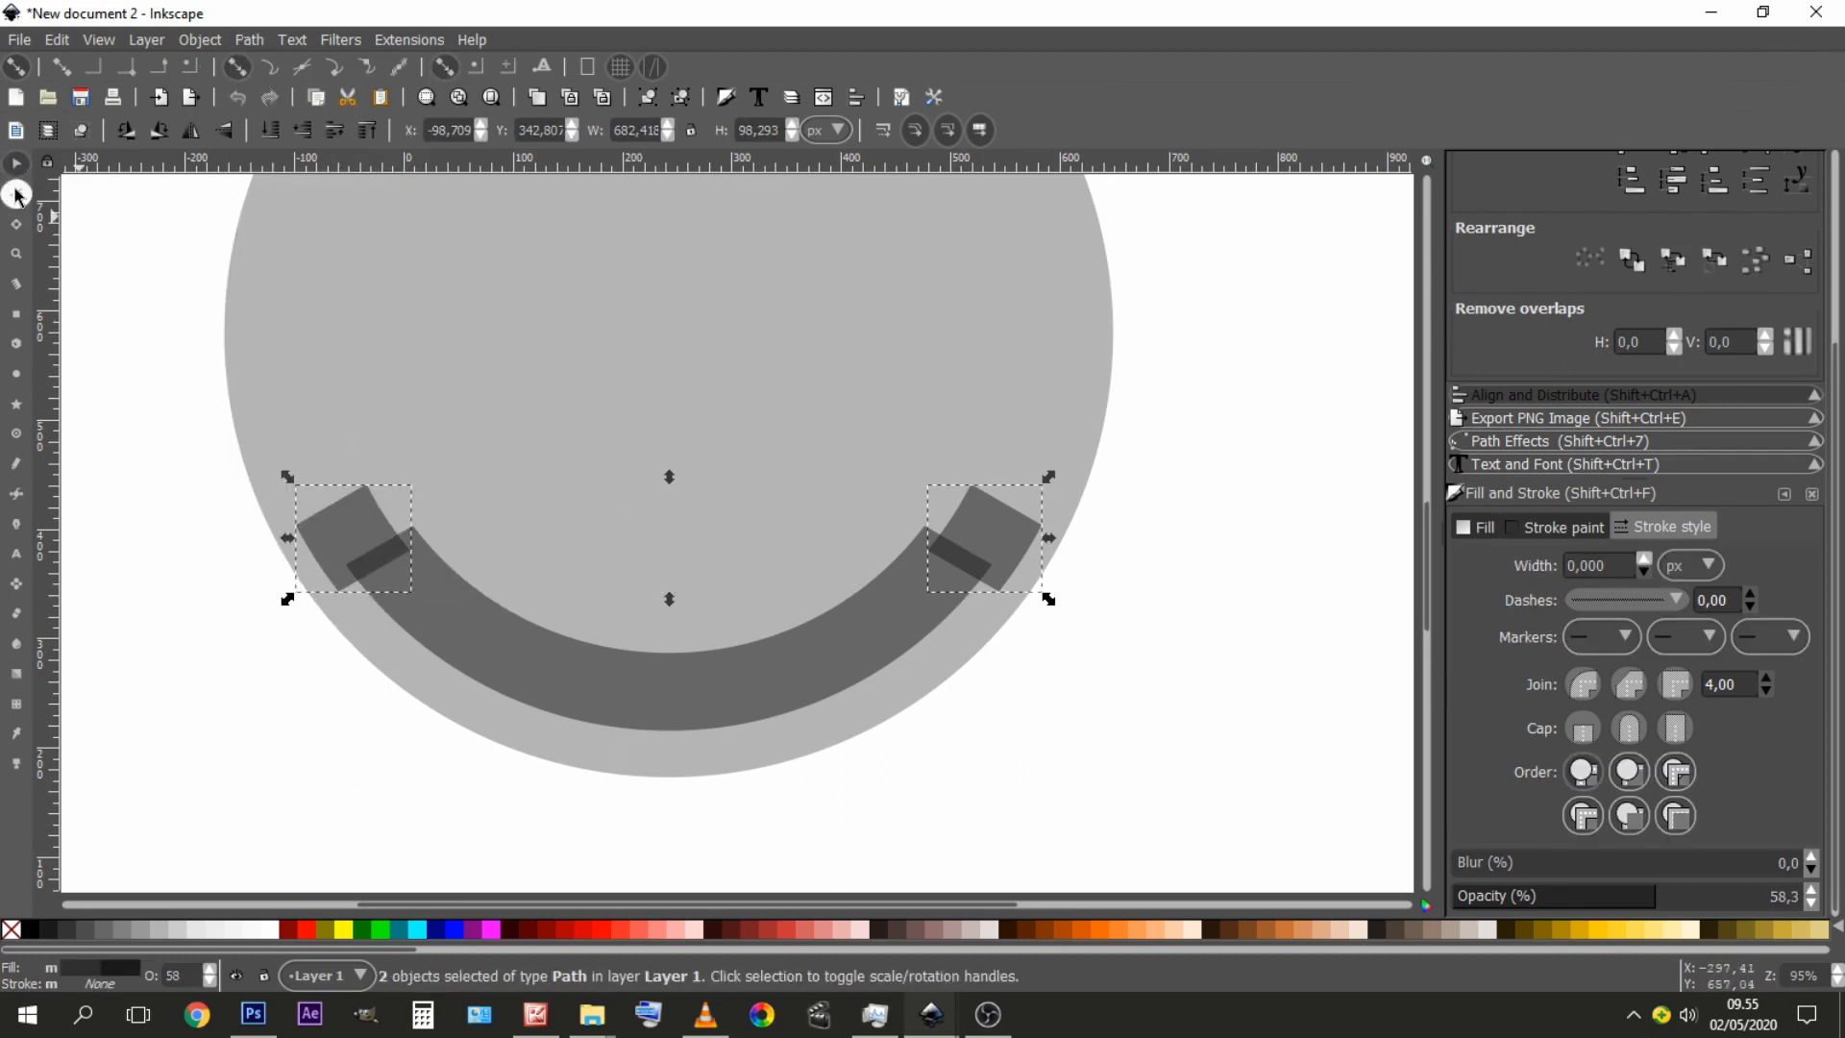
- Insert a node at the middle of the left ribbon end piece's outer edge, between its two end corners
click(16, 195)
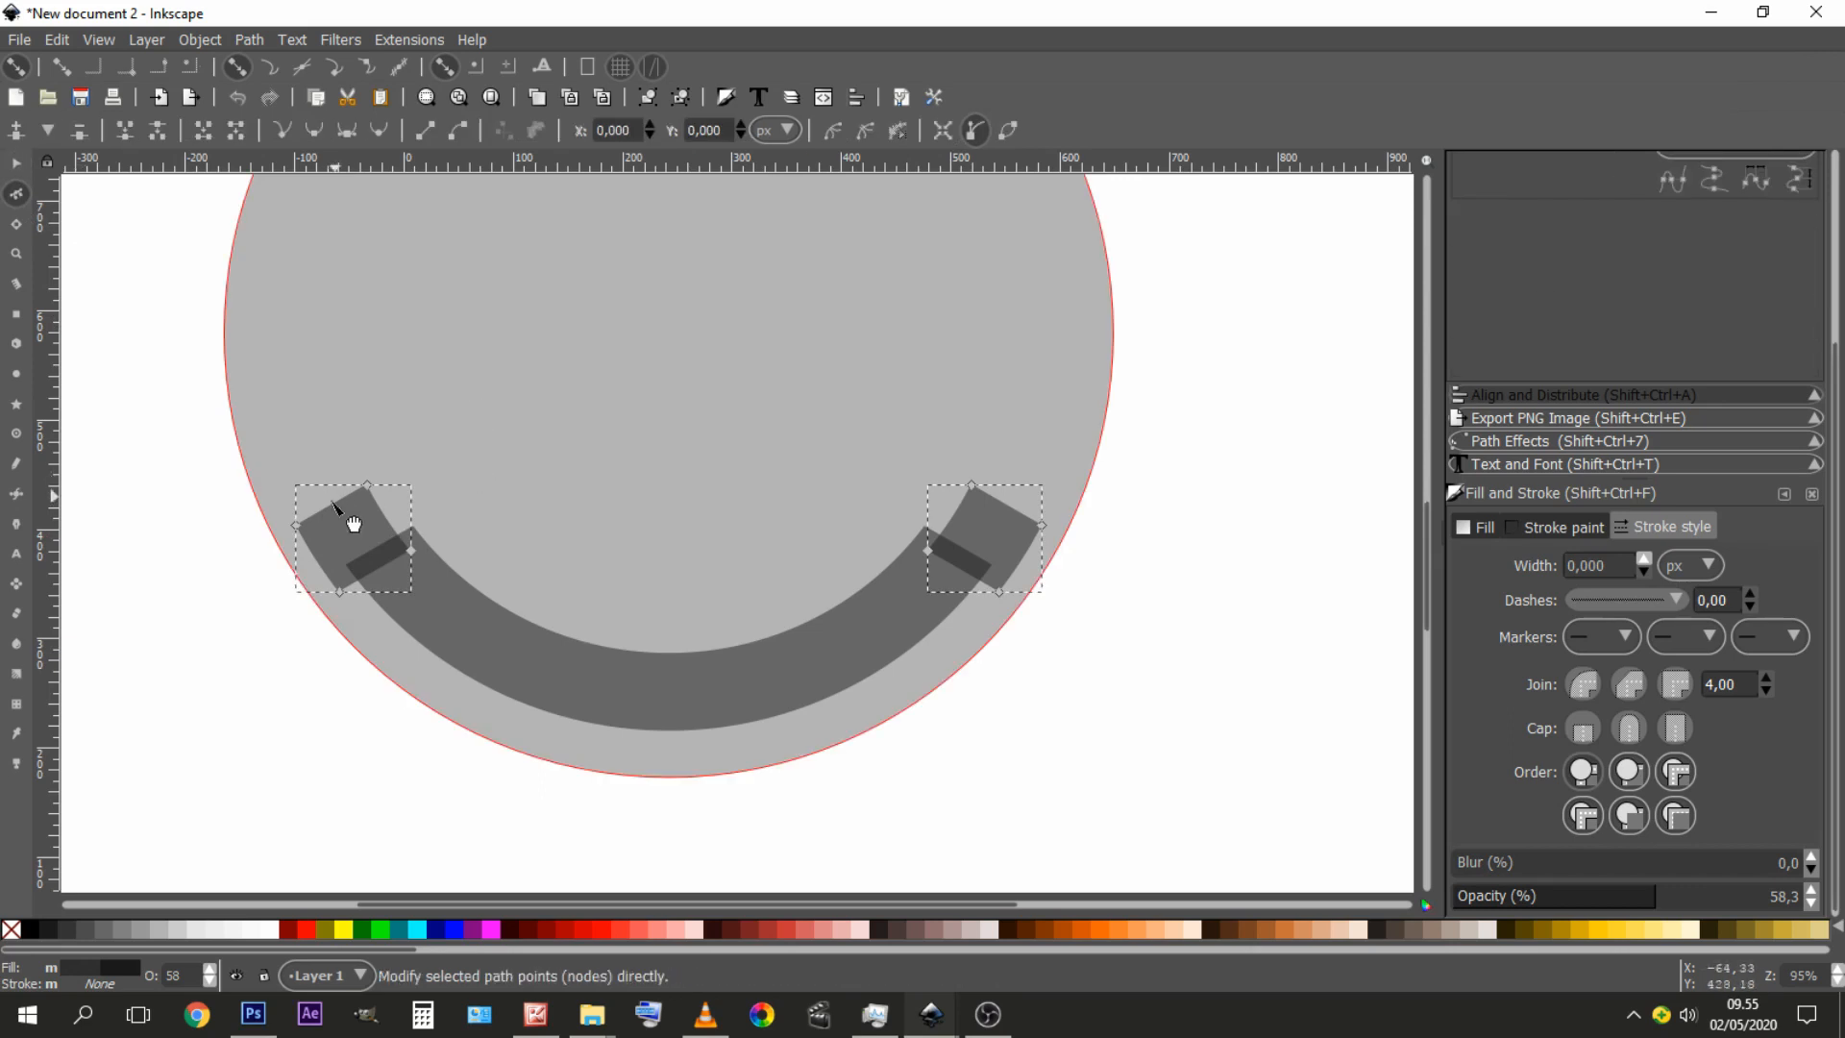
drag(259, 452, 392, 545)
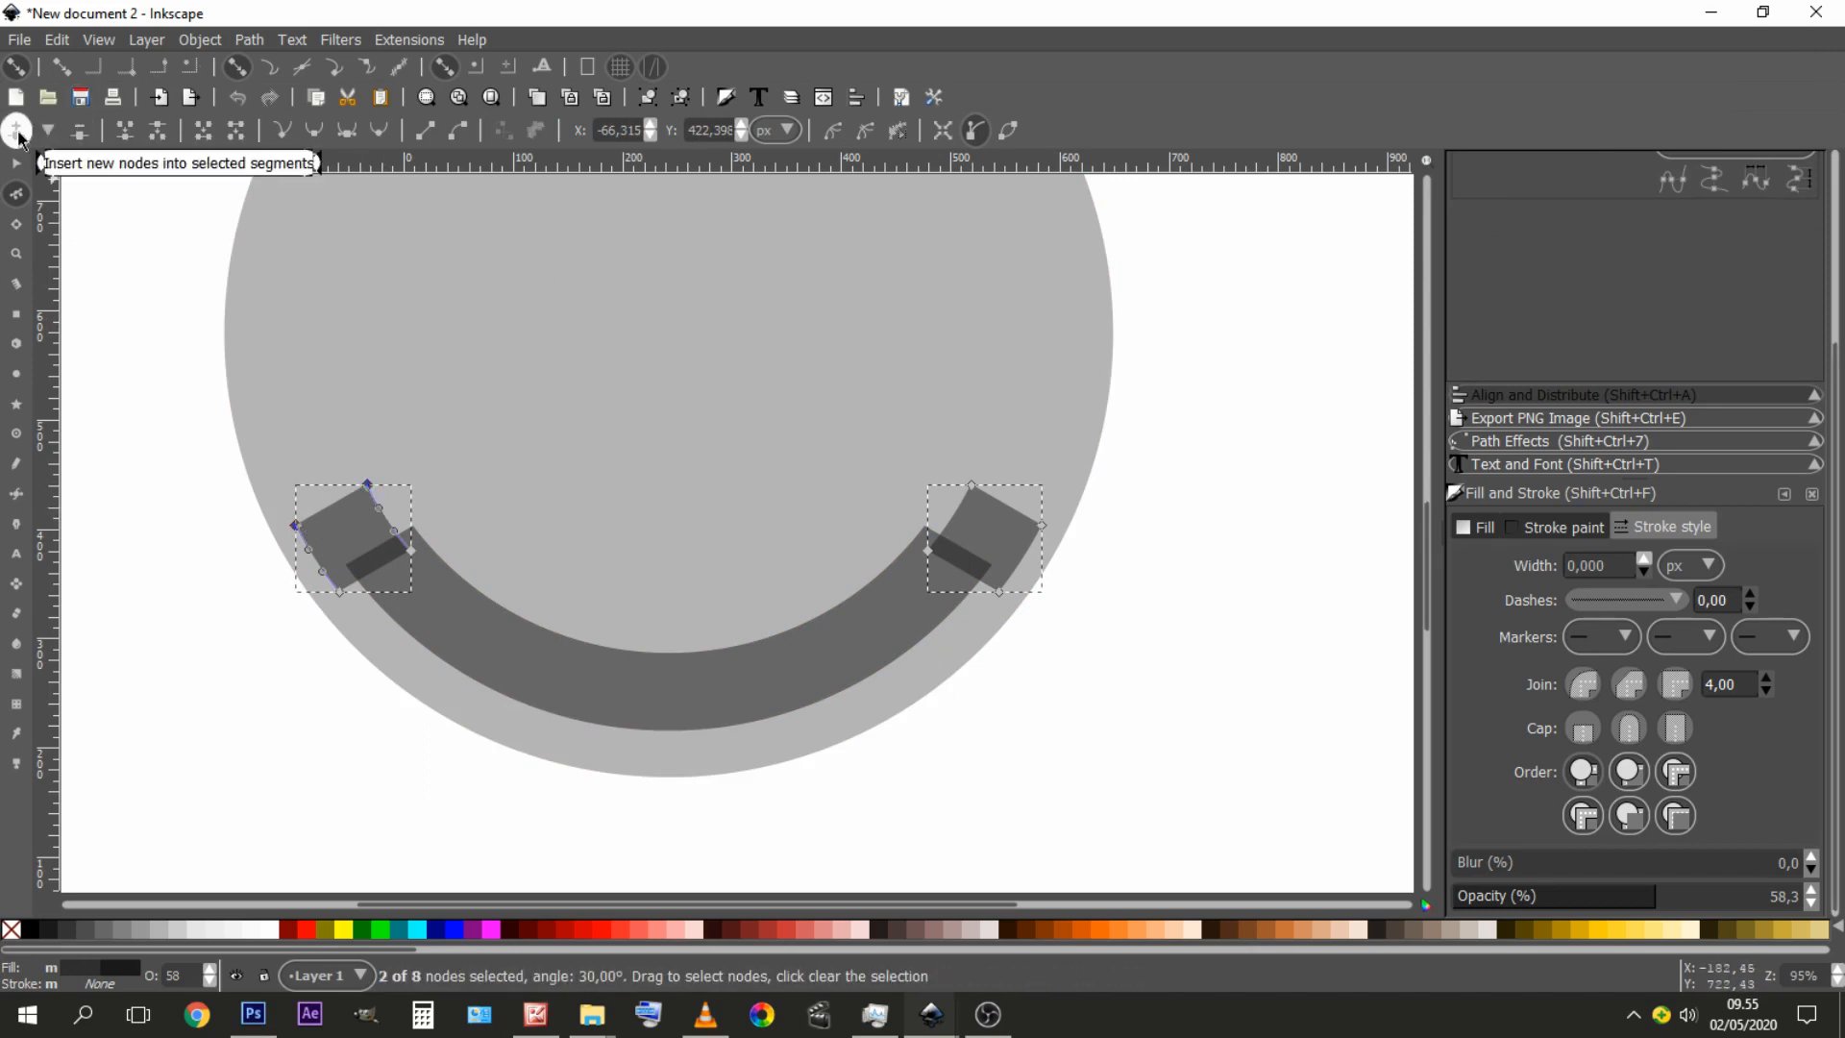
click(48, 131)
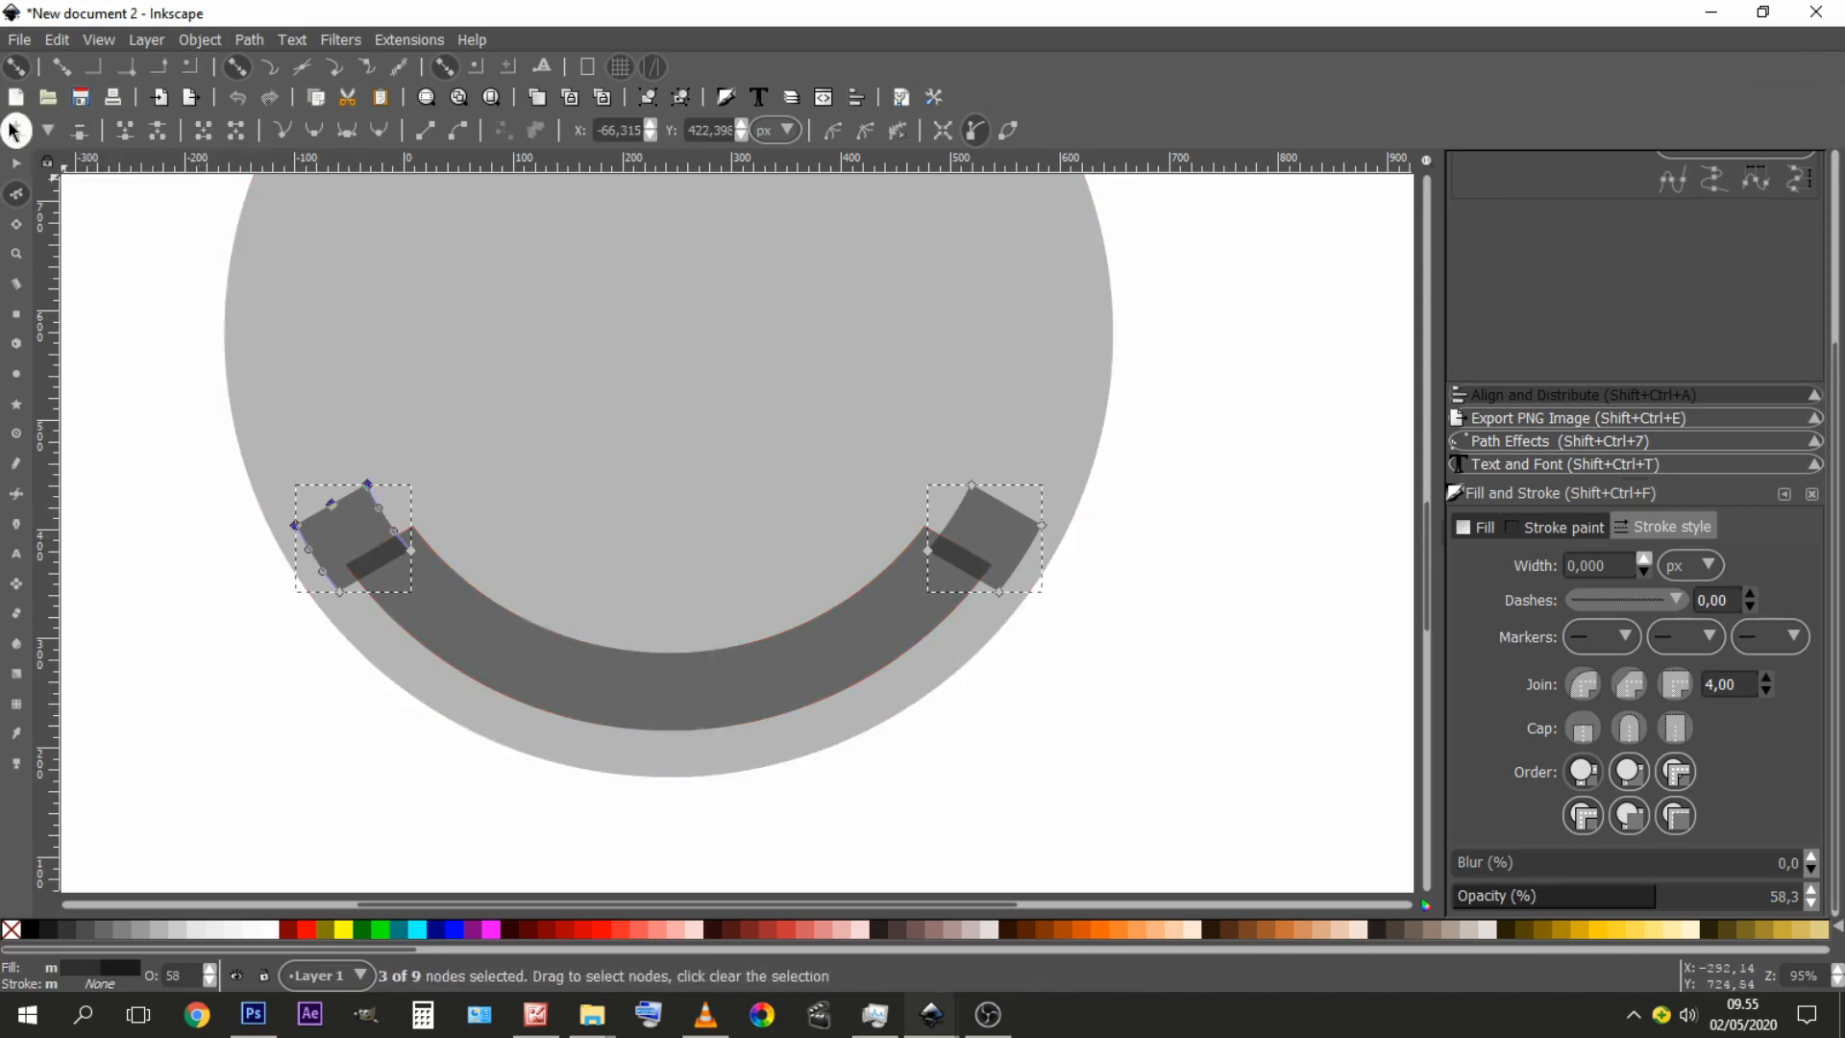
click(234, 542)
- Move the new middle node inward to cut a V-shaped notch into the left ribbon tail
scroll(341, 519, up, 1)
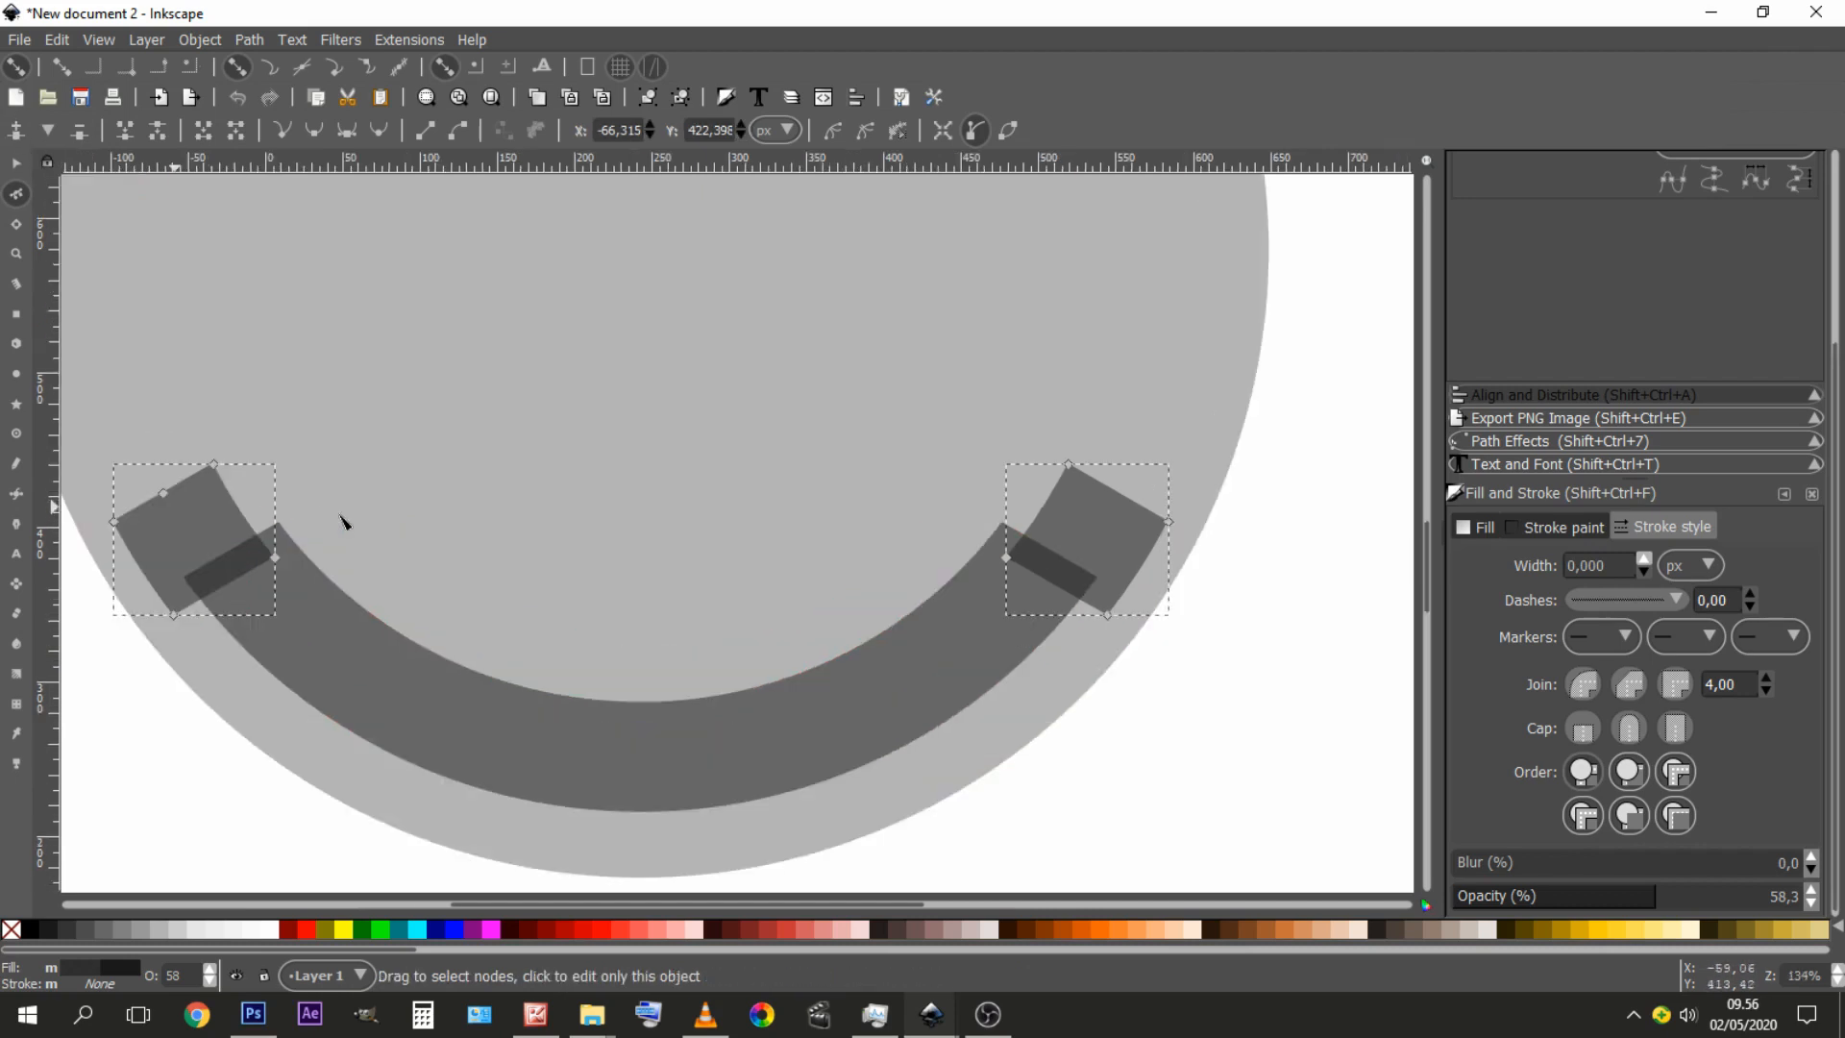
scroll(330, 504, left, 3)
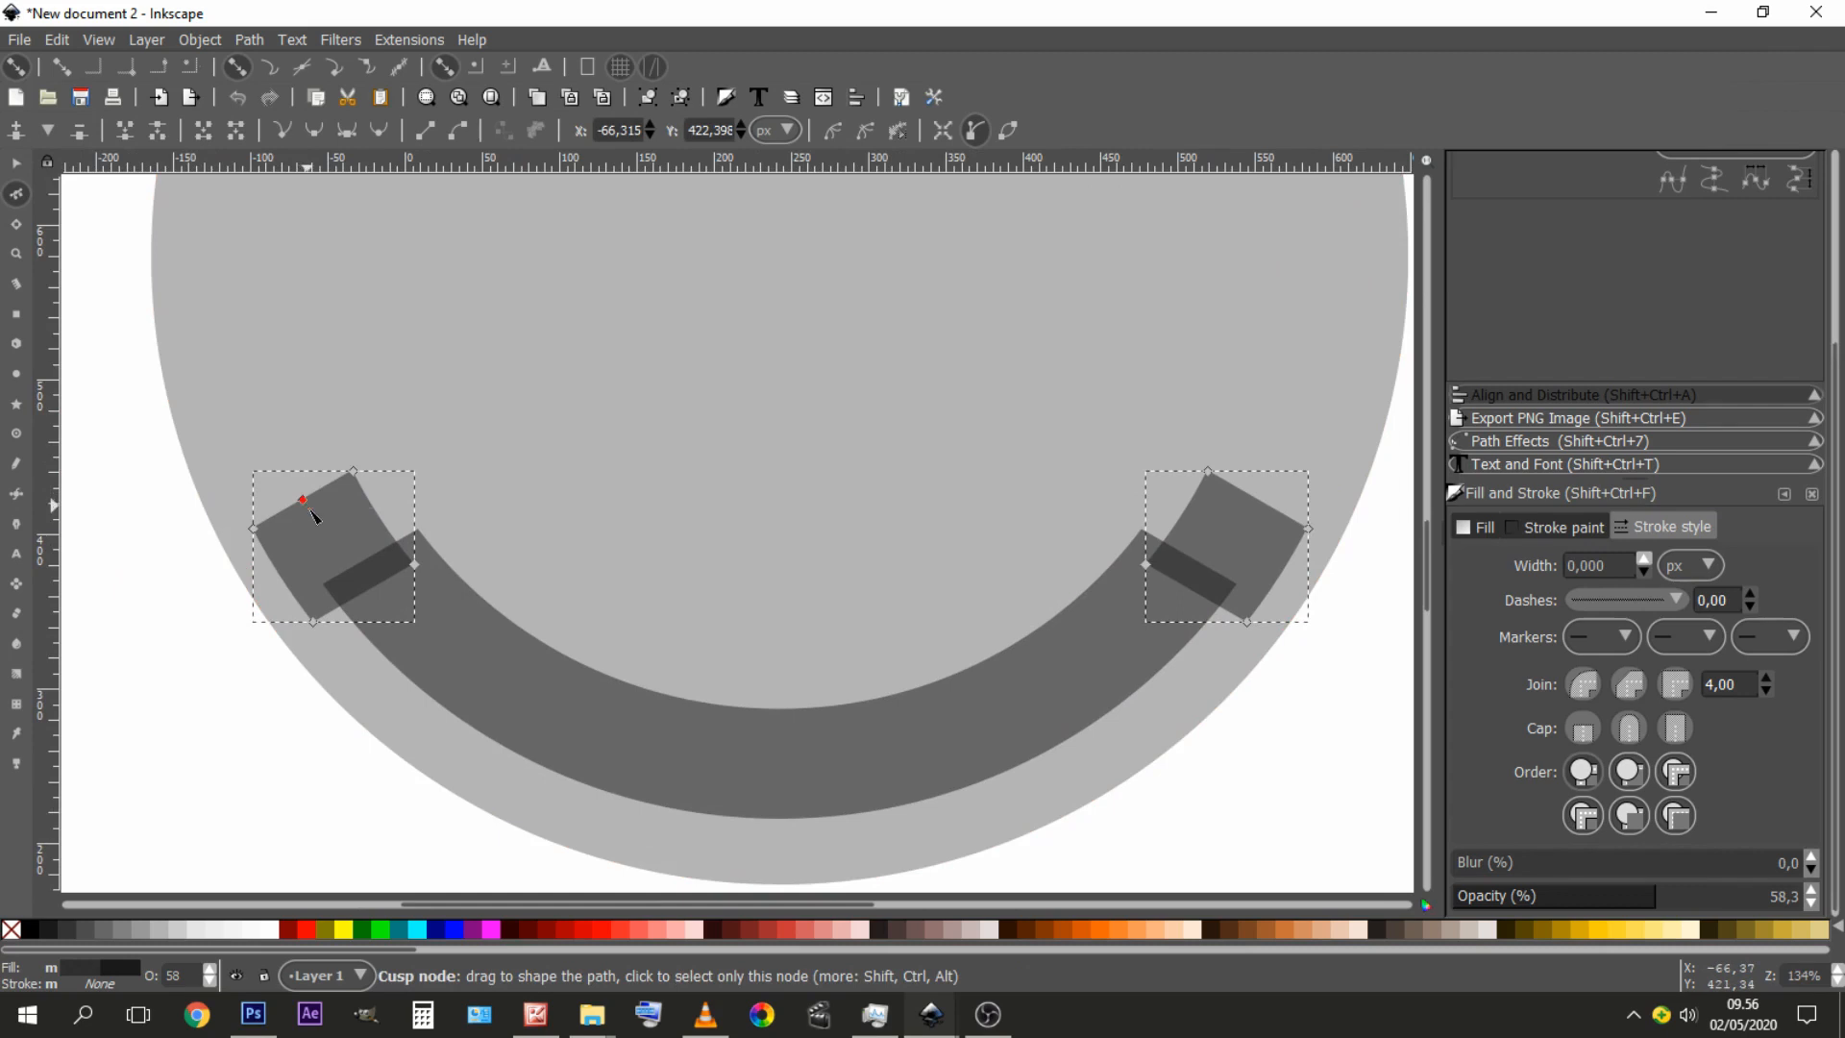
drag(311, 510, 329, 535)
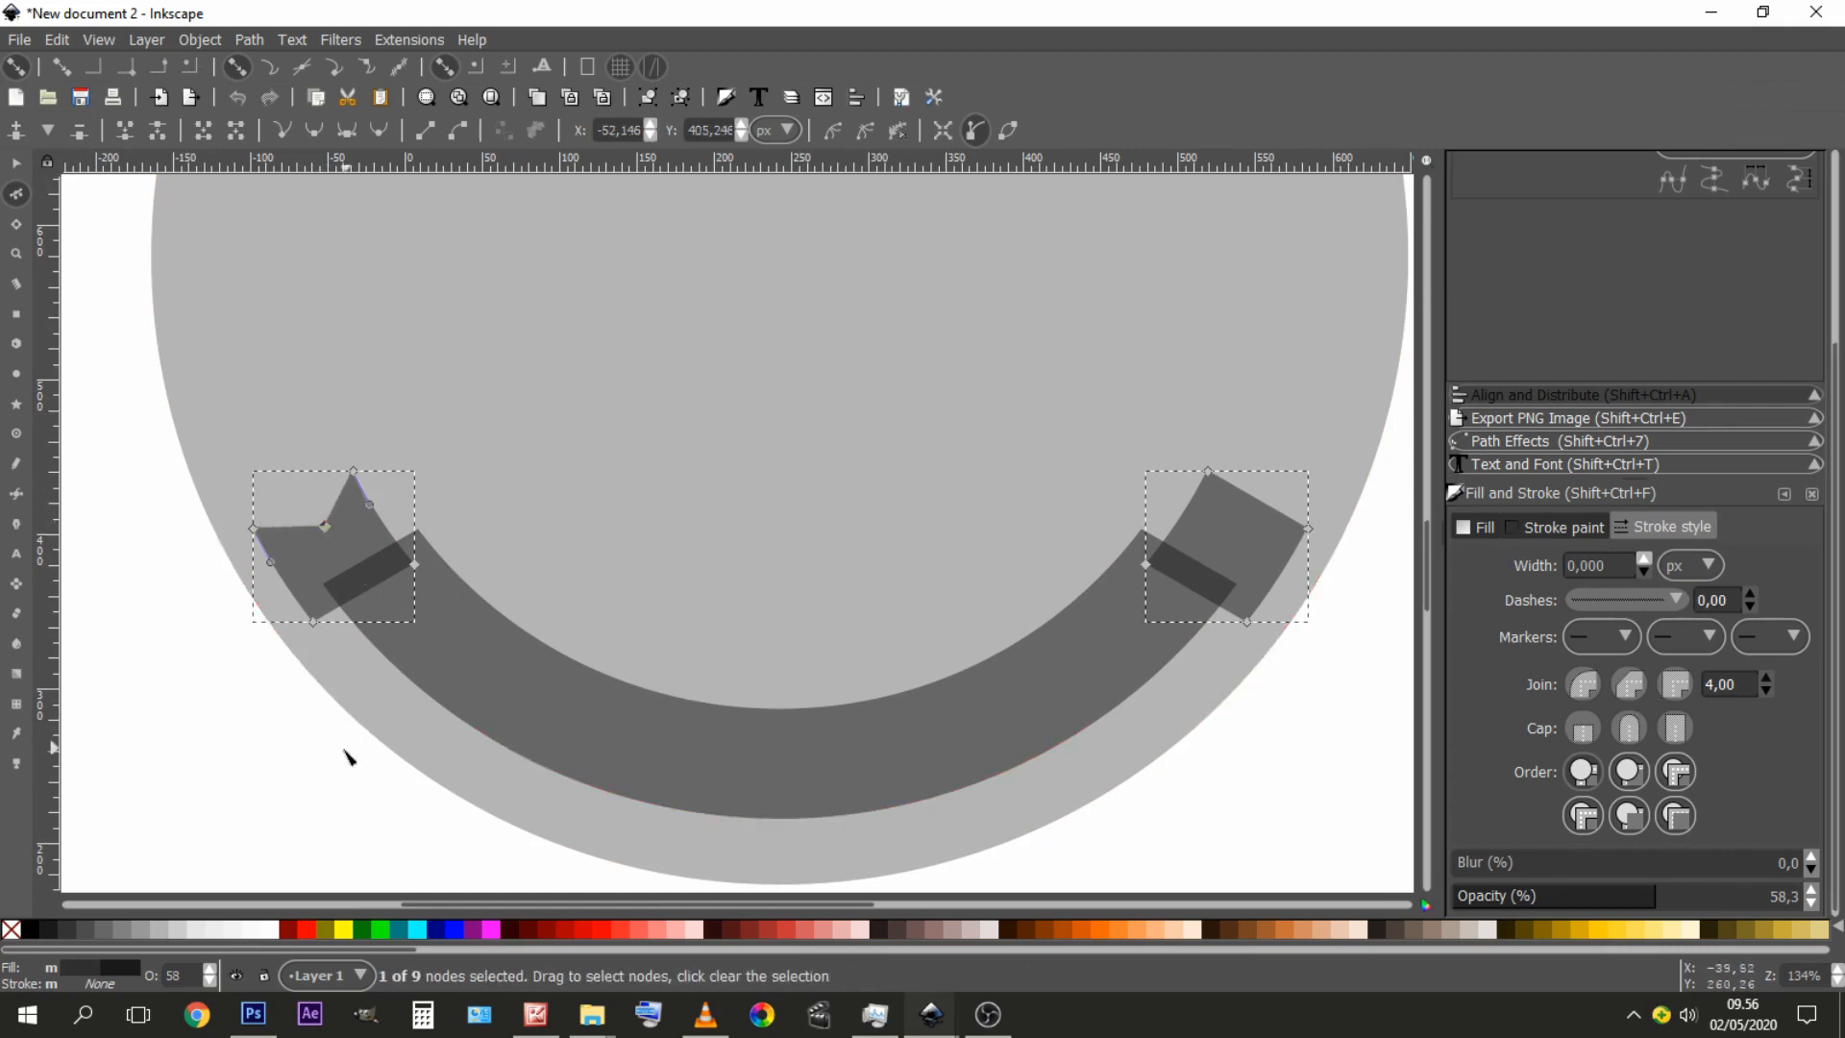
drag(538, 442, 511, 432)
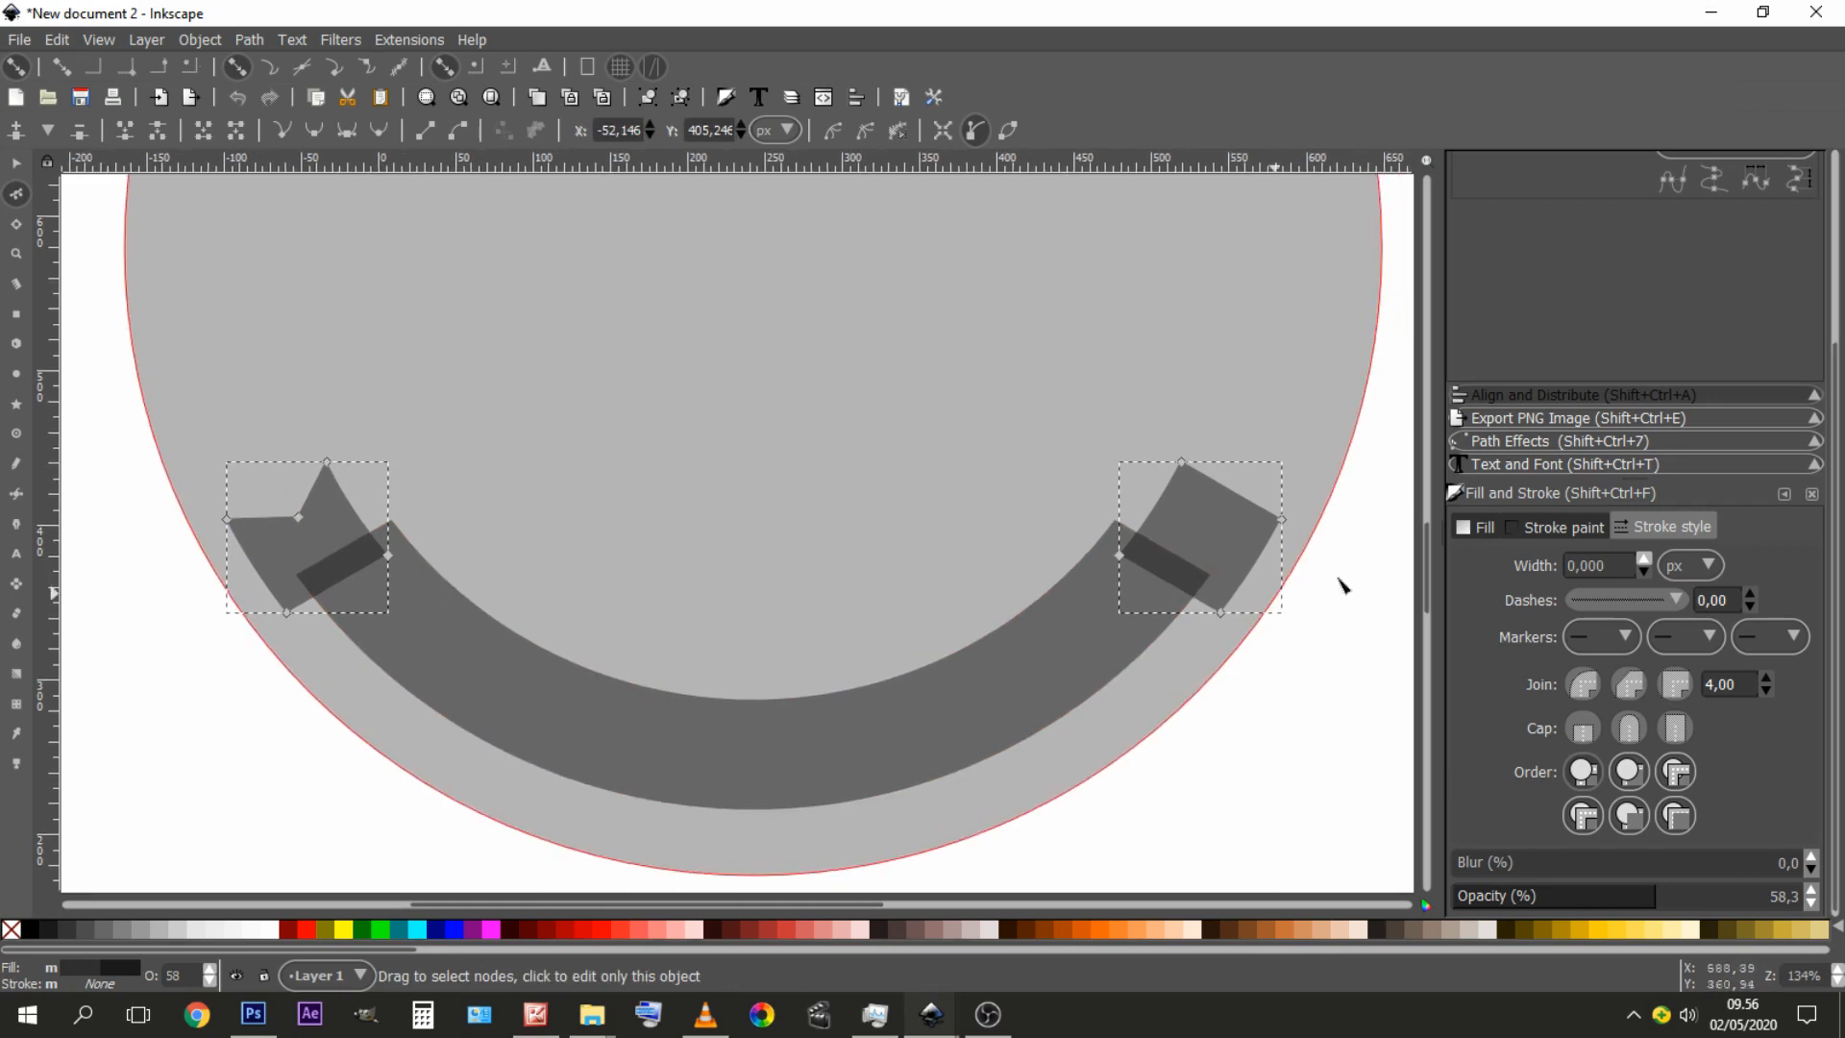
- Duplicate the notched left ribbon tail and flip the copy horizontally
key(space)
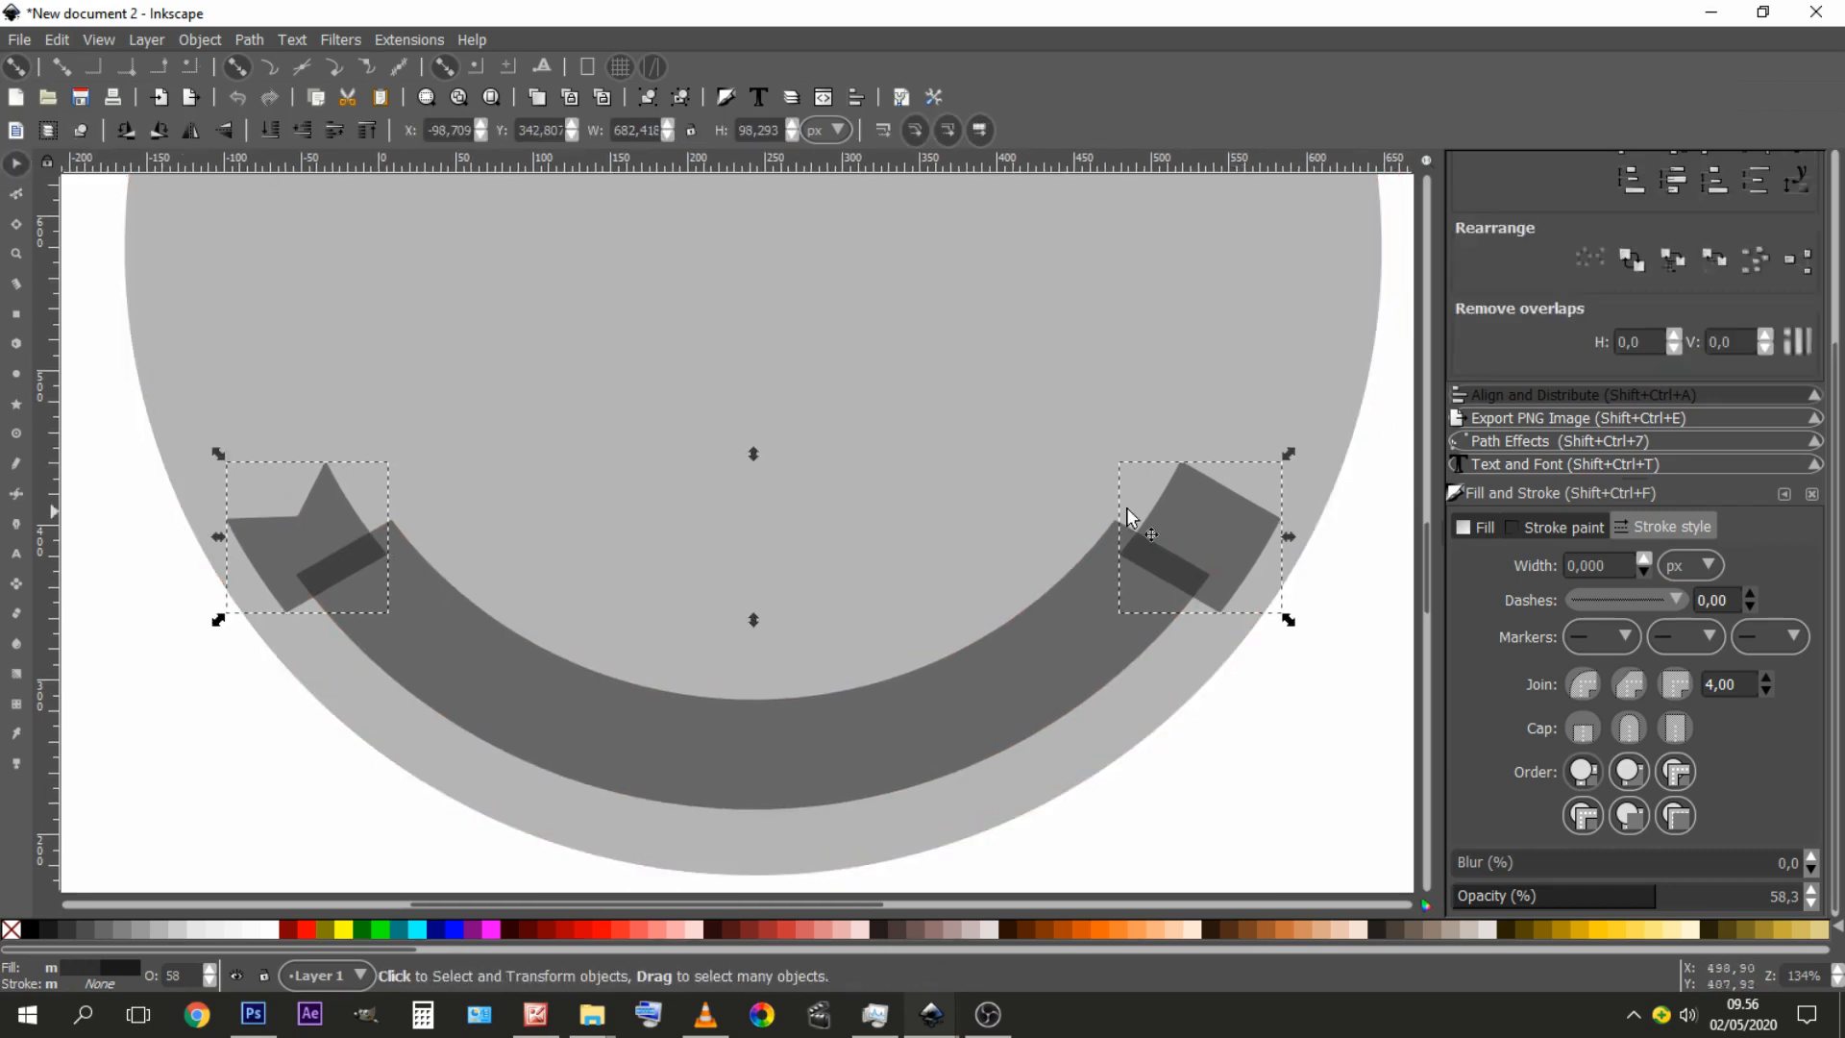
click(1358, 502)
click(317, 534)
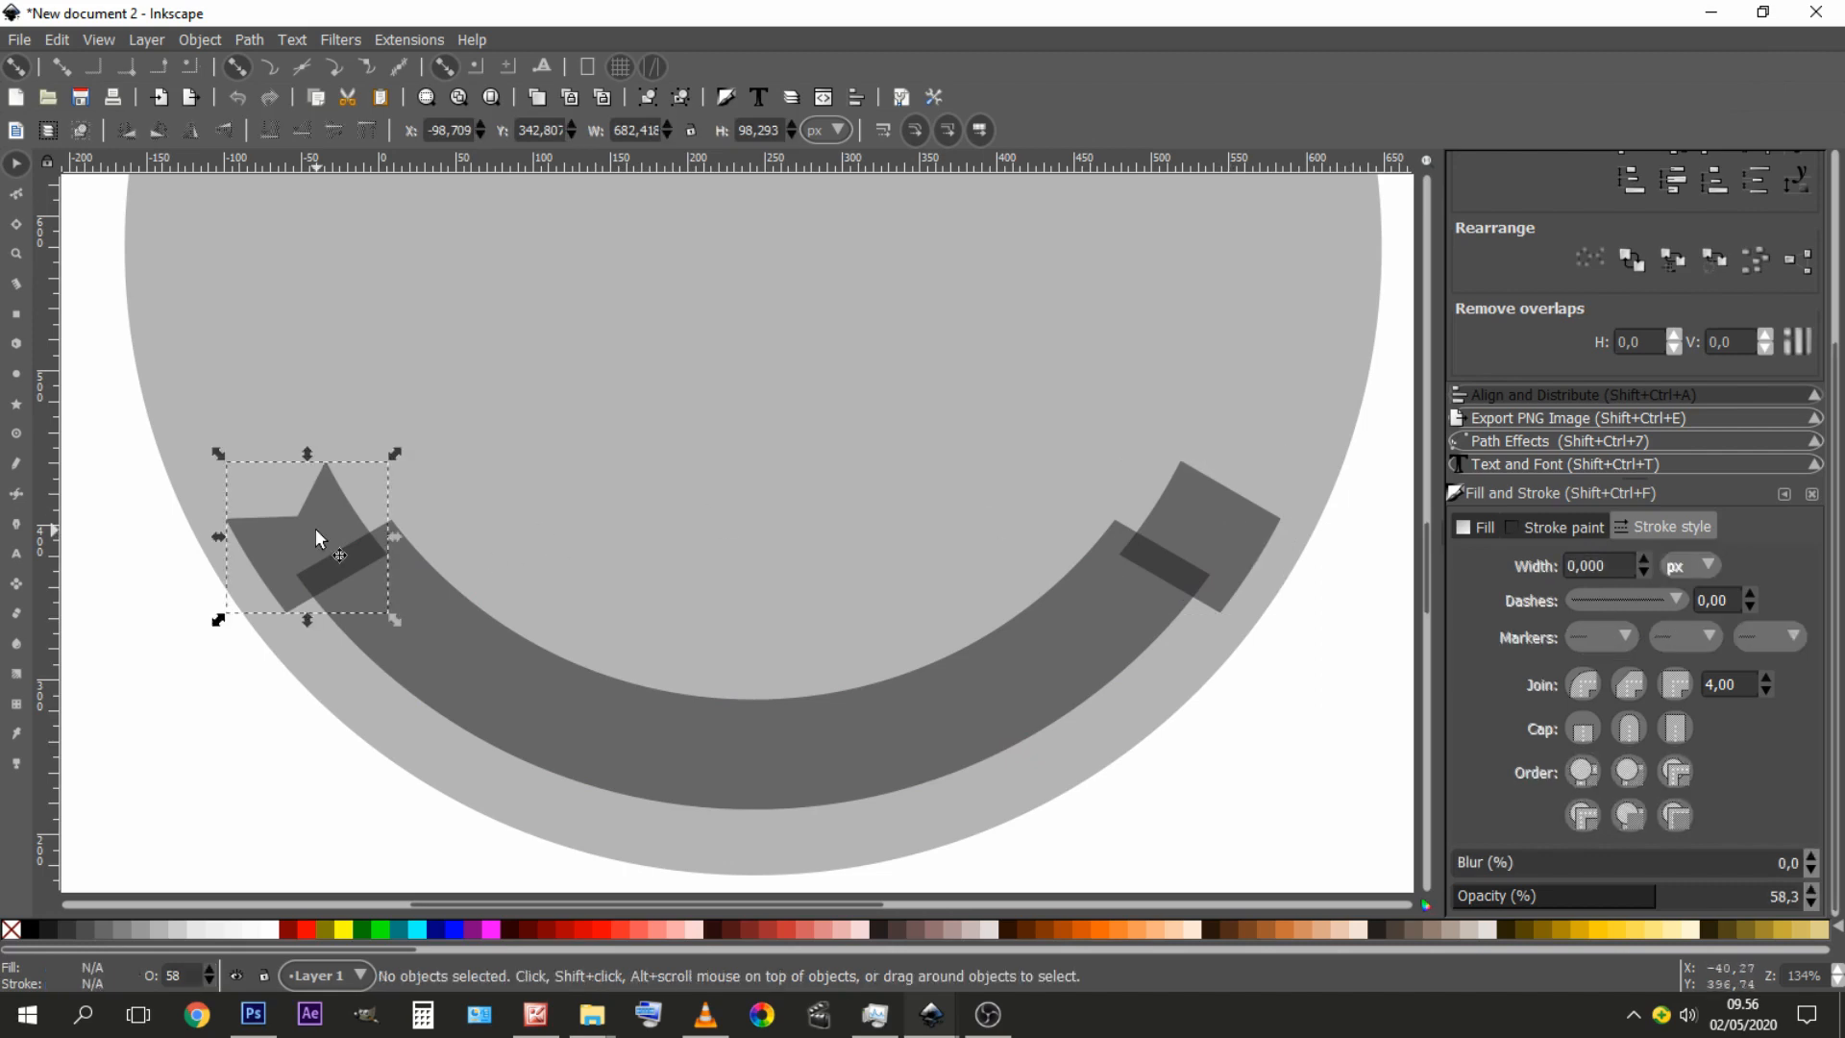
key(Home)
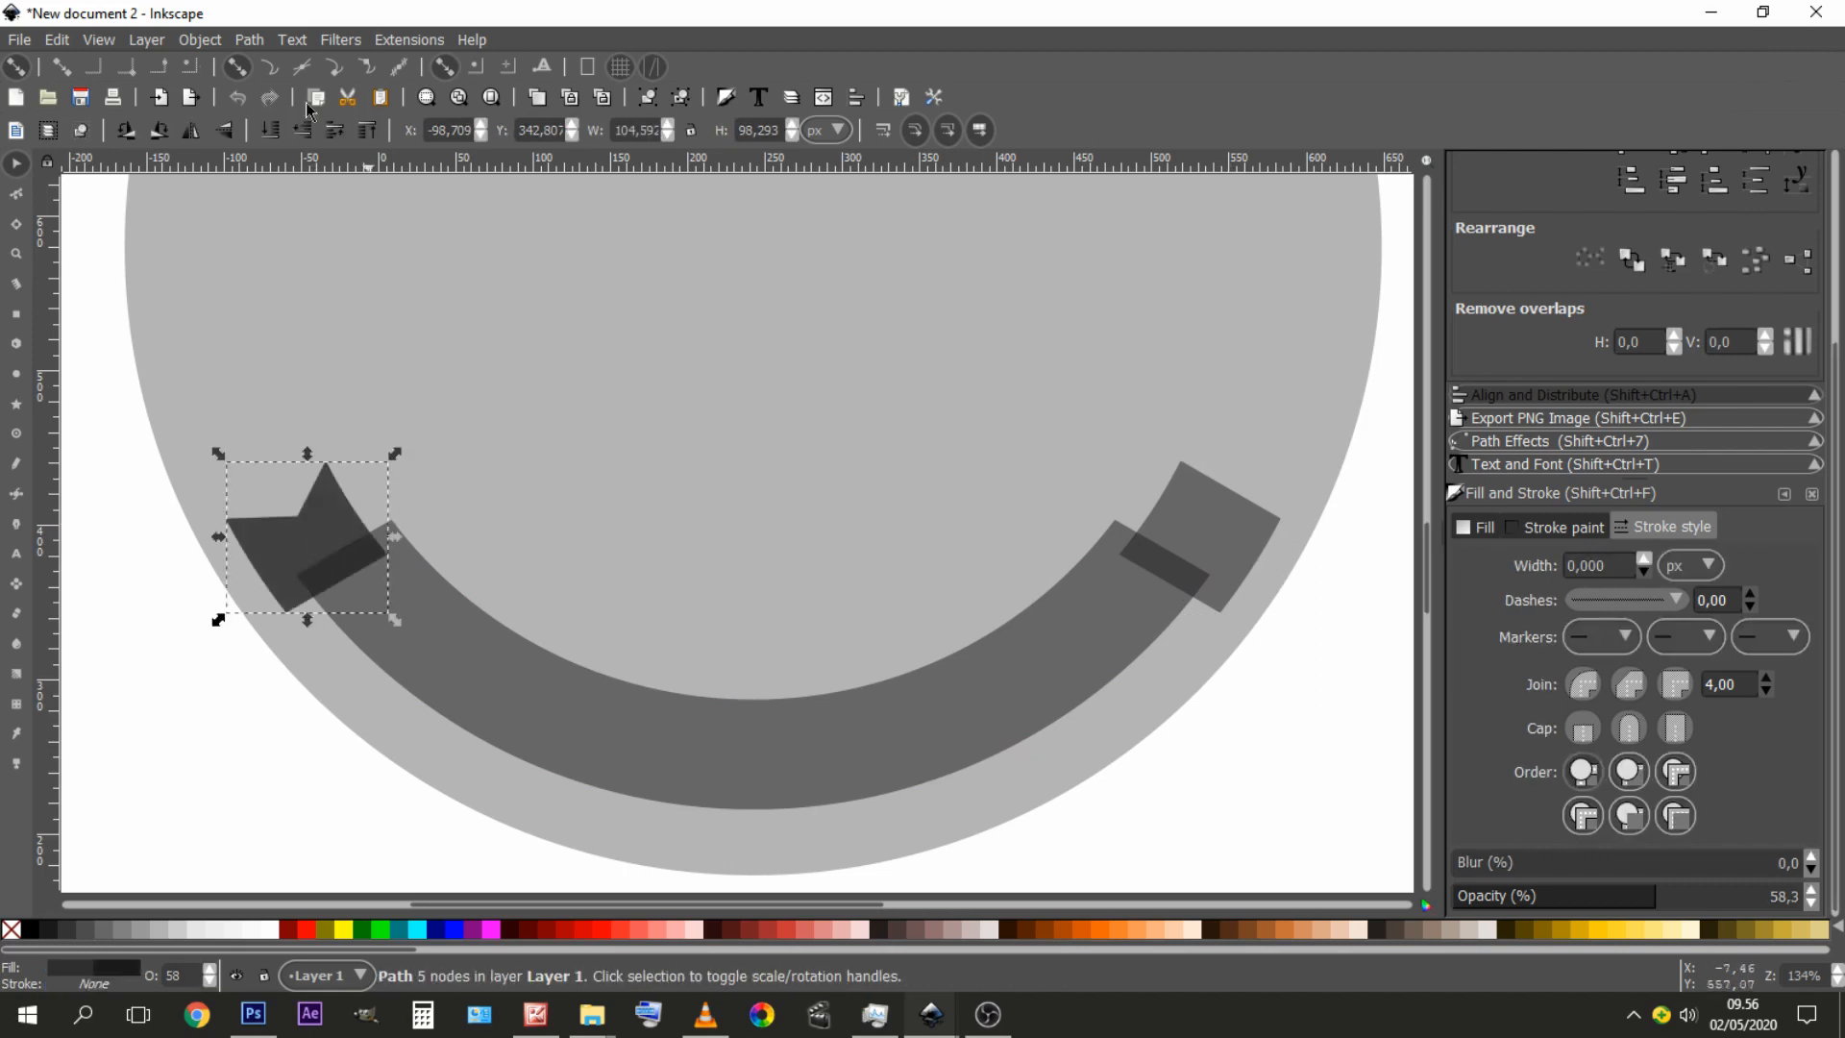
click(193, 134)
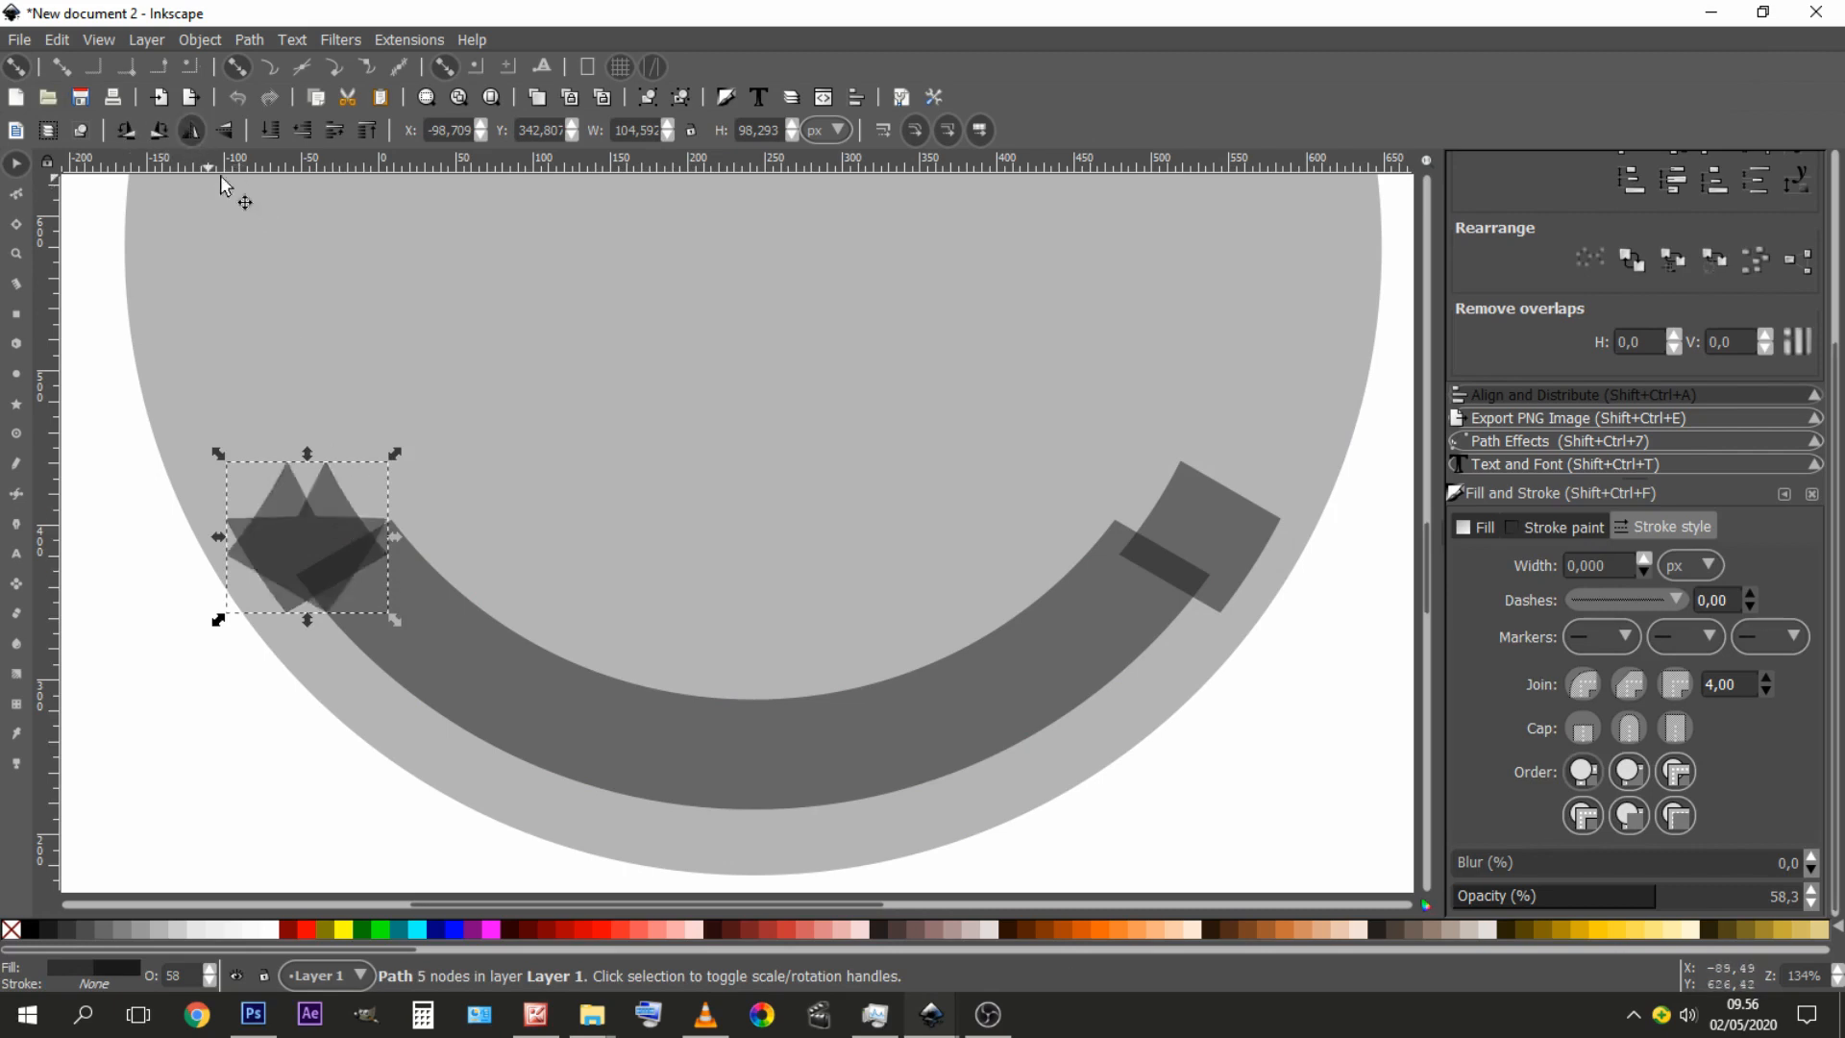
- Enable snapping to cusp nodes, align the flipped tail with the right end piece's corners, and delete the unnotched piece underneath
drag(344, 534, 1254, 542)
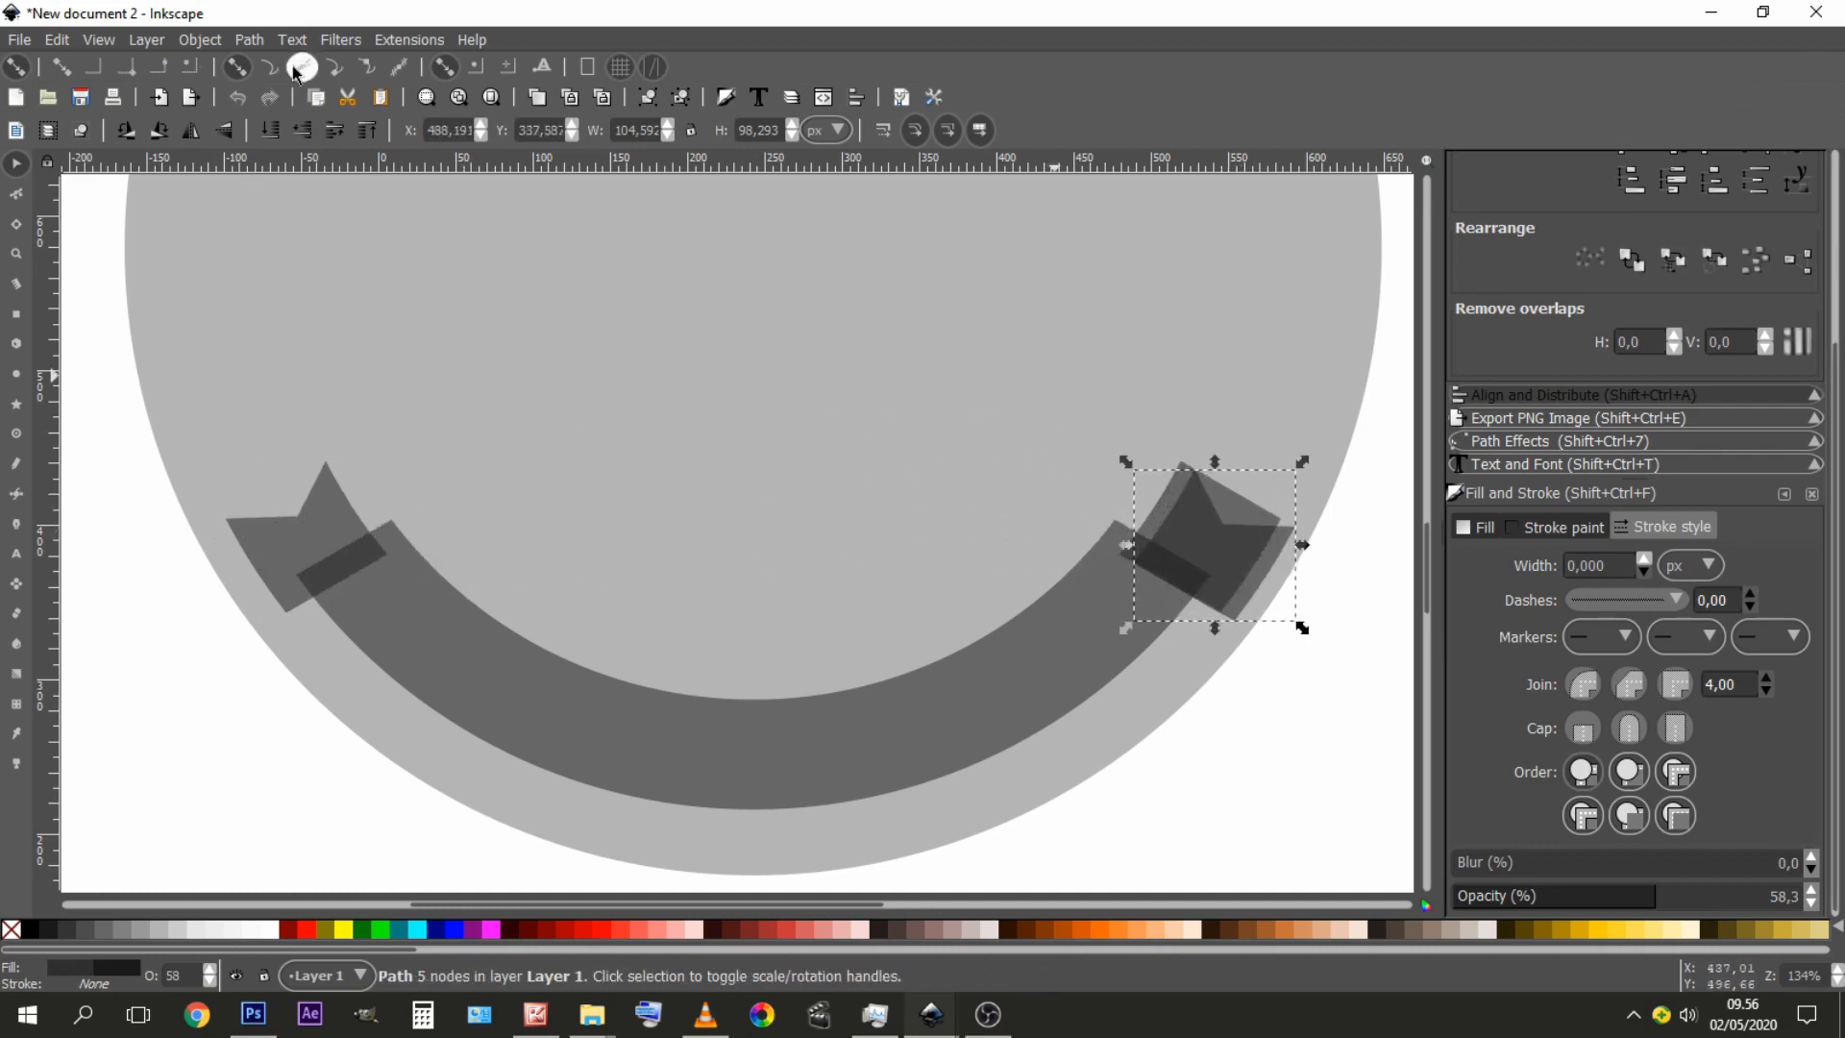
click(339, 67)
drag(1236, 546, 1204, 489)
click(1343, 568)
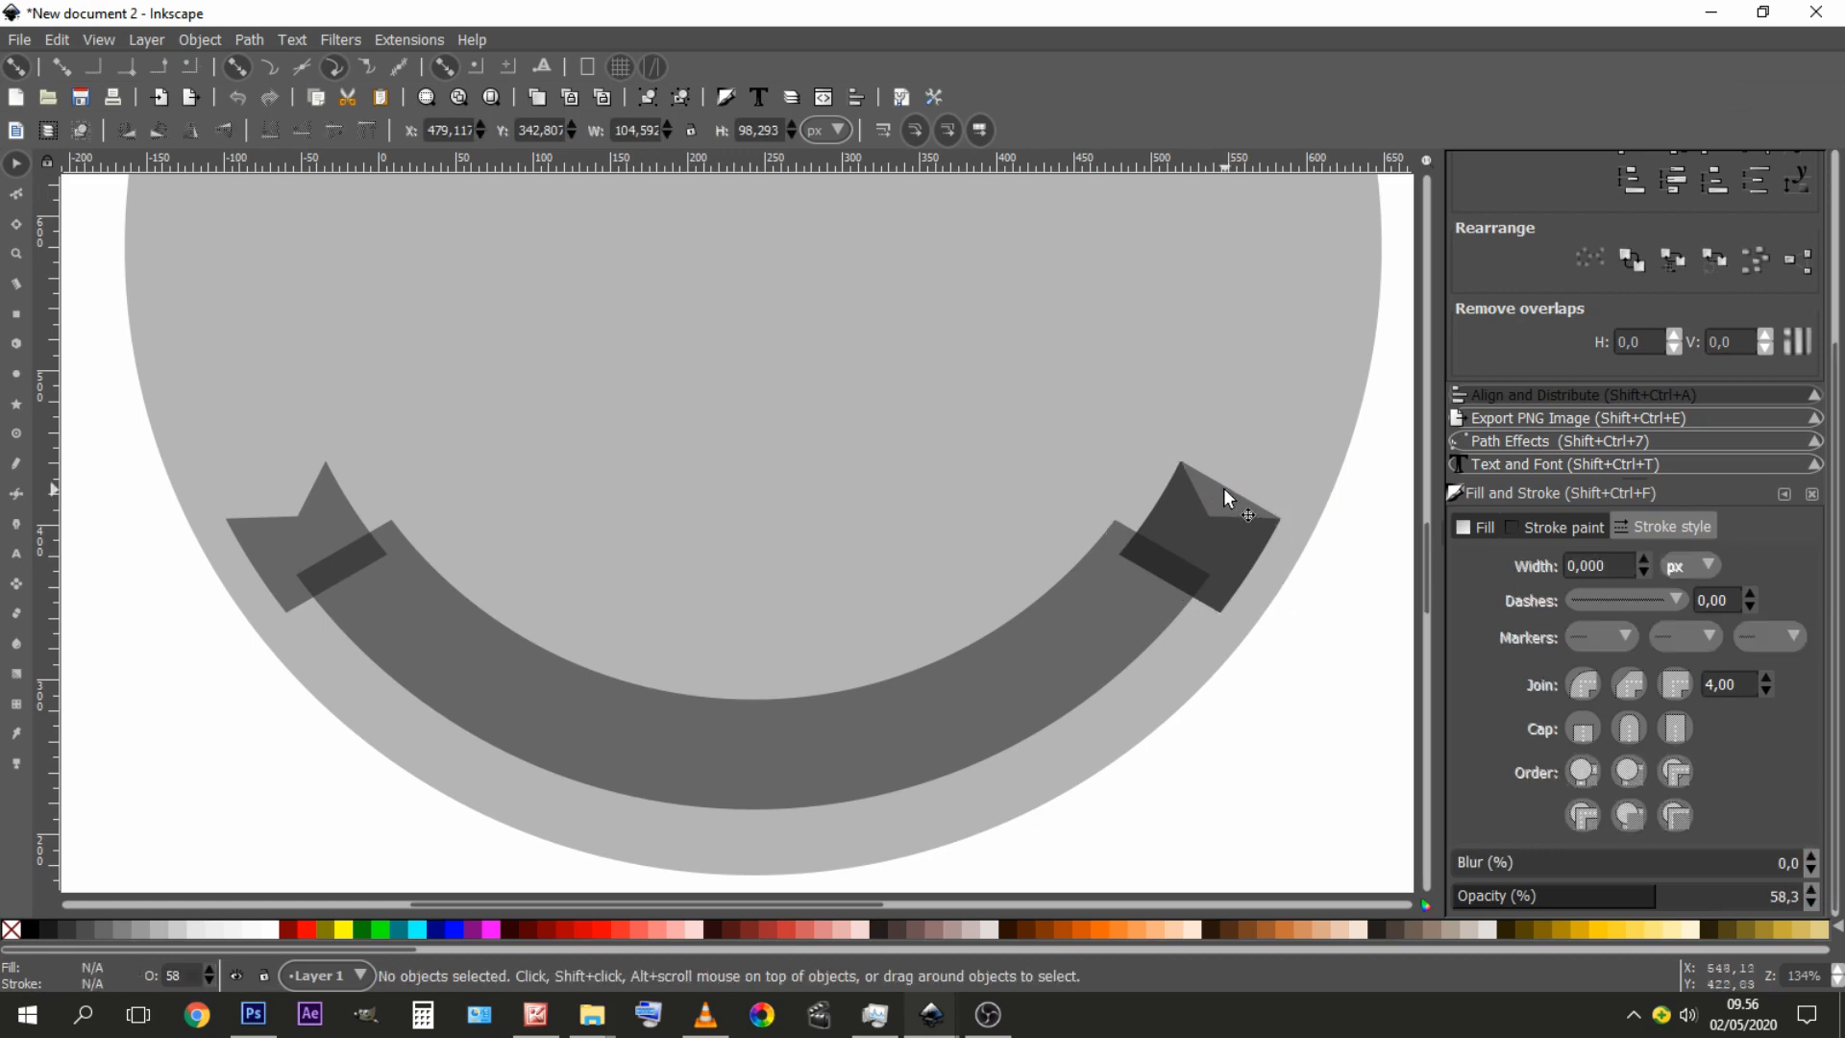
click(1224, 487)
key(Delete)
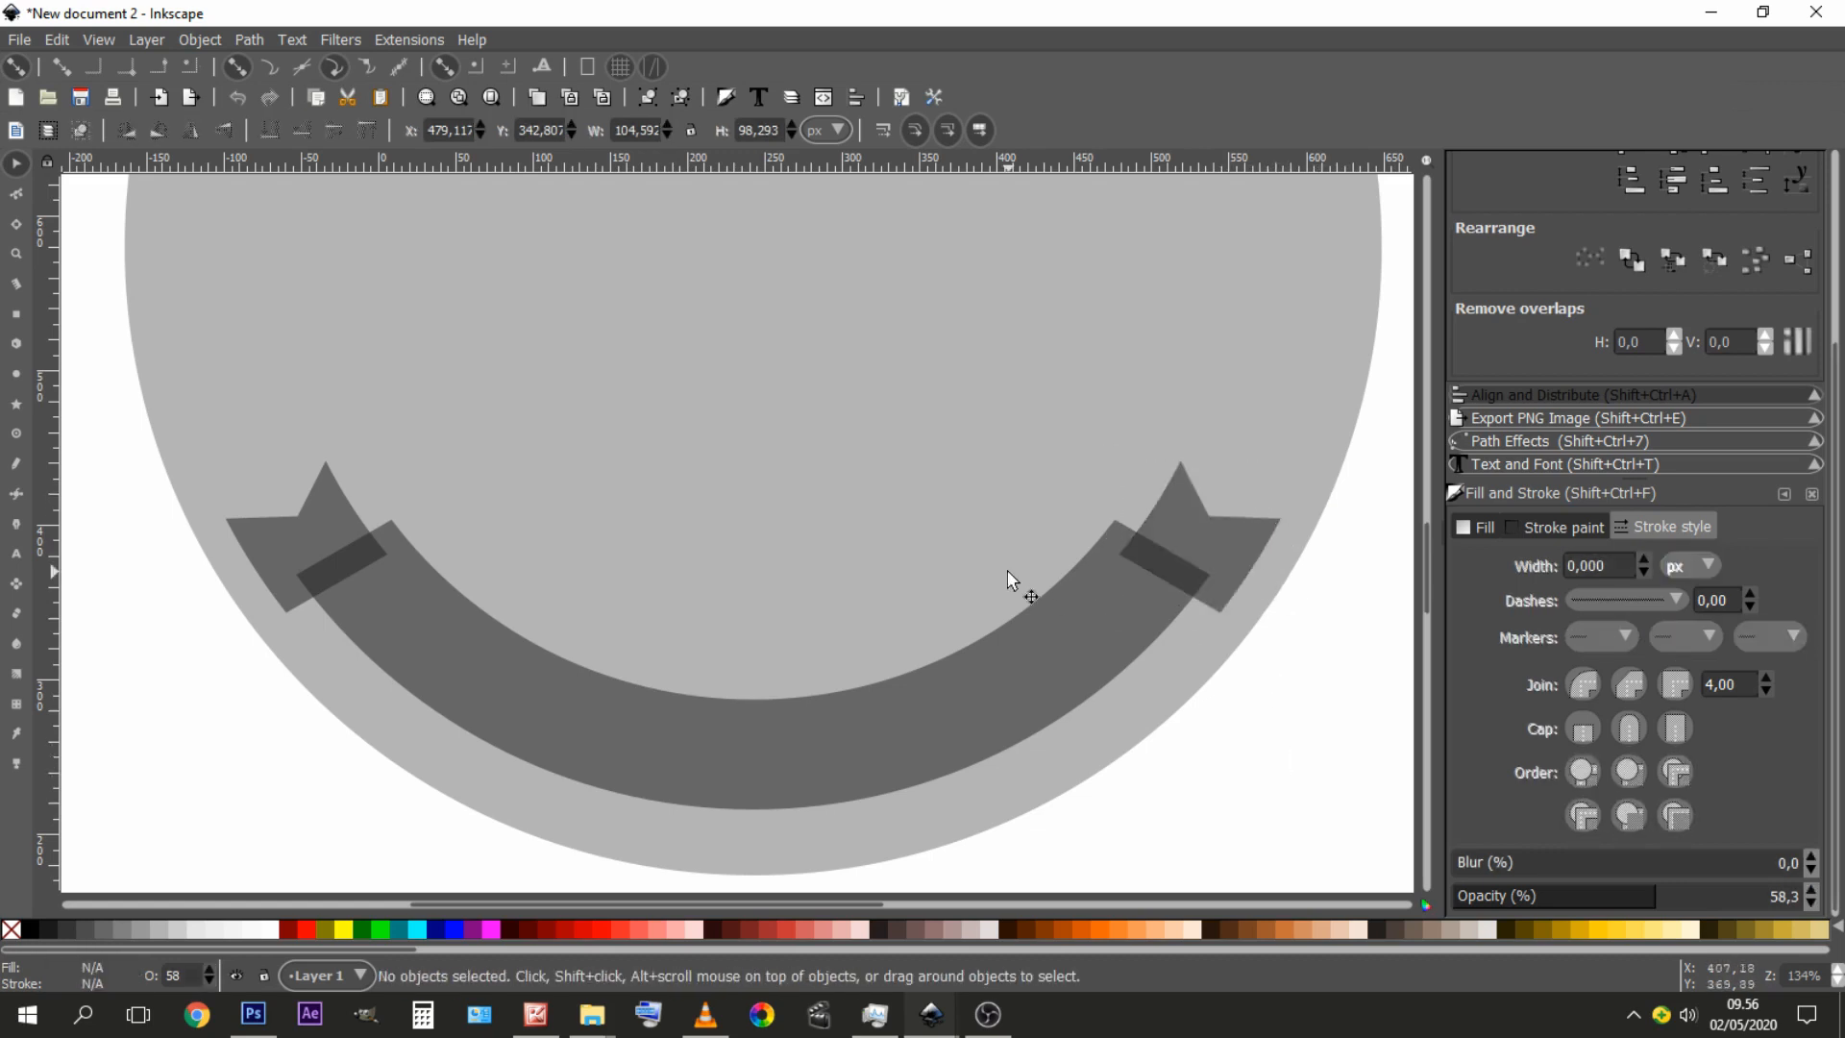
- Draw a closed triangle with the Pen tool, joining the front band's outer left corner to the left tail's two inner-end corners
drag(1007, 574, 924, 529)
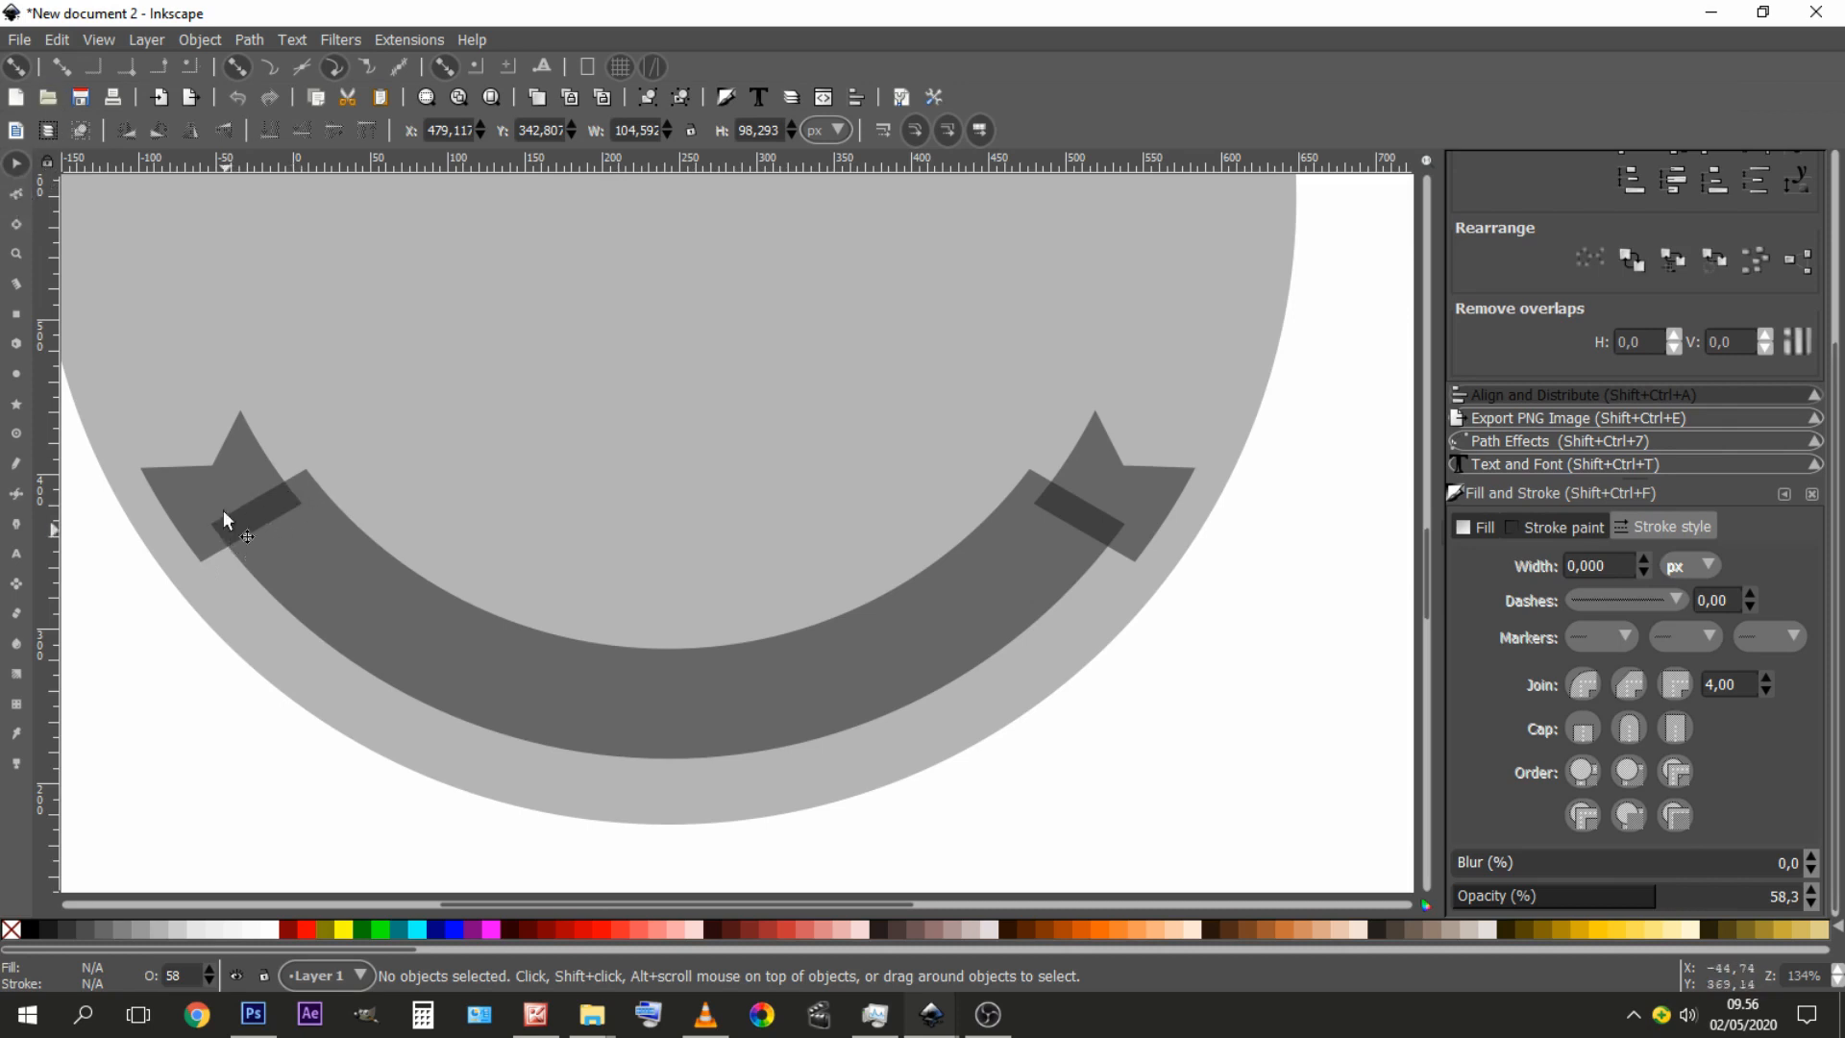
click(17, 496)
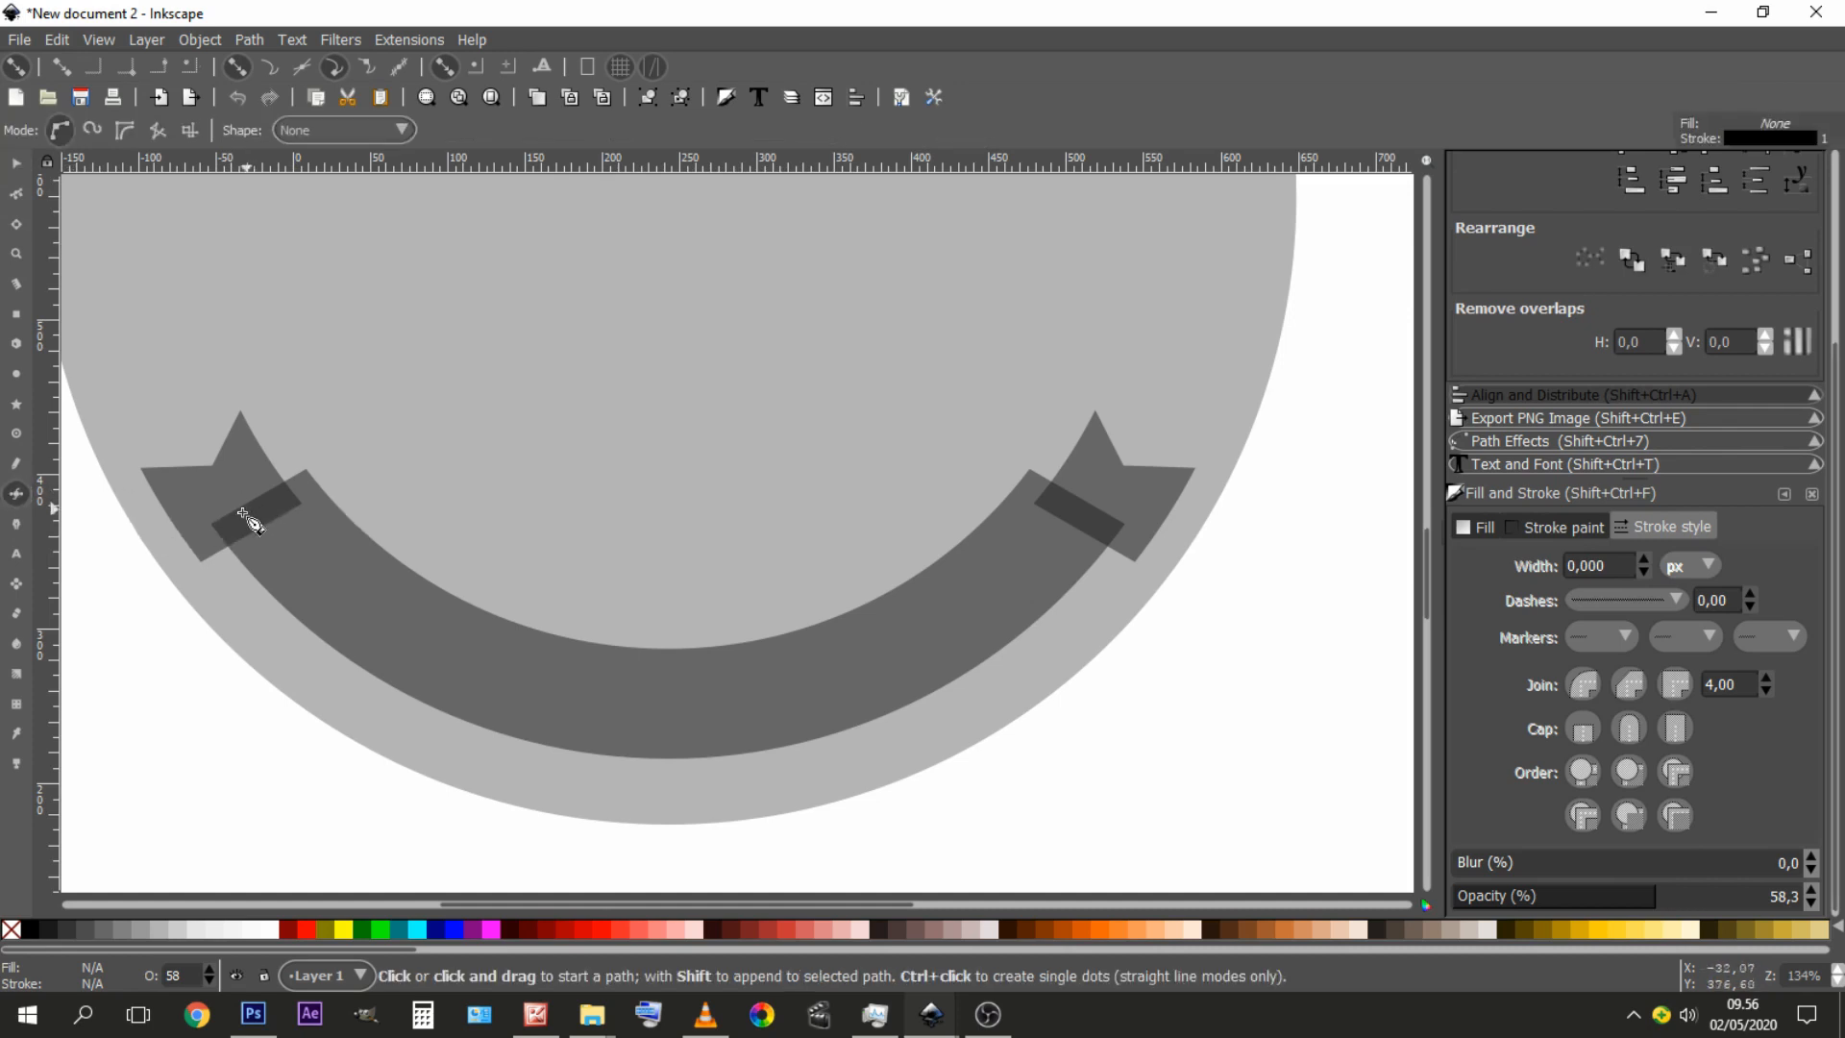
click(212, 524)
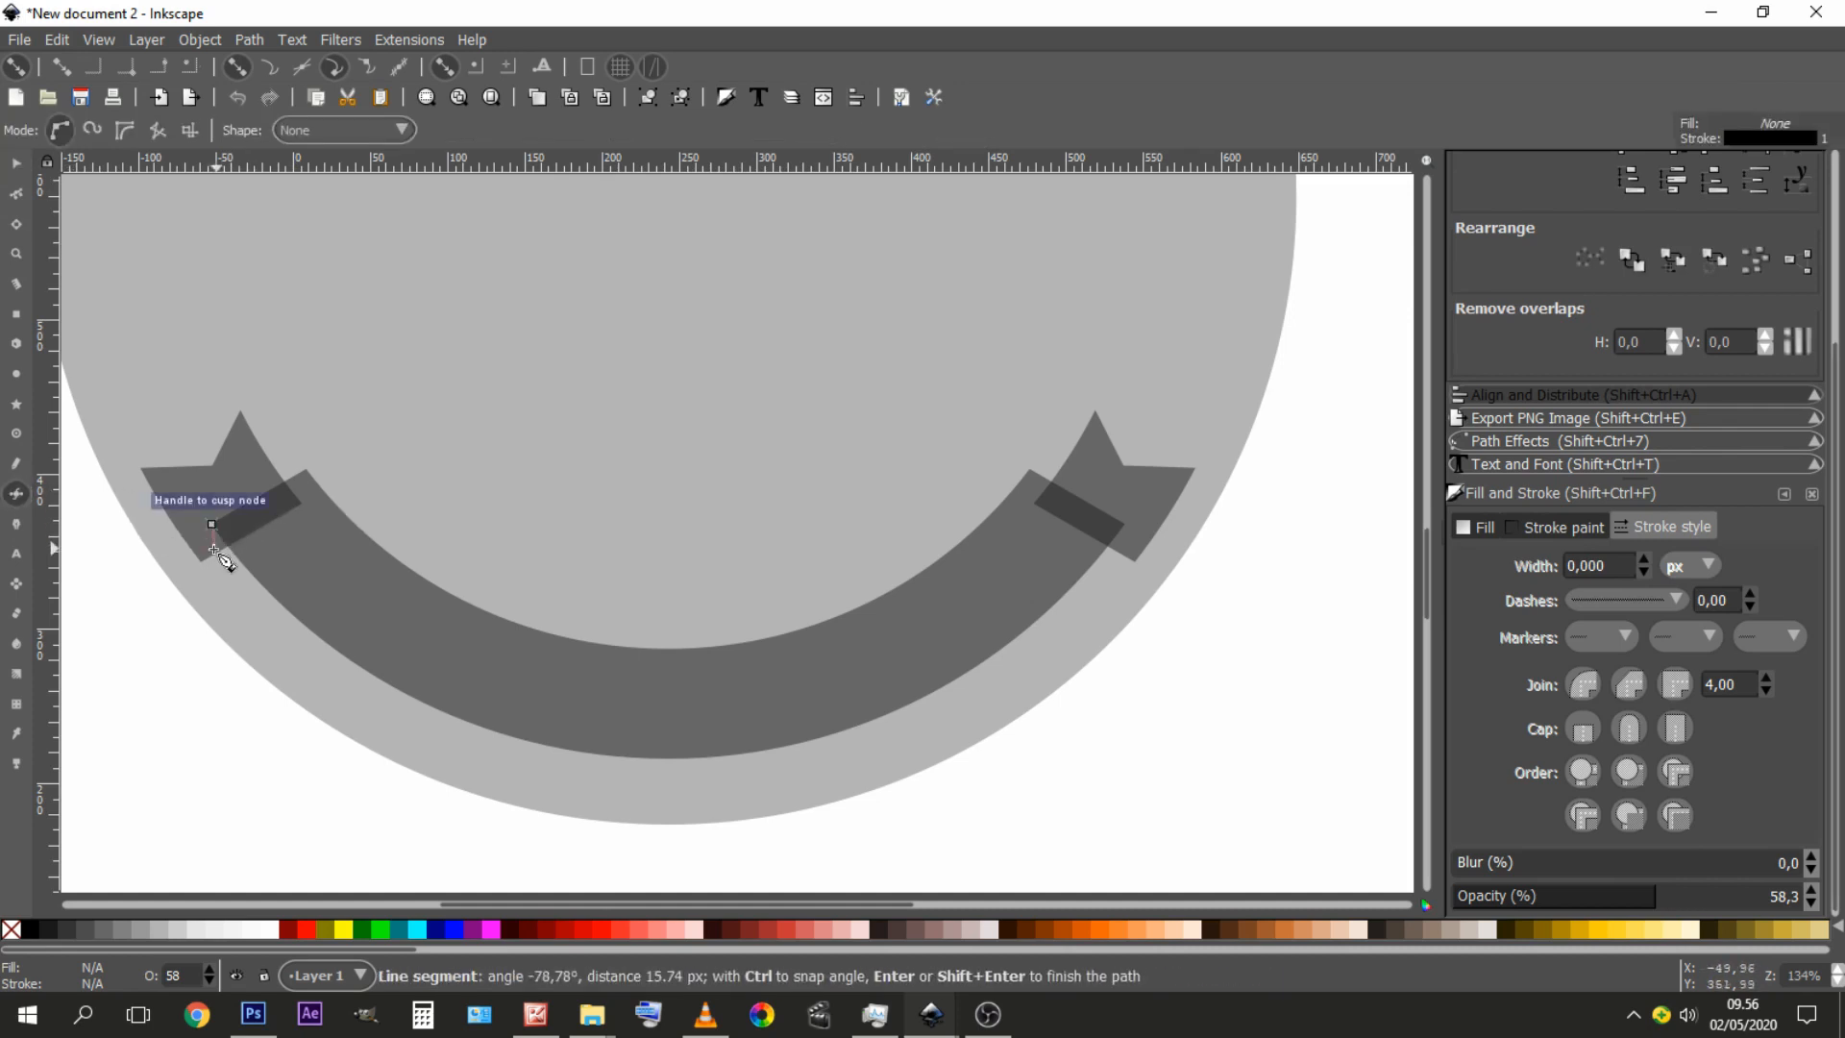
click(300, 500)
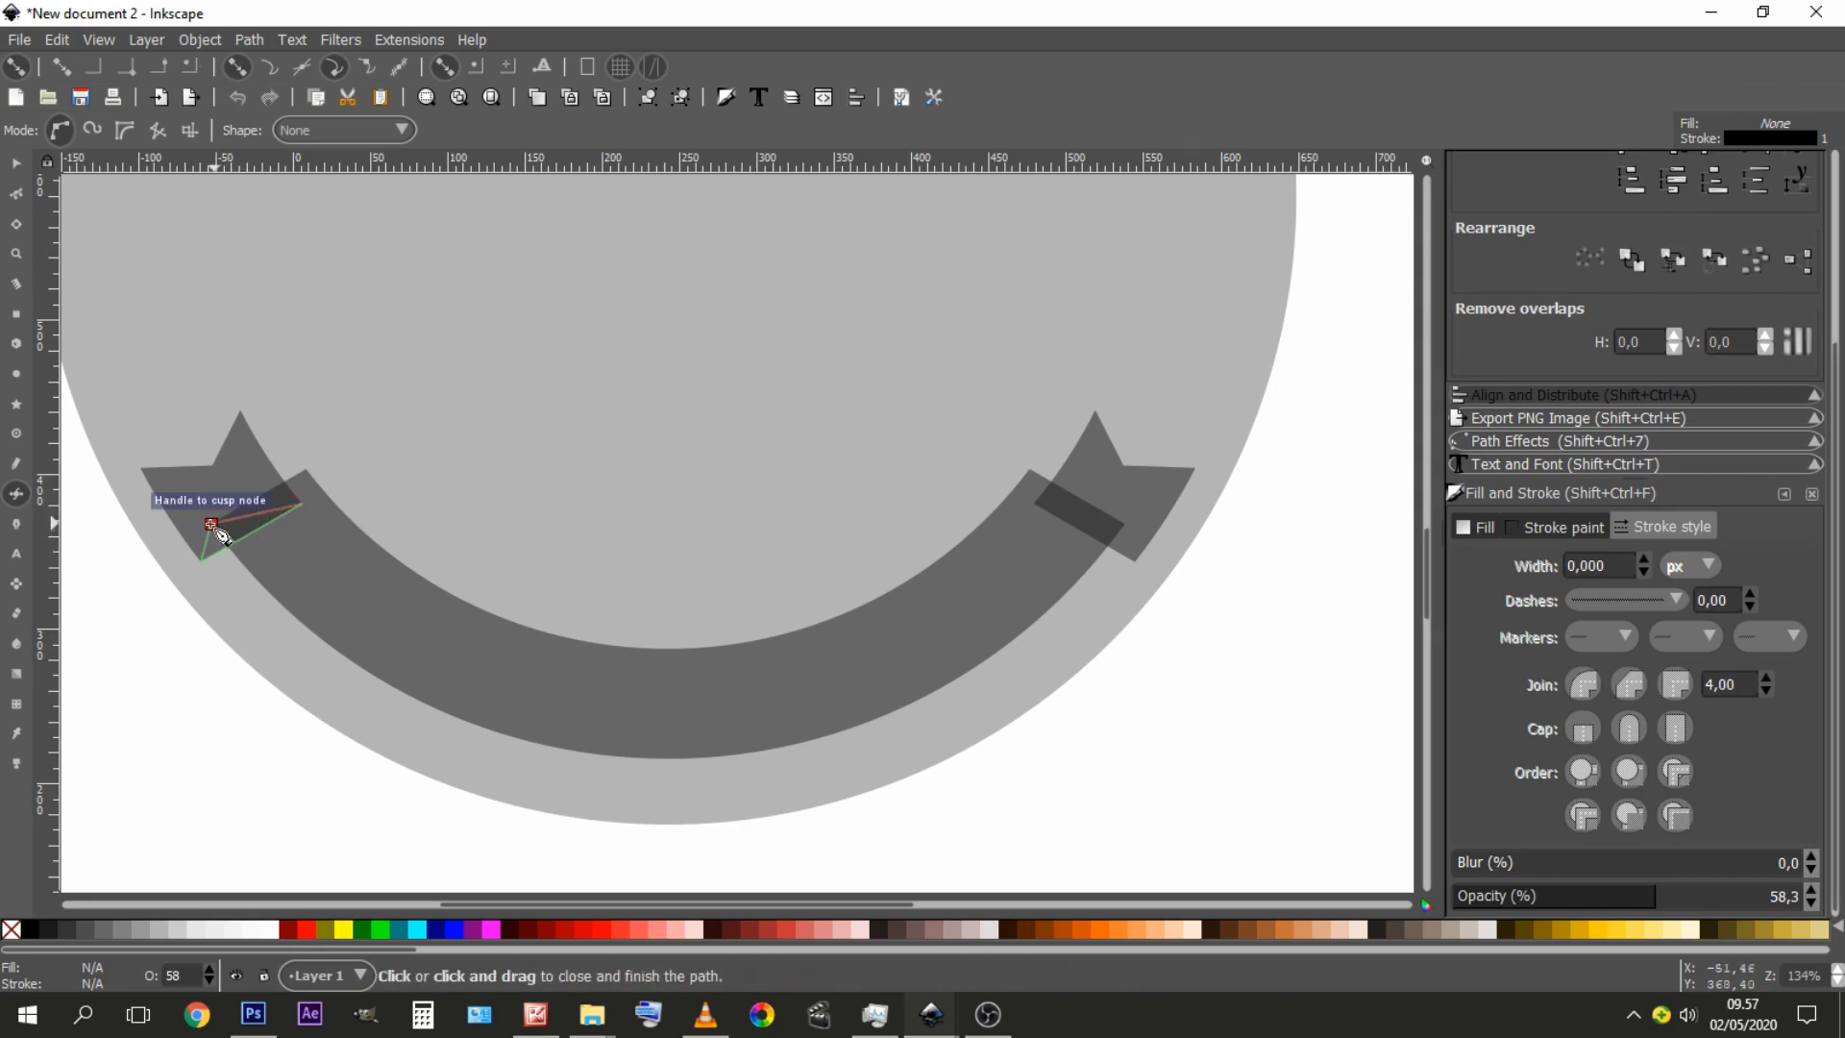
click(211, 524)
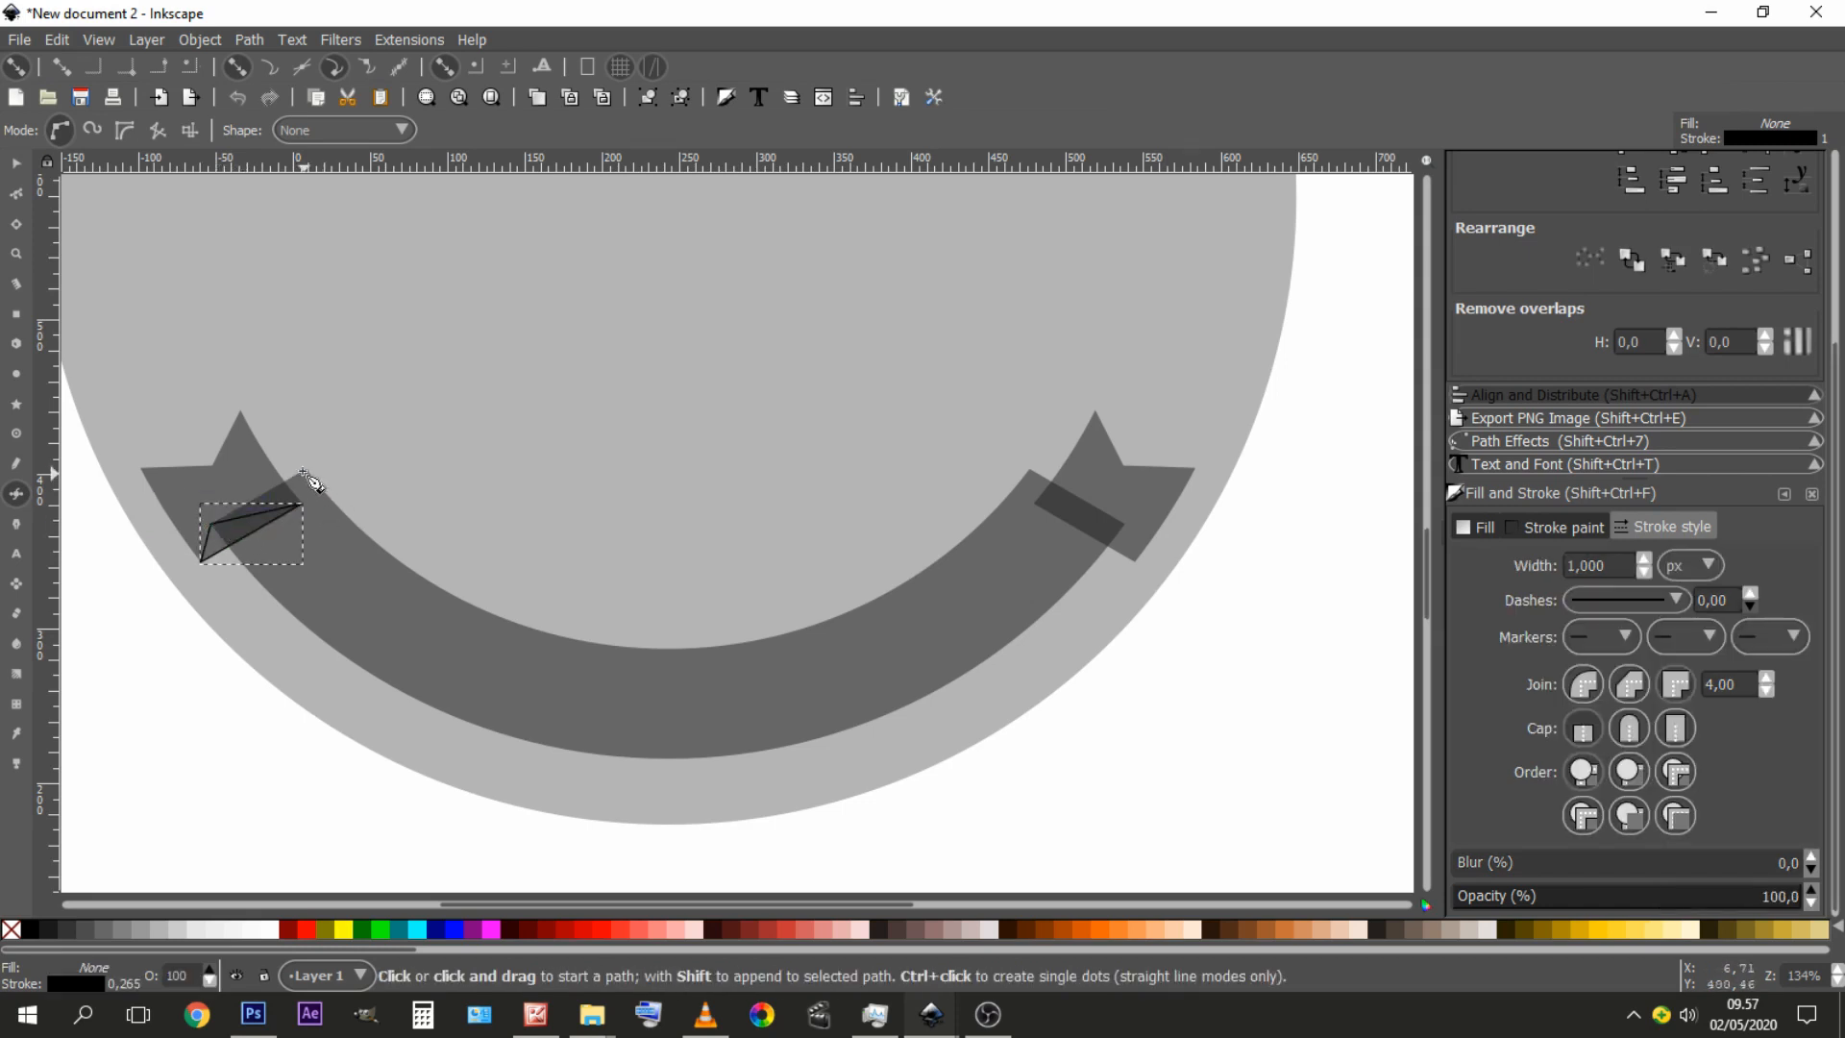
- Draw a second closed triangle from the band's outer left corner to its inner left corner and a point just beyond the band's end edge
click(215, 523)
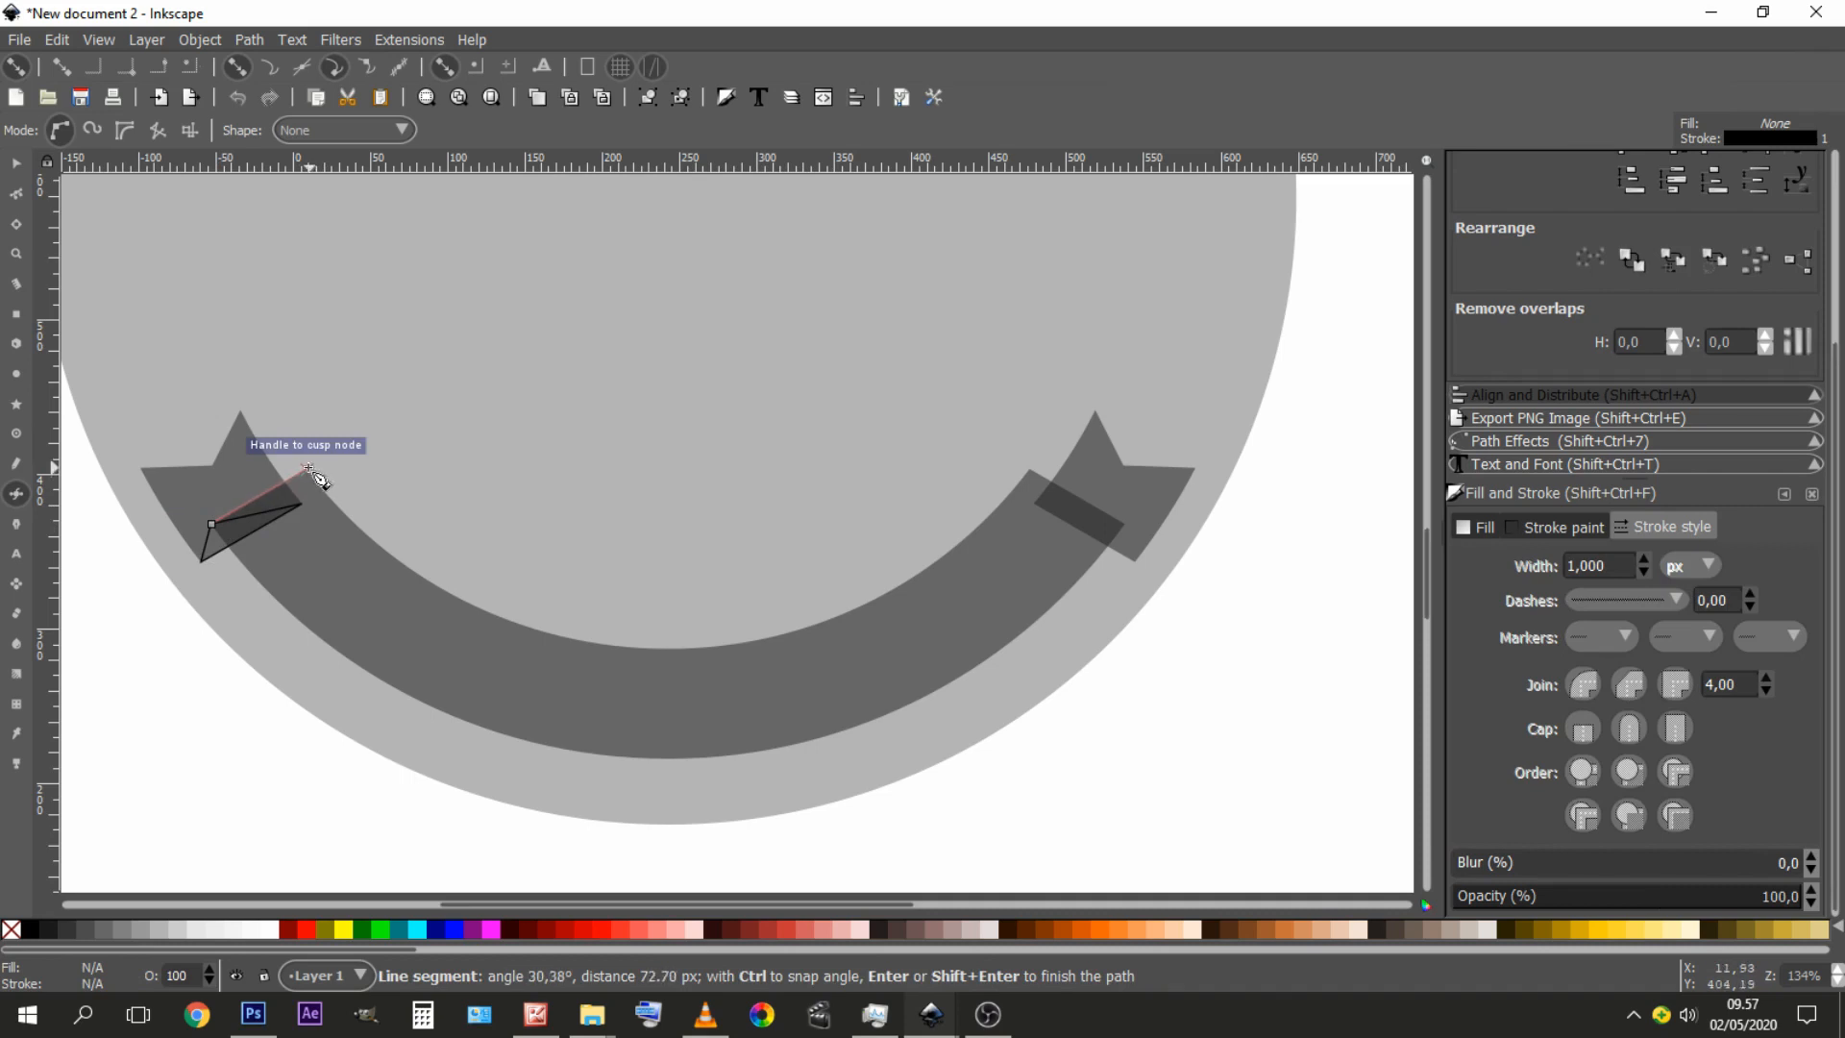
click(307, 471)
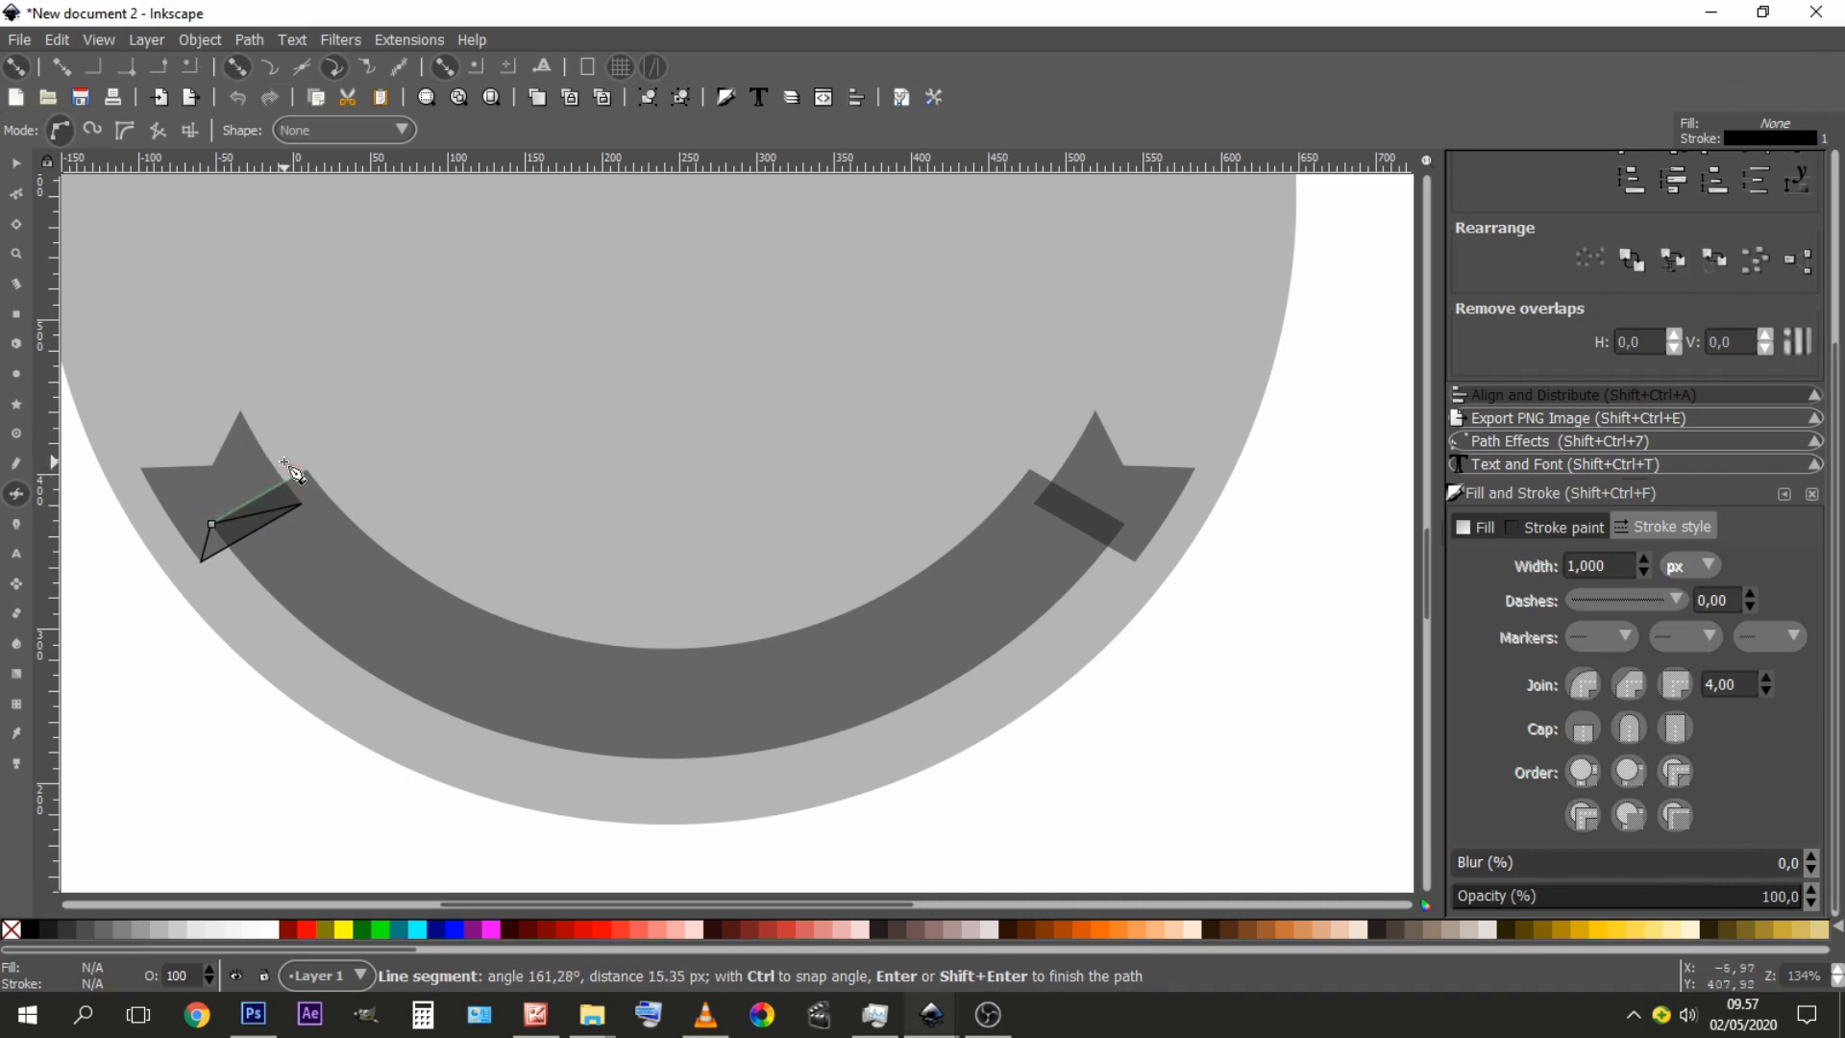
click(211, 524)
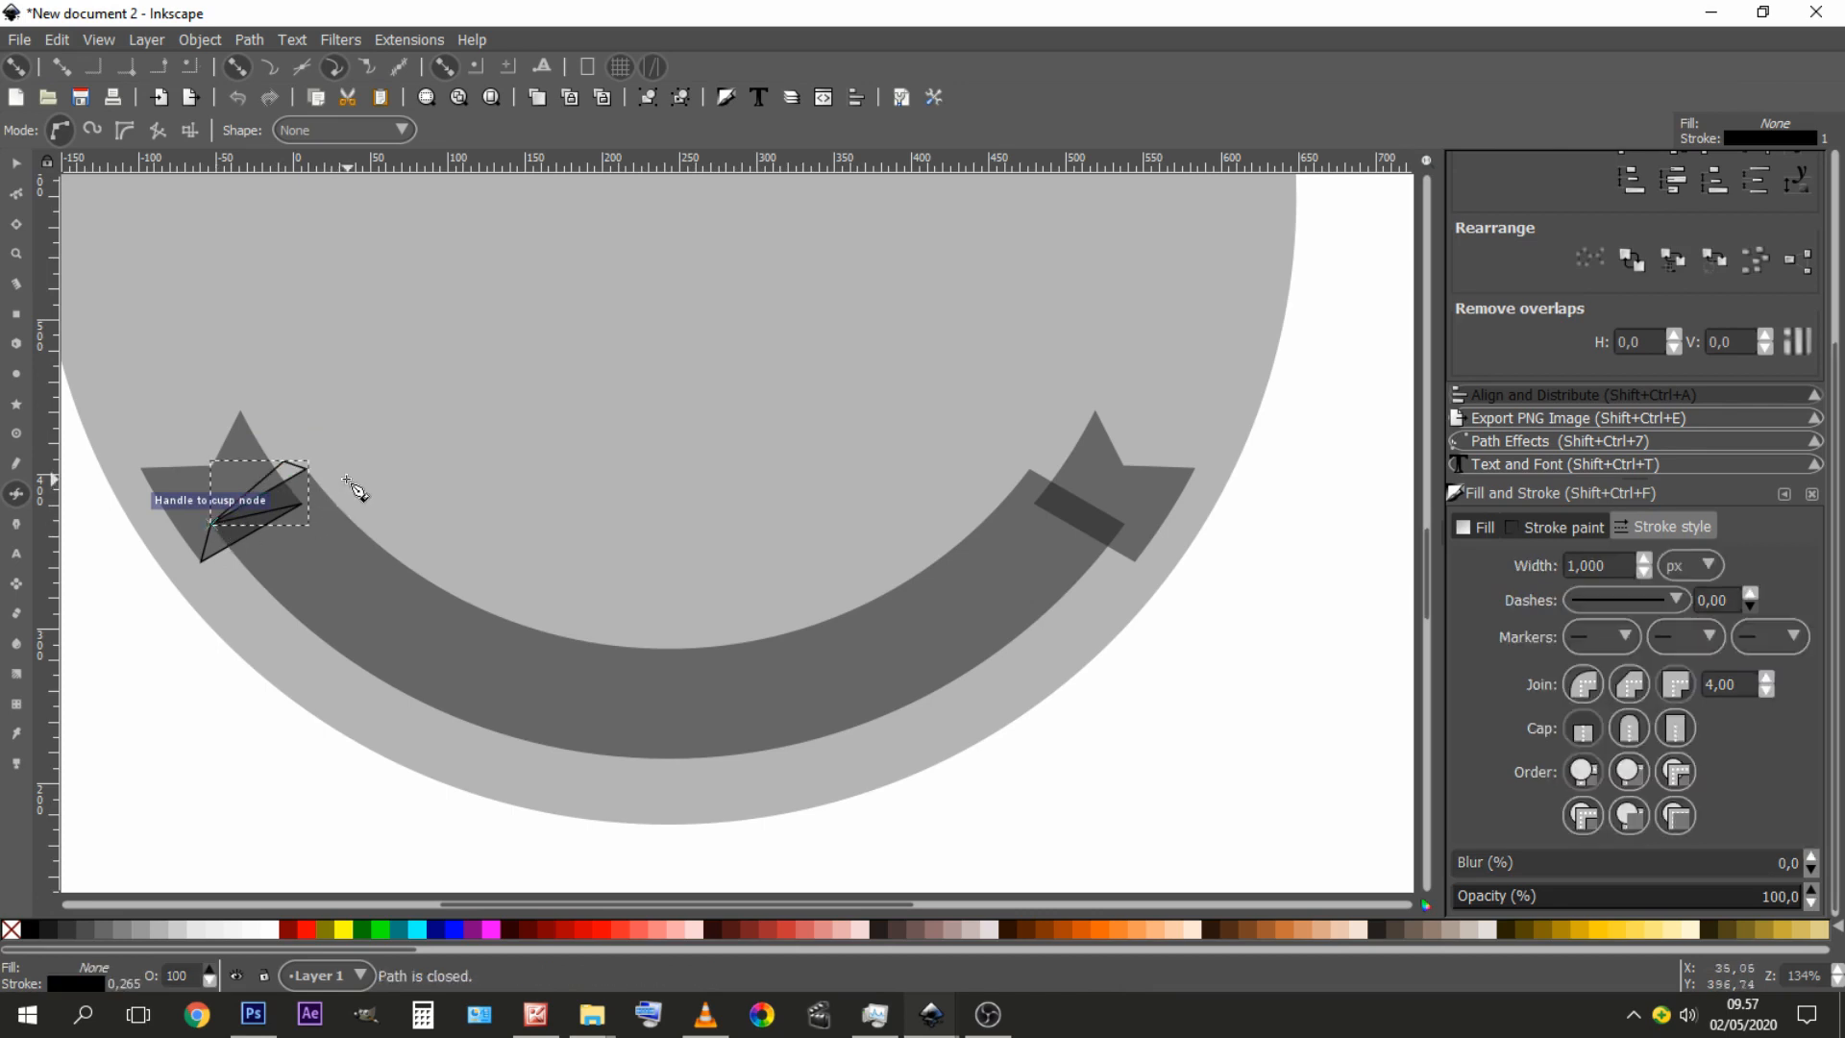
- Fill both left fold triangles with olive and remove their stroke
key(s)
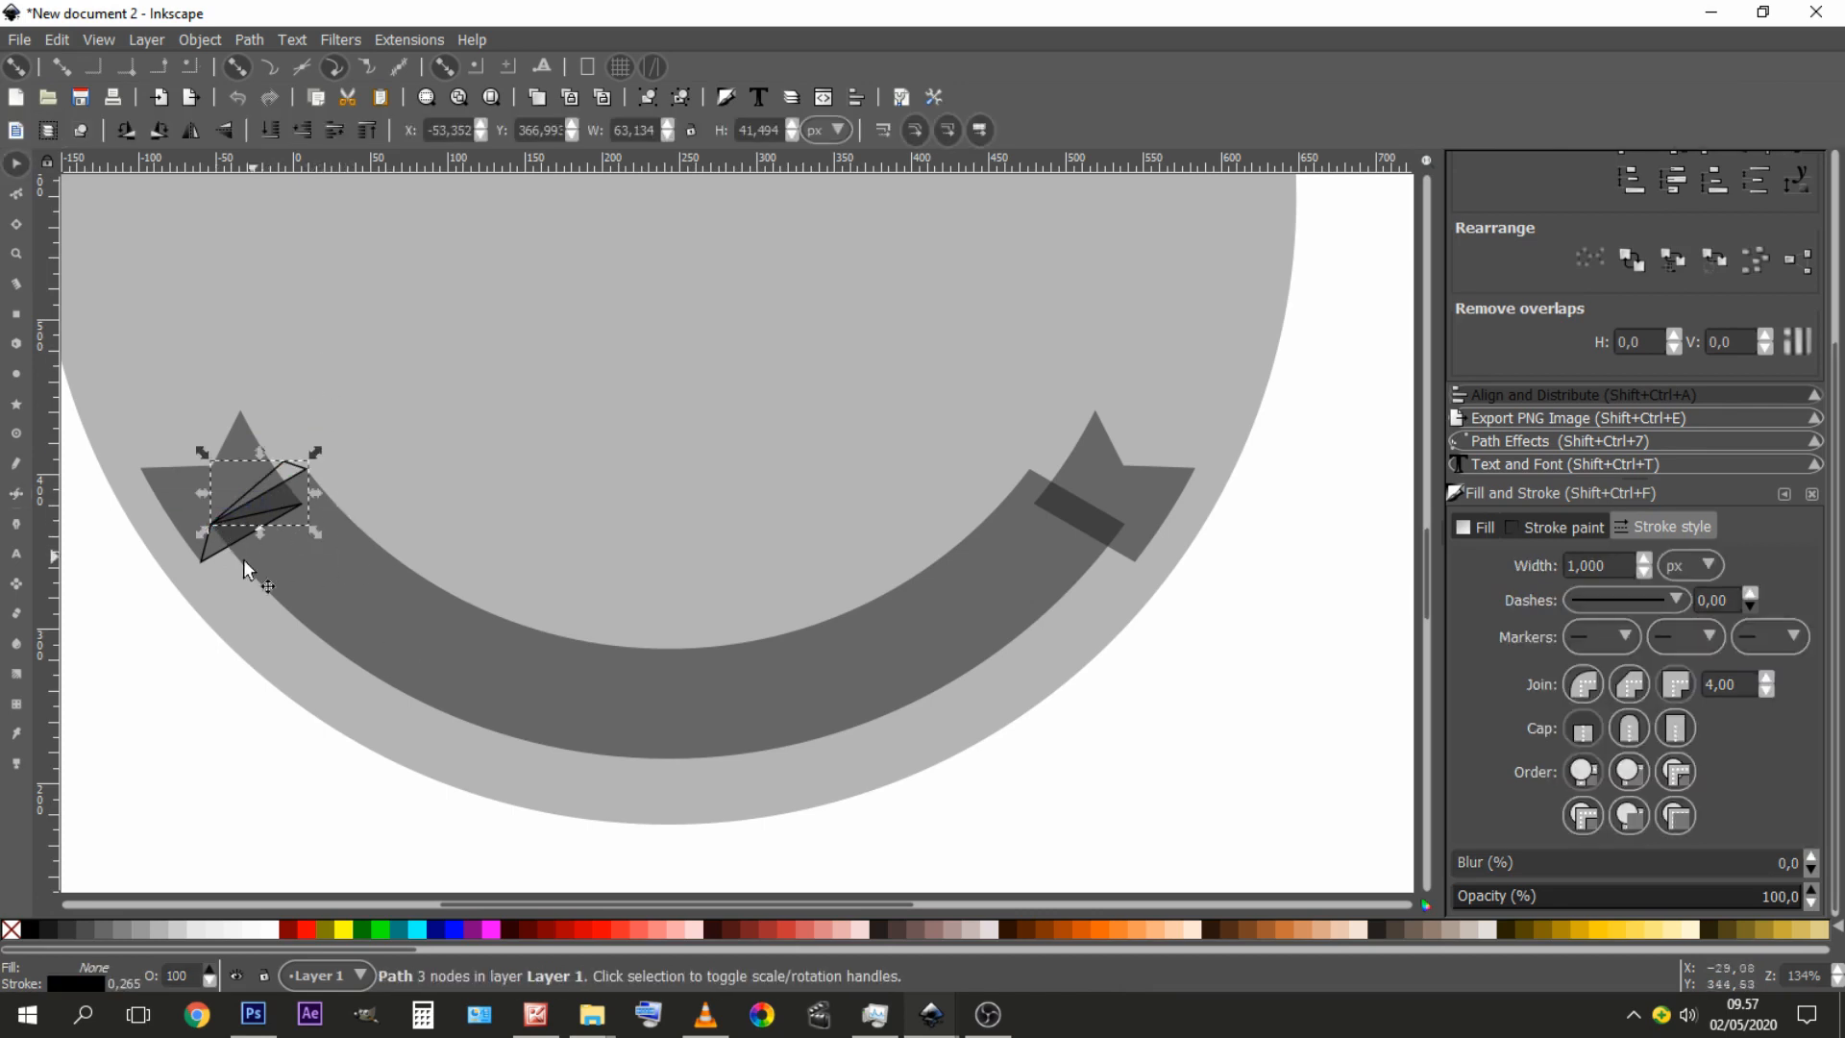
shift+click(210, 554)
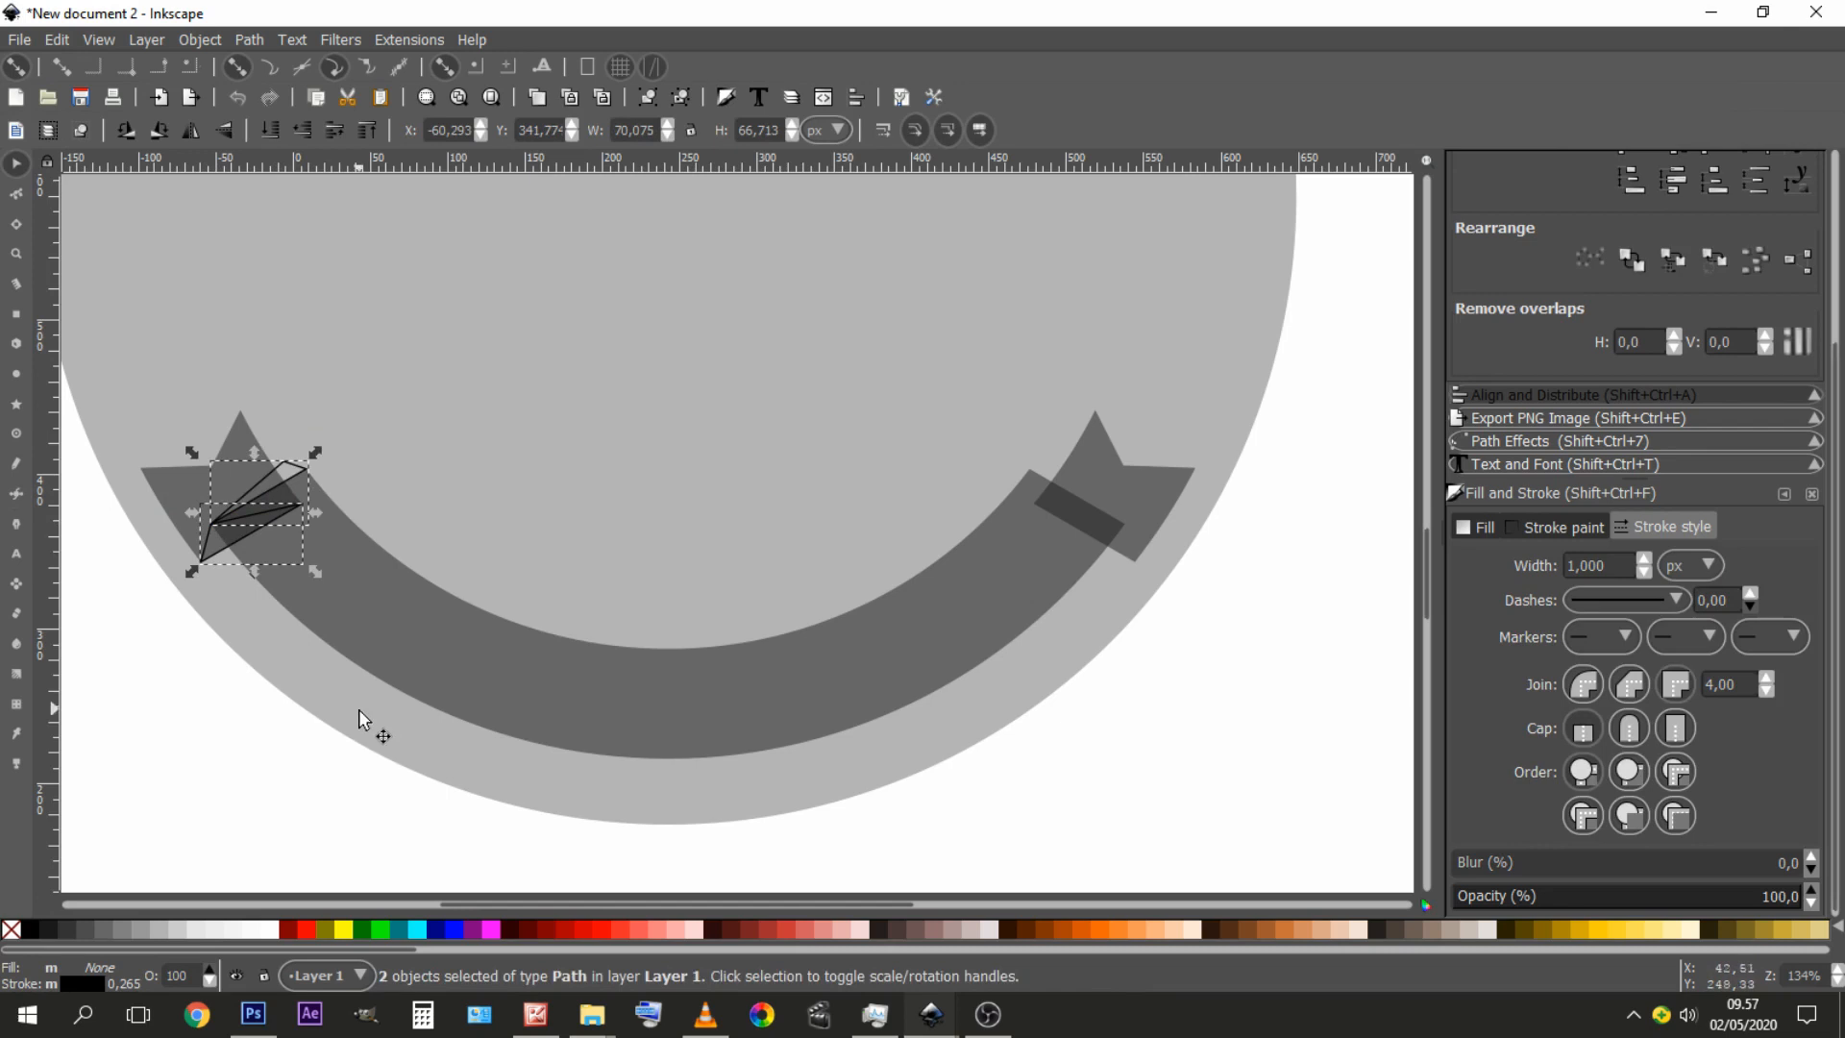
click(328, 931)
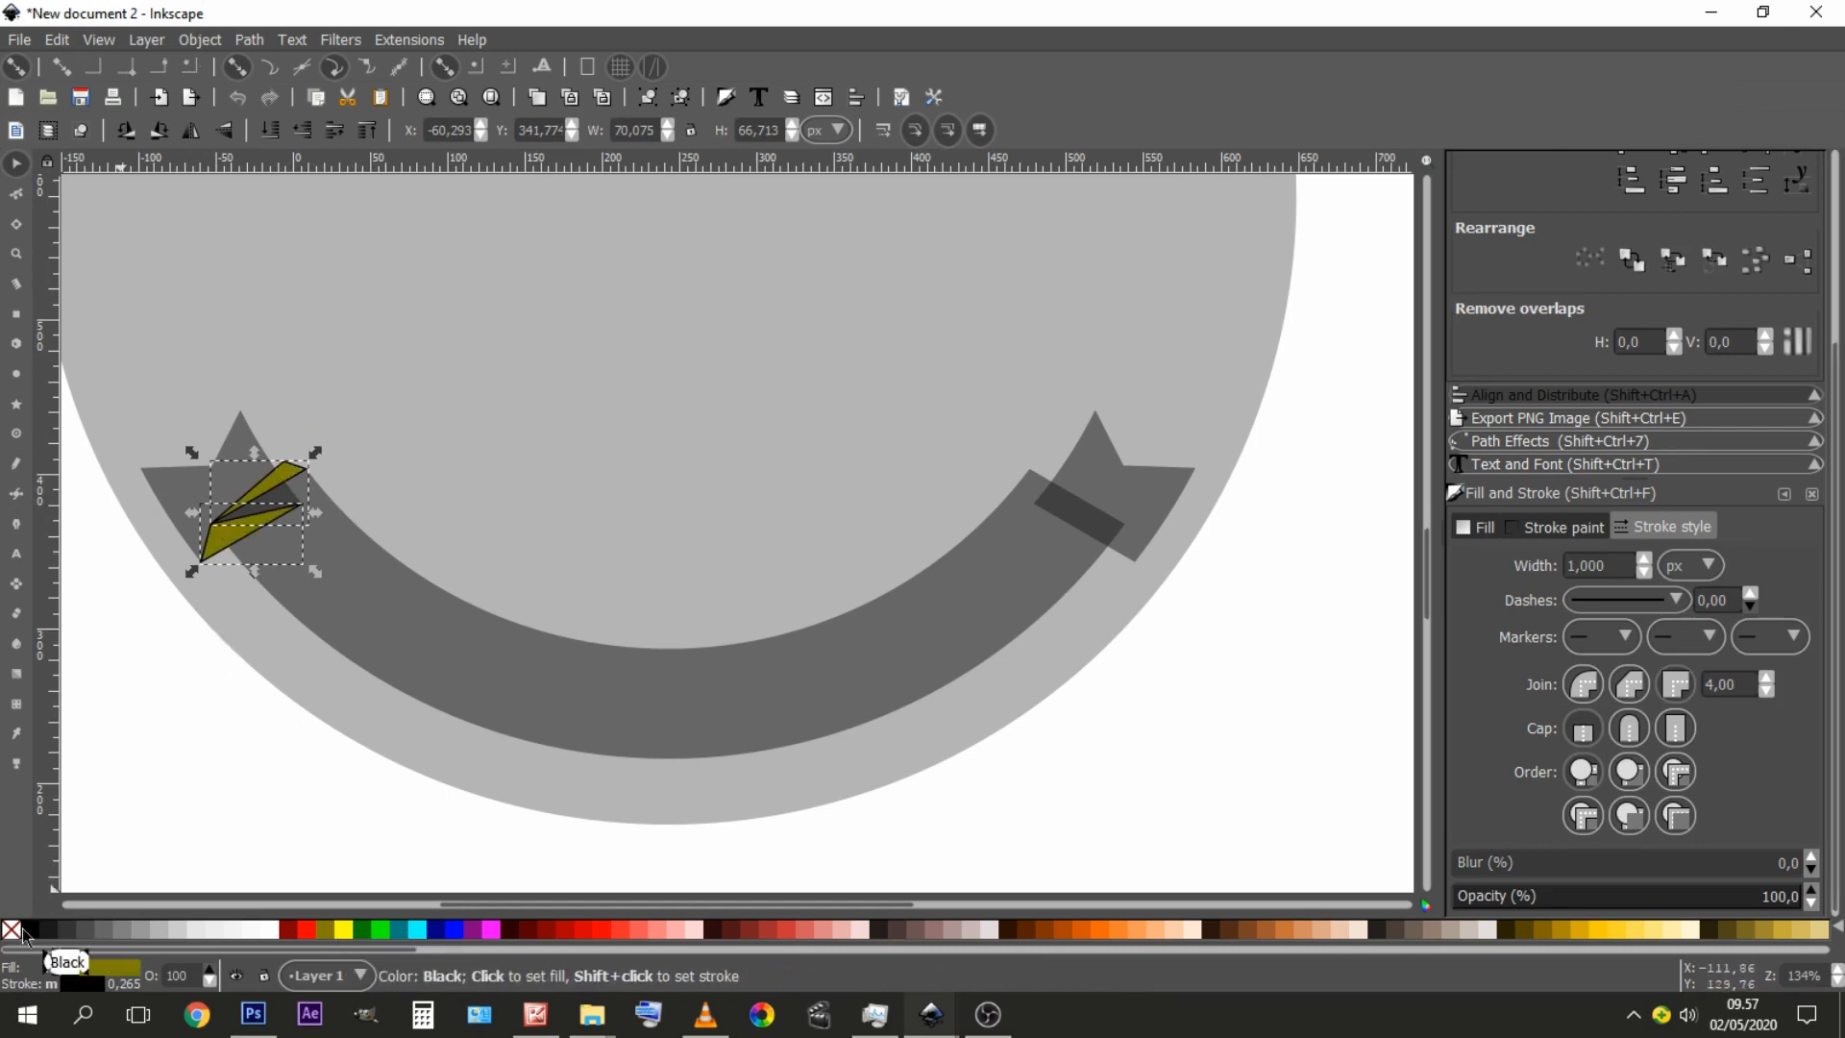
key(shift)
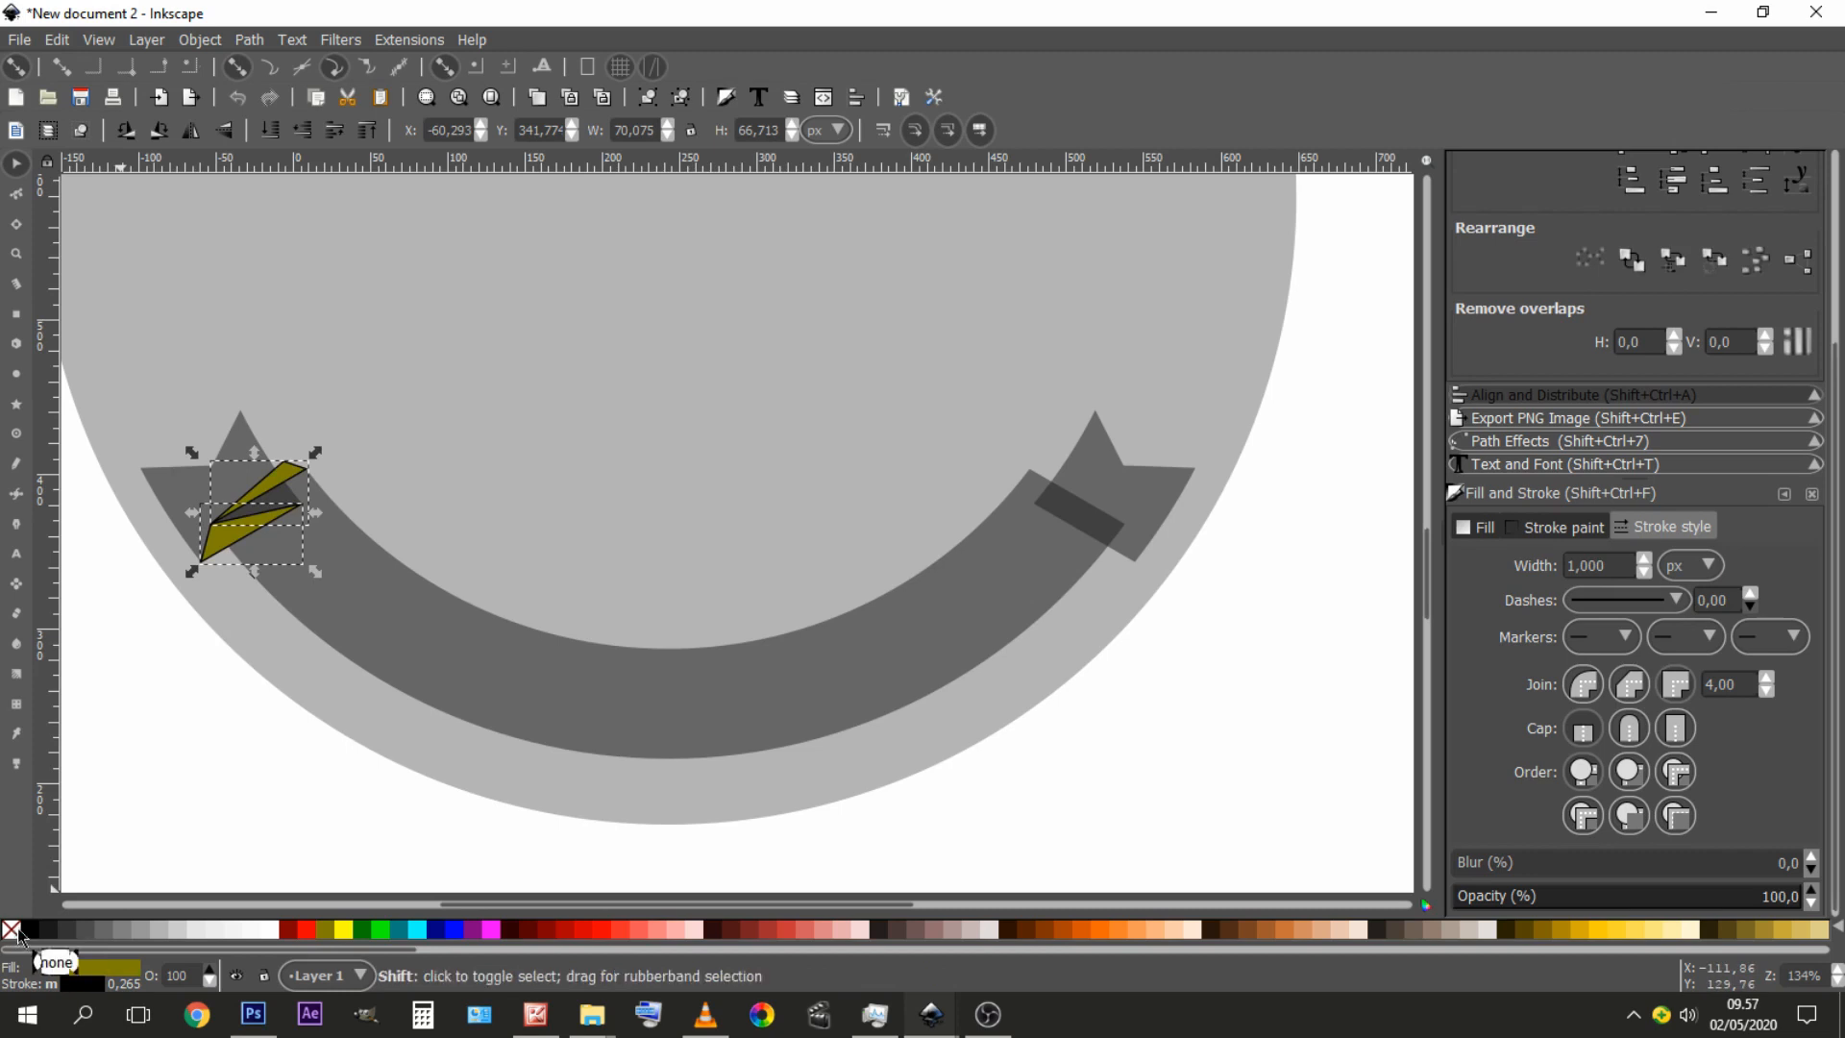
shift+click(18, 933)
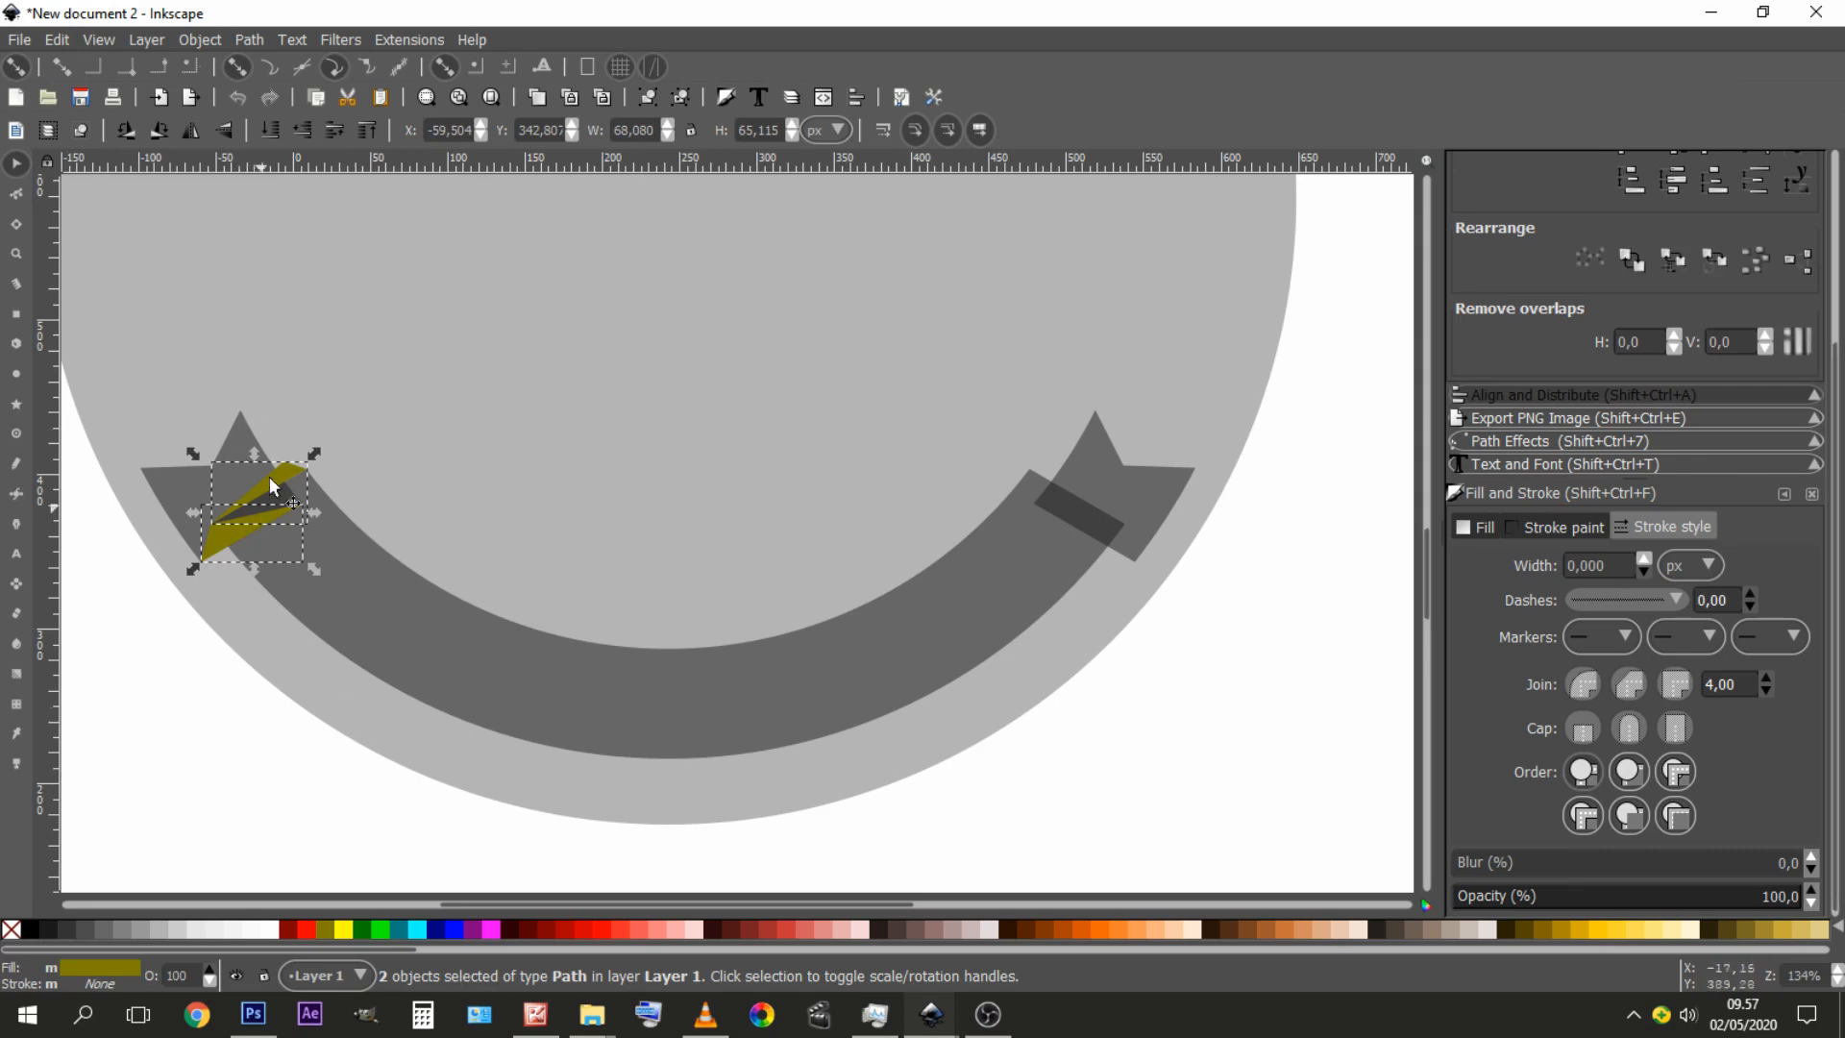
- Duplicate the two olive fold triangles, flip the copies horizontally, and snap them onto the matching corners of the right ribbon tail
key(ctrl)
click(190, 131)
drag(314, 535, 1128, 547)
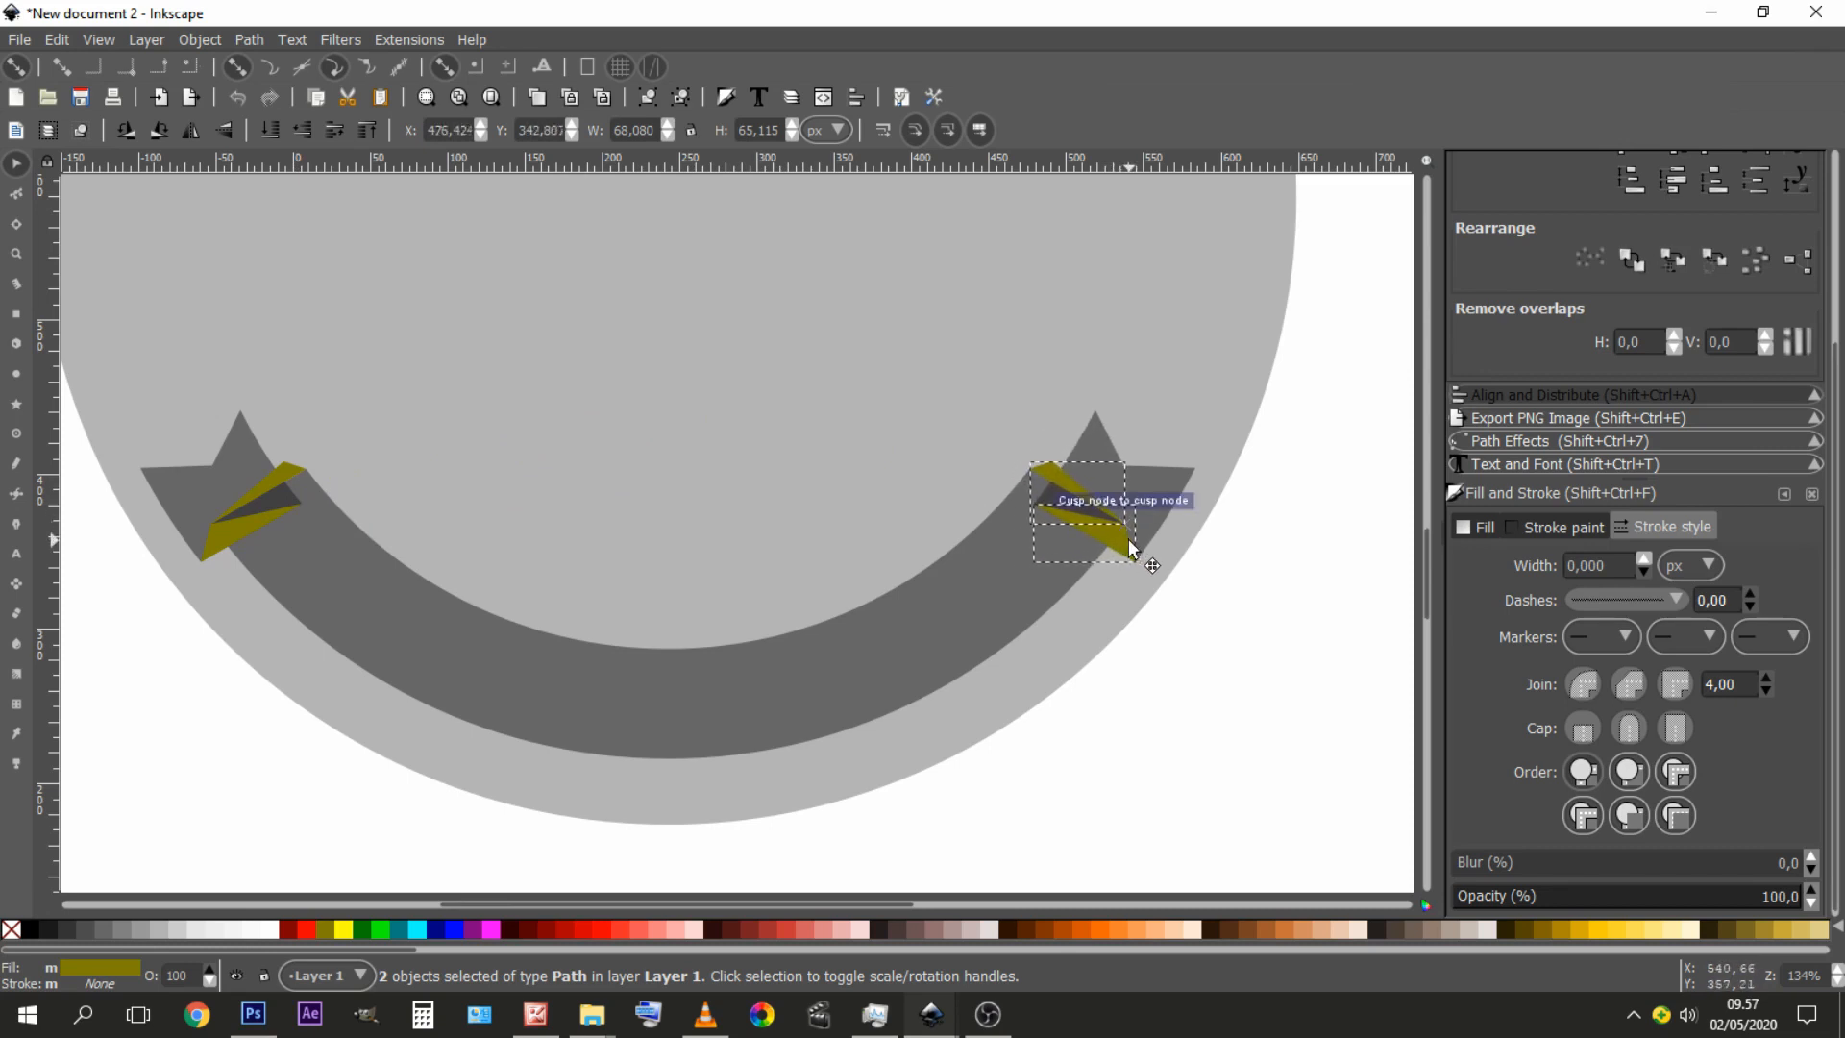
click(1222, 644)
- Duplicate the front band and subtract the copy from the lower left olive triangle with Difference
drag(911, 488, 903, 514)
double_click(573, 706)
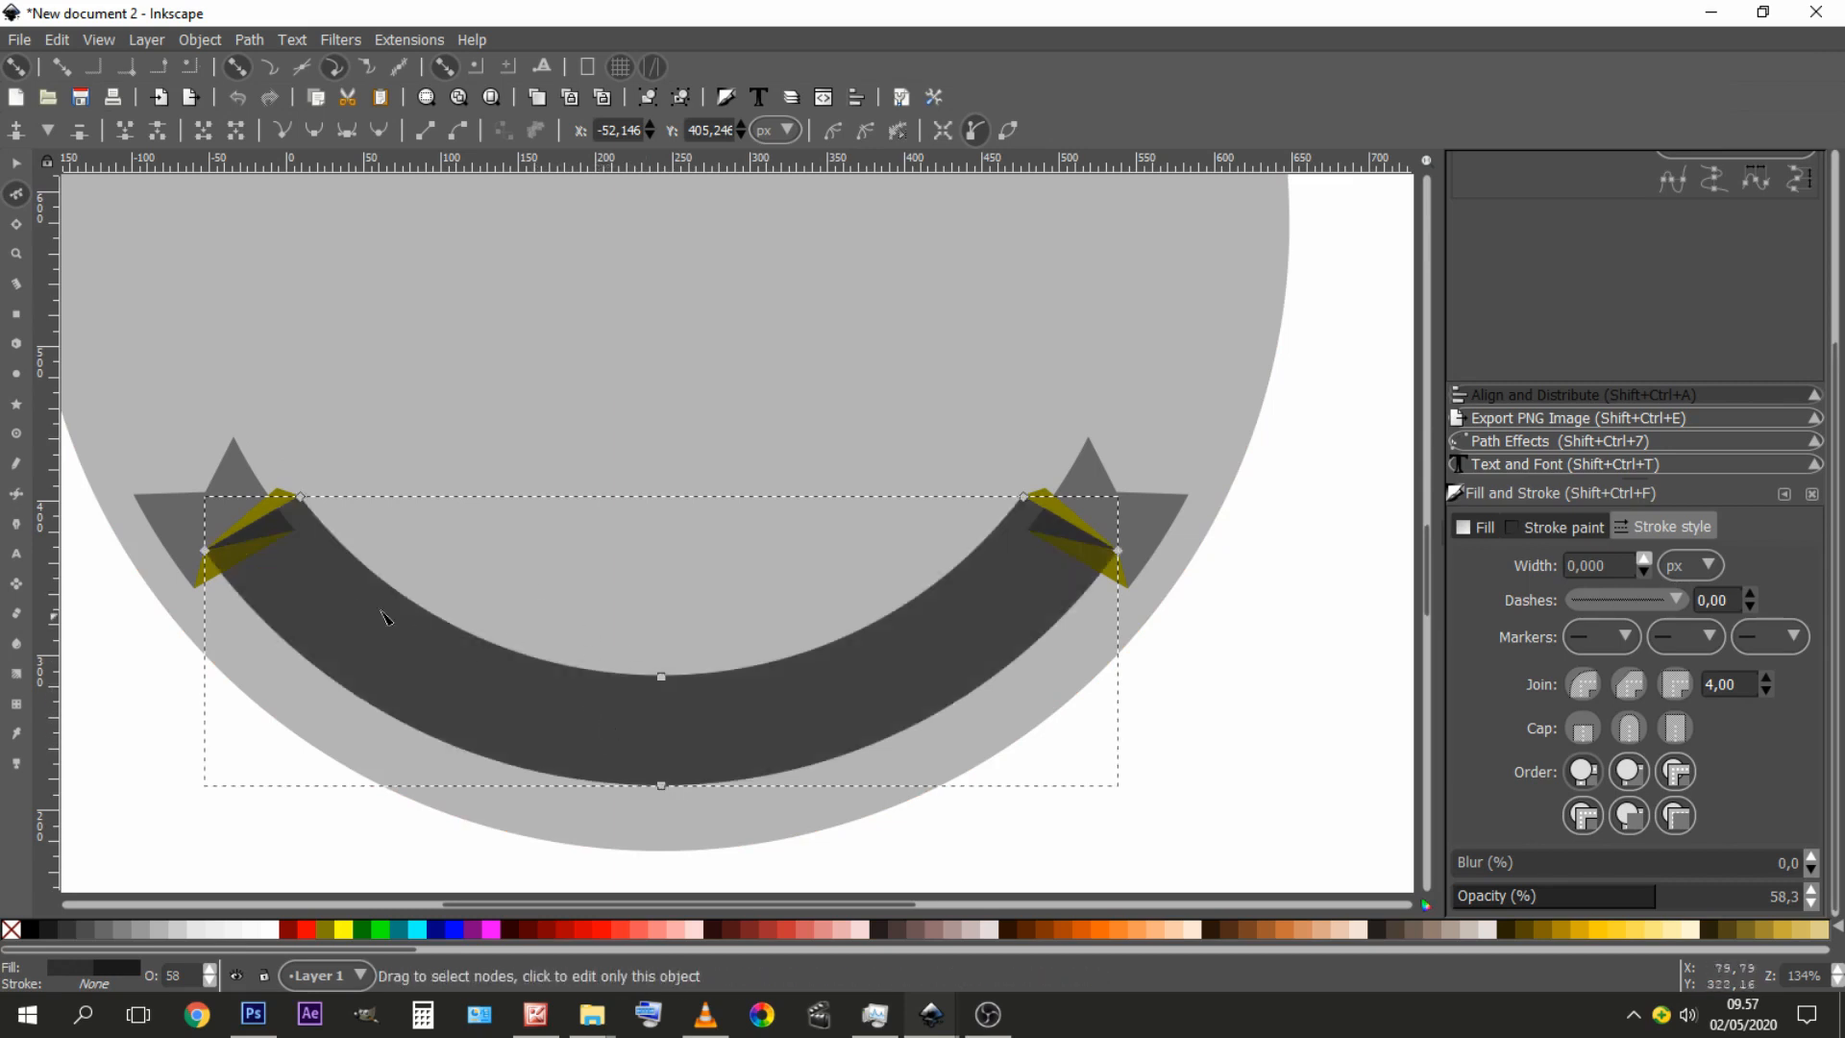
scroll(404, 613, left, 3)
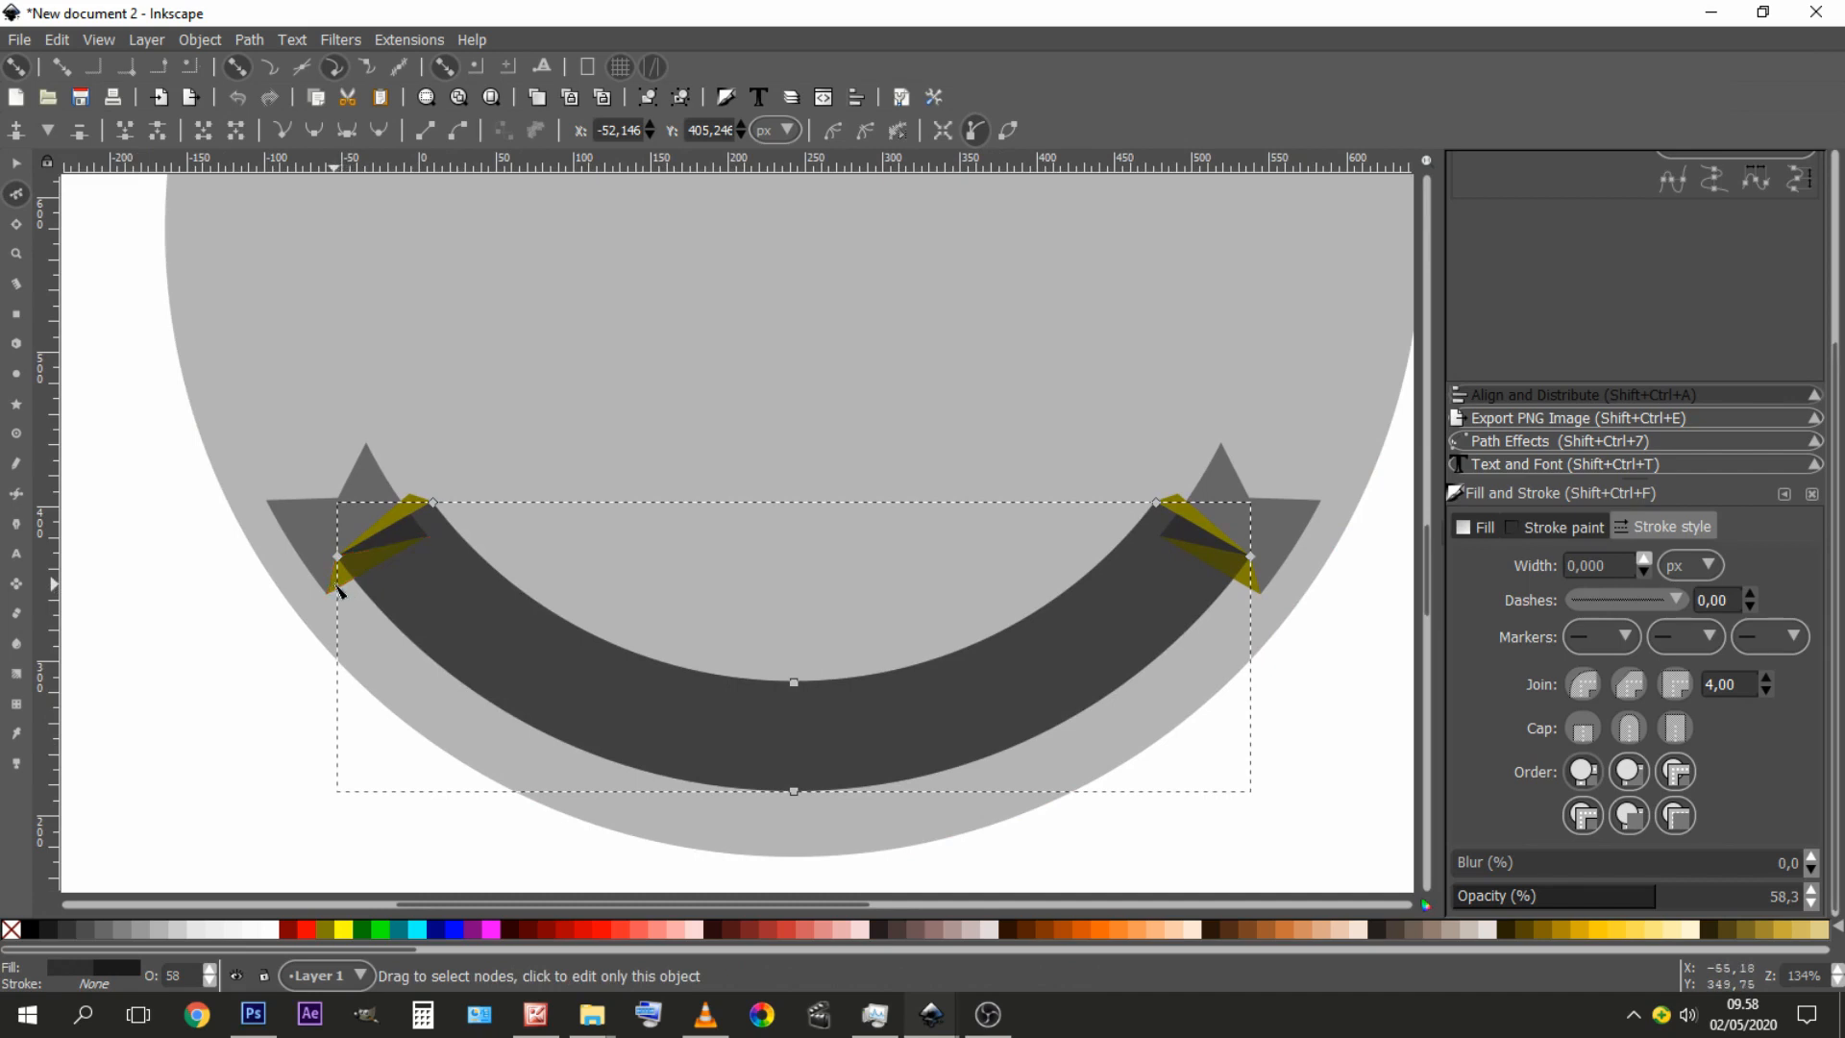
key(s)
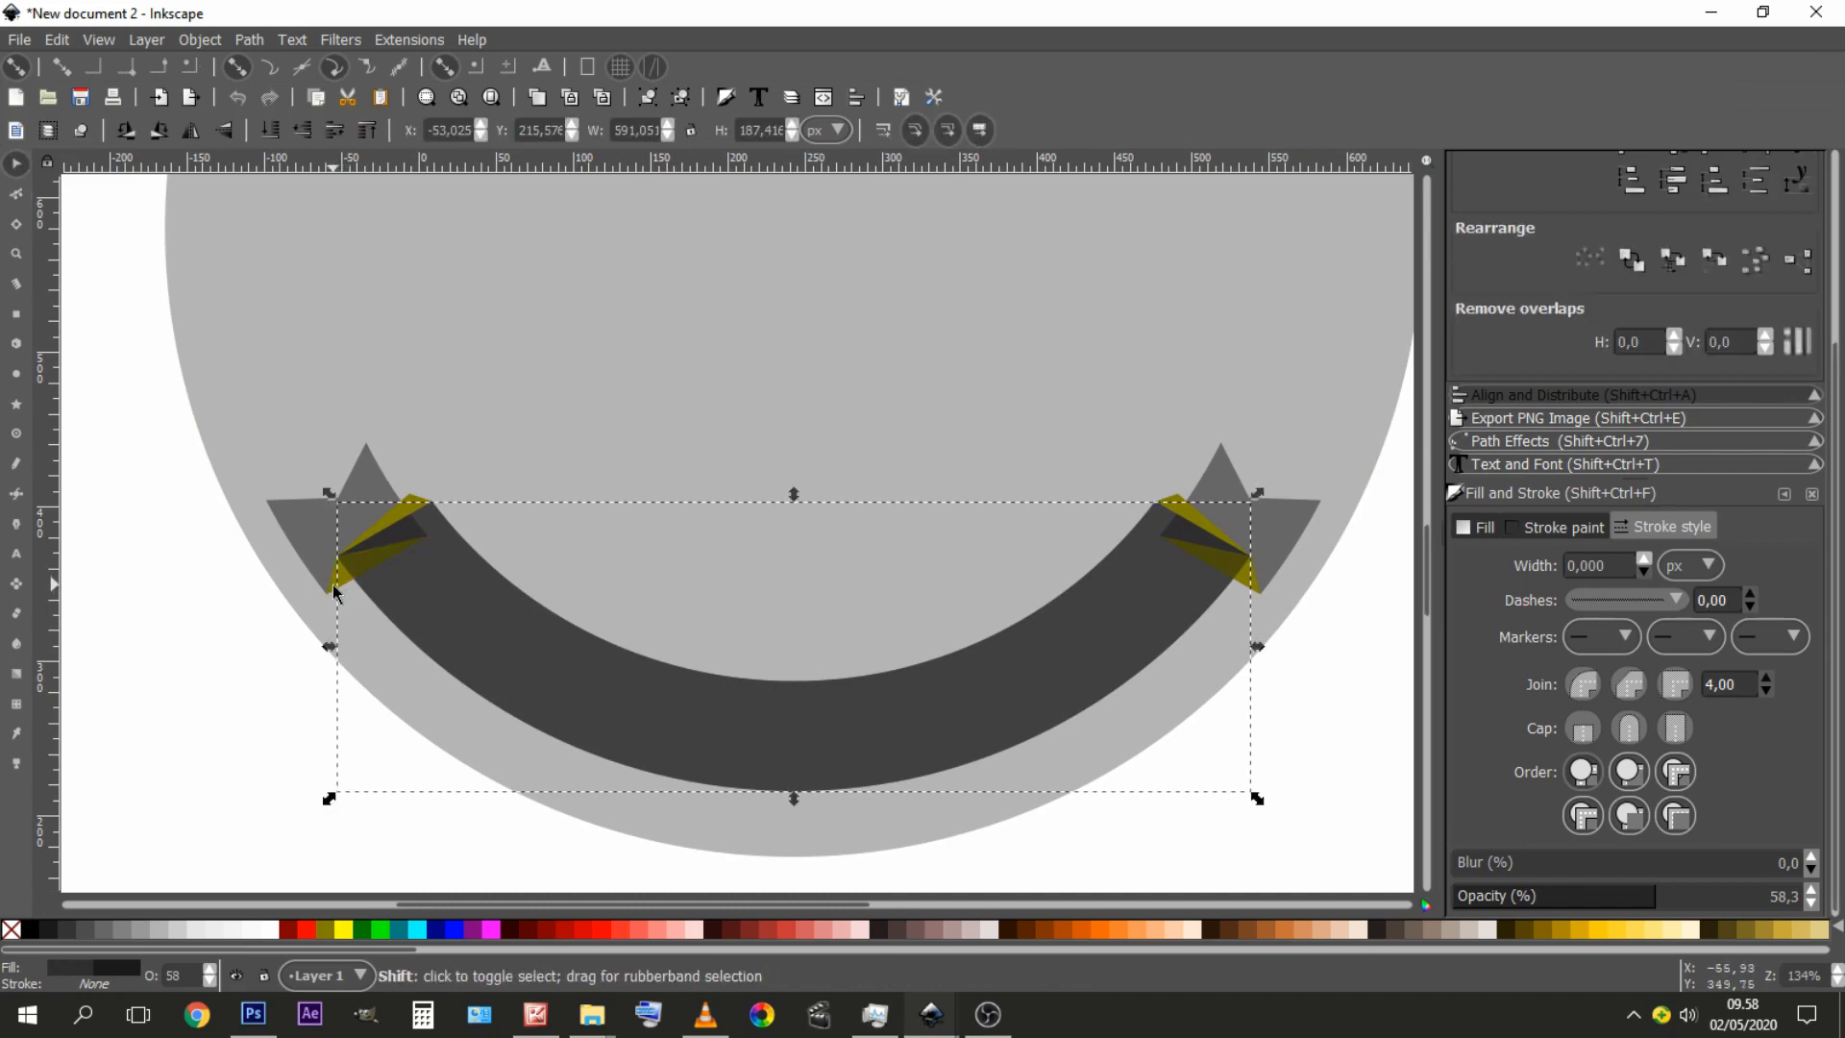
shift+click(336, 593)
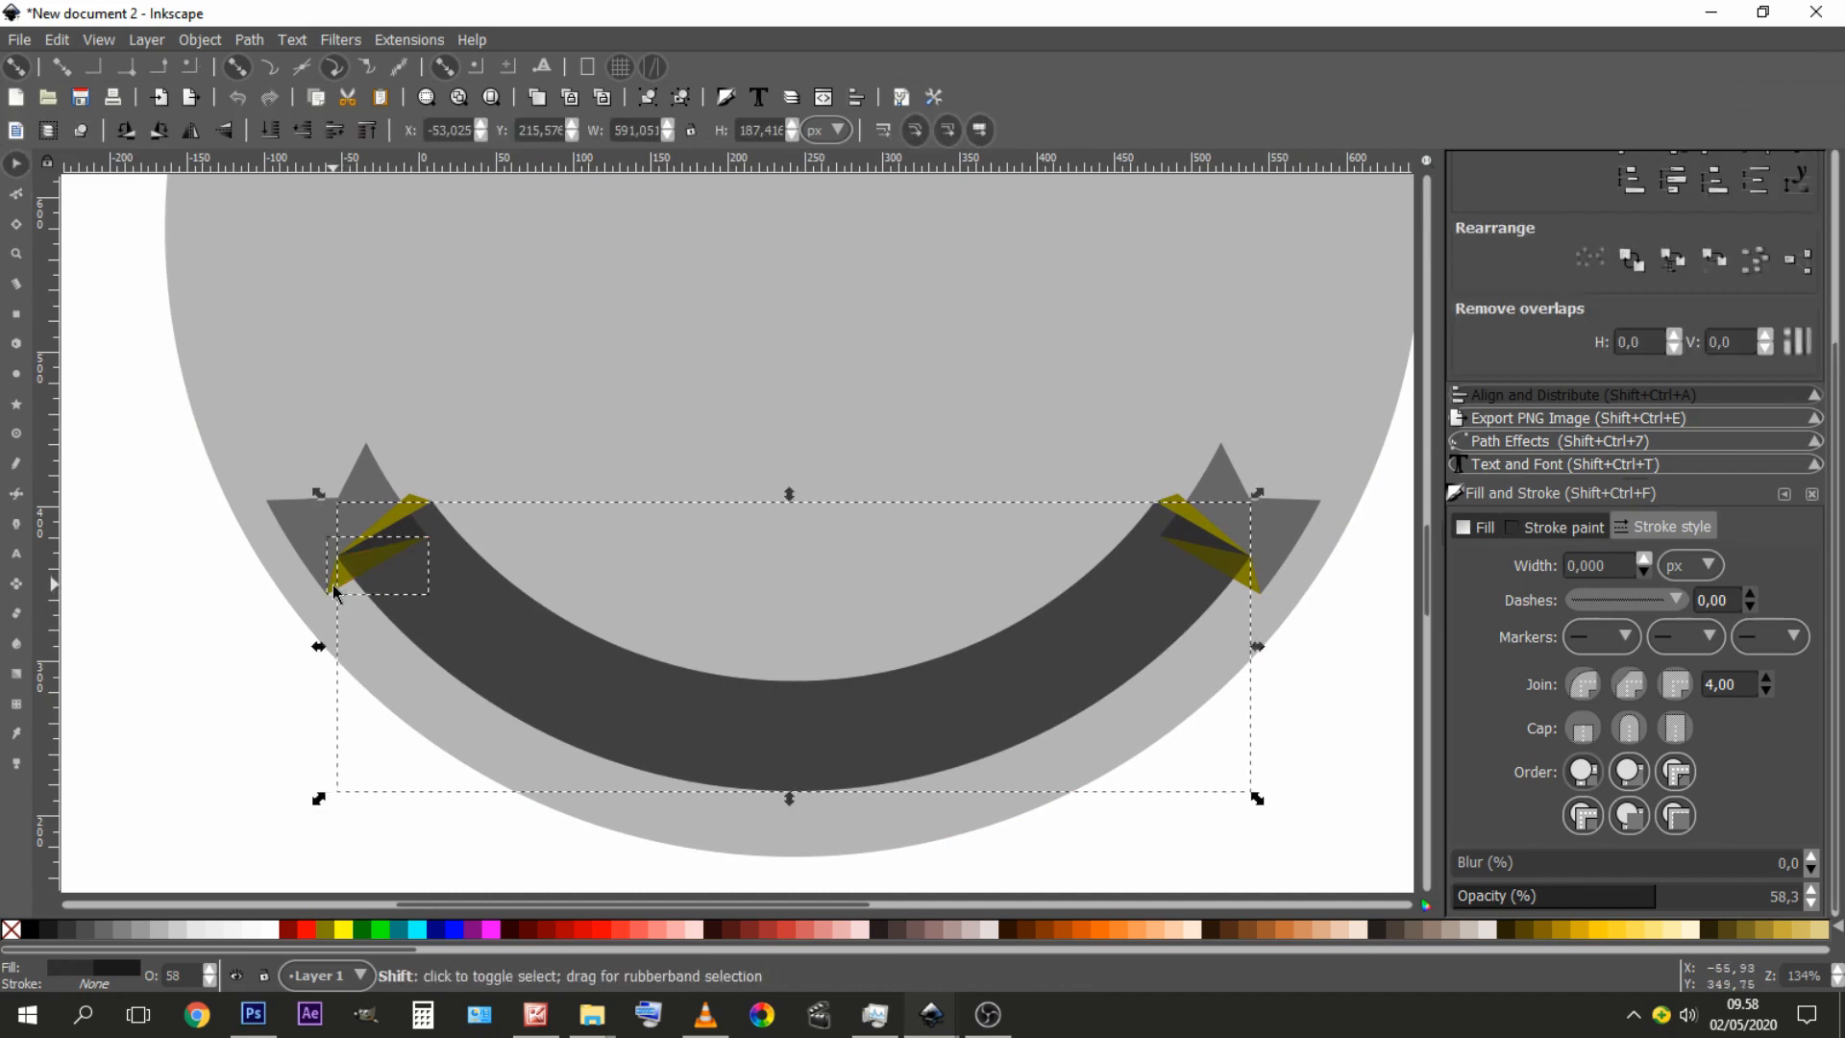
click(246, 41)
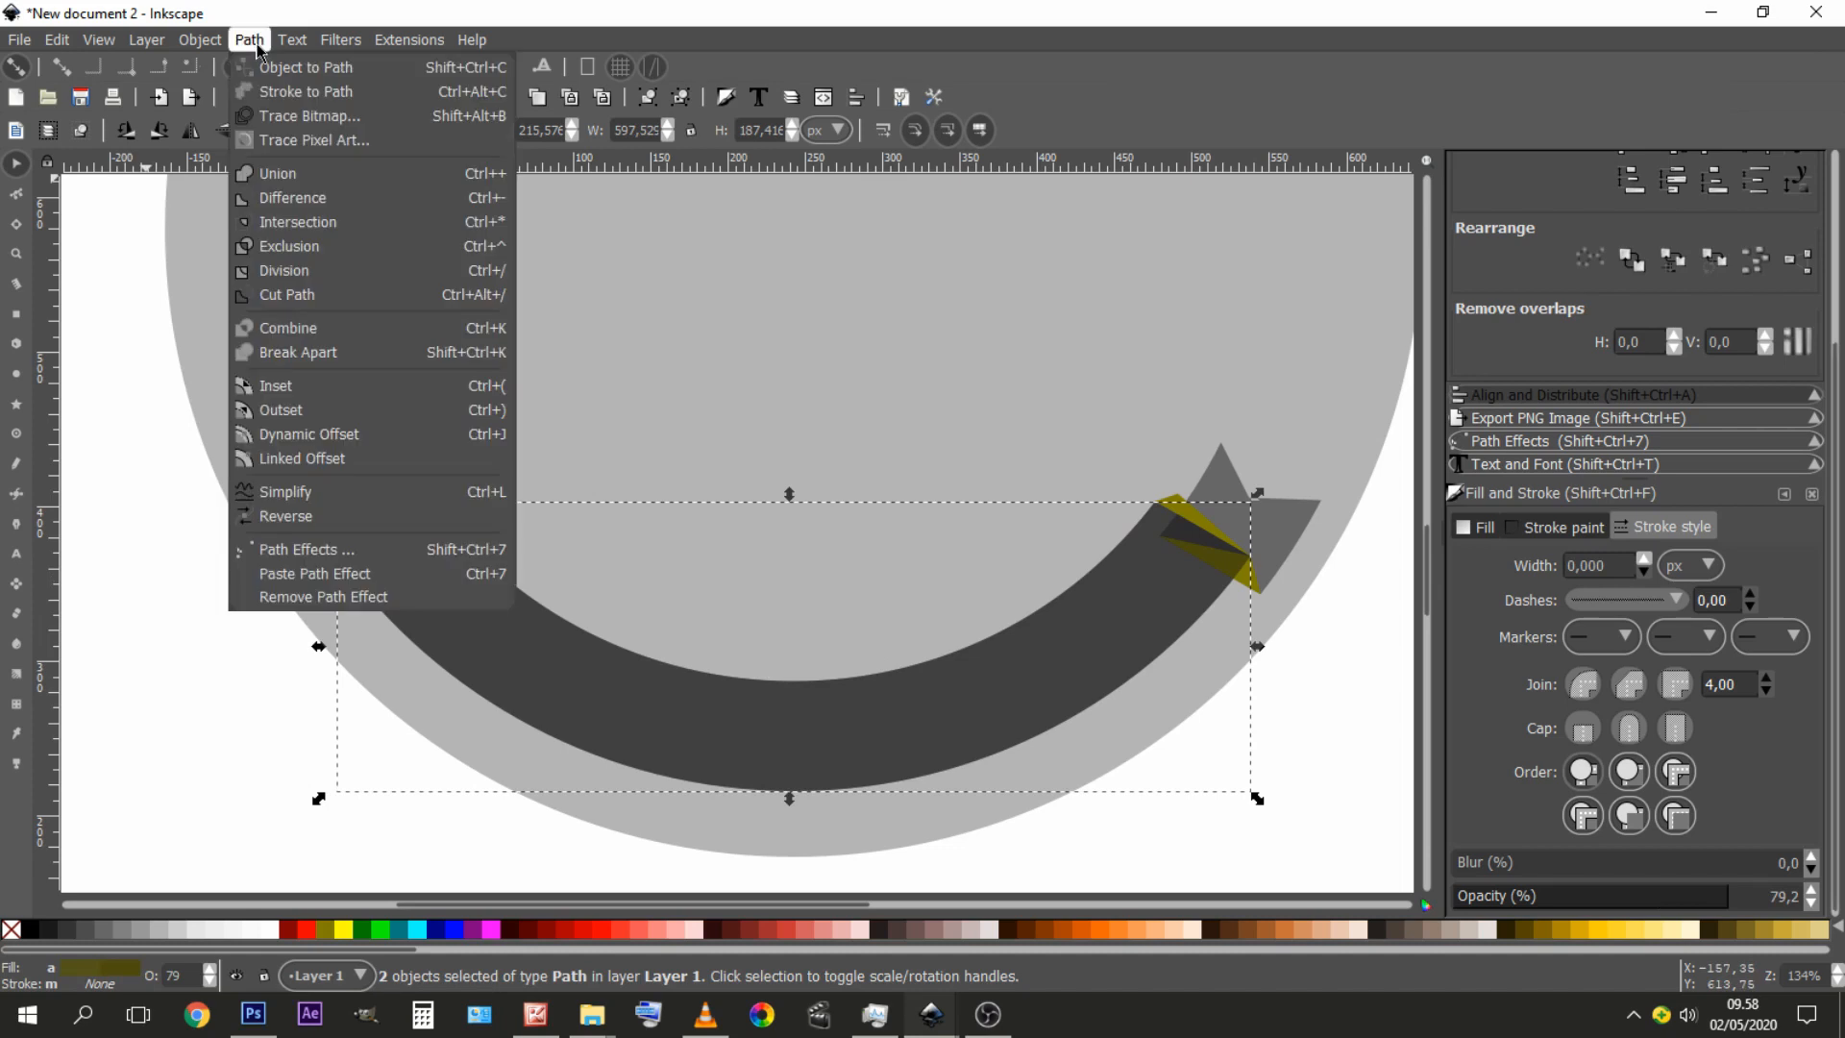
click(326, 209)
key(Escape)
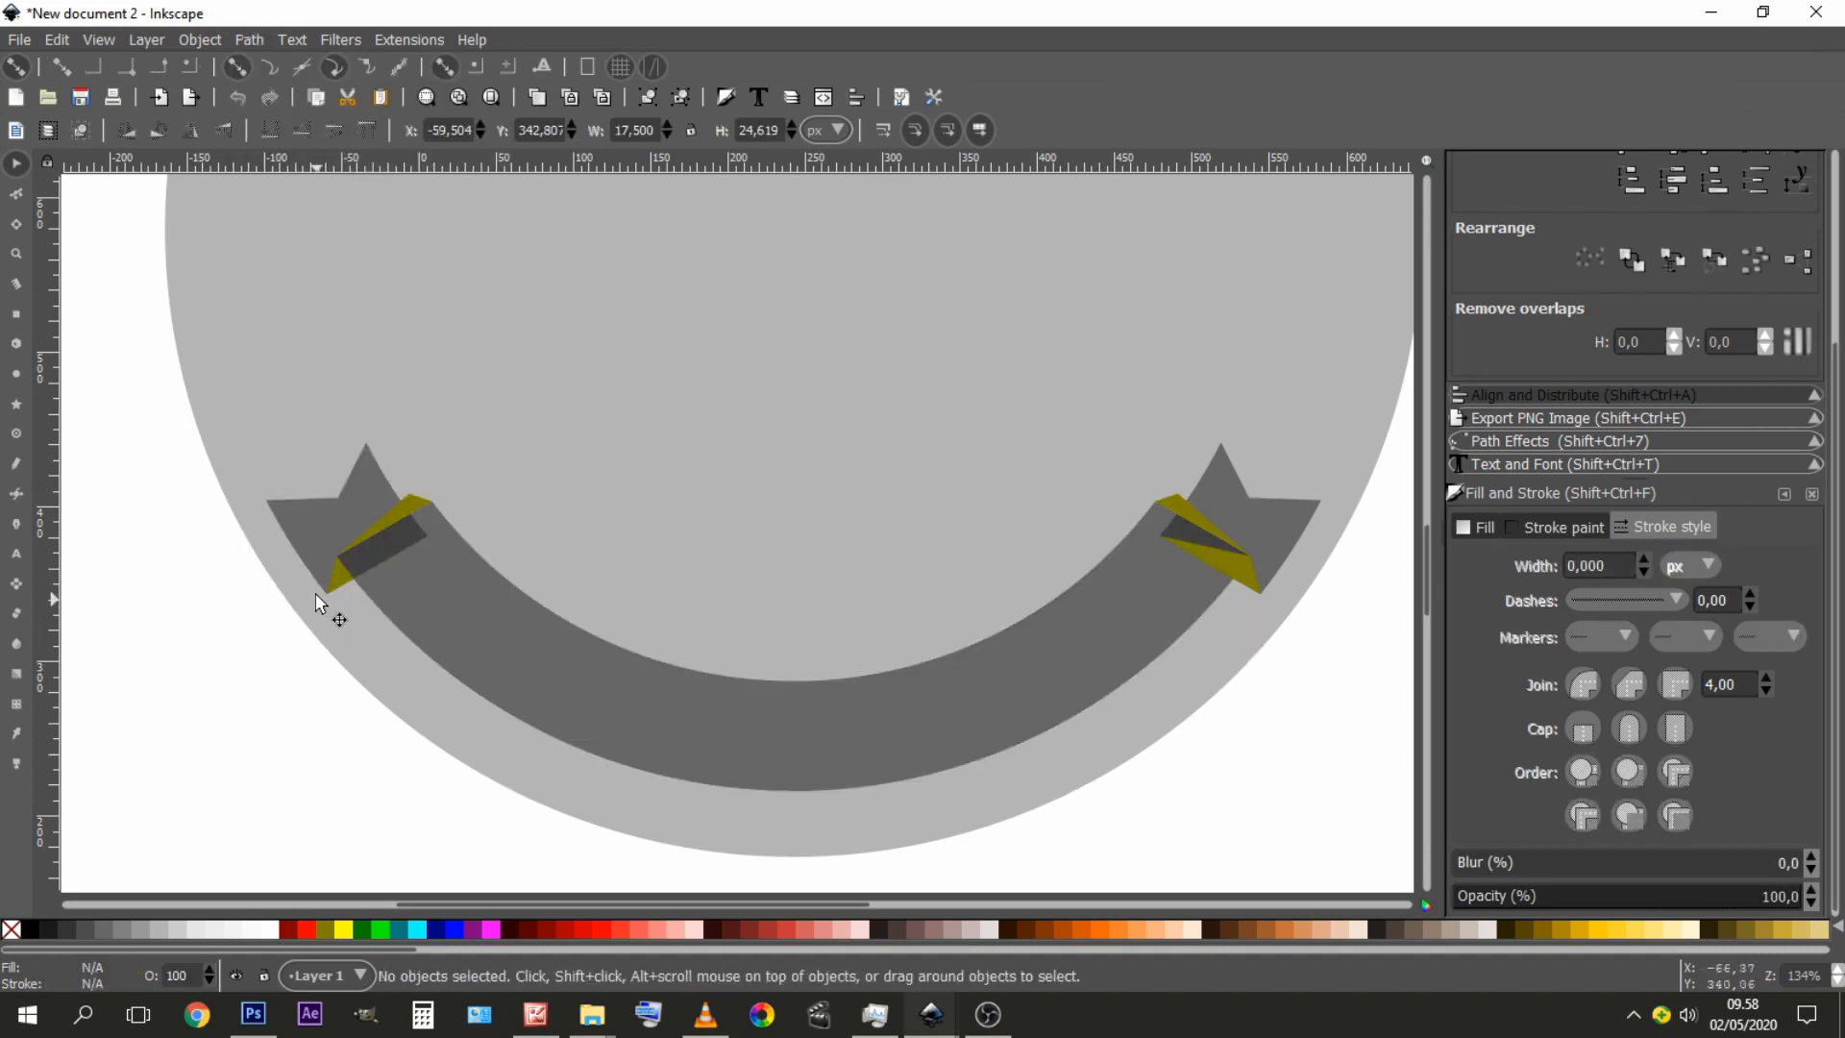
- Duplicate the left ribbon tail and intersect the copy with the upper left olive triangle
click(363, 480)
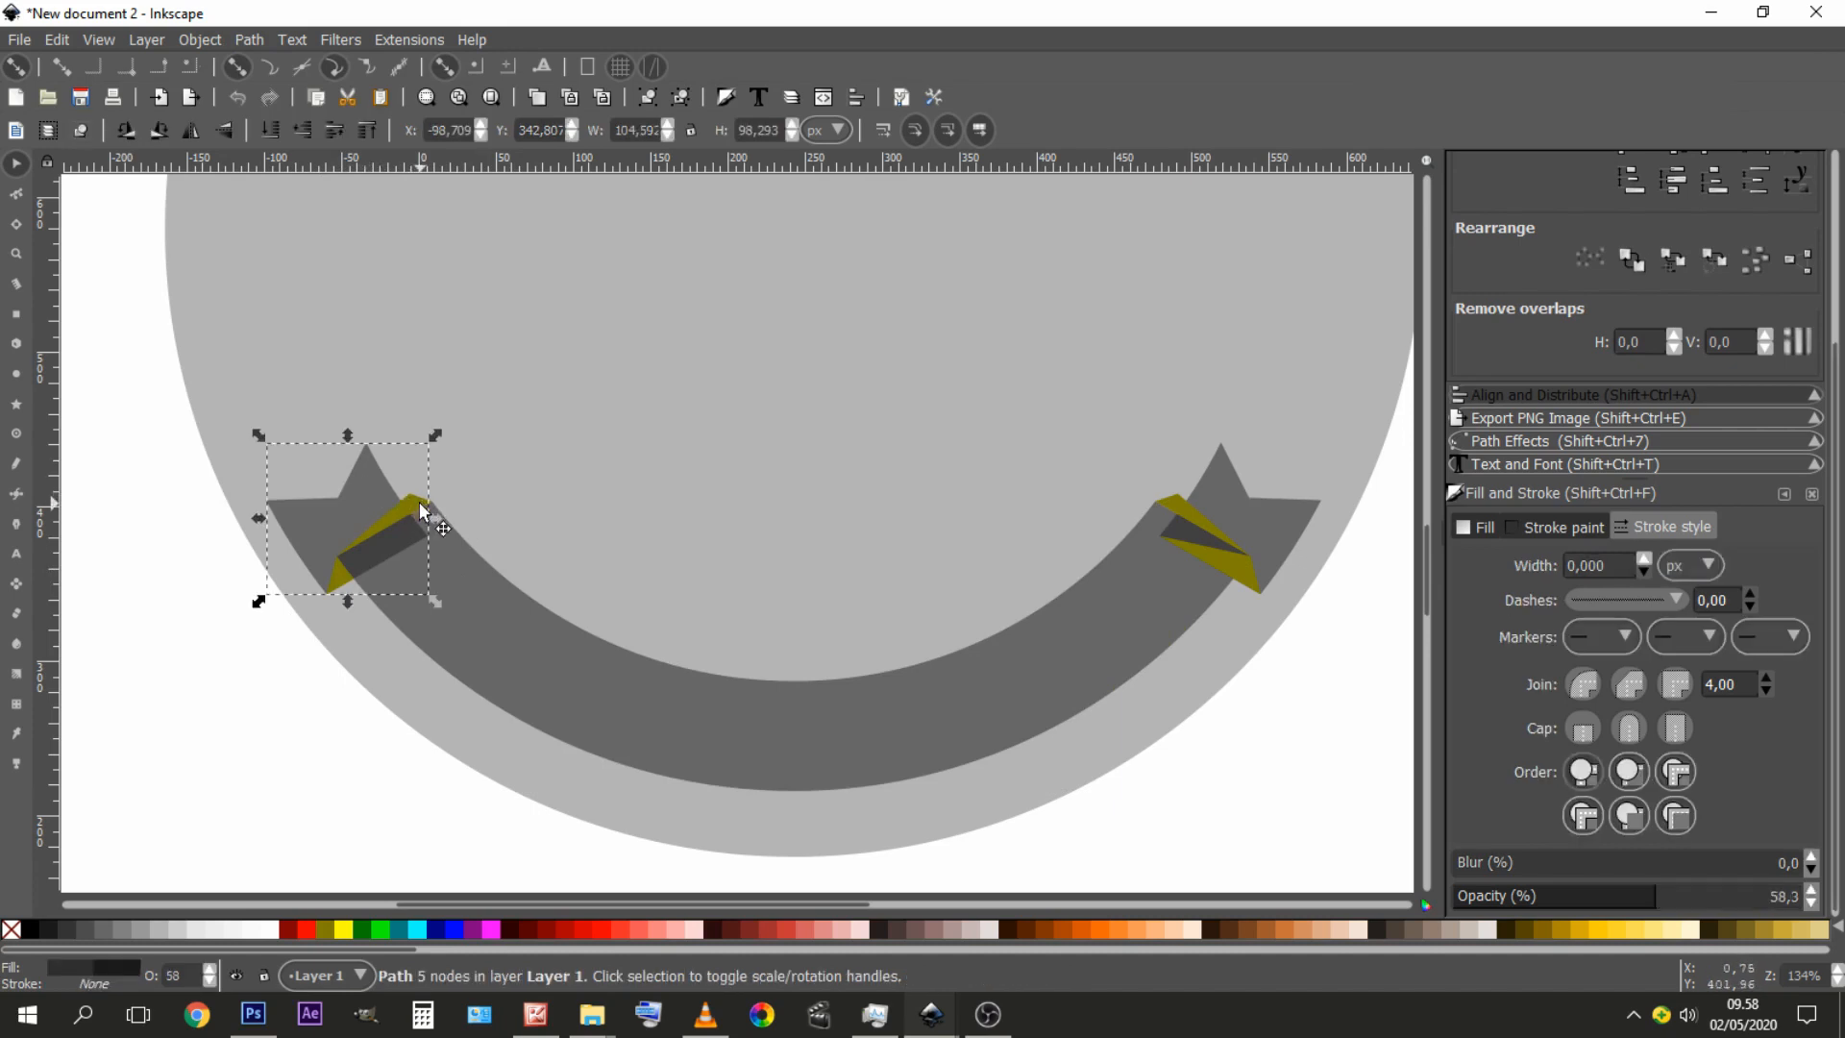
click(423, 511)
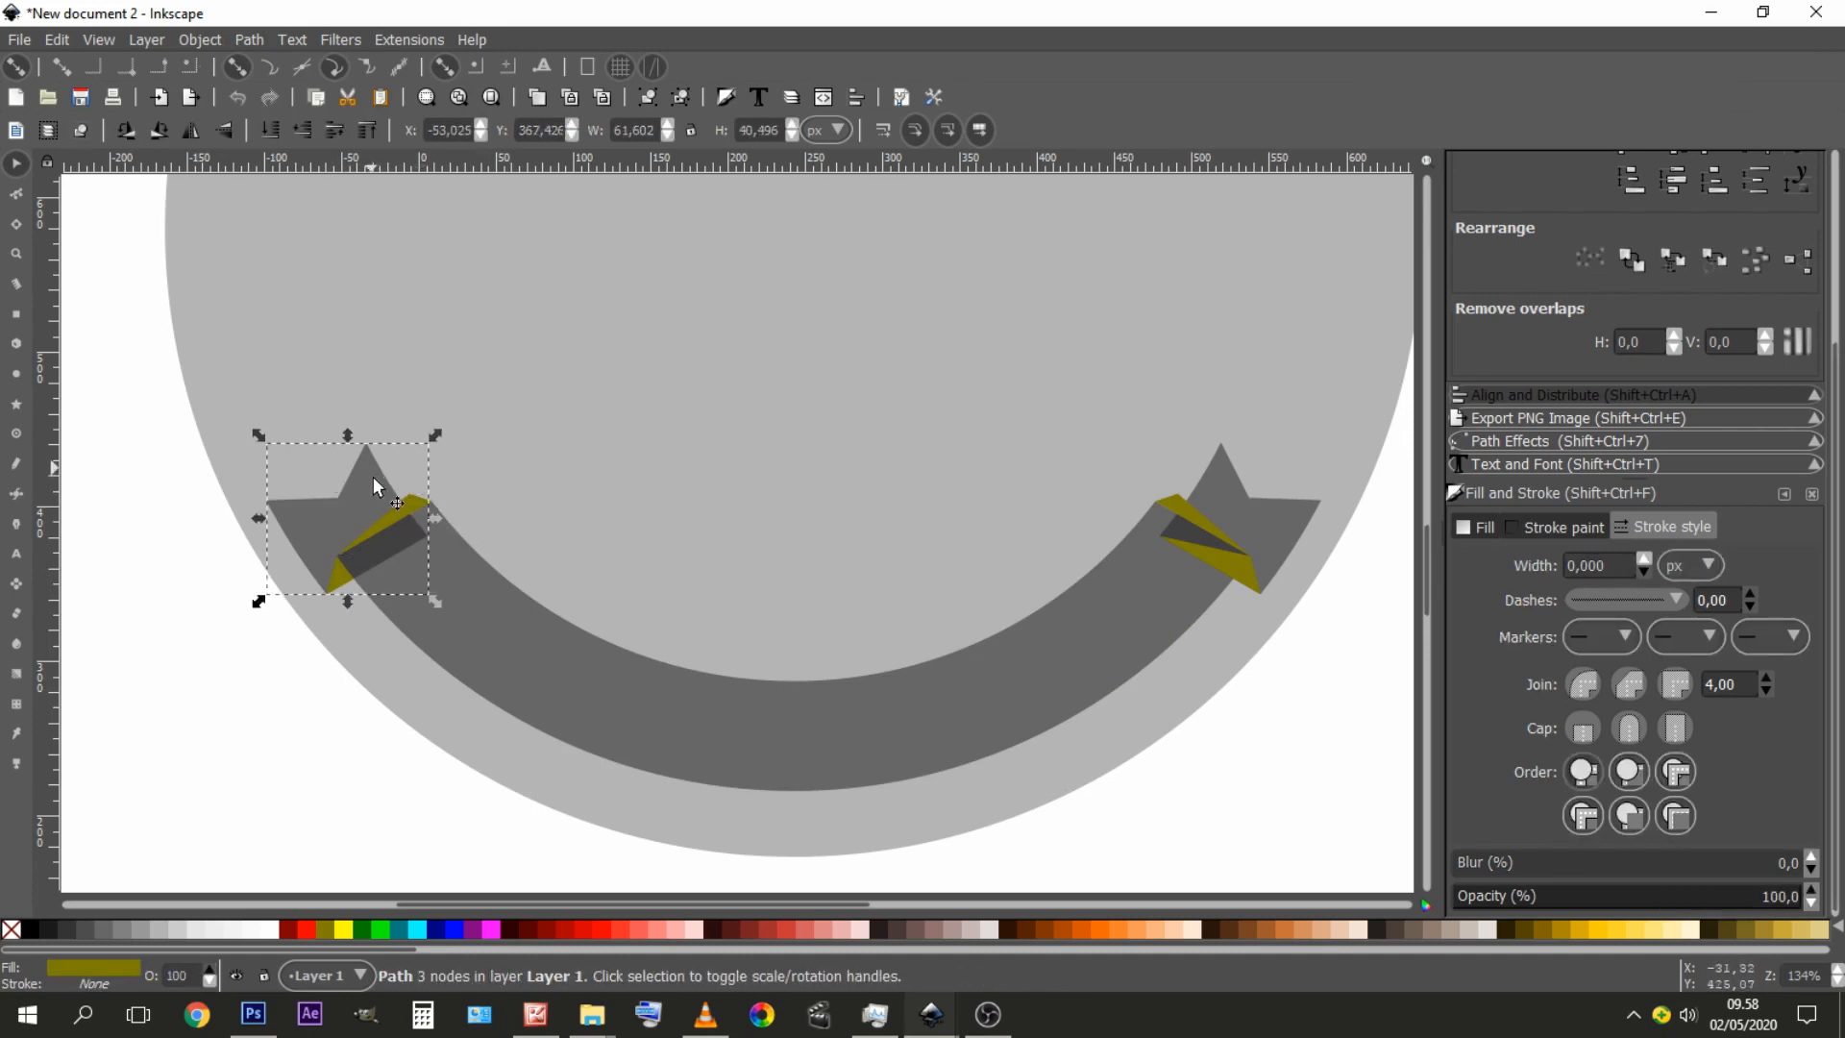
key(ctrl+d)
click(362, 771)
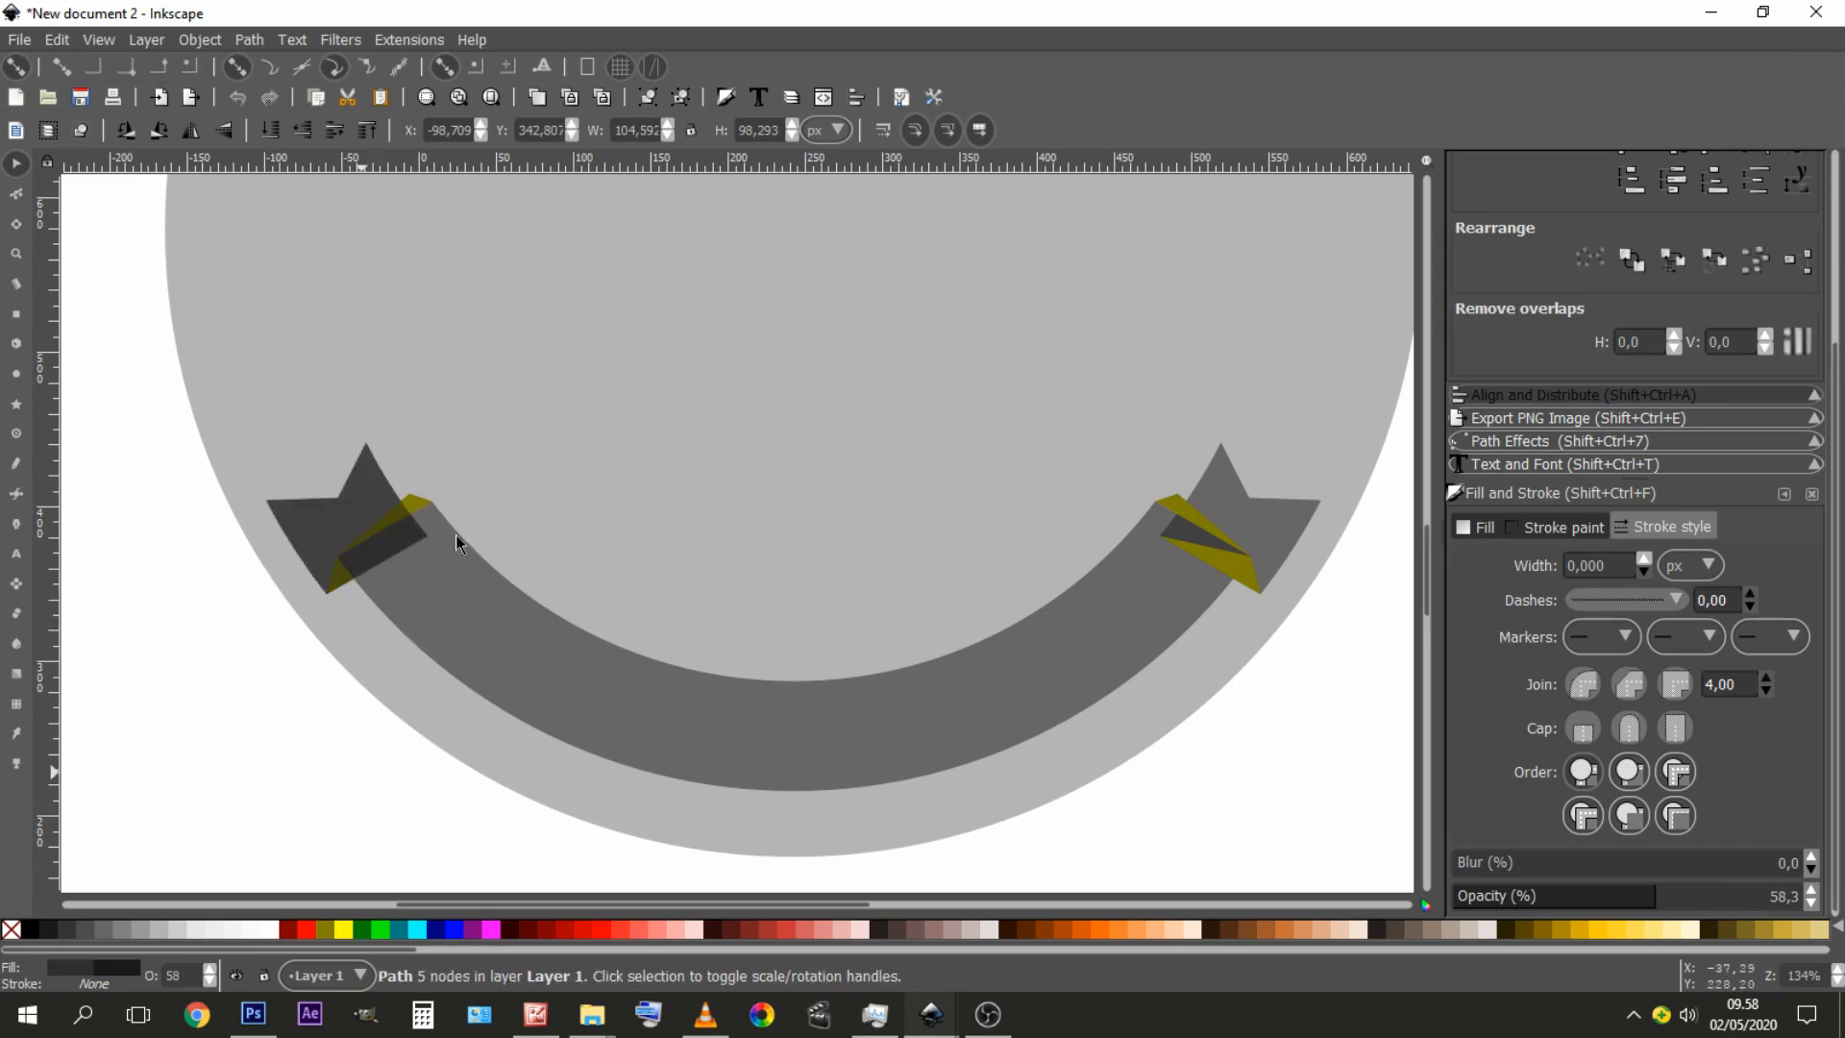
click(413, 500)
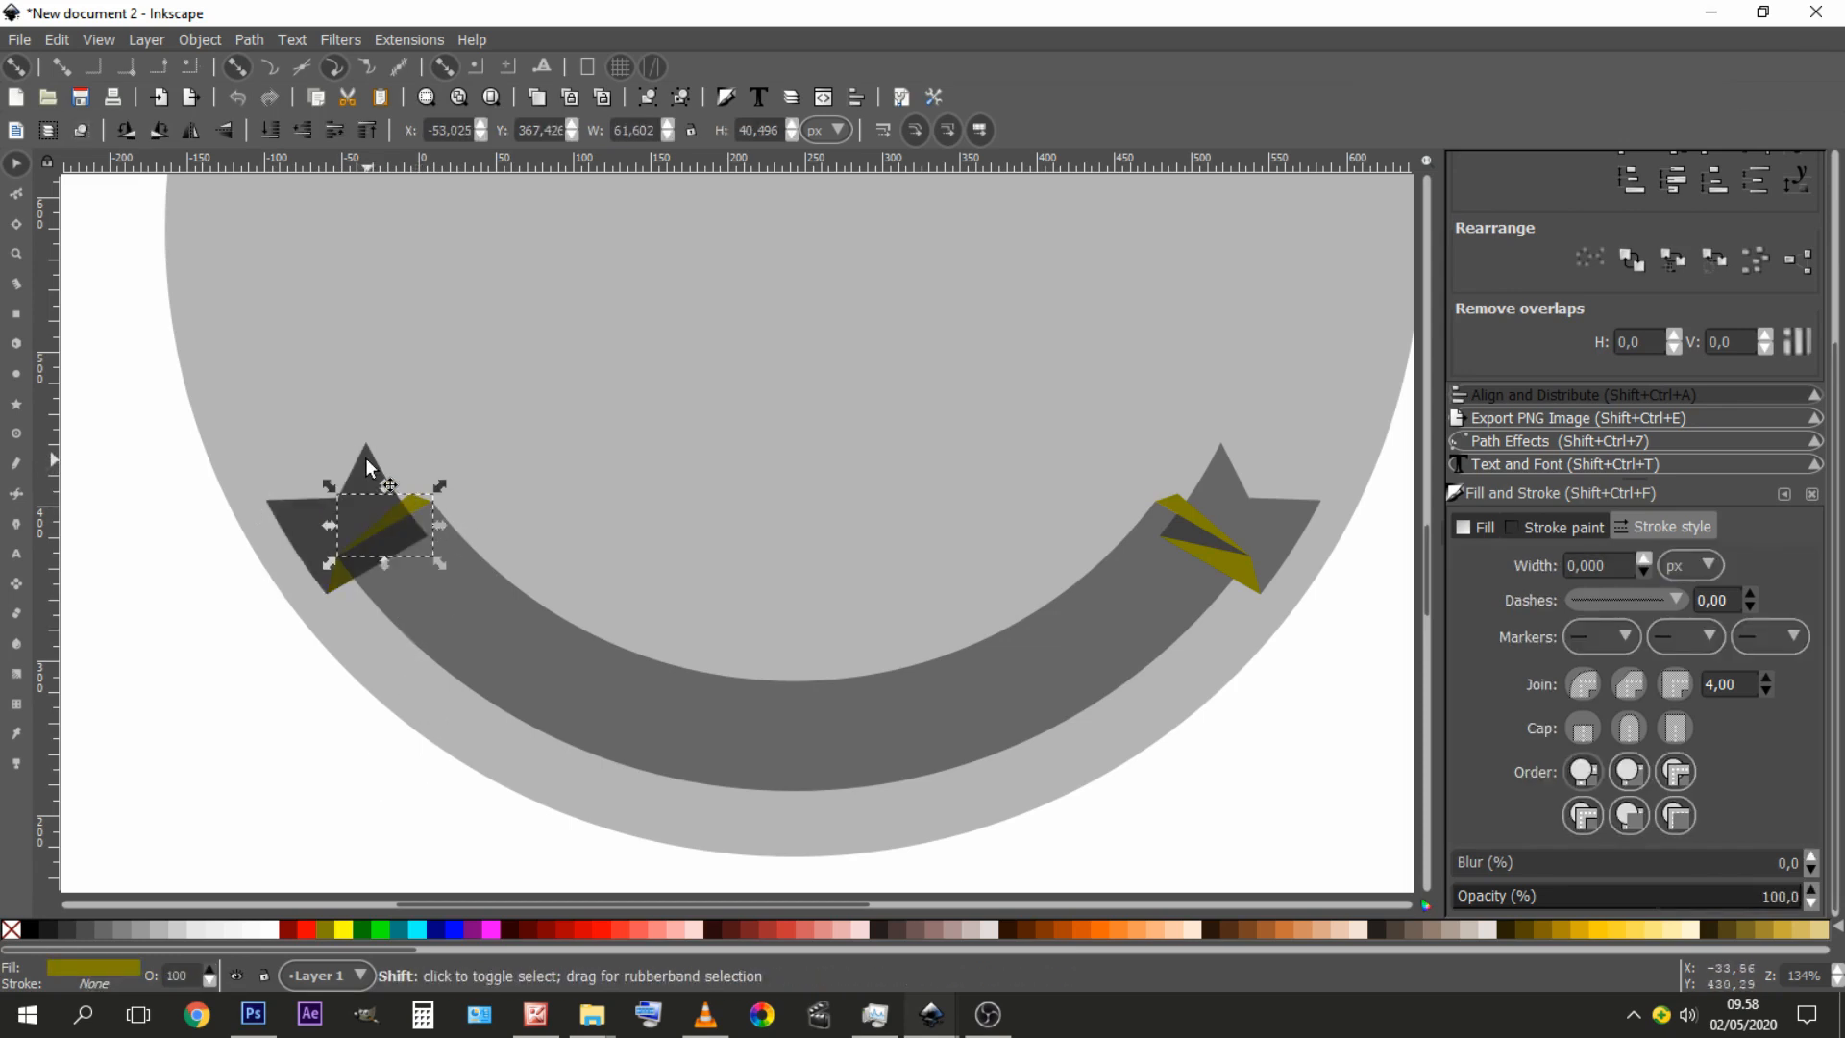
shift+click(367, 468)
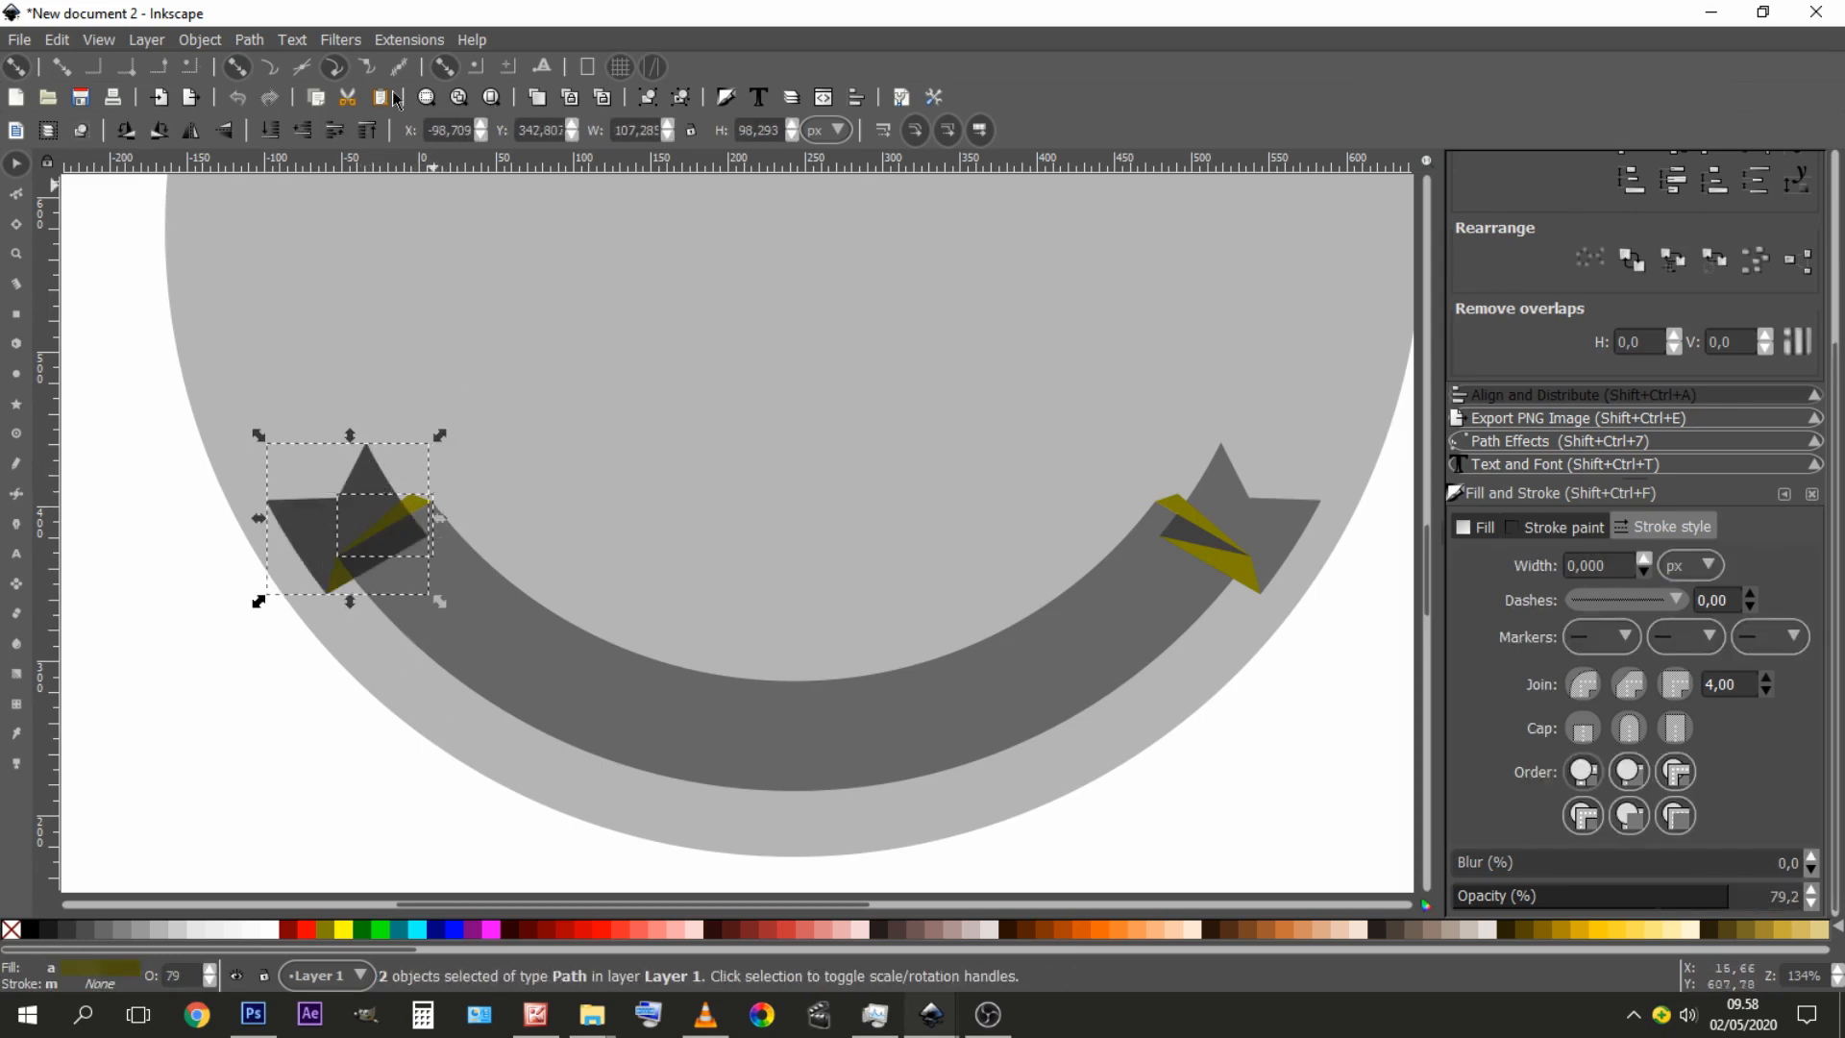
click(292, 39)
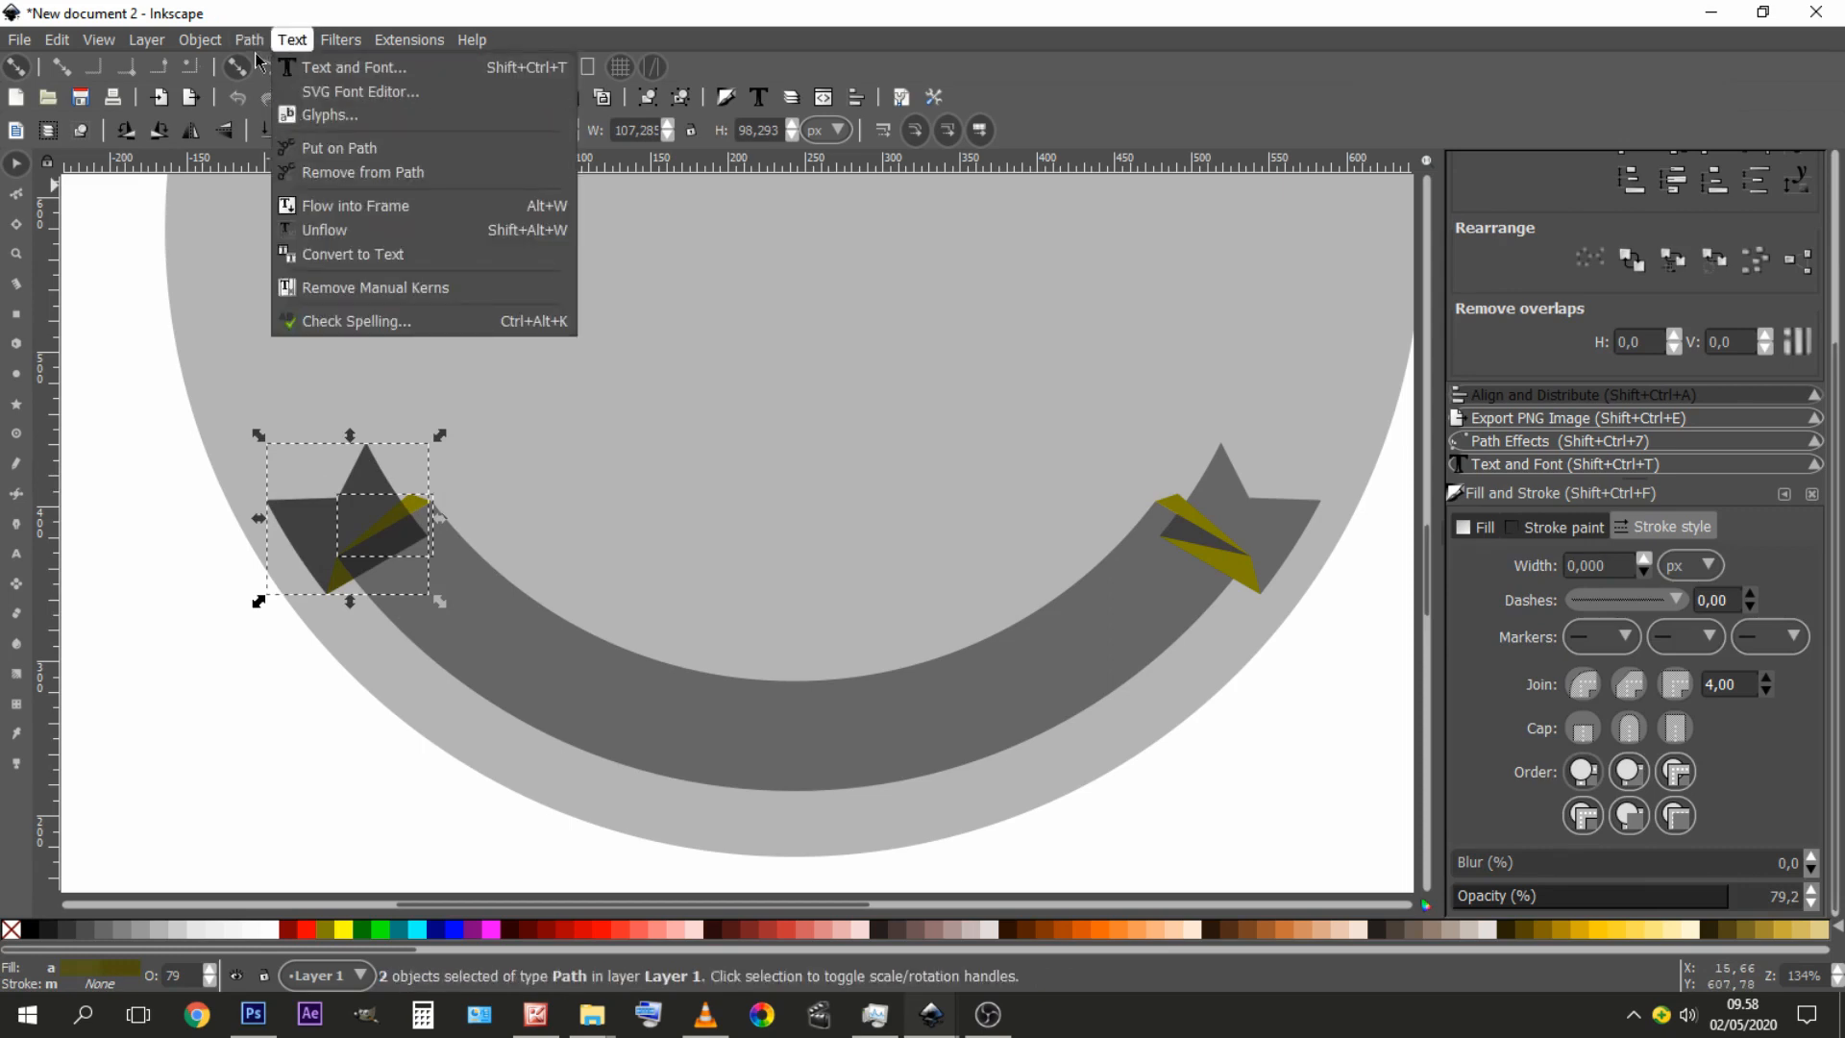
click(312, 223)
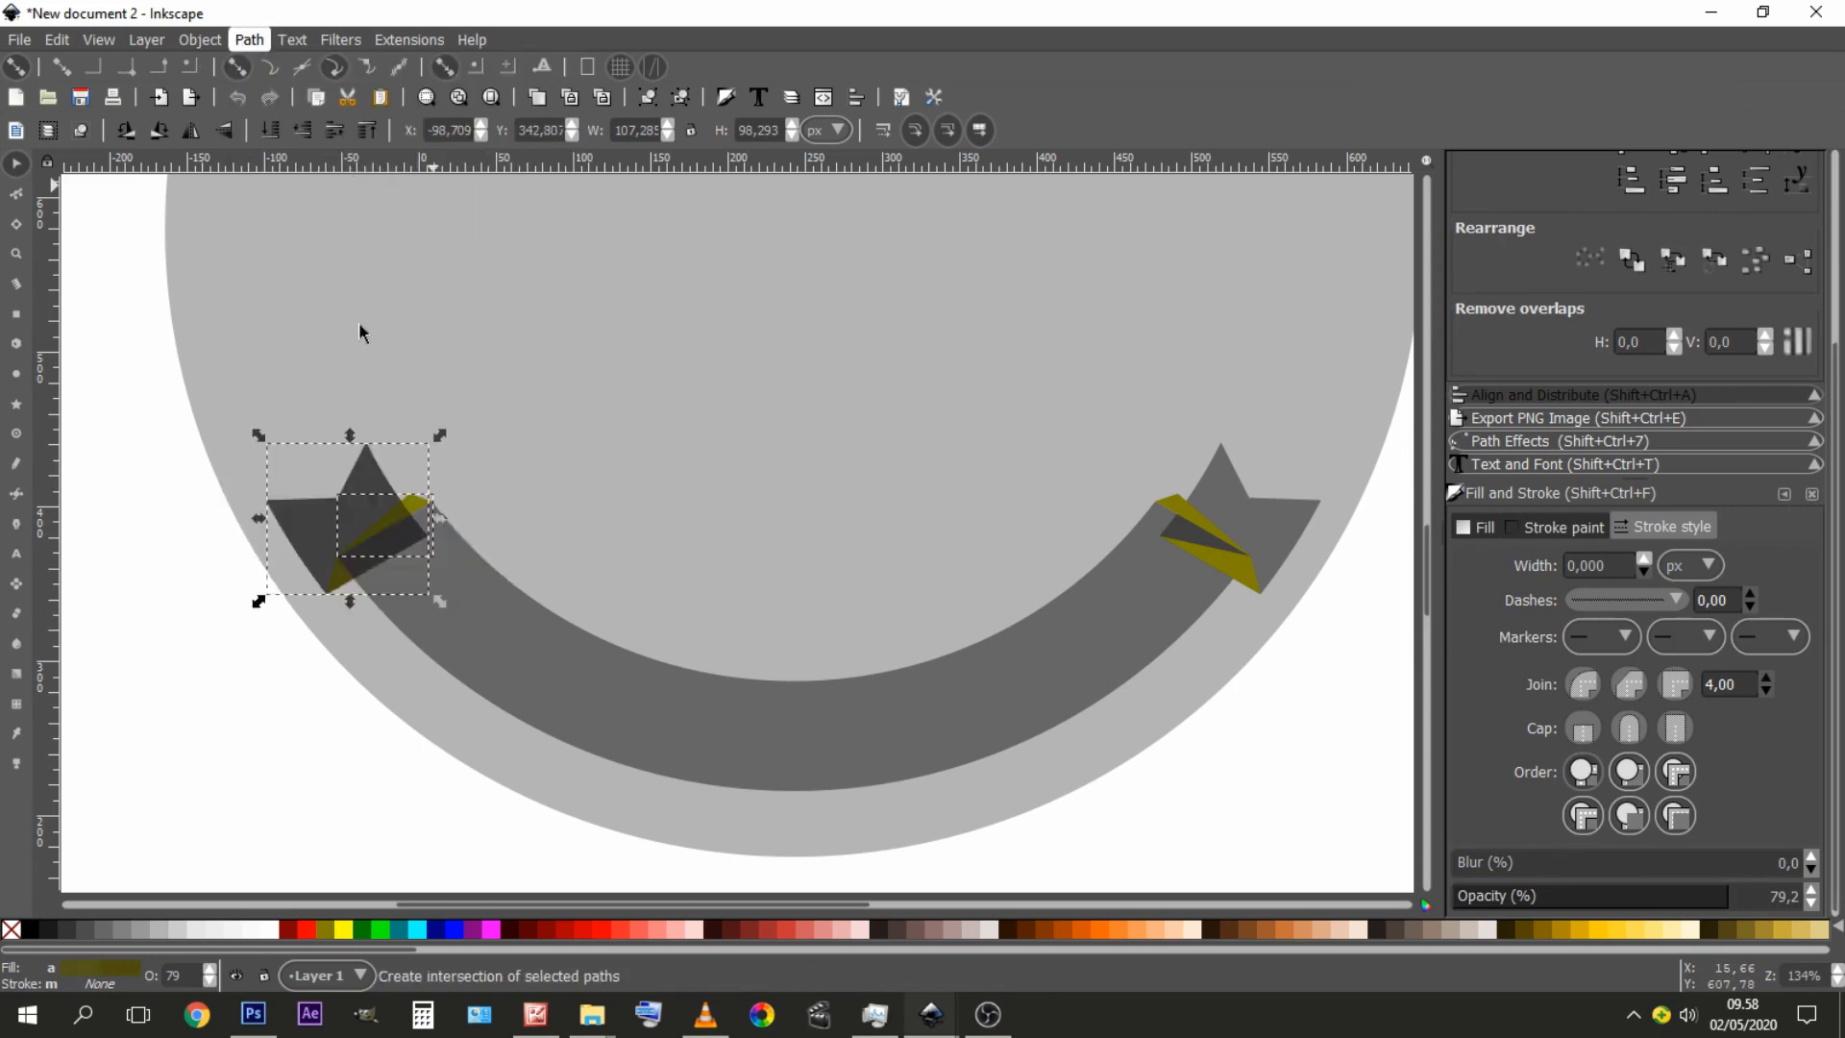
click(354, 734)
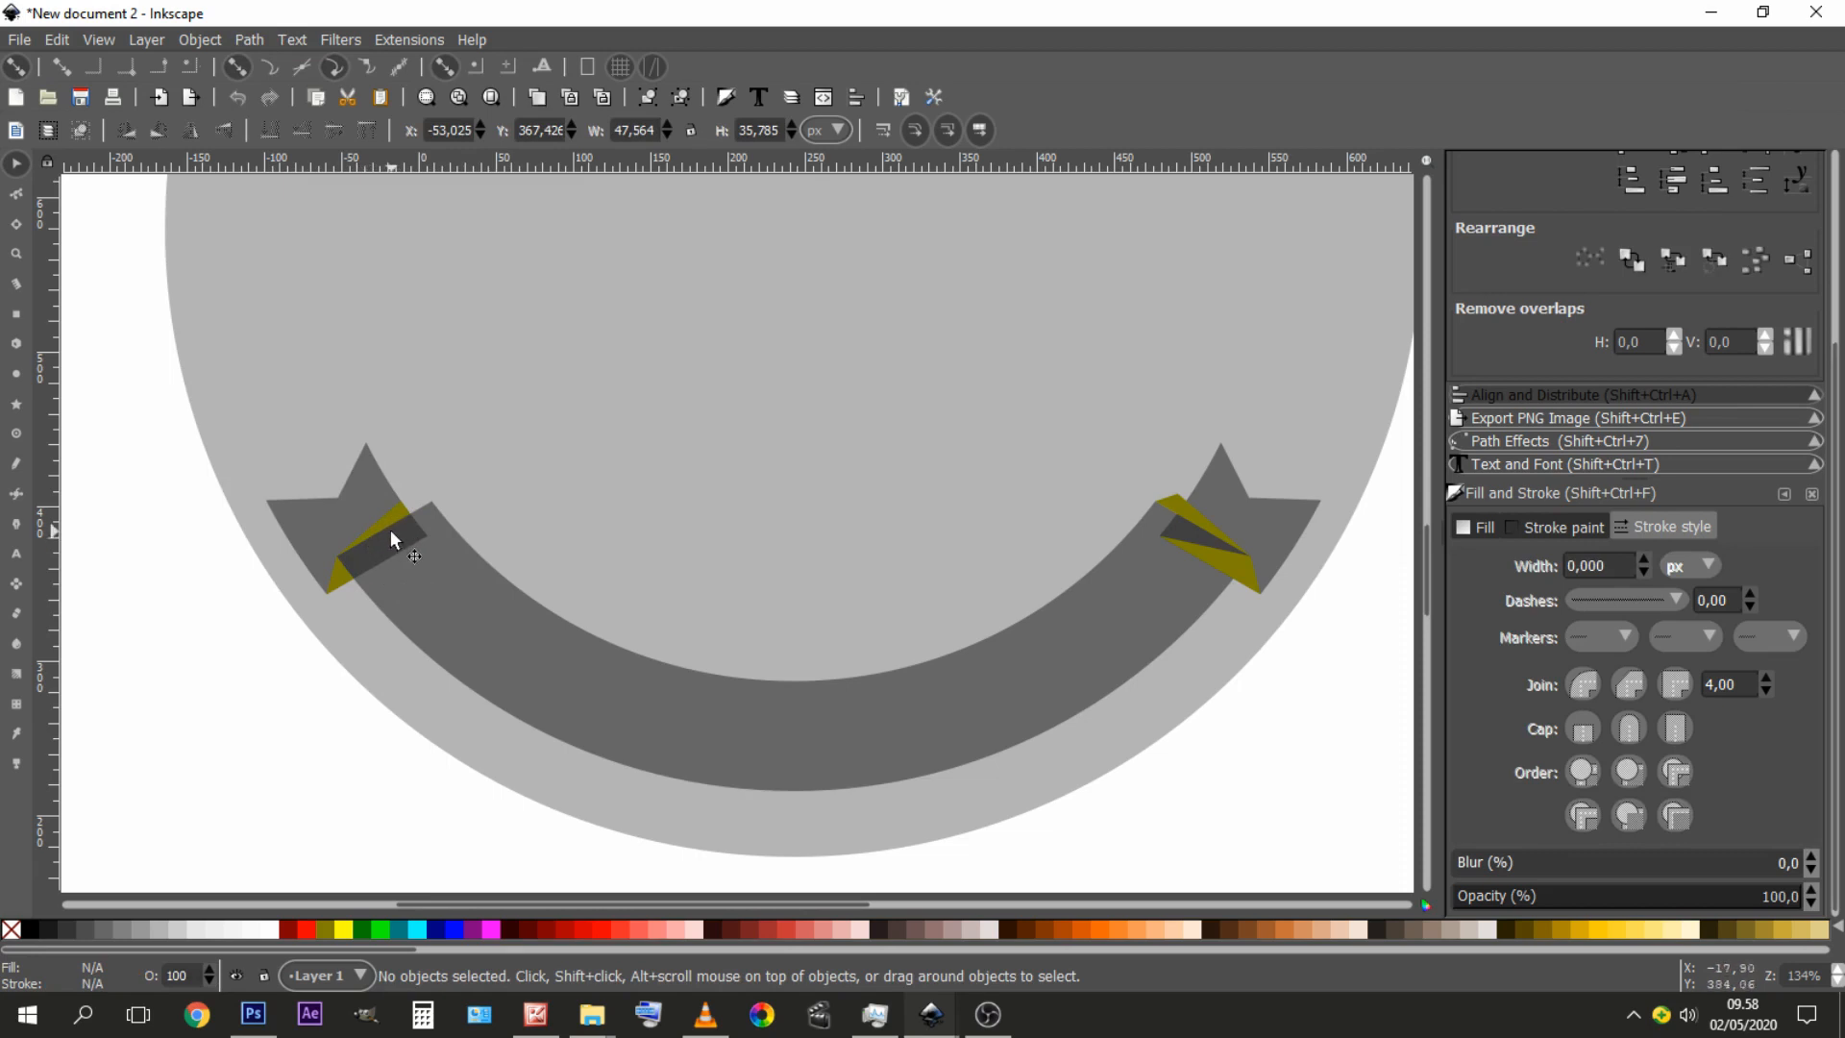
- Duplicate the front band again and subtract the copy from the lower right olive triangle with Difference
scroll(441, 552, right, 6)
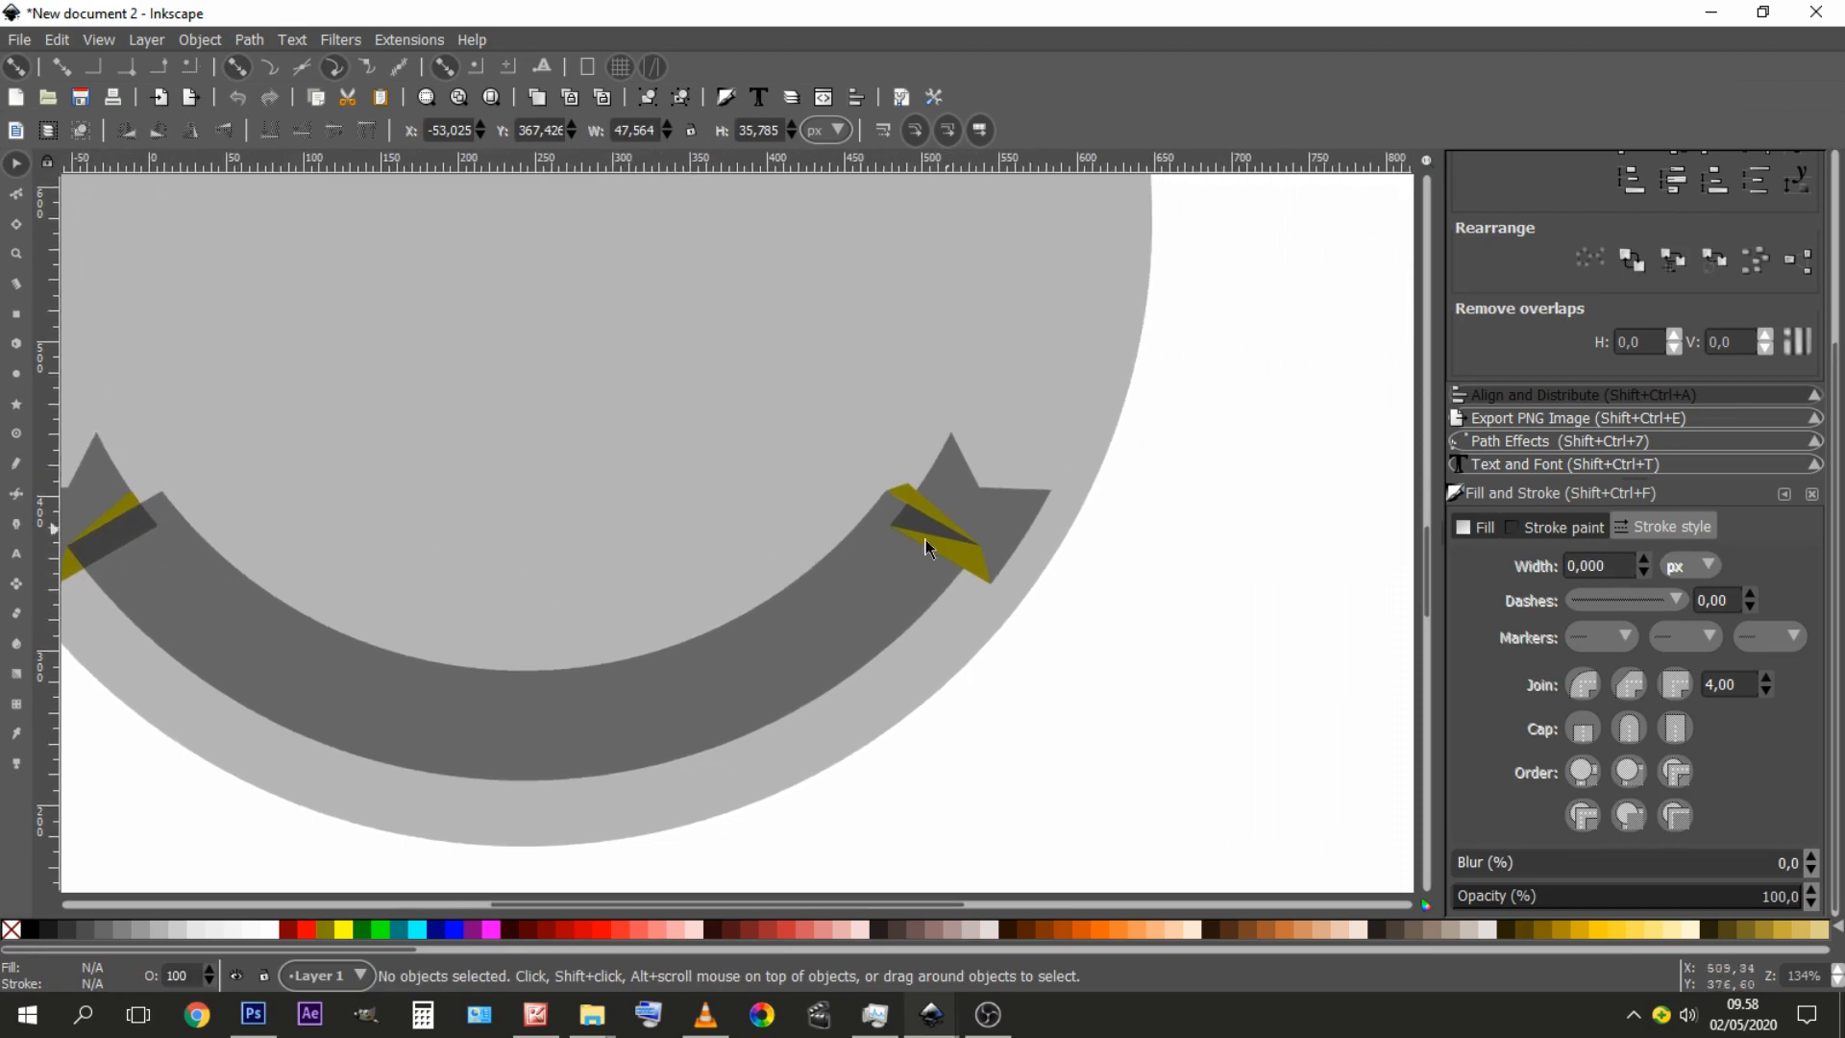
click(882, 614)
key(ctrl+d)
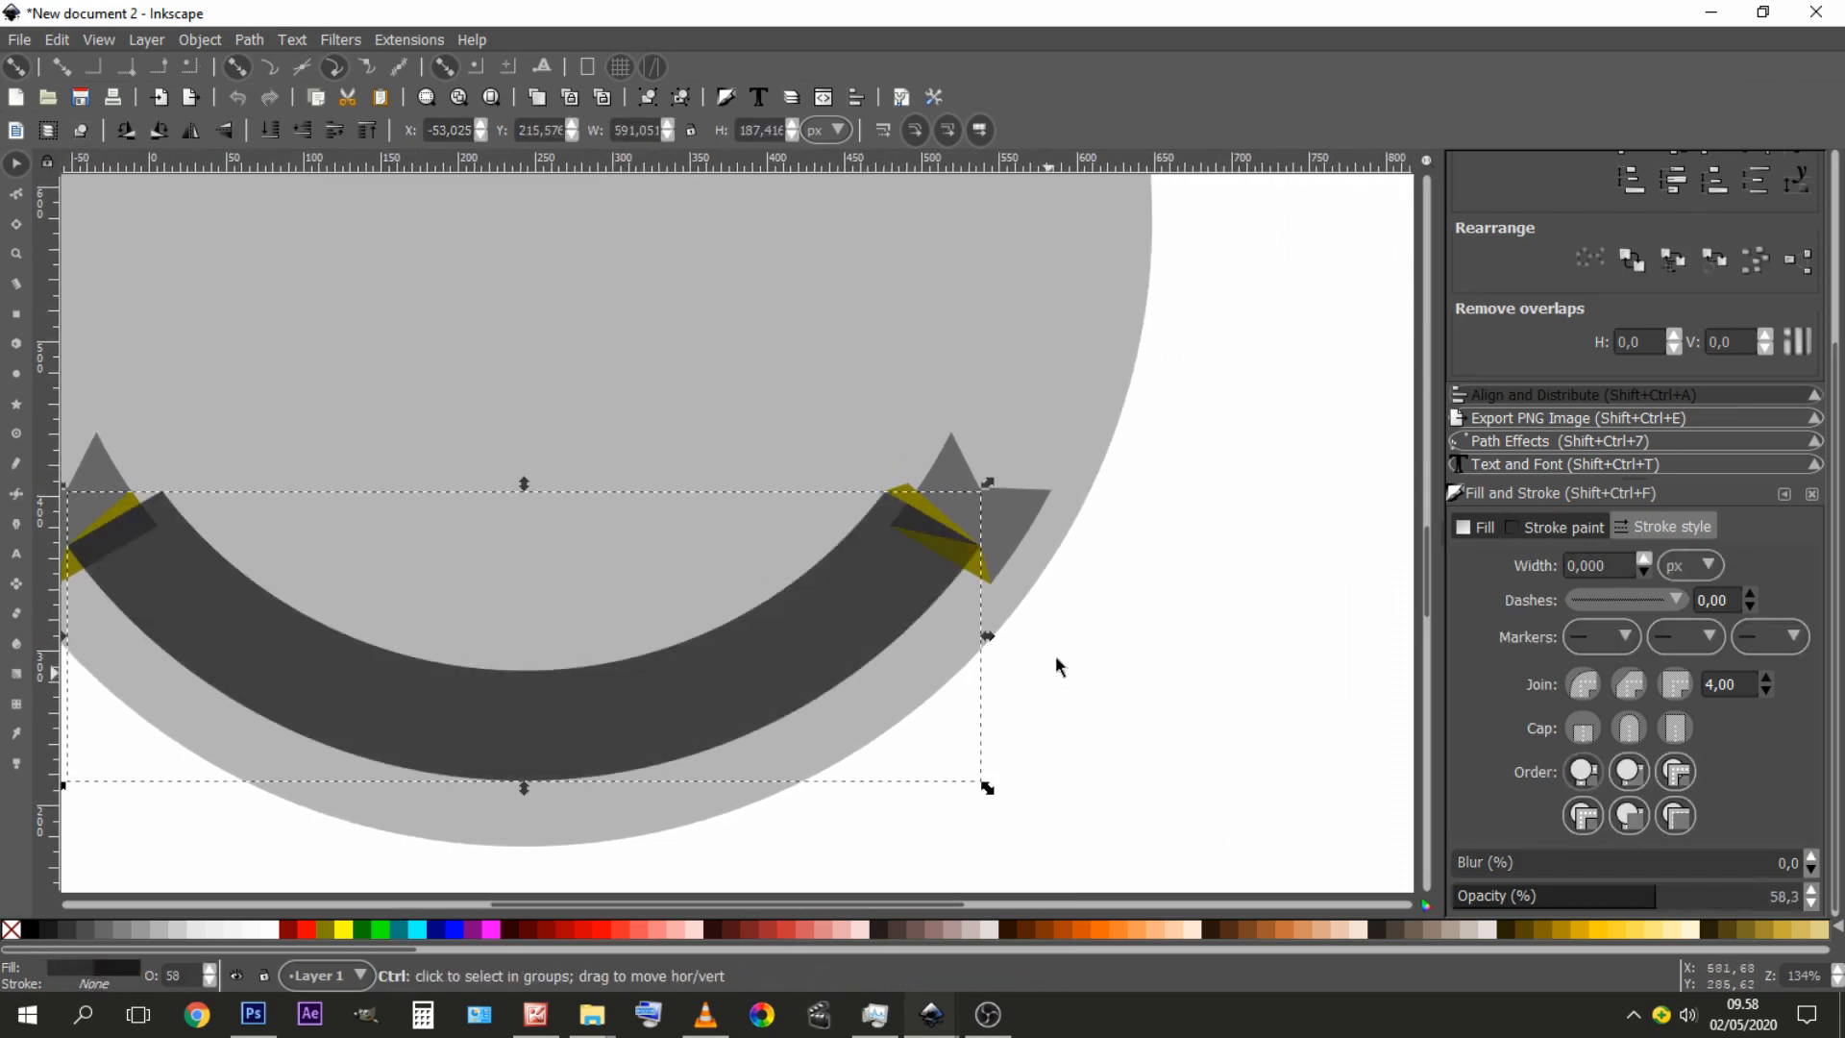
click(1105, 634)
click(968, 564)
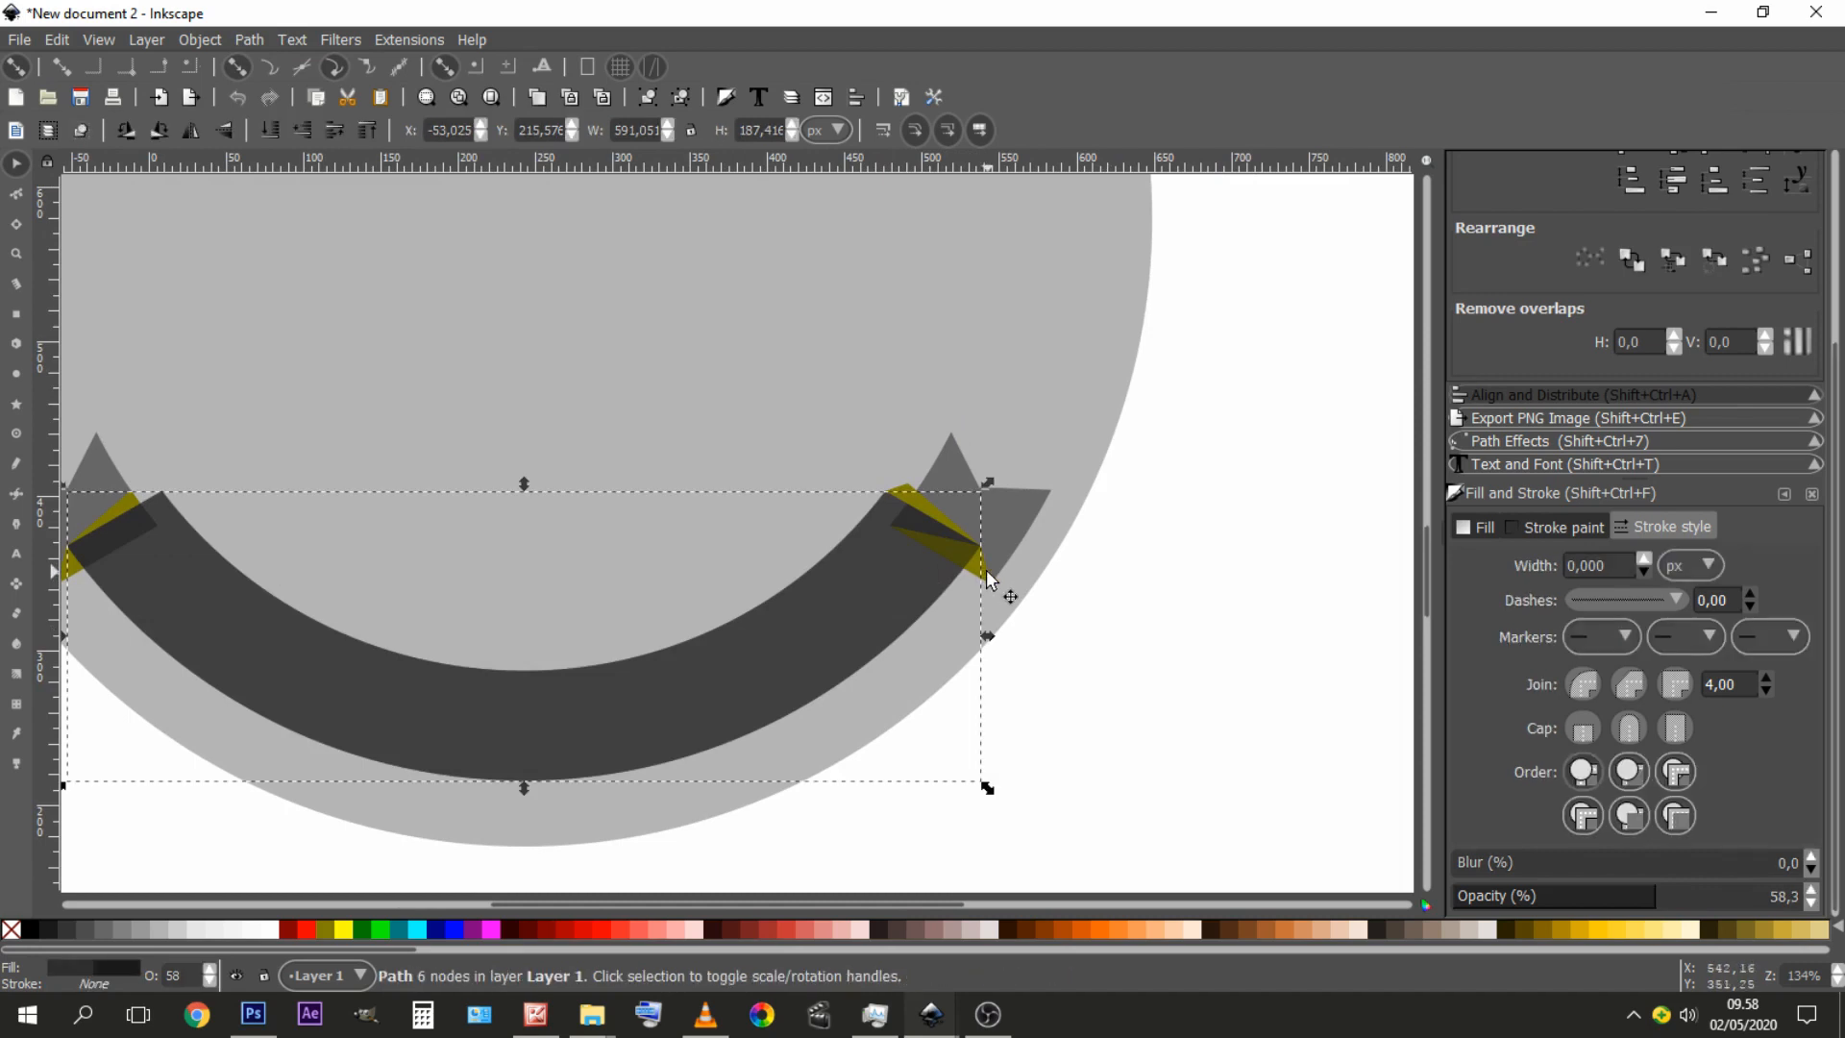
click(987, 573)
shift+click(820, 625)
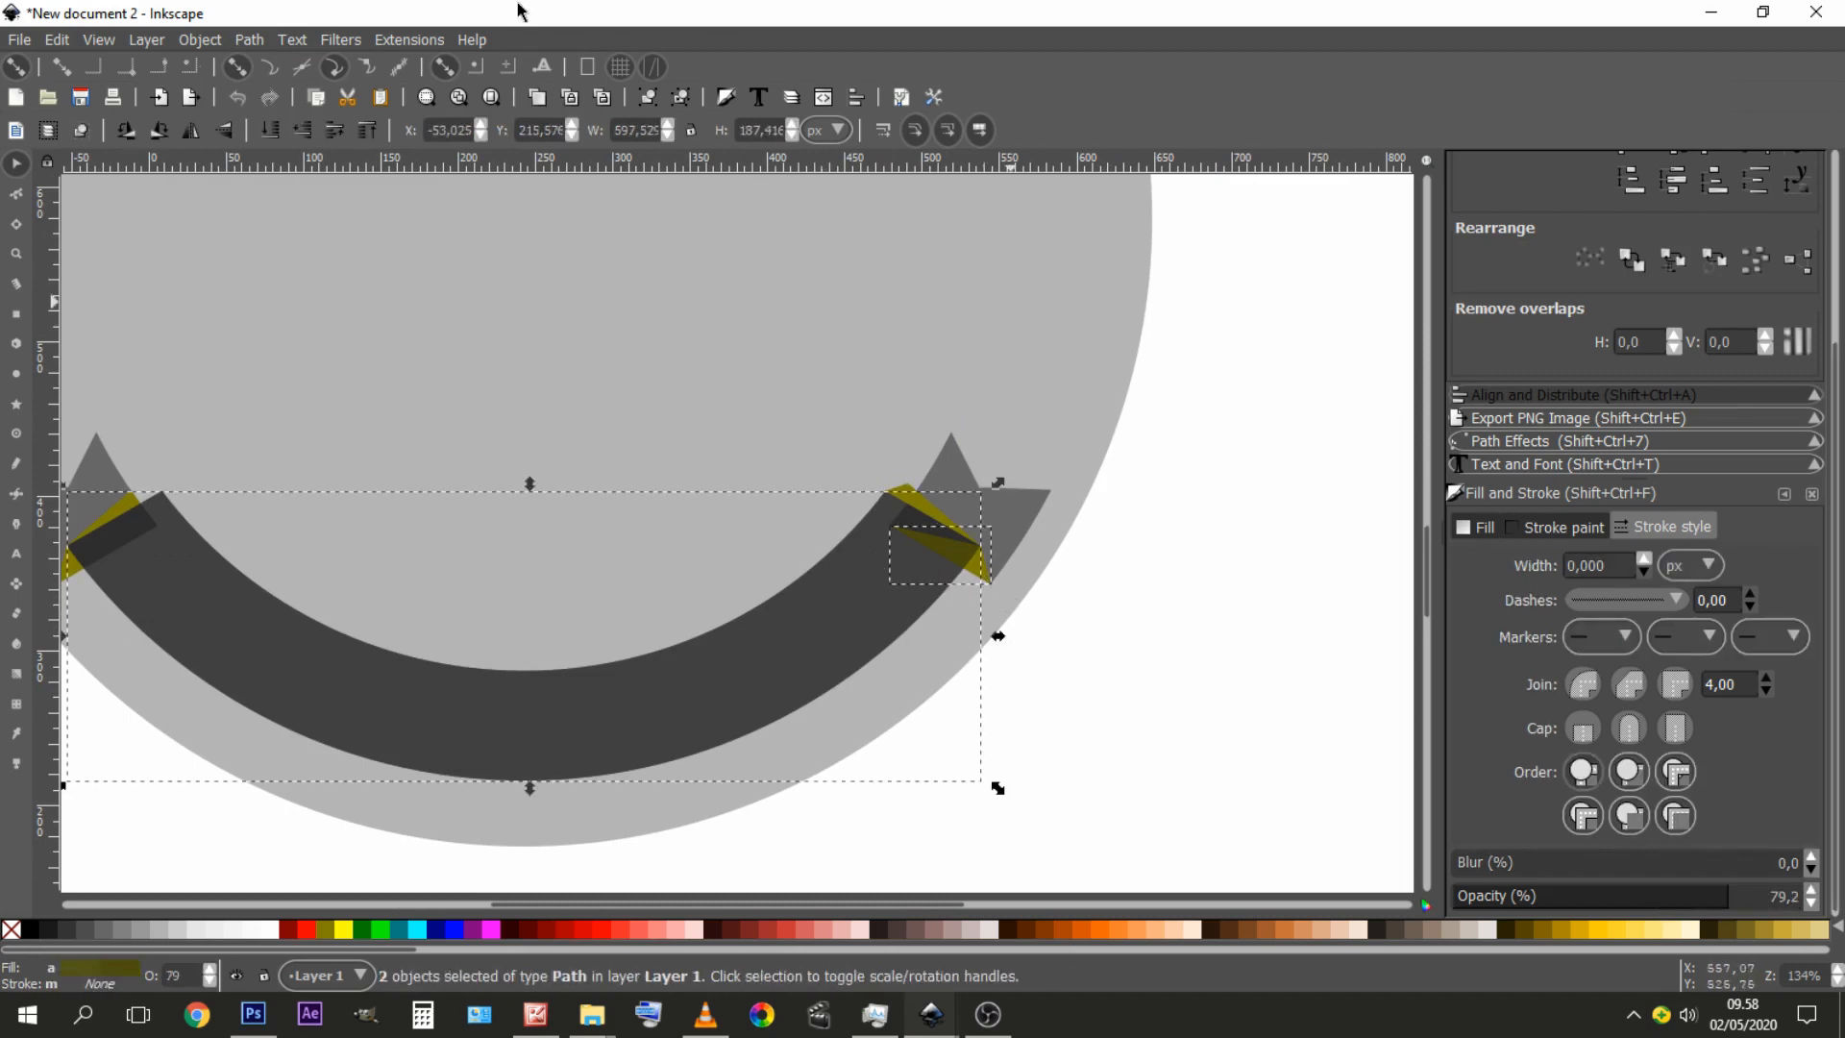
click(249, 40)
click(260, 197)
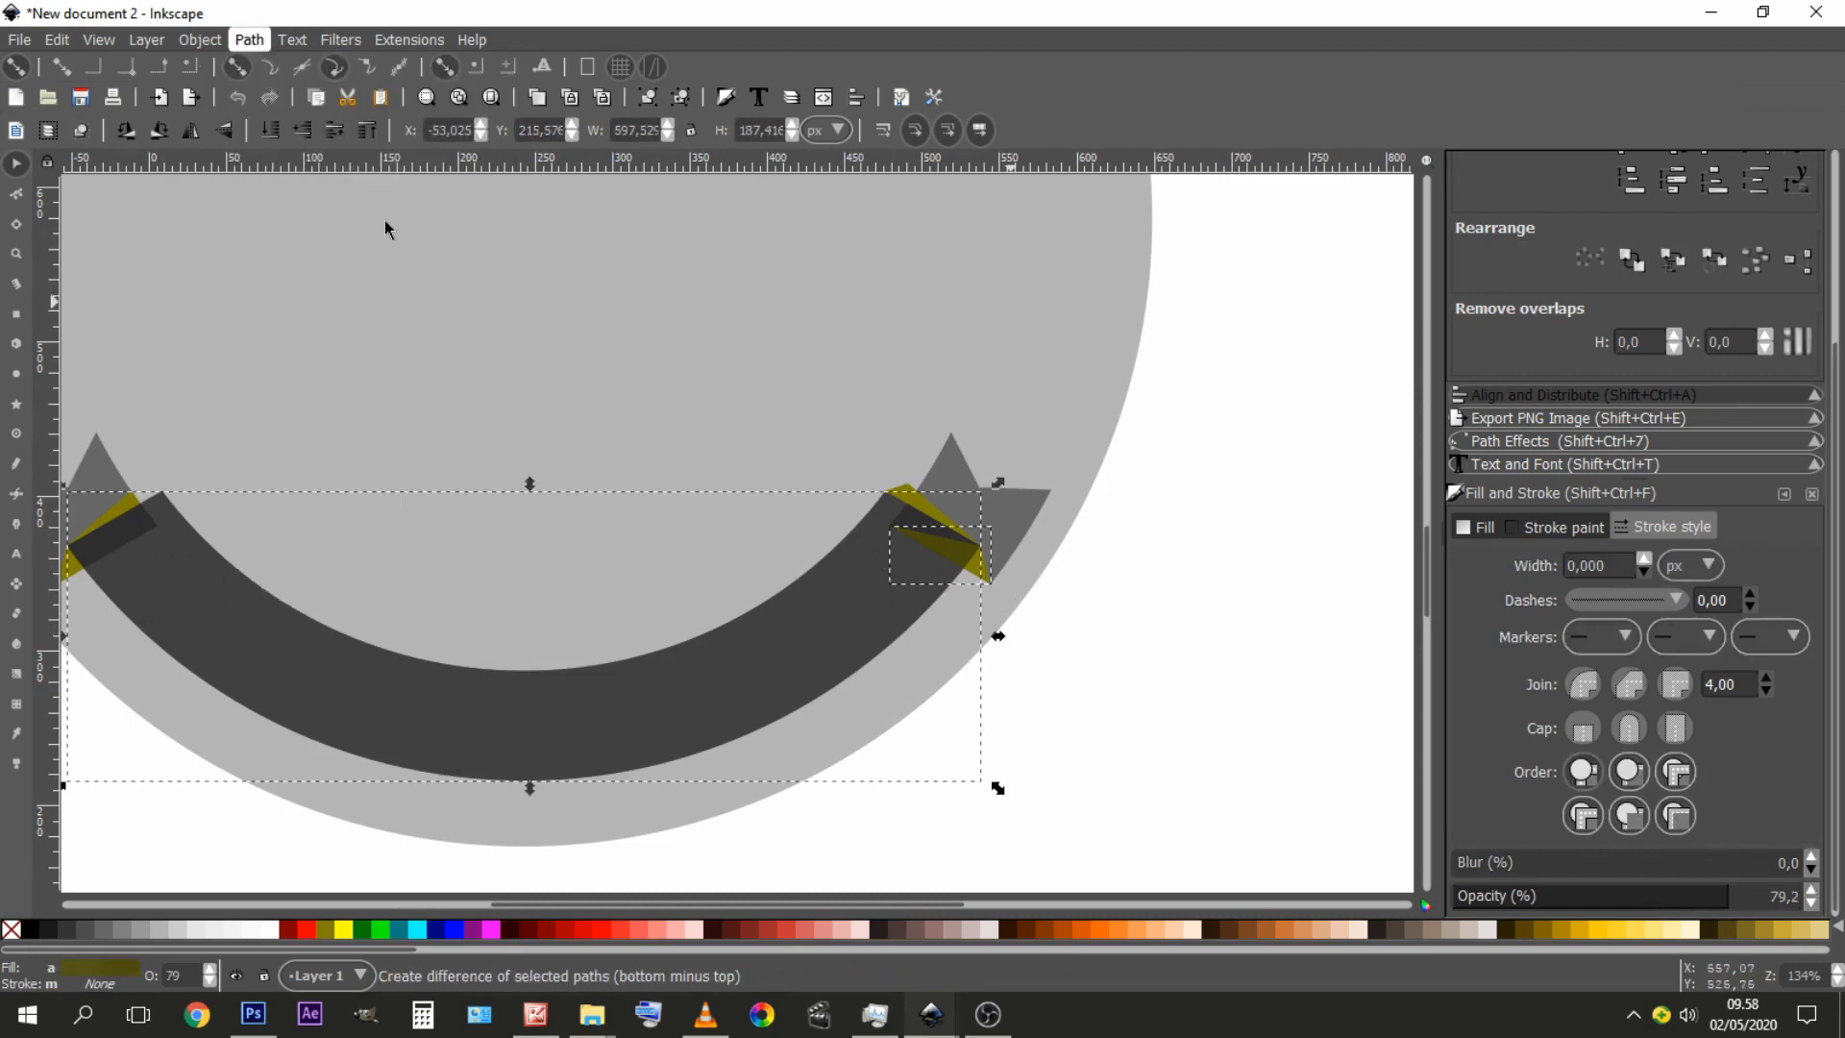
click(1218, 630)
- Duplicate the right ribbon tail and intersect the copy with the upper right olive triangle
click(993, 511)
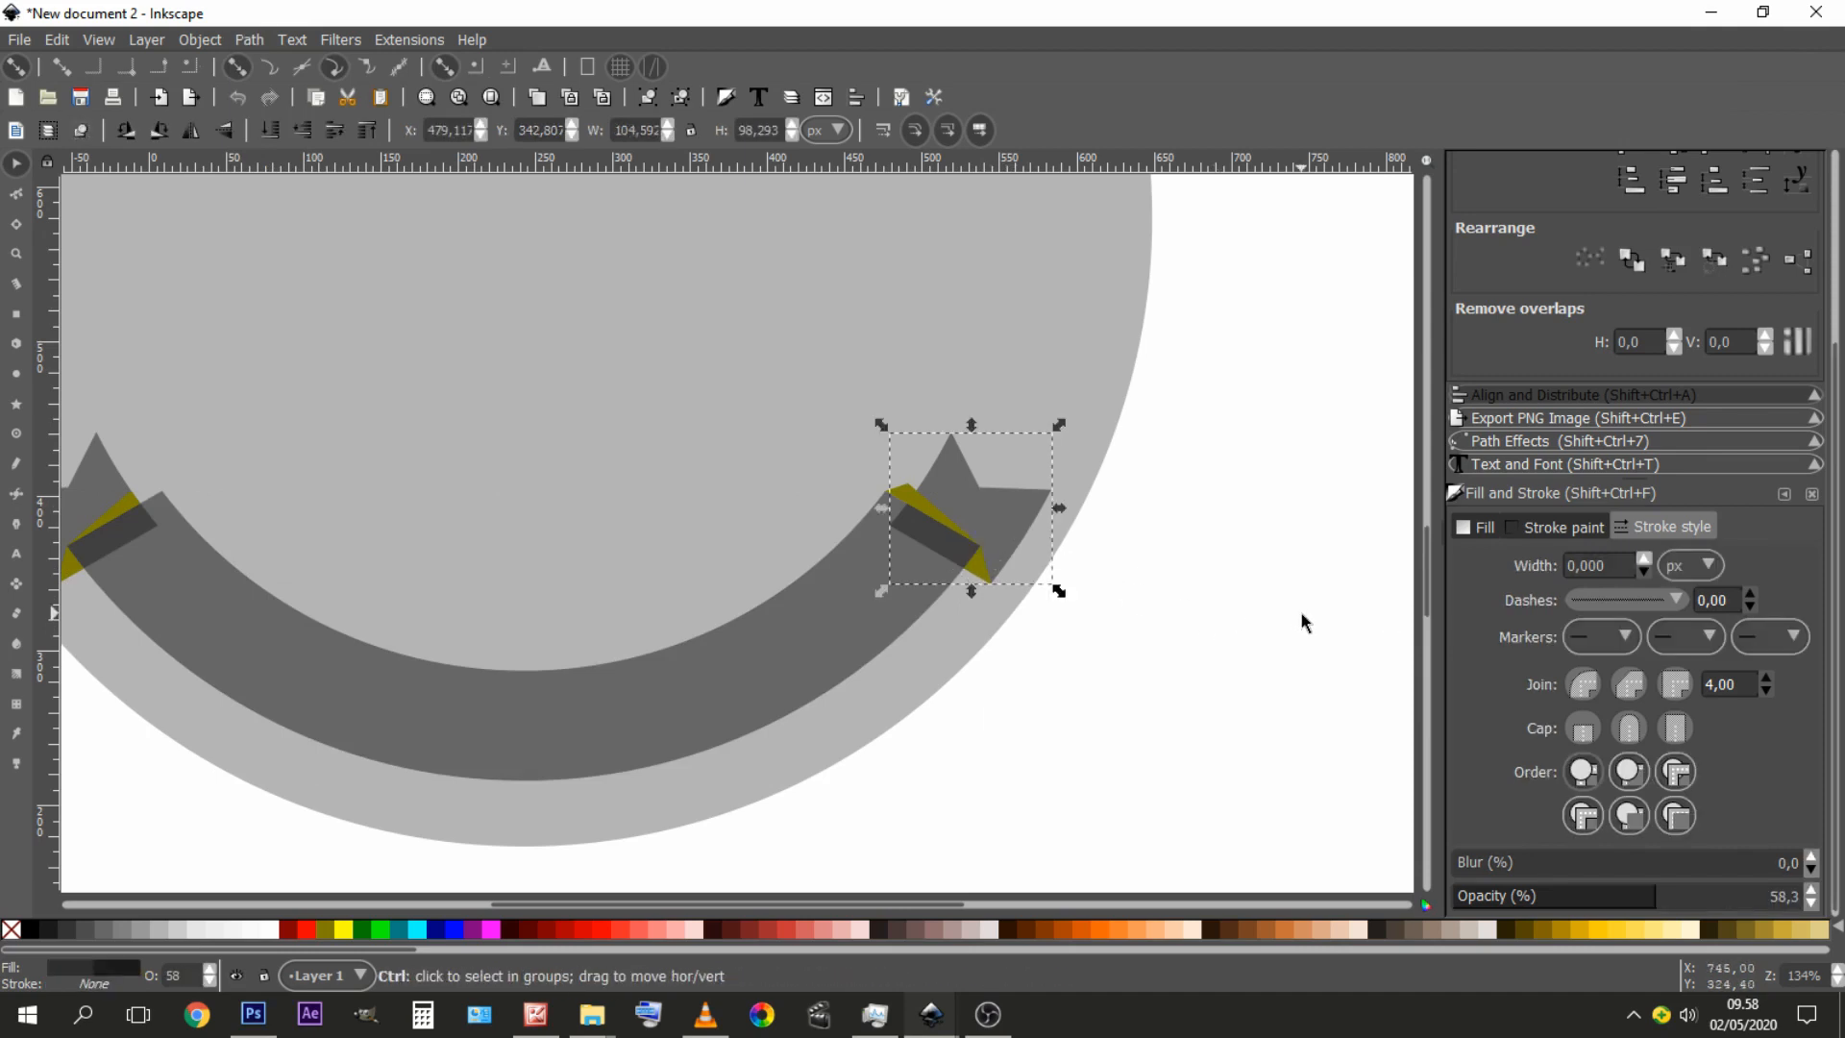
click(1108, 585)
click(964, 500)
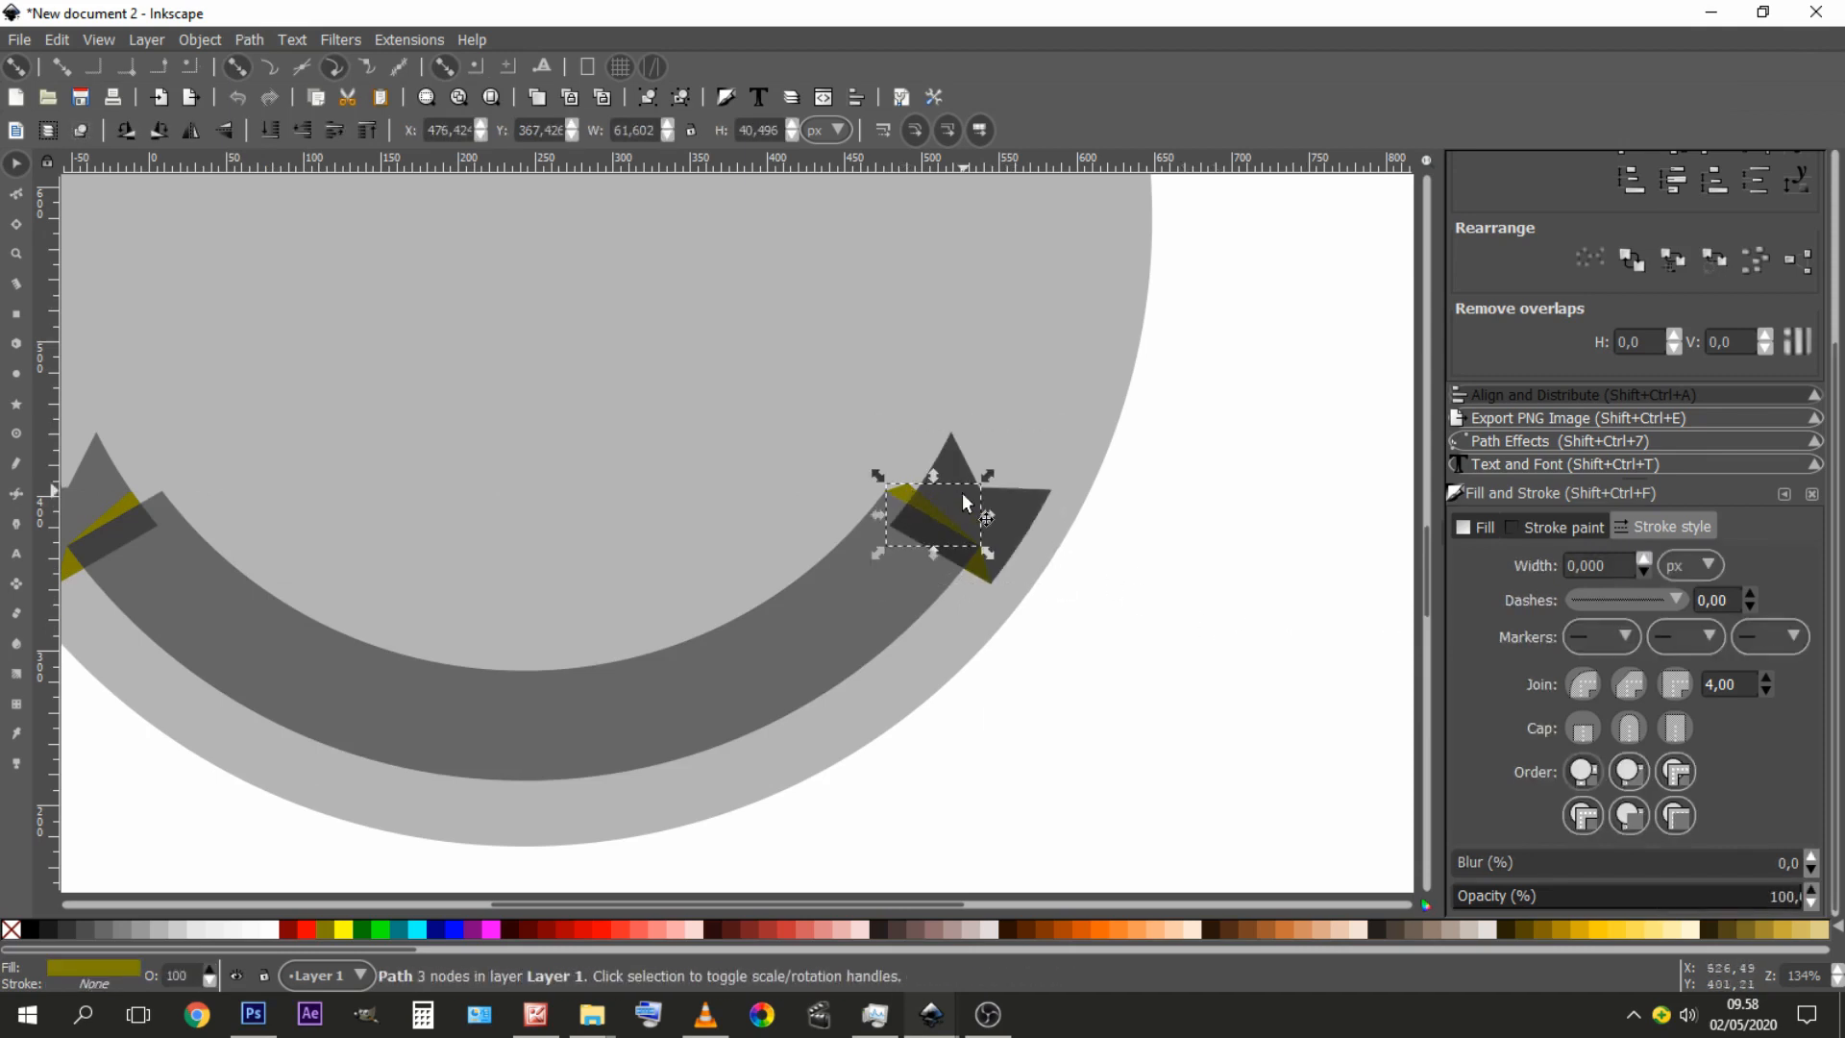
shift+click(946, 444)
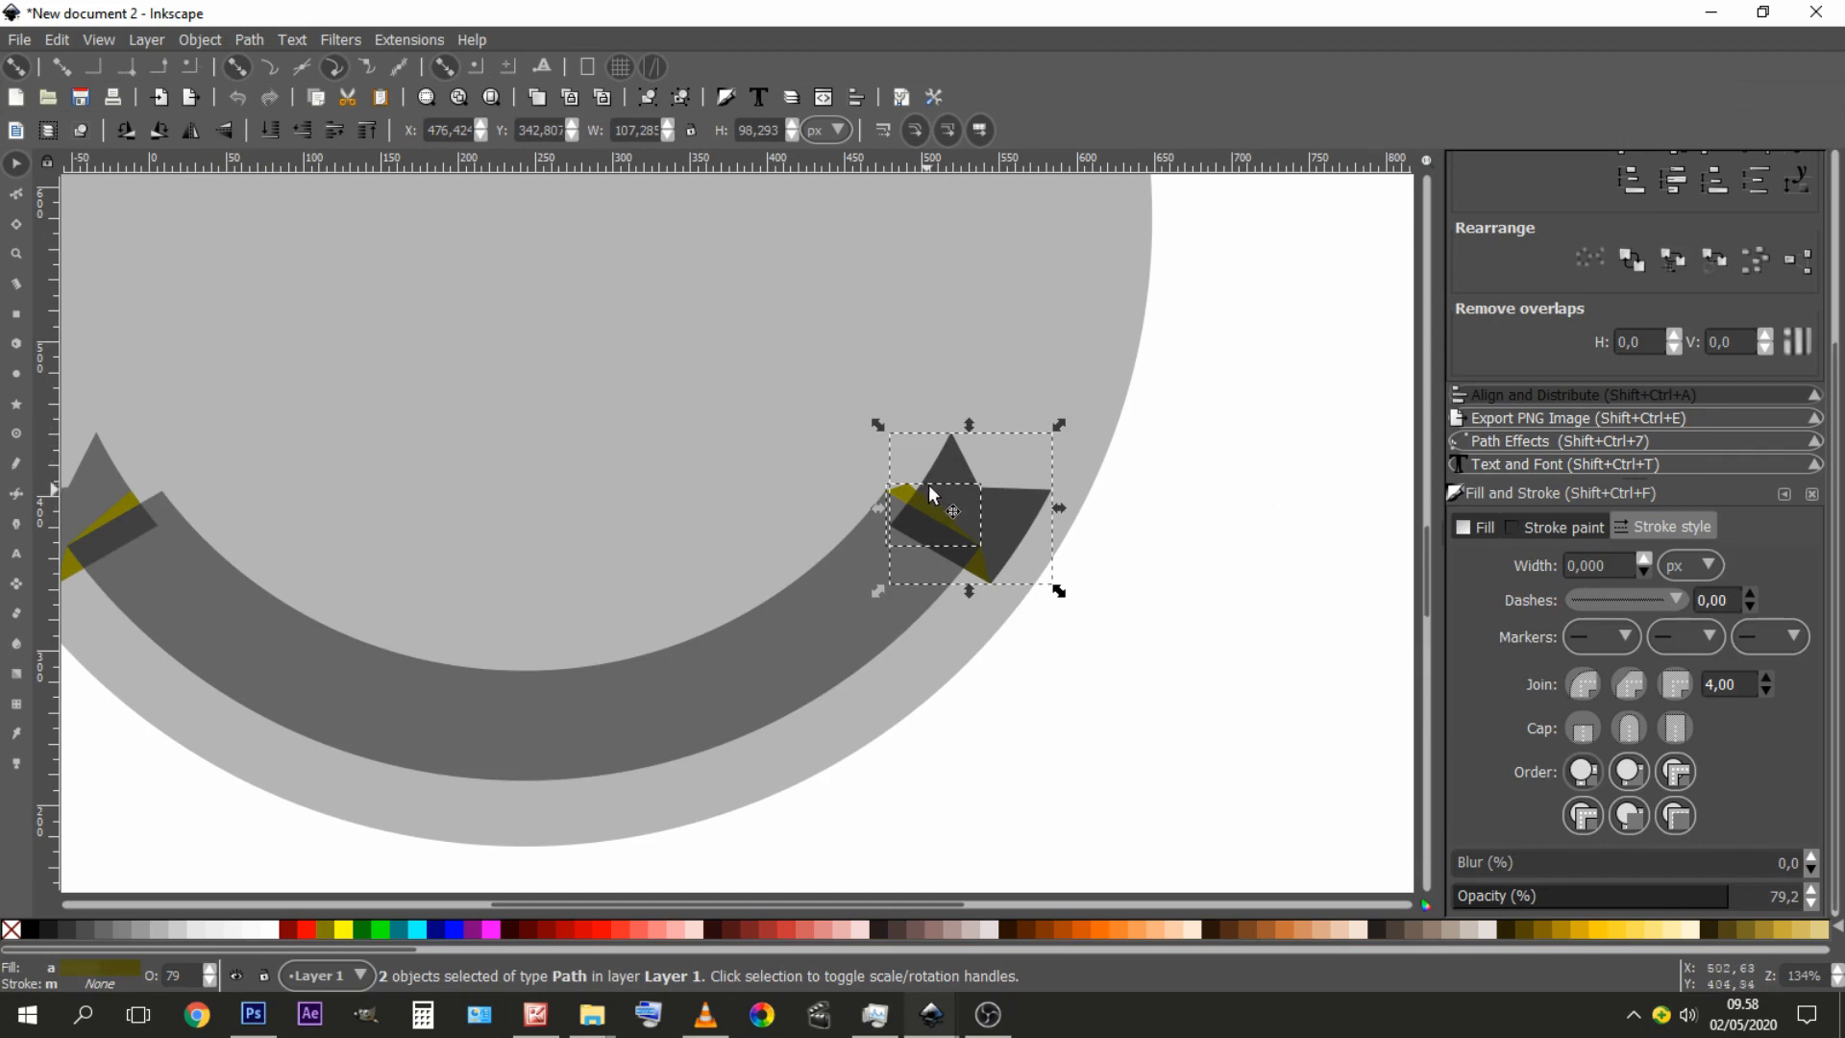
click(256, 45)
mouse_move(292, 40)
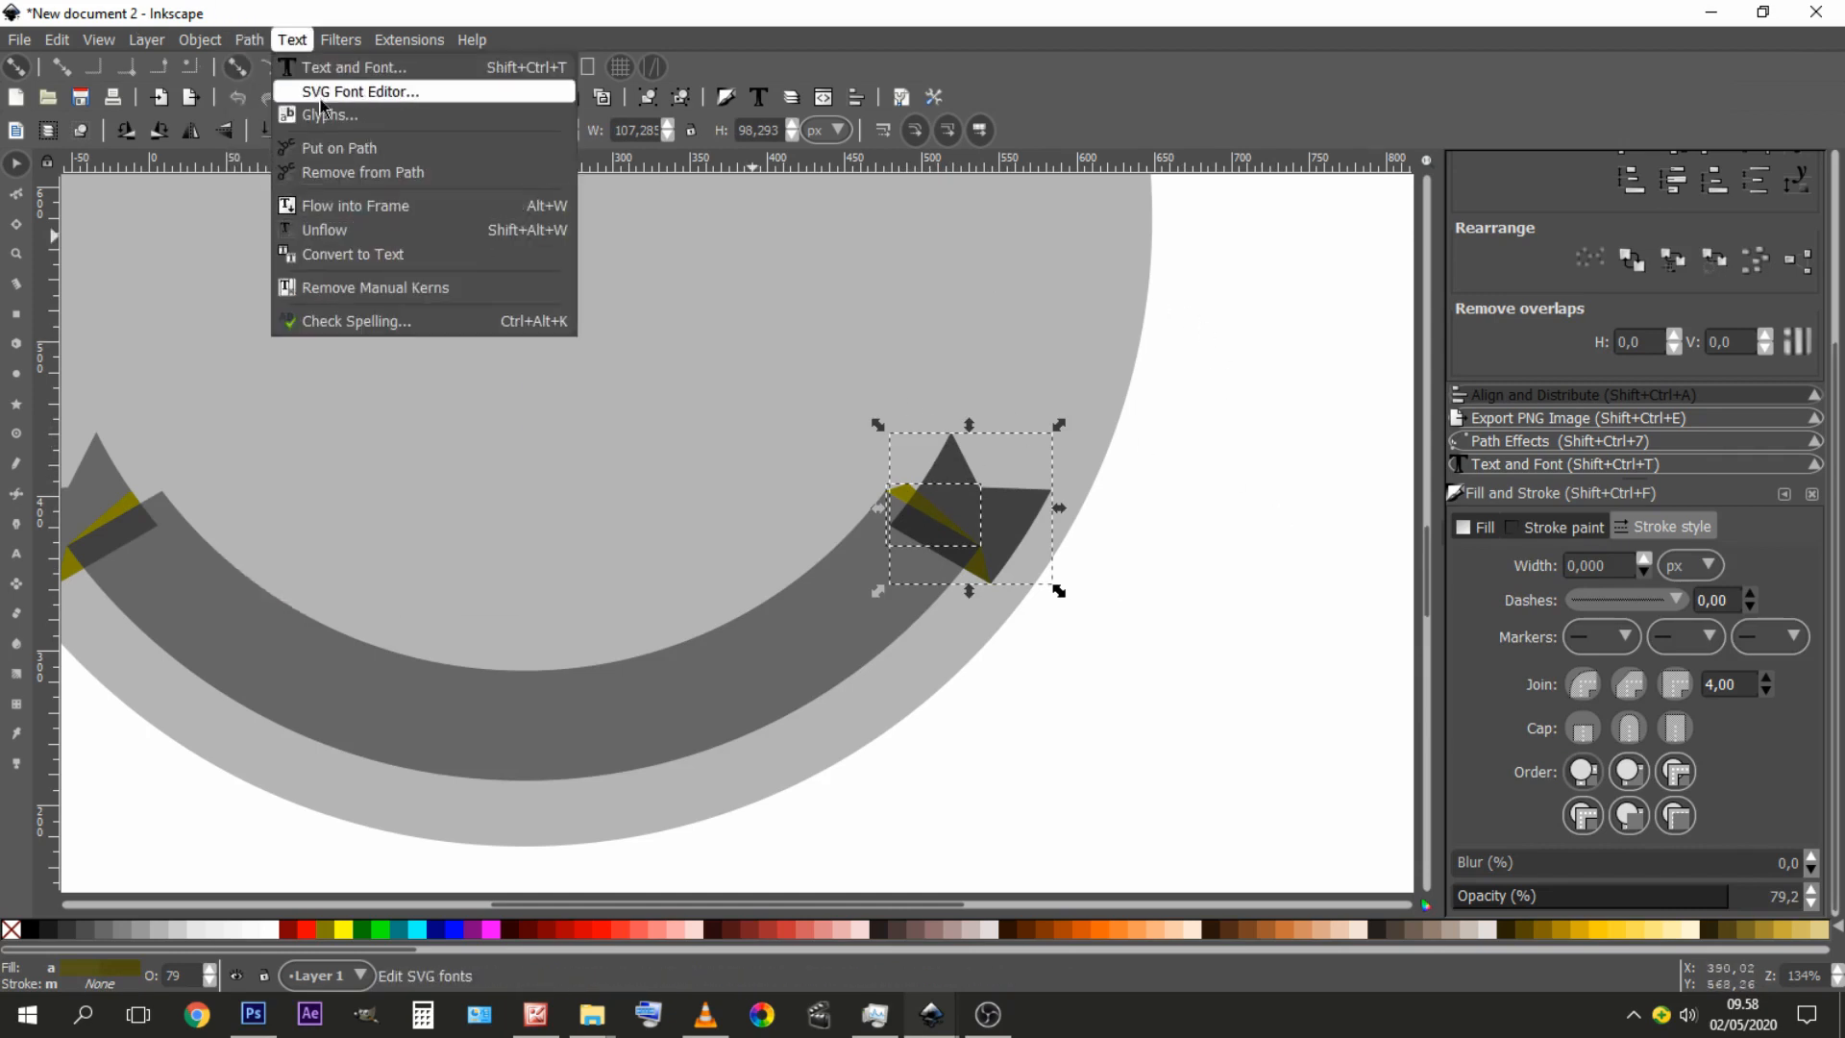
click(319, 222)
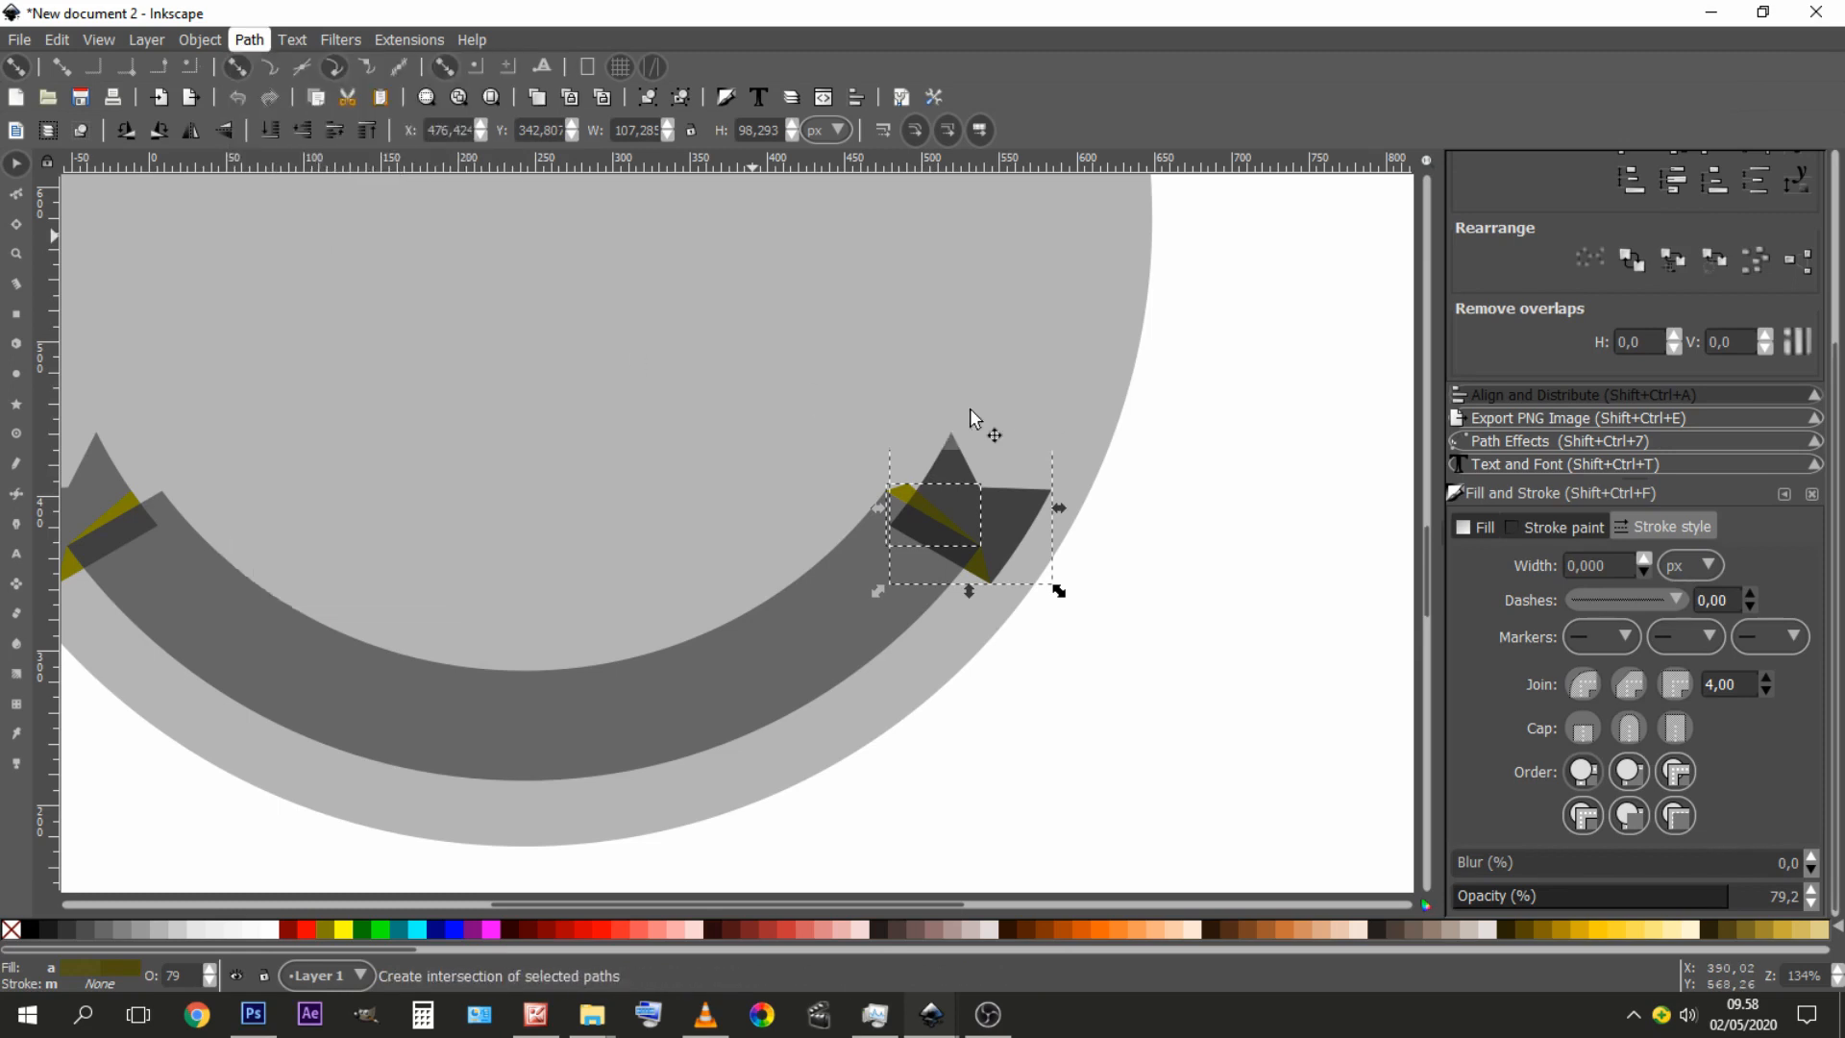
key(Escape)
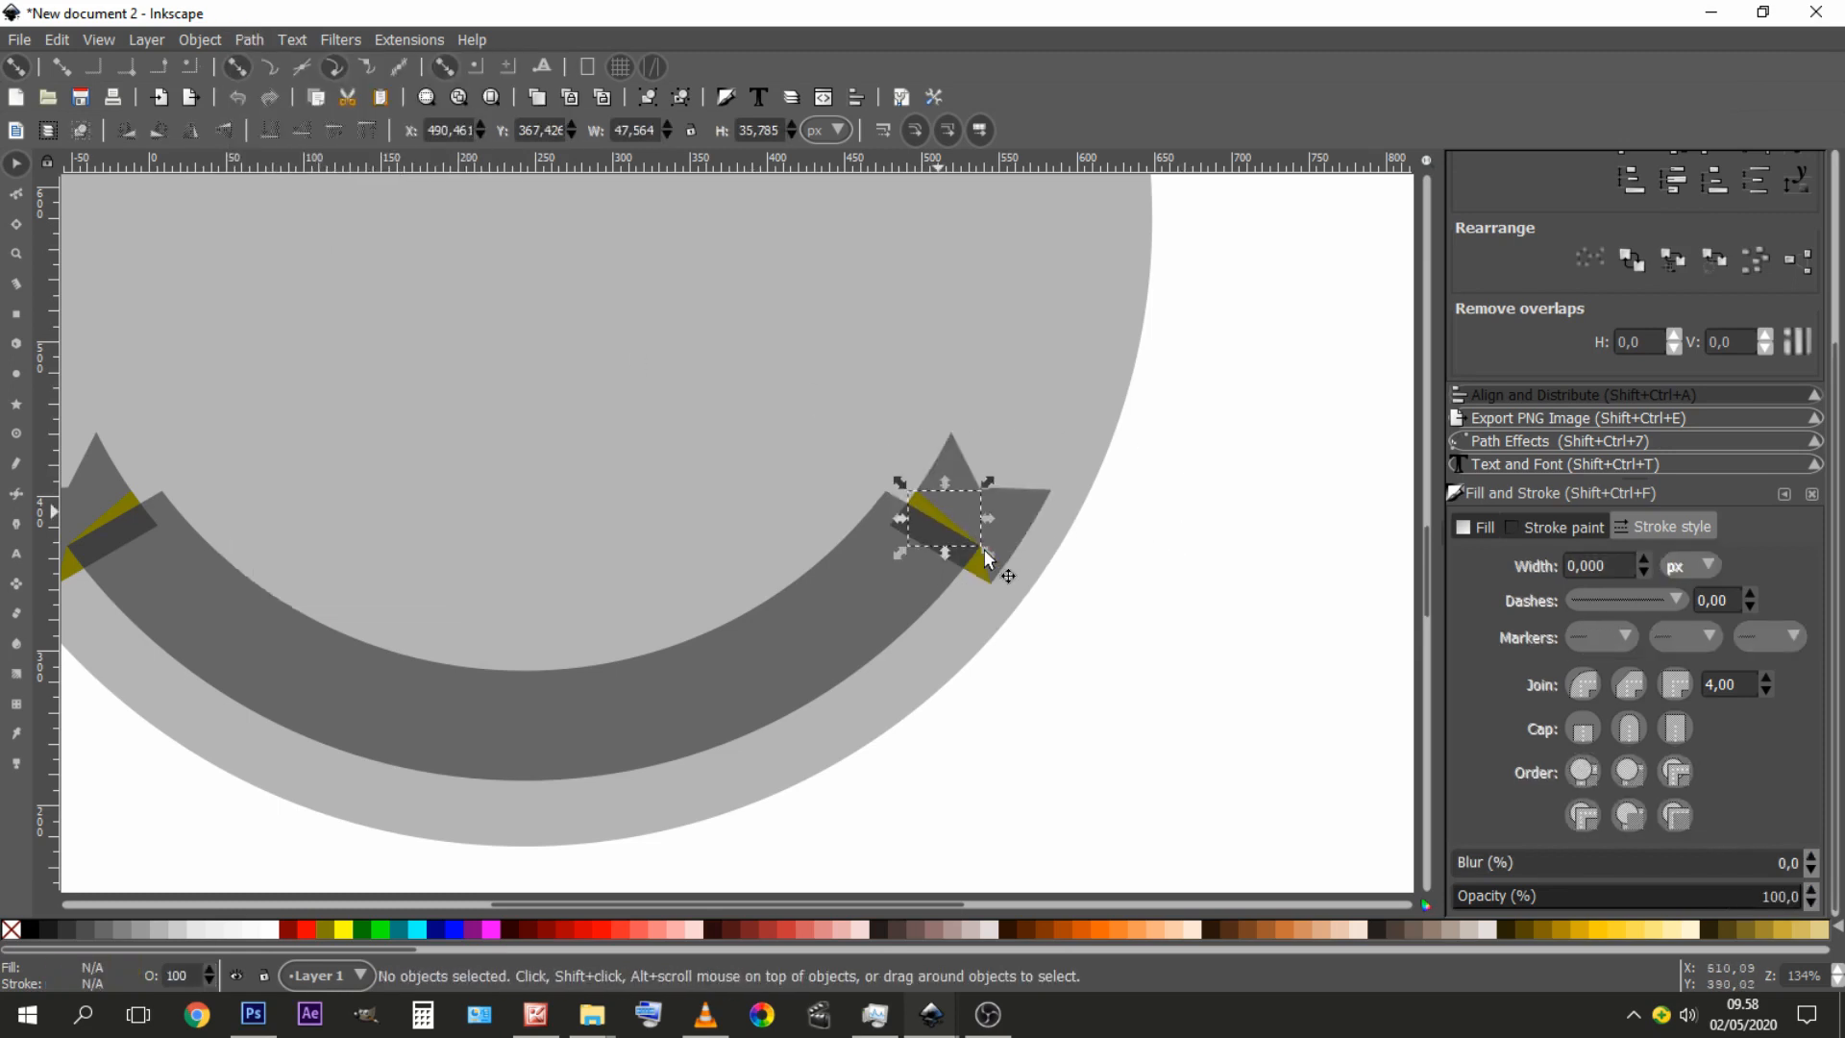
click(980, 566)
drag(1017, 601, 1185, 609)
key(minus)
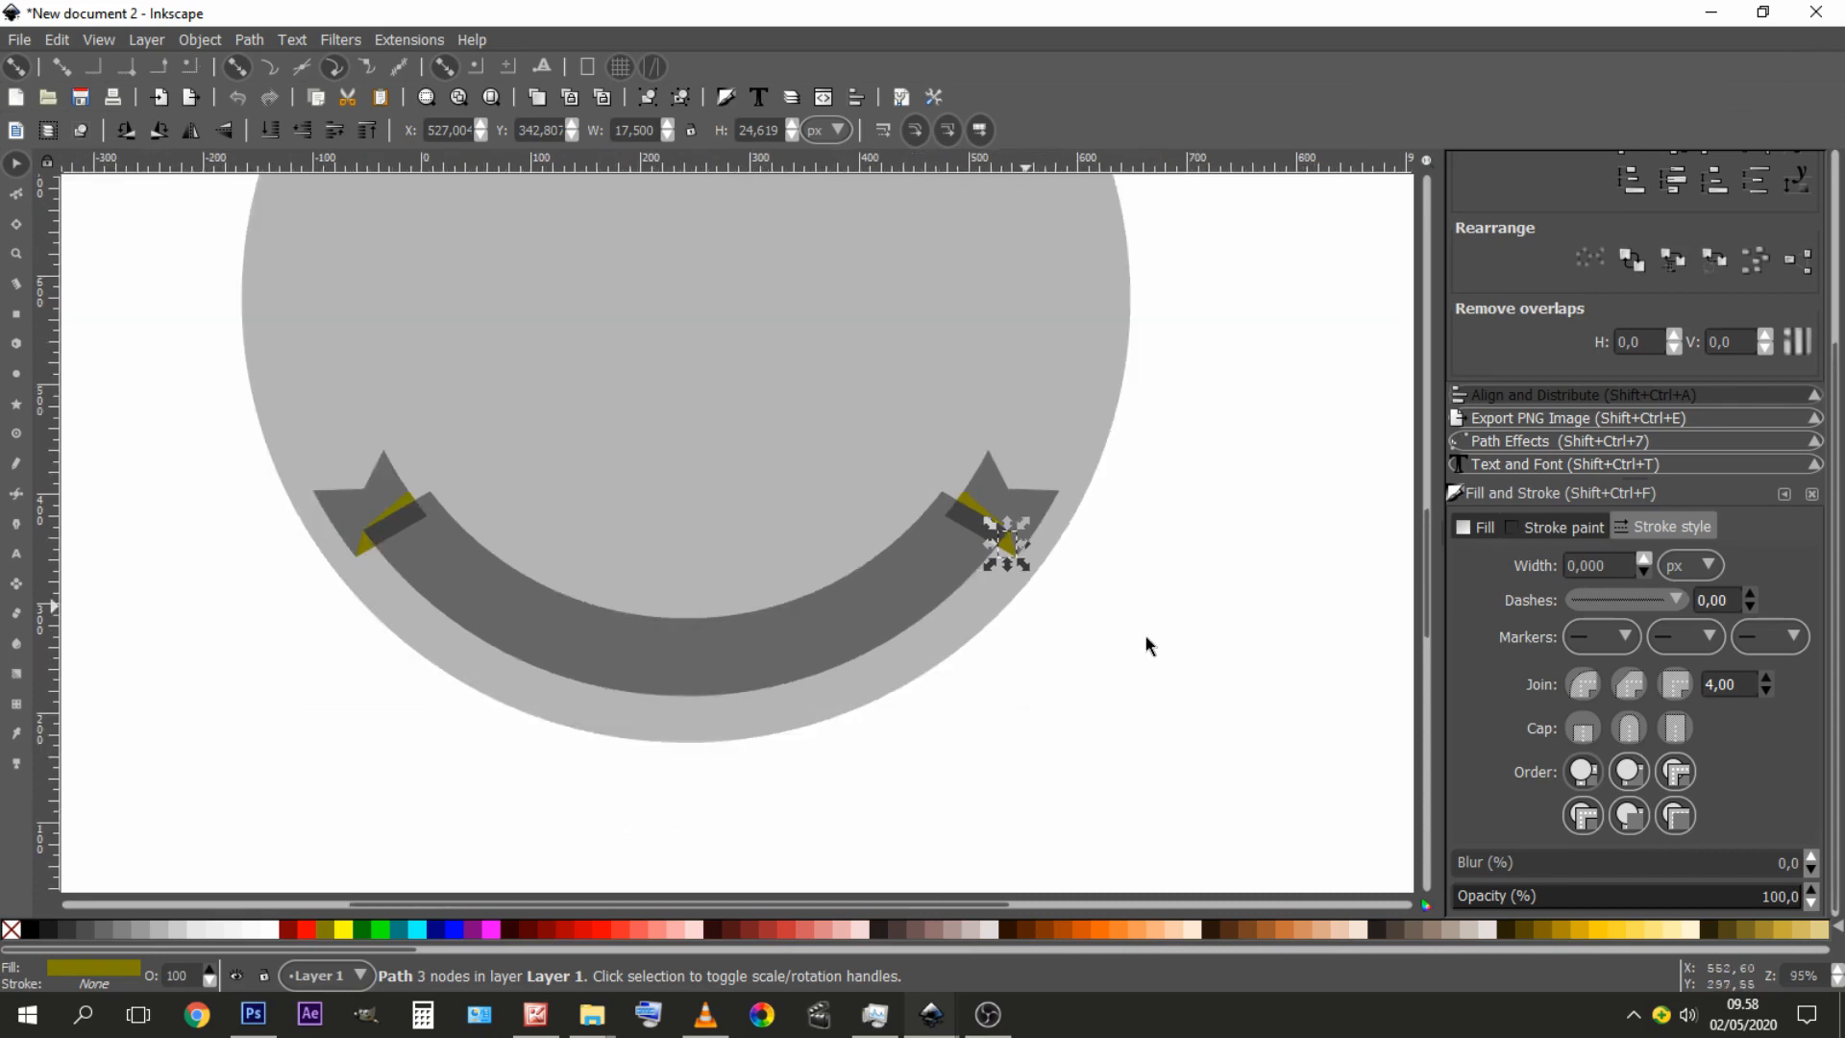
click(1181, 538)
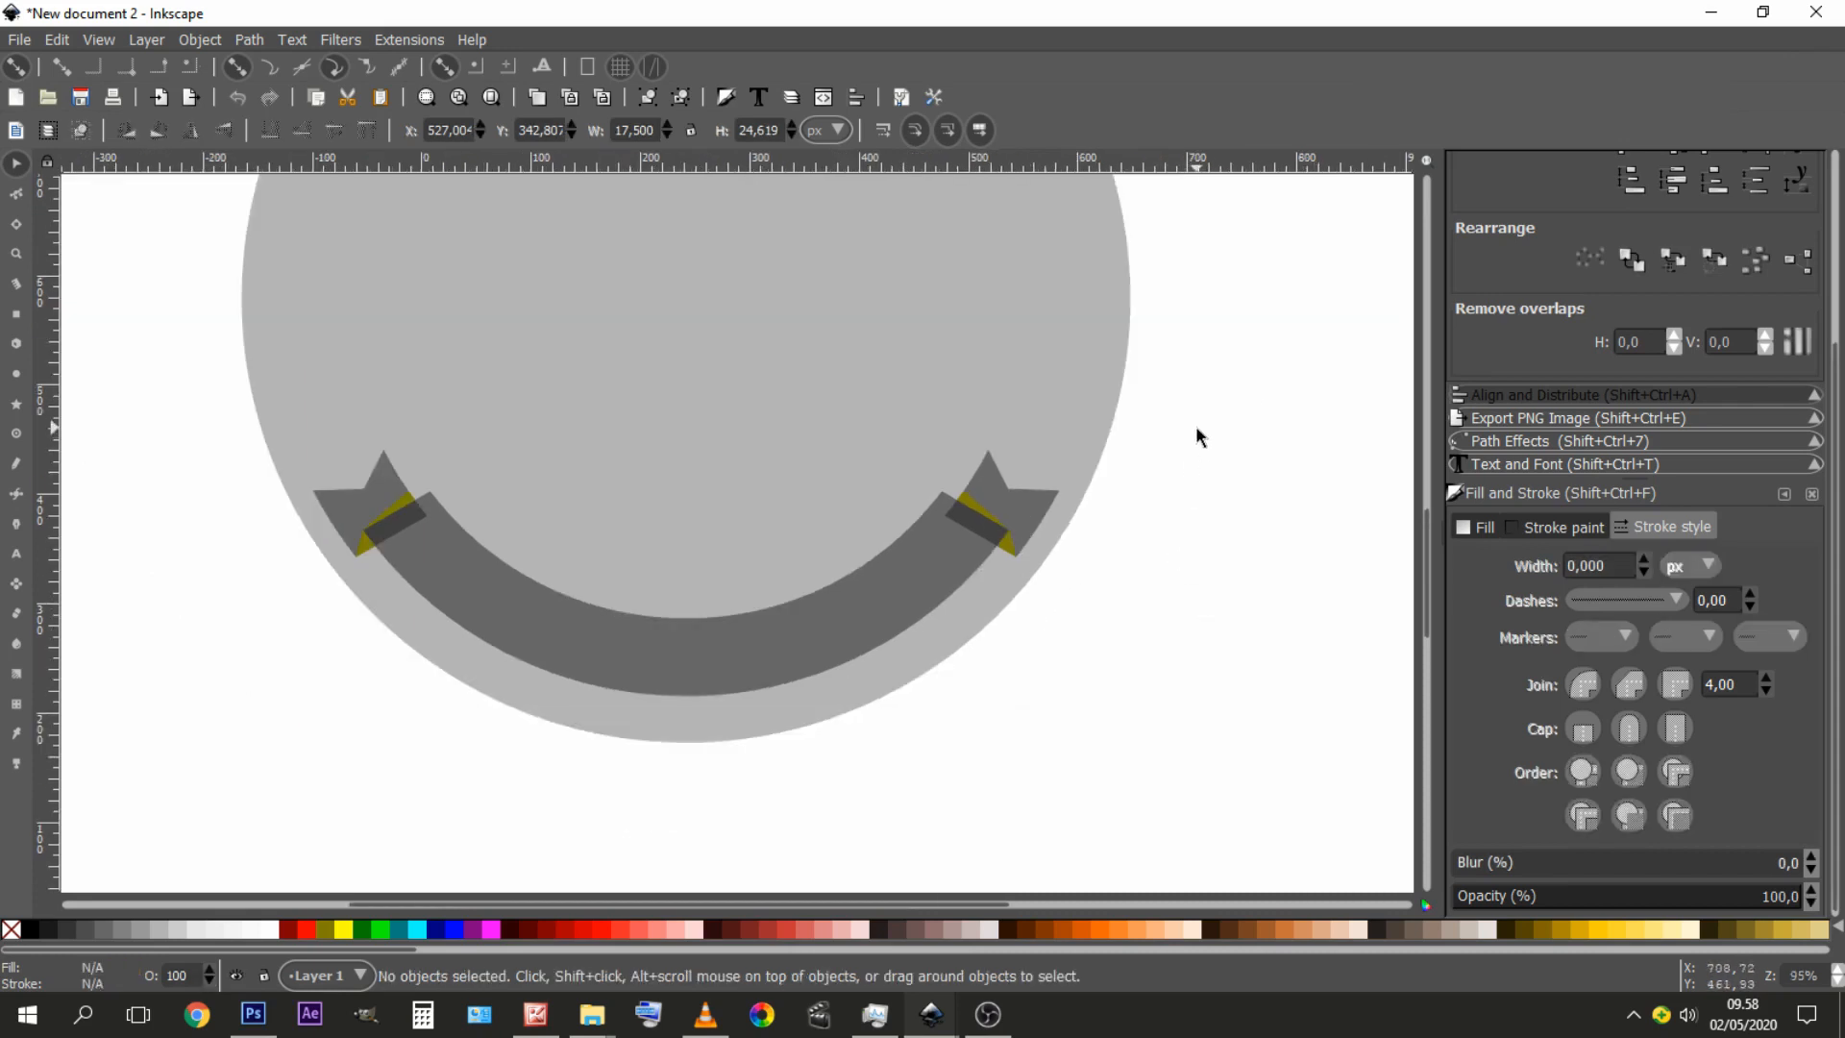
- Duplicate the large badge circle and shrink the copy about its centre to about 699 px in diameter
click(954, 326)
scroll(1056, 480, up, 1)
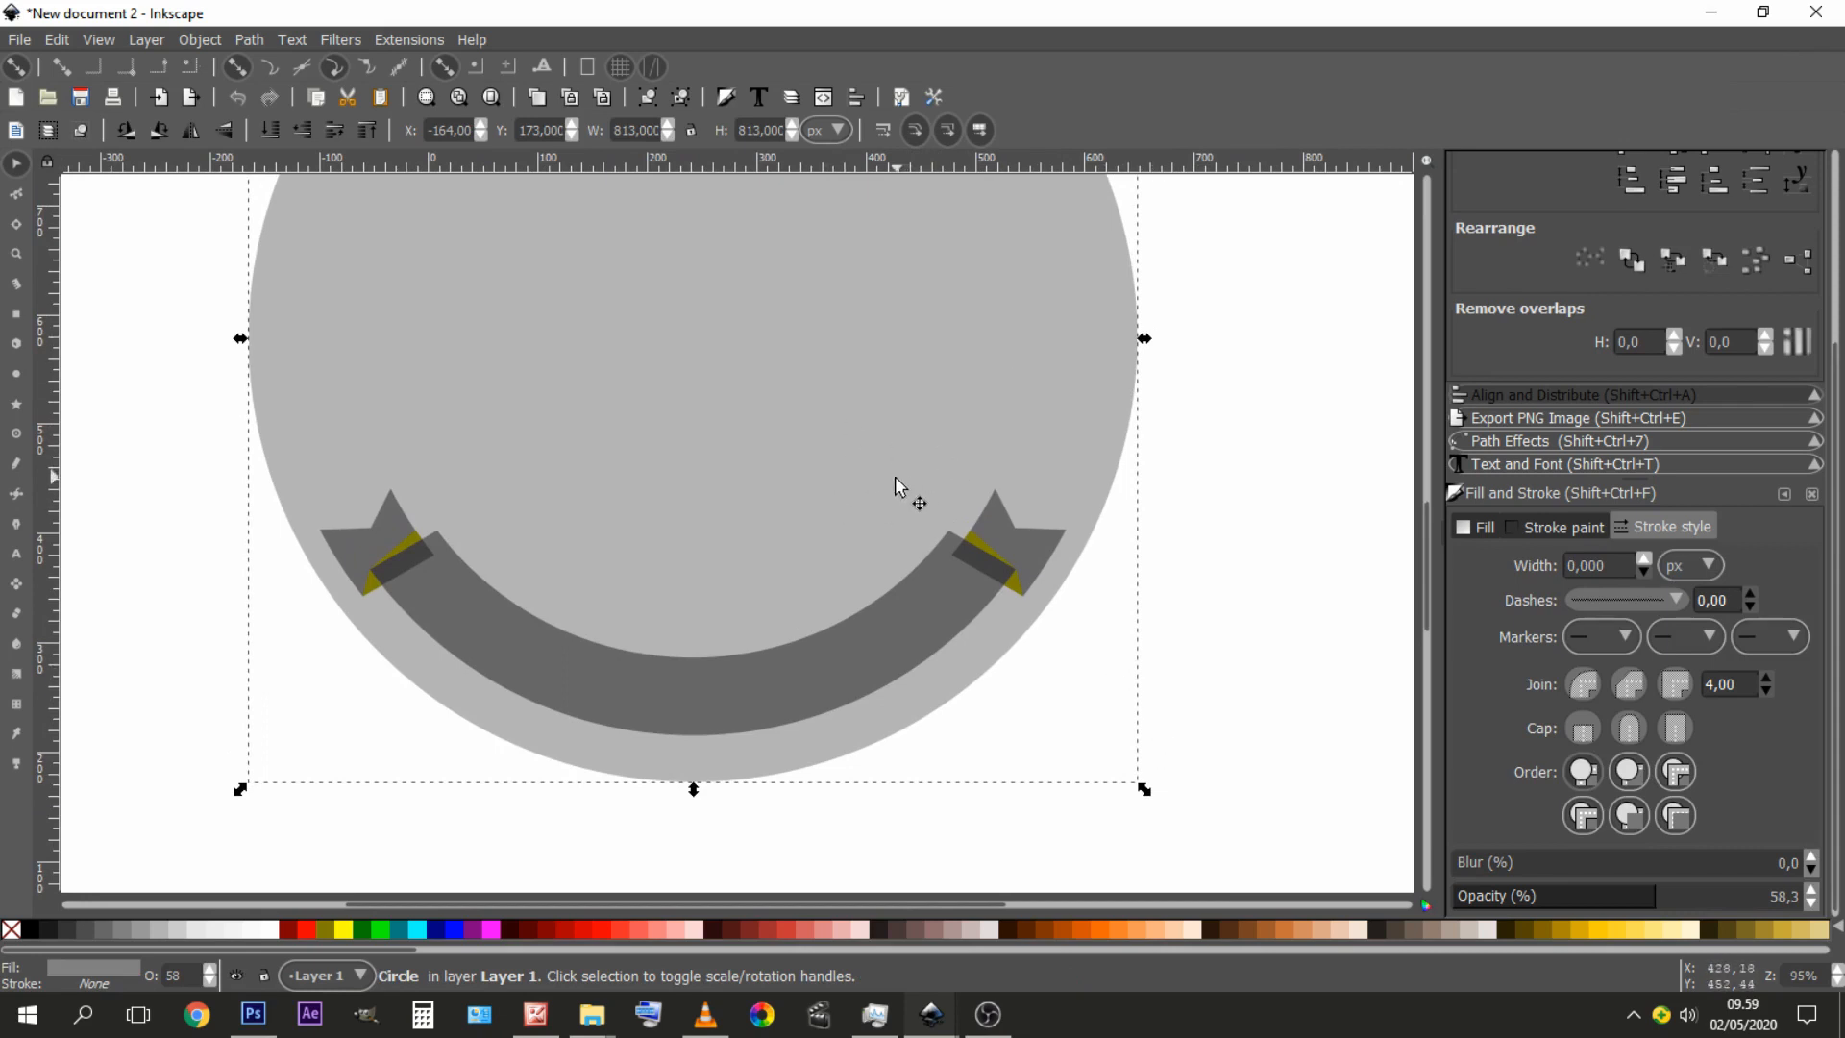
key(ctrl)
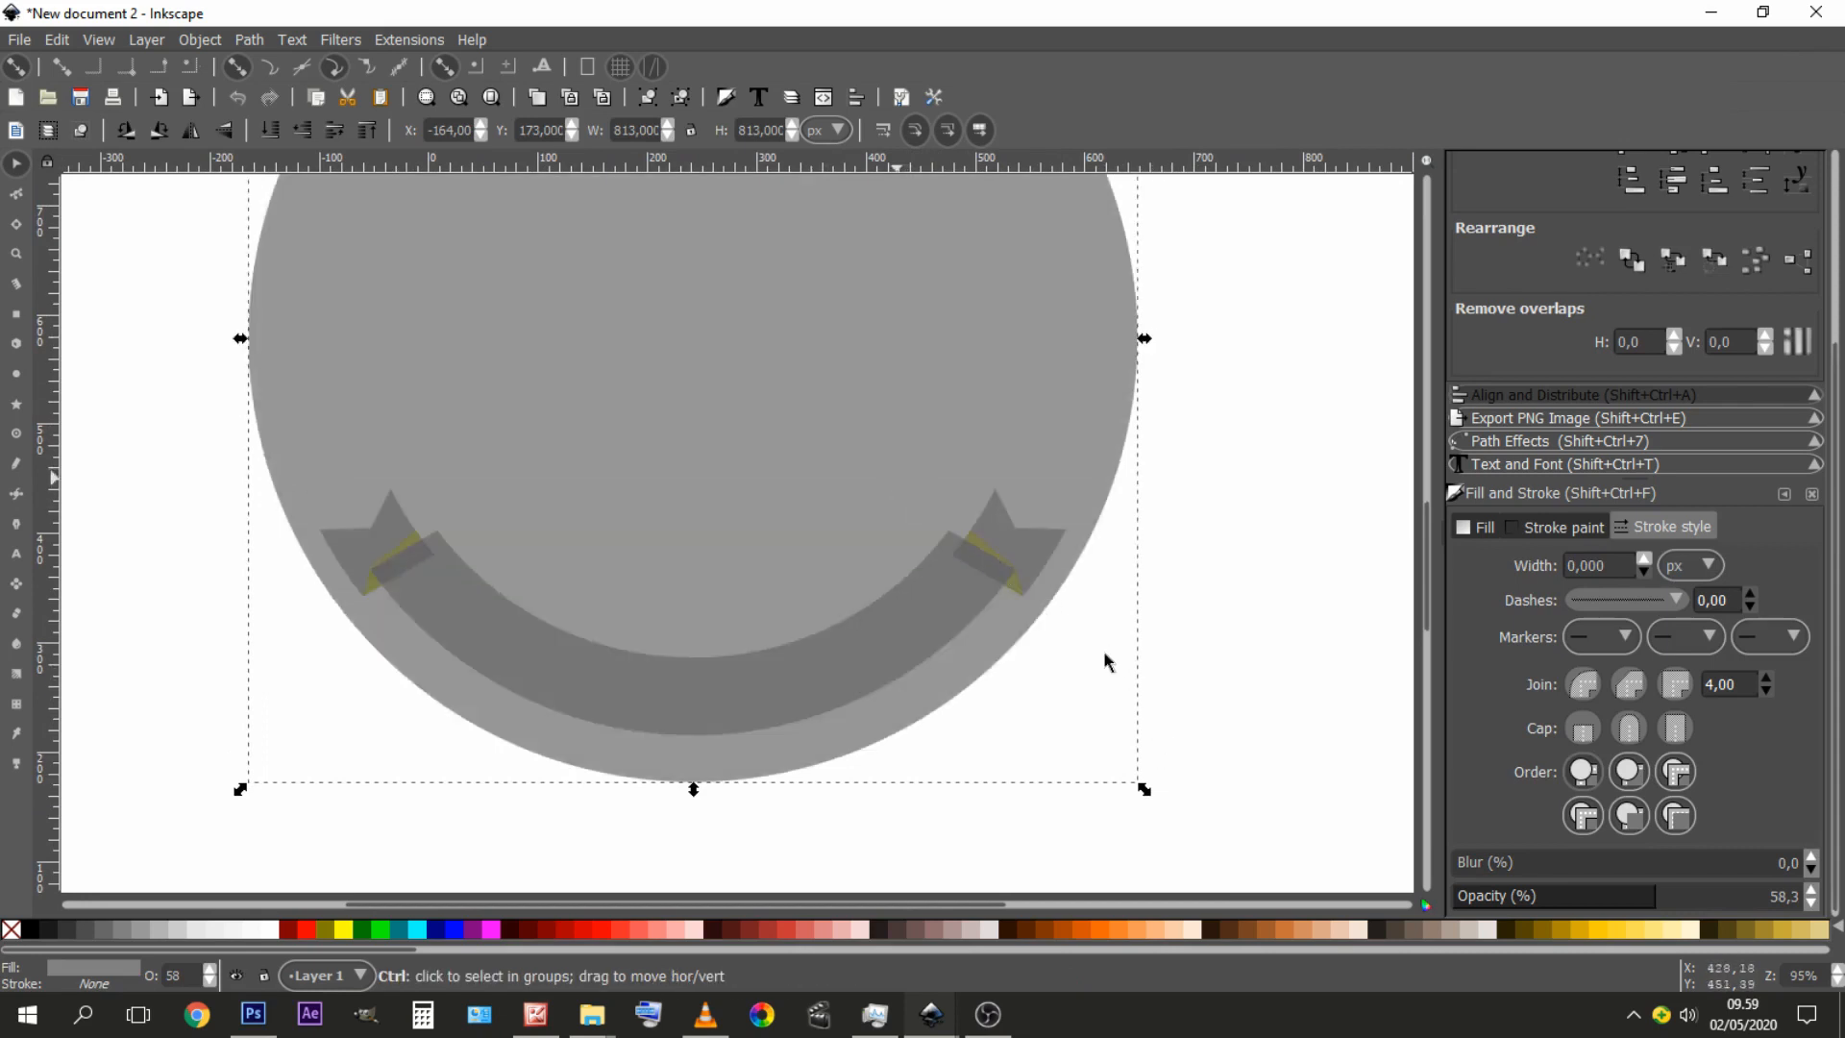
drag(1144, 789, 1088, 735)
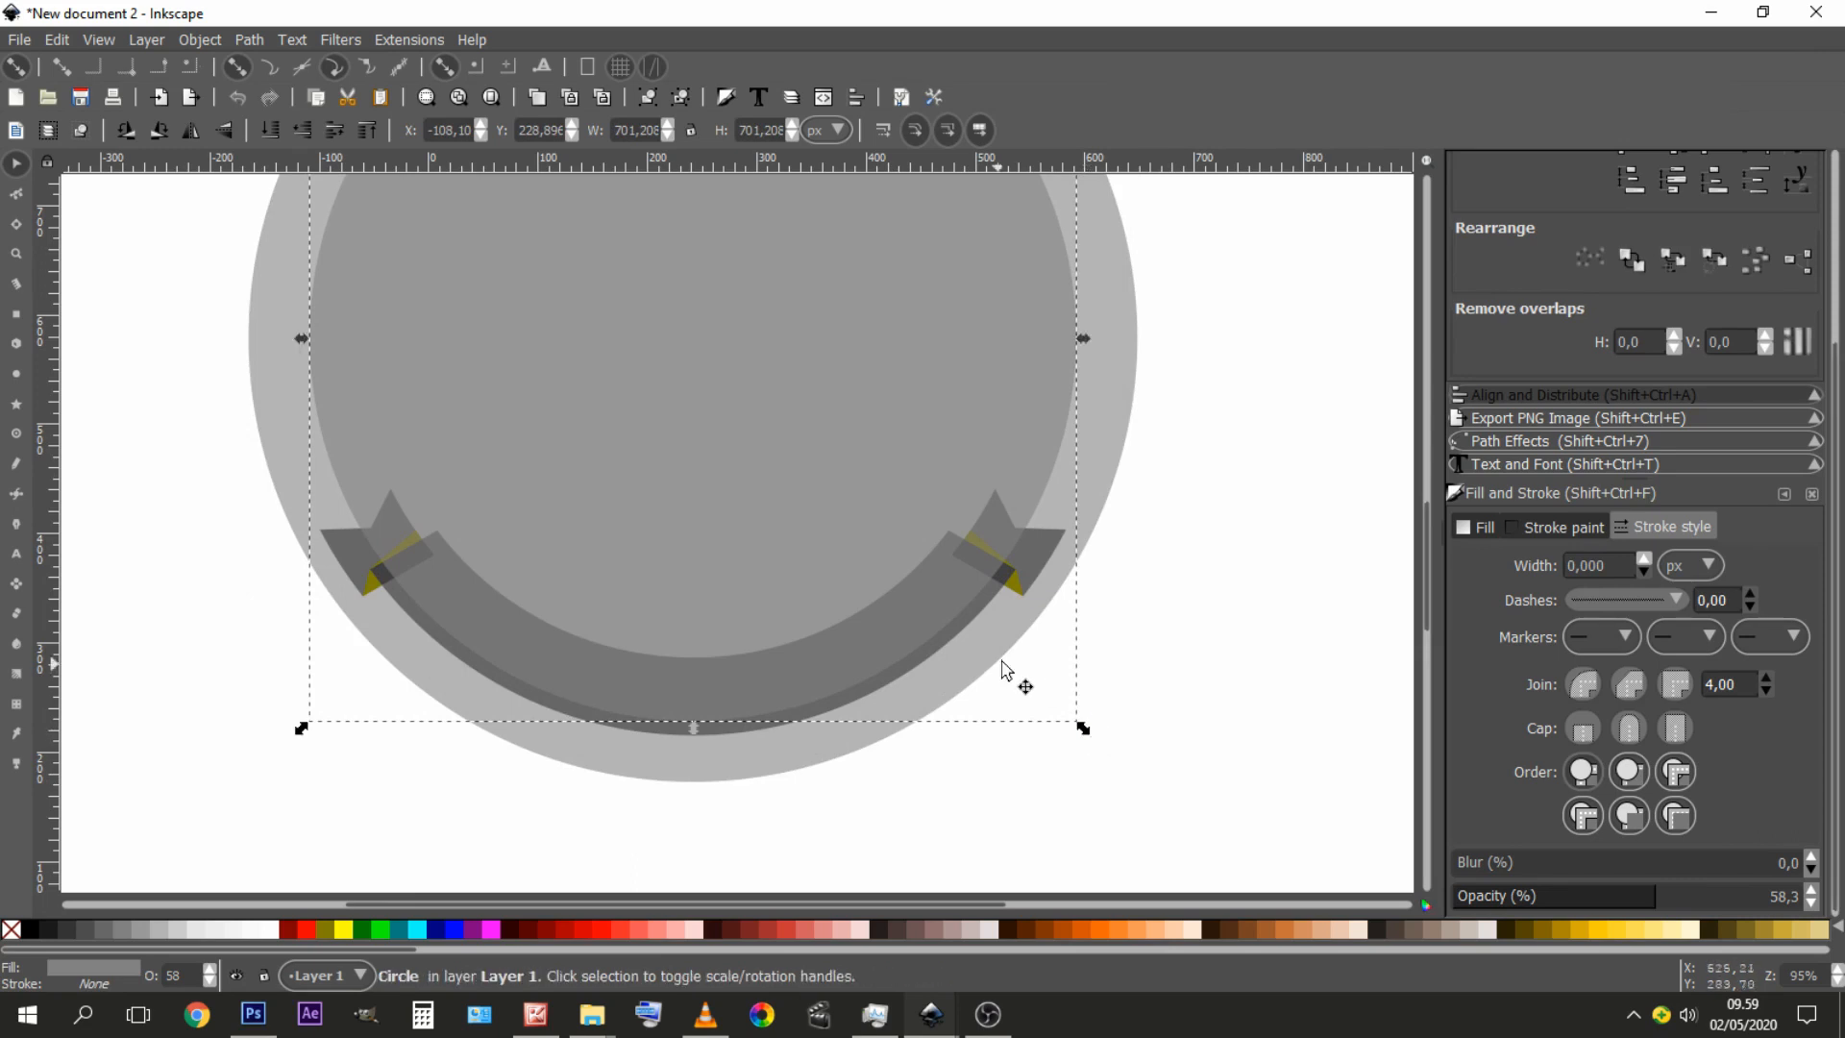
drag(1041, 660, 984, 621)
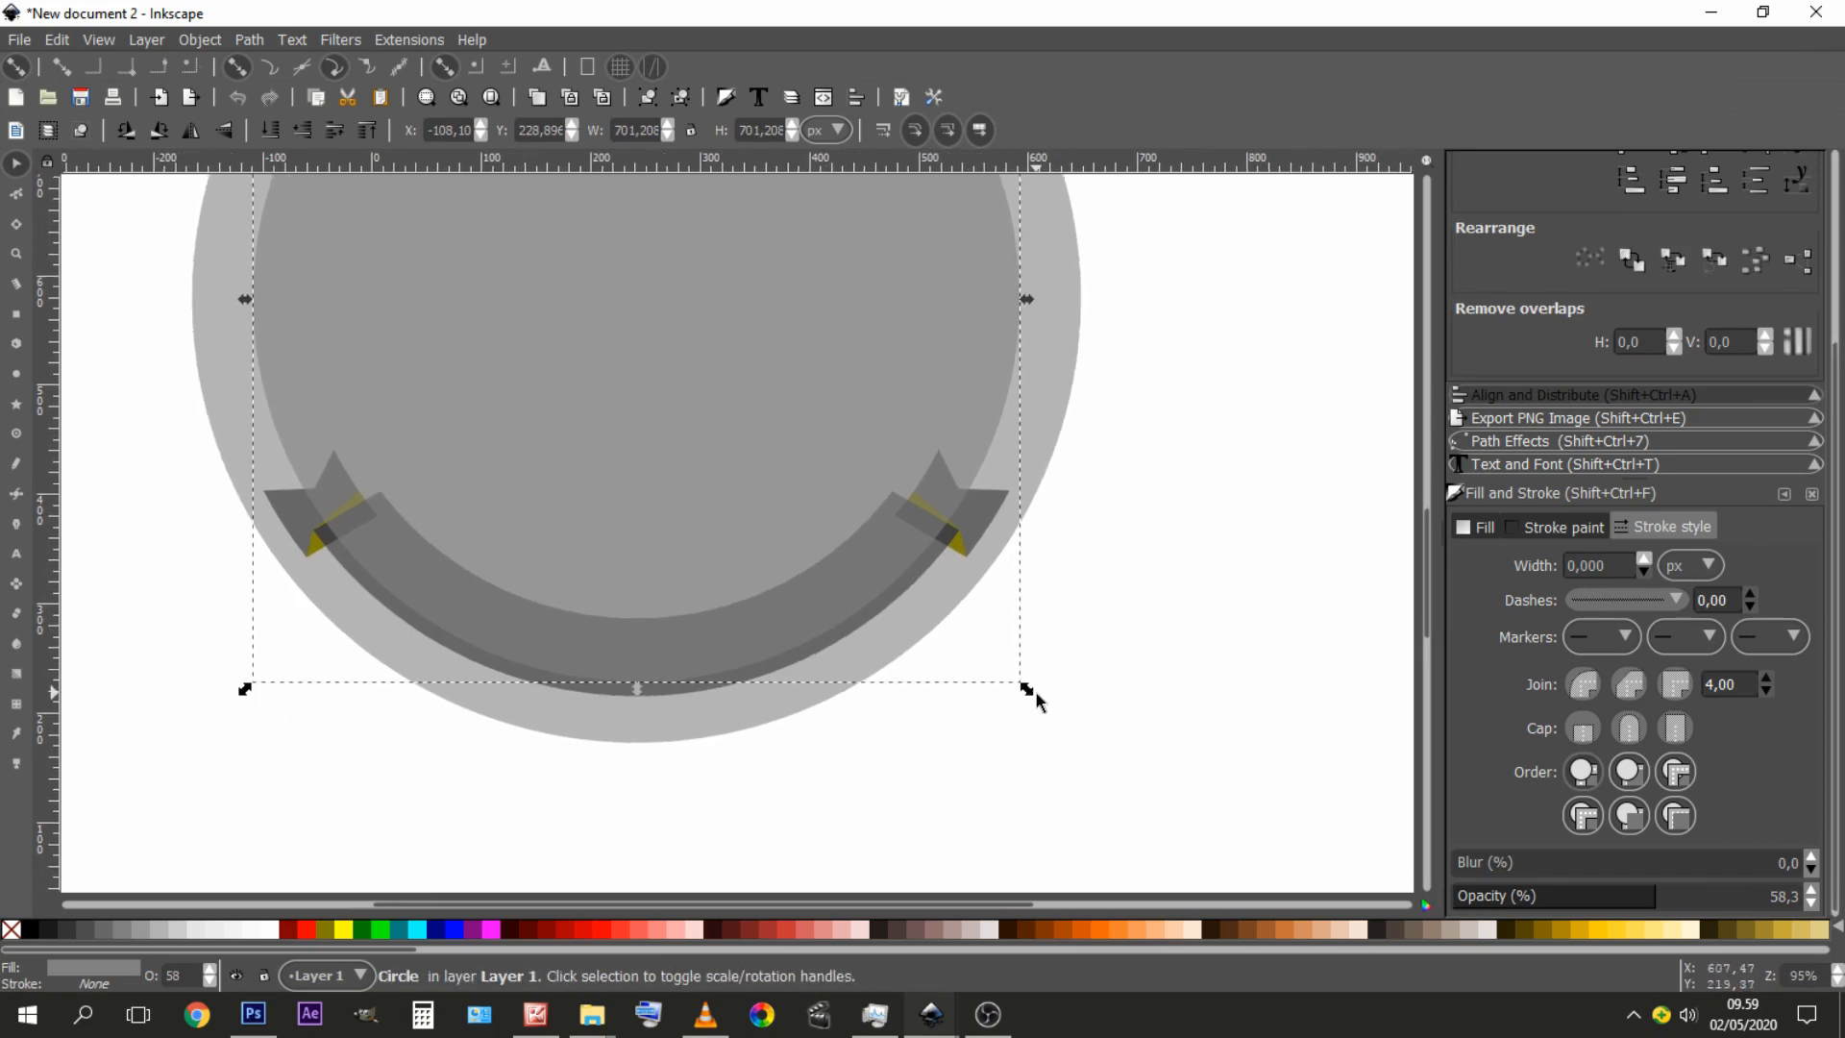
drag(1025, 688, 1029, 690)
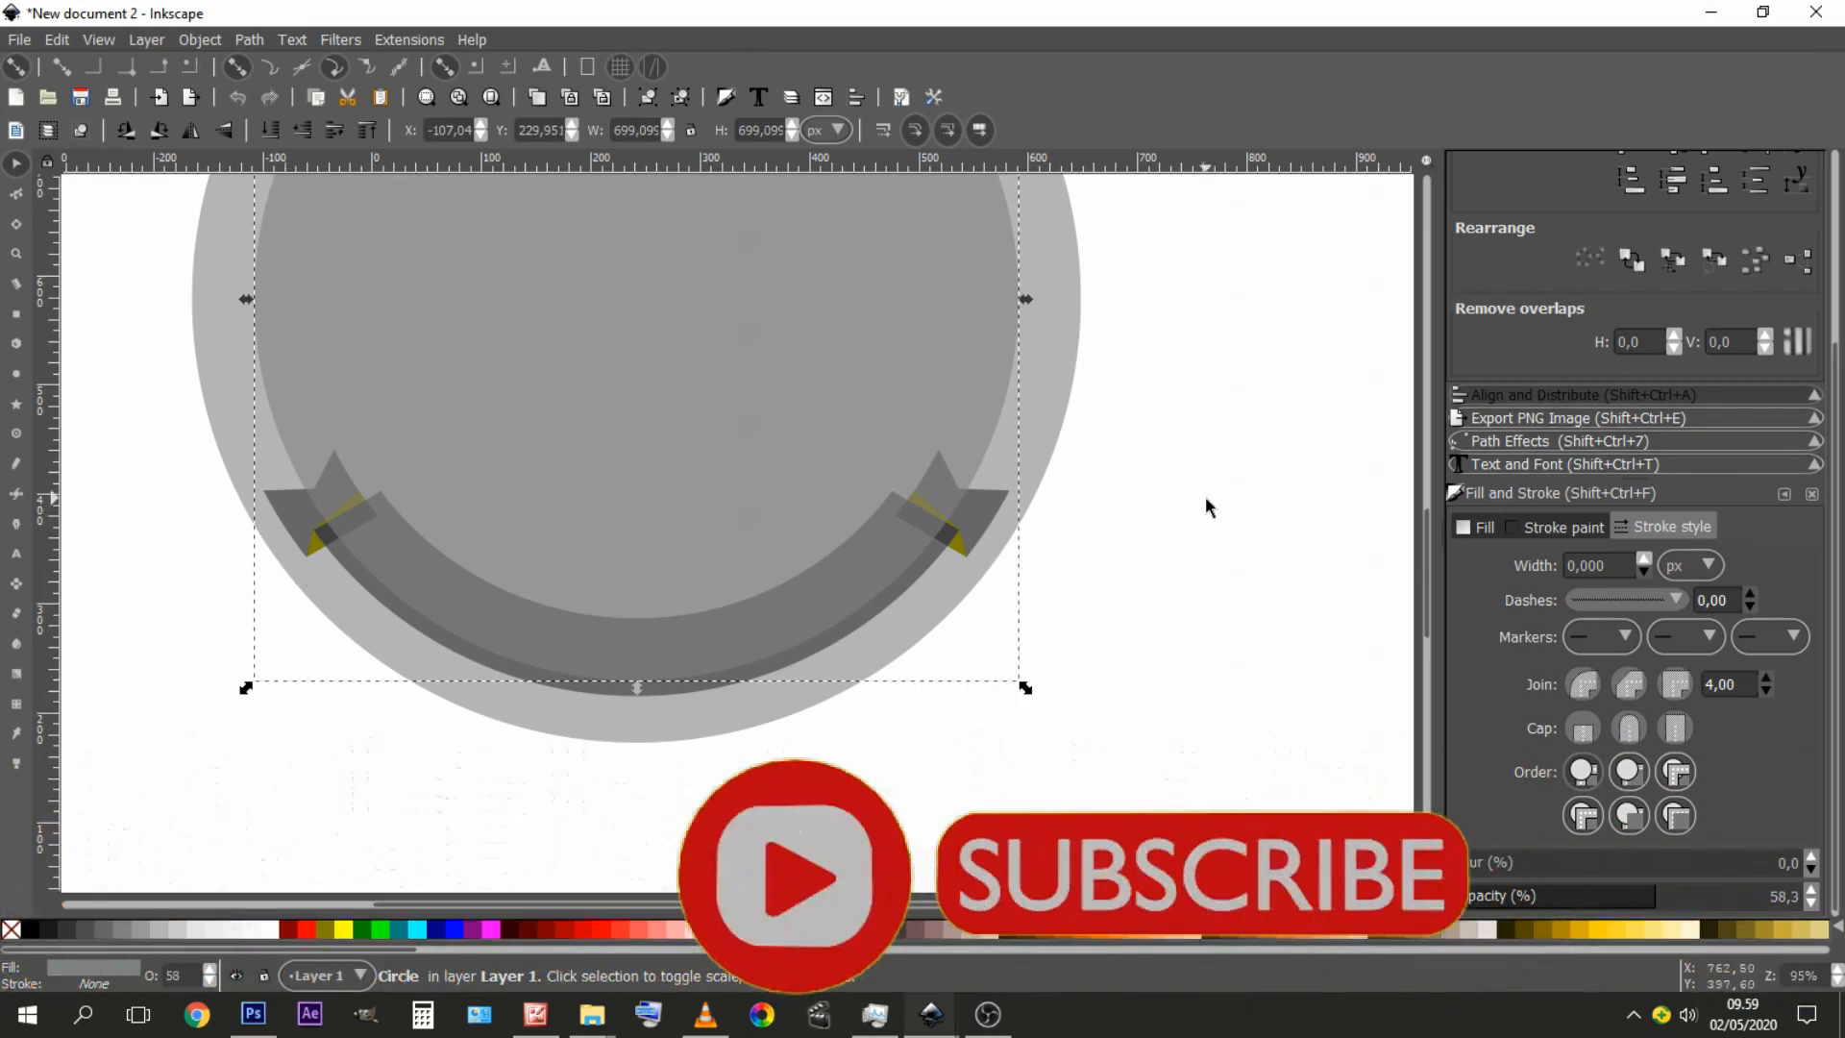
drag(774, 573, 750, 531)
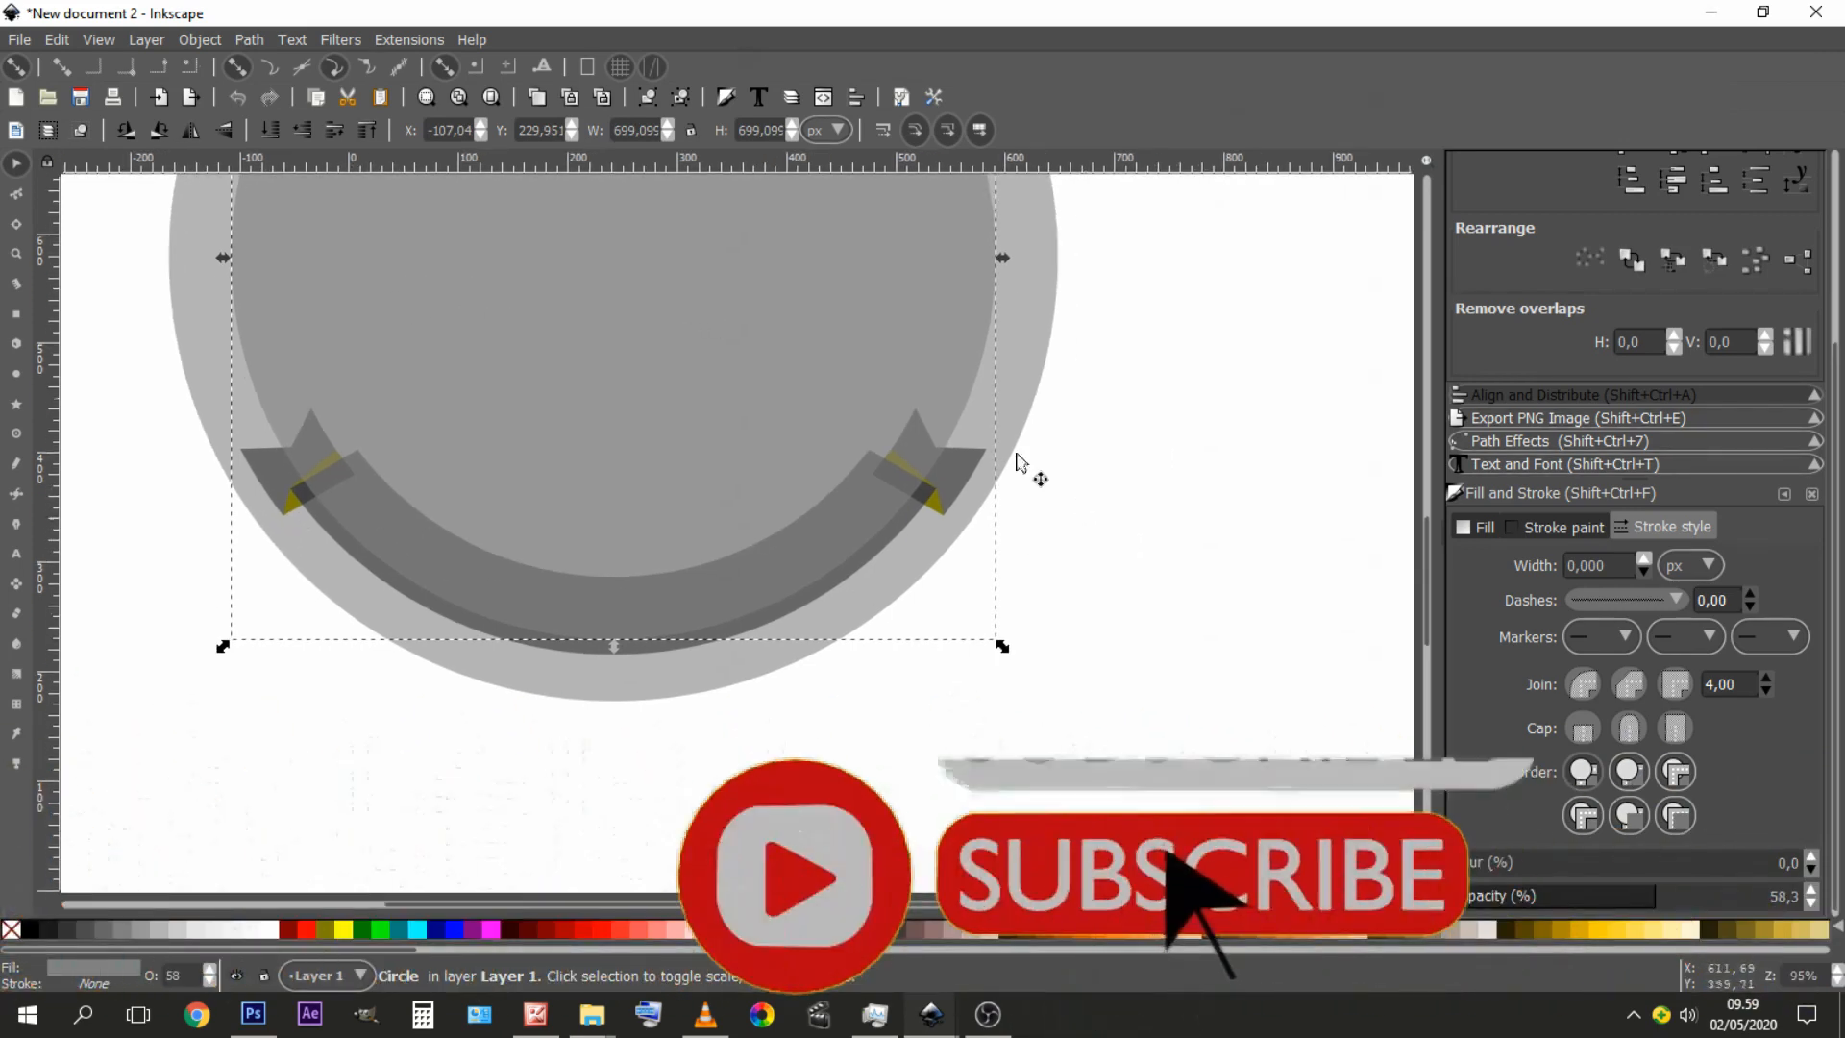
click(1121, 372)
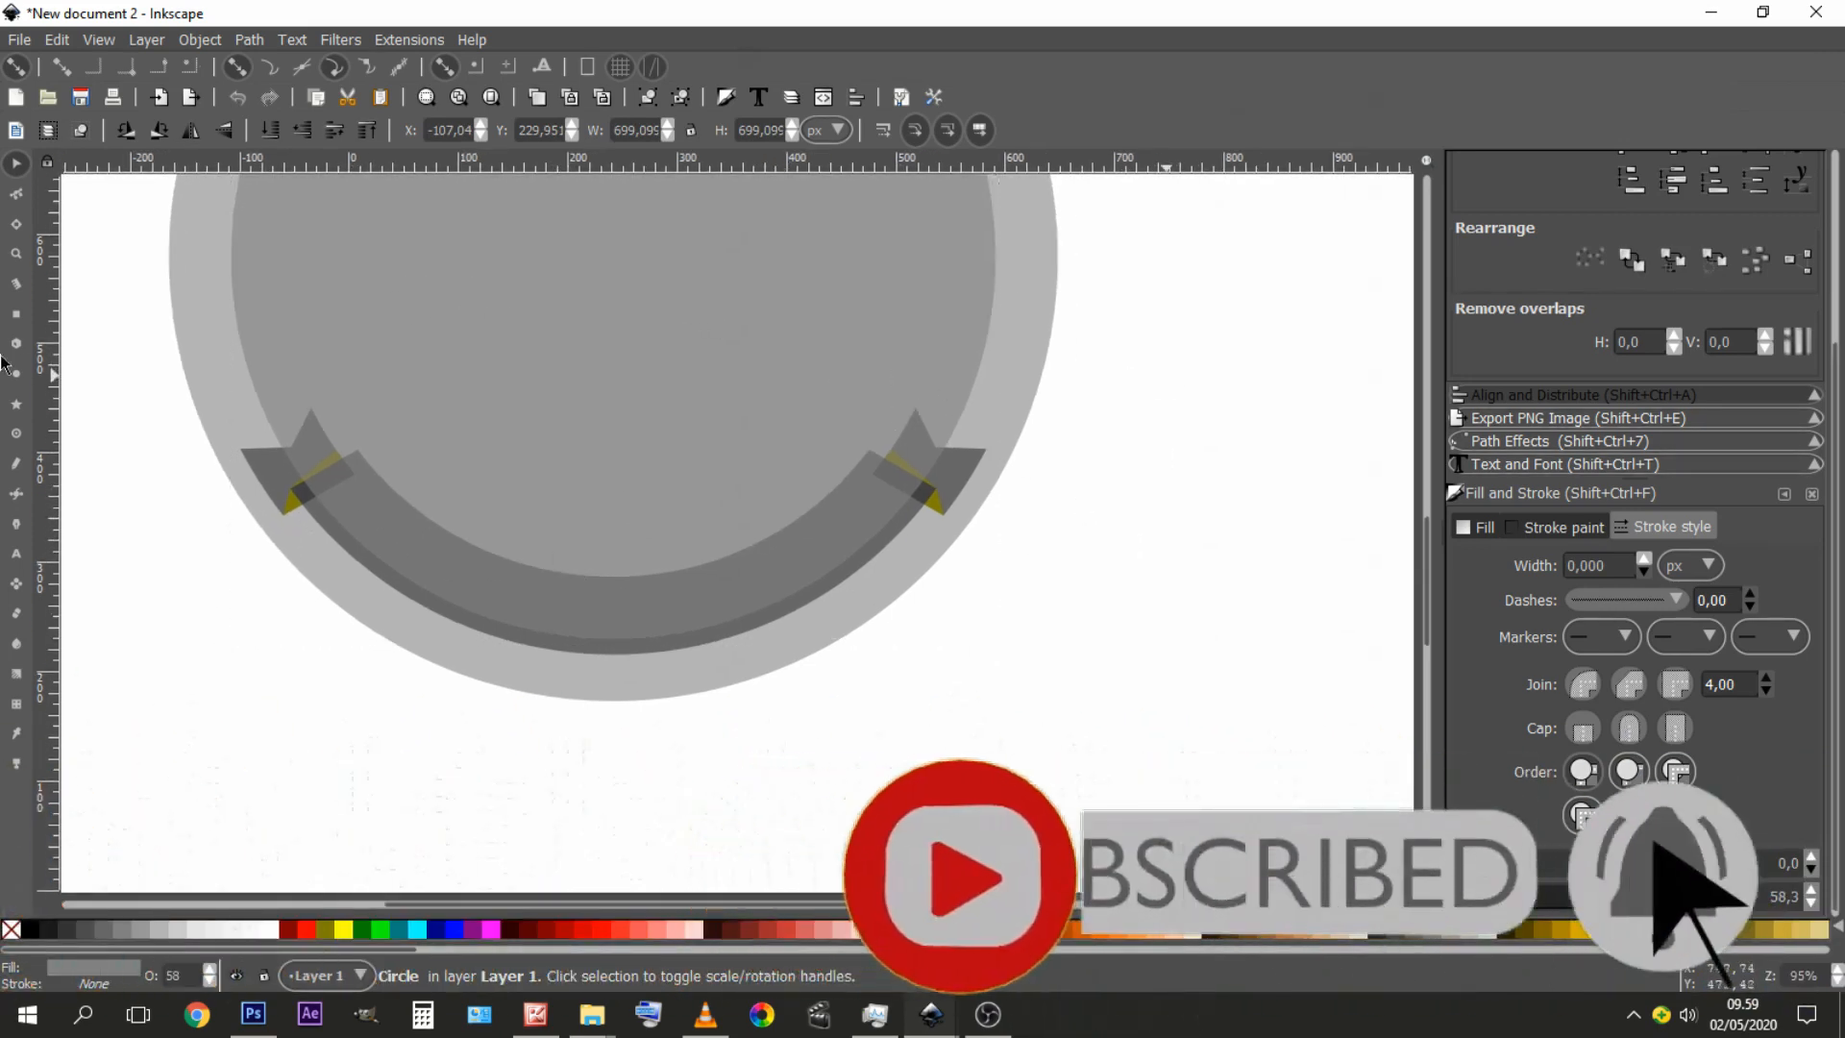
- Add the text "YOUR TEXT HERE" on the blank area below the badge circle
click(17, 553)
click(931, 732)
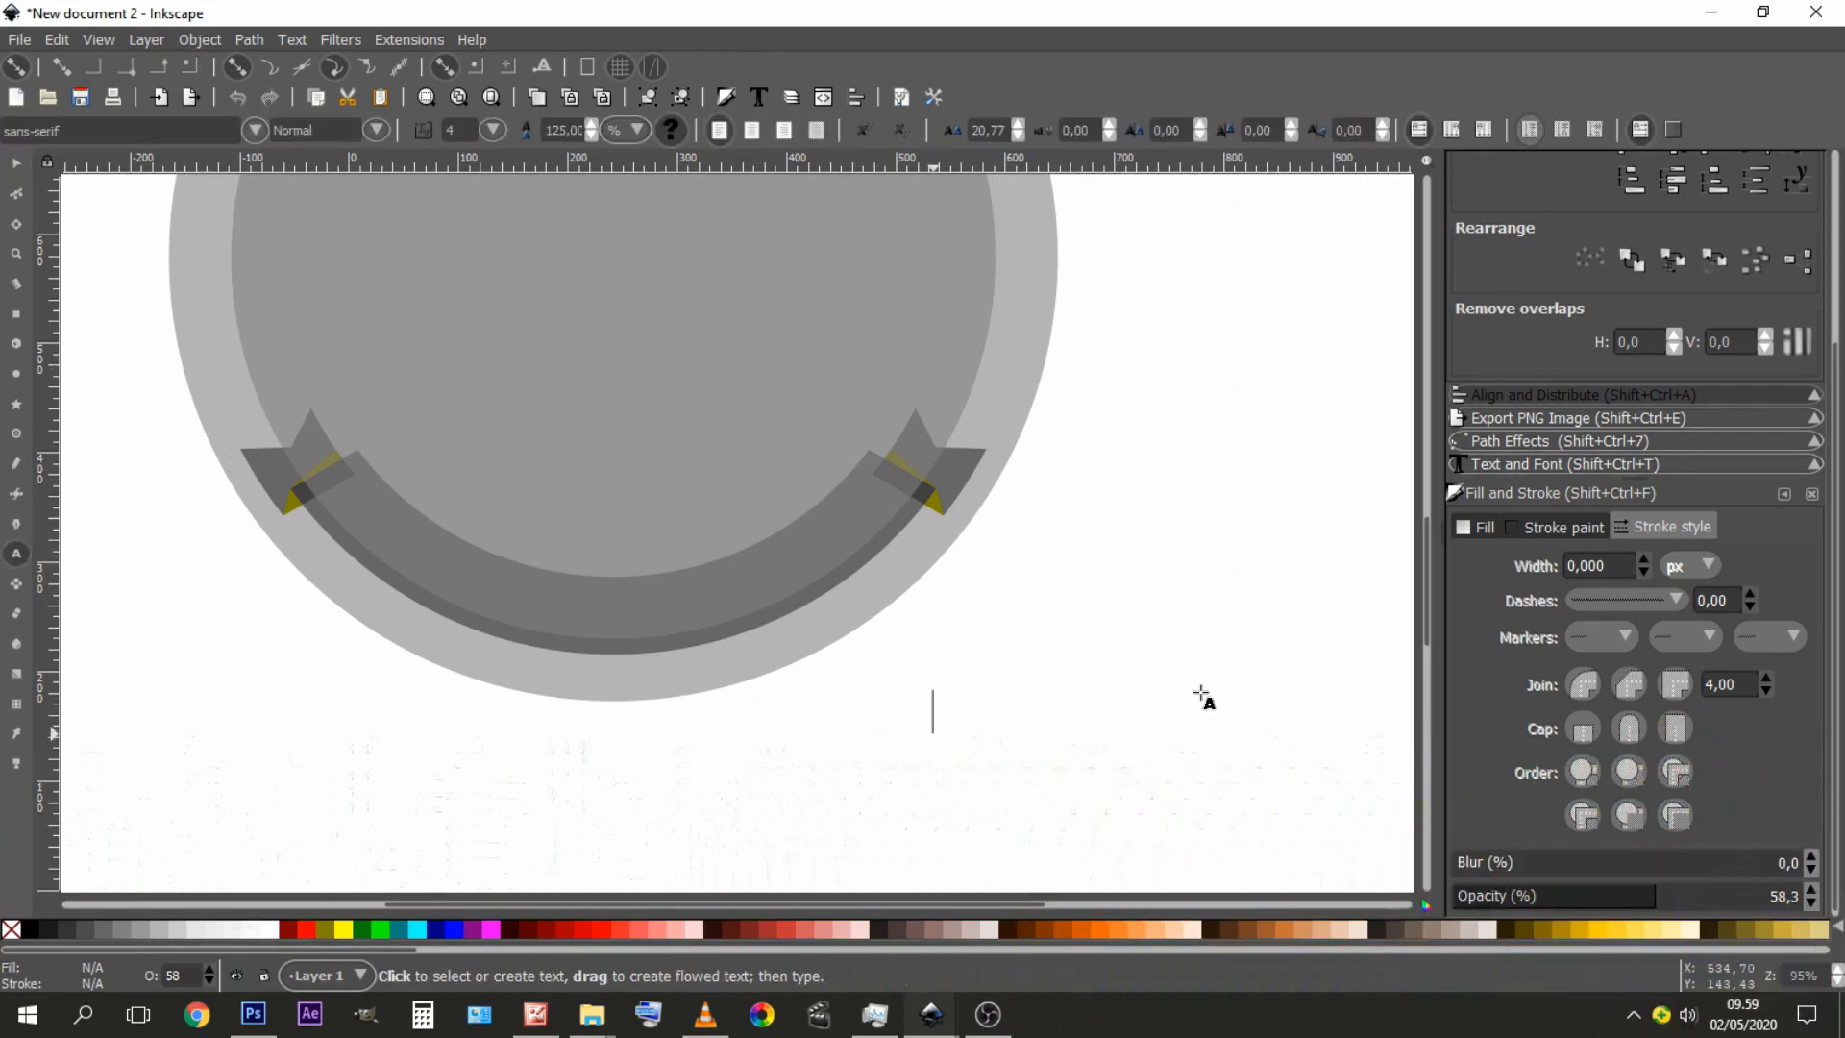
text(Y)
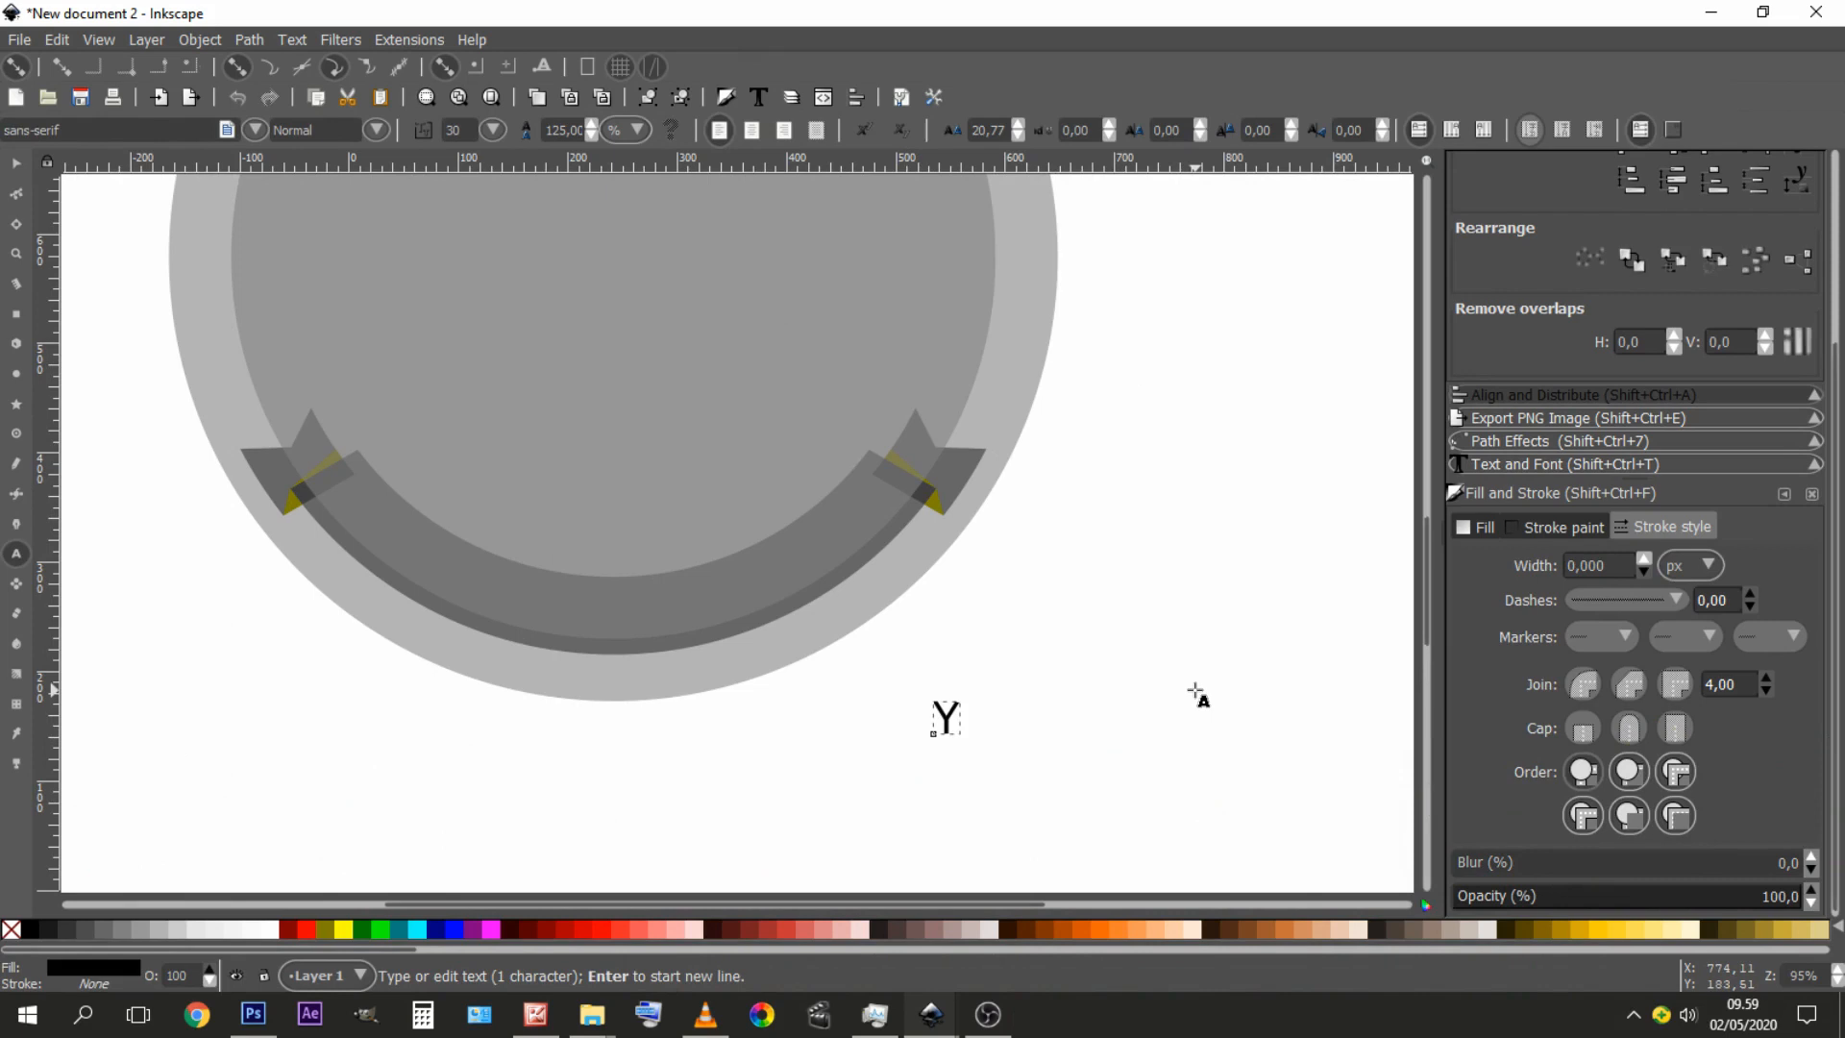
text(O)
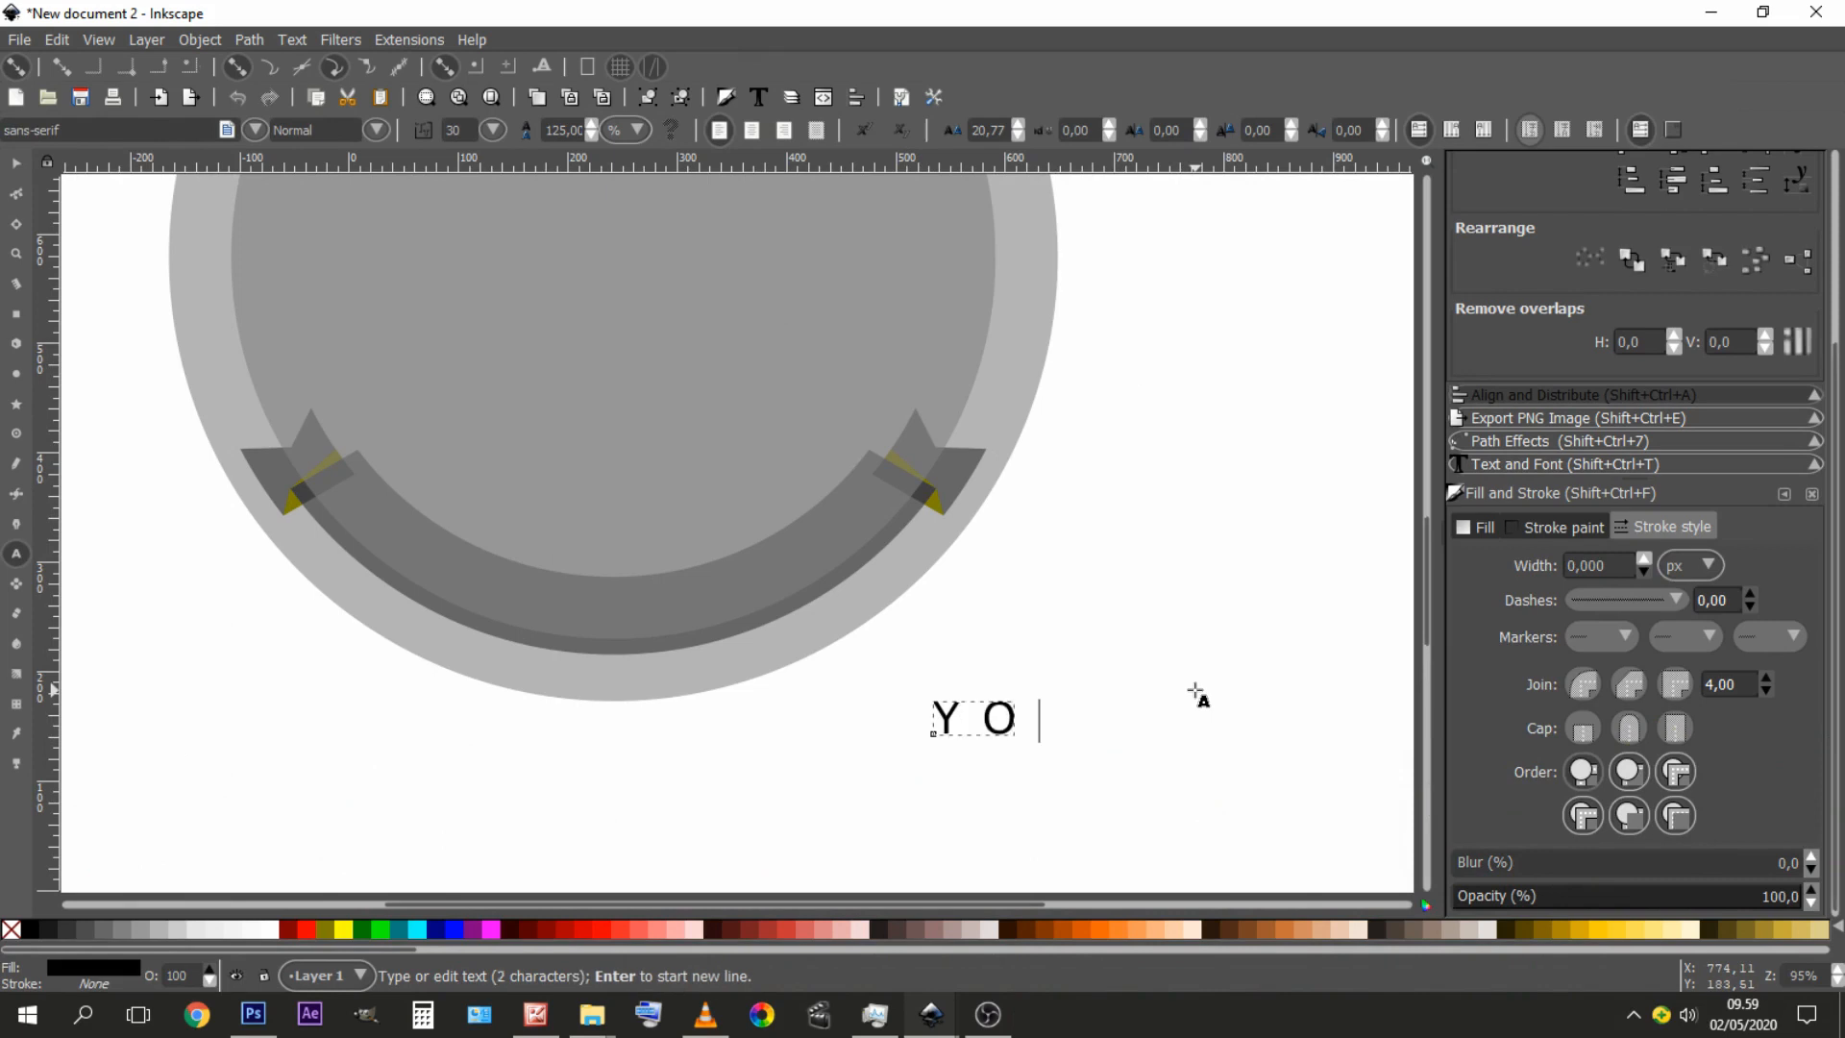
text(UT)
key(BackSpace)
key(BackSpace)
text(R TE)
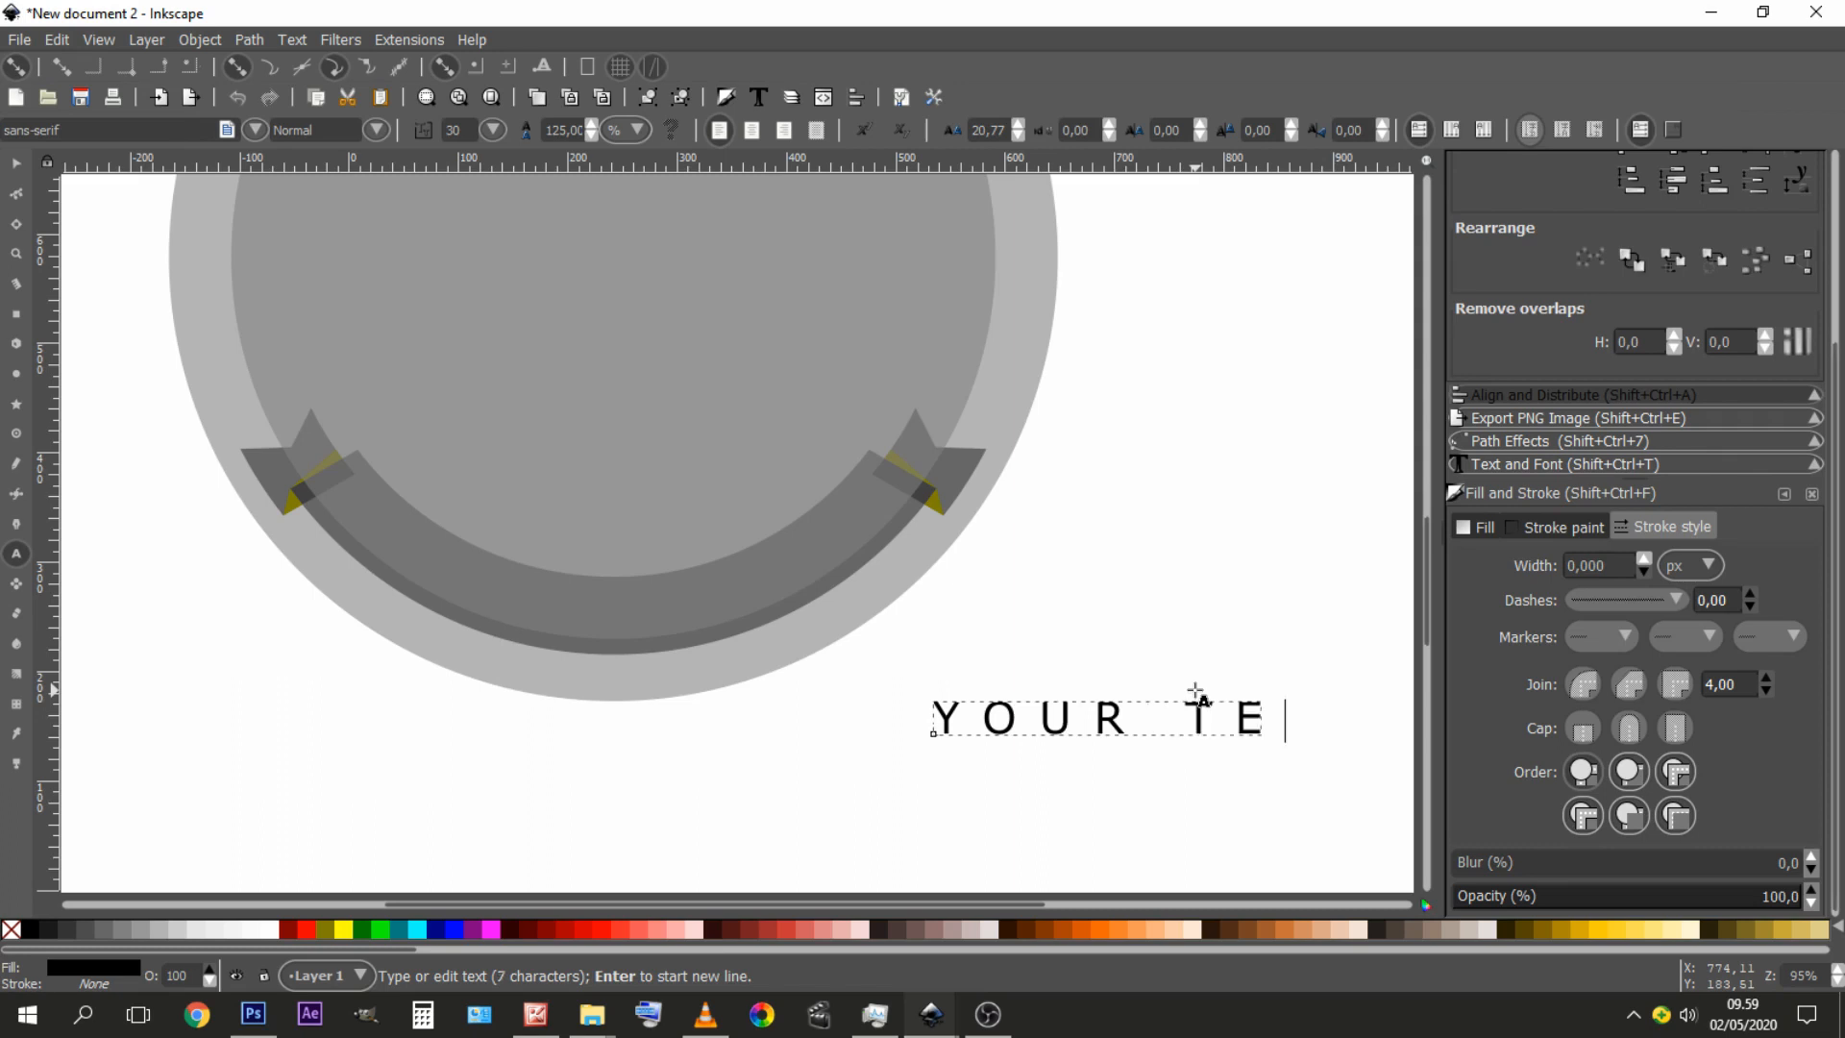
text(XT HERE)
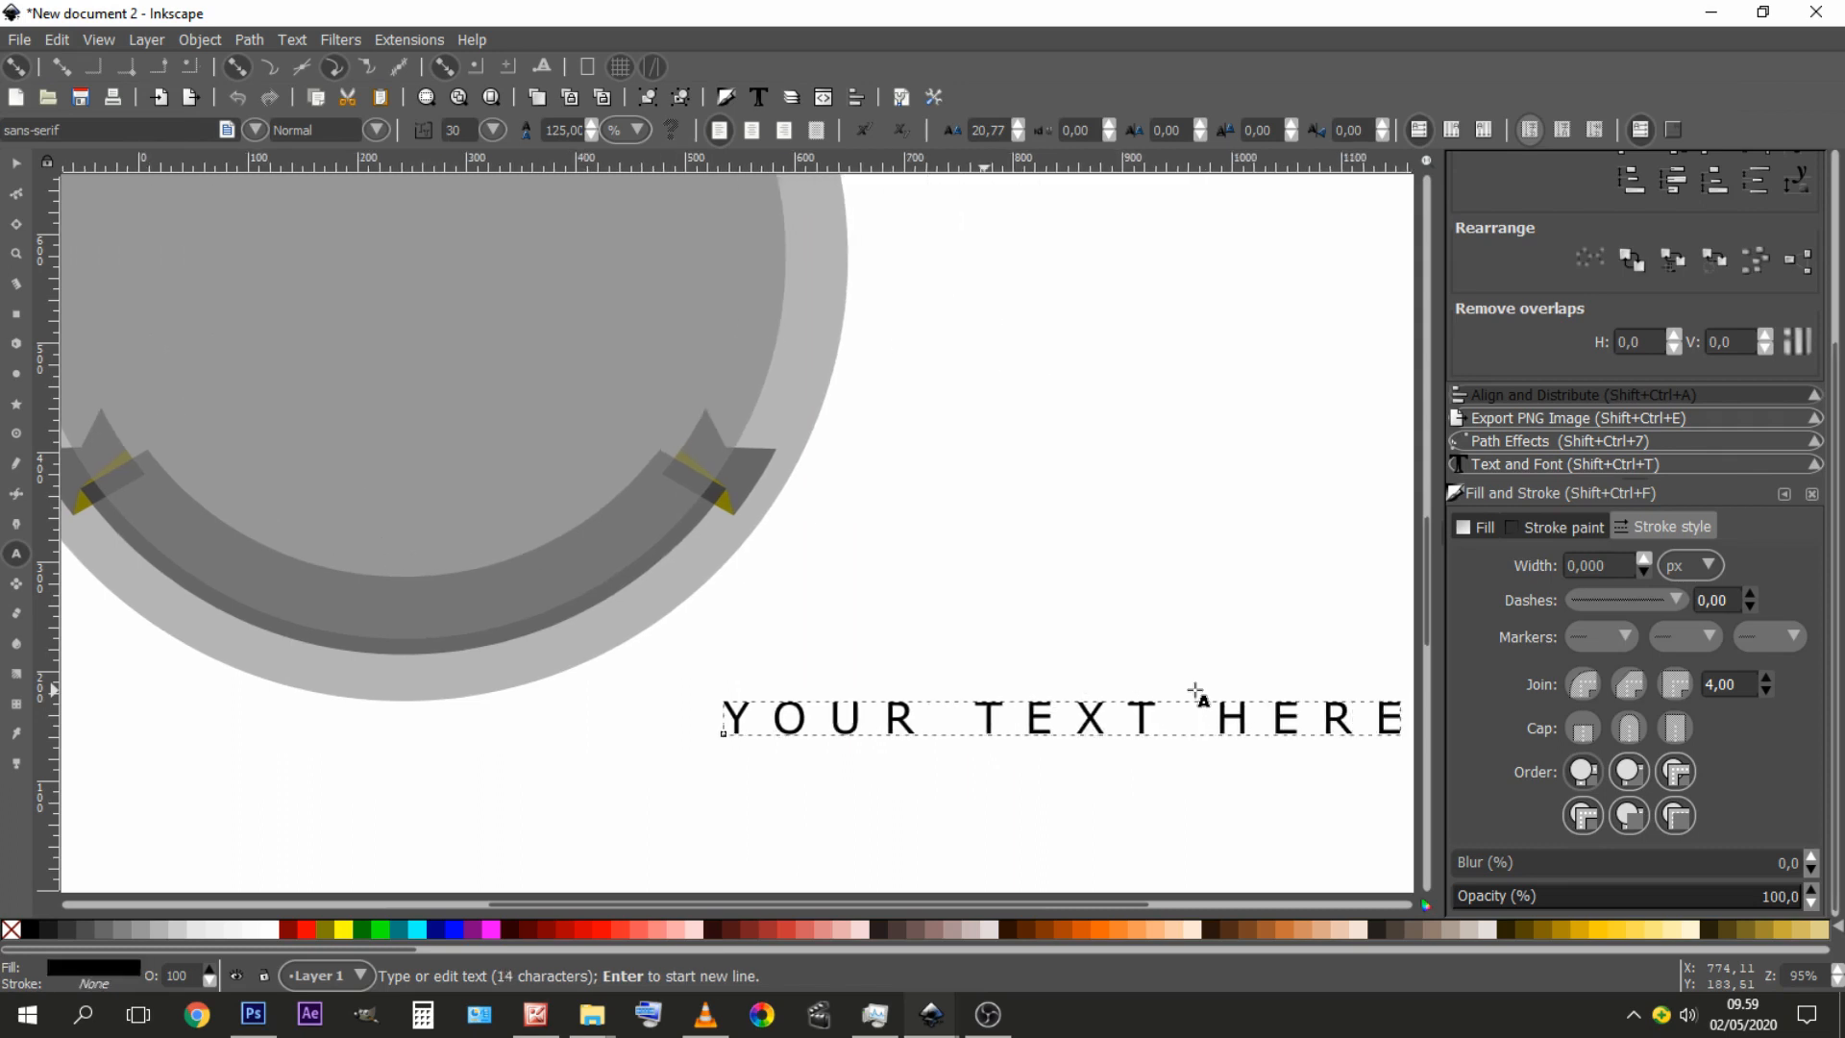
key(Escape)
click(16, 163)
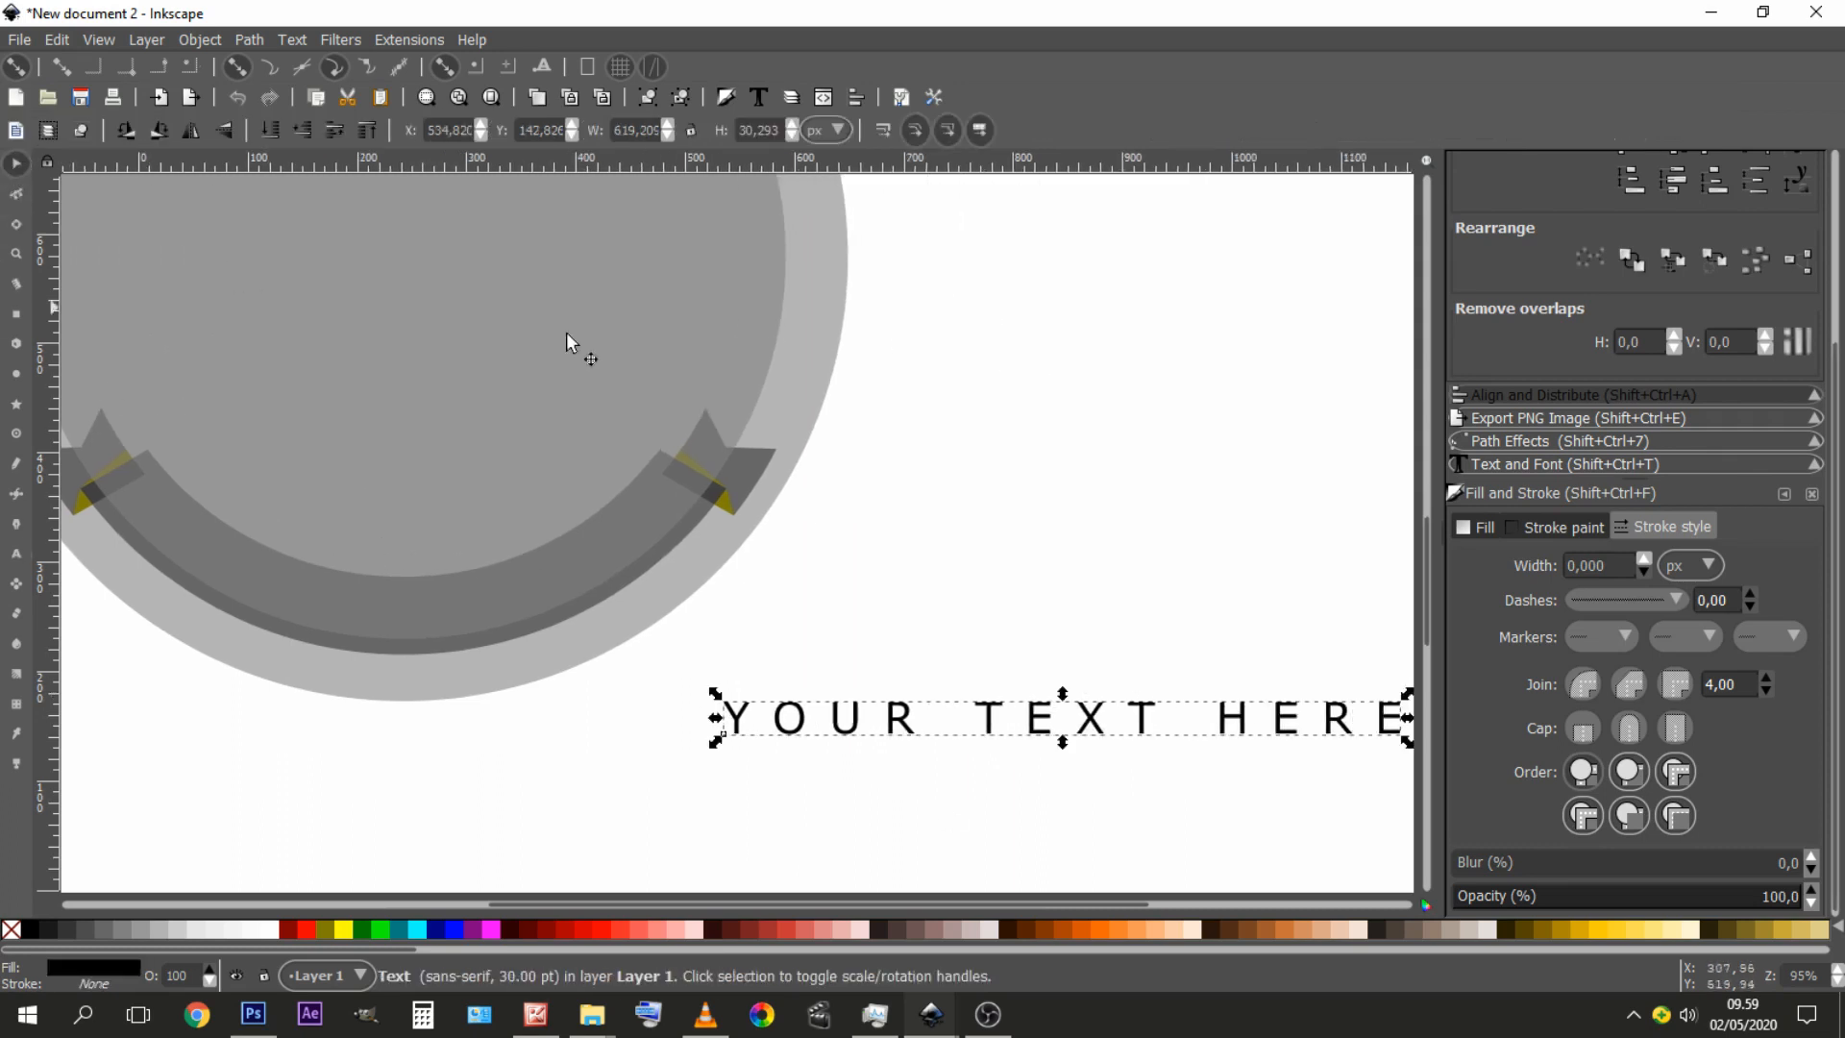
- Set the spacing between letters of "YOUR TEXT HERE" to 10 px
click(17, 553)
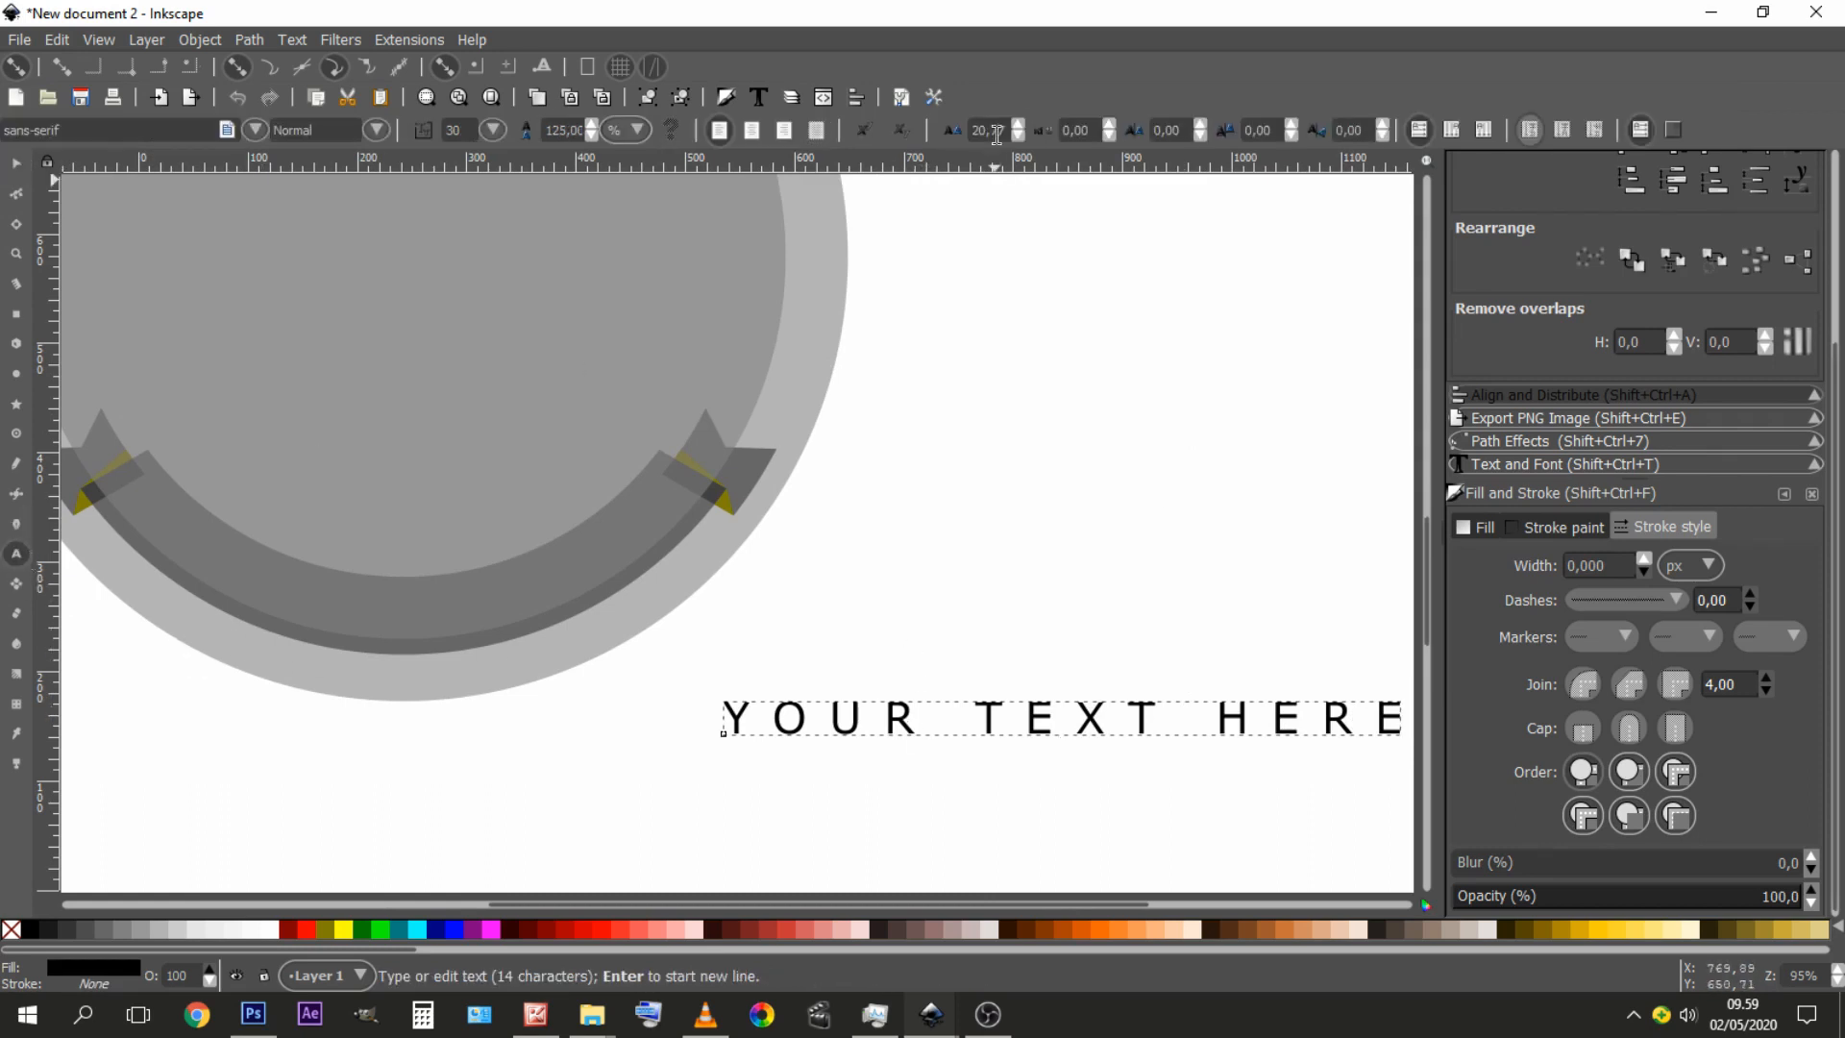
text(0)
key(Return)
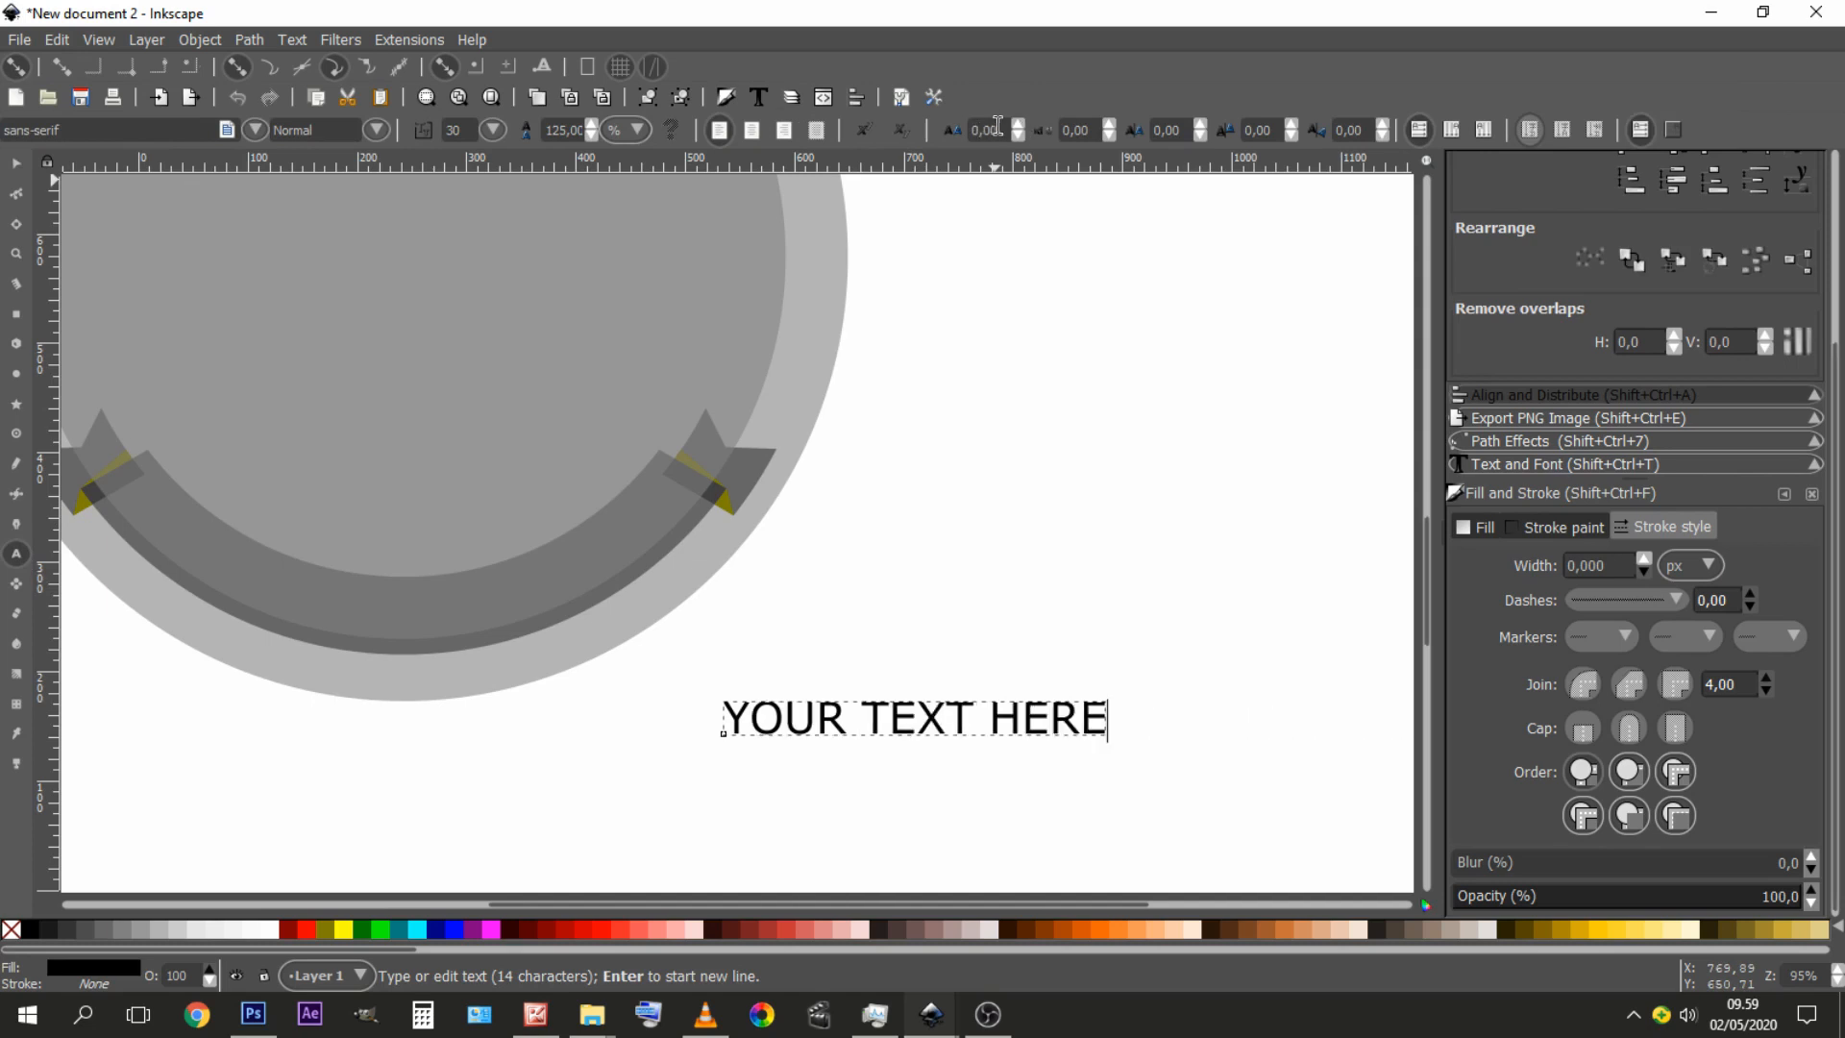
click(996, 128)
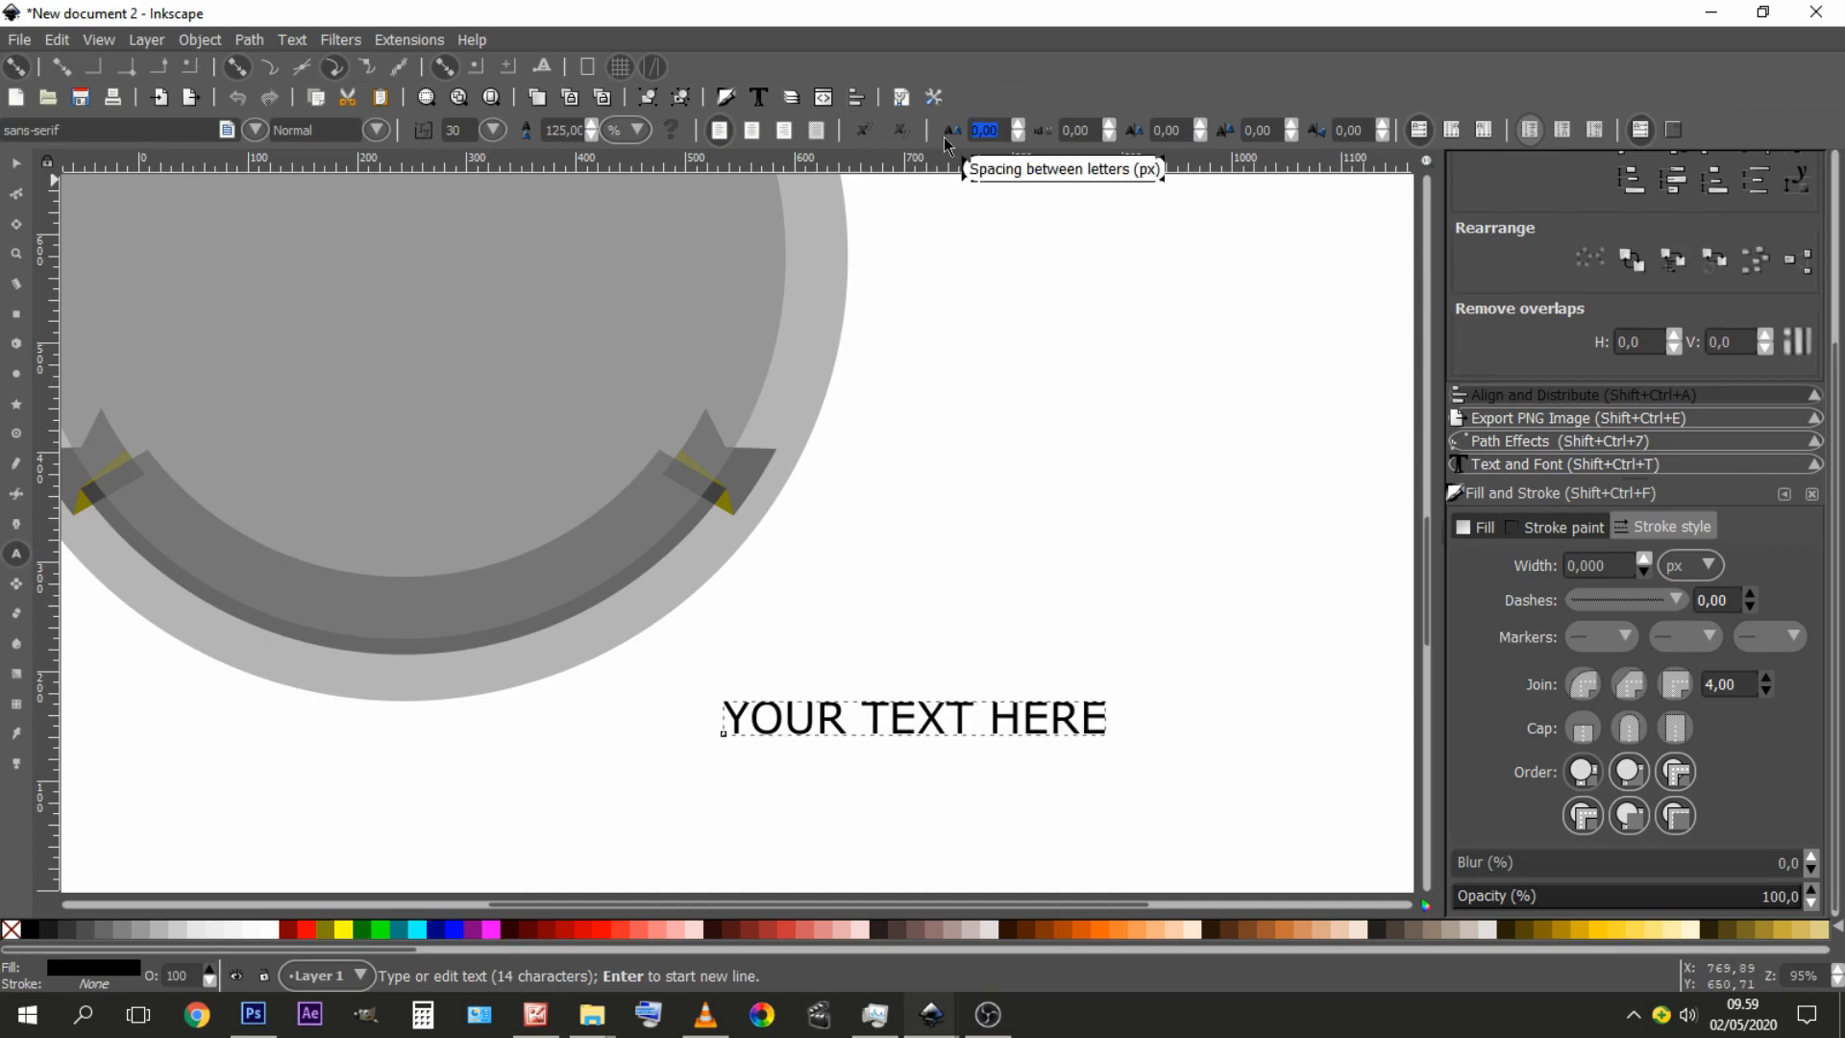
text(10)
key(Return)
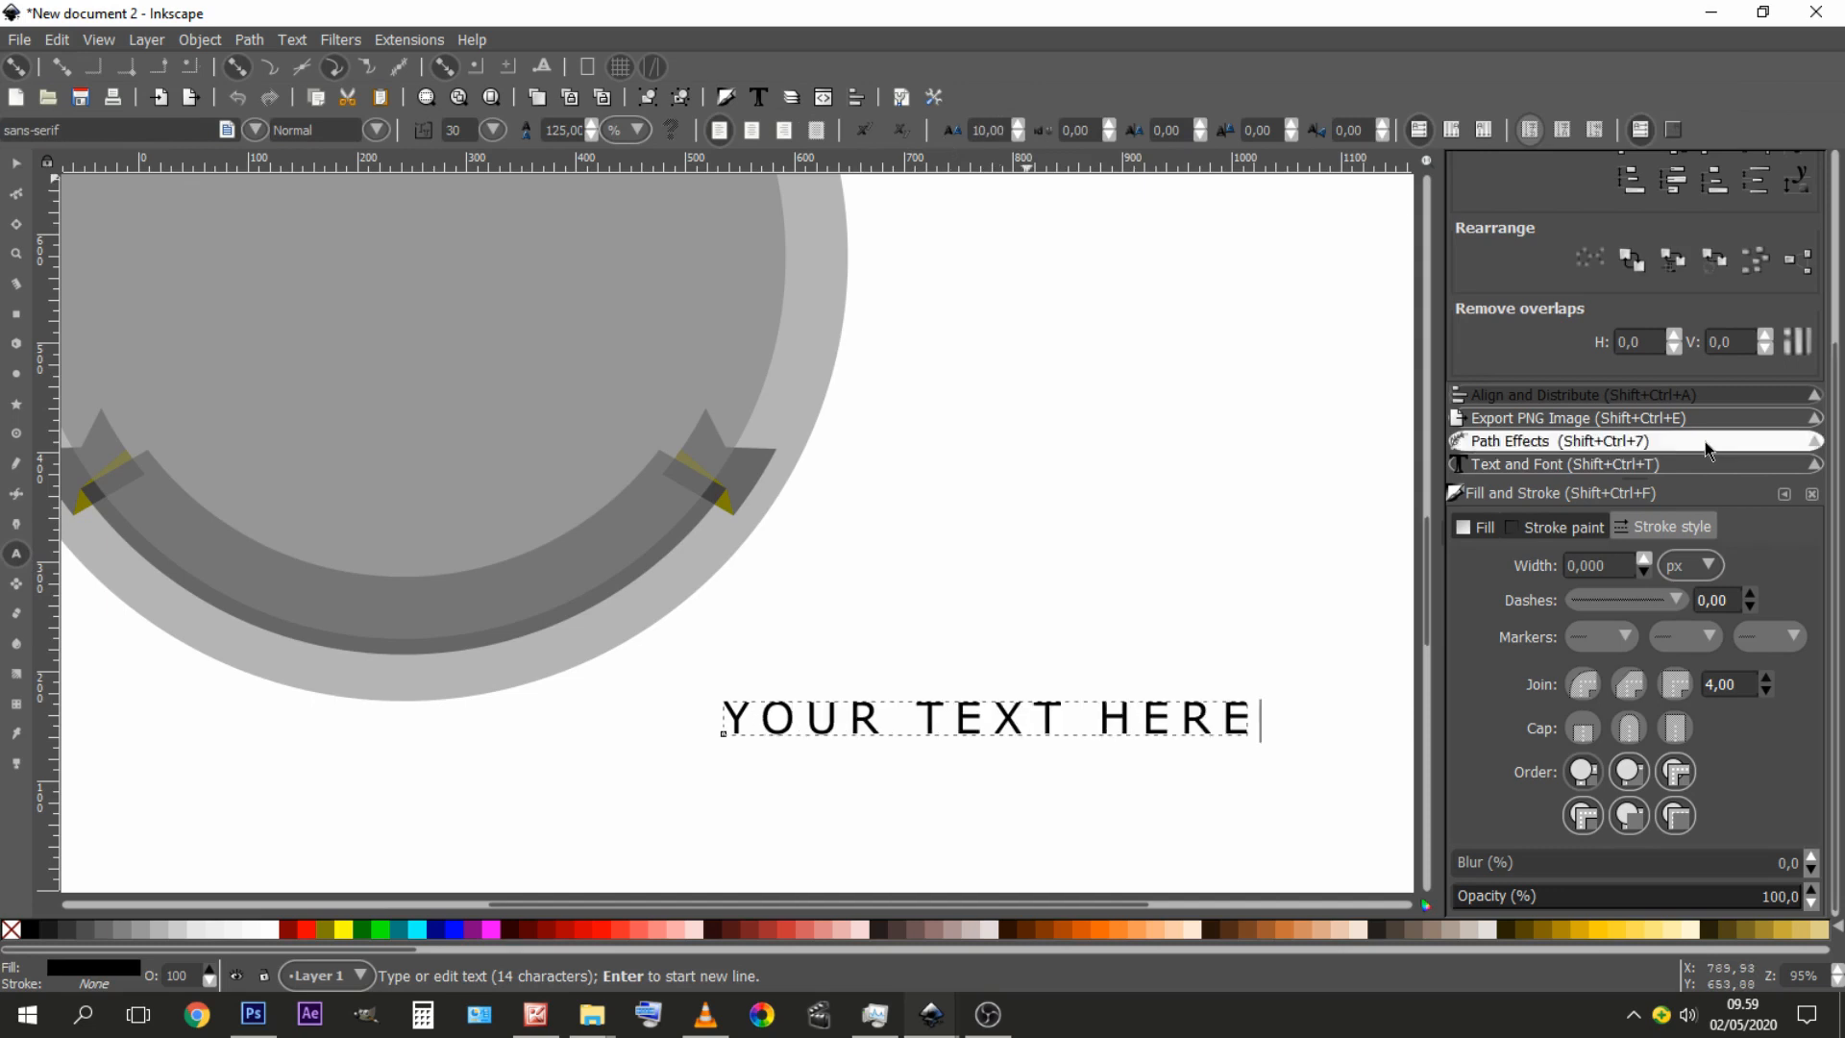
click(16, 164)
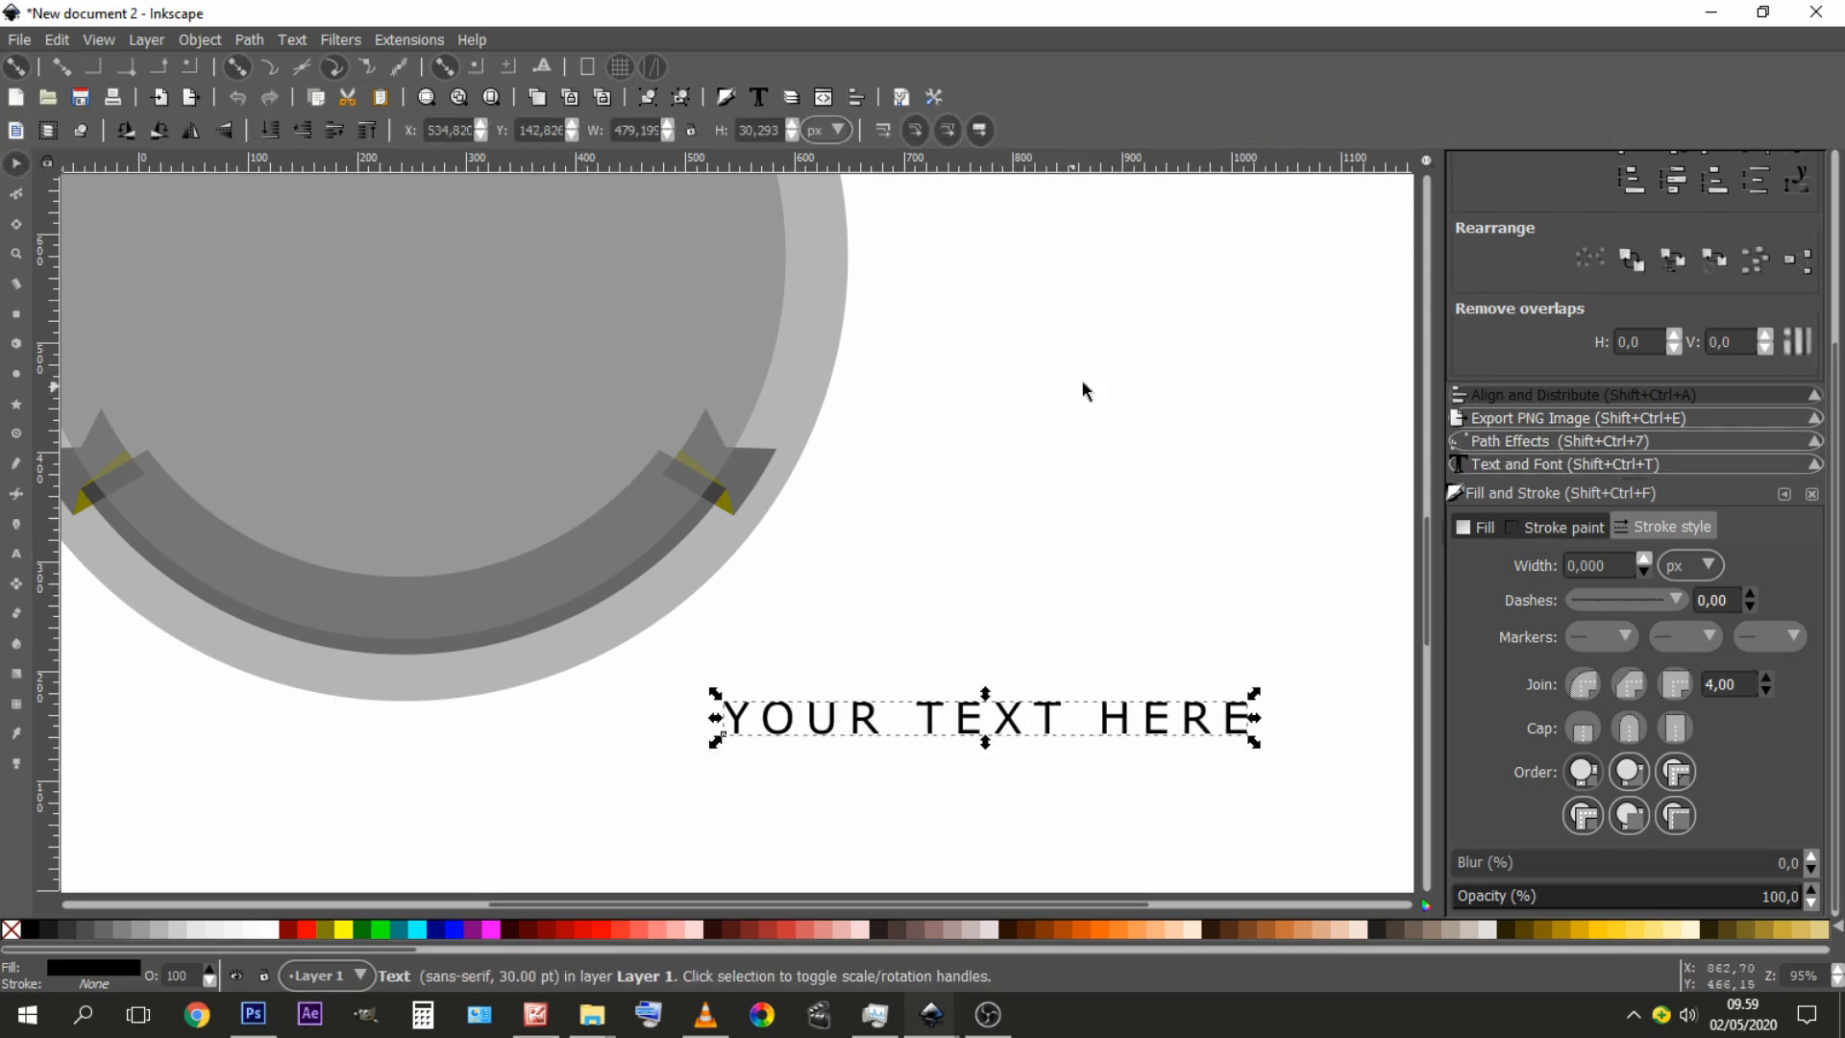
- Change the font of "YOUR TEXT HERE" to Bebas Neue in the Bold style and apply it
click(761, 98)
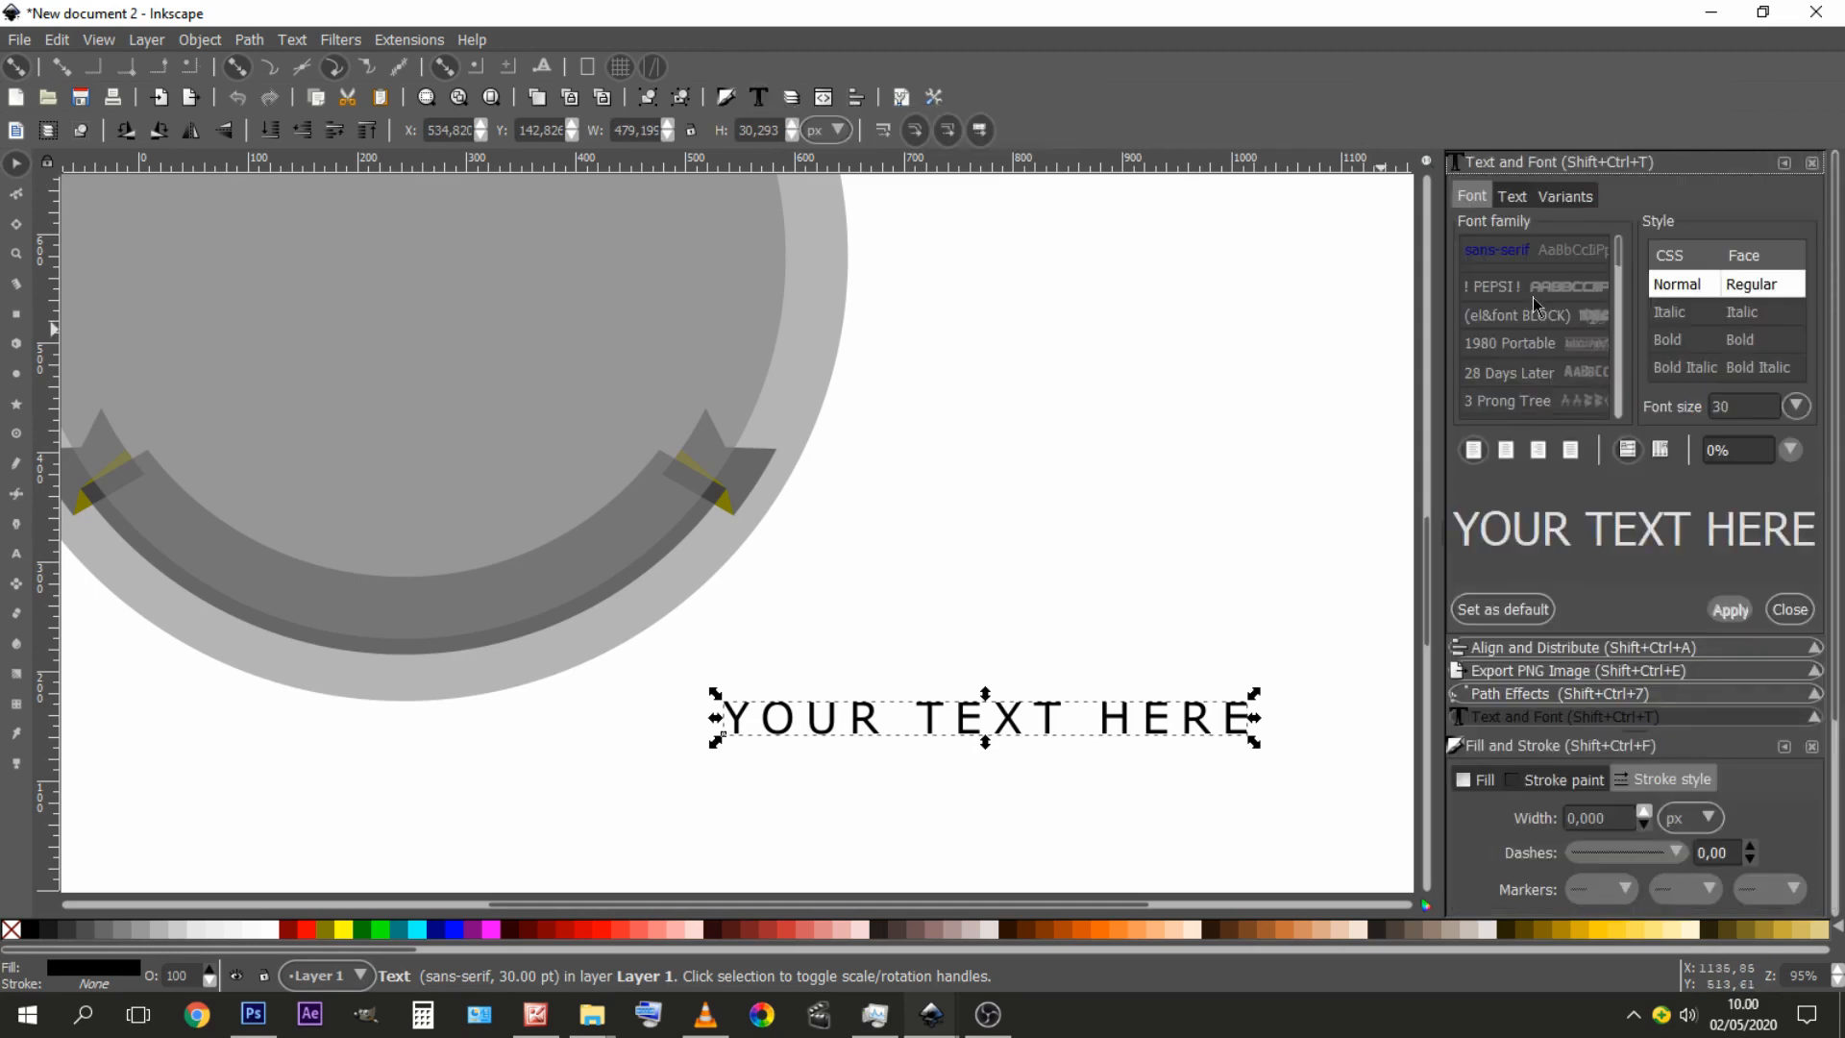
click(1535, 288)
text(BEBAS)
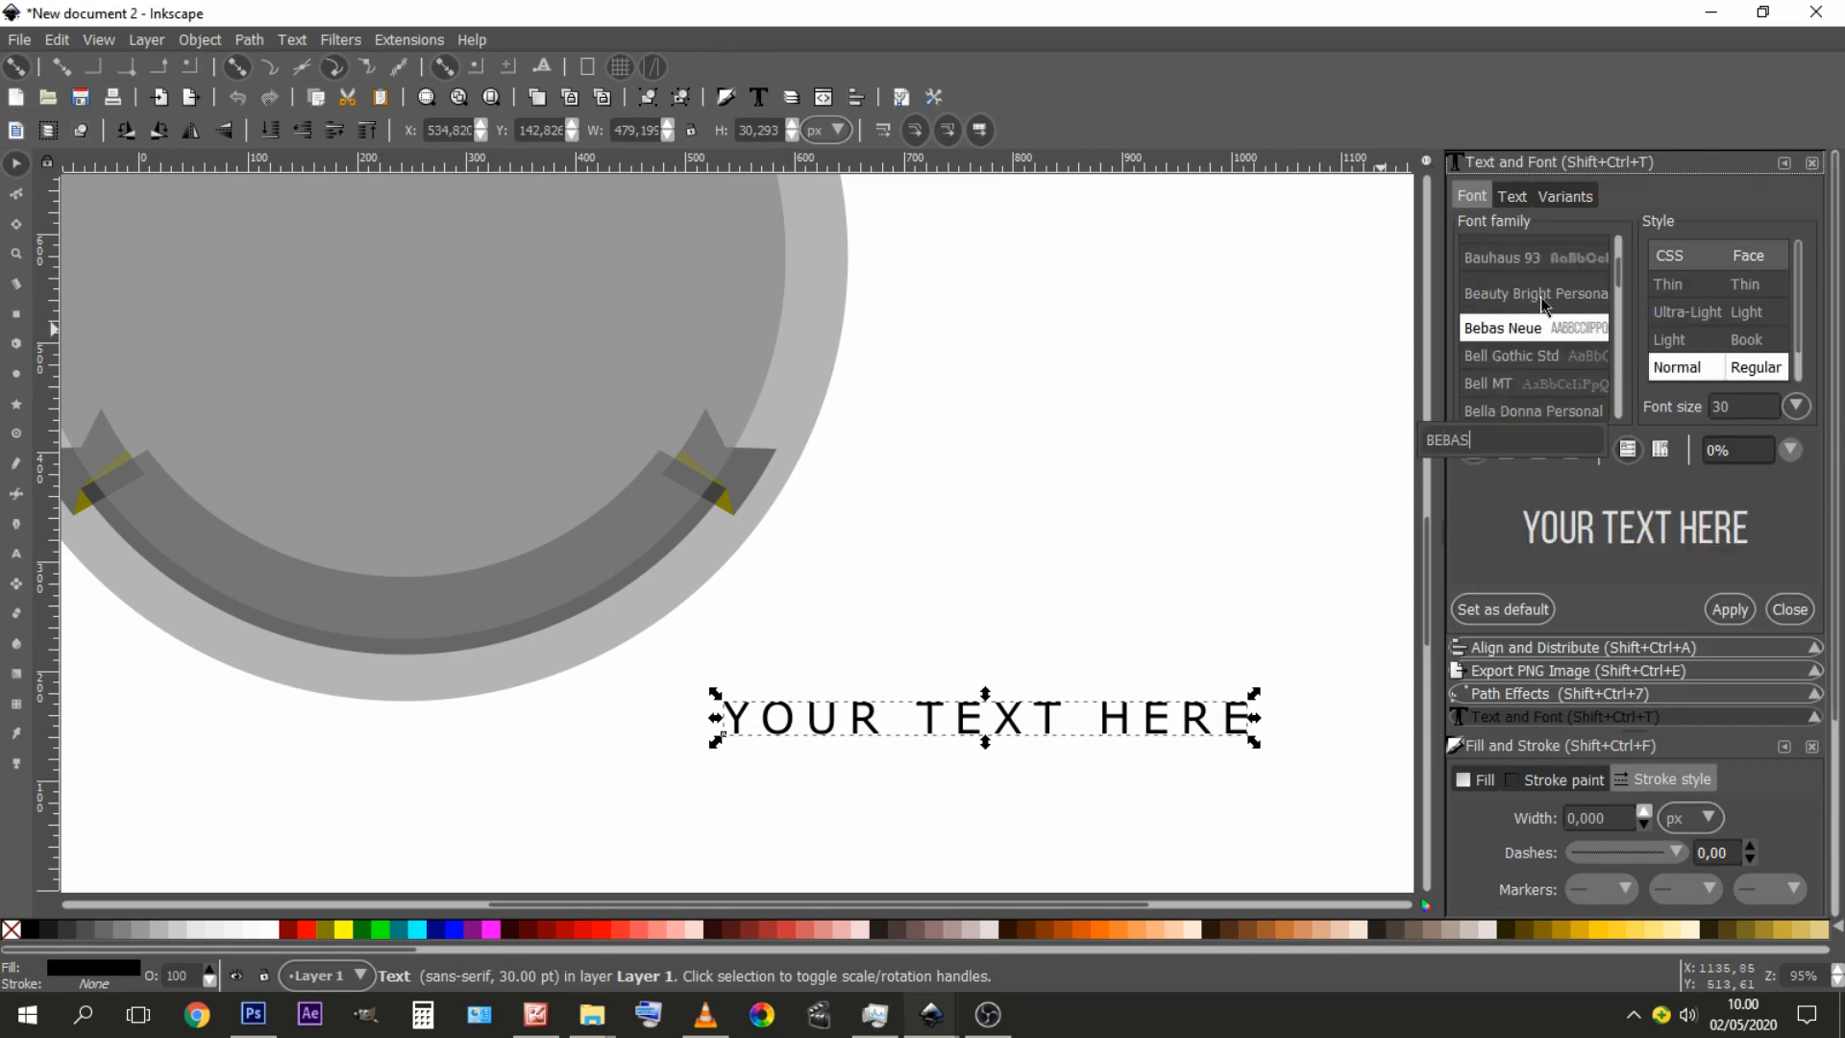
click(1506, 331)
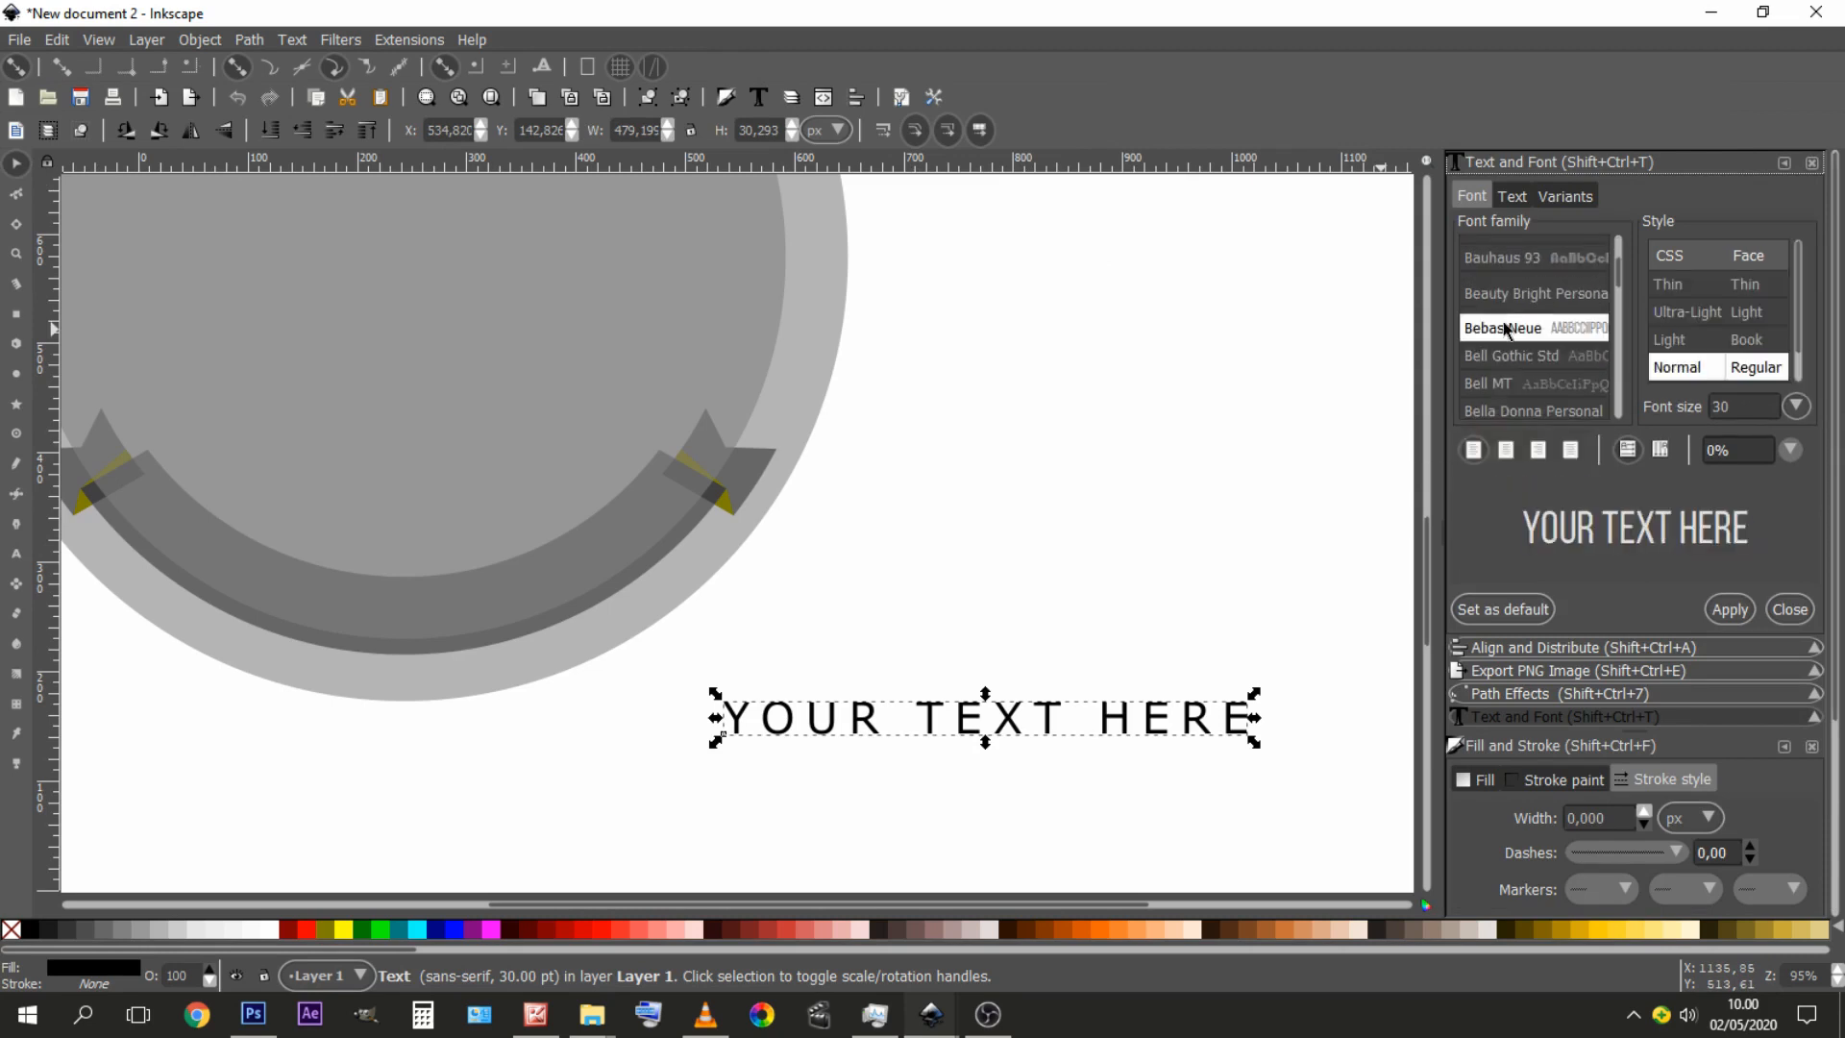
drag(1801, 328, 1805, 382)
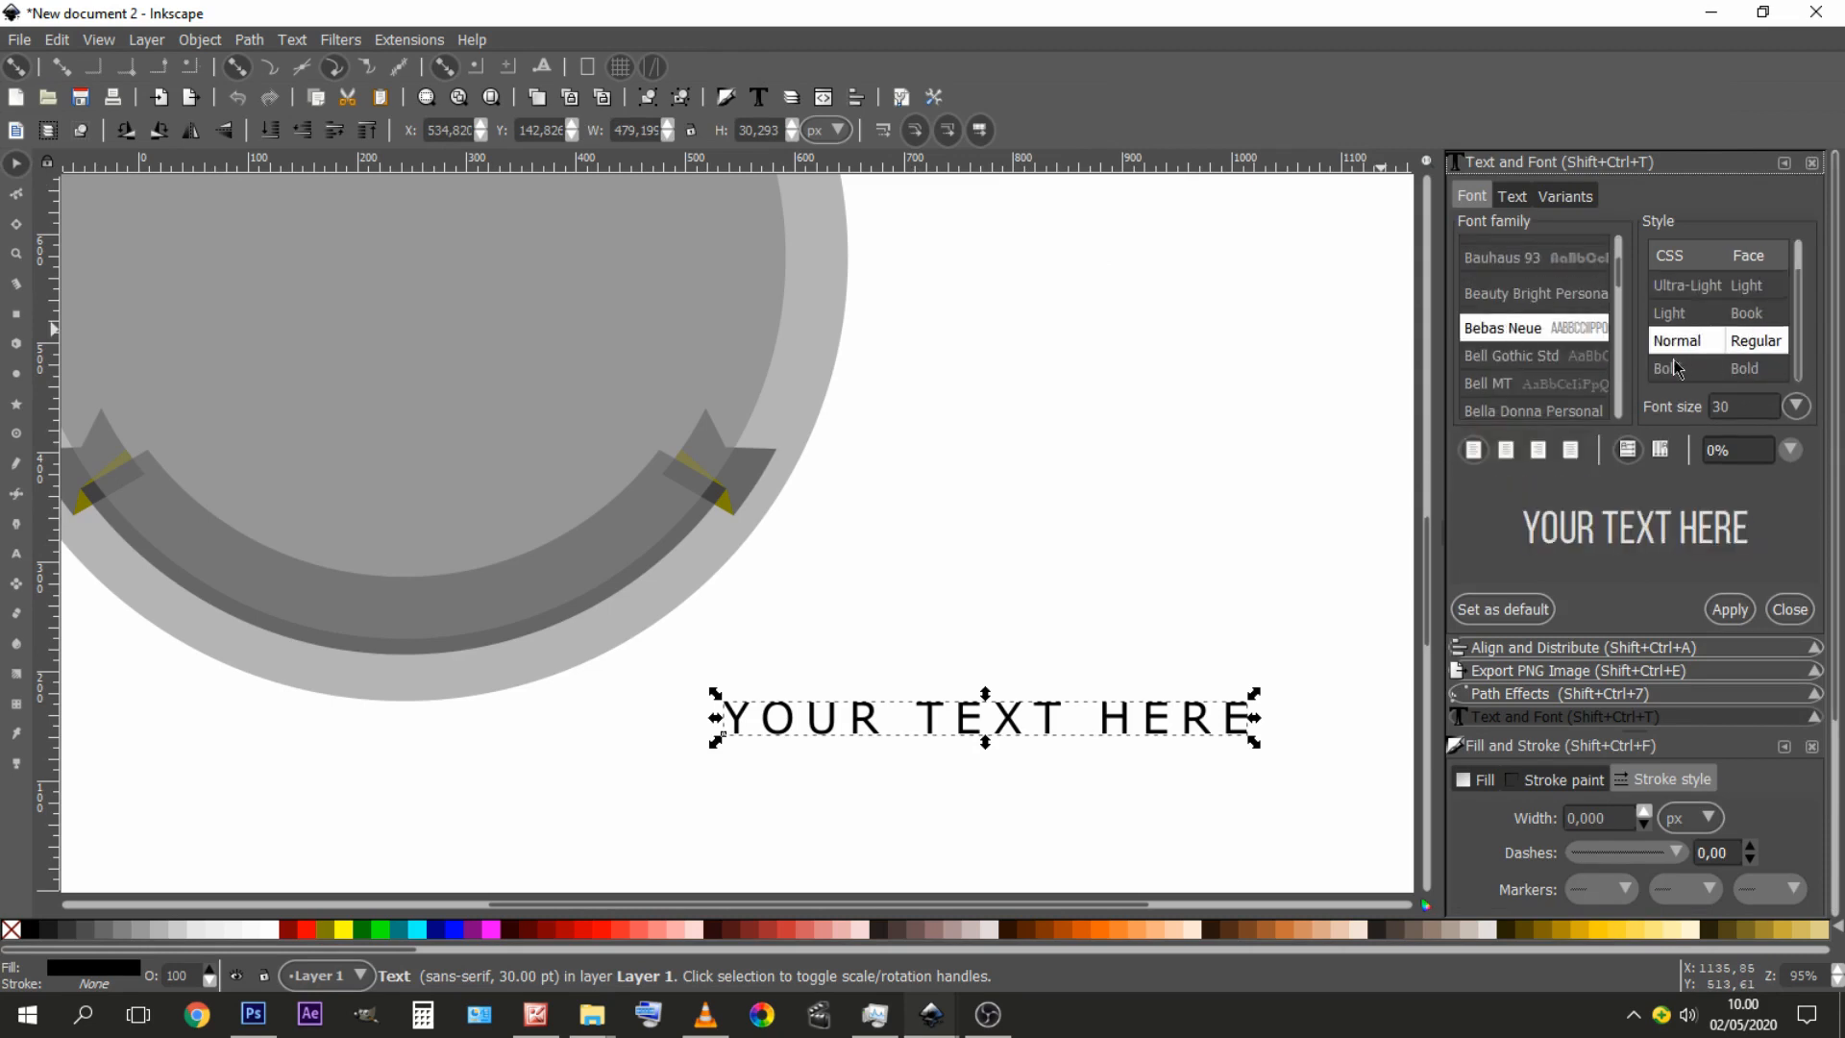
click(1676, 368)
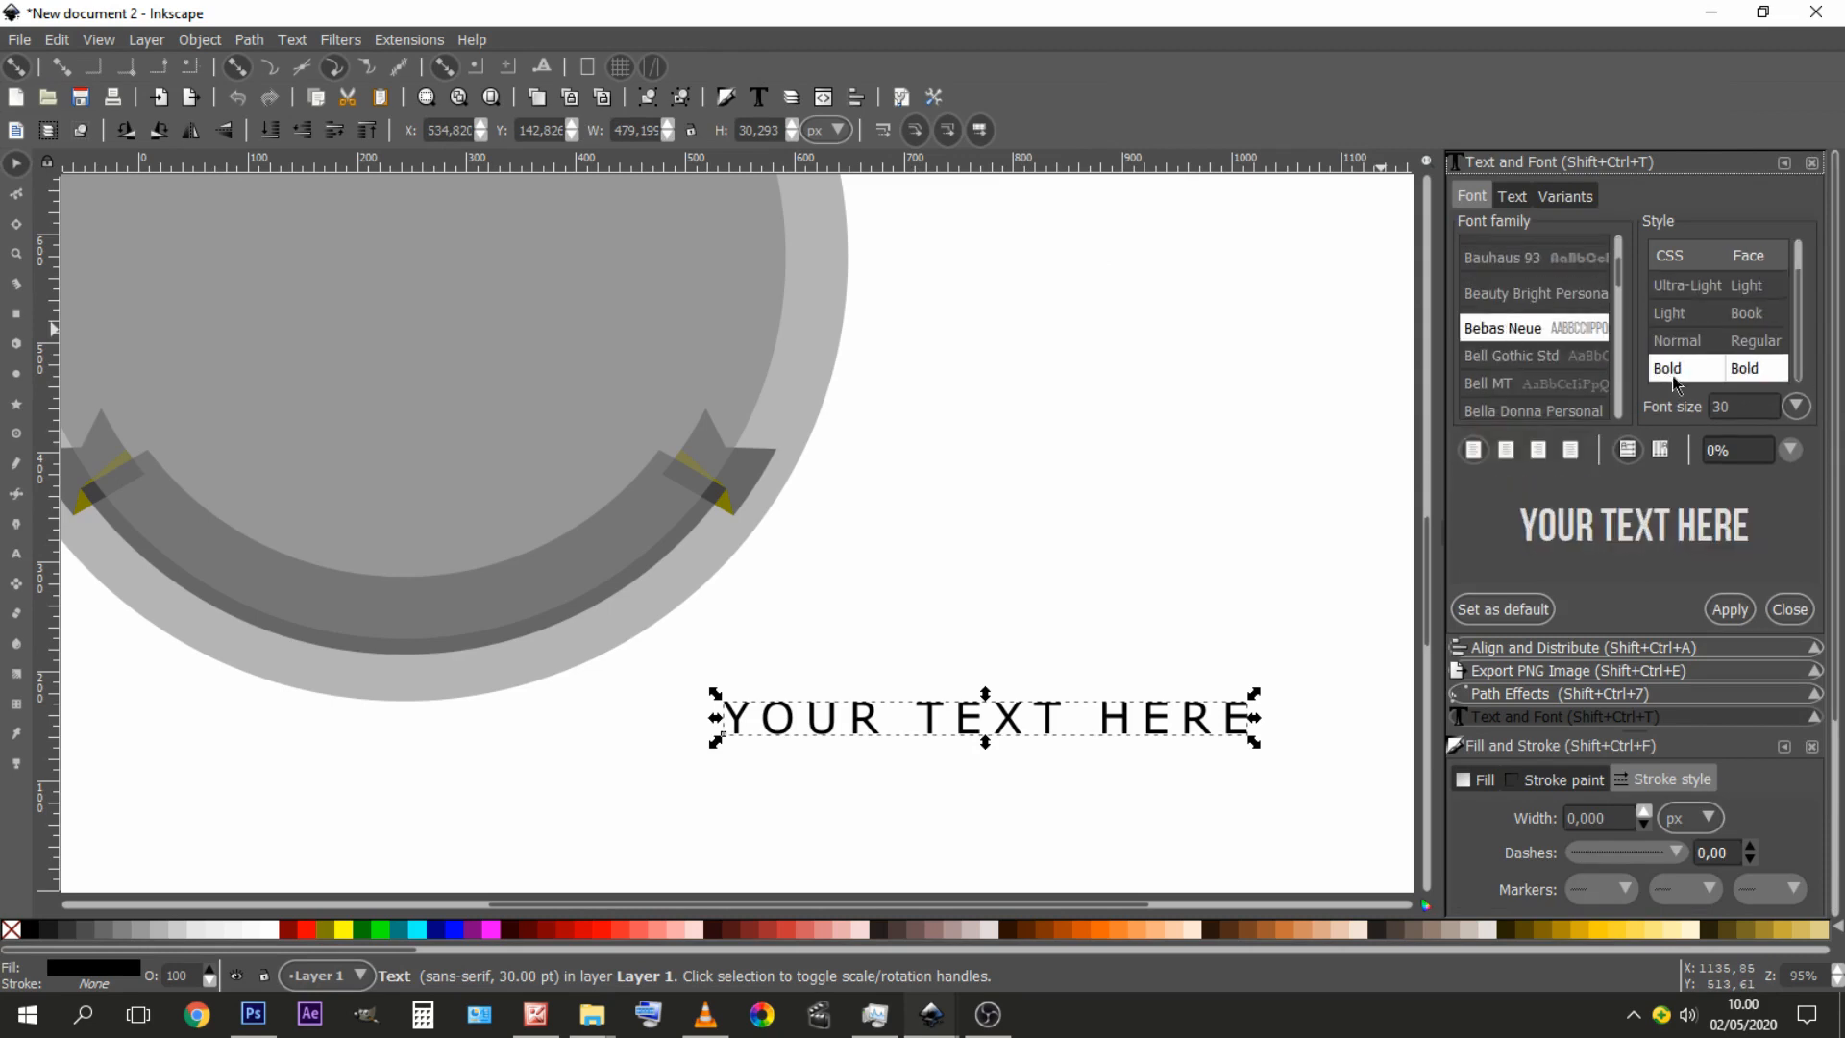
click(1730, 609)
click(1051, 640)
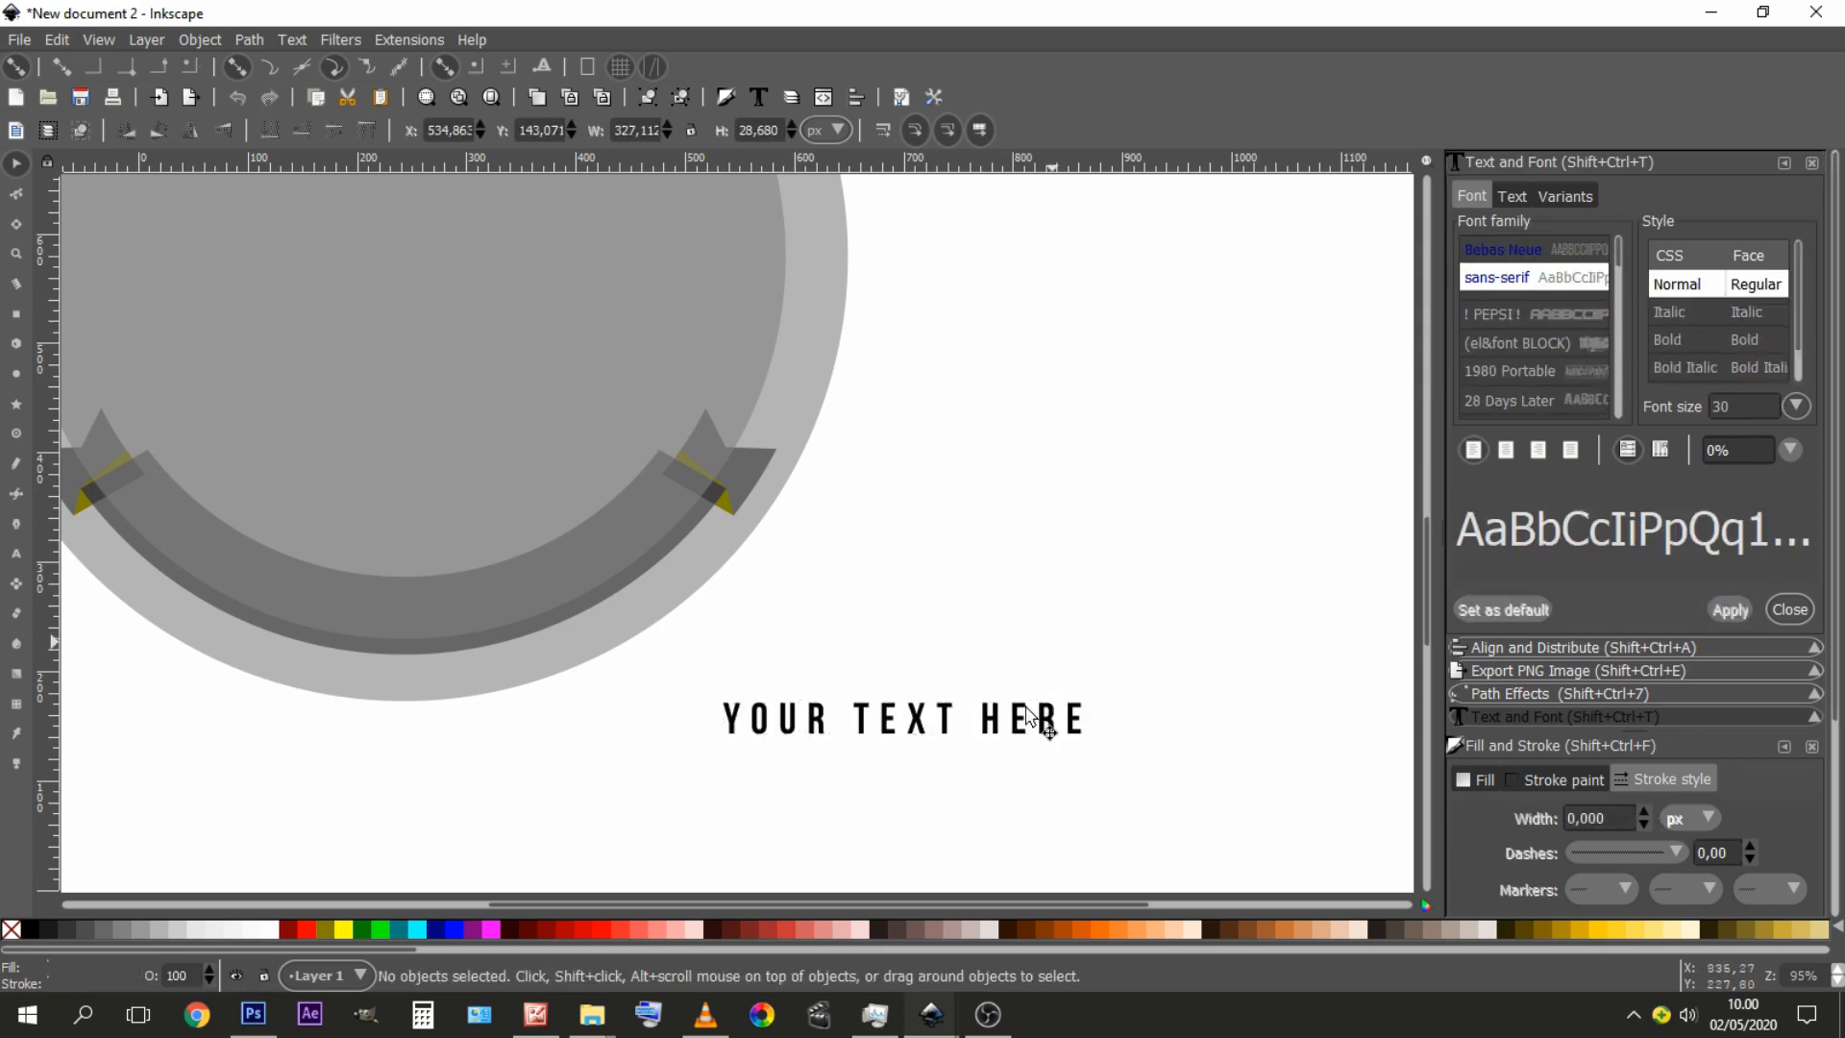
- Enlarge "YOUR TEXT HERE" to about 404 px wide and move it closer beneath the badge
click(1018, 716)
drag(1018, 715, 1165, 673)
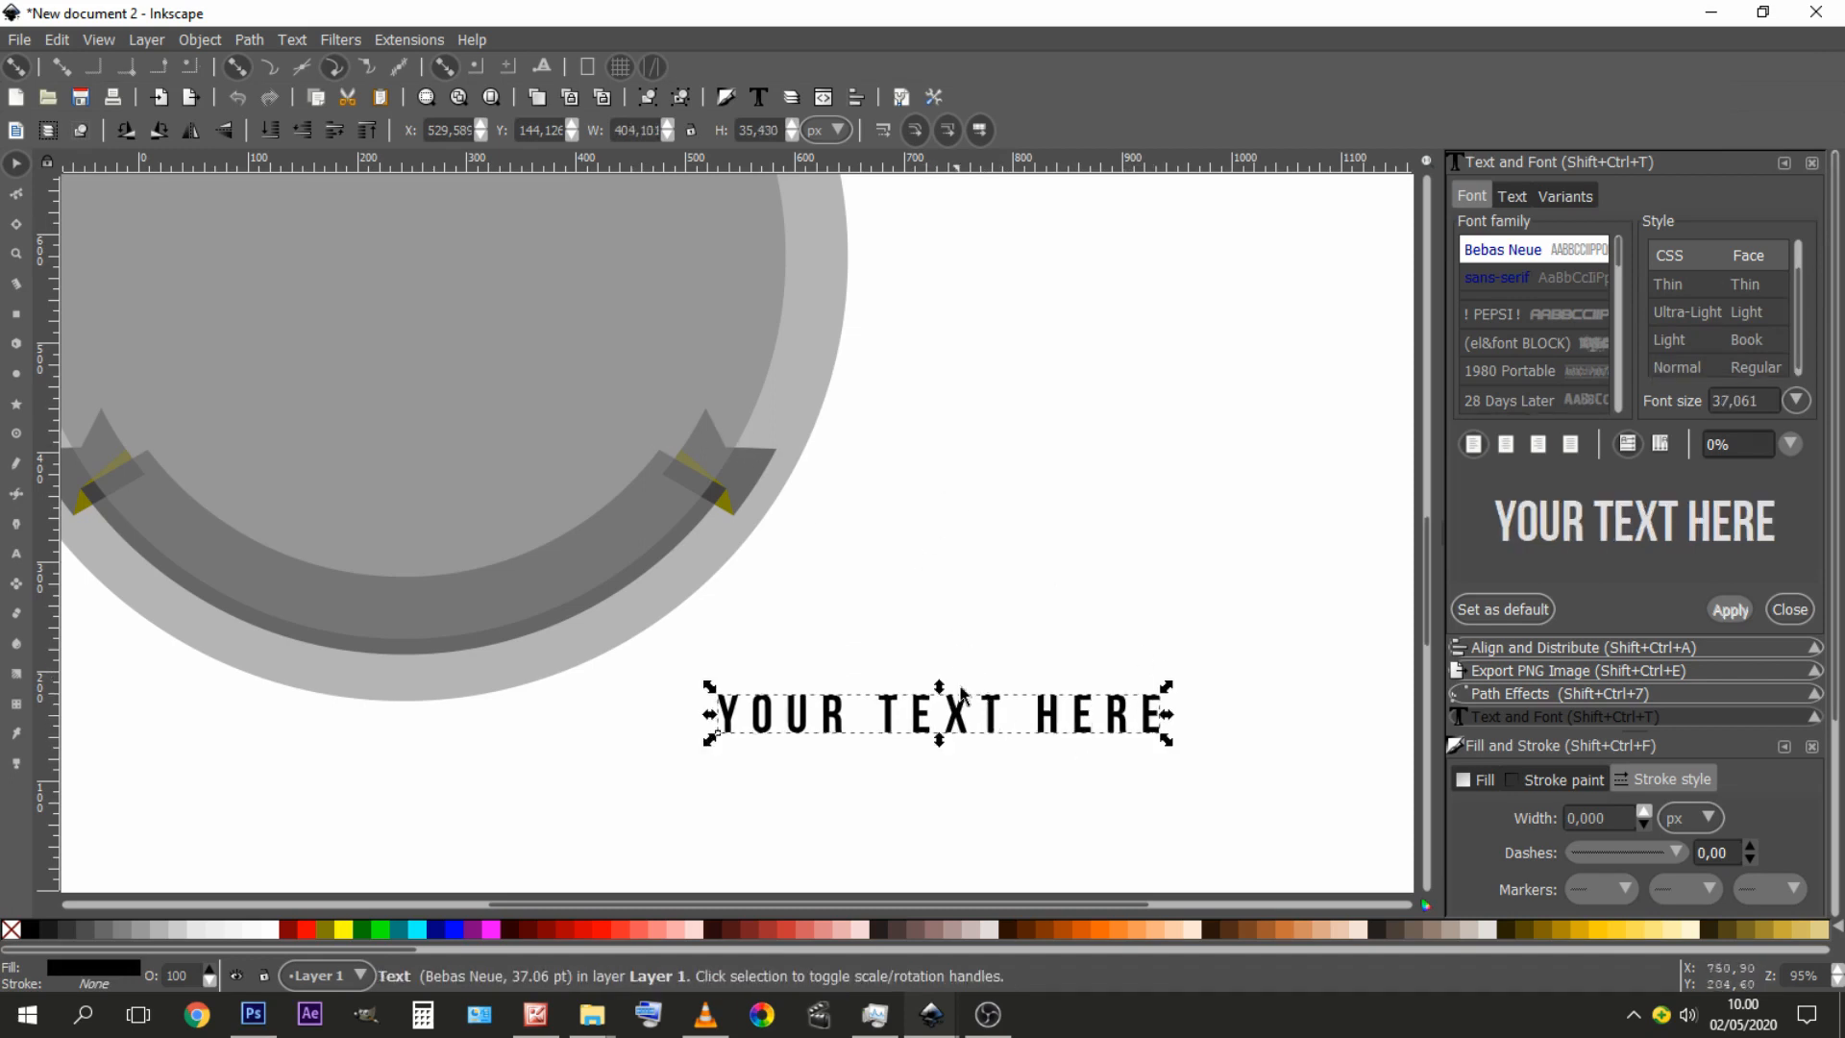
drag(973, 700, 764, 769)
- Put "YOUR TEXT HERE" on the path of the duplicated inner circle
click(976, 716)
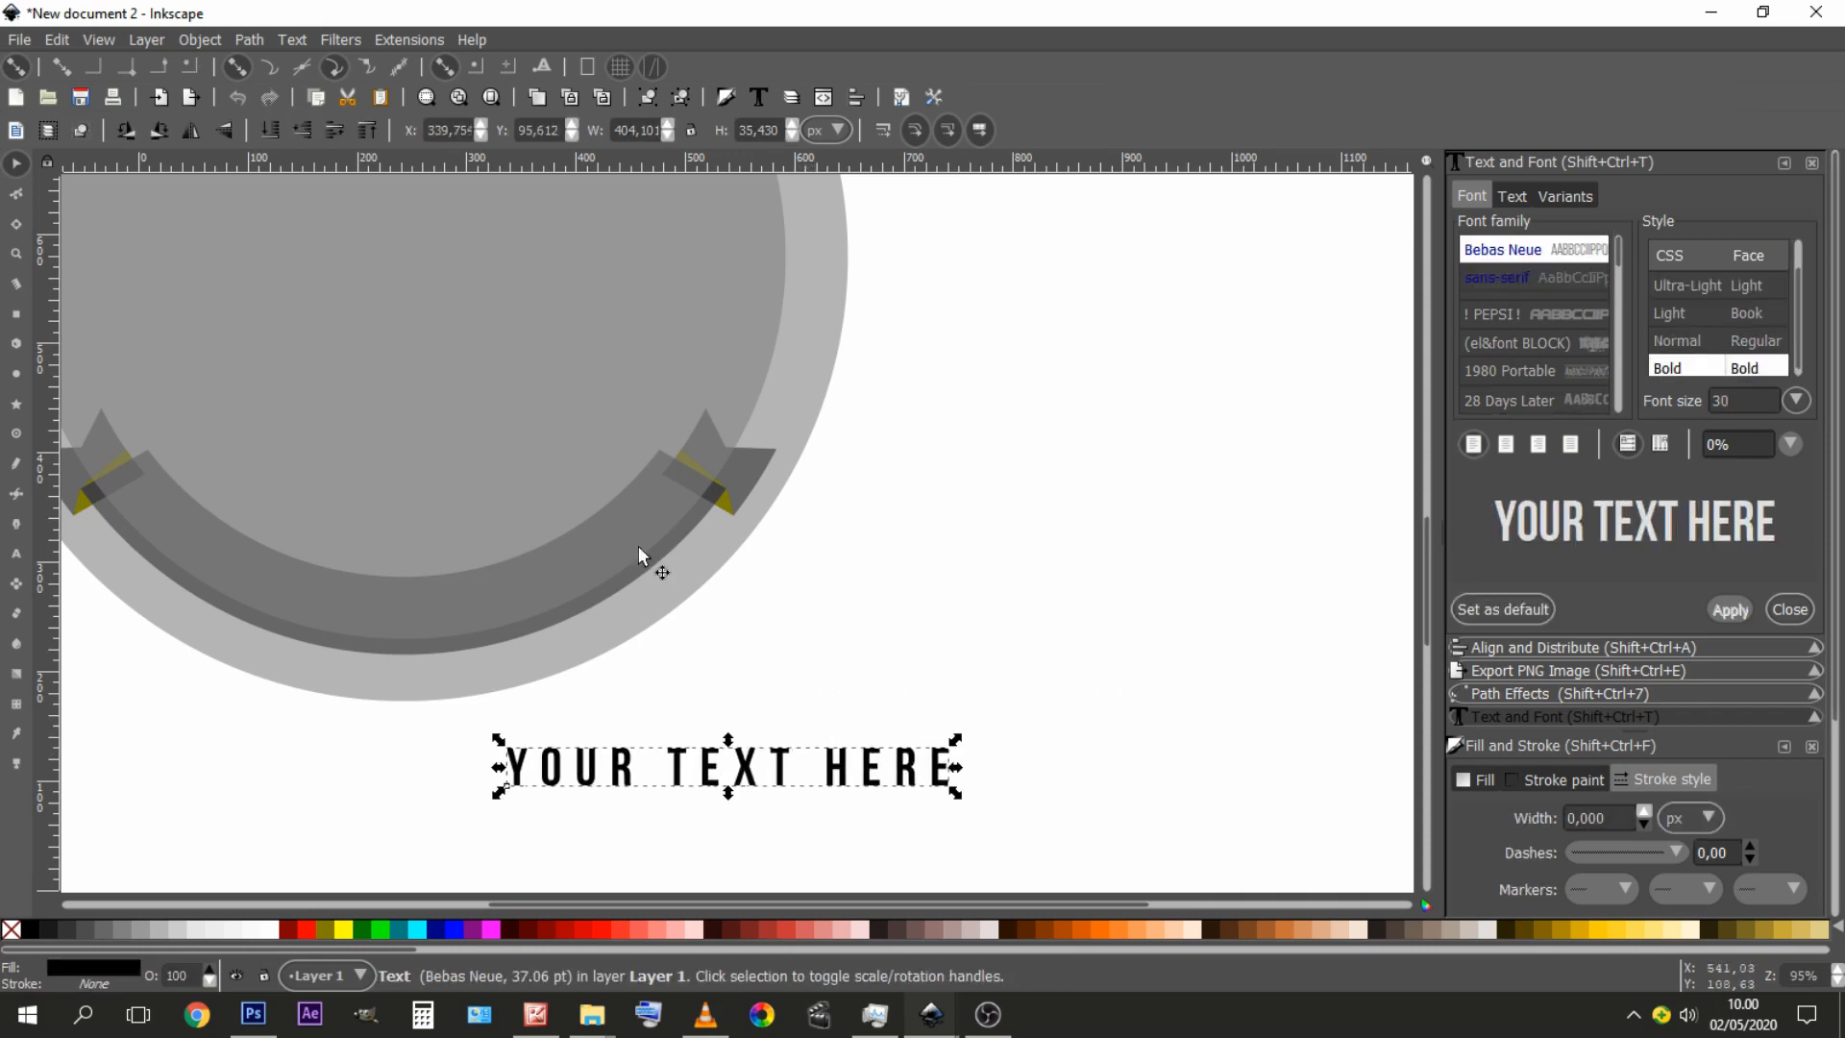
shift+click(489, 396)
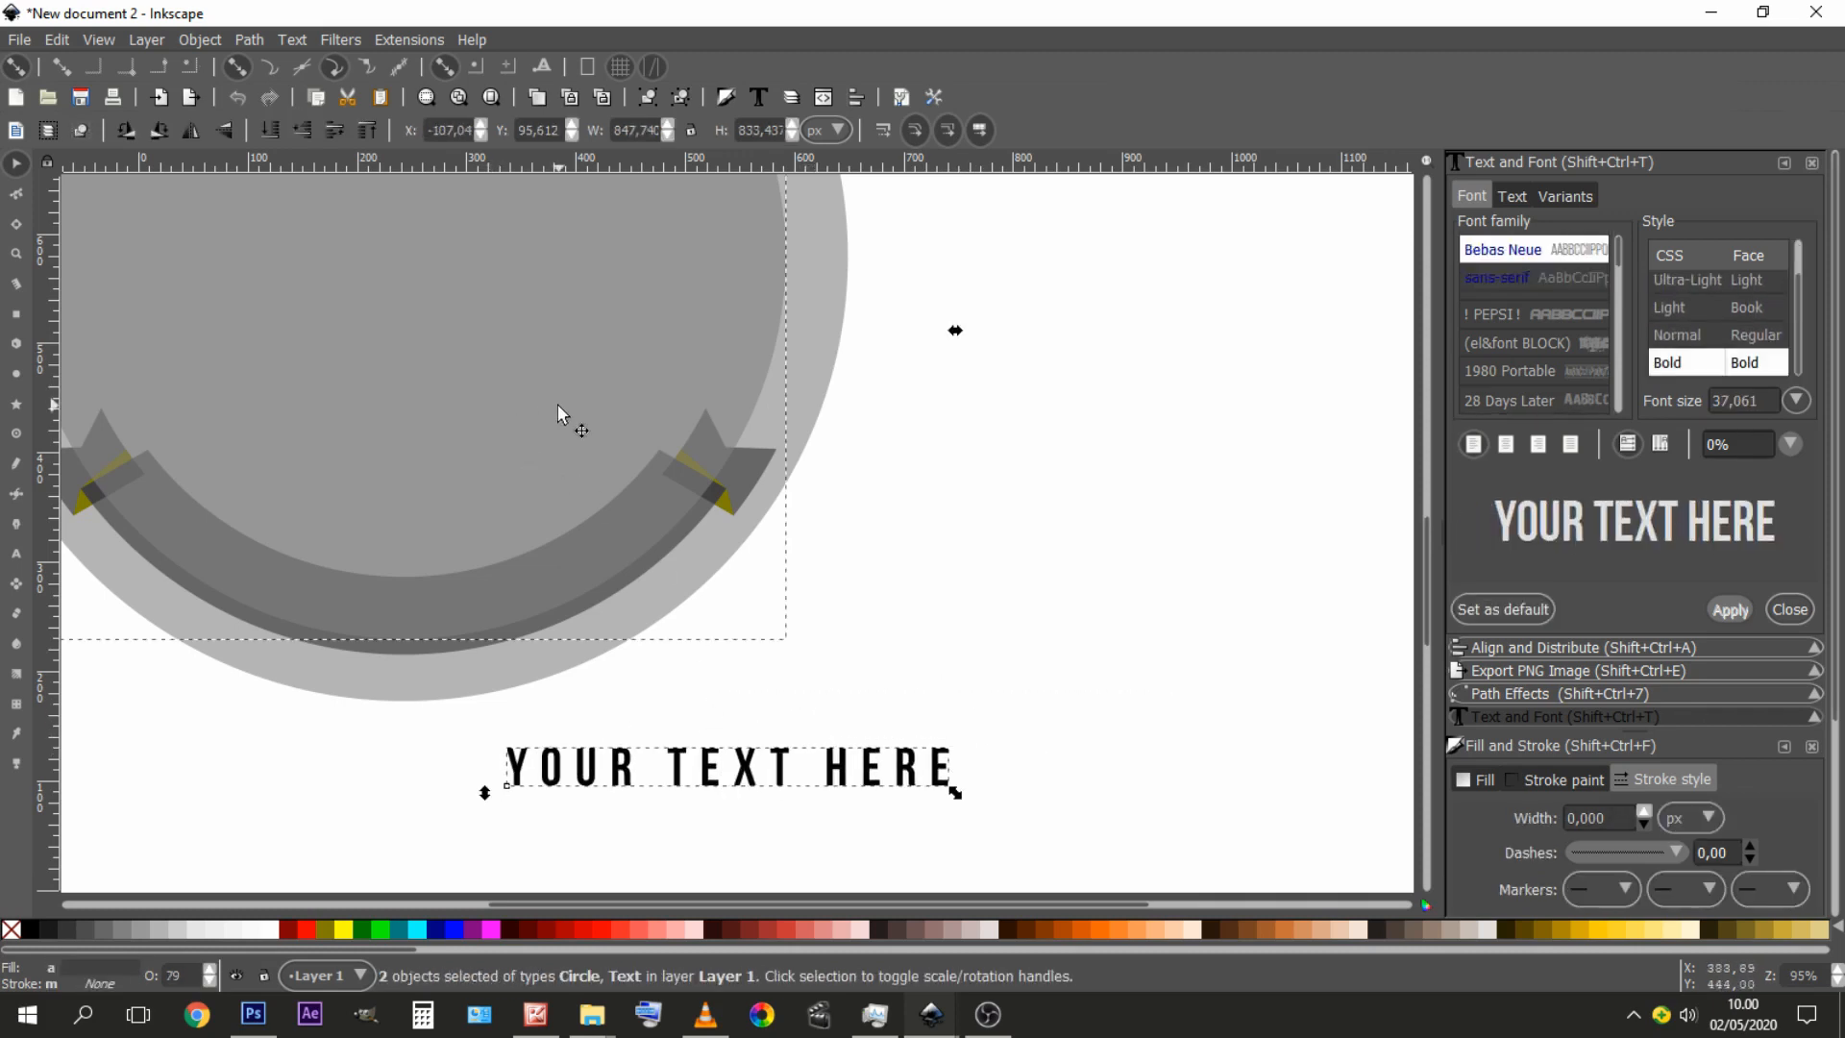
click(291, 43)
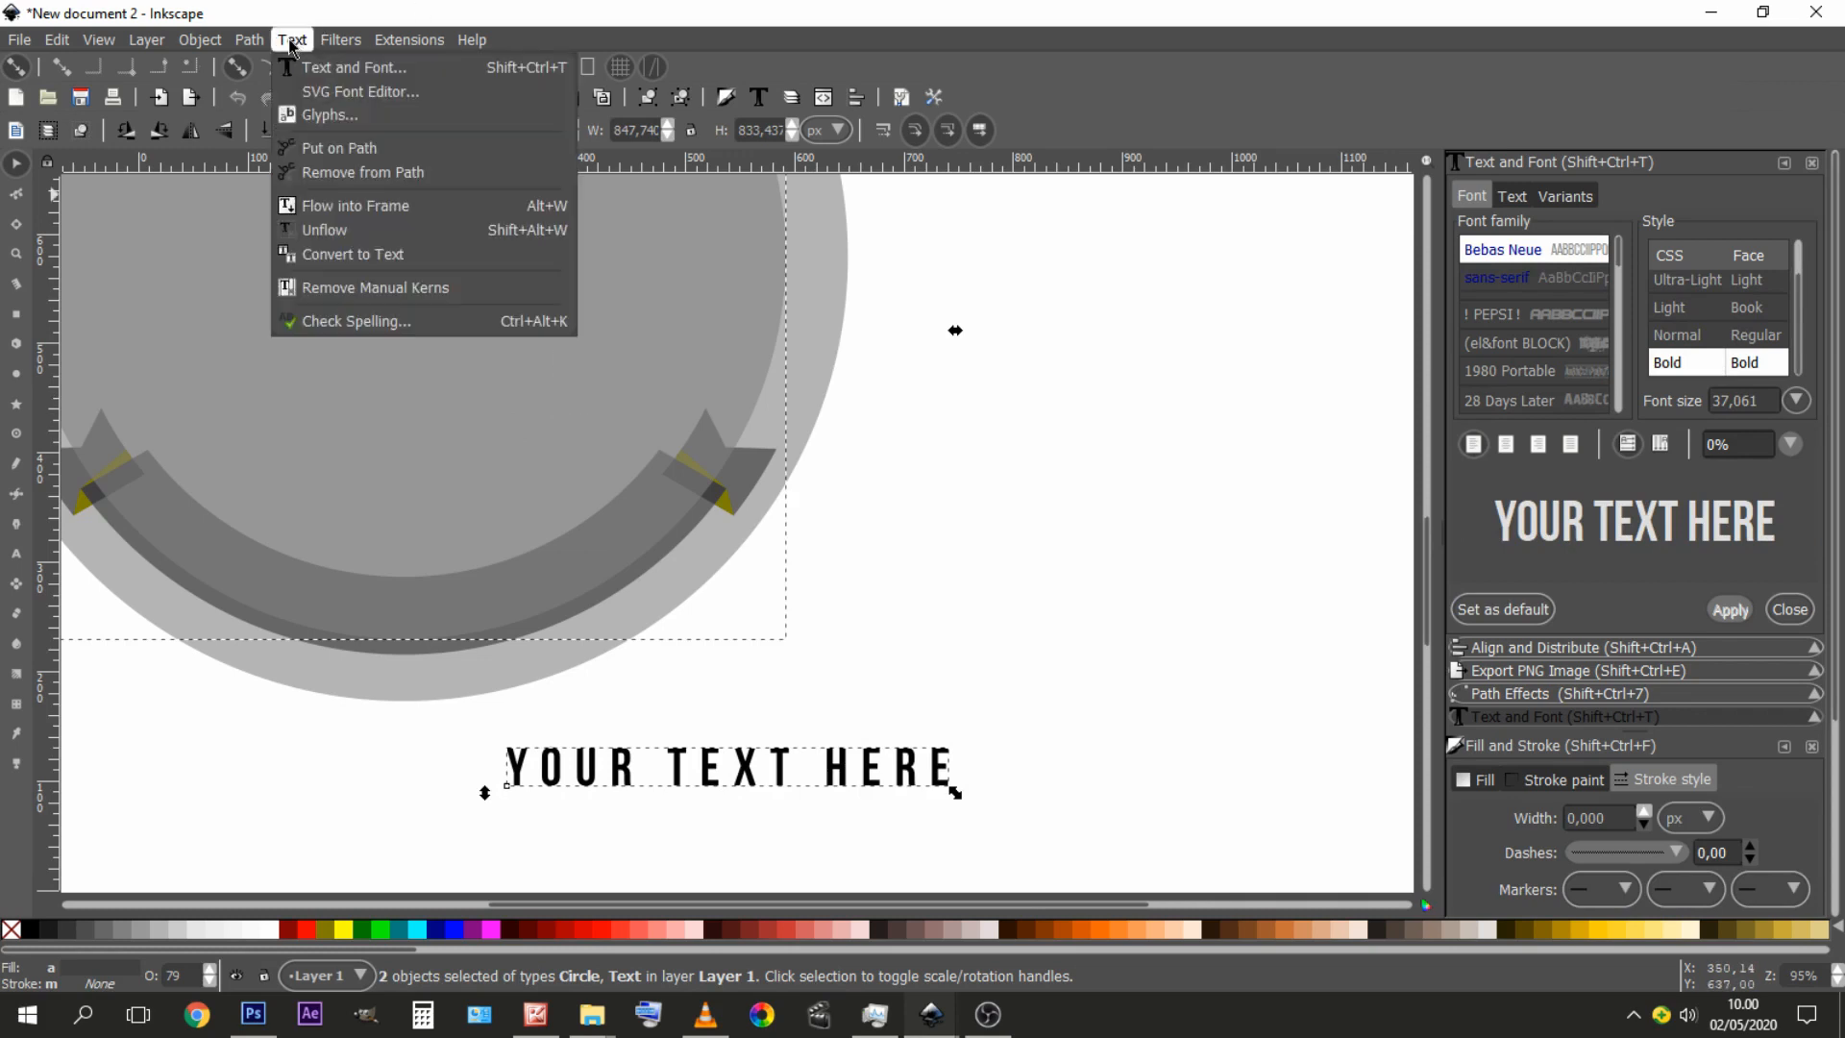
click(346, 151)
drag(634, 475, 789, 585)
drag(897, 515, 758, 618)
click(1002, 367)
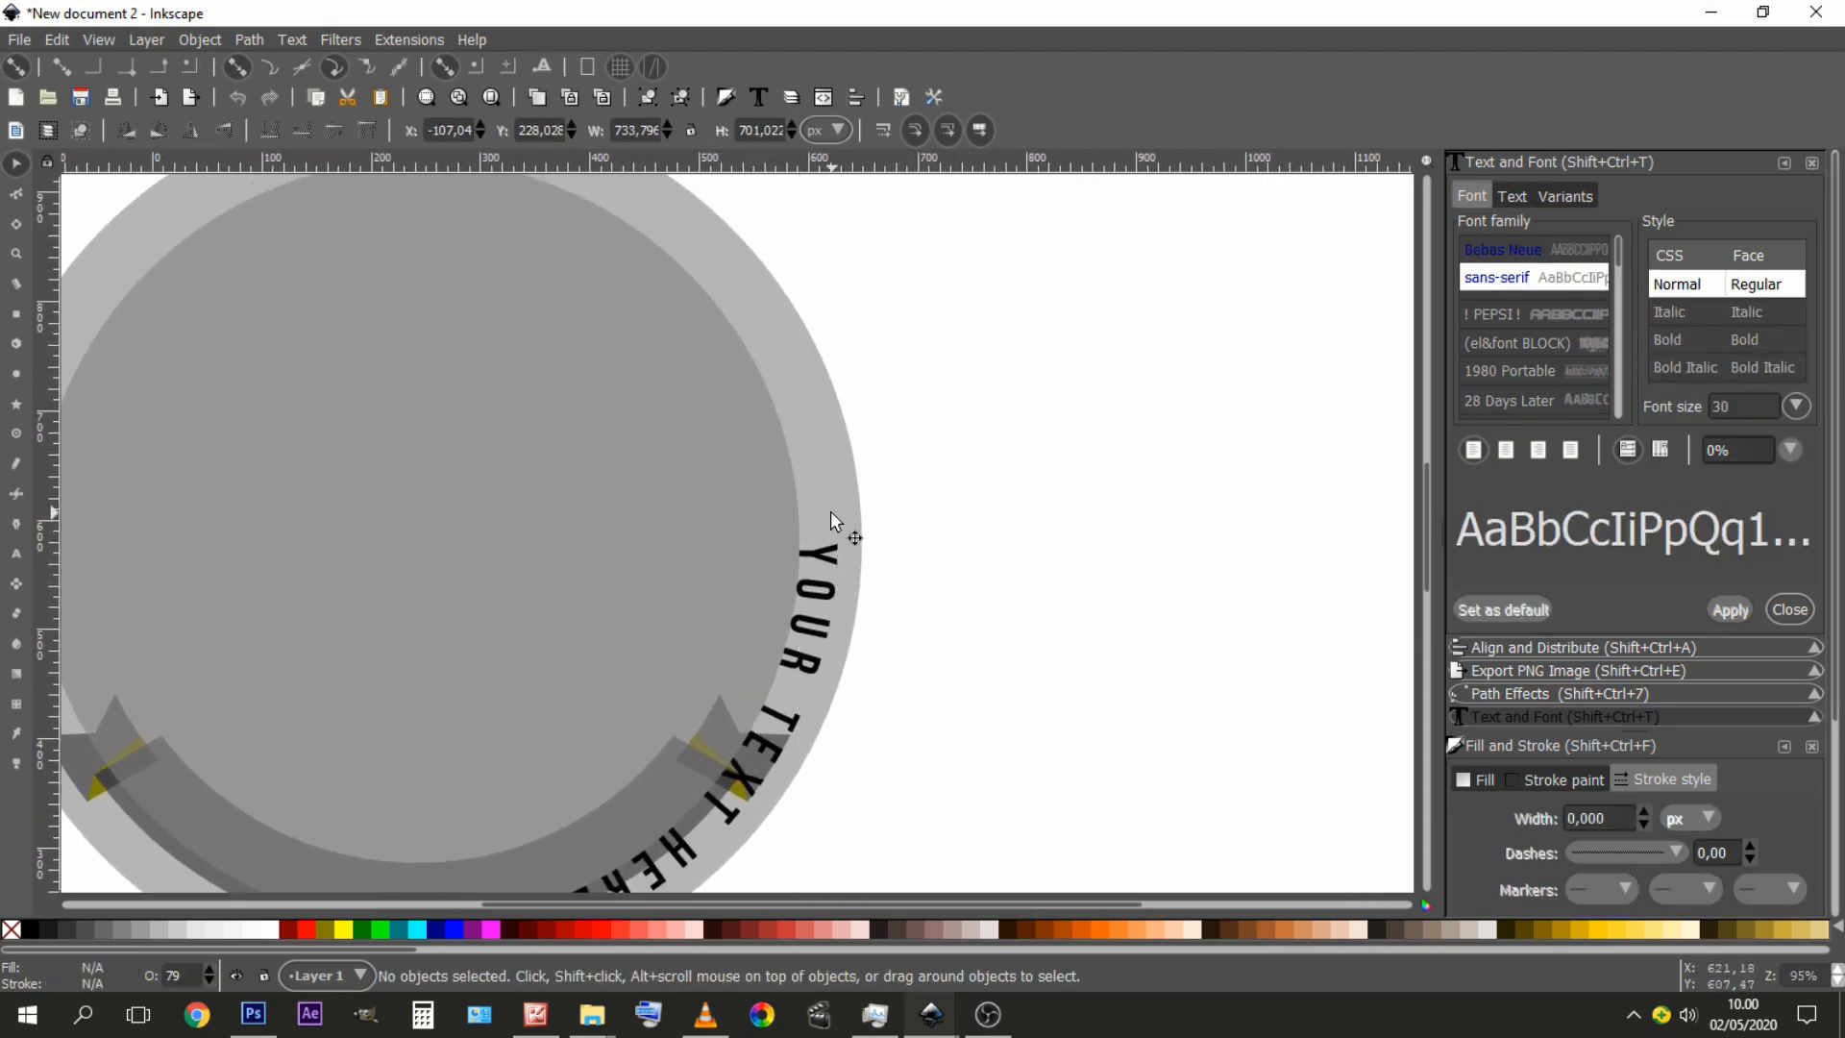
- Rotate the inner circle clockwise so that the curved text sits at the bottom of the badge, over the ribbon
key(minus)
click(650, 515)
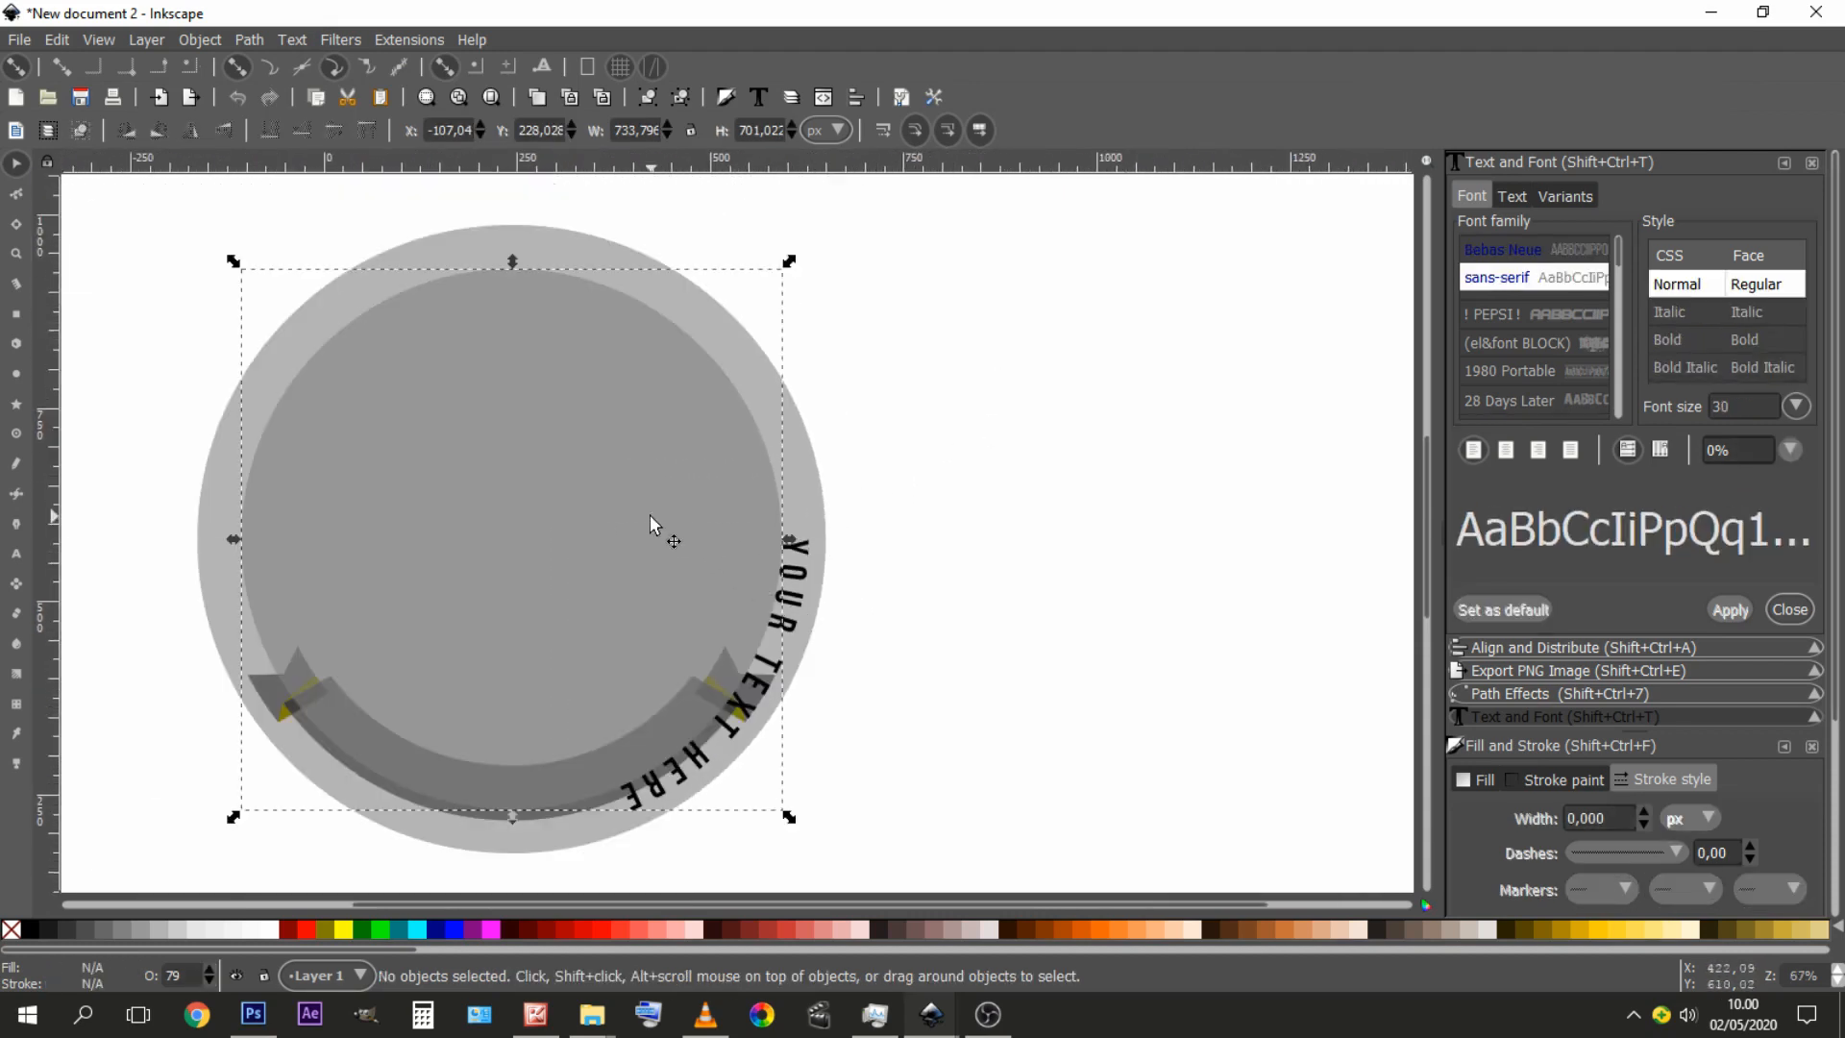
click(626, 431)
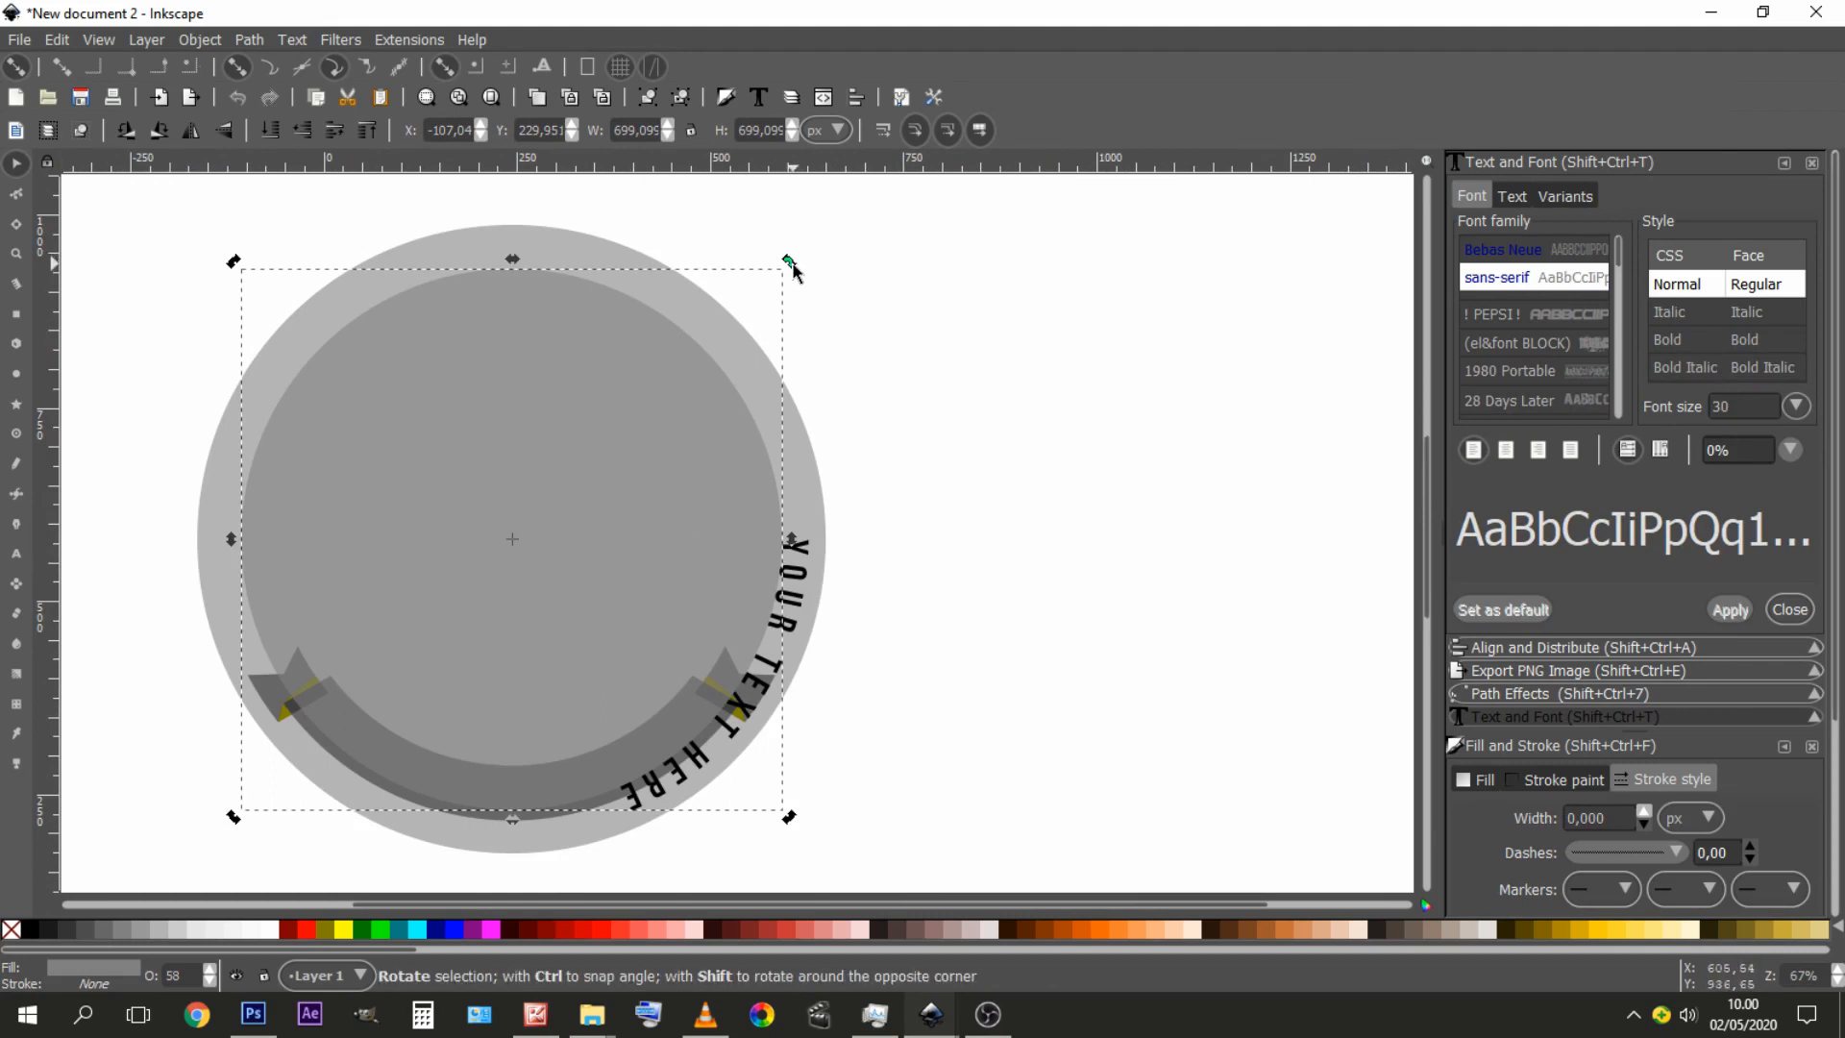
drag(790, 265, 772, 582)
click(938, 539)
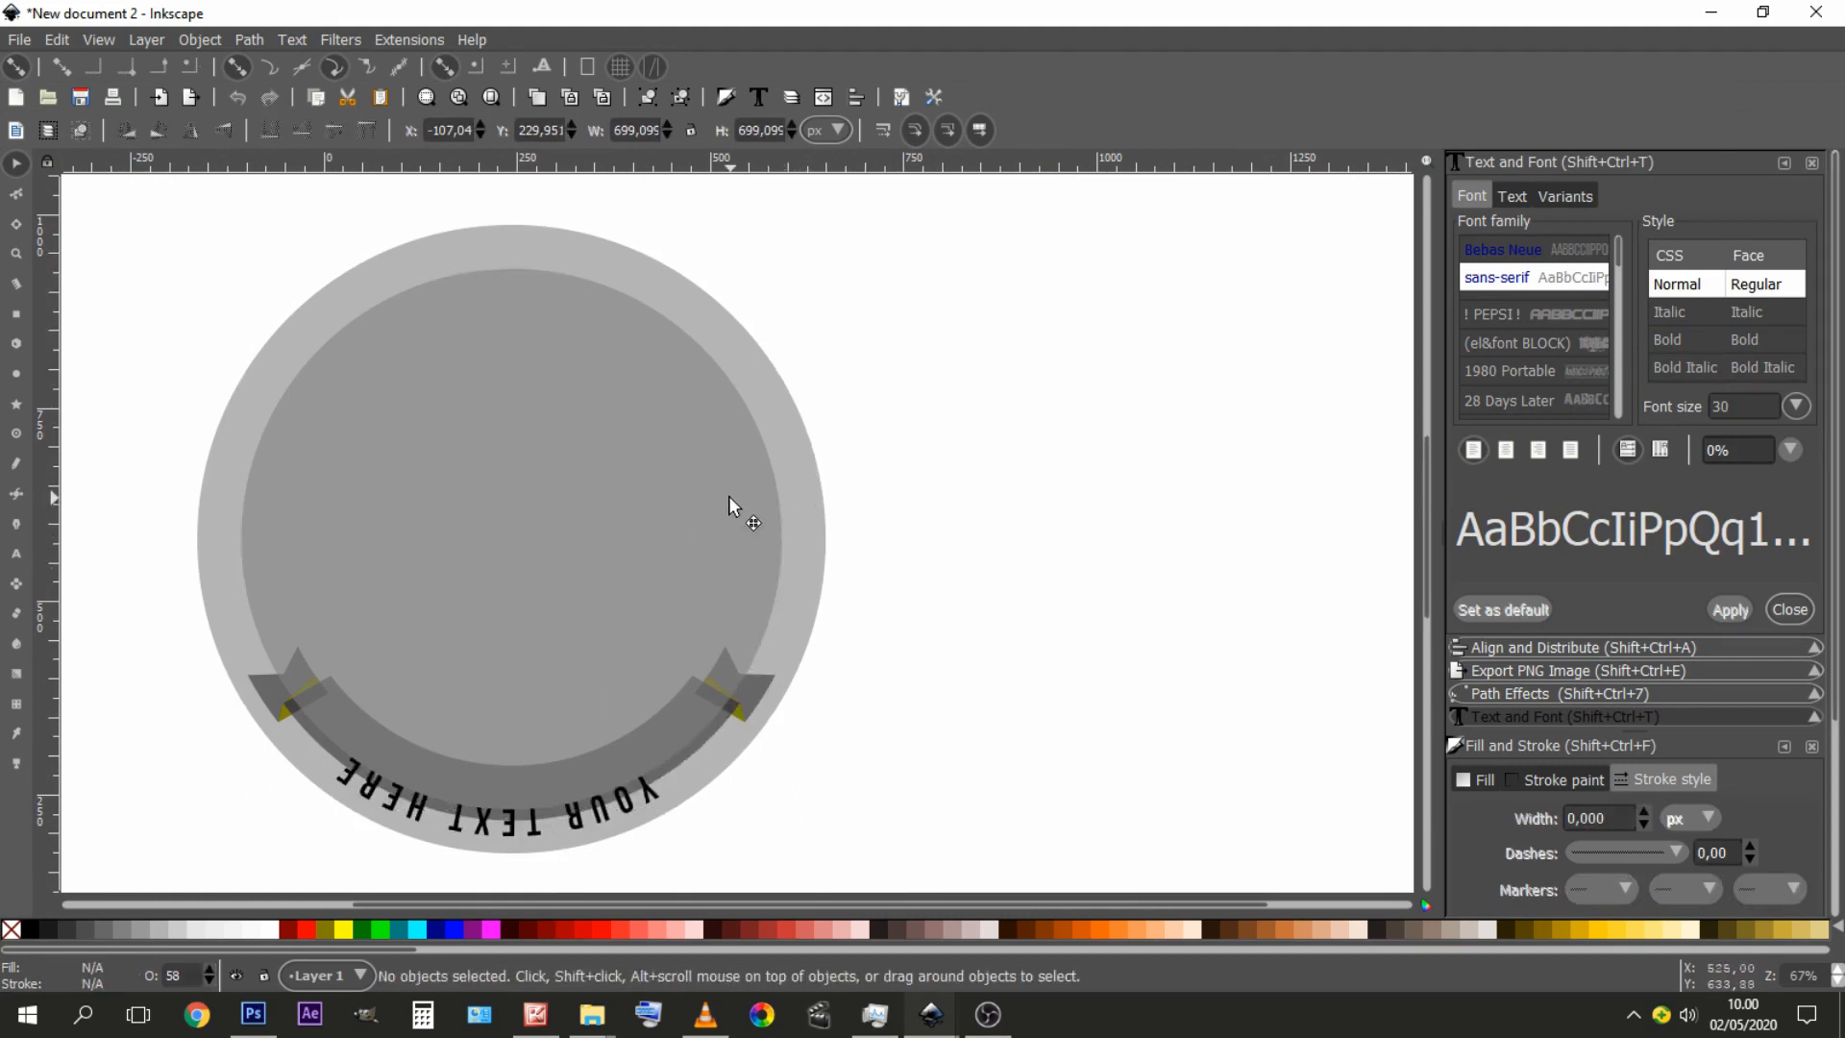
click(737, 554)
click(1041, 538)
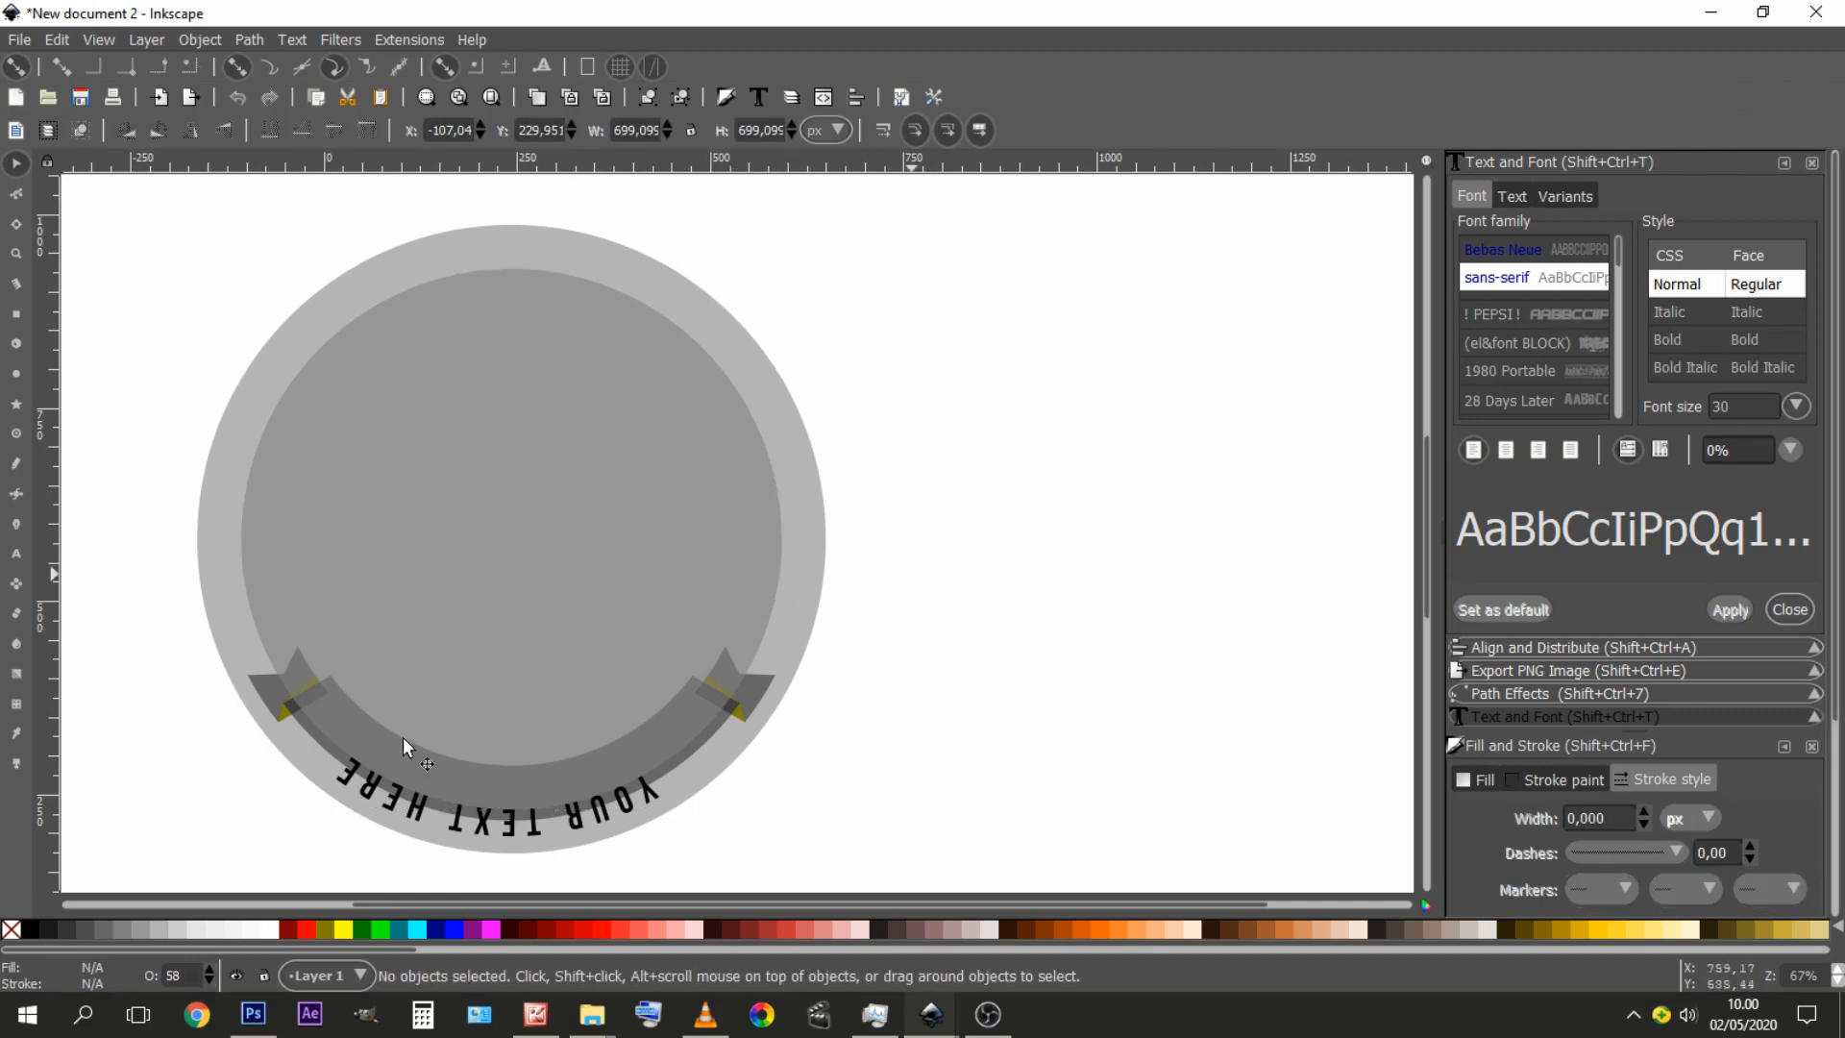
- Flip the inner circle horizontally so that the curved text reads upright inside the ribbon
click(486, 815)
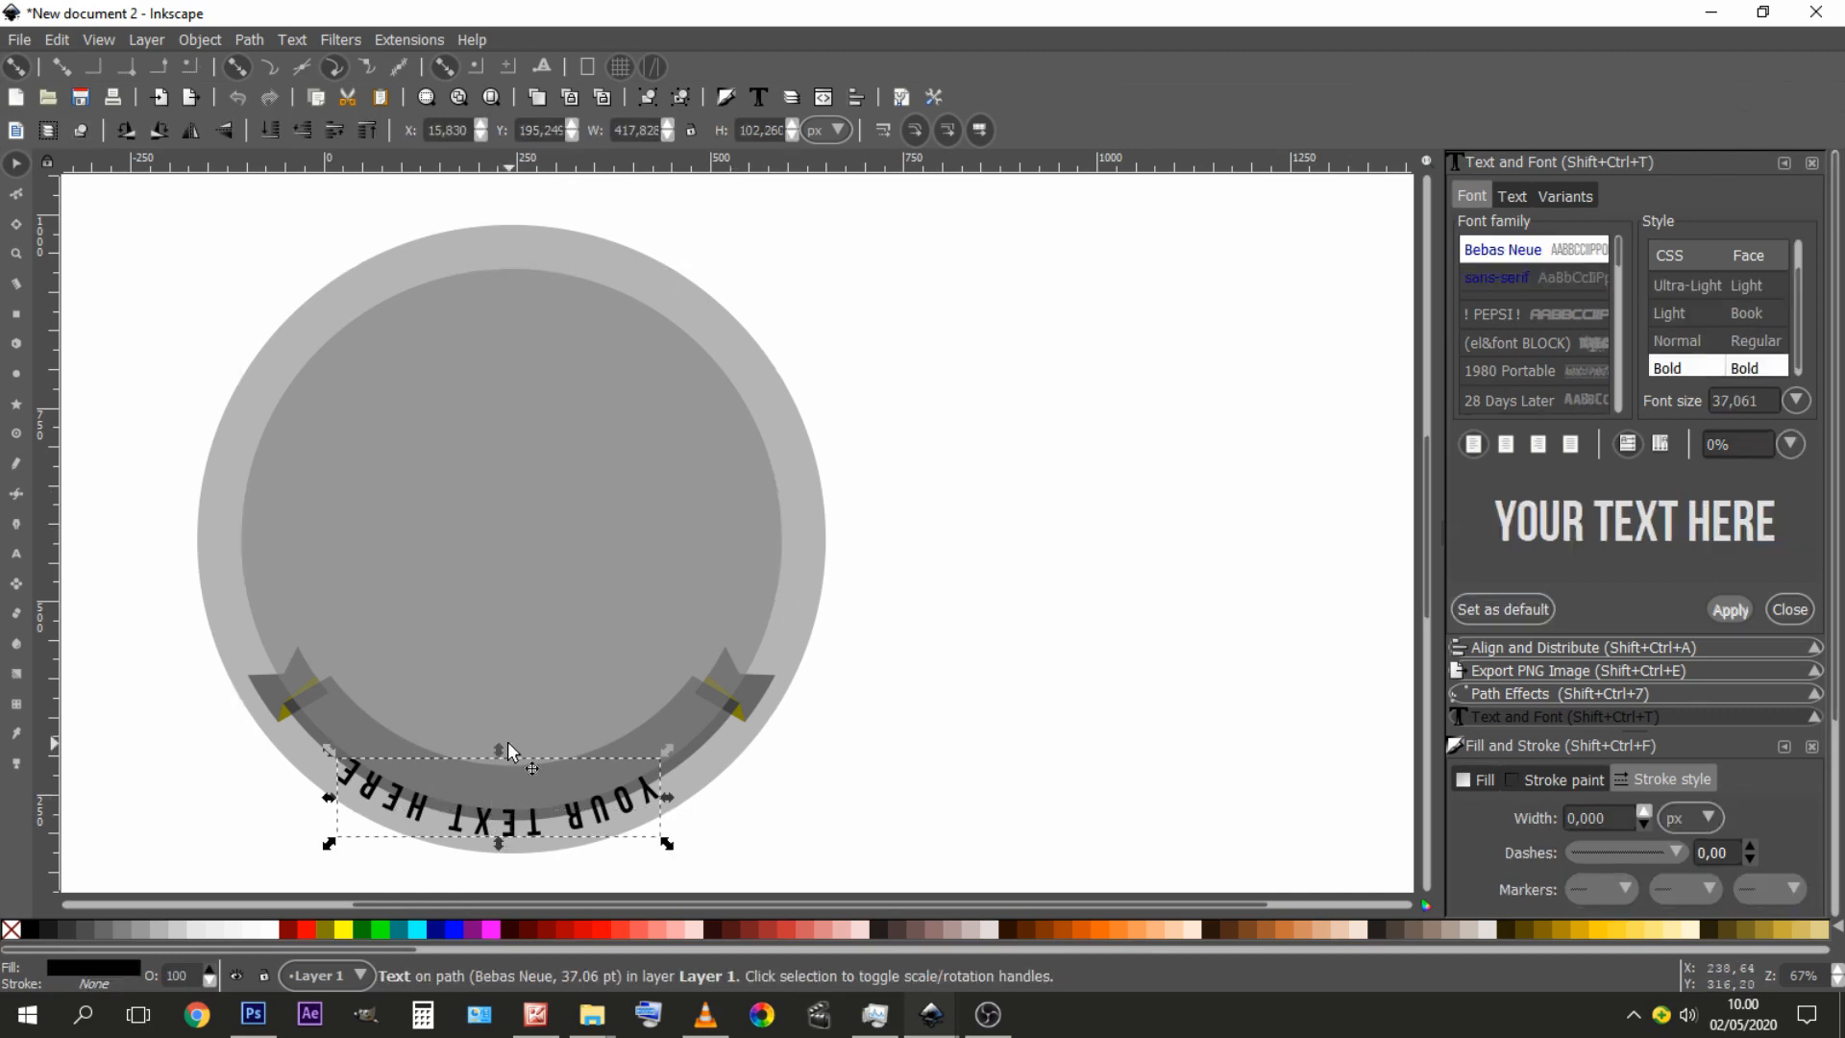
click(590, 507)
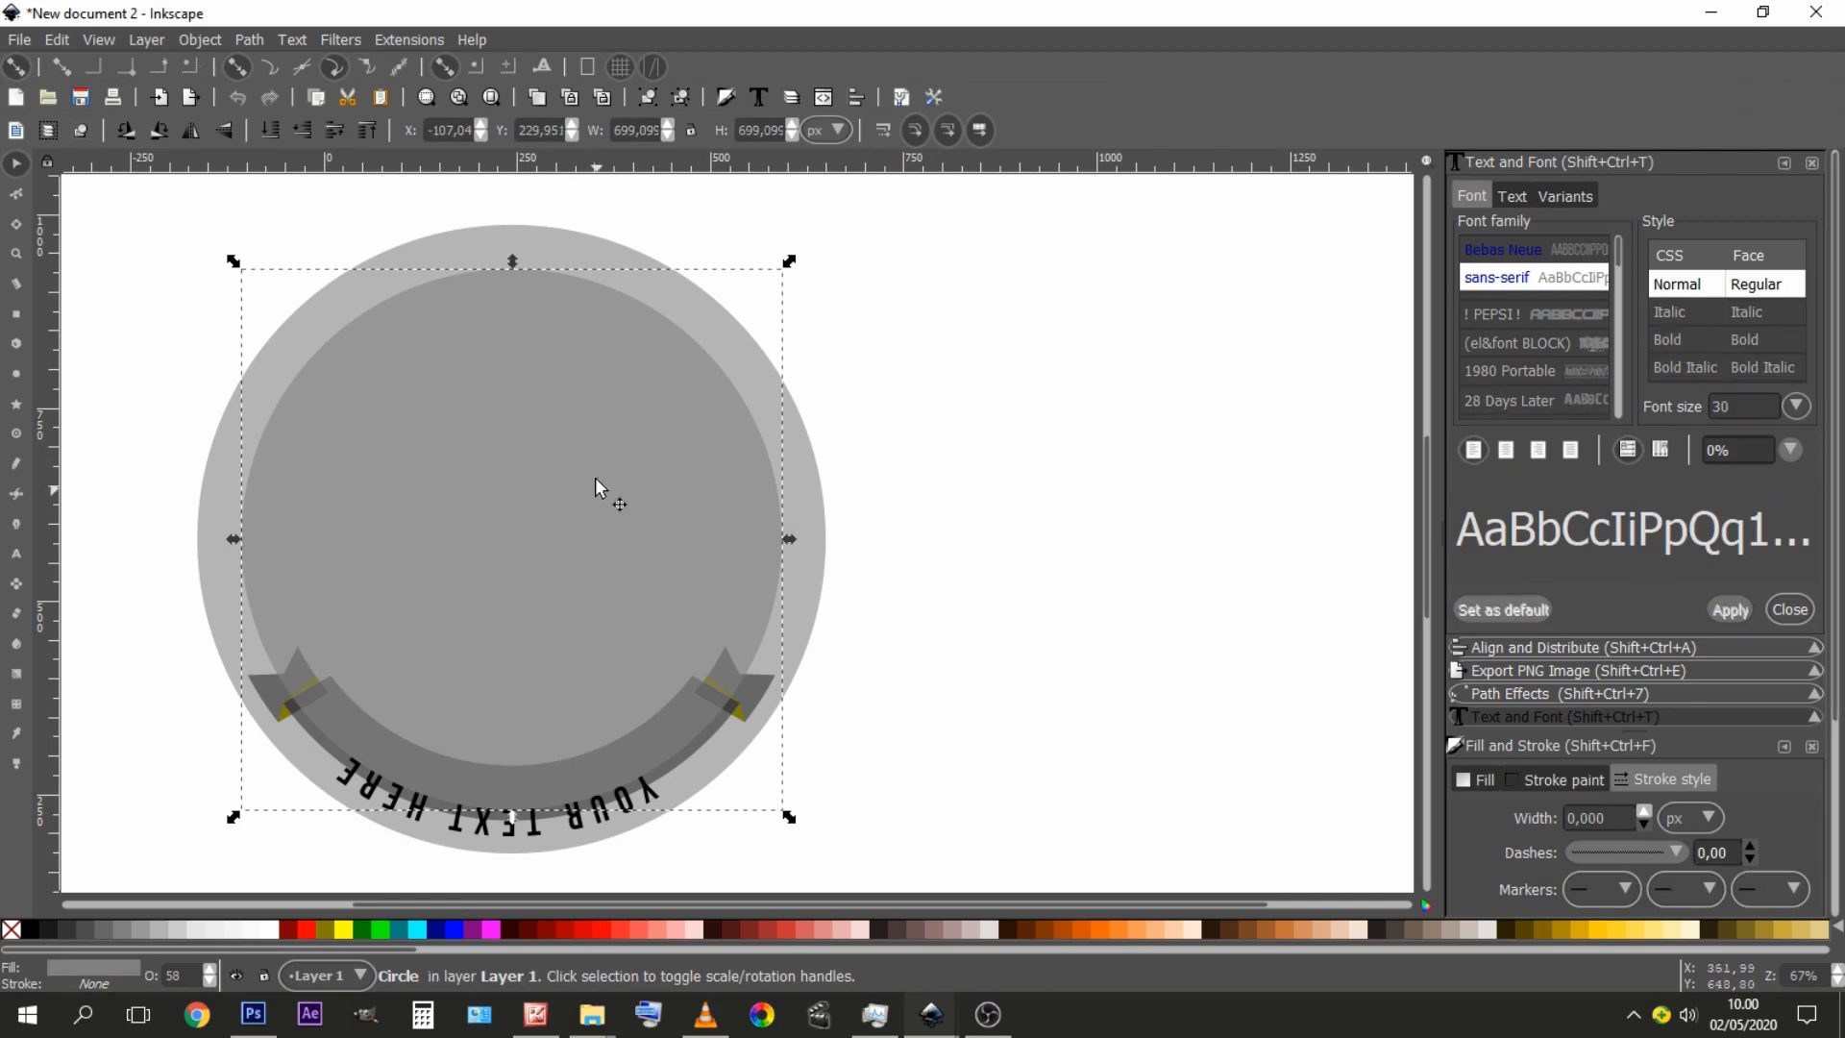
click(192, 132)
click(192, 132)
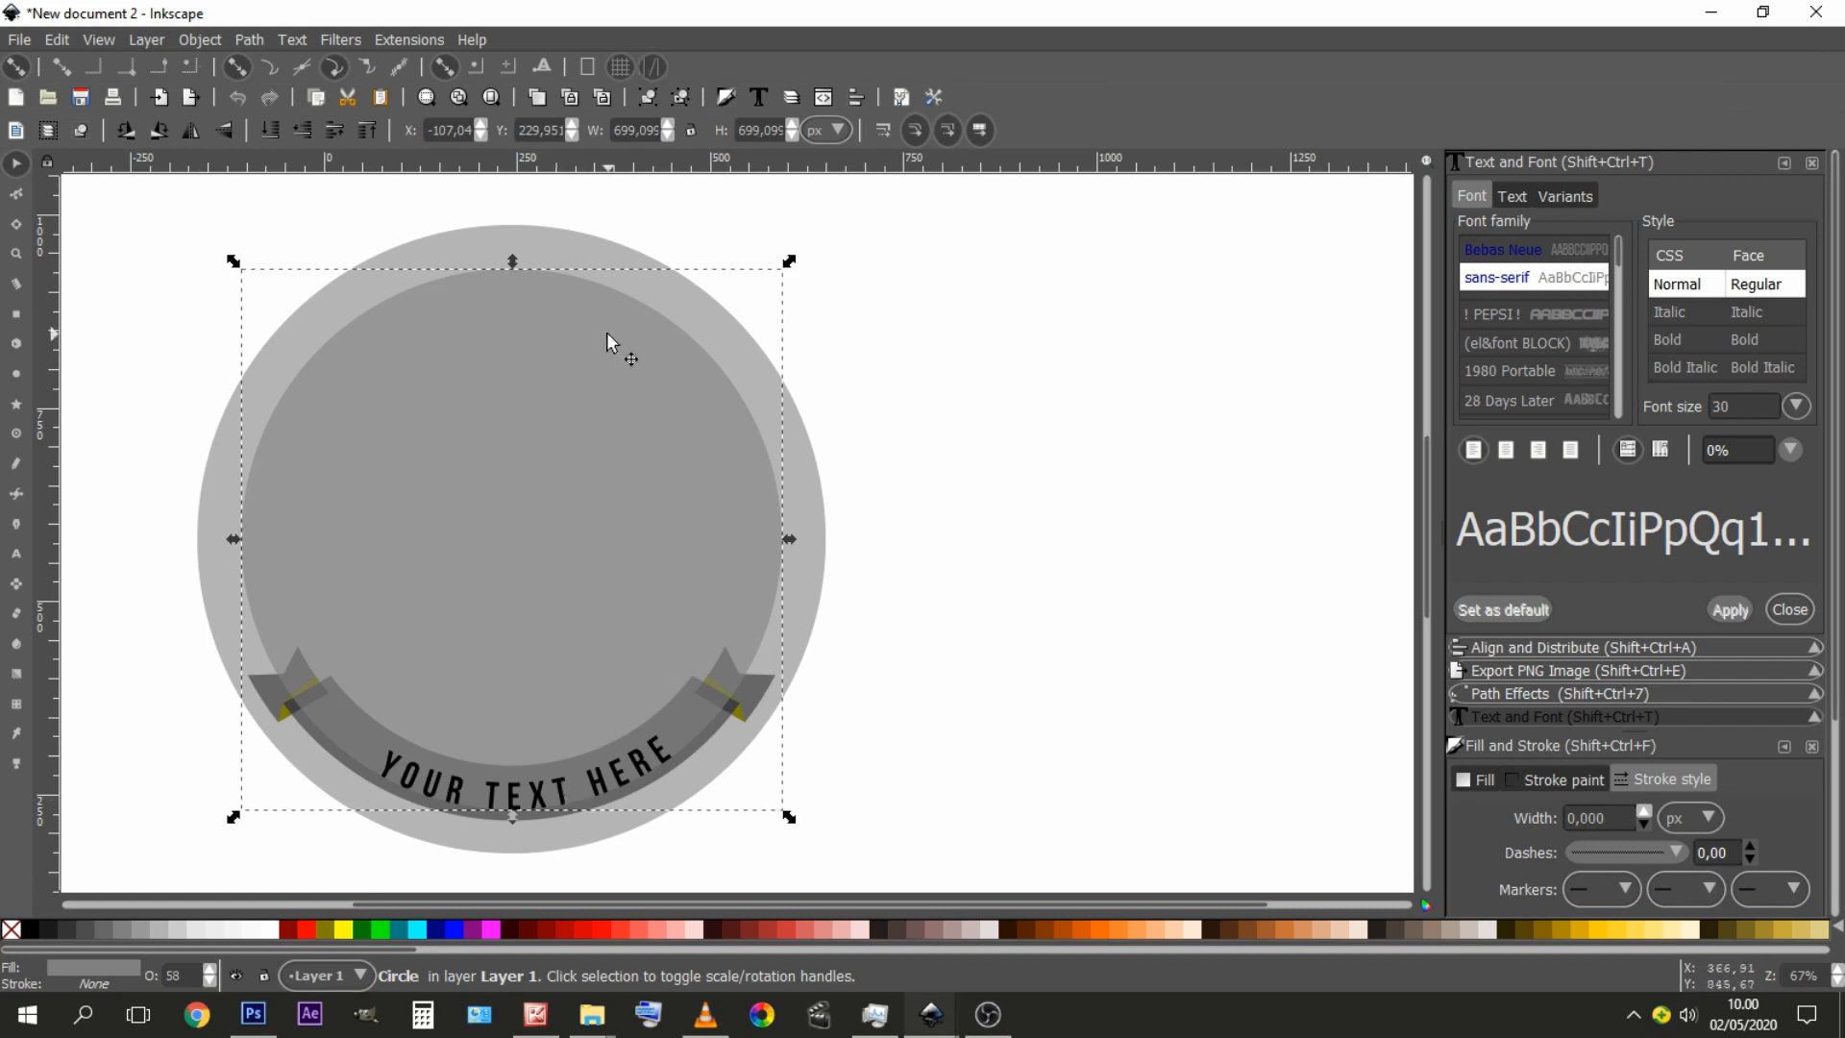
click(1049, 378)
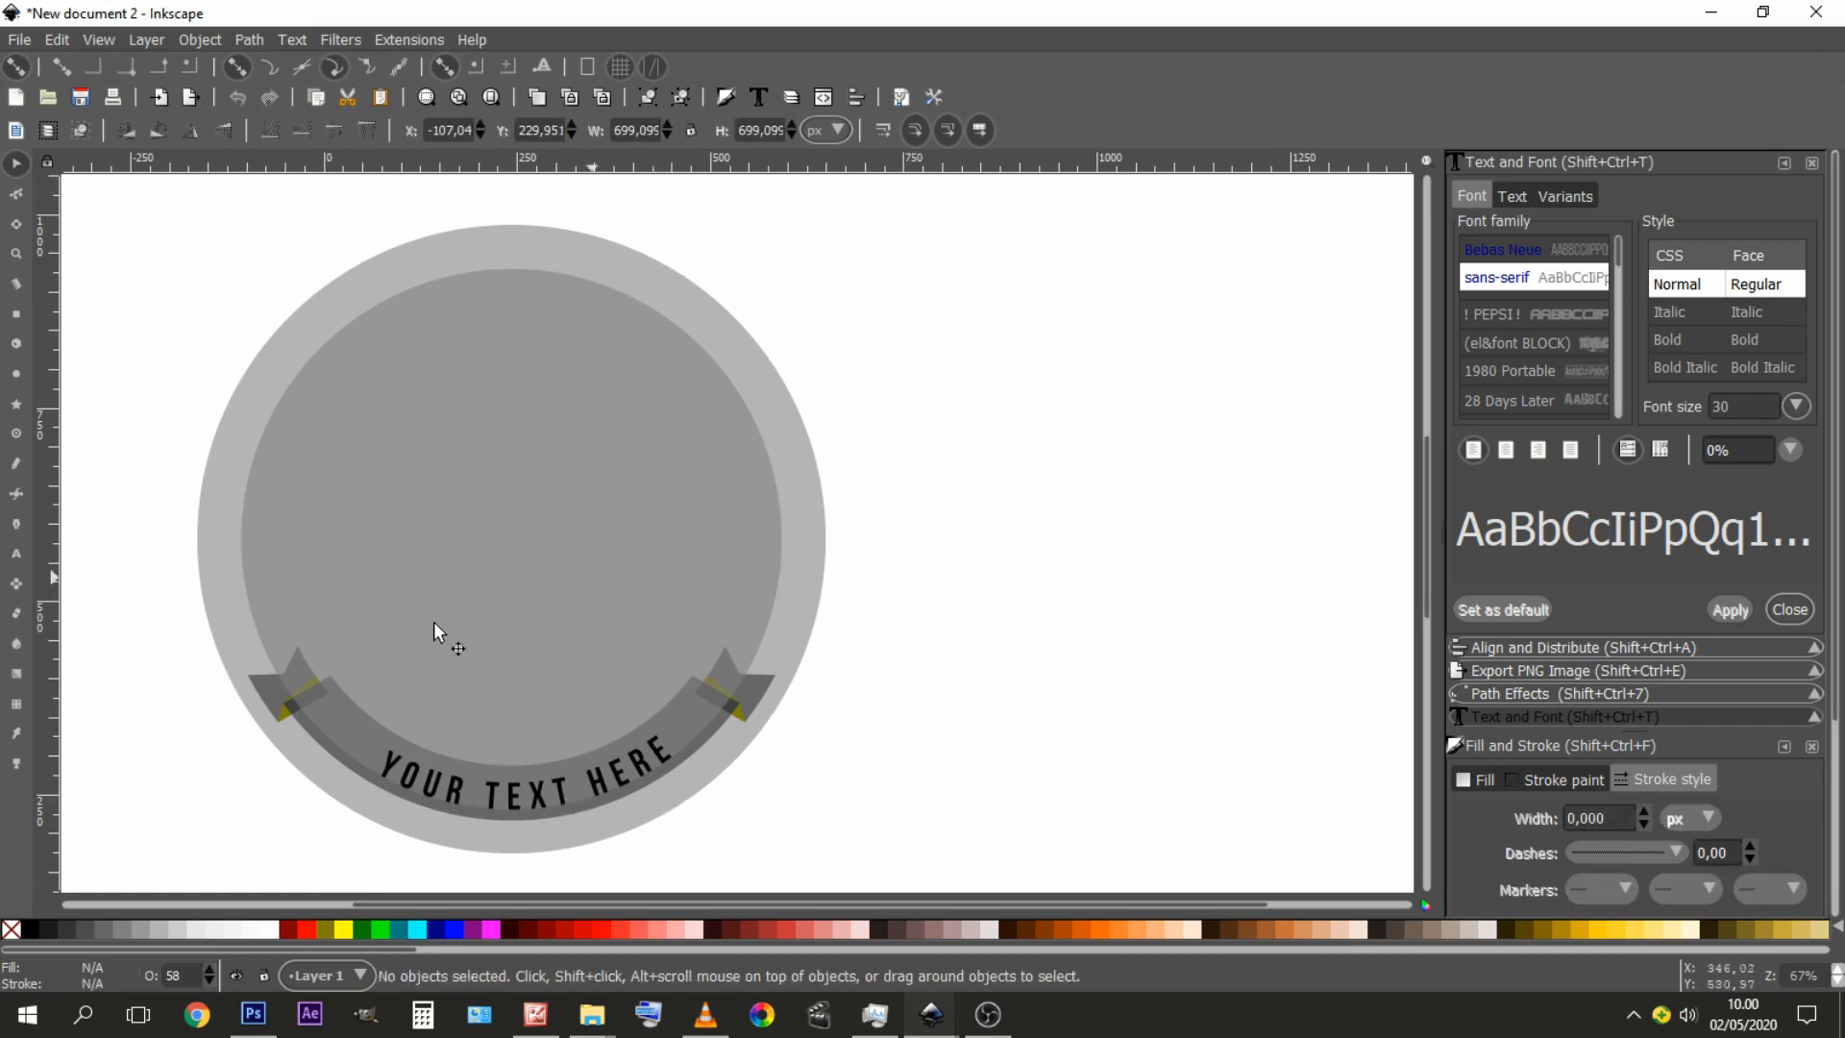
- Try to rotate the curved text on its own, without its circle
click(436, 621)
click(534, 789)
click(540, 790)
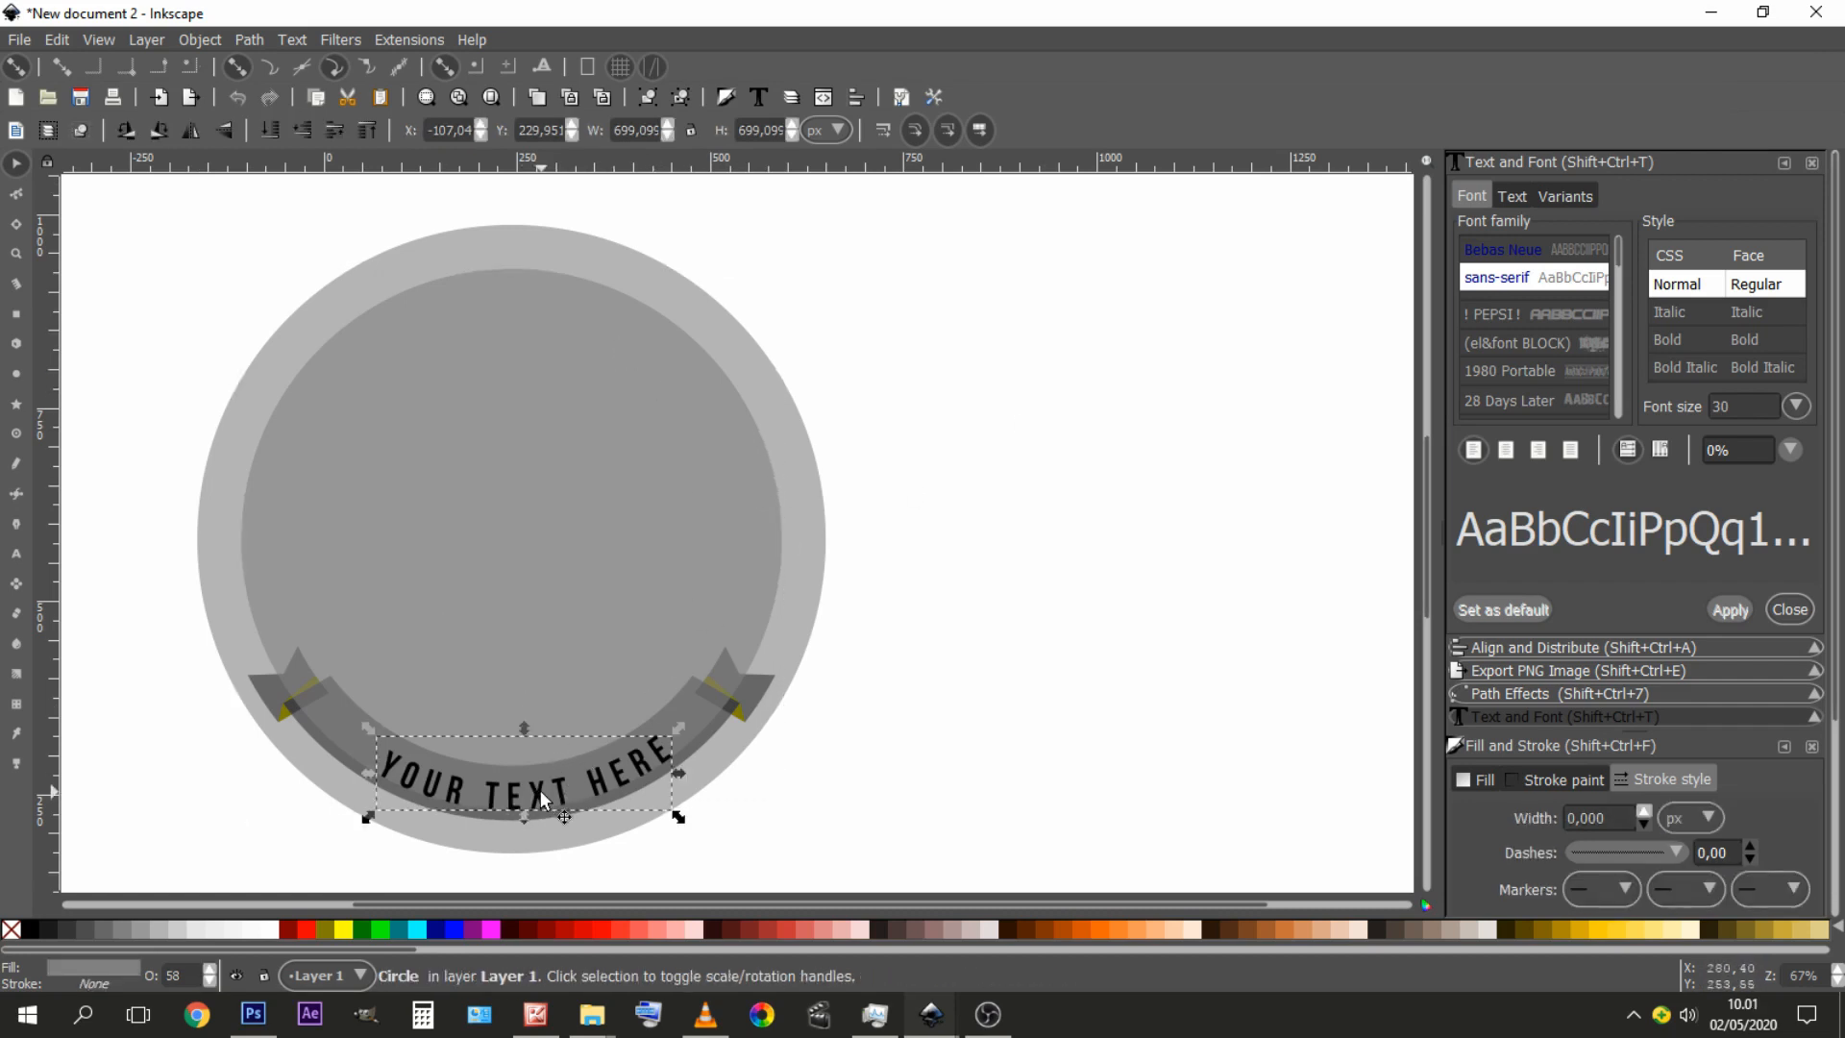
click(651, 750)
drag(677, 734, 678, 740)
key(ctrl+z)
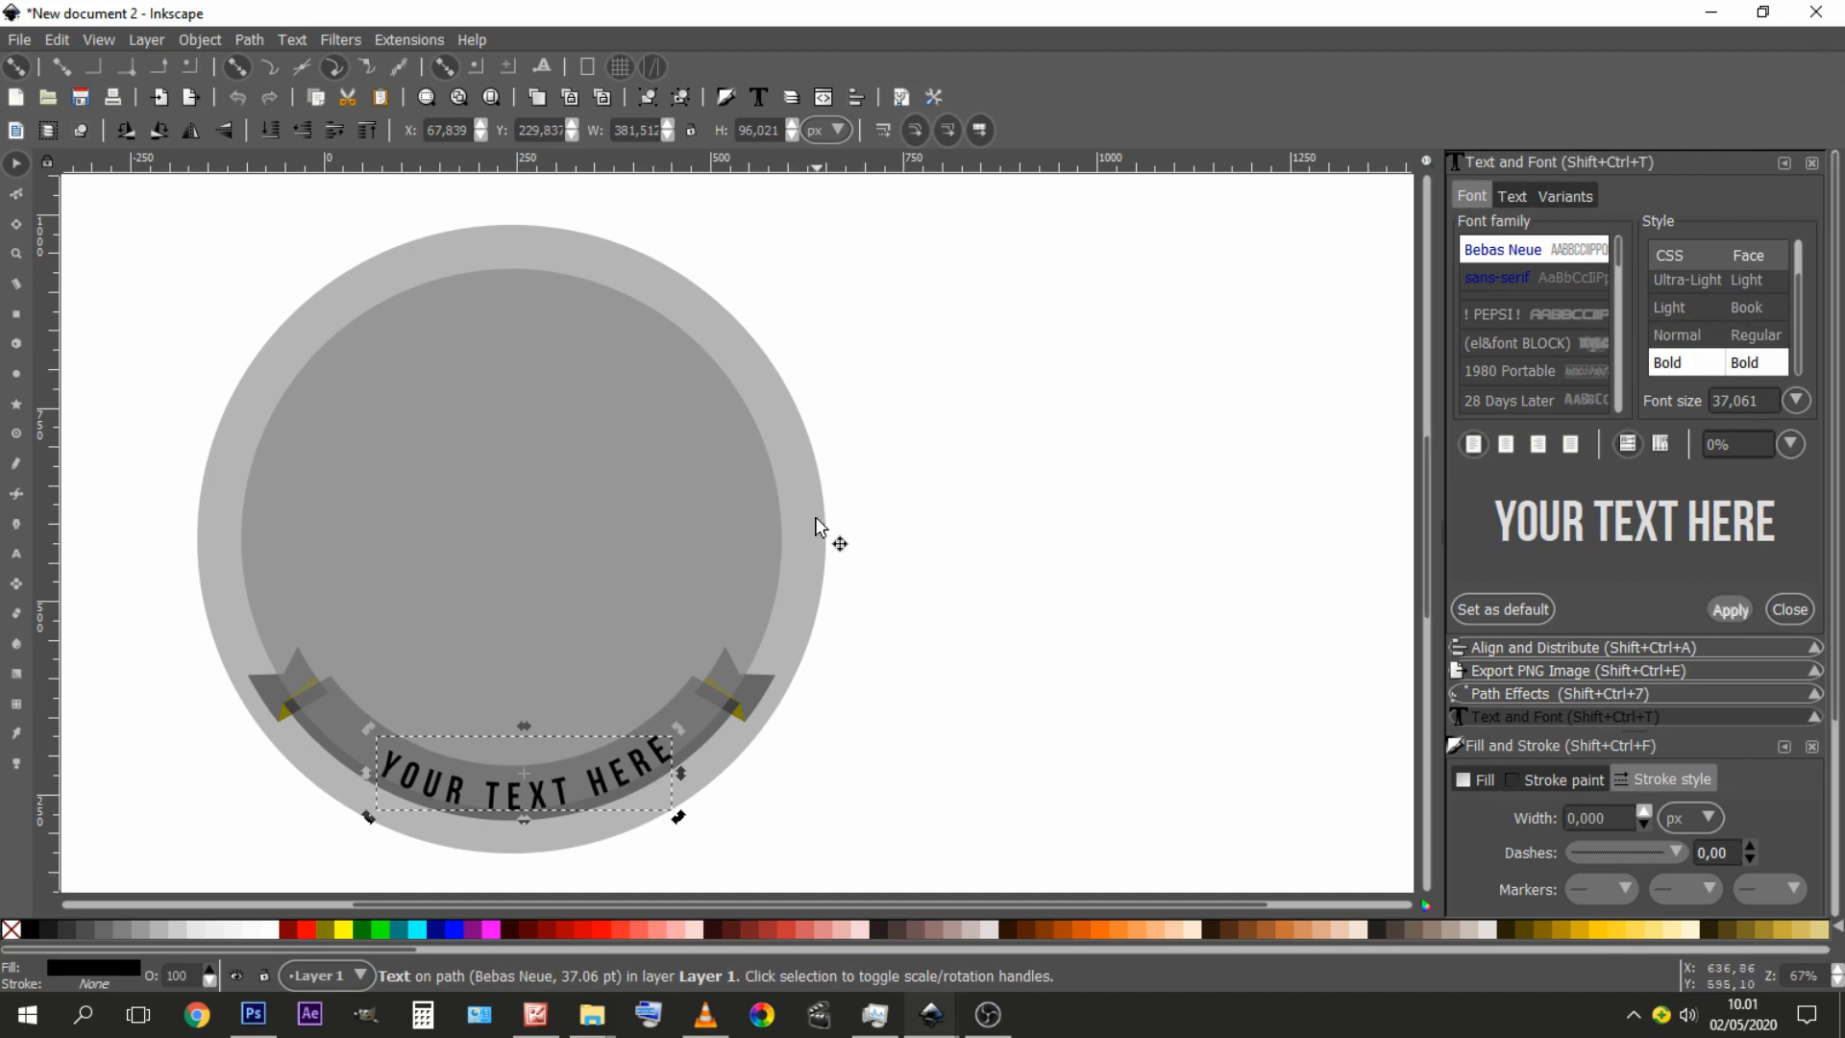
- Rotate the inner circle about -4.37° to centre the curved text on the ribbon
click(638, 494)
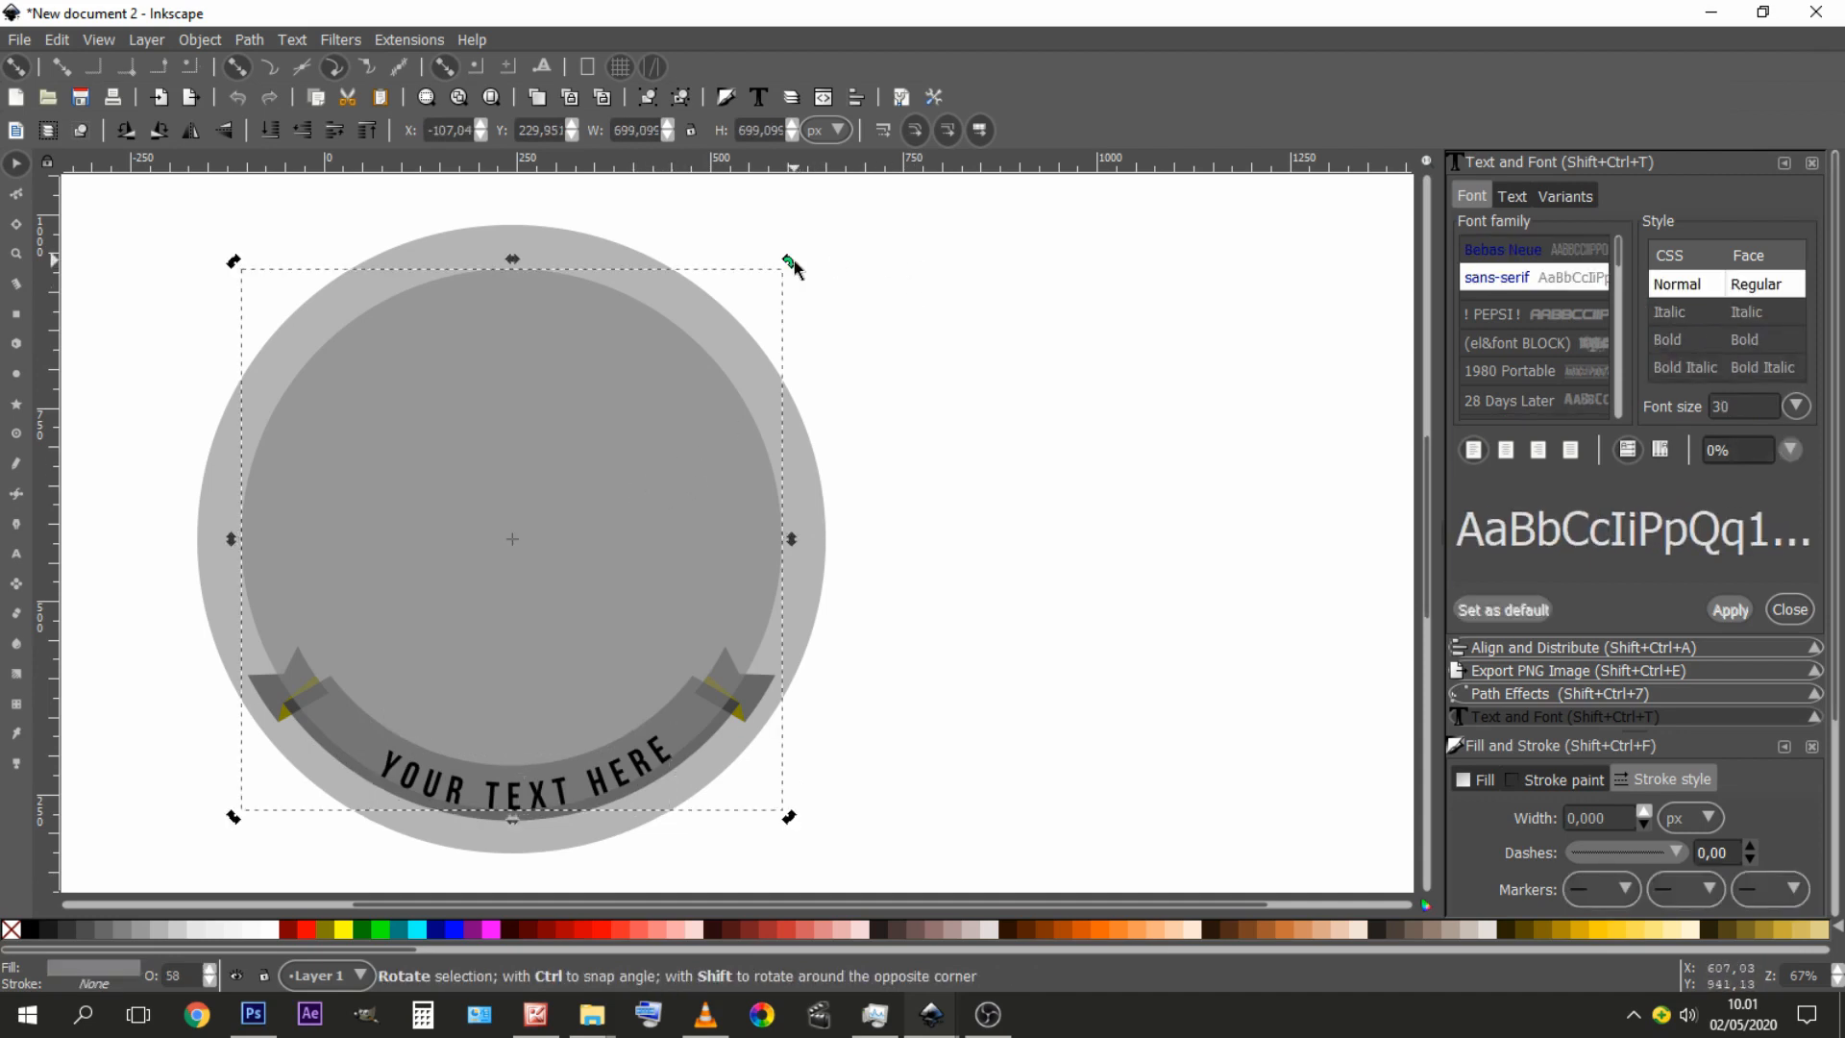
drag(793, 267, 807, 293)
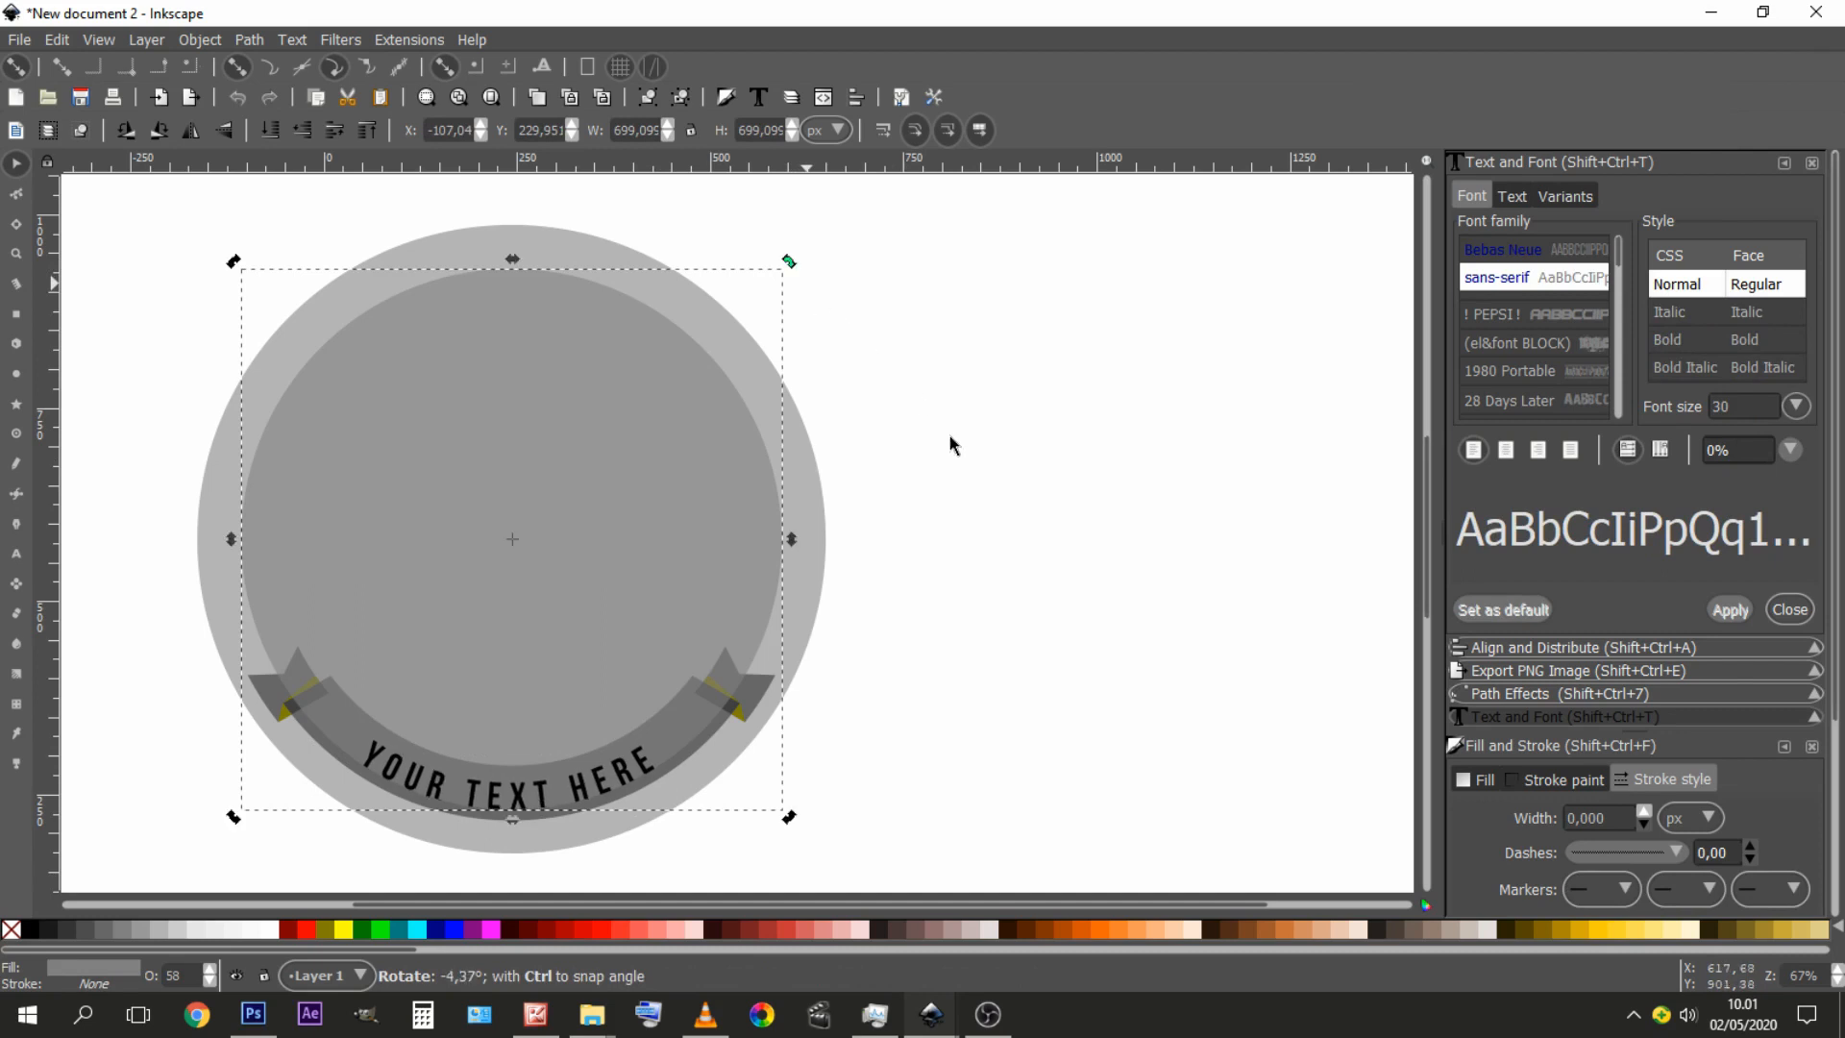
click(976, 499)
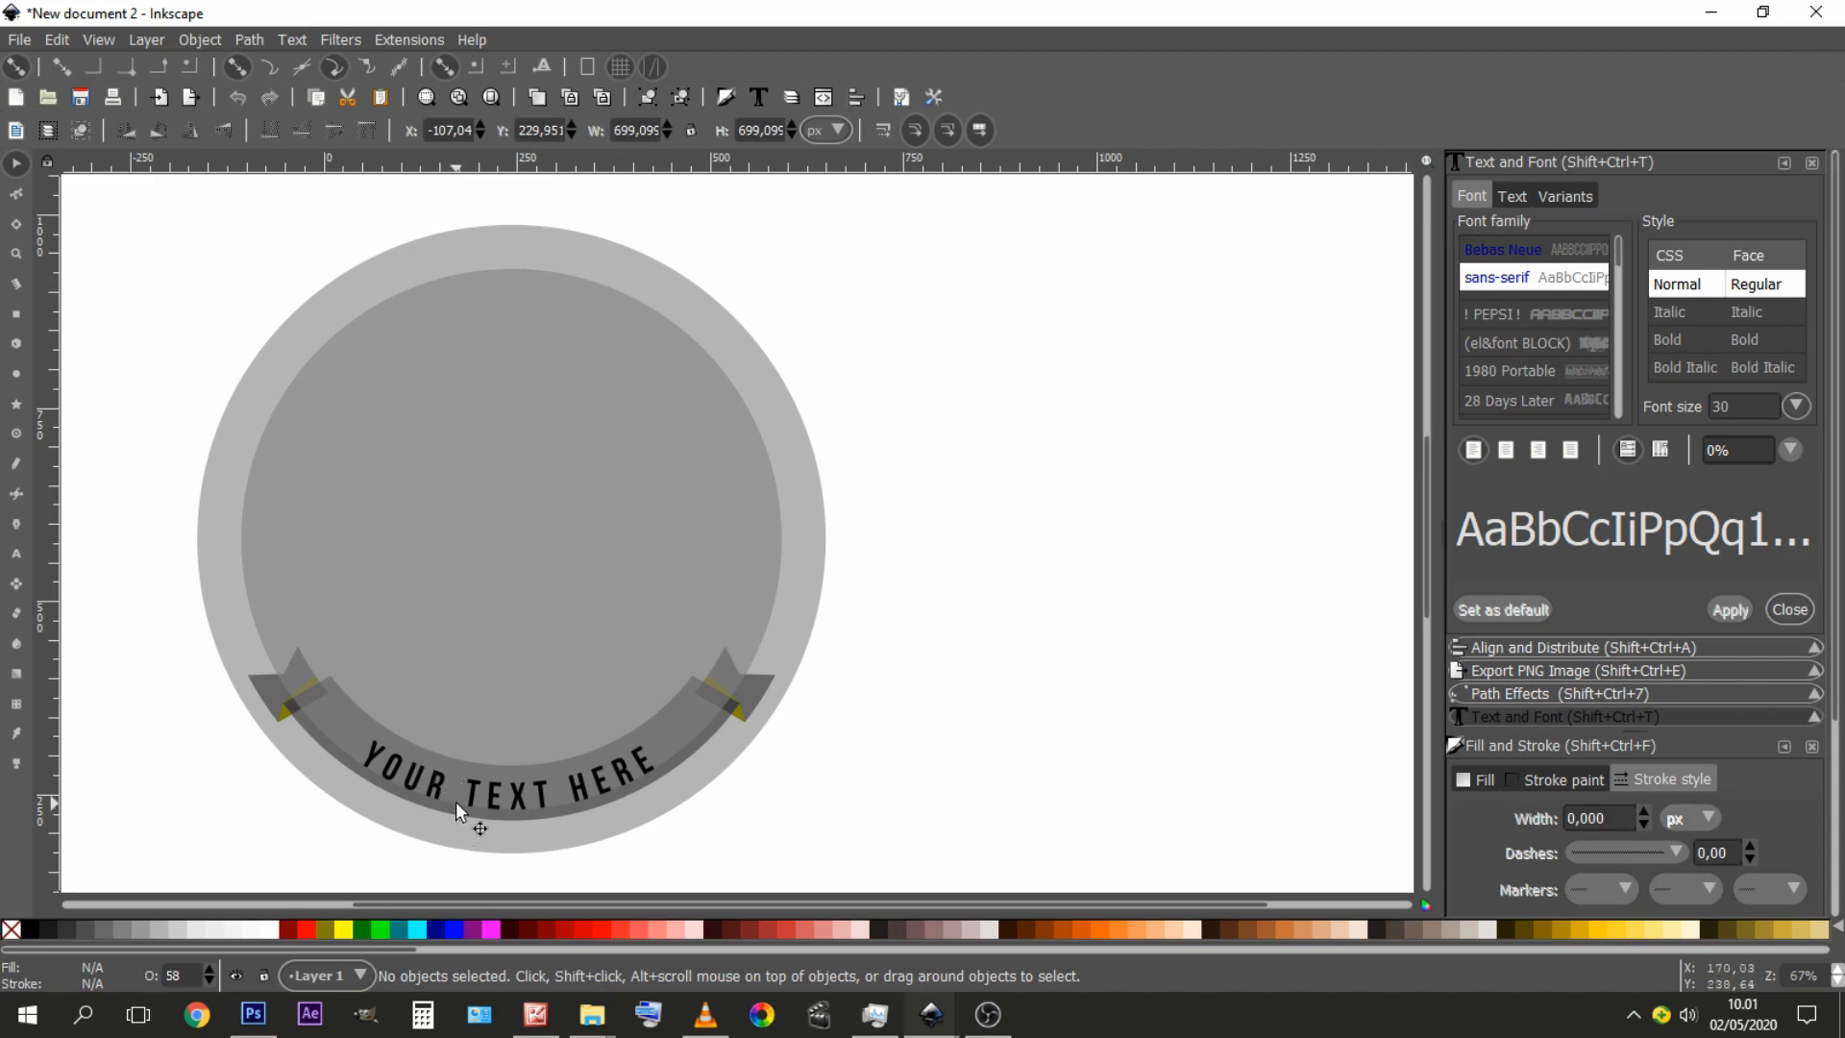
- Scale the inner circle about its centre to about 690 px wide, shifting the text inward on the ribbon
click(459, 726)
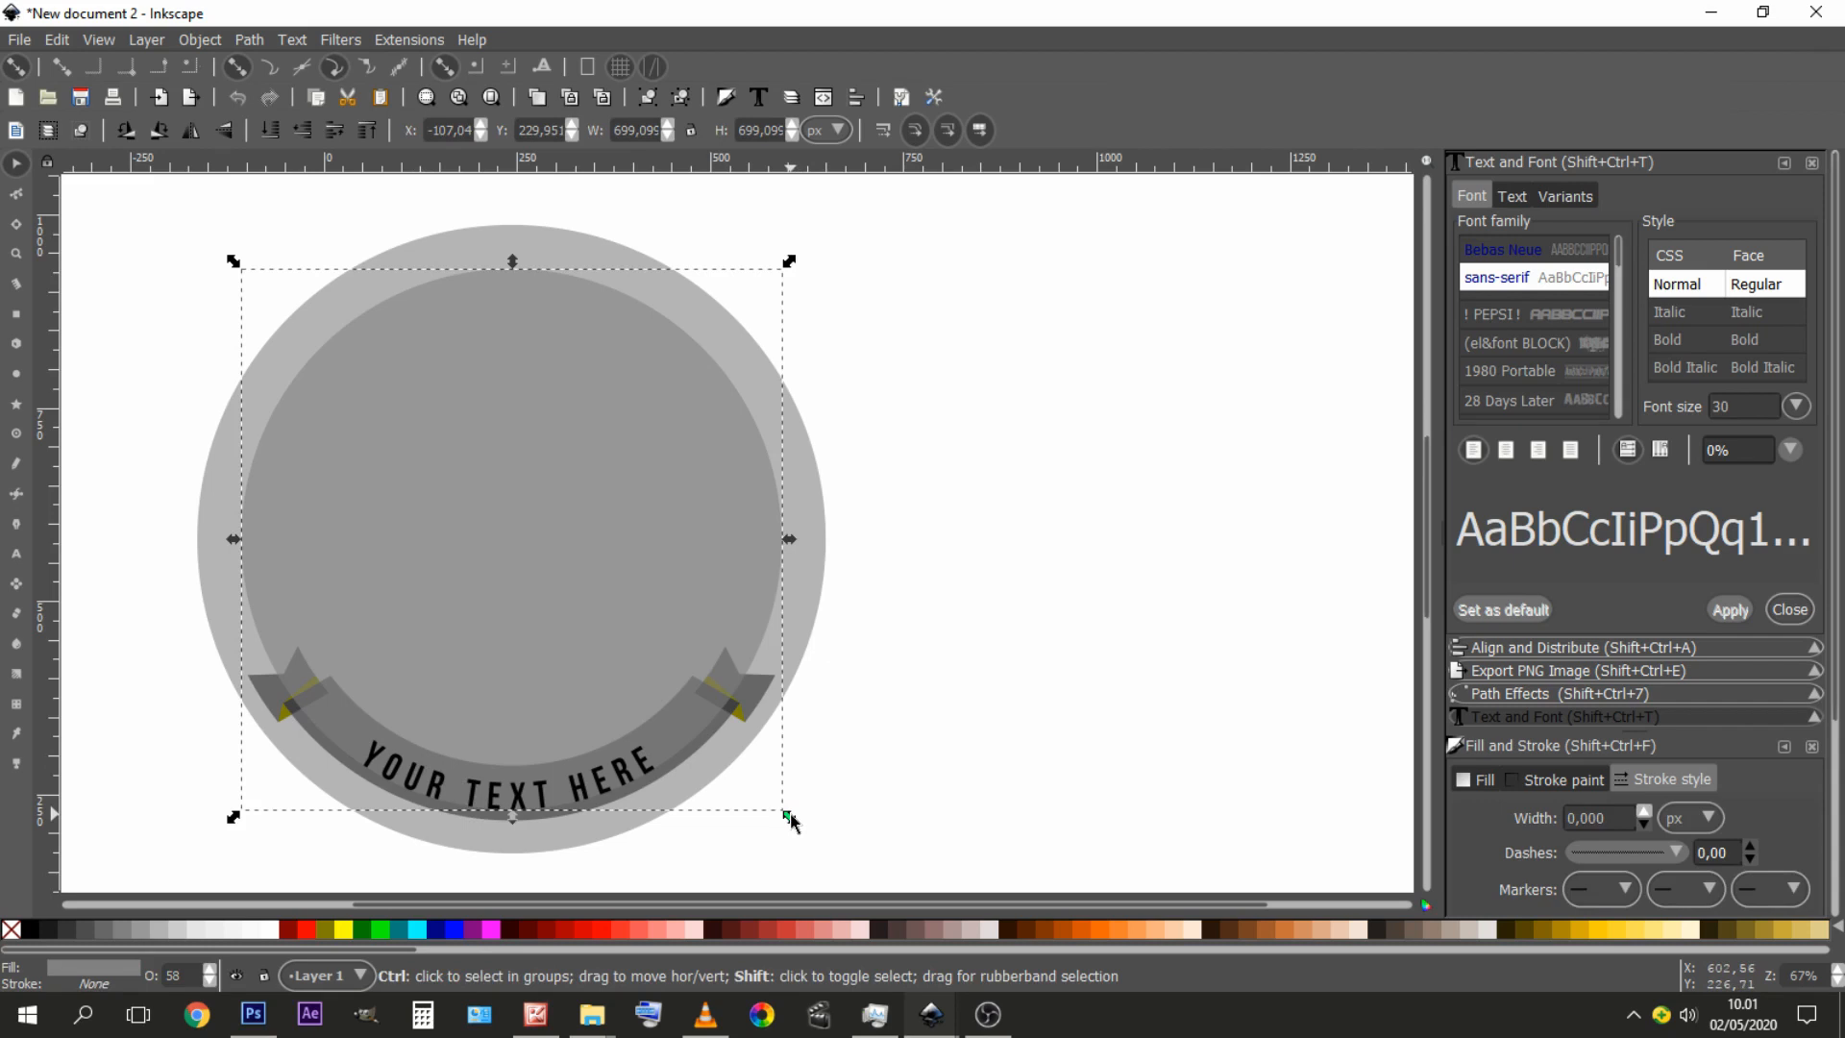
drag(789, 814, 787, 815)
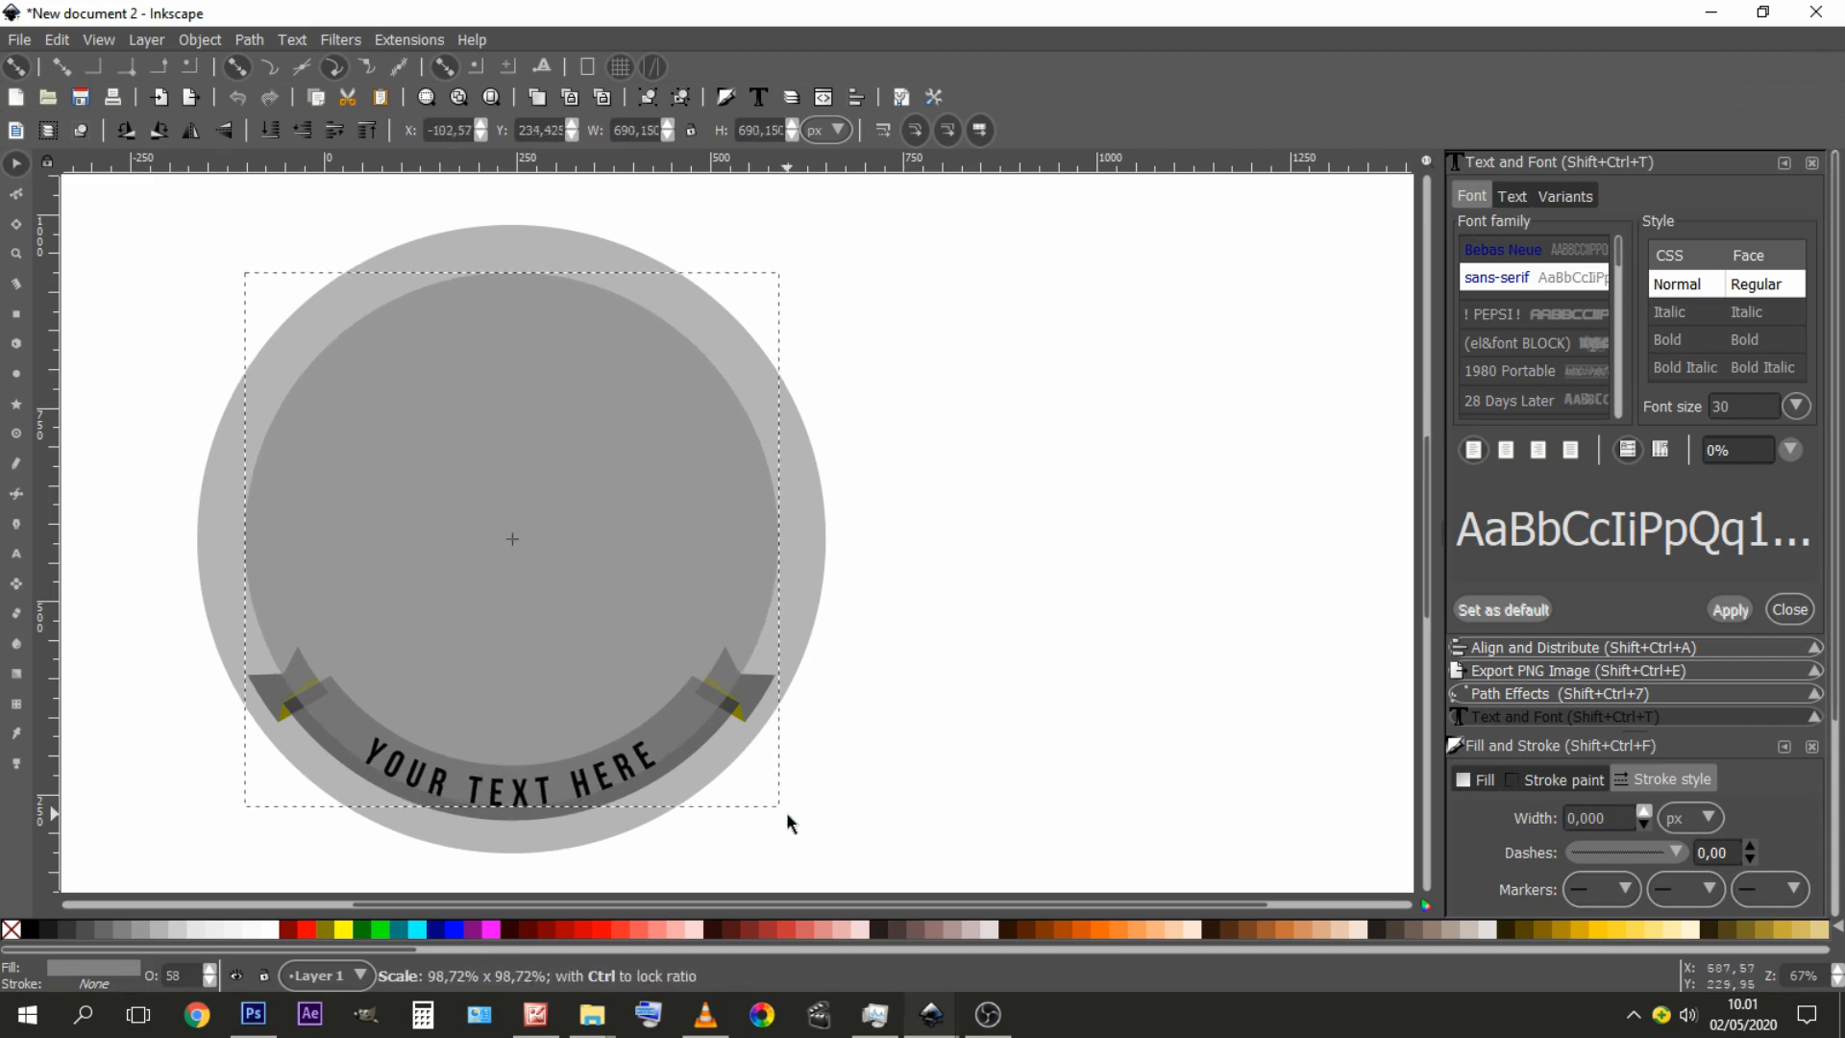
drag(787, 814, 787, 814)
click(997, 588)
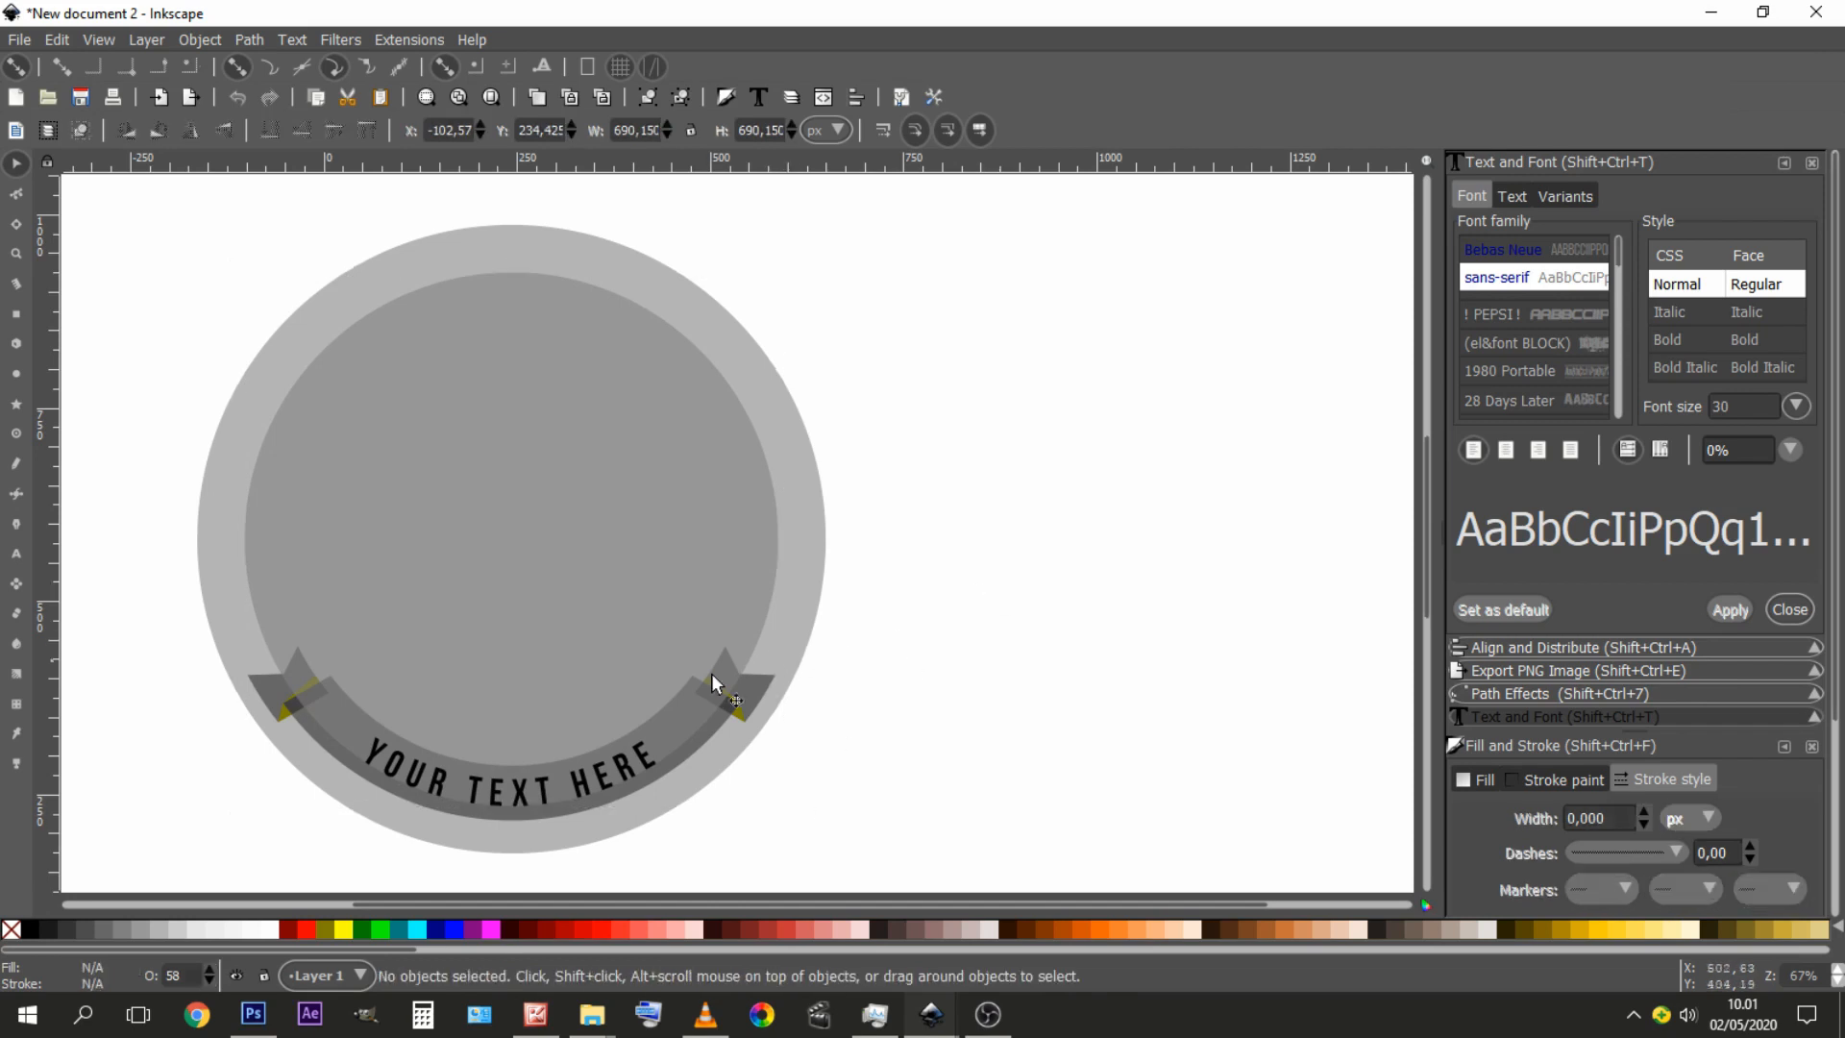
click(532, 601)
click(968, 389)
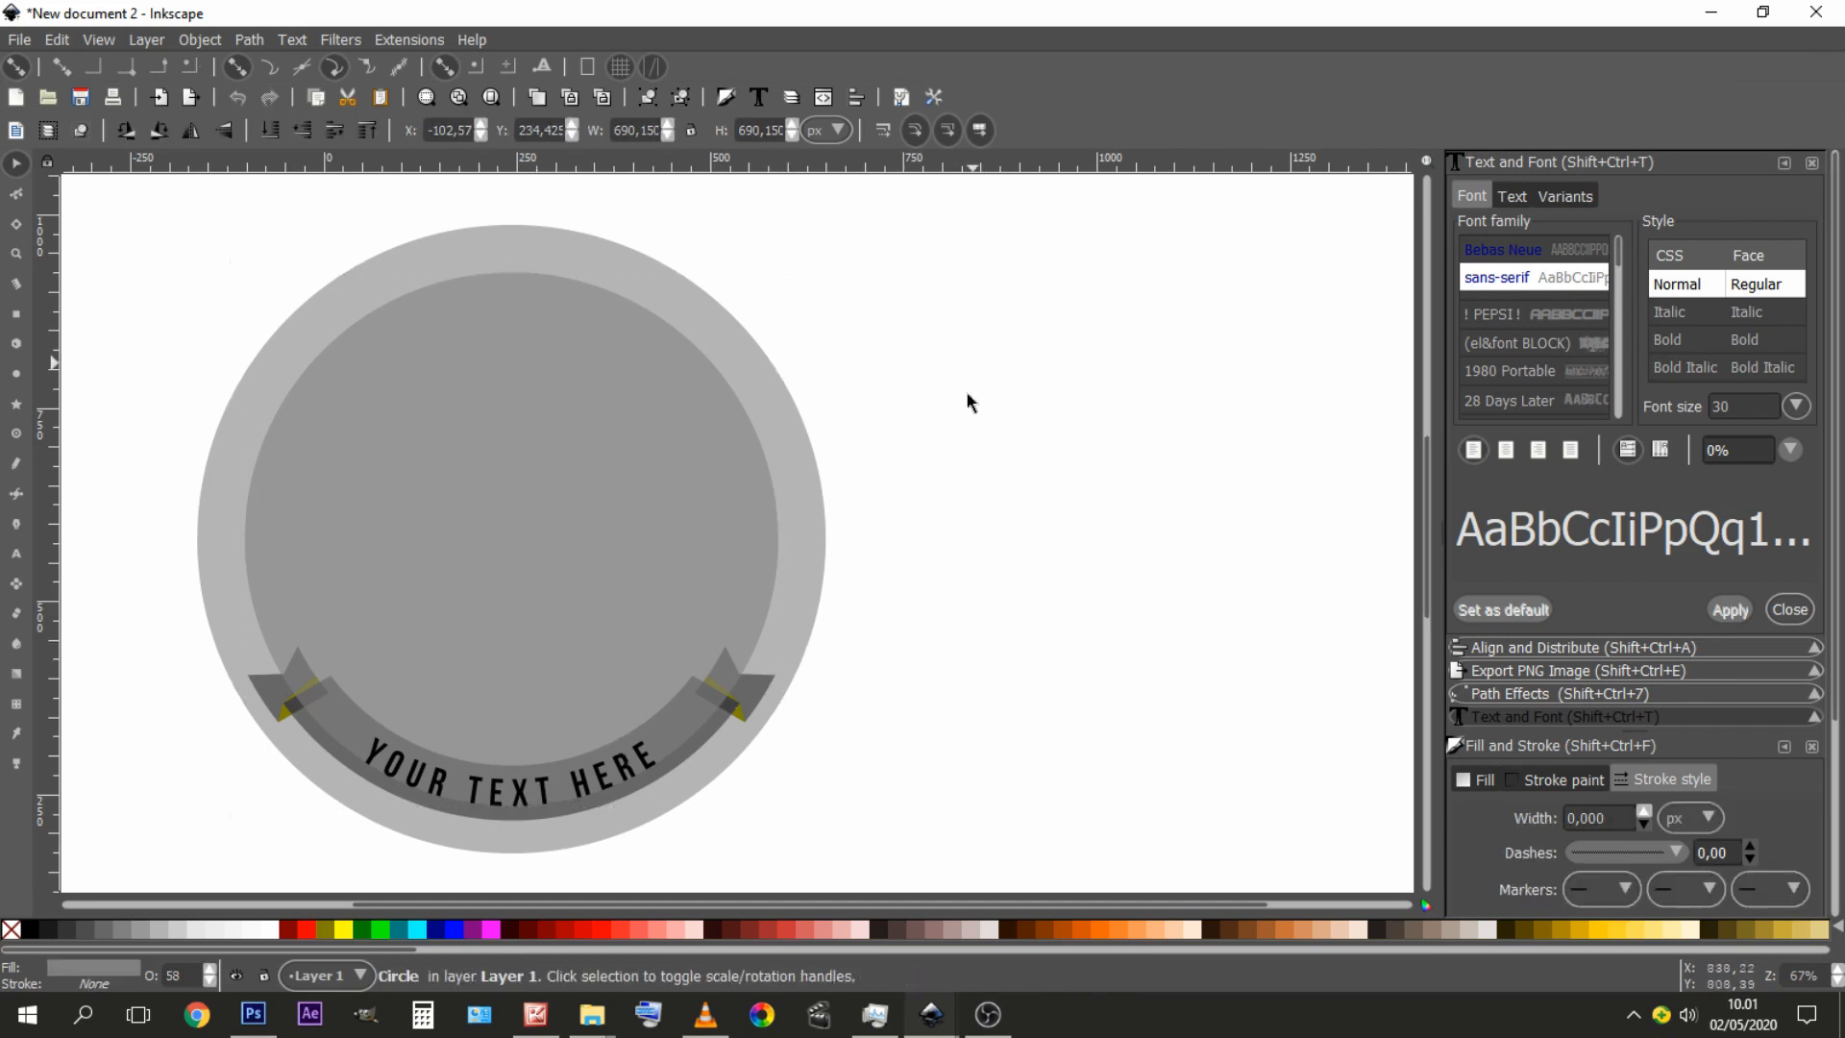
click(512, 499)
scroll(1025, 473, up, 1)
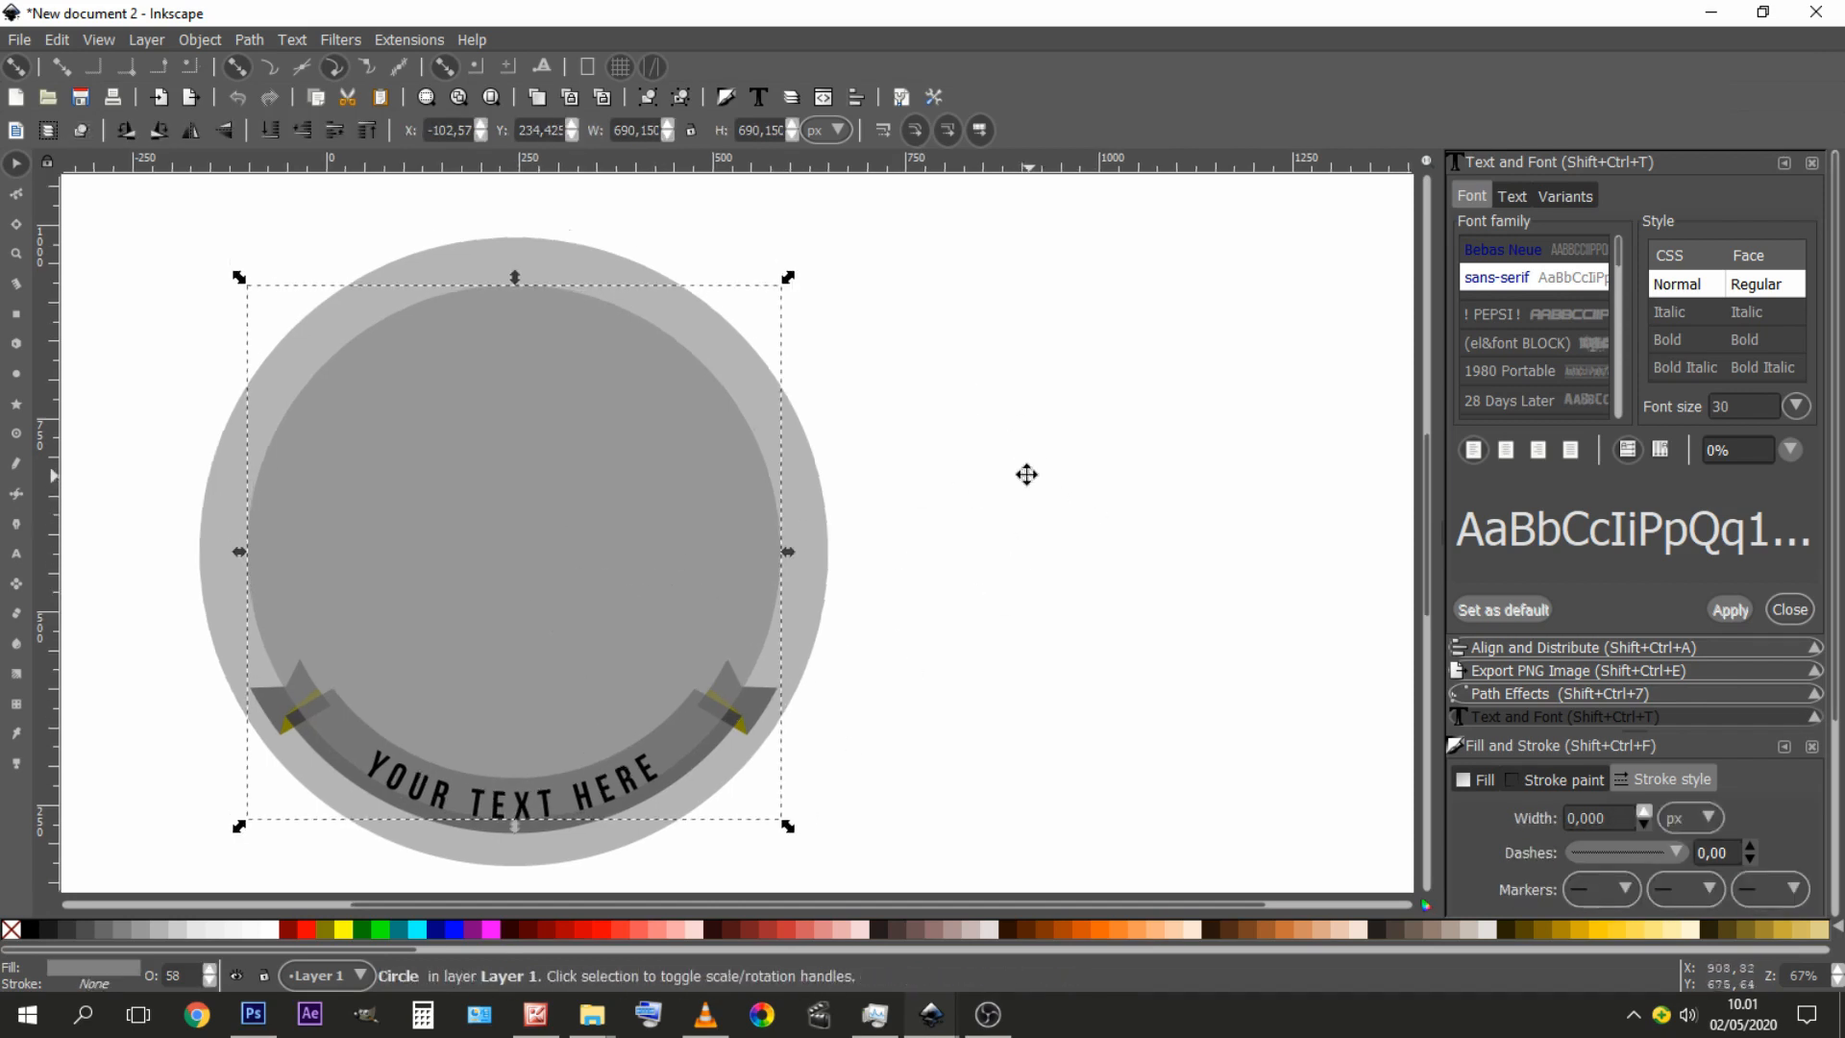
scroll(961, 541, down, 2)
click(976, 638)
scroll(976, 638, left, 1)
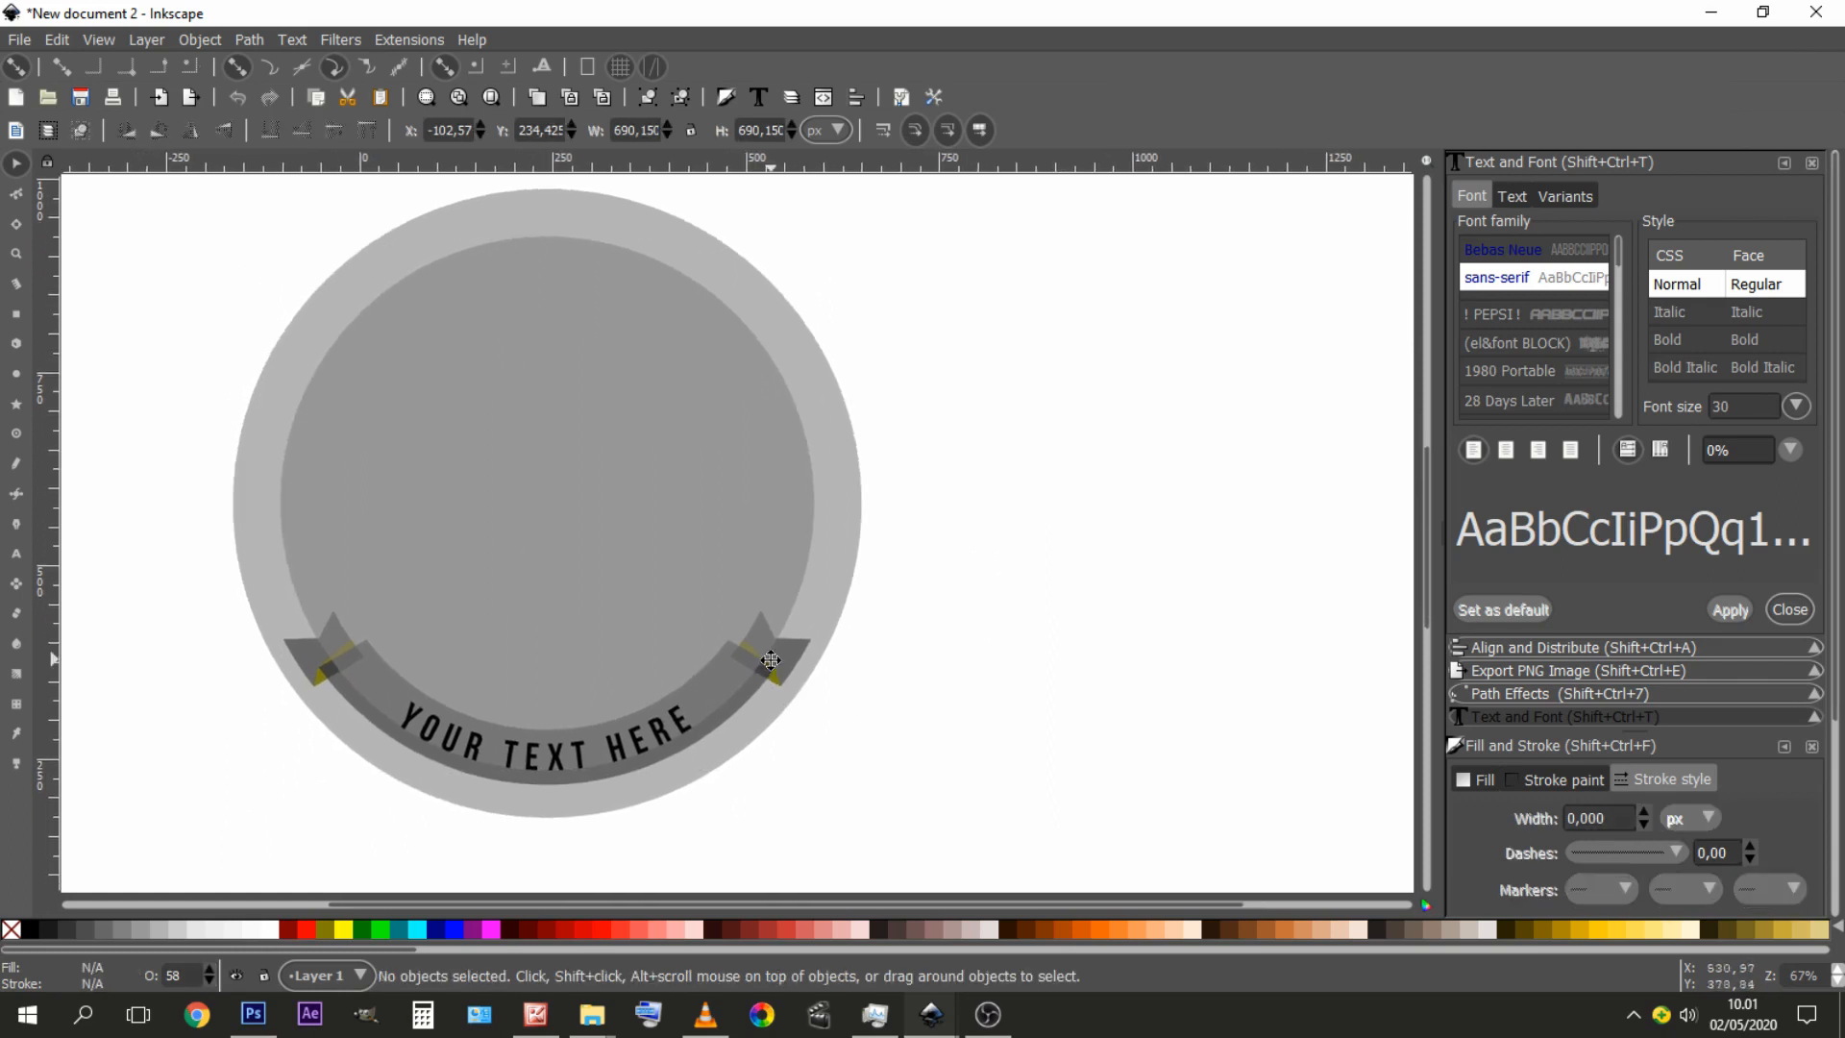
- Remove the fill from the inner circle that carries the text
click(565, 464)
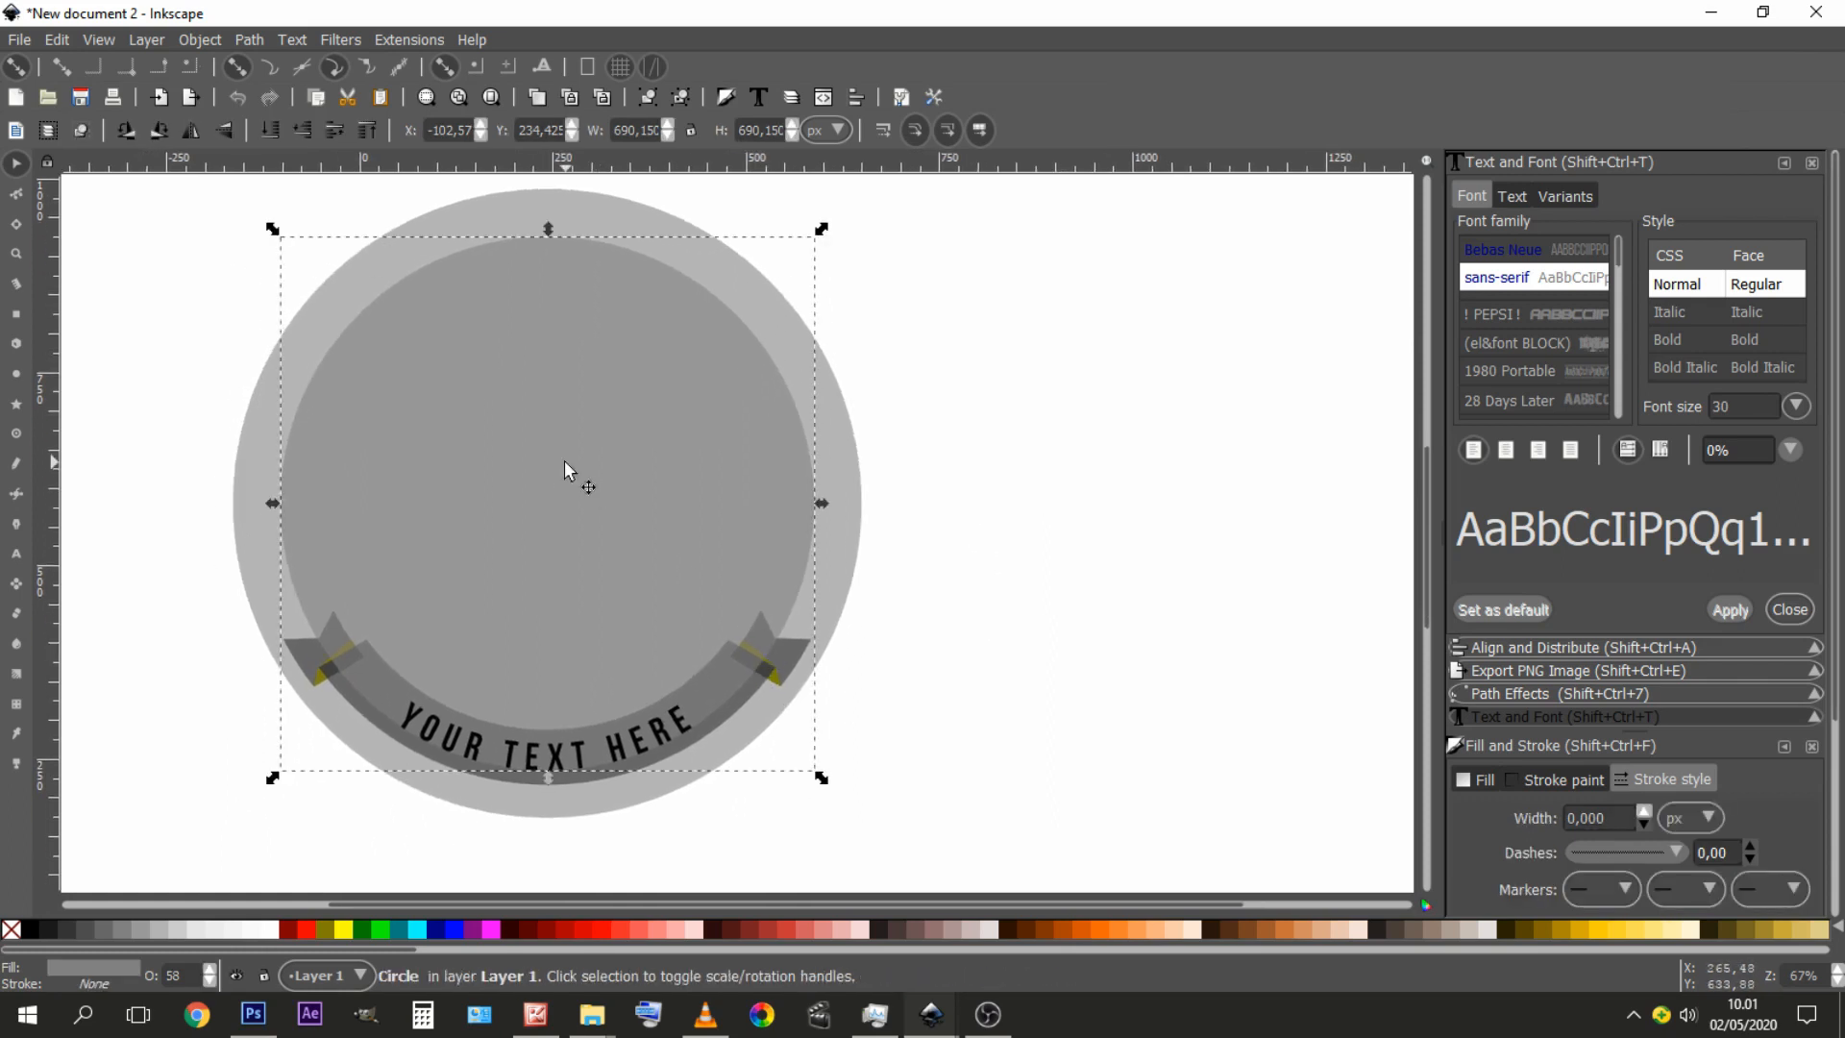
click(12, 930)
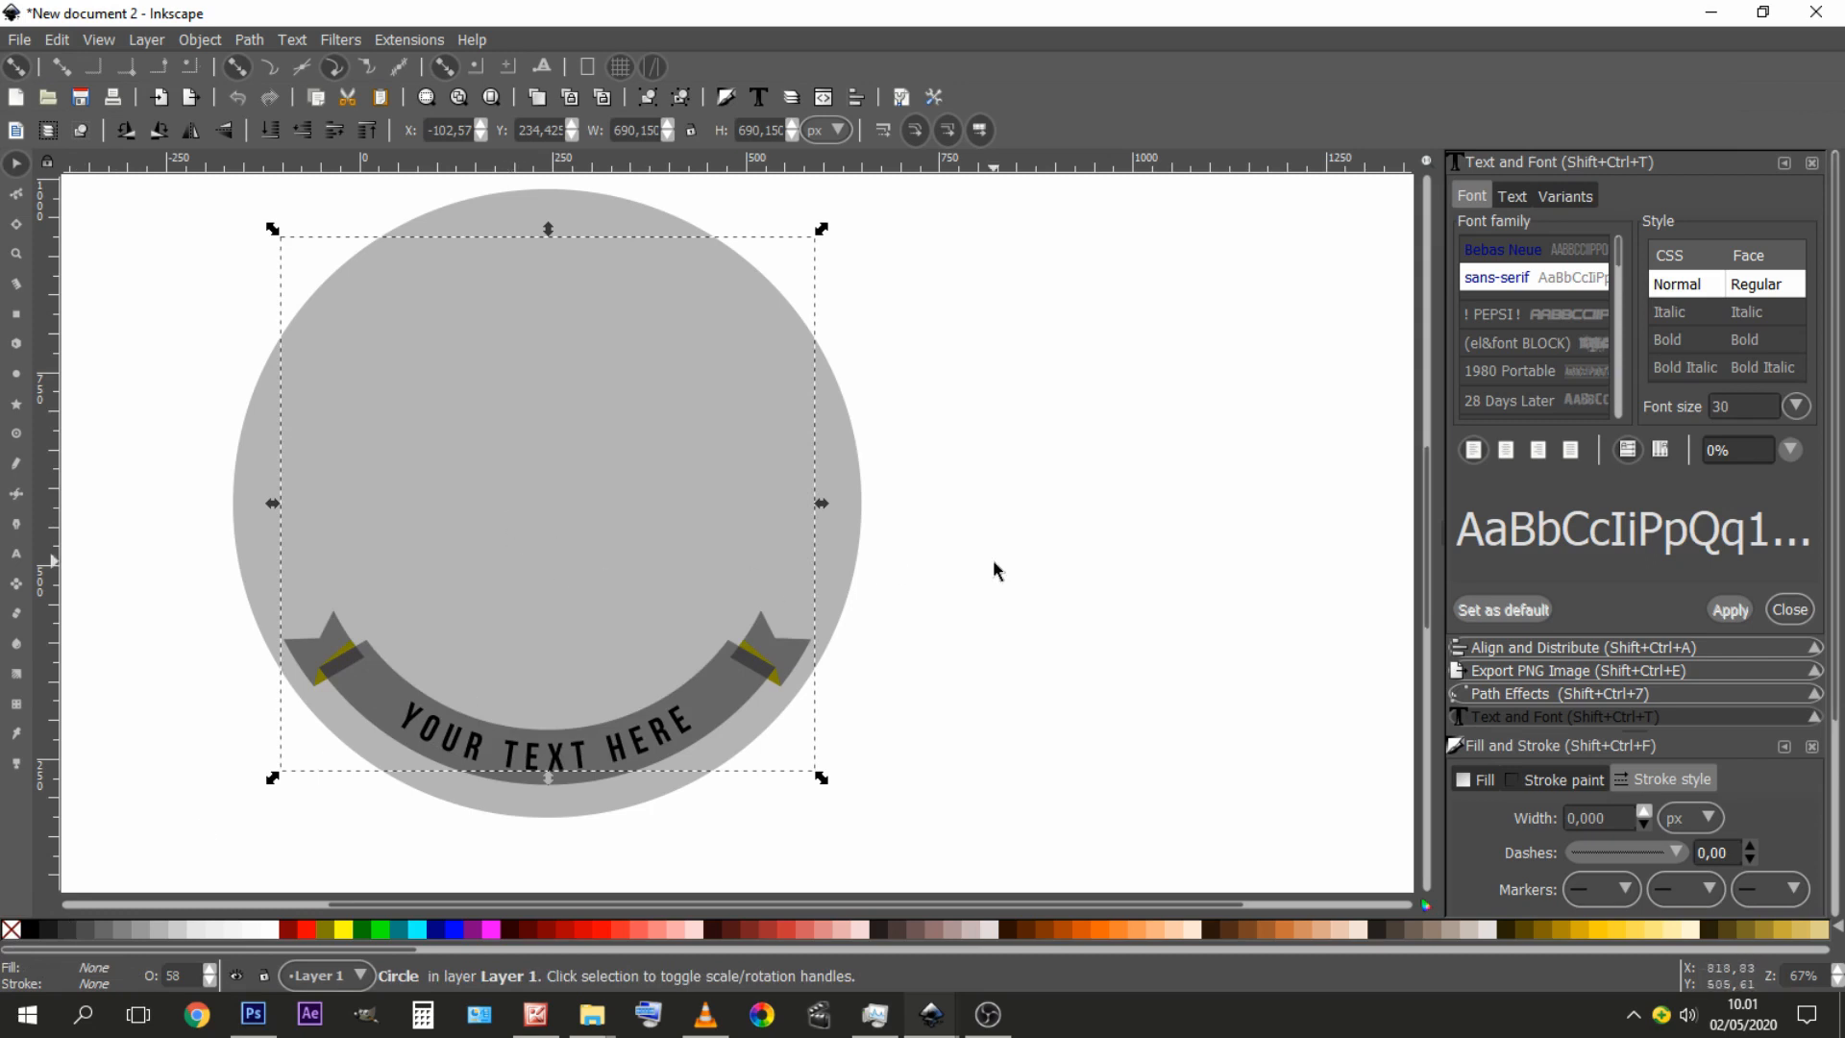
click(837, 664)
- Fill the curved text "YOUR TEXT HERE" with white
drag(517, 796, 576, 671)
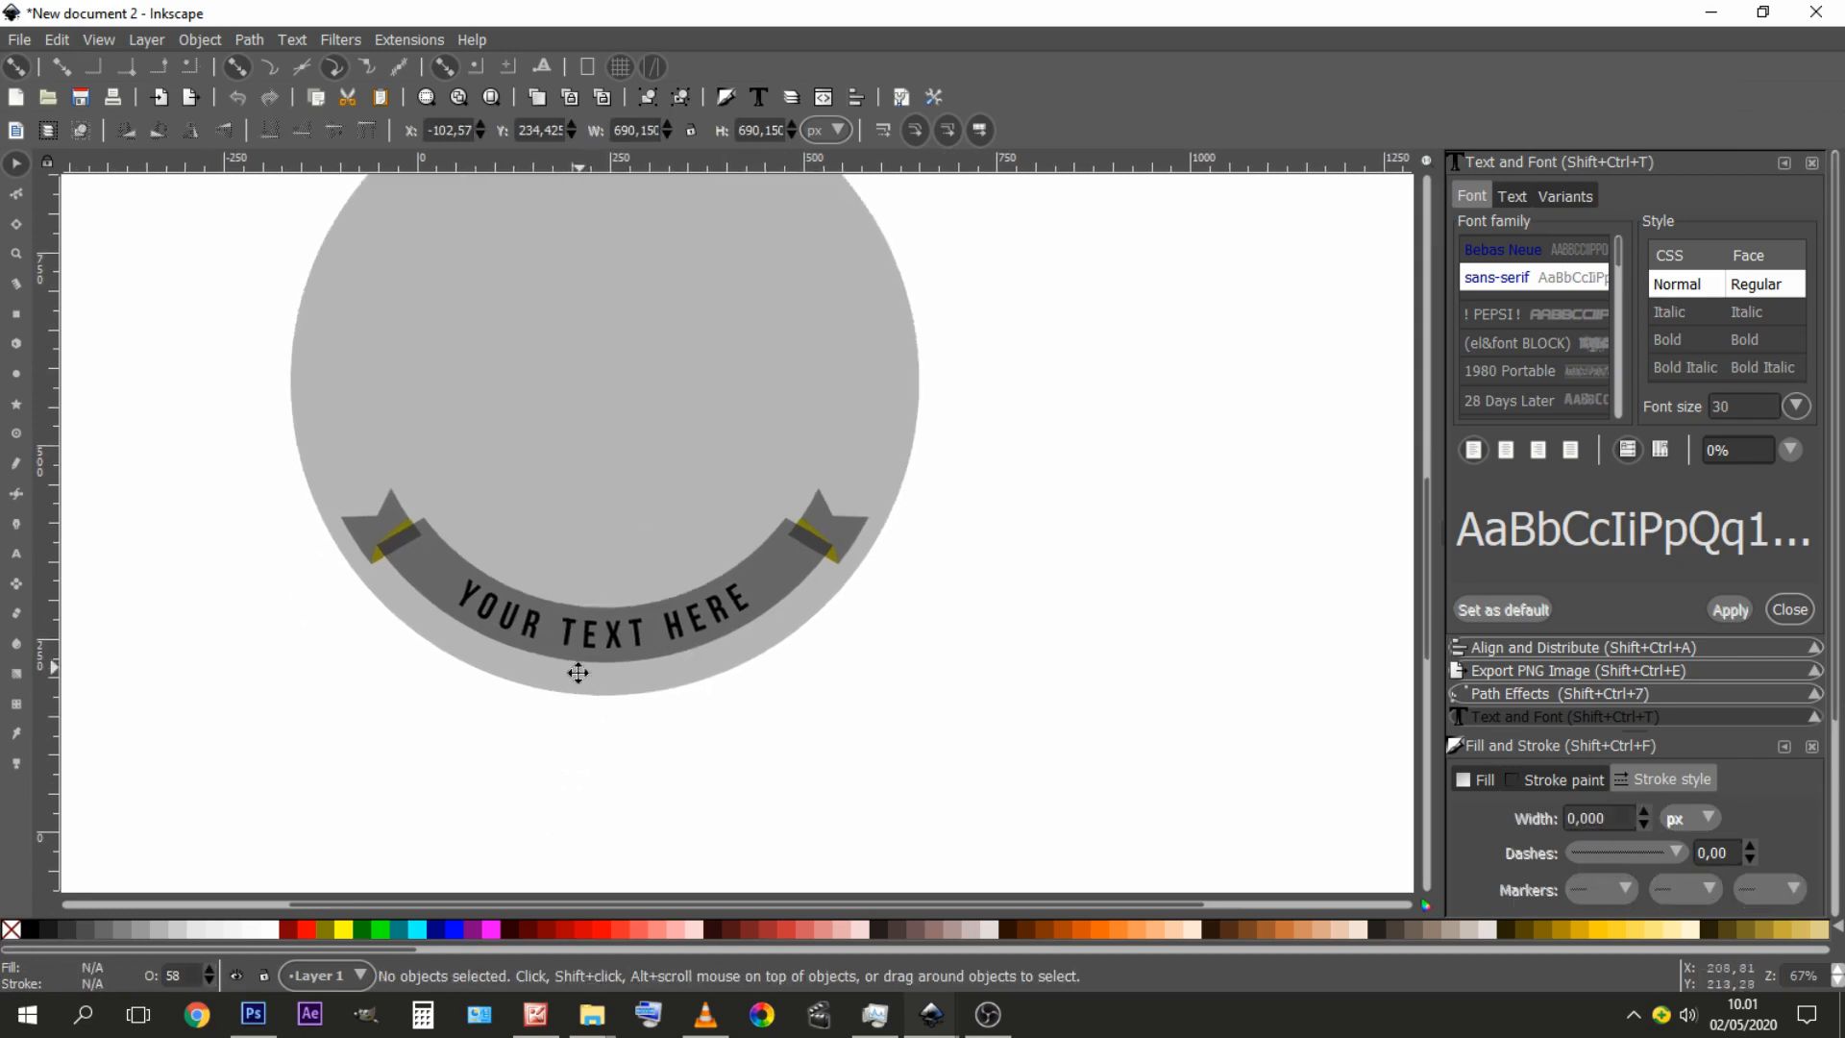
click(589, 641)
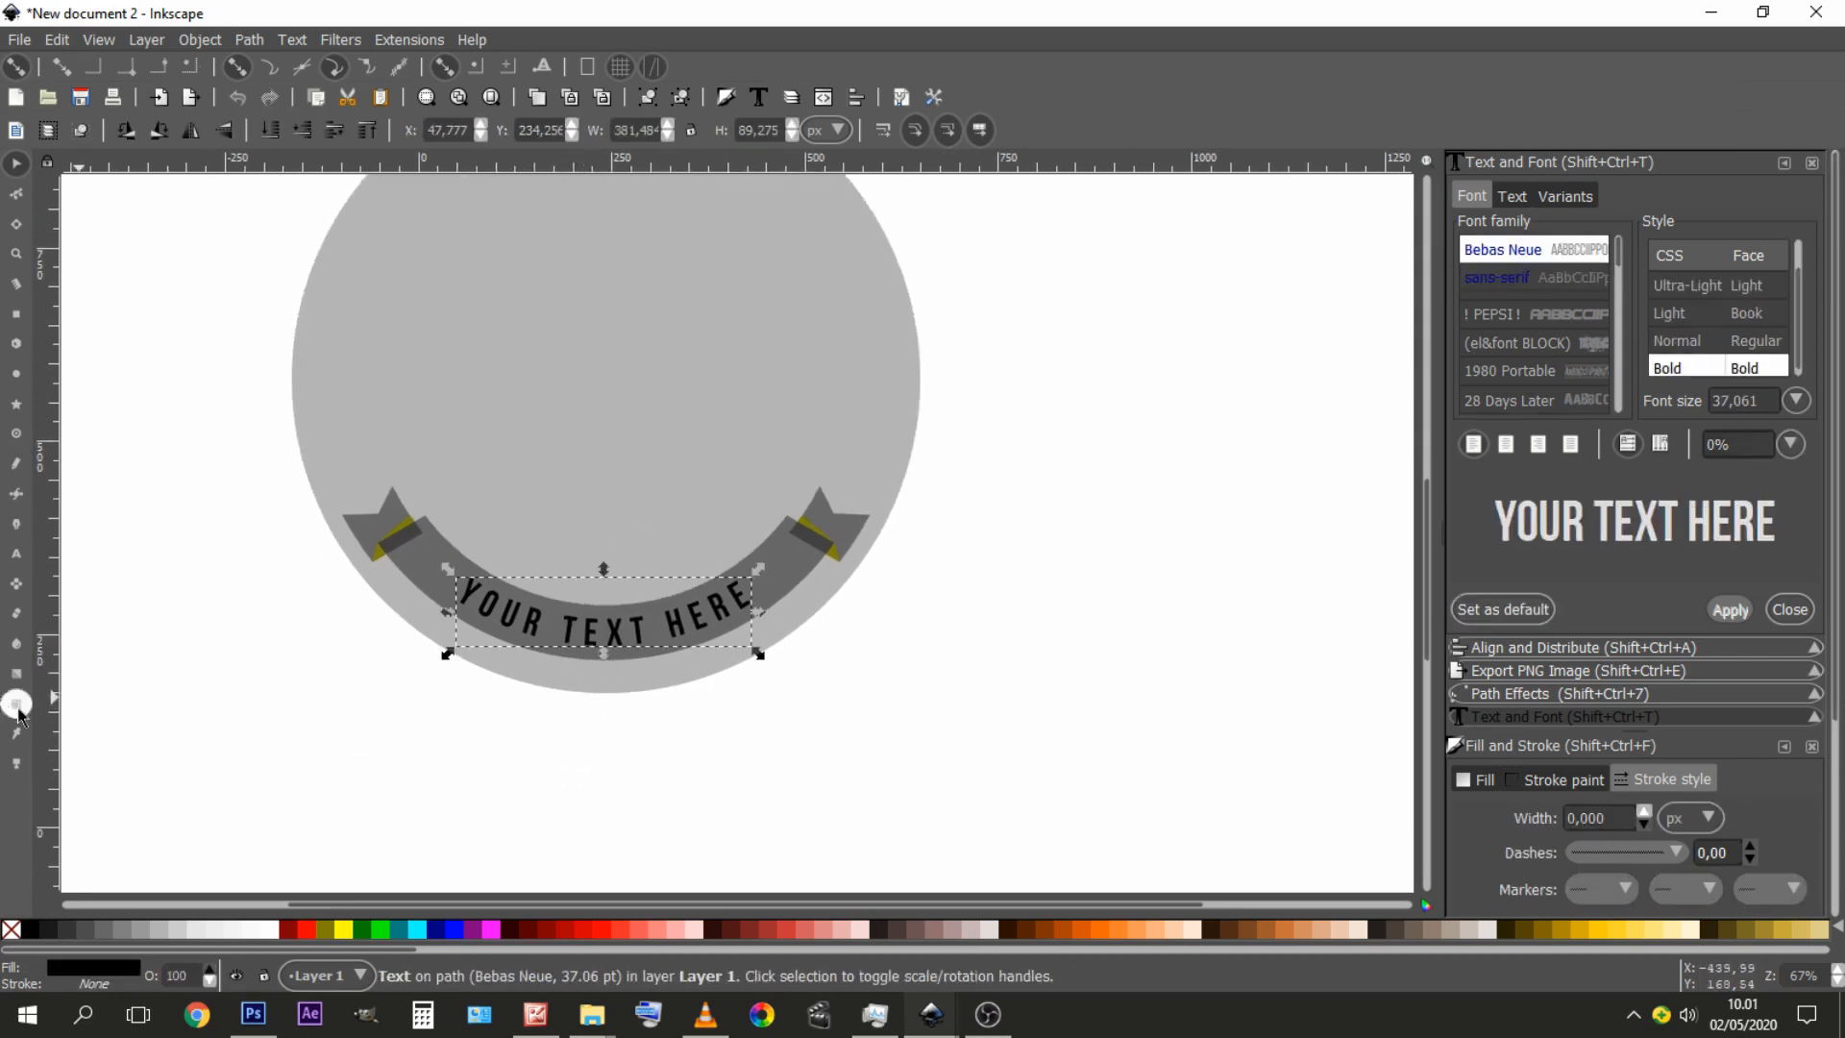
click(271, 930)
drag(312, 644, 329, 666)
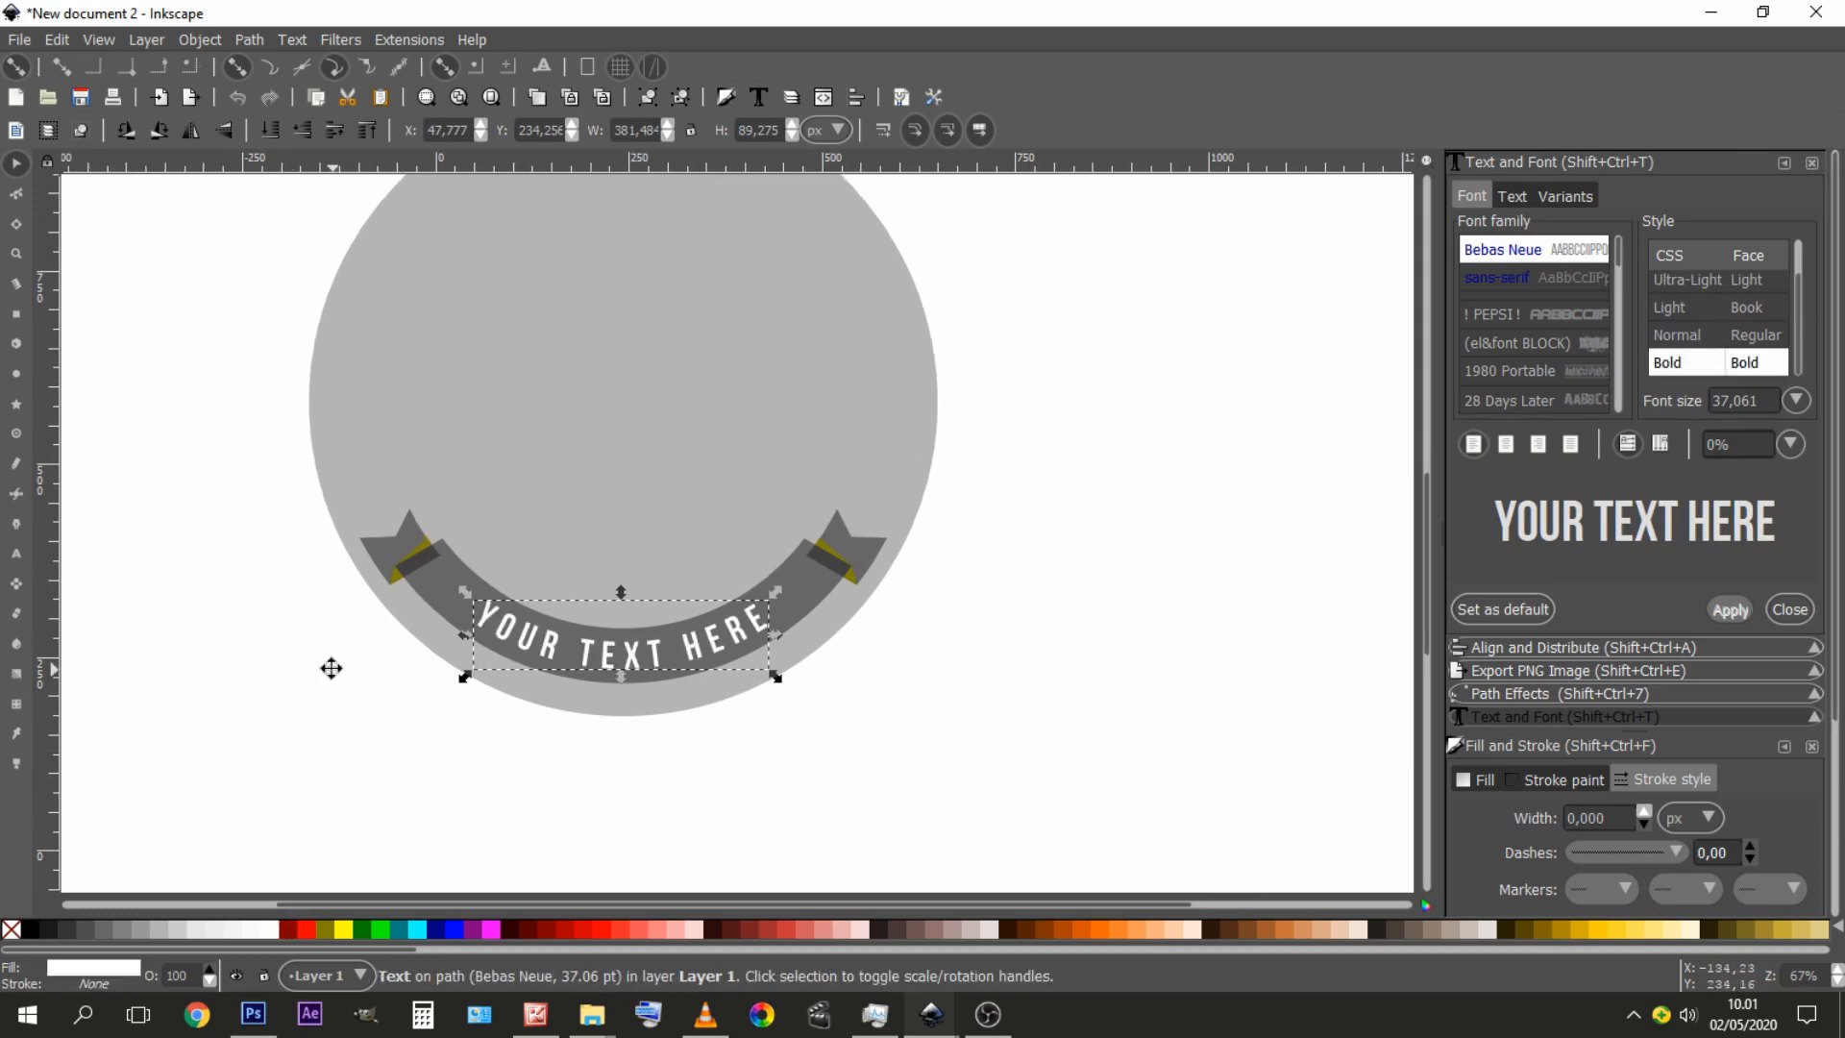
click(350, 635)
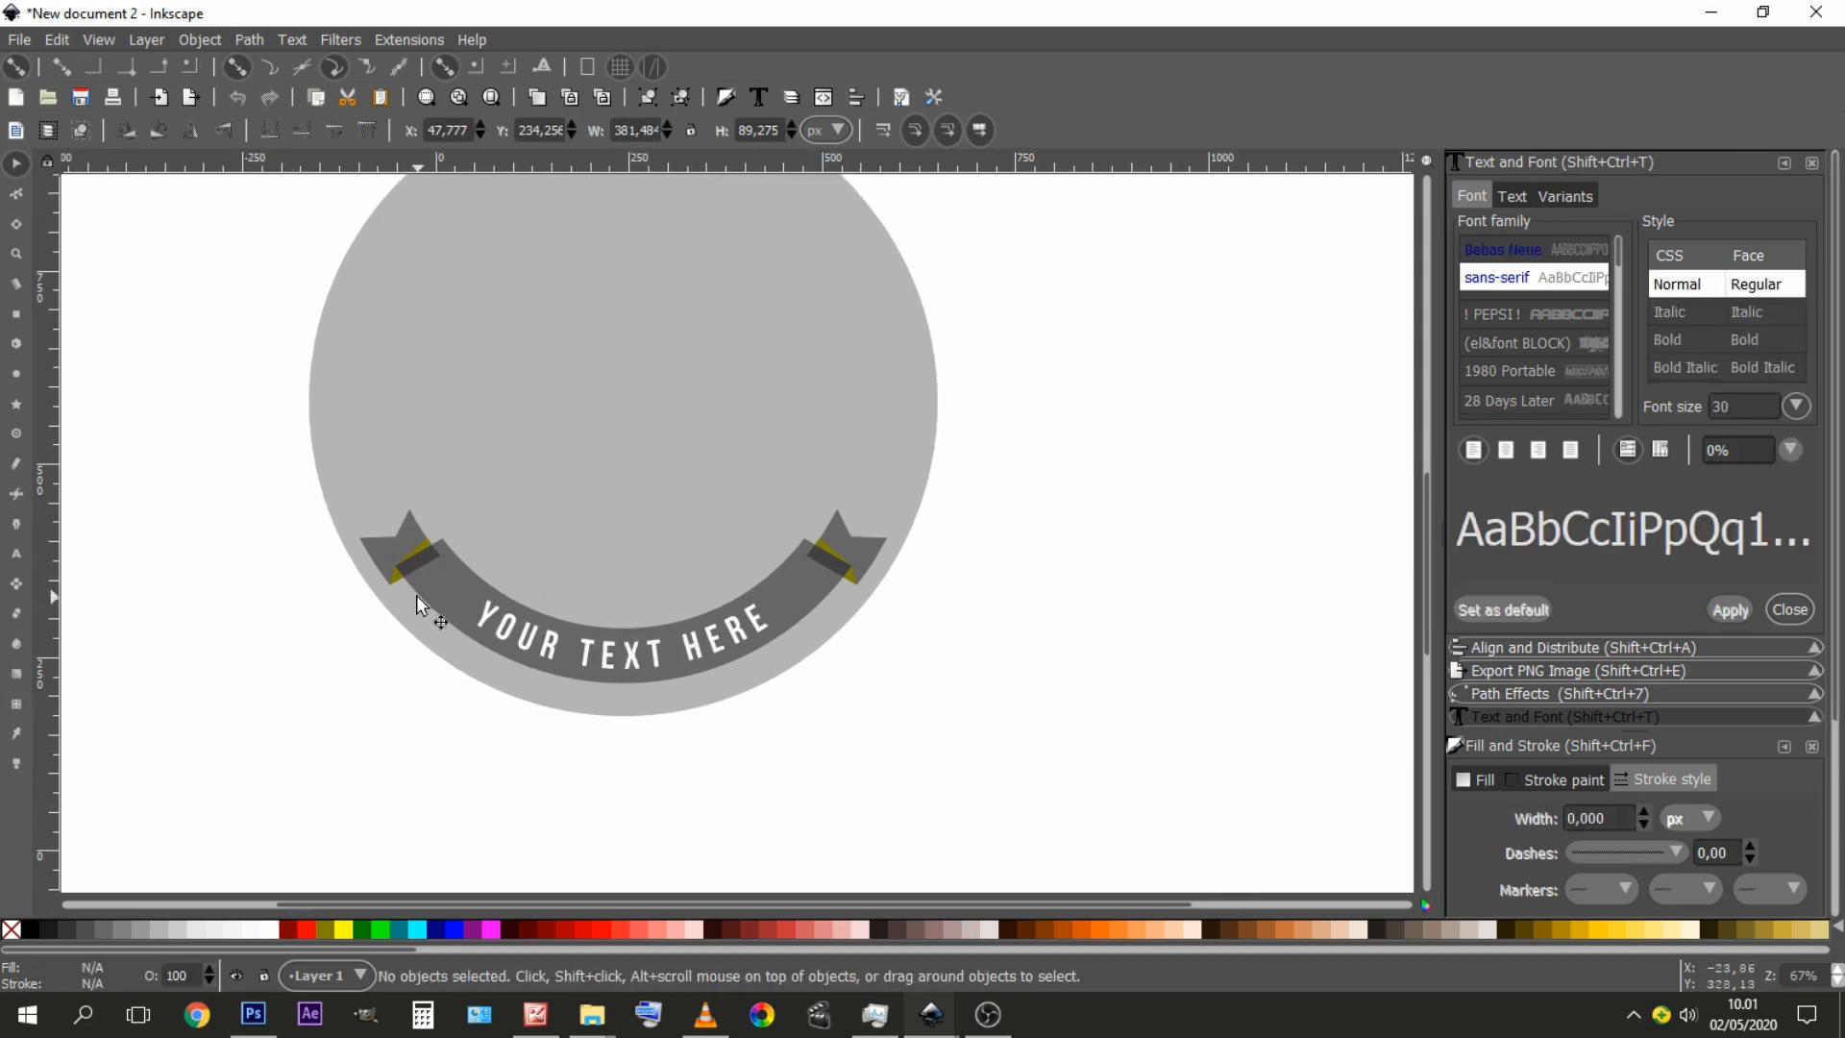
- Set the opacity of the seven ribbon pieces, including the band, folds and tails, to 100%
key(plus)
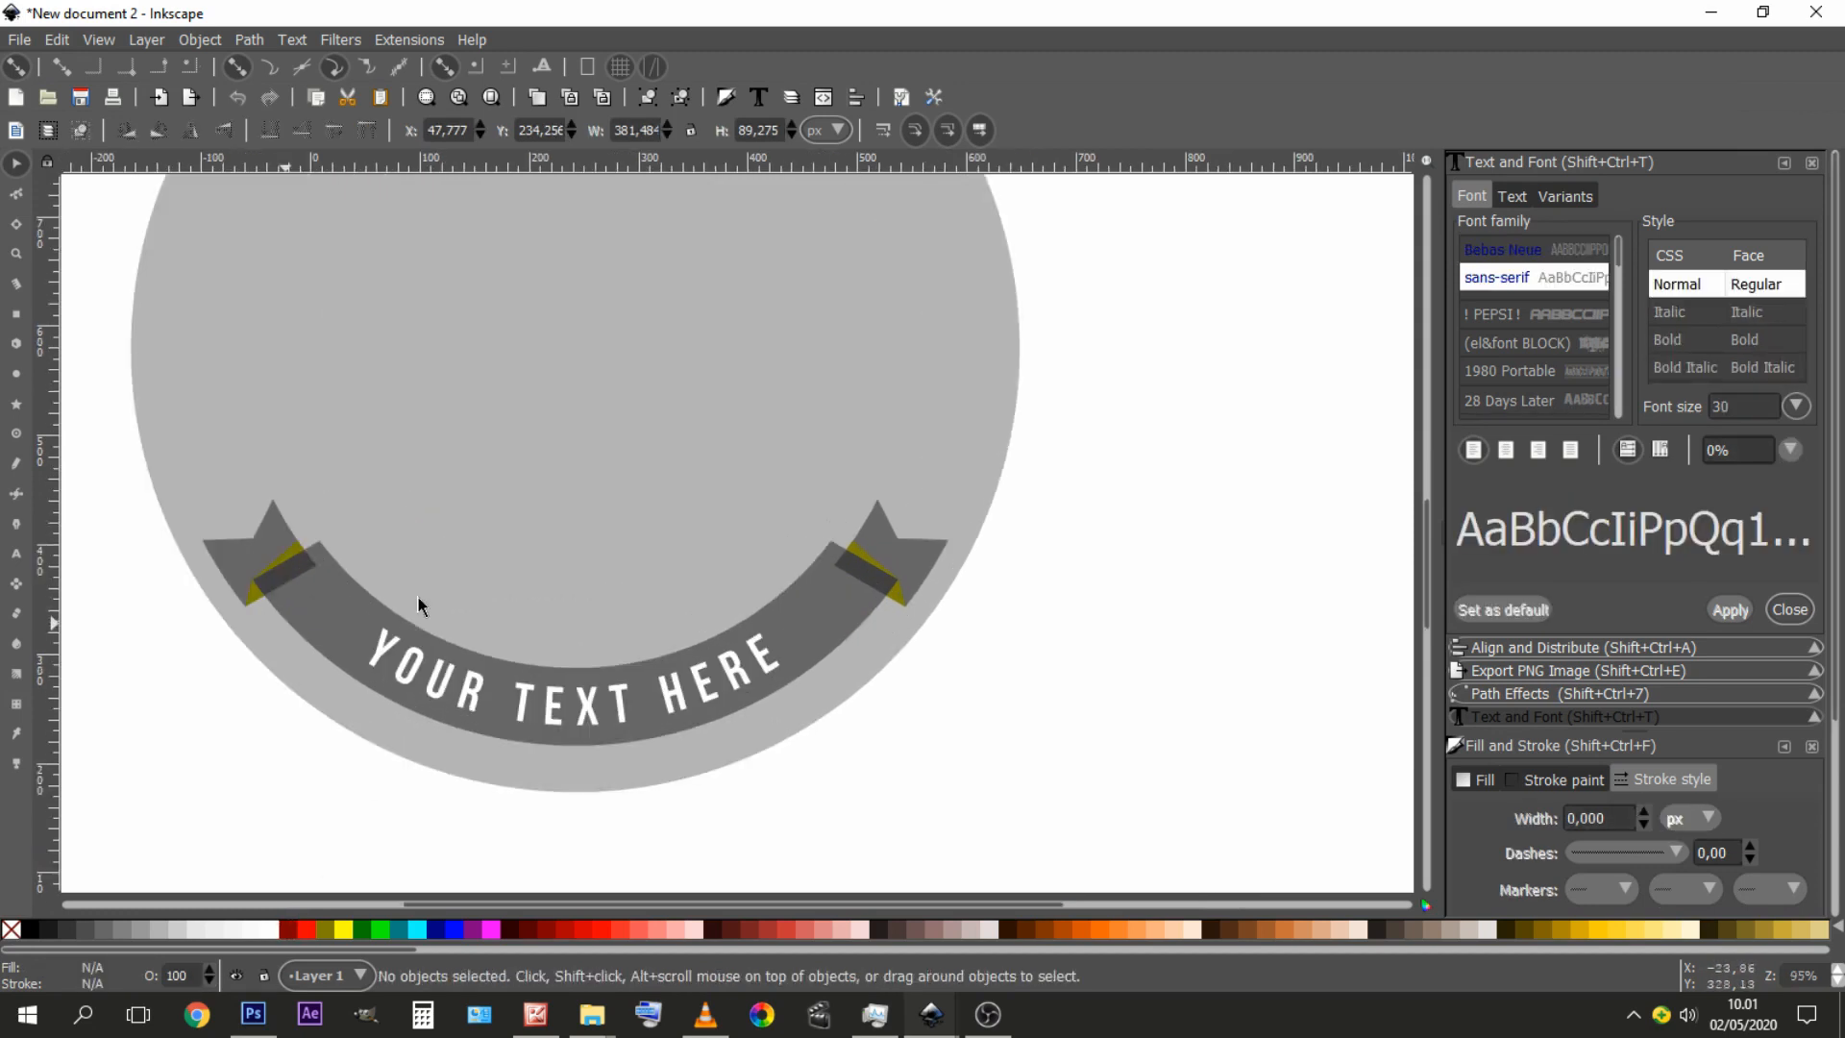
click(845, 595)
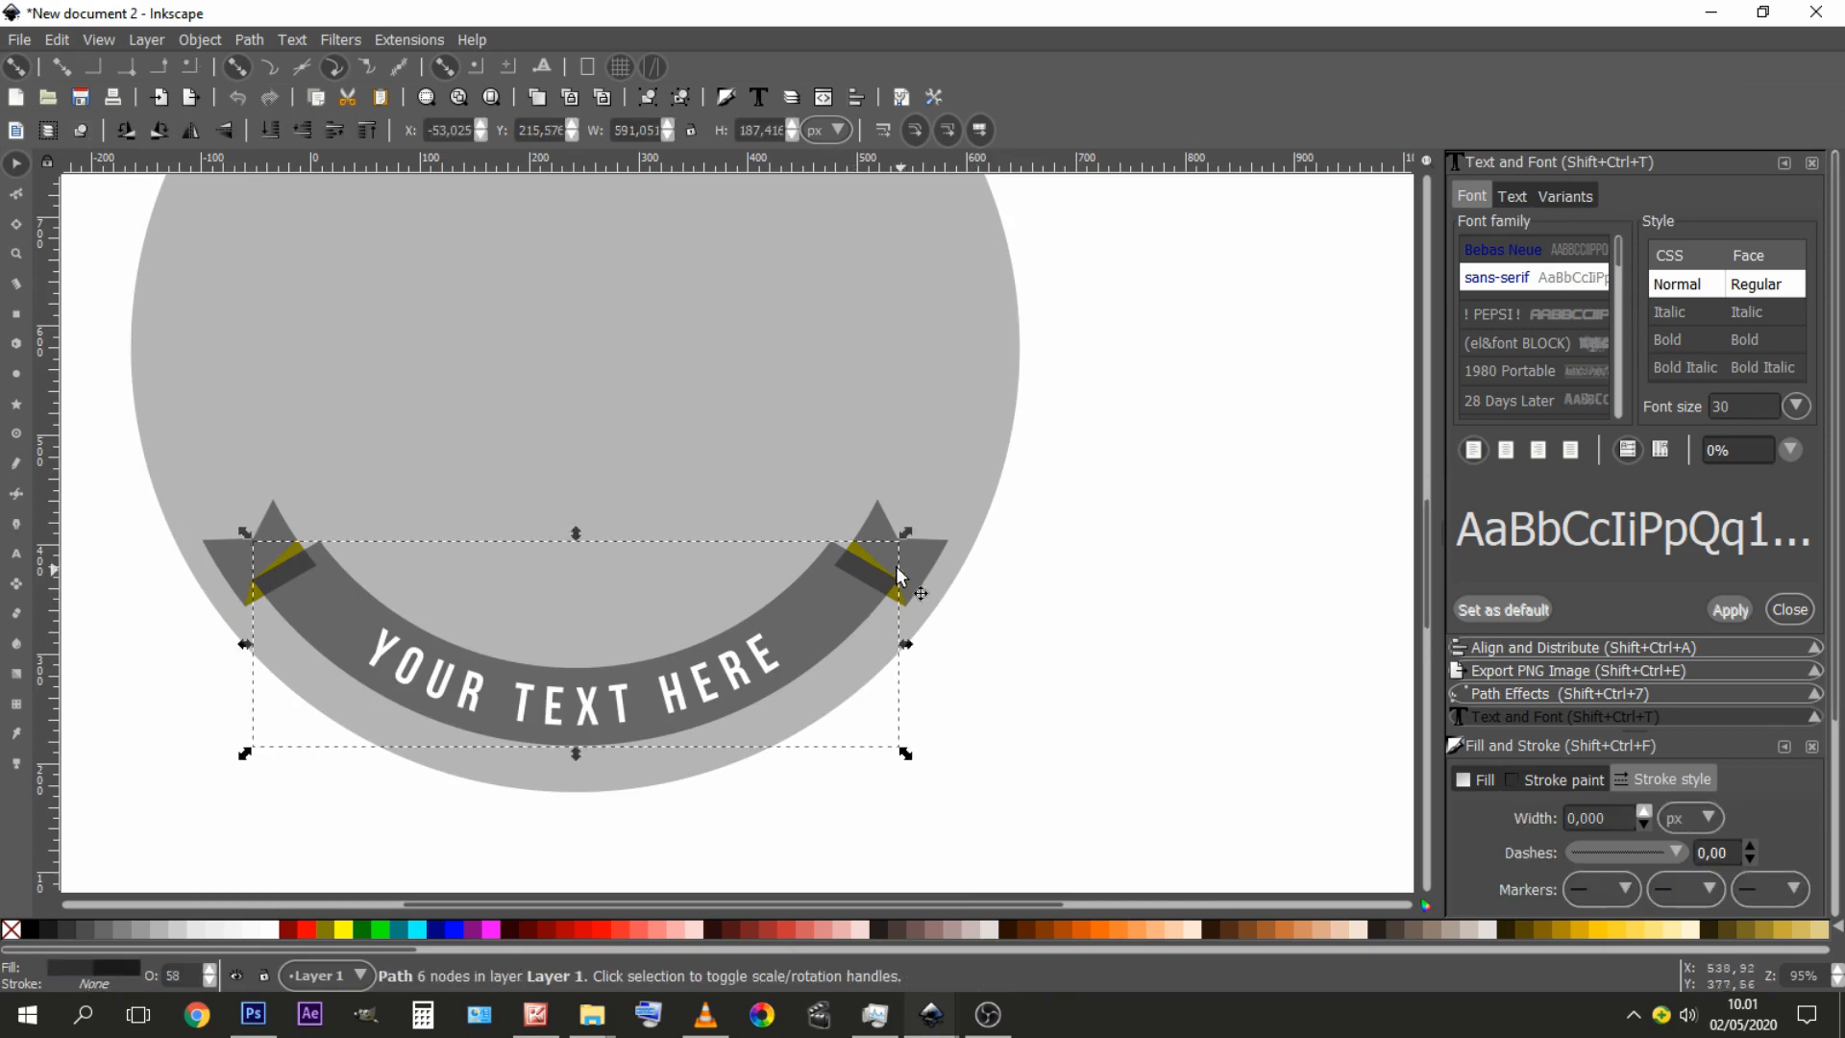
shift+click(863, 556)
shift+click(896, 592)
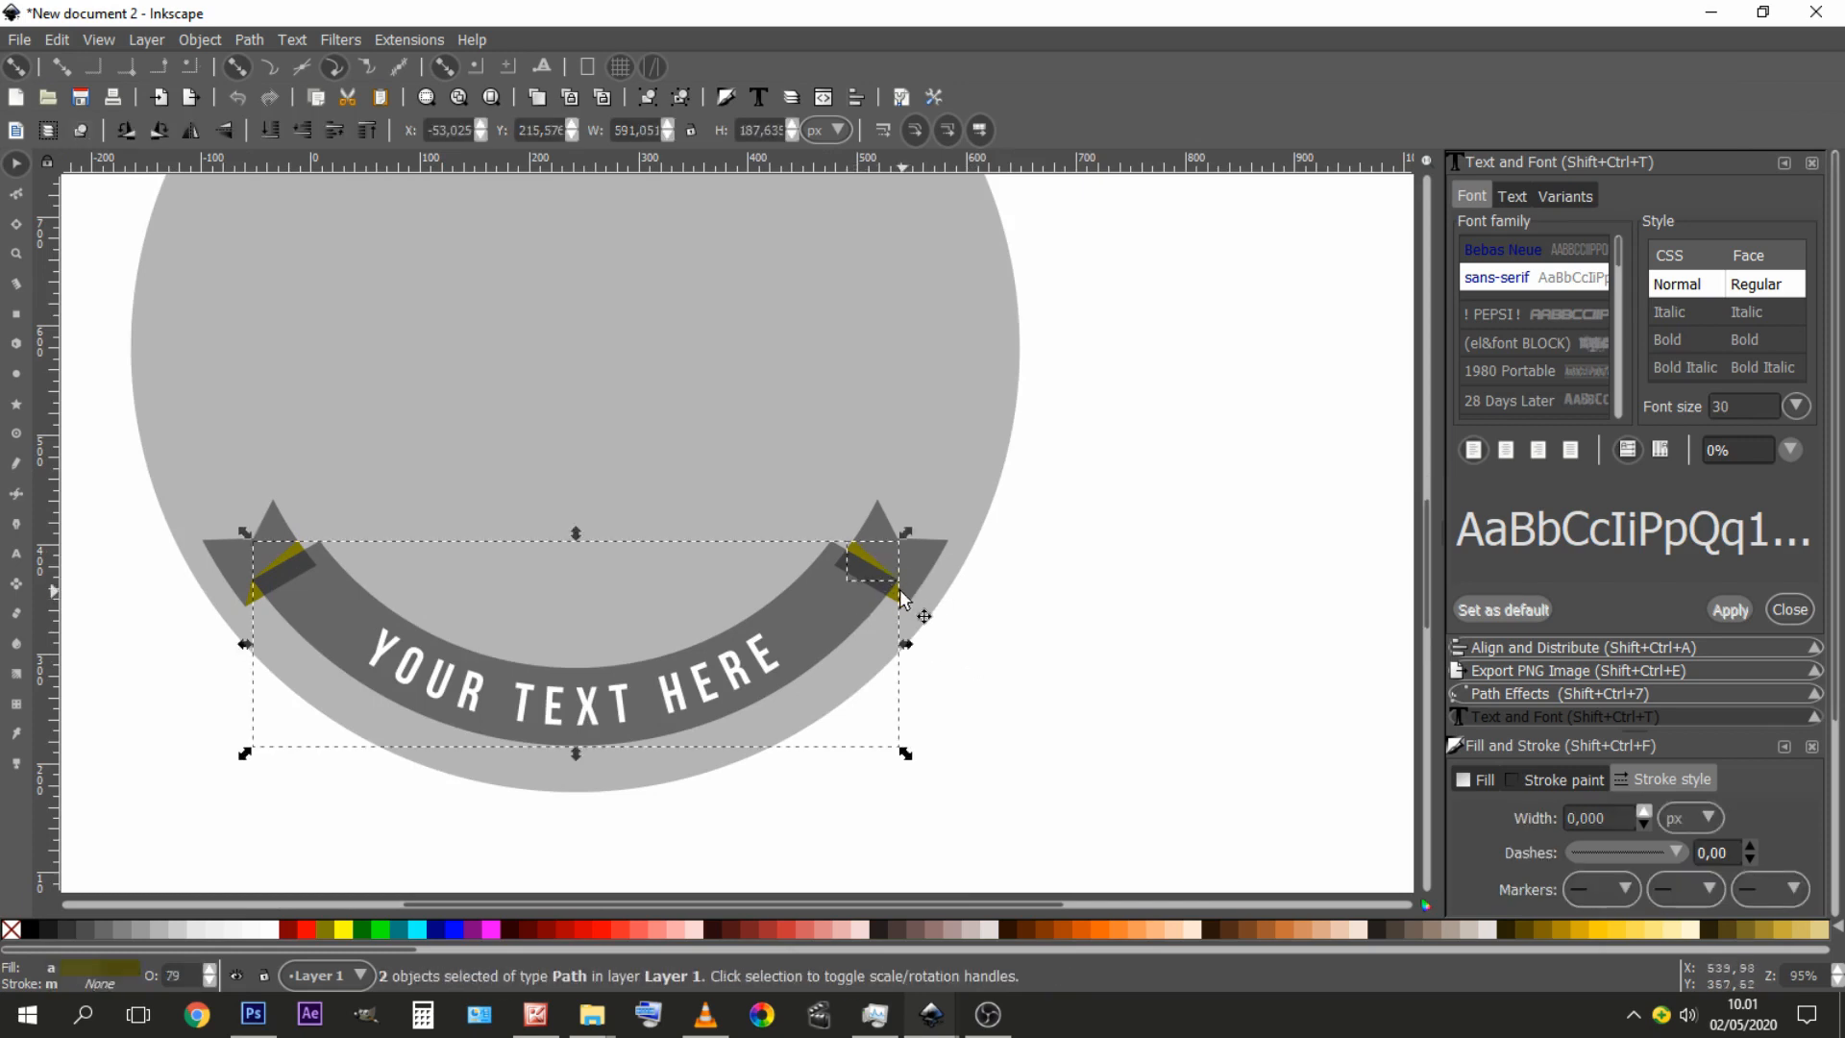
shift+click(923, 565)
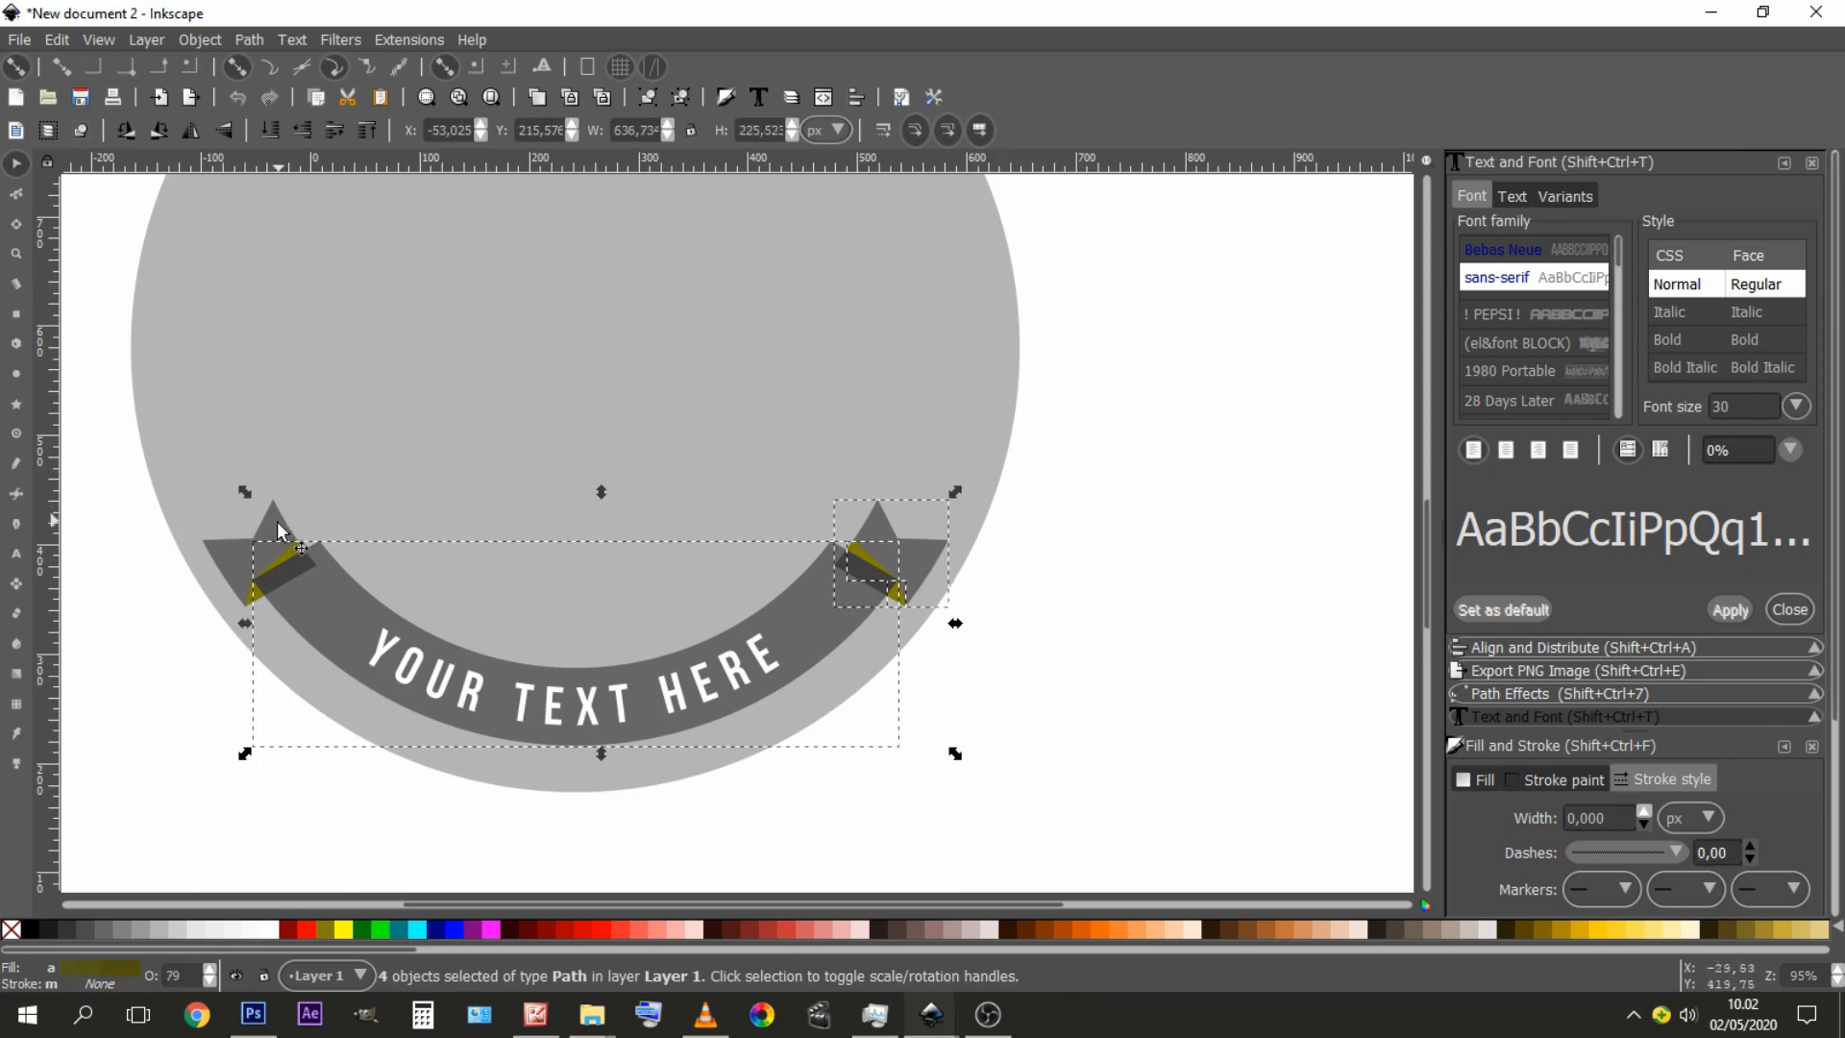
shift+click(294, 548)
shift+click(253, 593)
shift+click(225, 555)
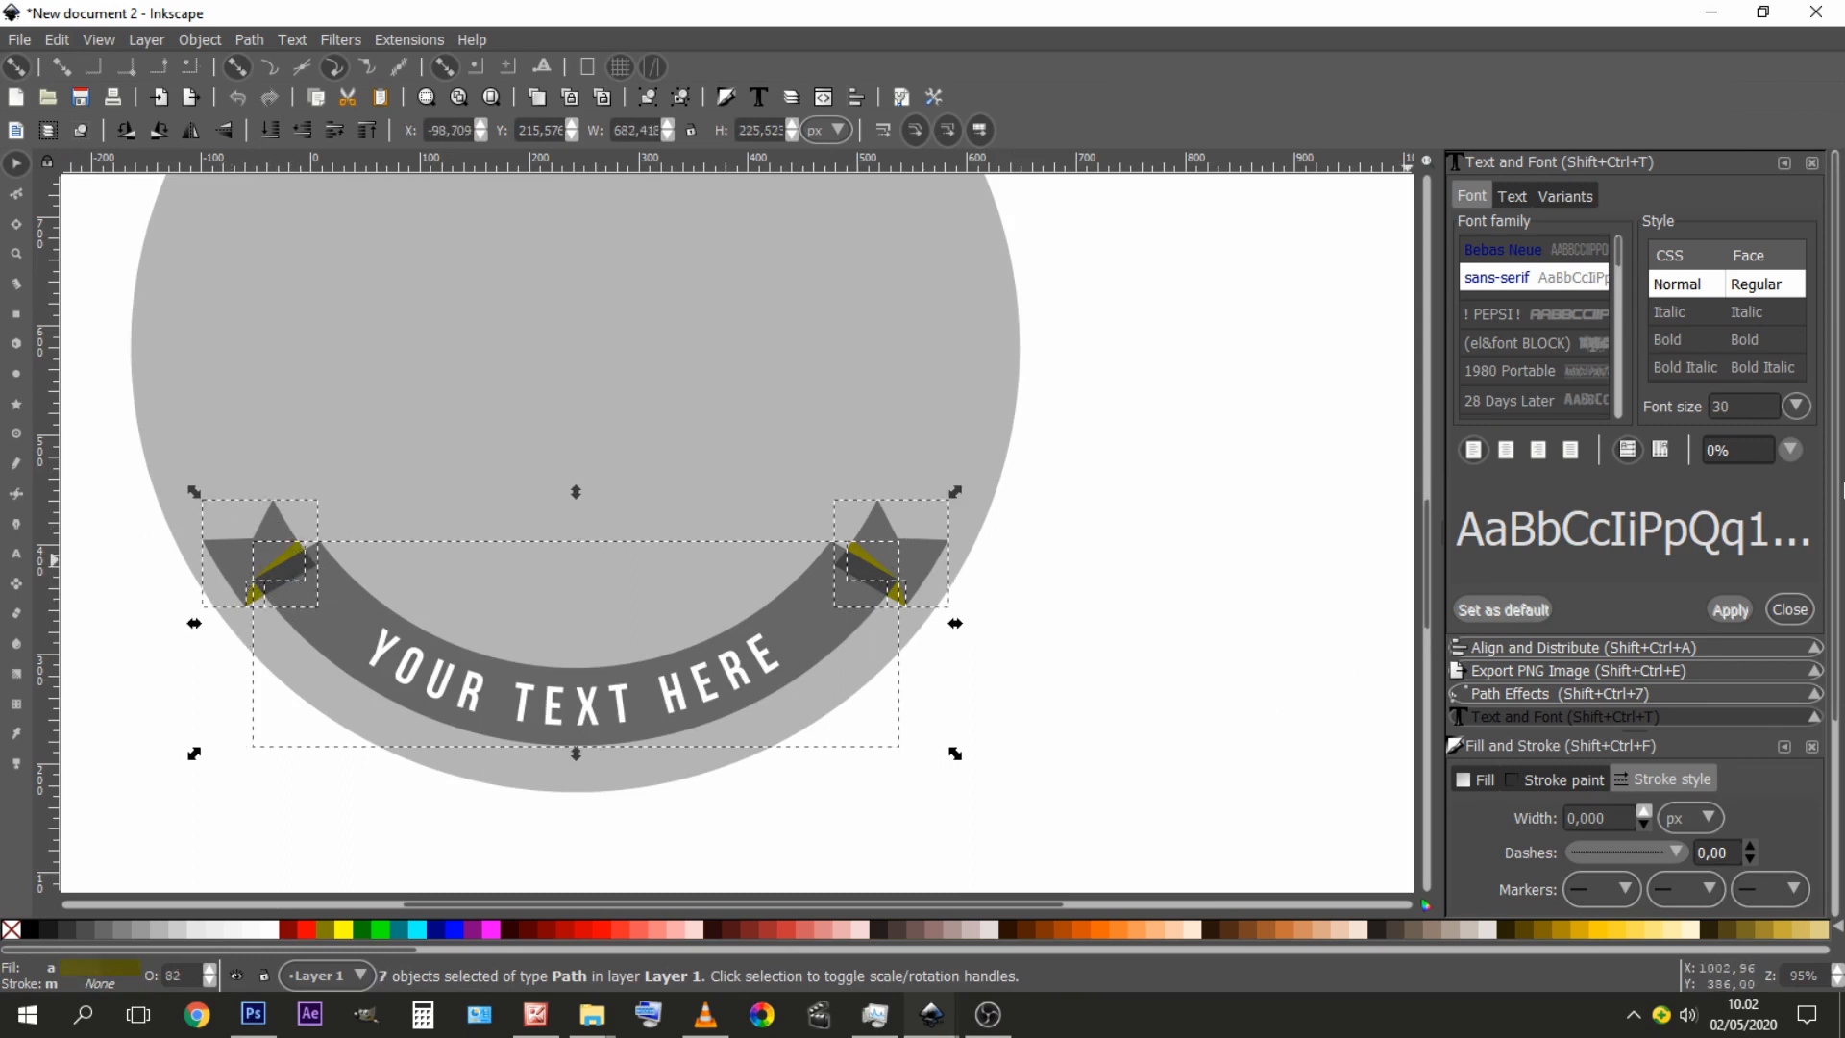
scroll(1833, 464, down, 5)
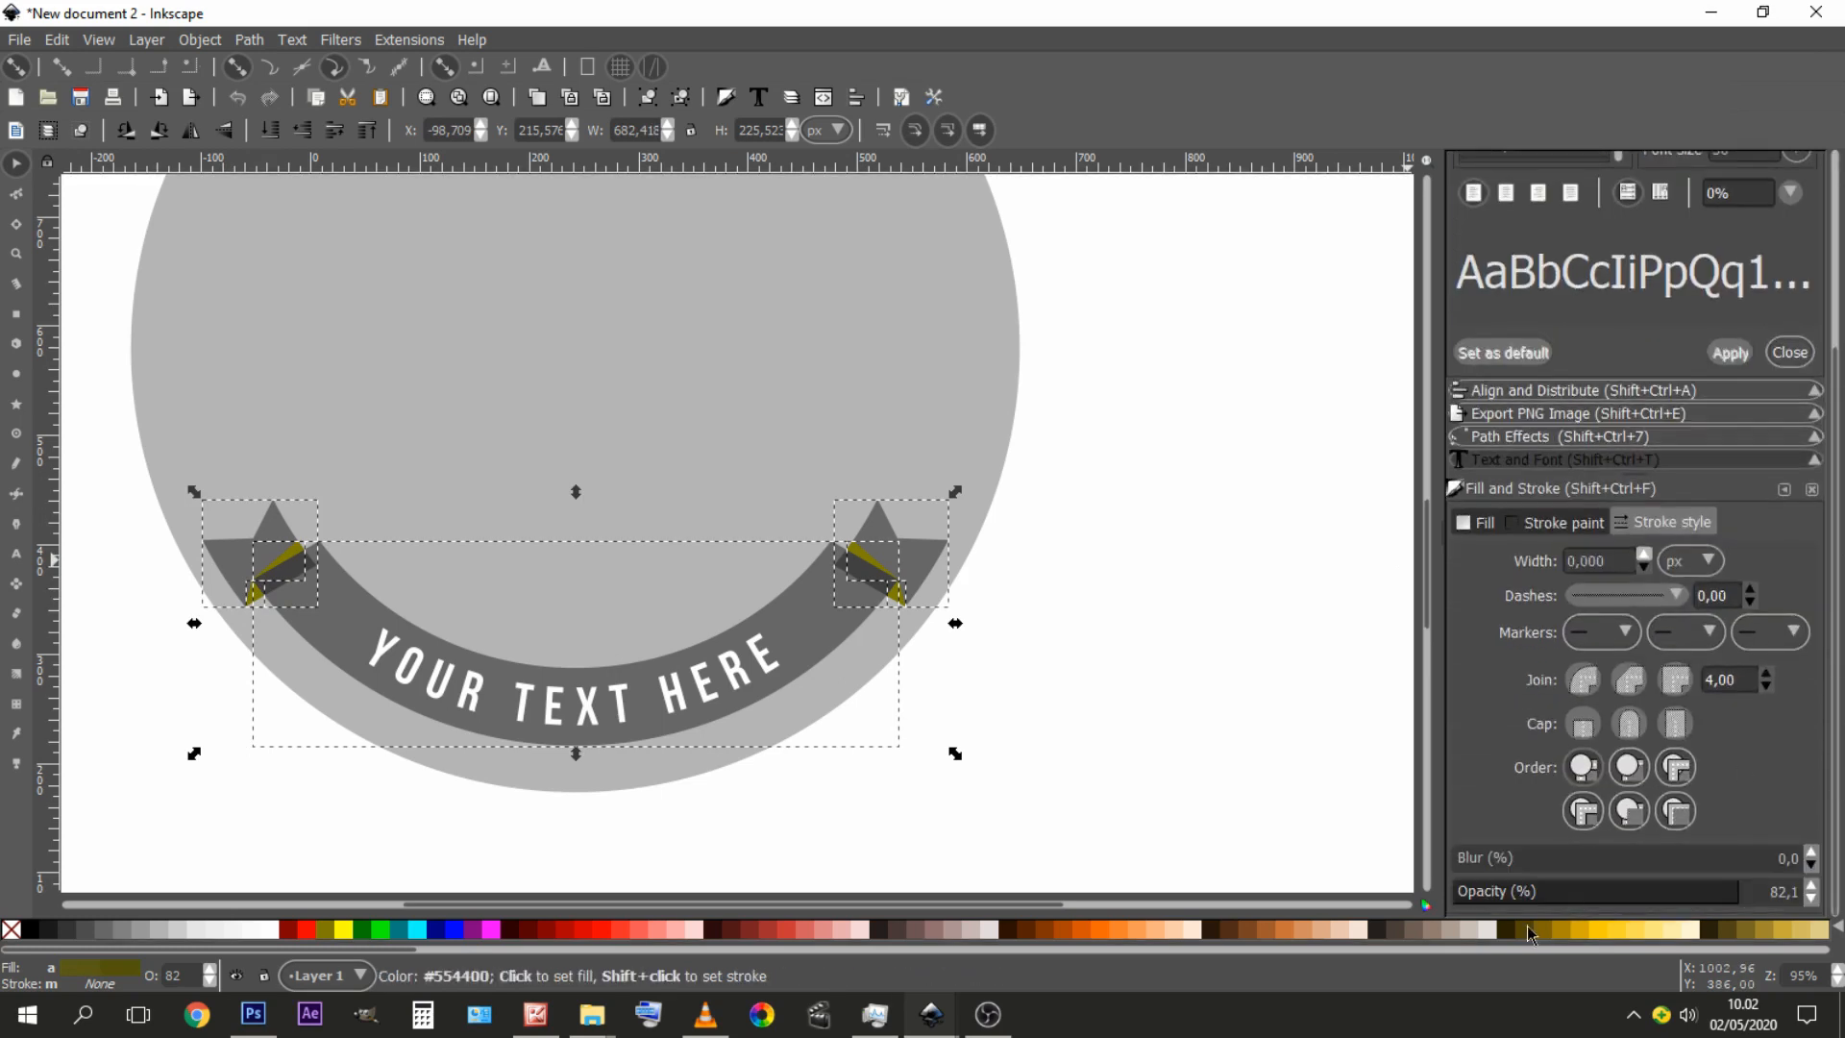
drag(1742, 893, 1831, 920)
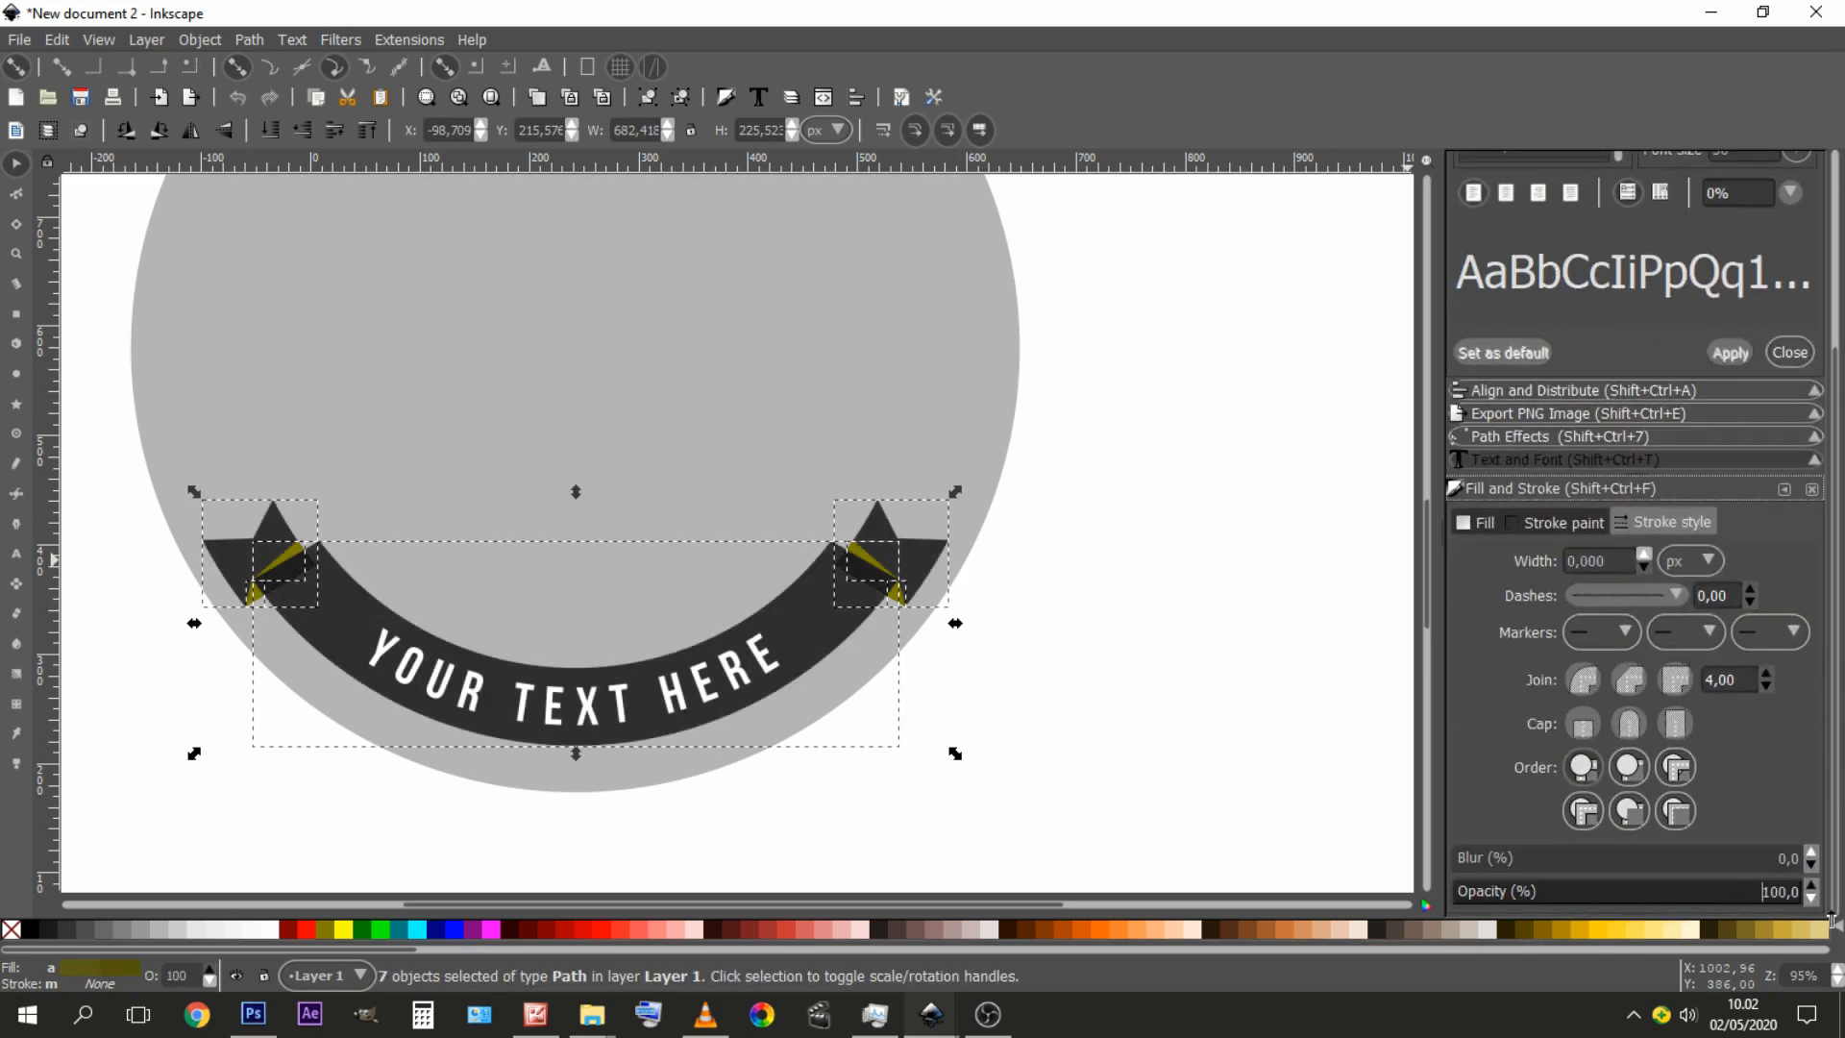
click(1078, 557)
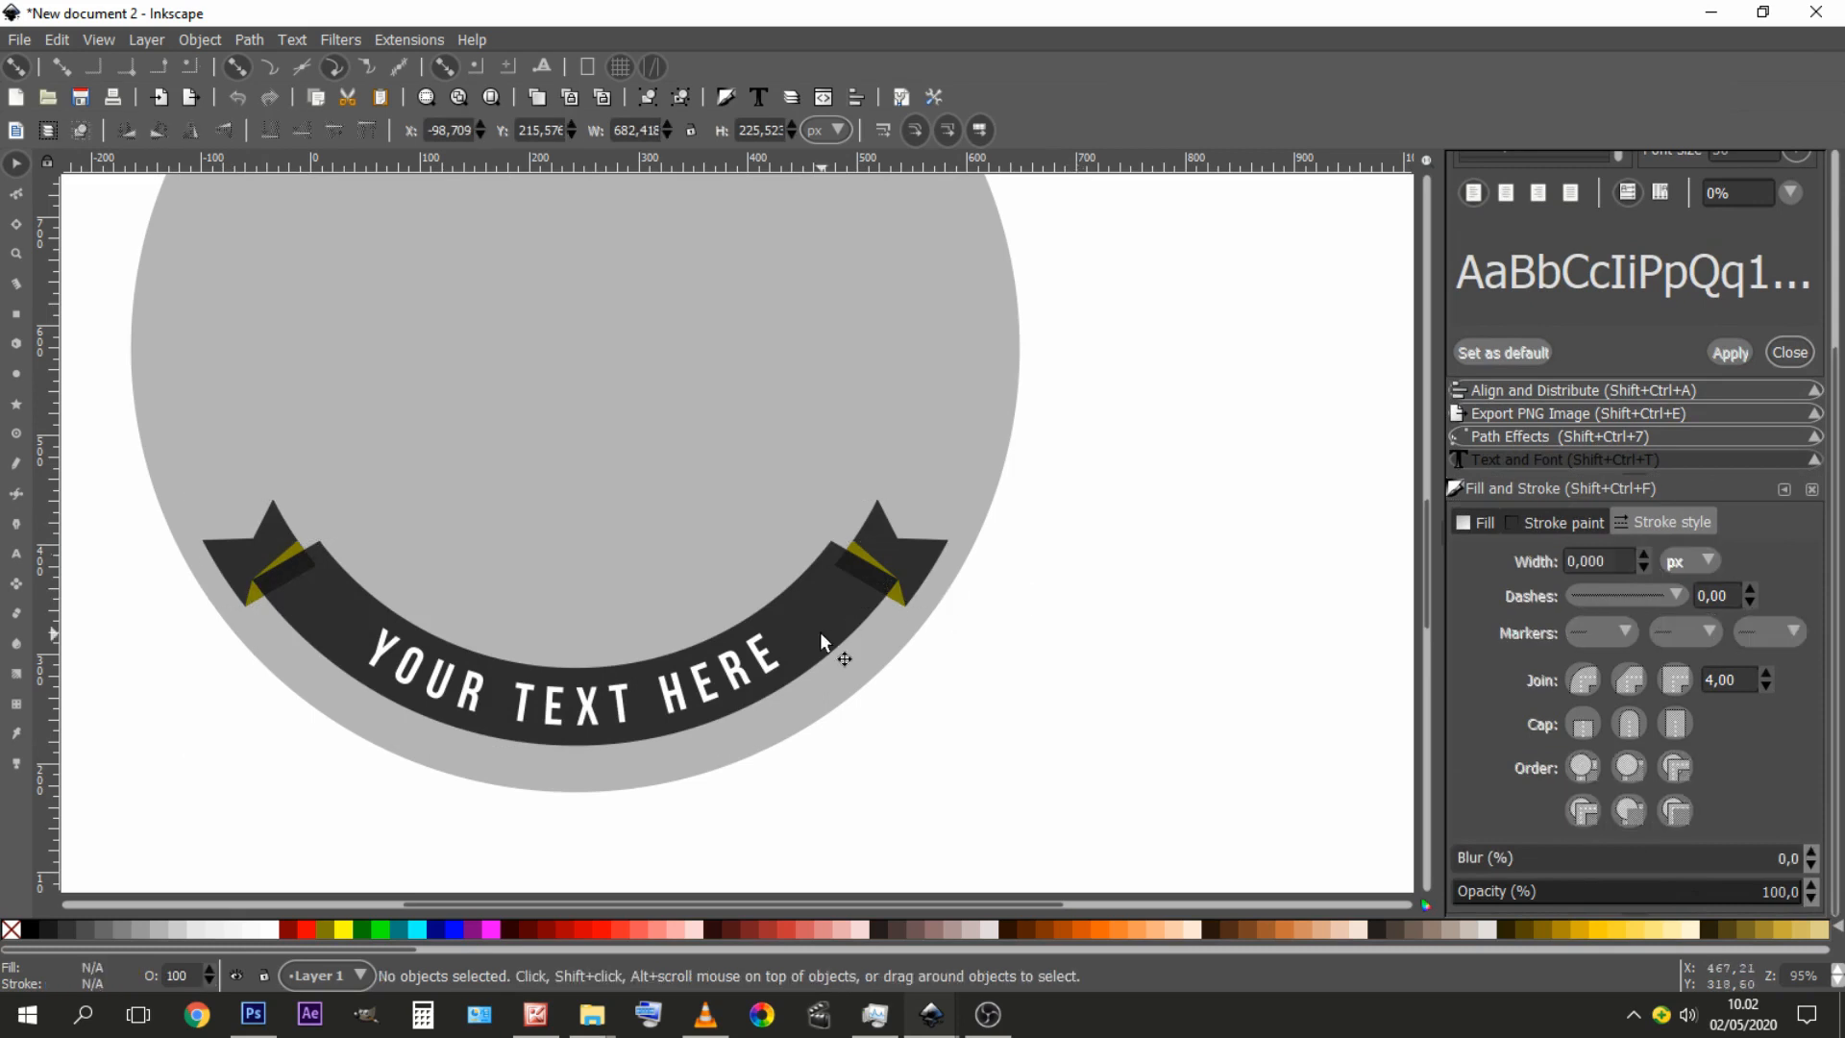
- Try to set the fill alpha of all seven ribbon pieces to 255 at once, and undo the change
click(824, 597)
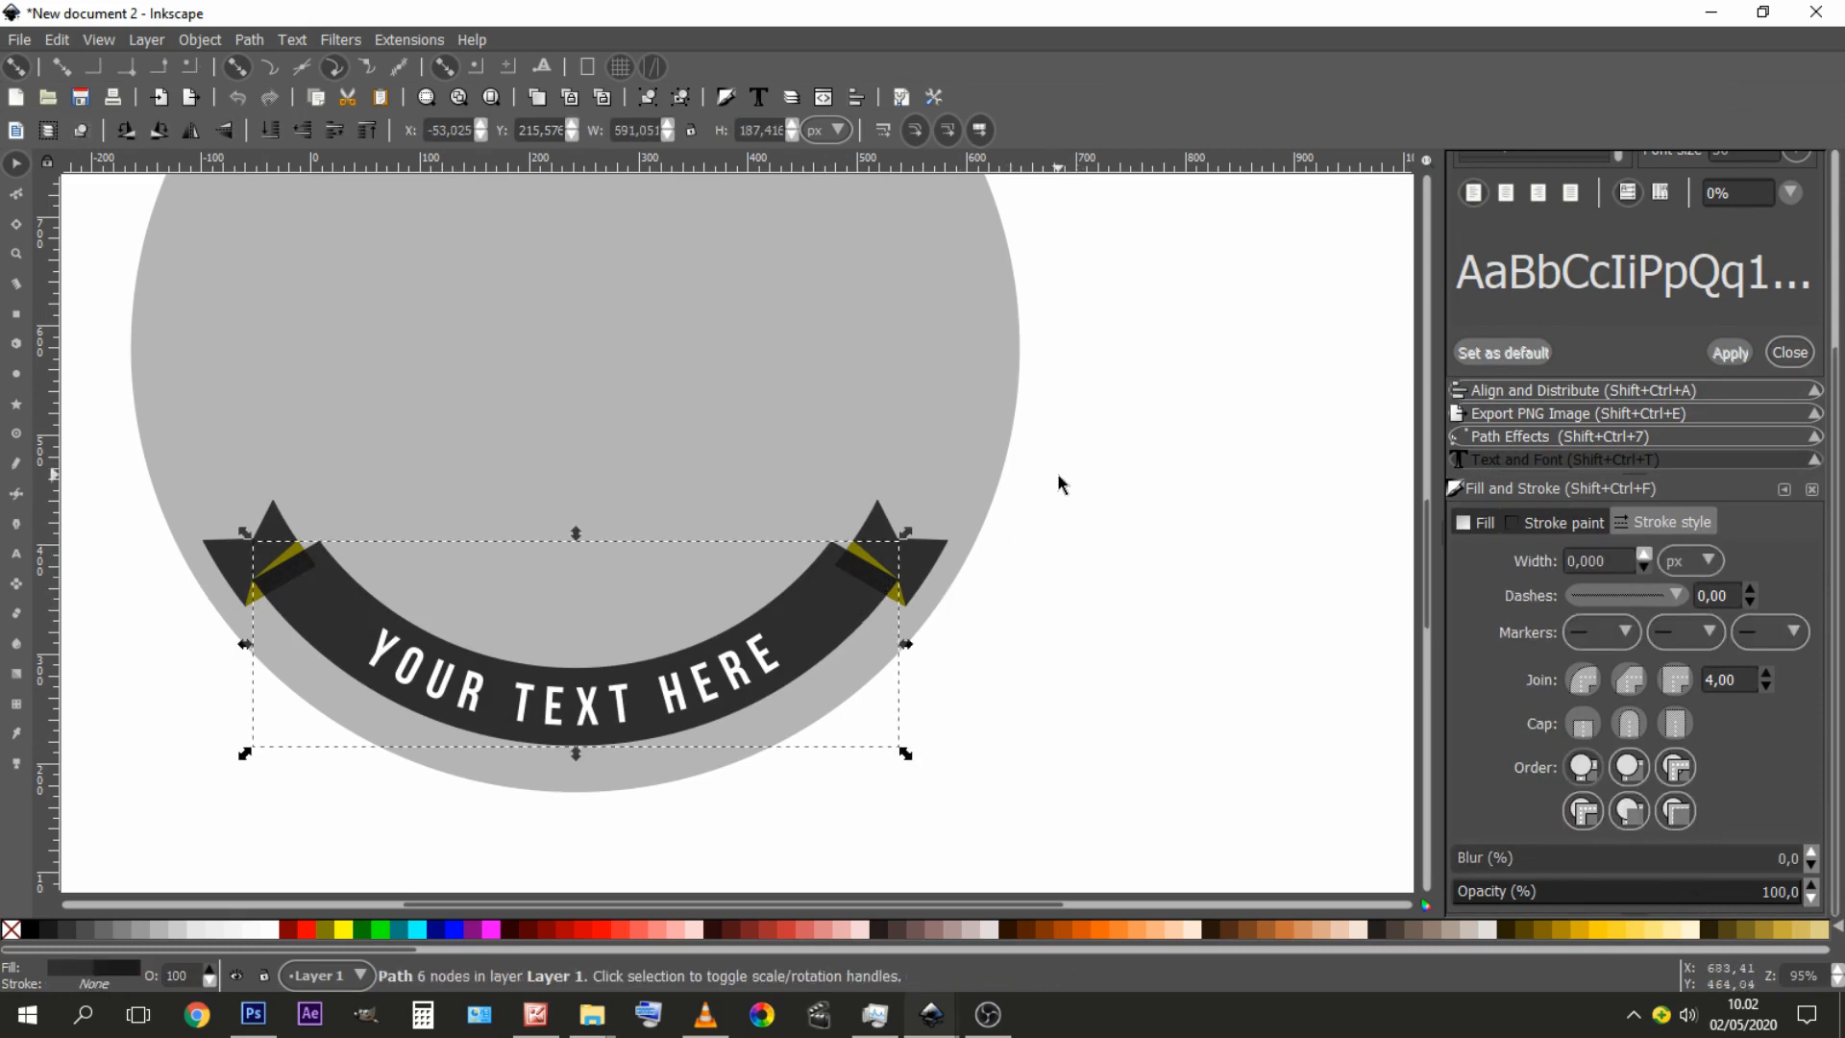
drag(1064, 467, 144, 836)
drag(279, 847, 283, 843)
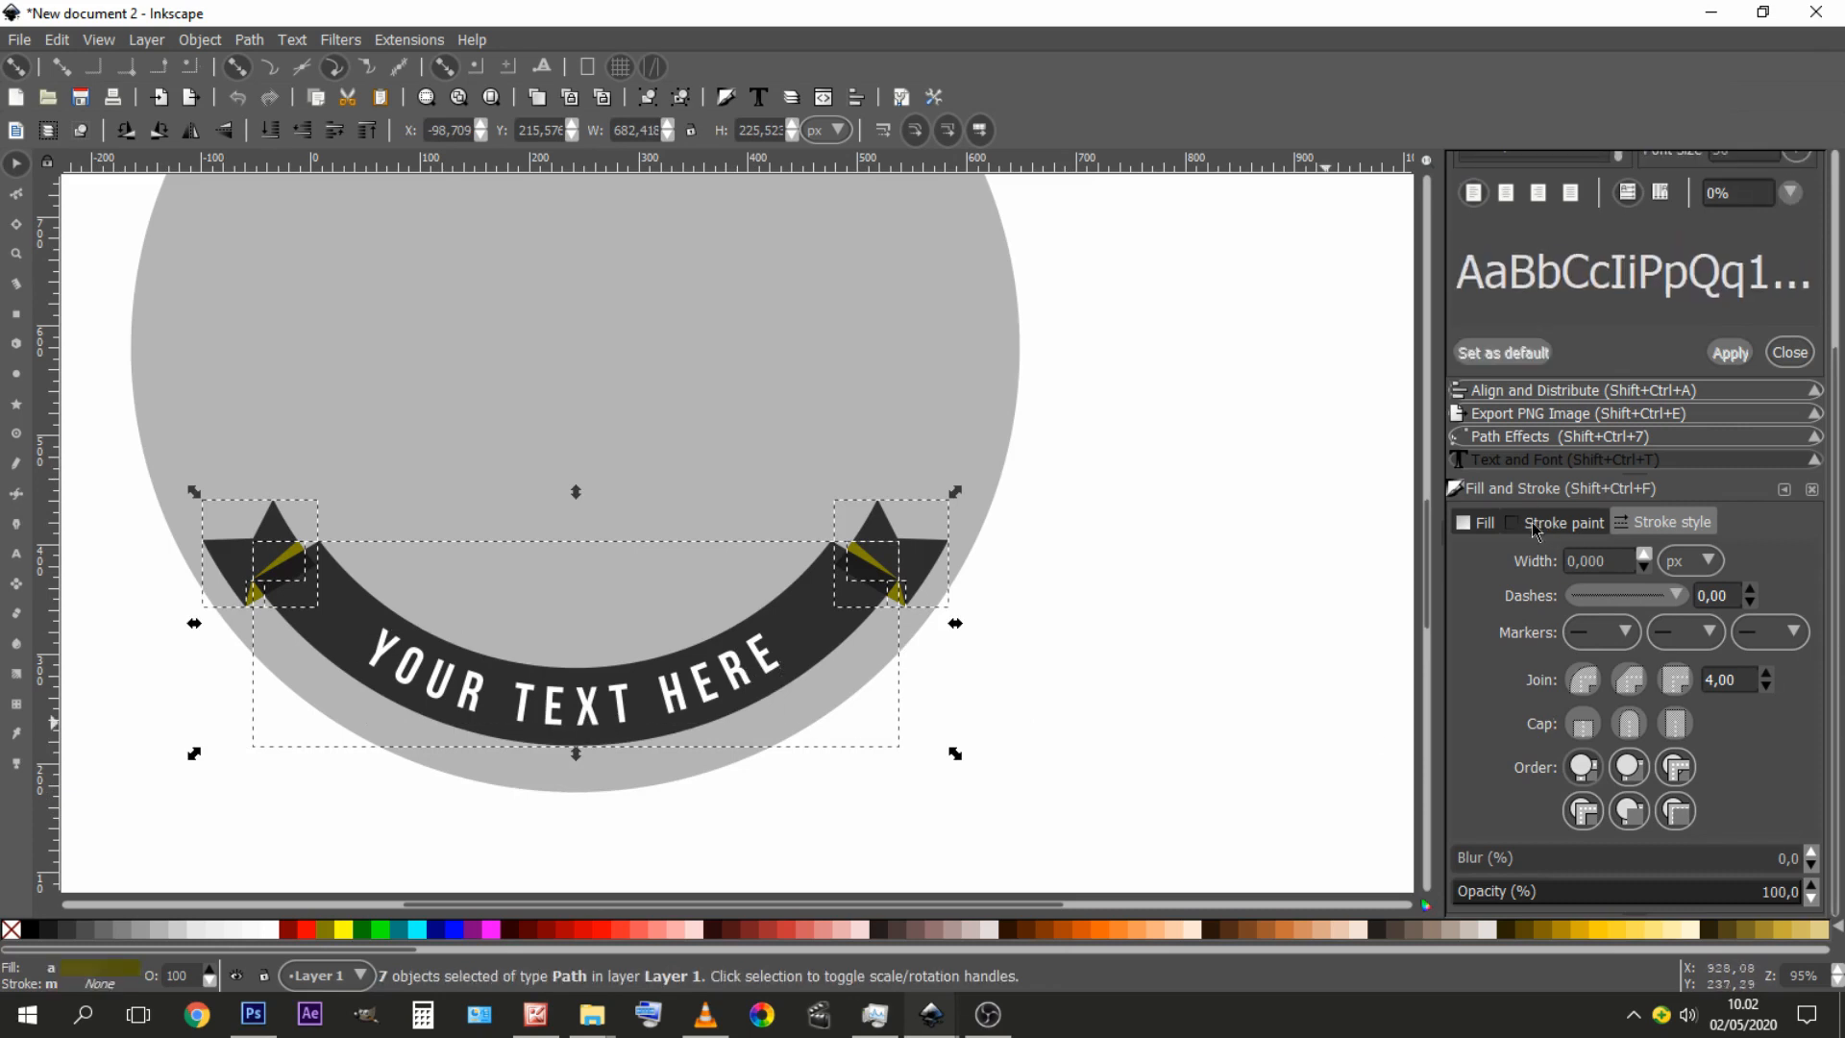
click(1475, 523)
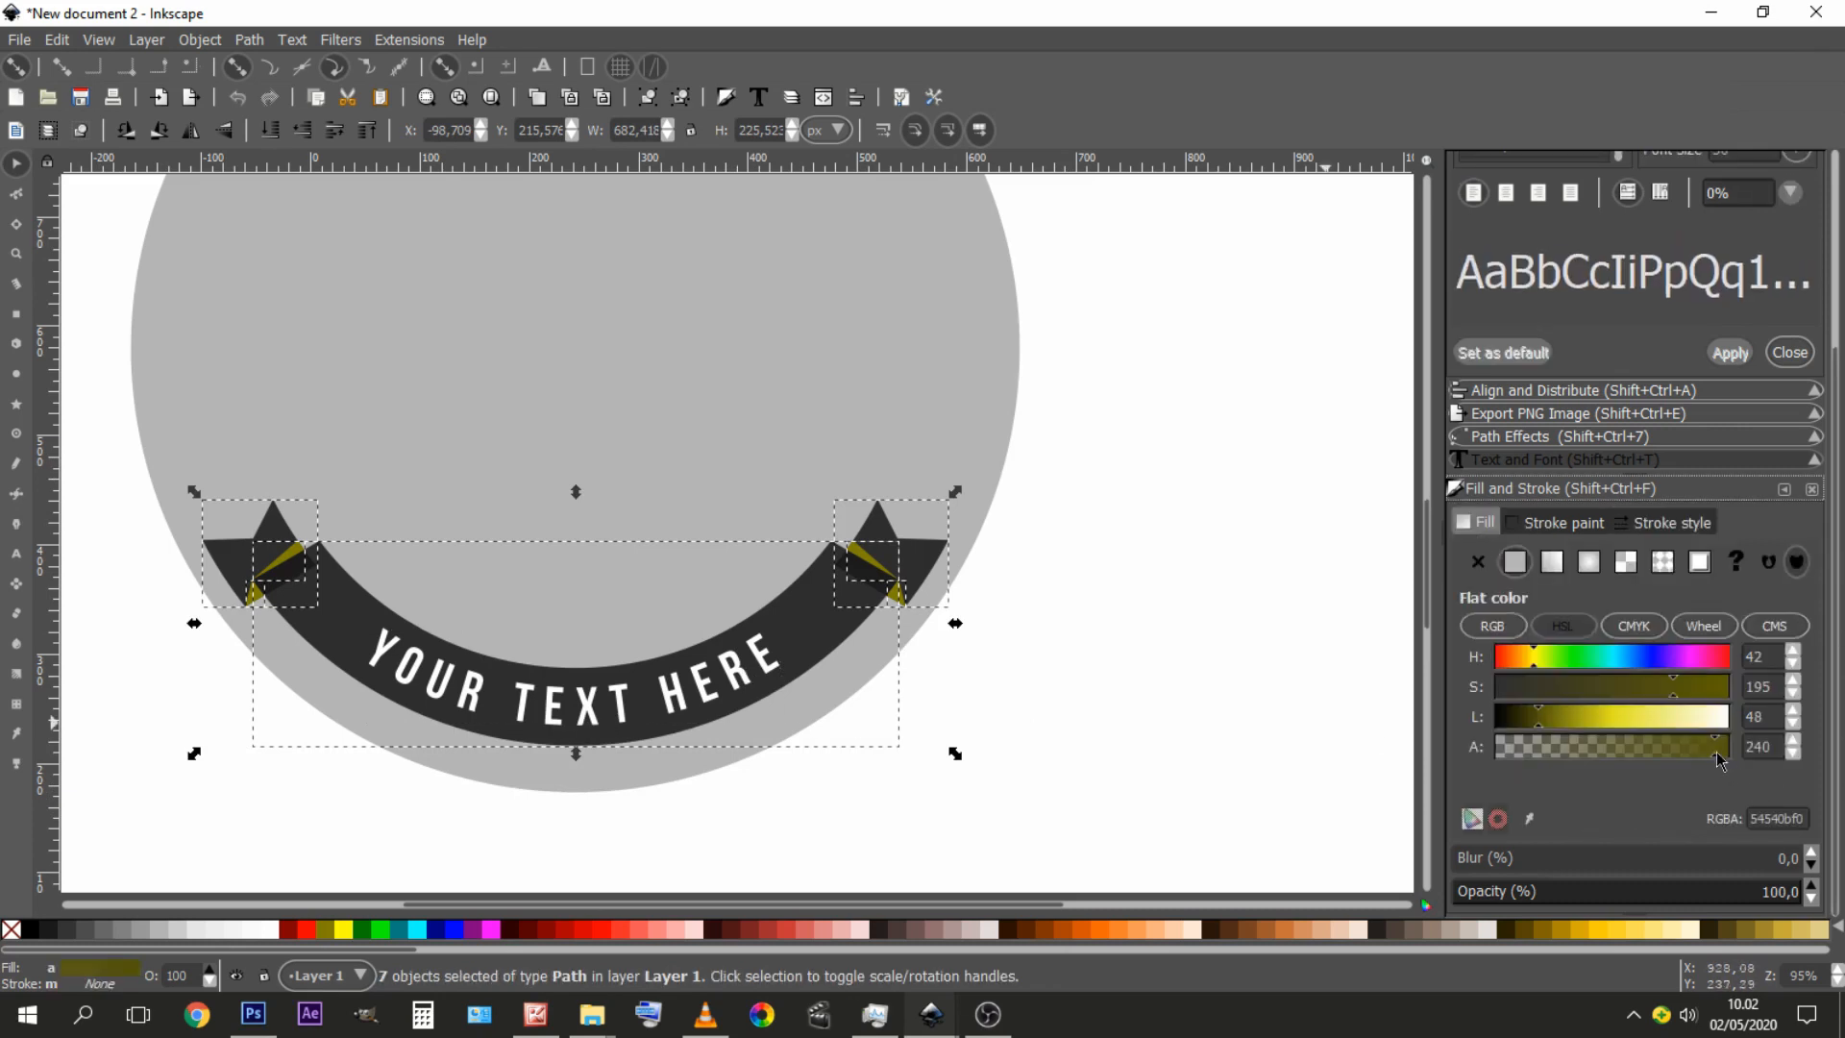
drag(1719, 760, 1753, 764)
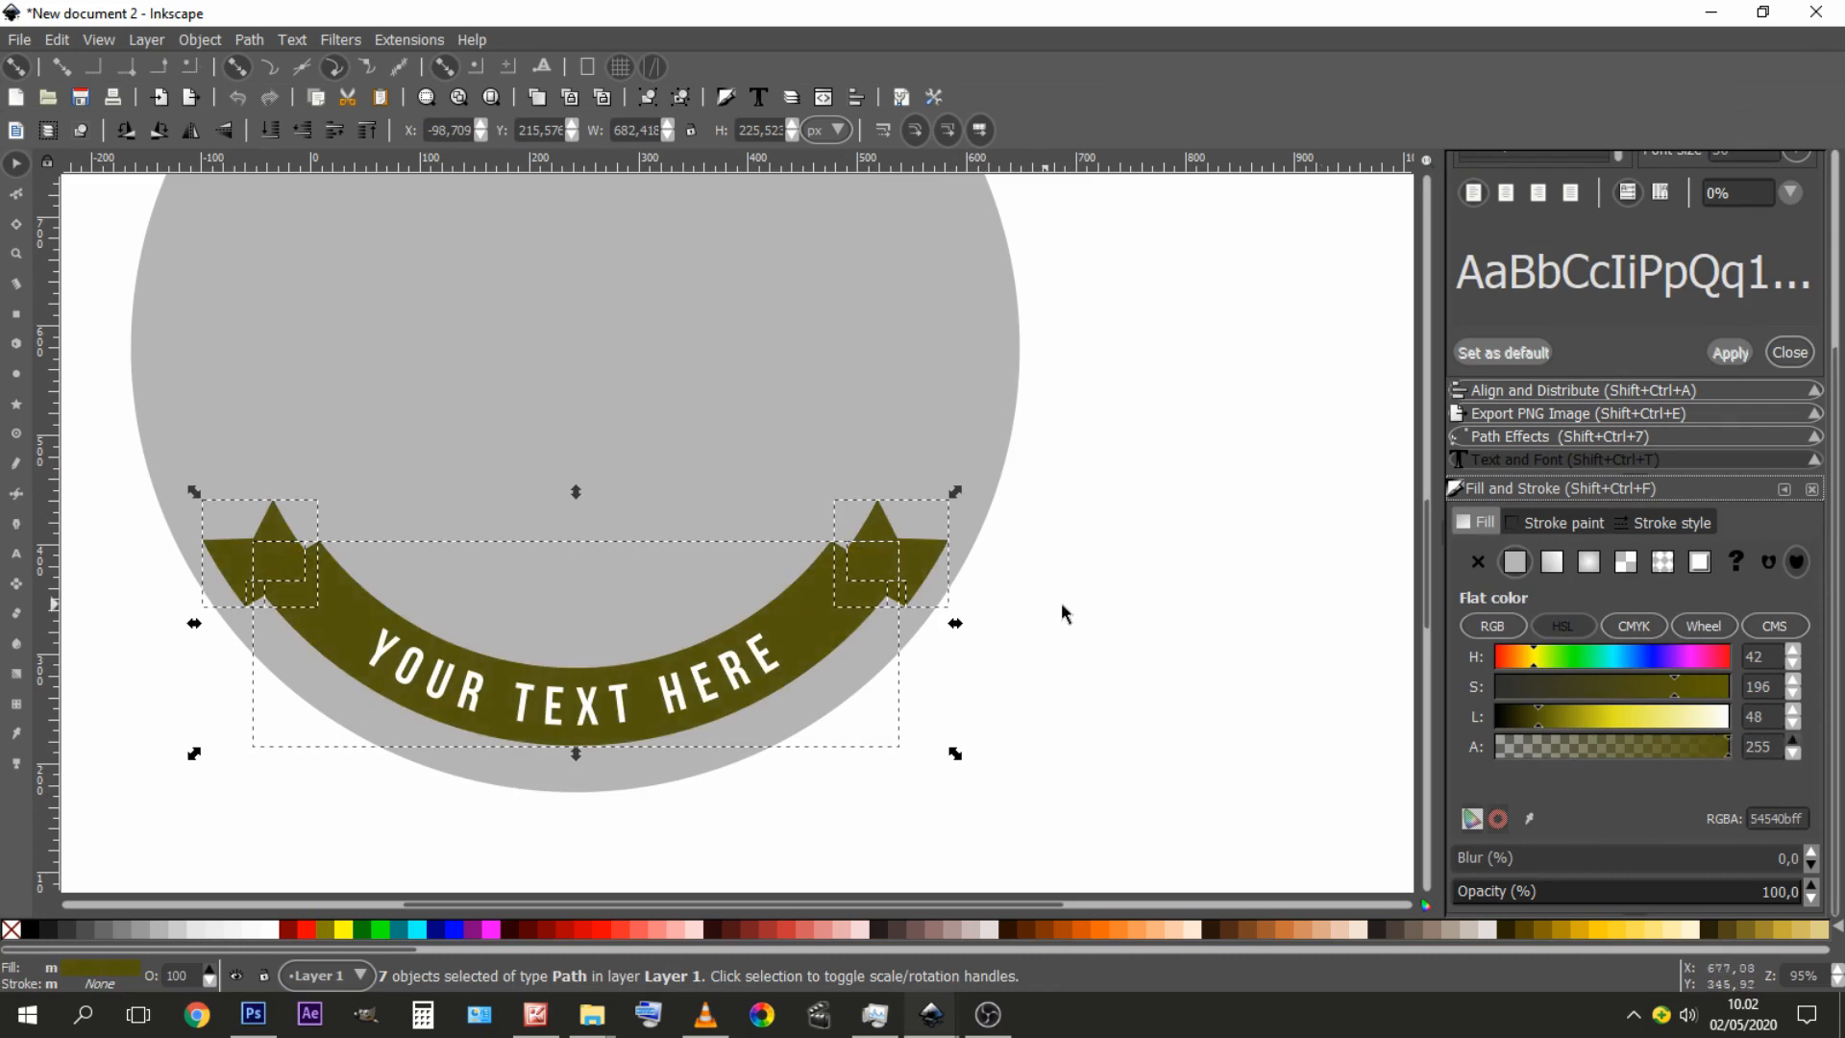
click(1144, 610)
click(892, 592)
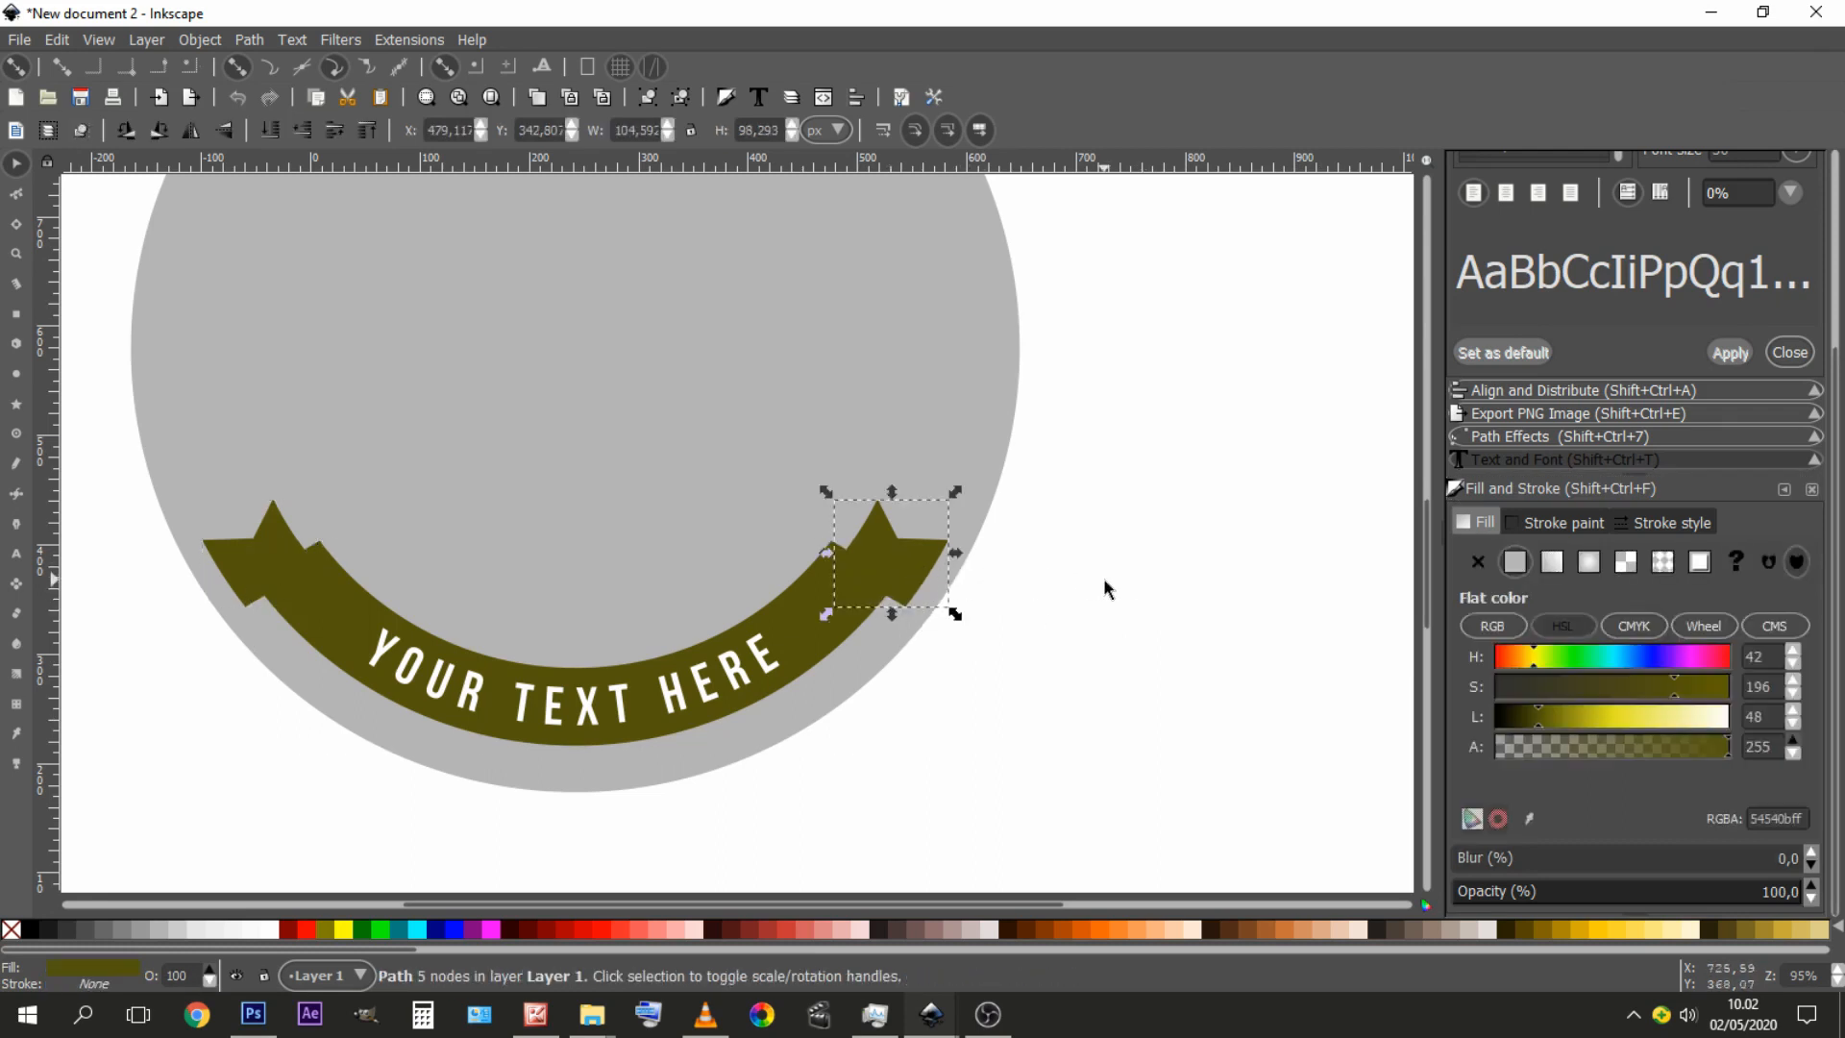
click(306, 143)
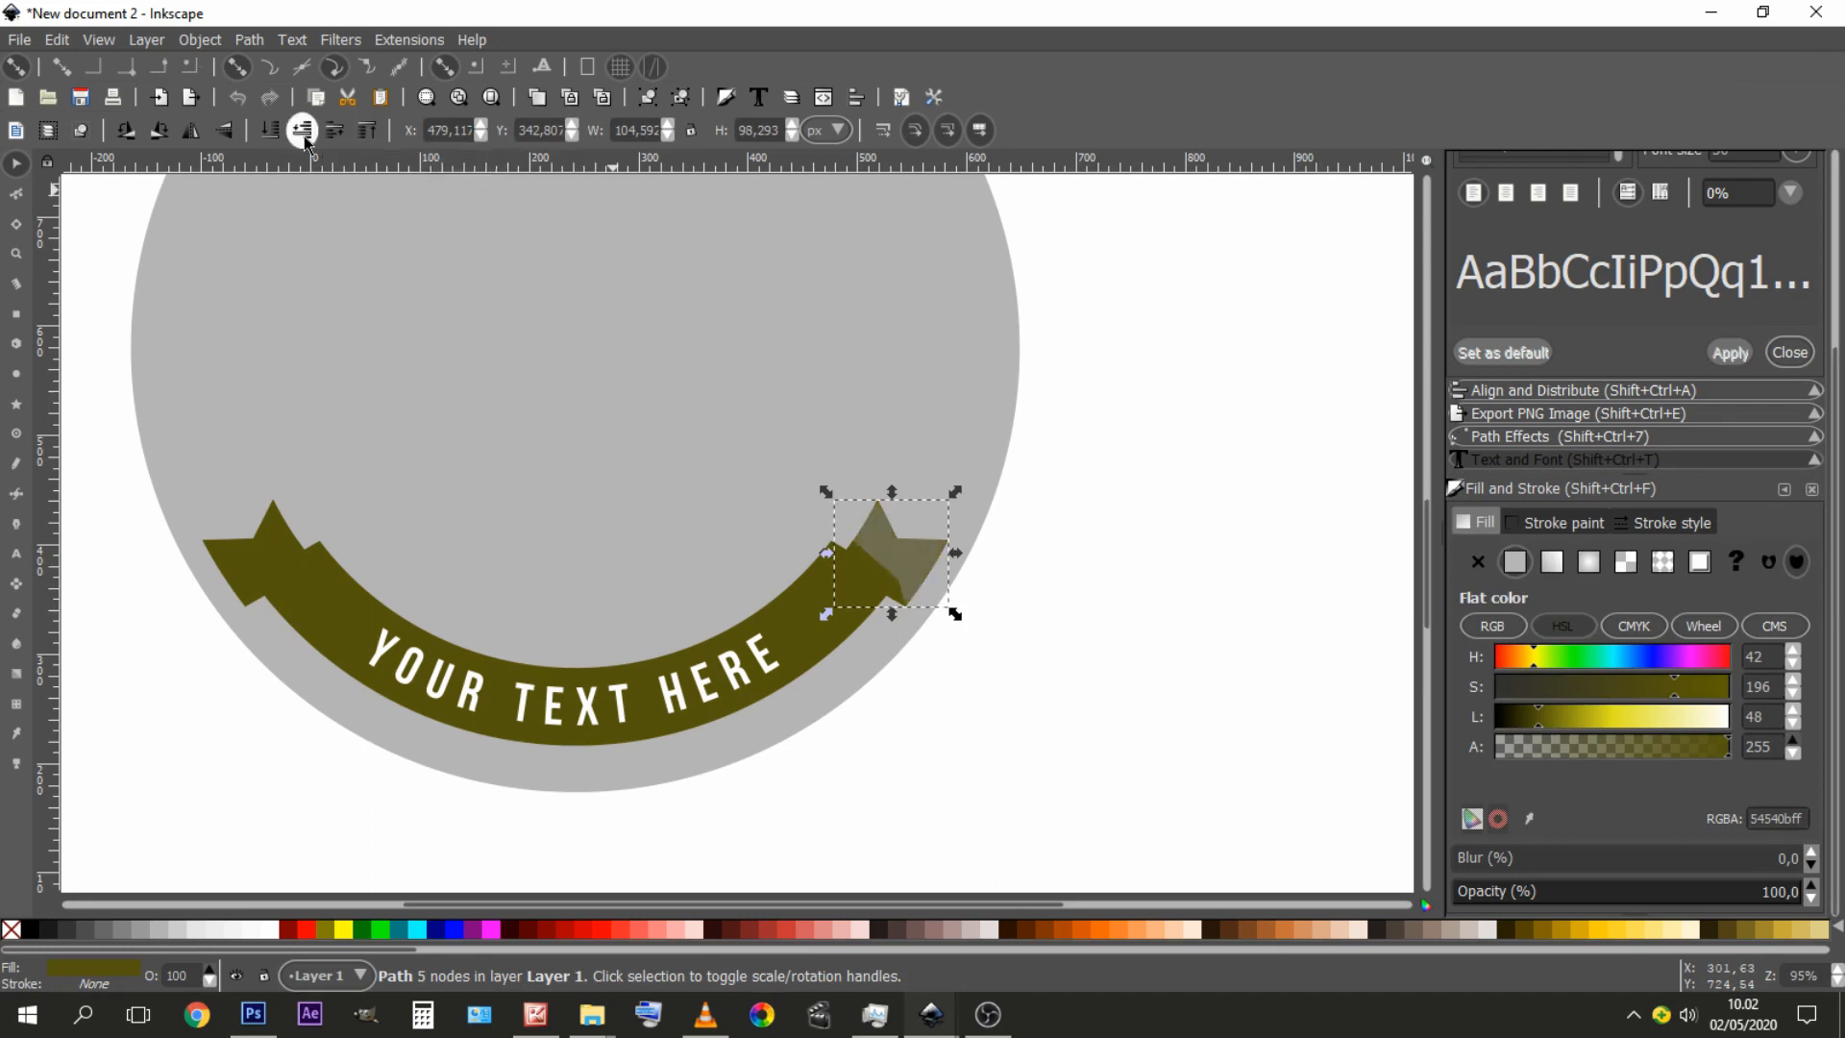
click(1086, 527)
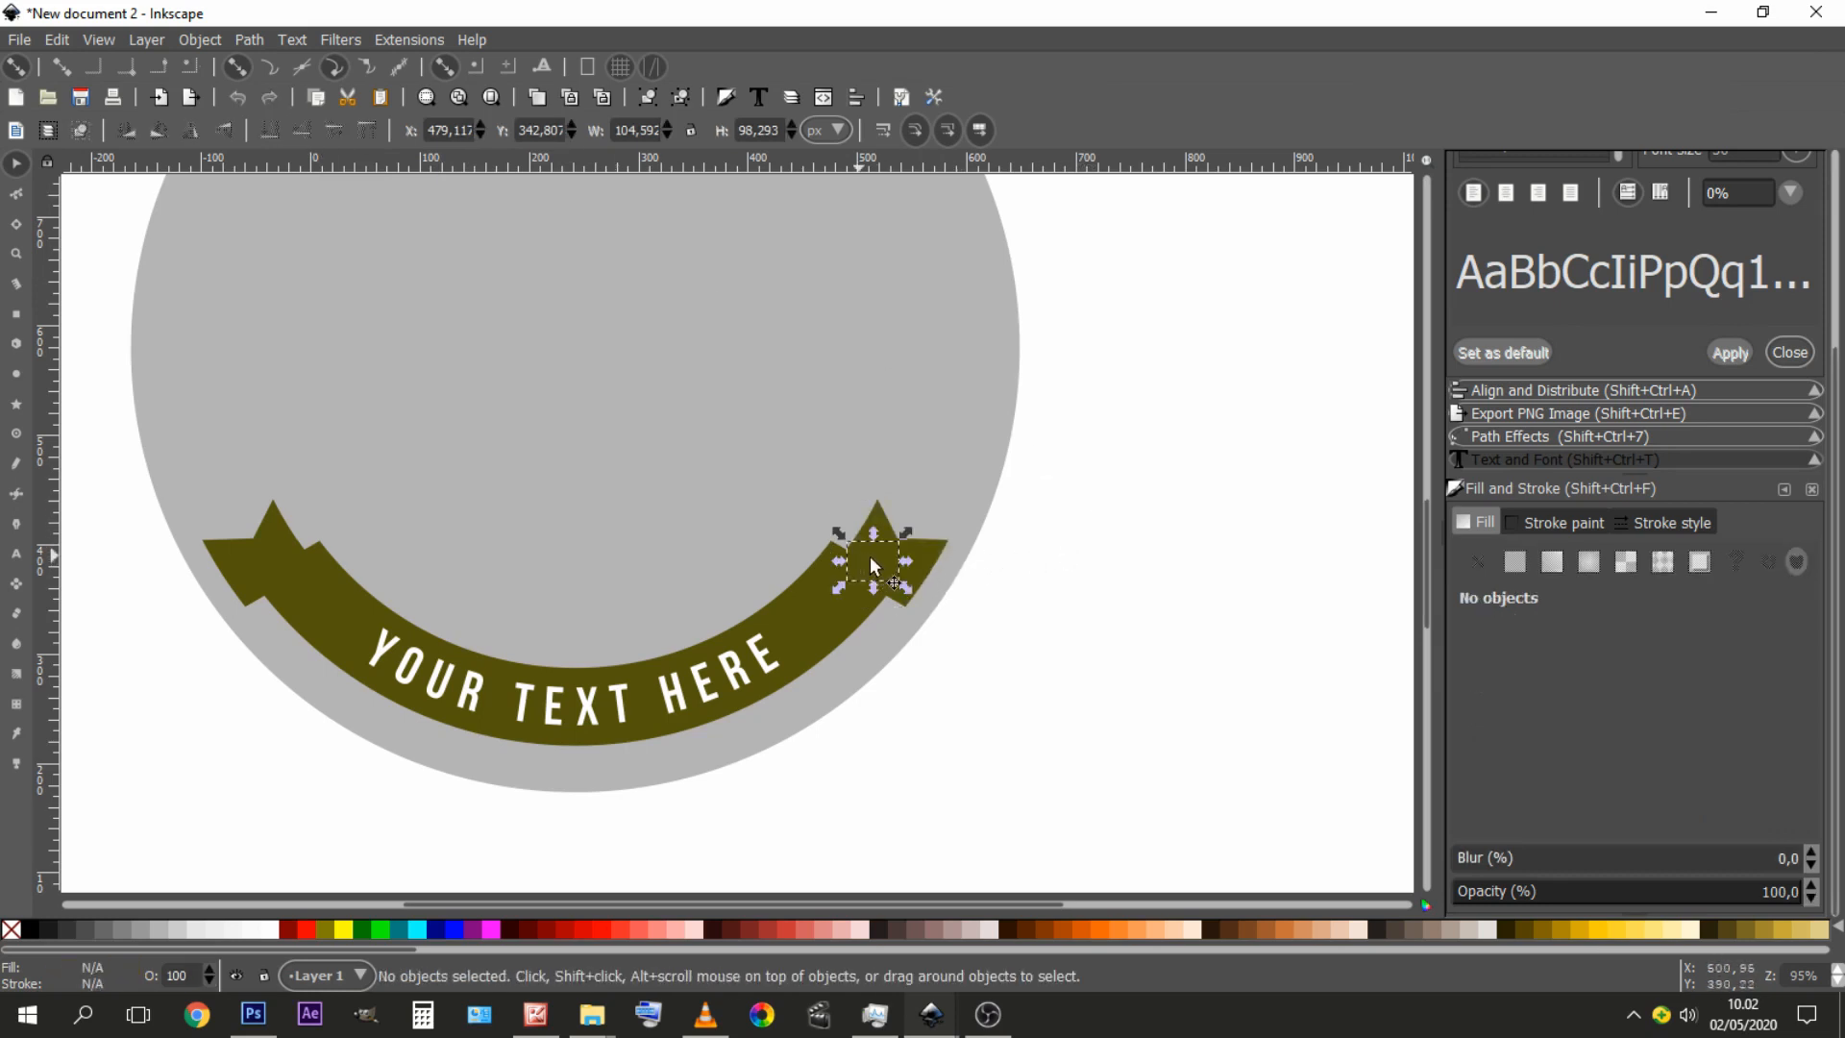
key(ctrl+z)
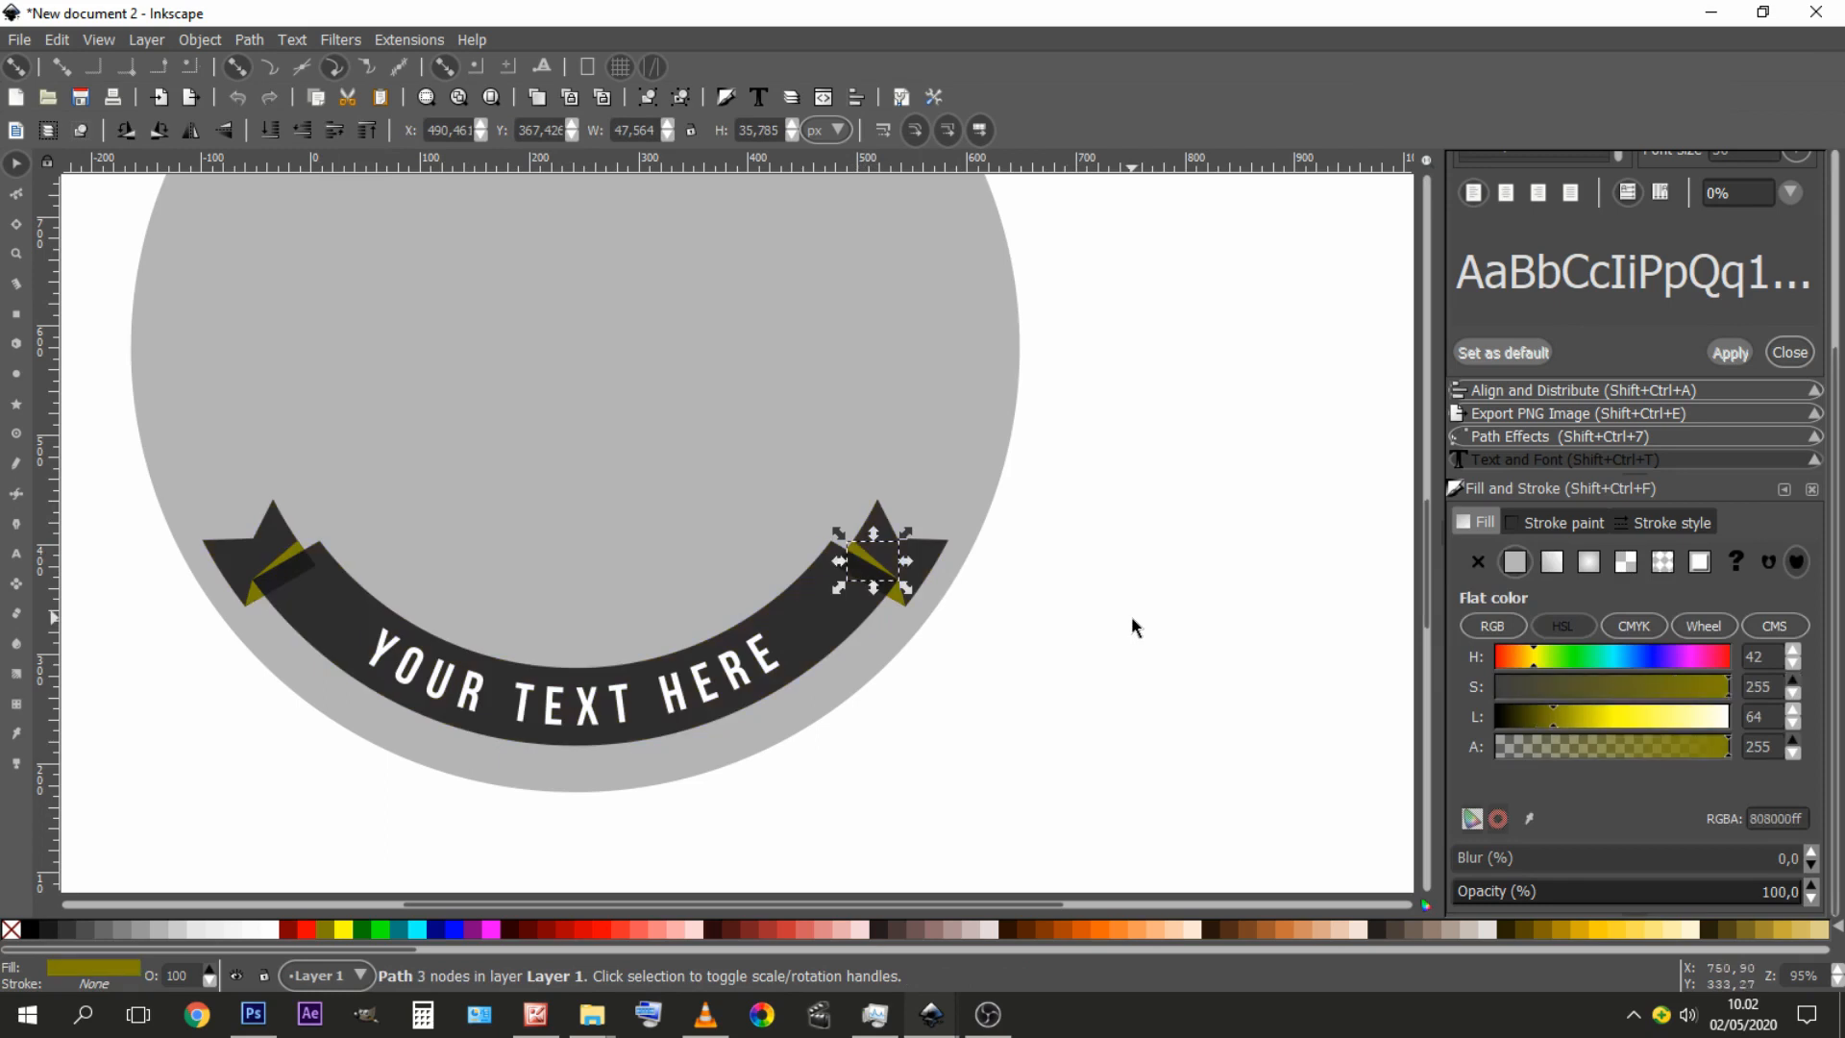
click(1064, 633)
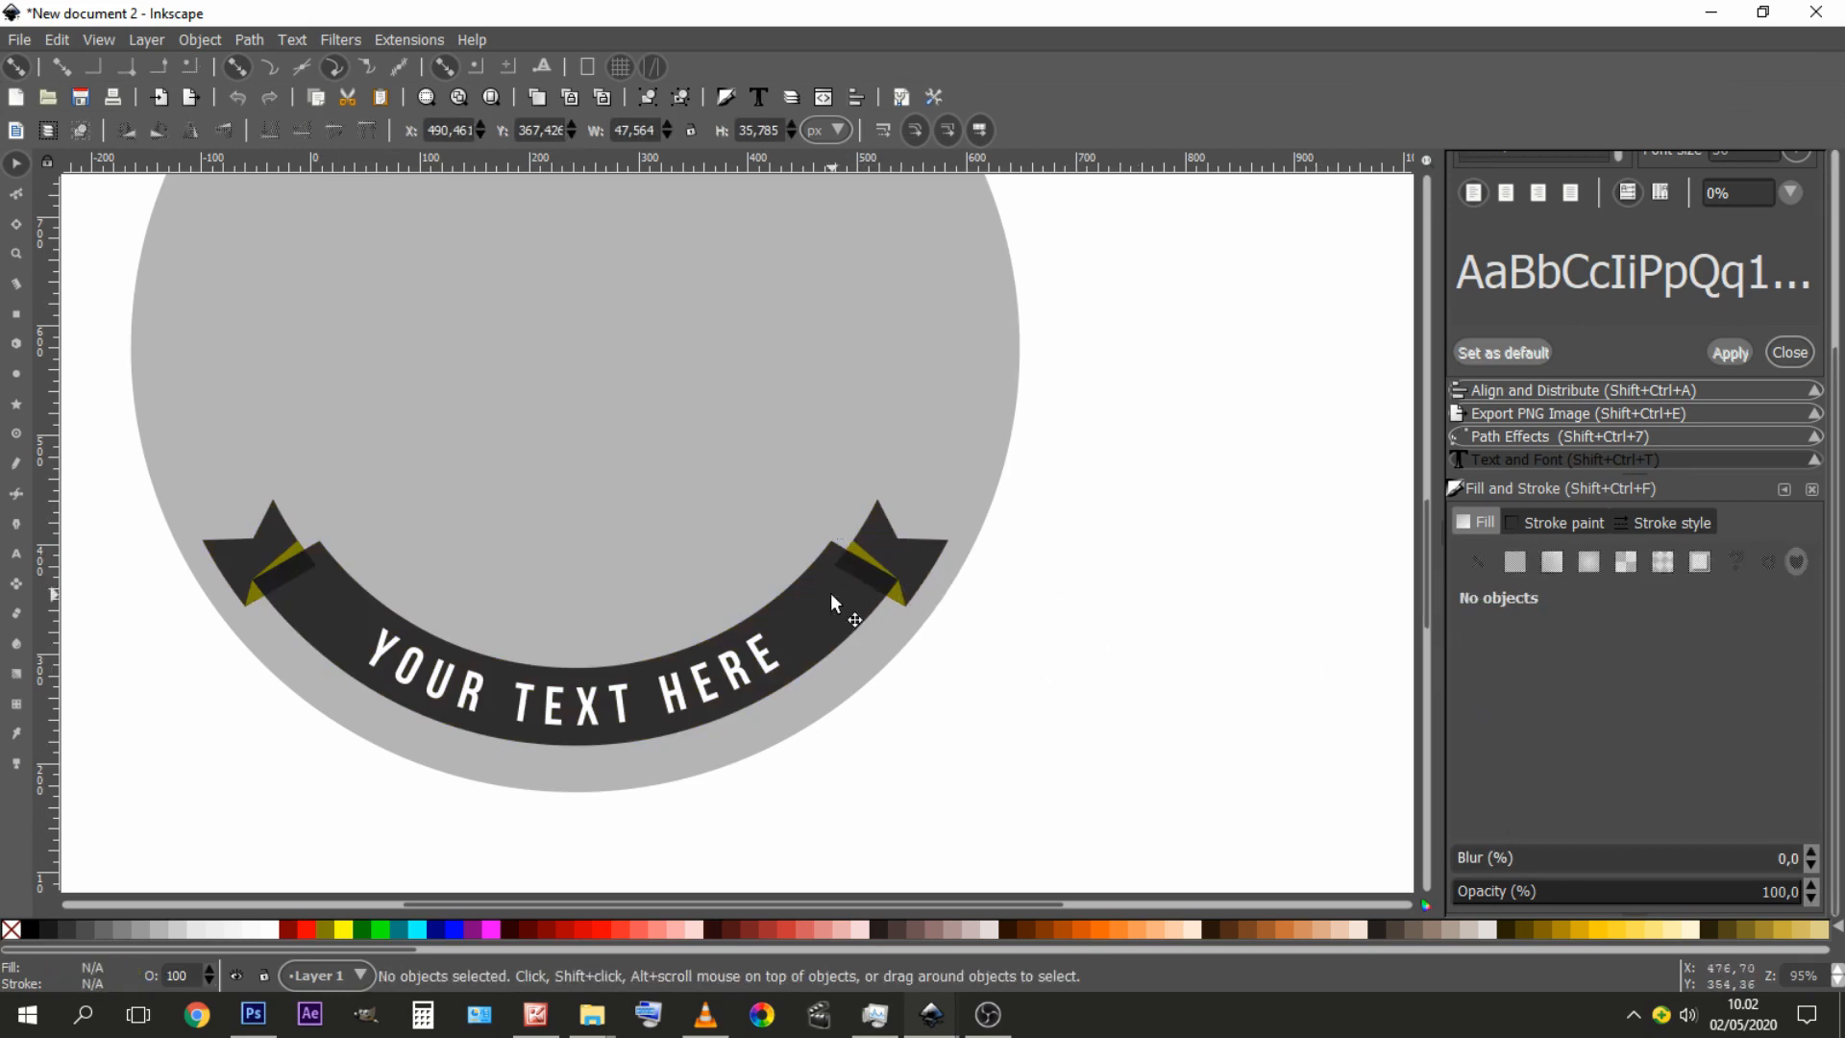
- Set the fill alpha of the curved band and of both ribbon tails to 255, one piece at a time
click(882, 605)
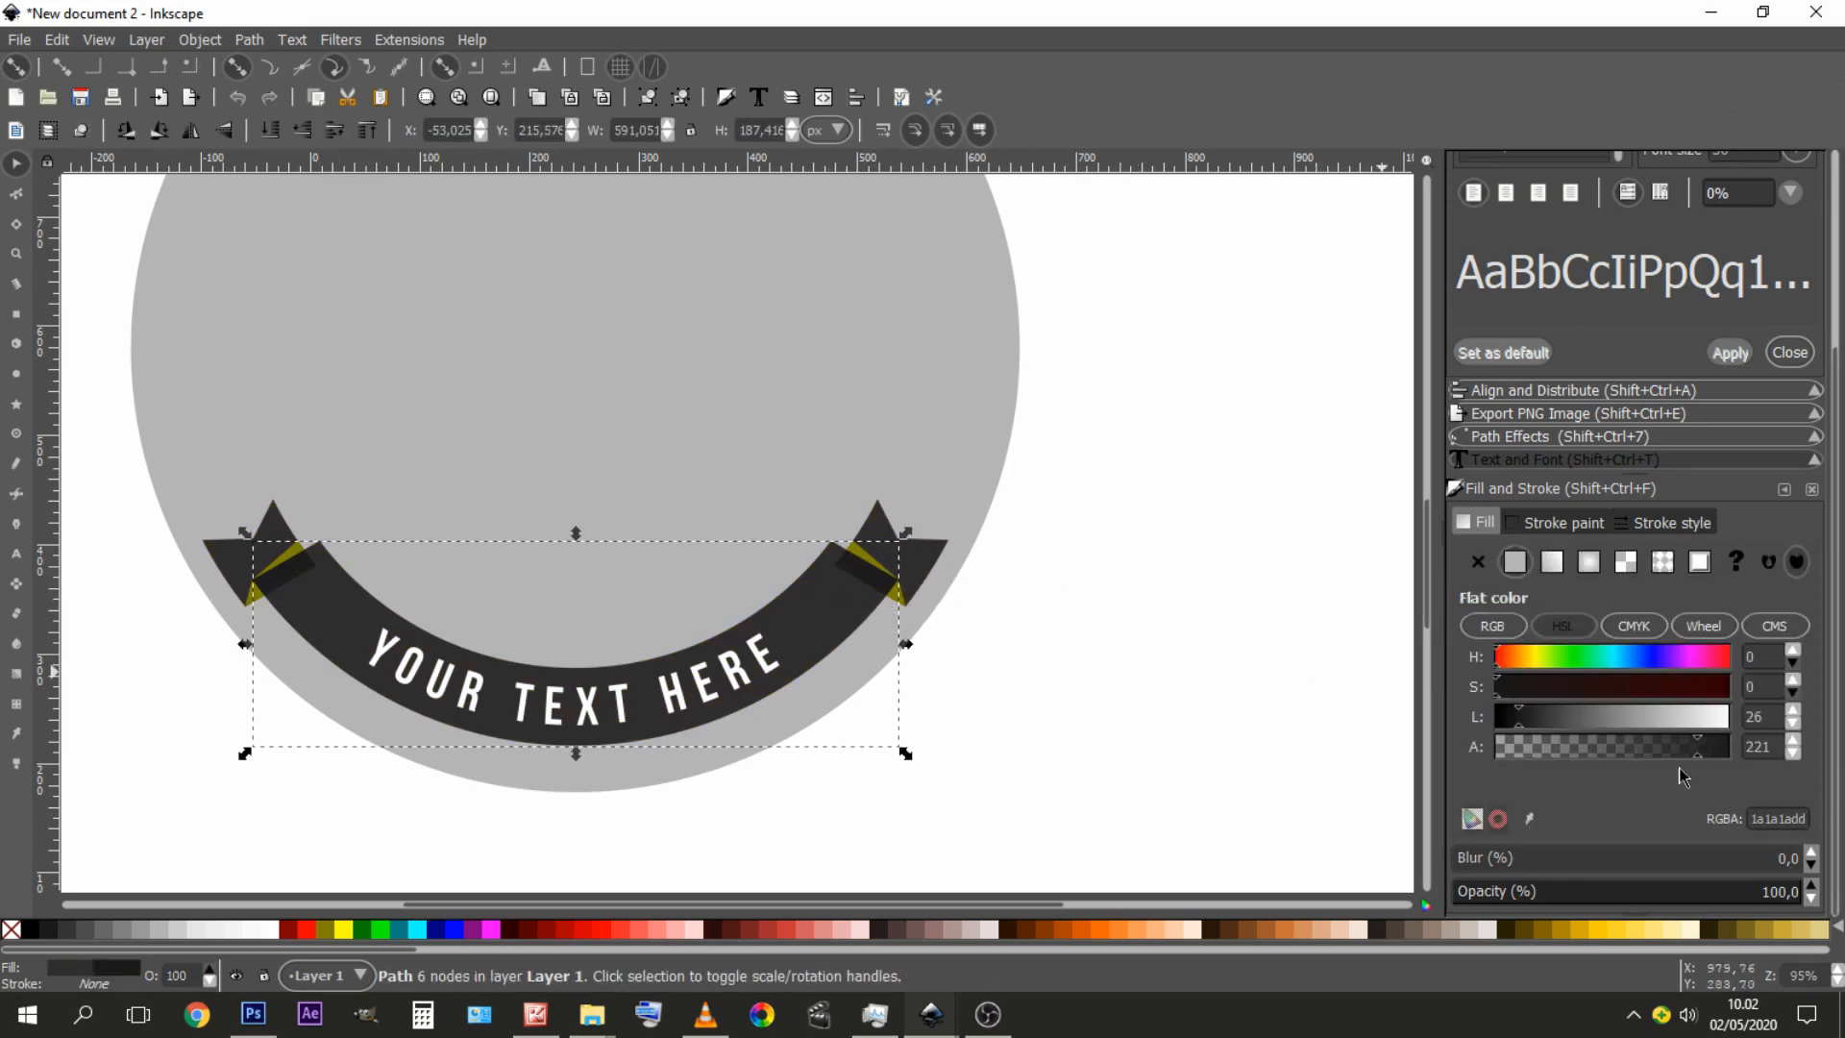
drag(1698, 759, 1754, 759)
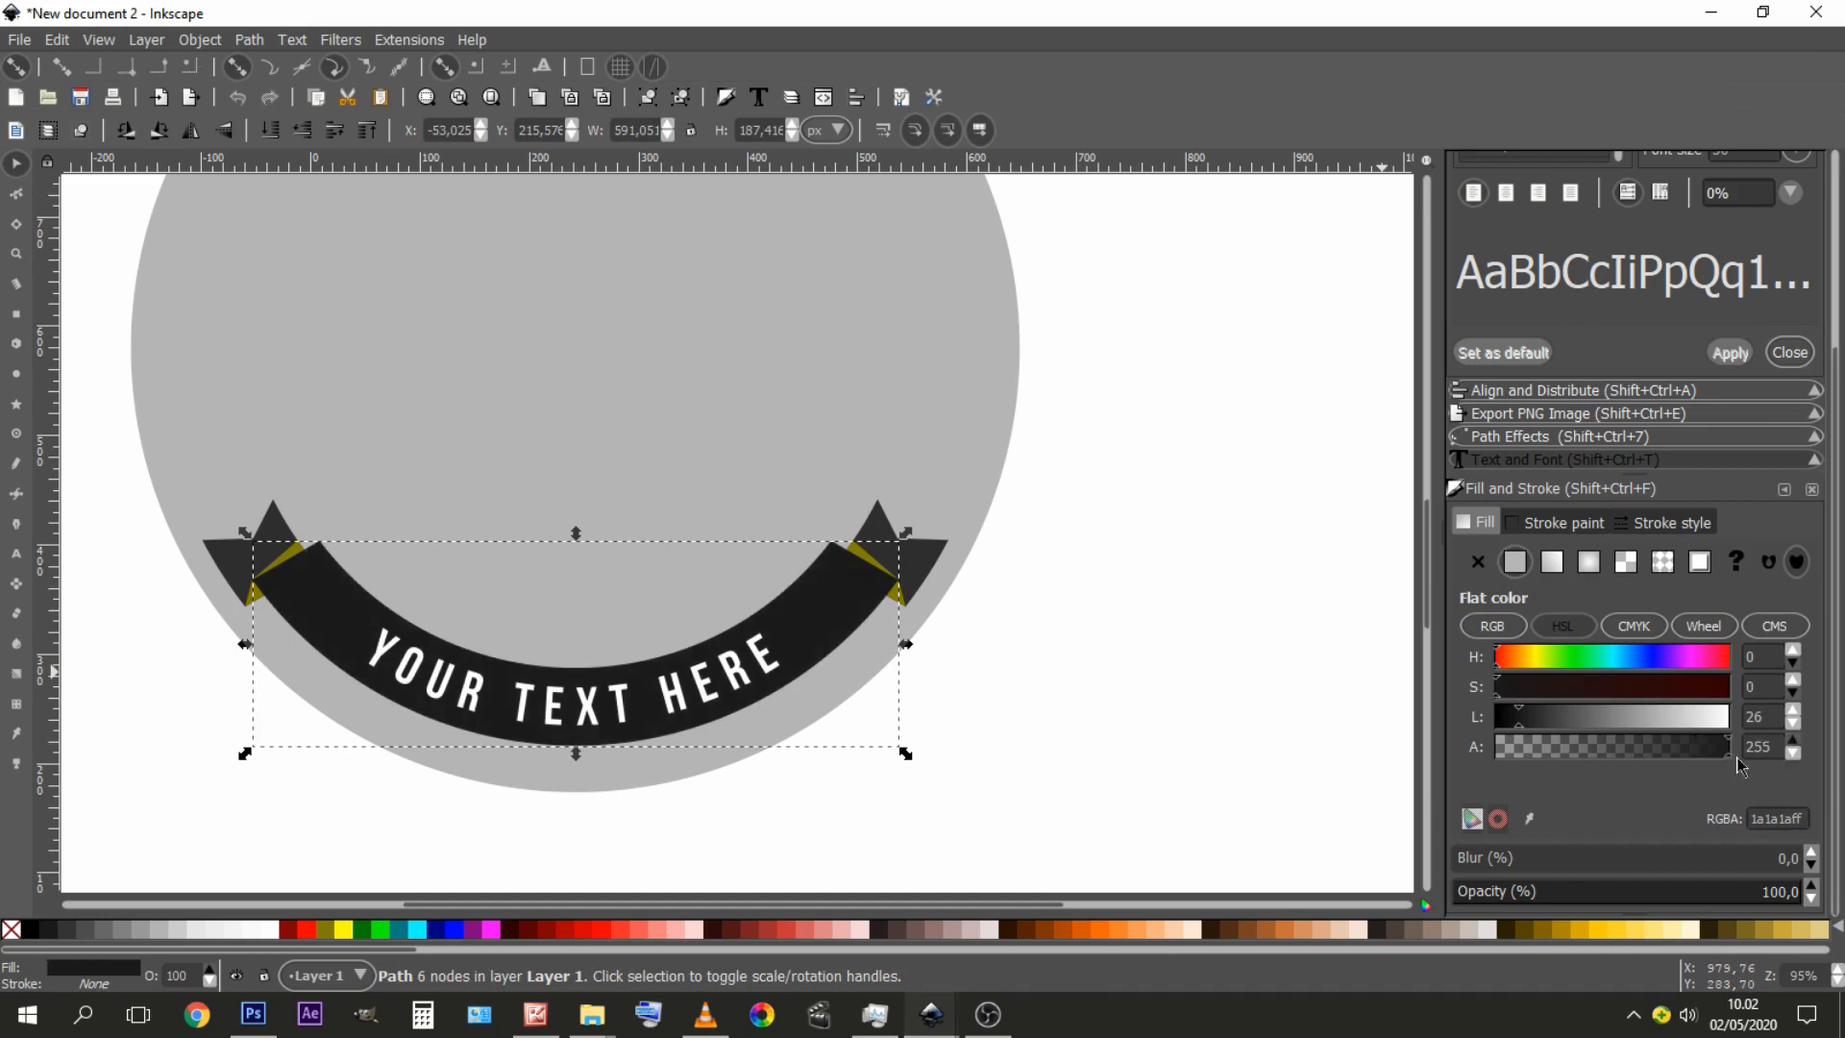
click(1171, 749)
click(922, 569)
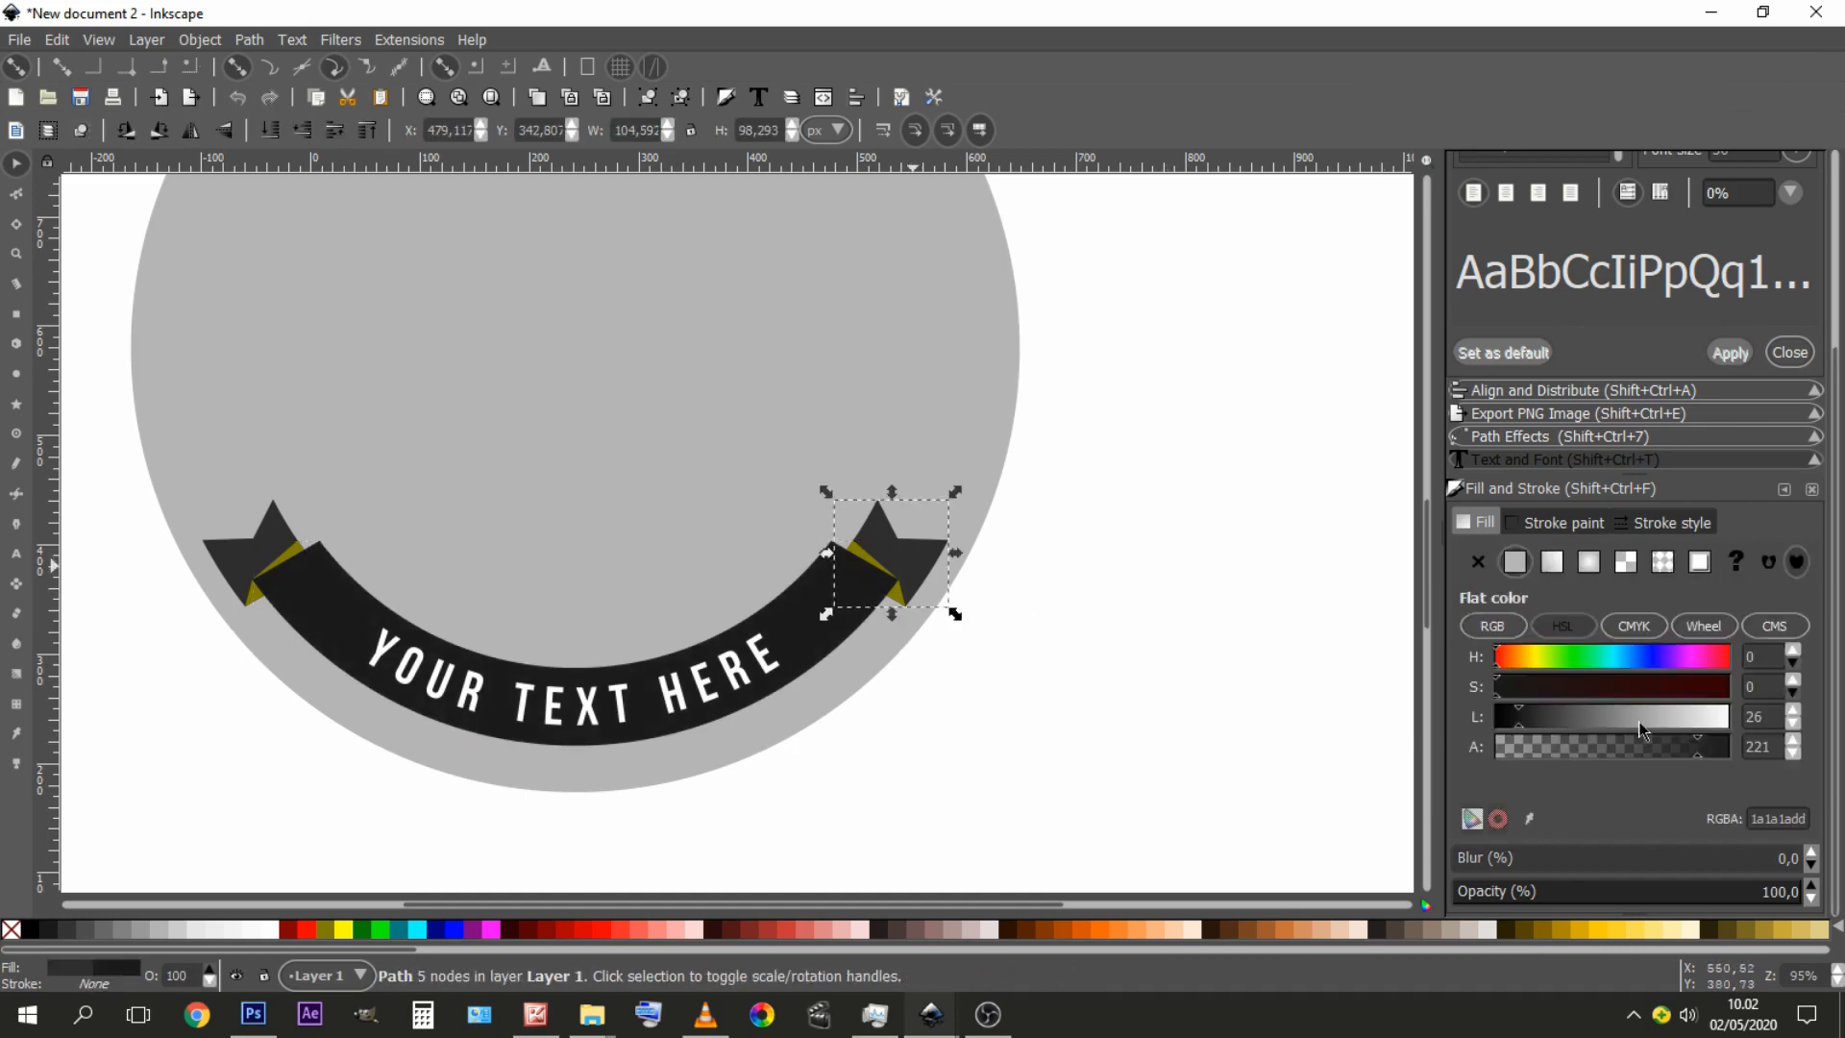
drag(1710, 762, 1753, 759)
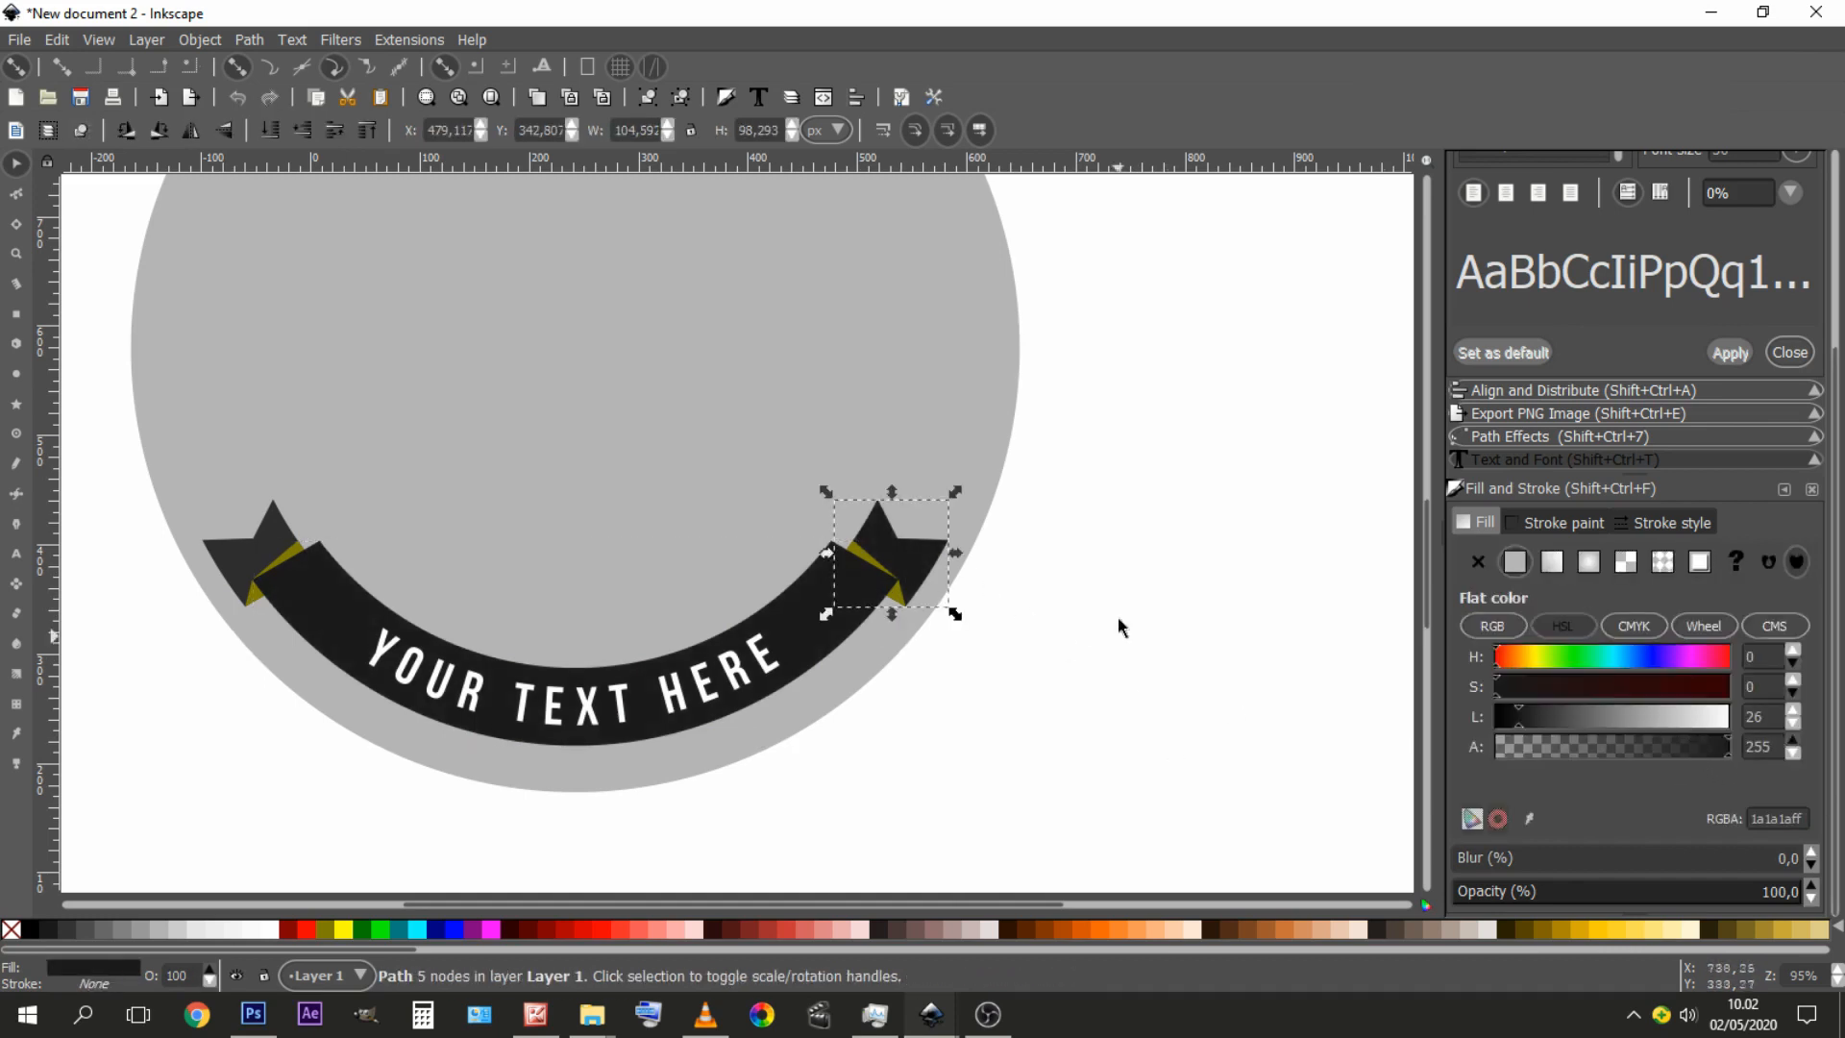
click(261, 545)
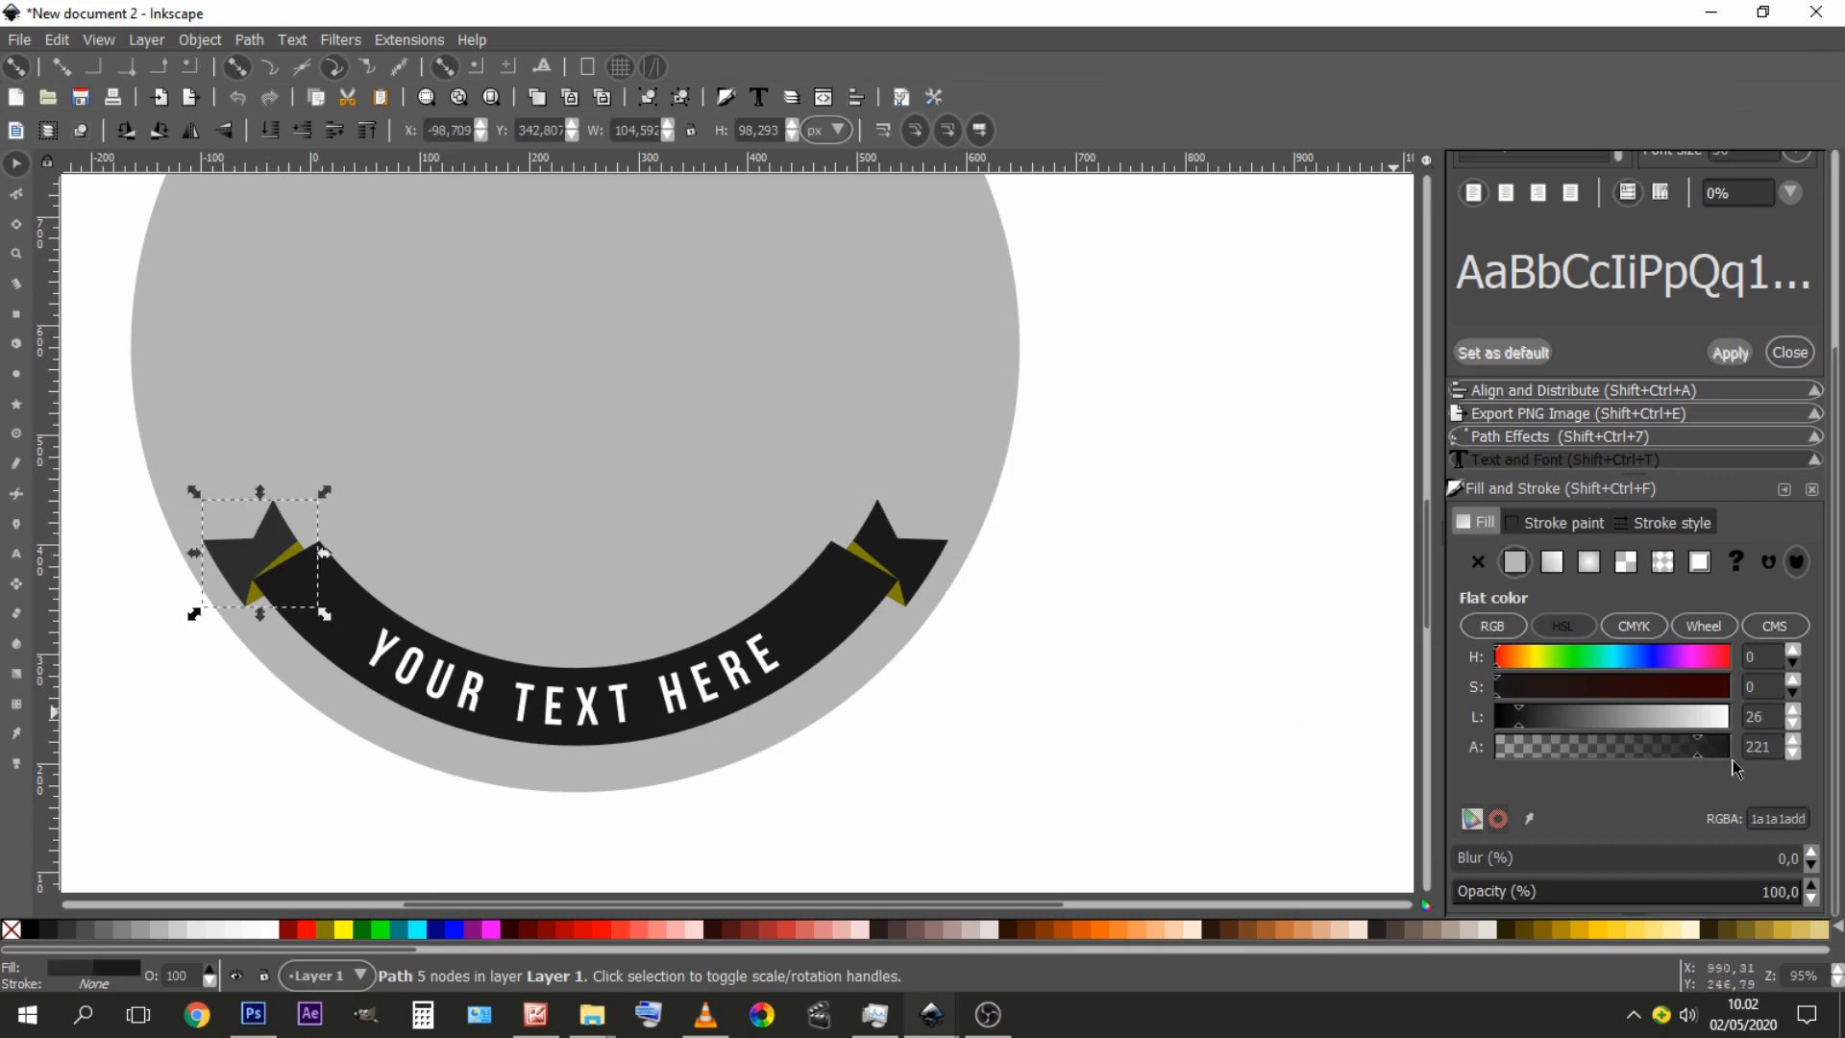
drag(1771, 757, 1782, 756)
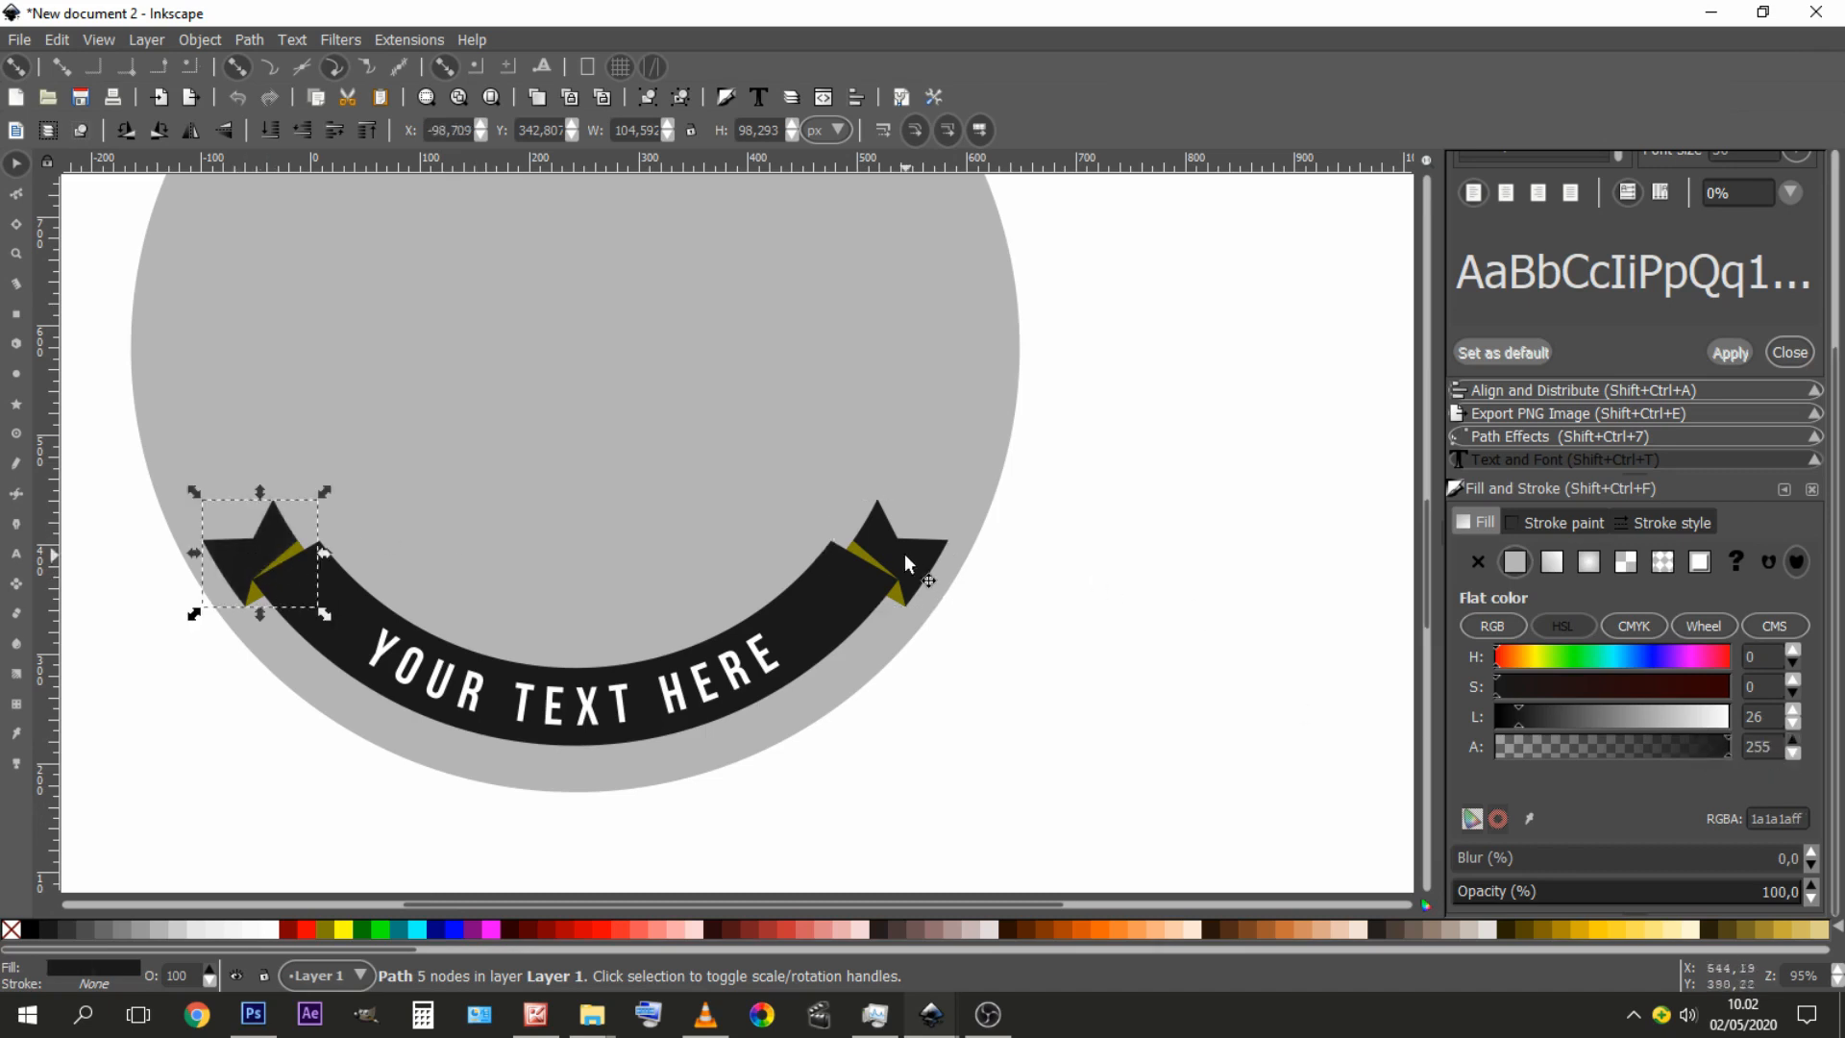
click(868, 555)
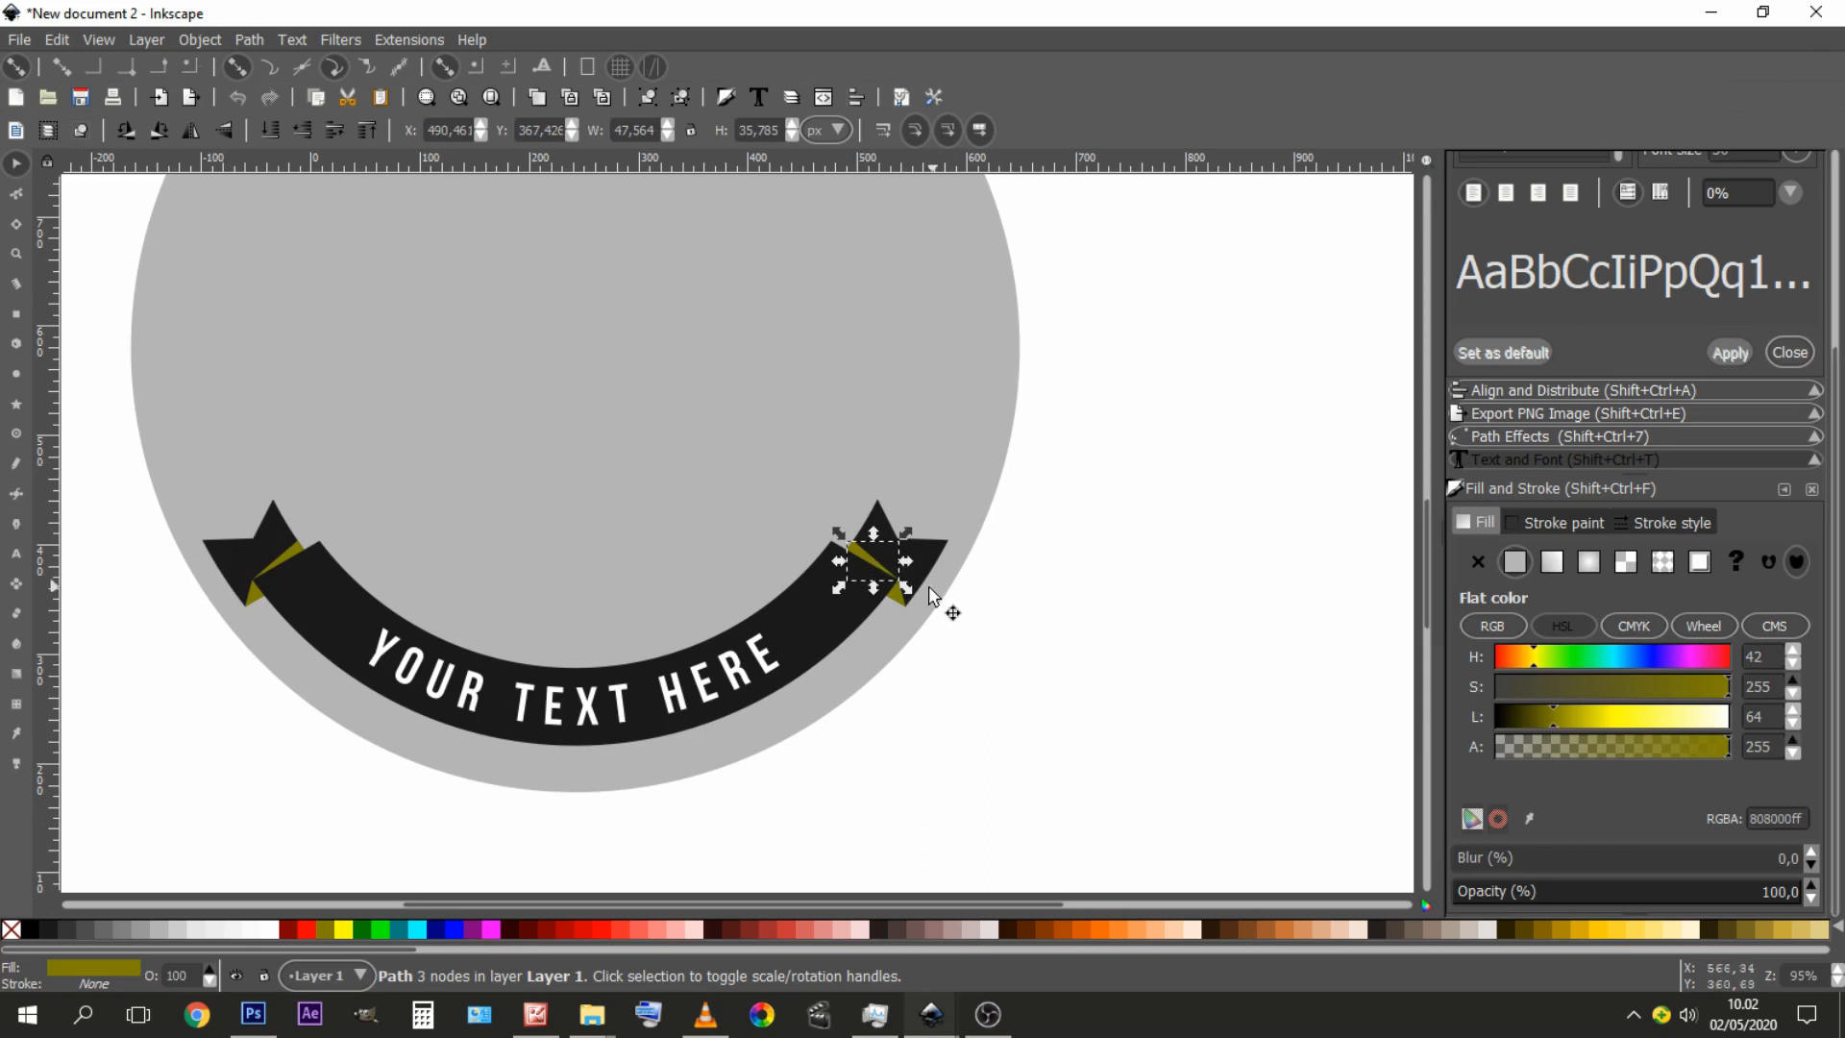
click(288, 550)
- Fill the curved ribbon band with dark orange-brown 803300
click(643, 665)
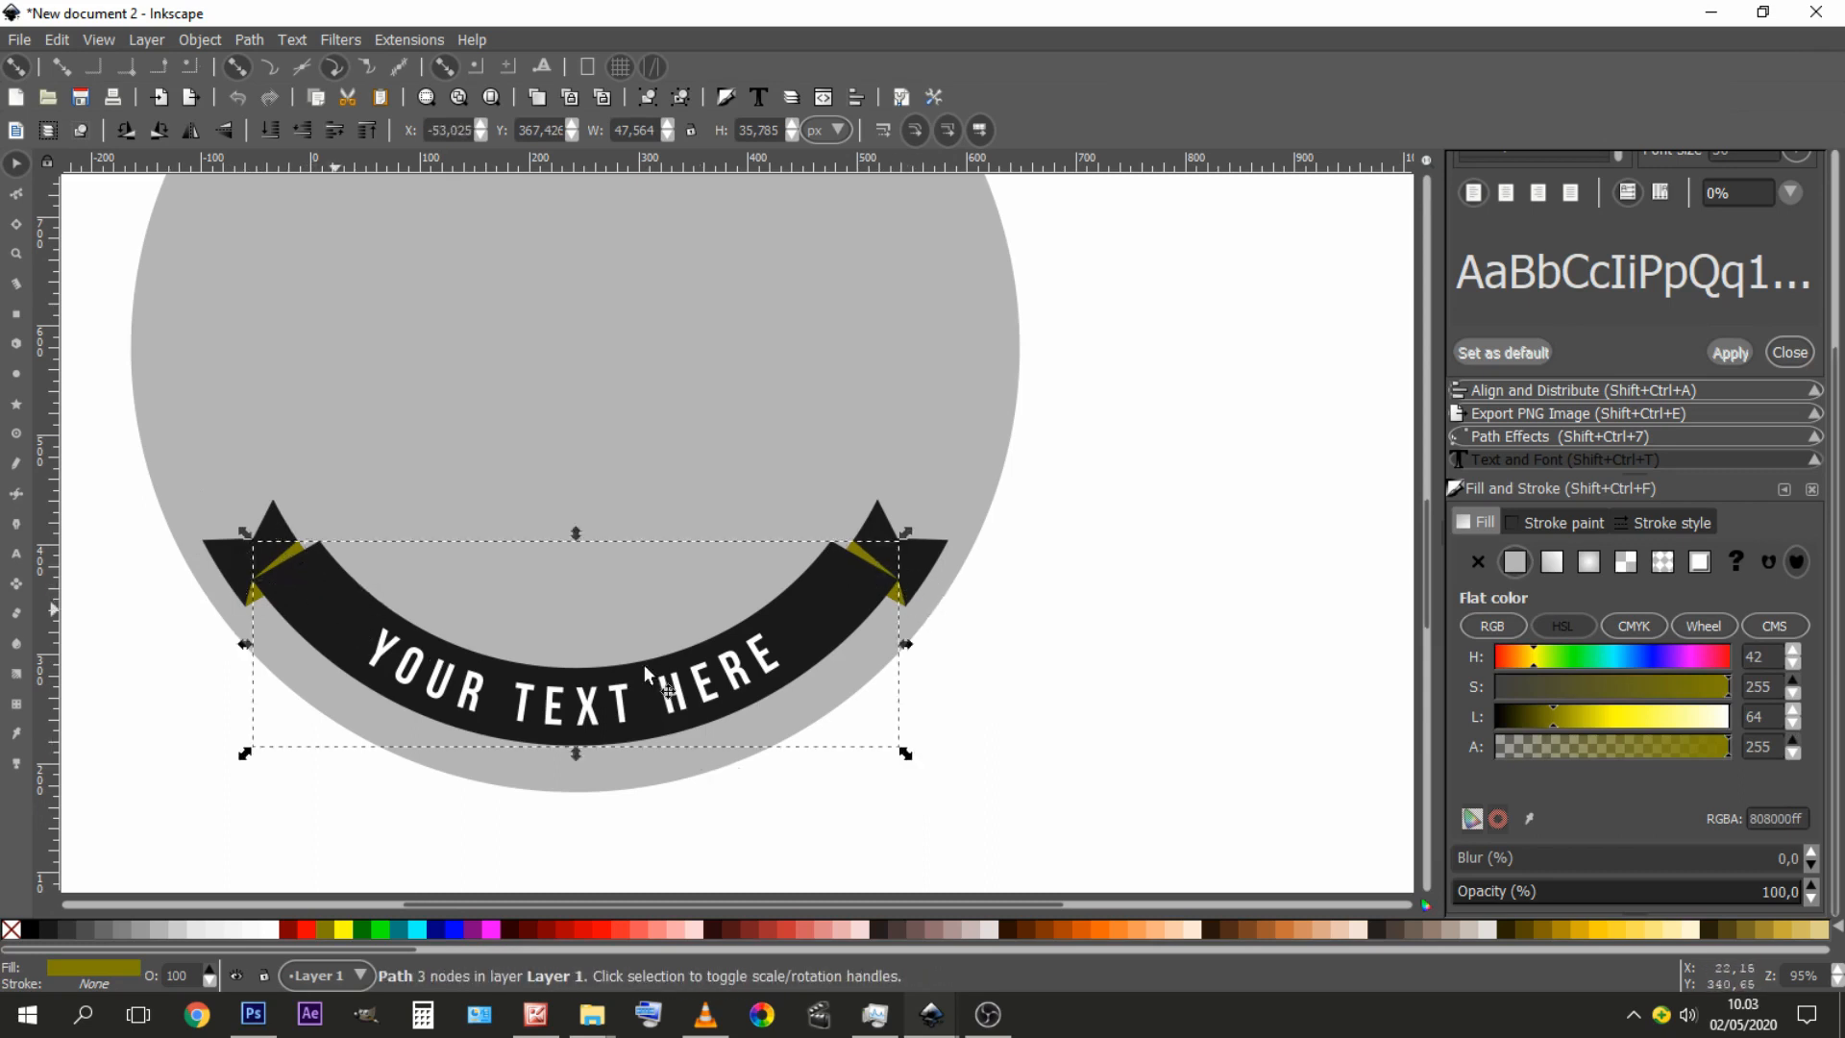
click(1050, 944)
click(1152, 550)
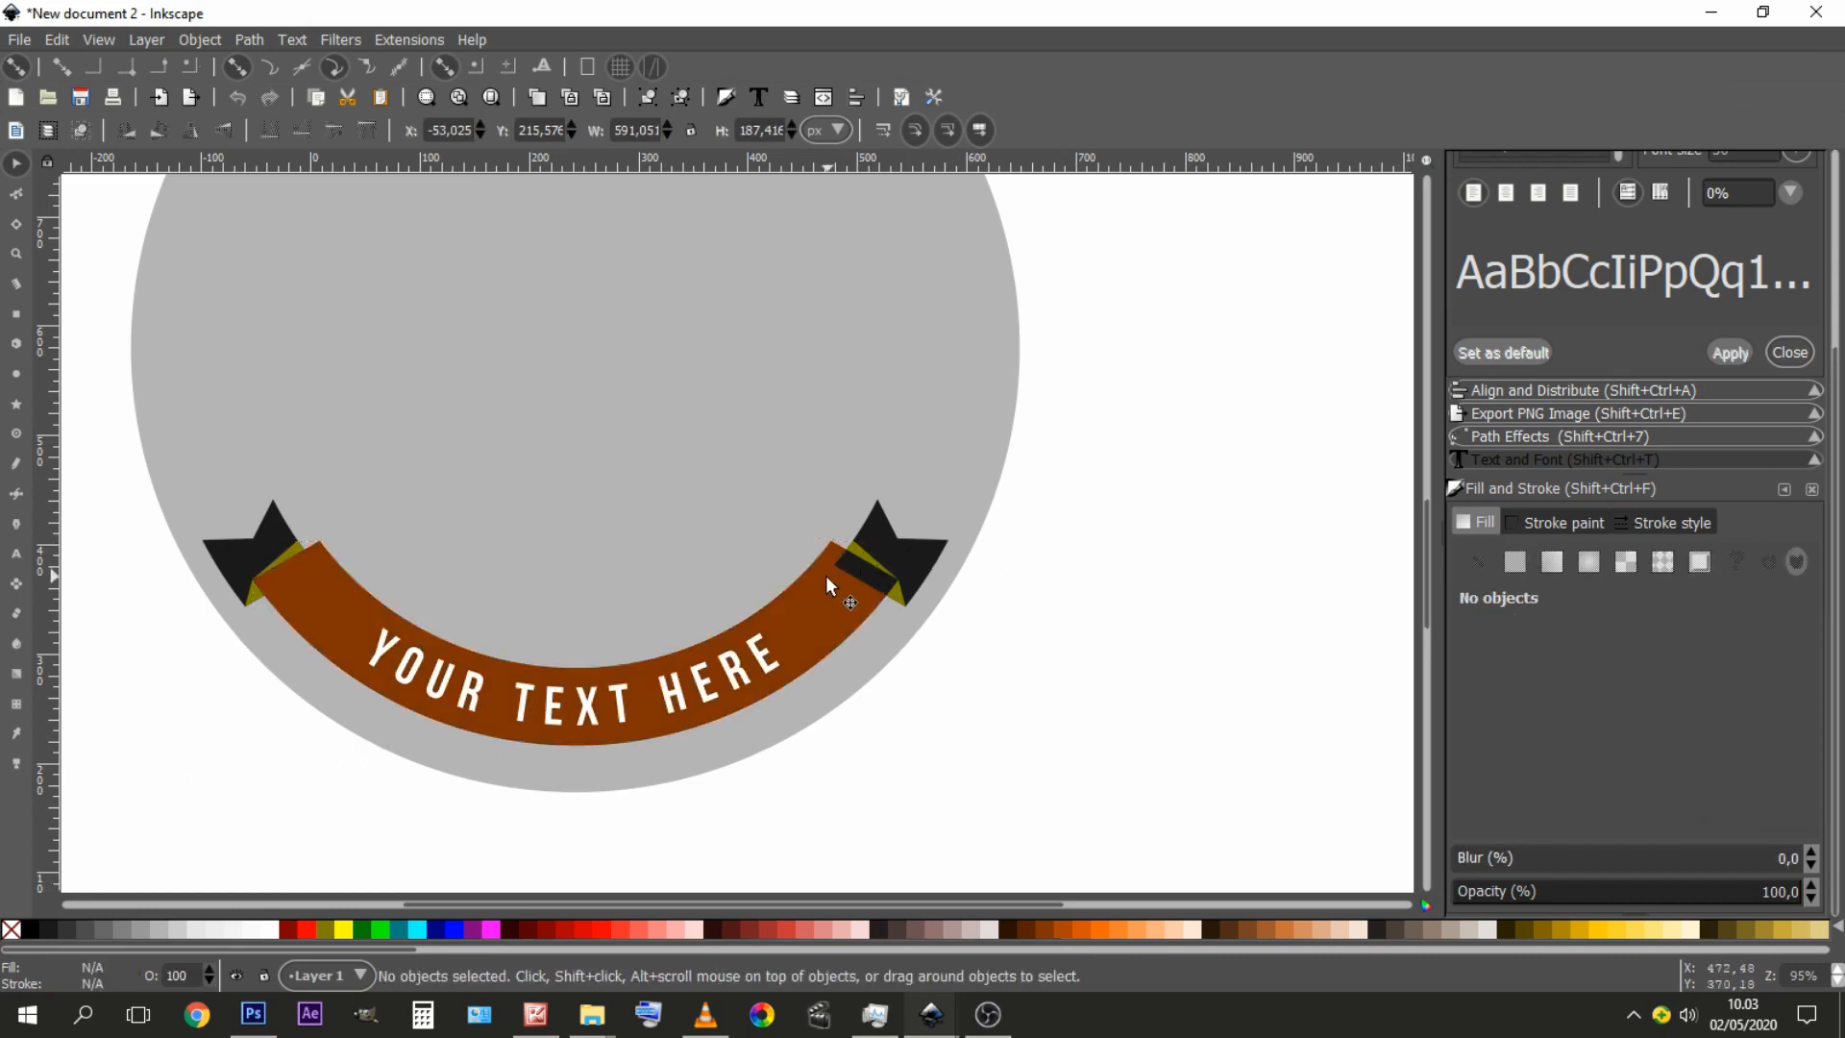
- Raise the curved band to the top of the stacking order so it covers the right tail's inner end
click(840, 574)
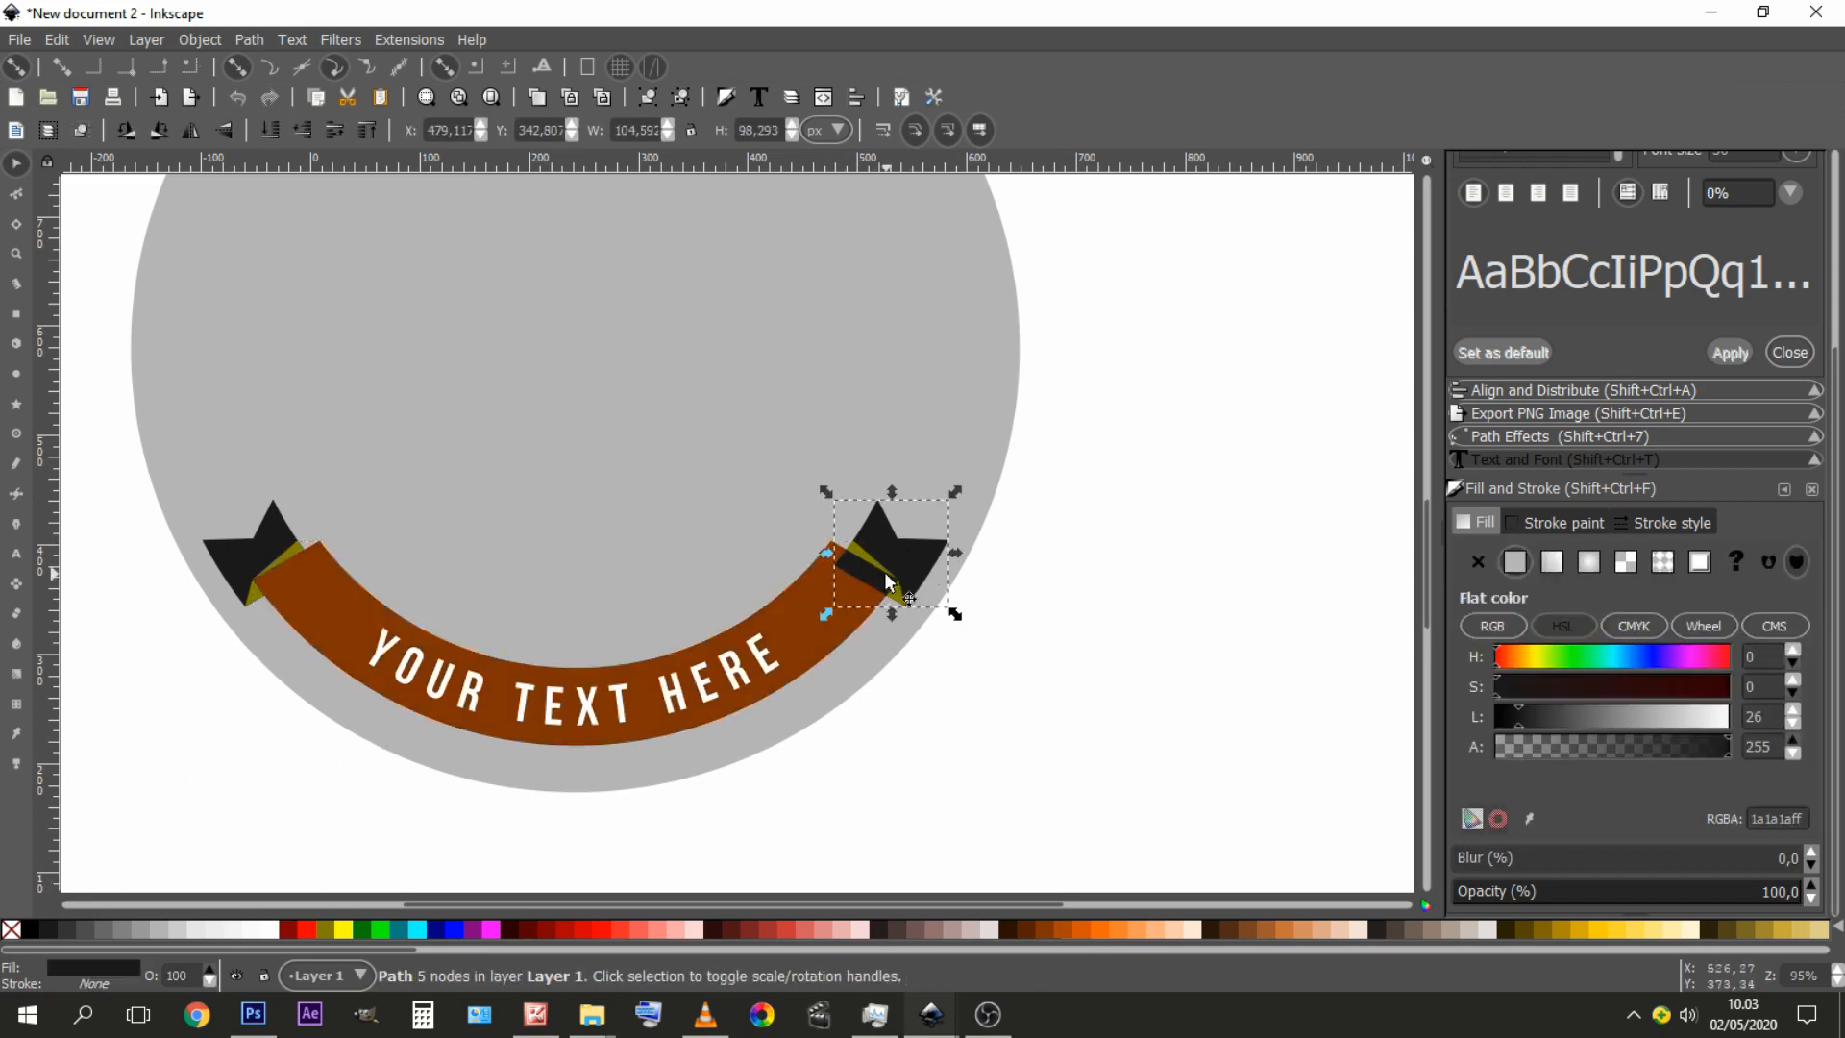
click(885, 580)
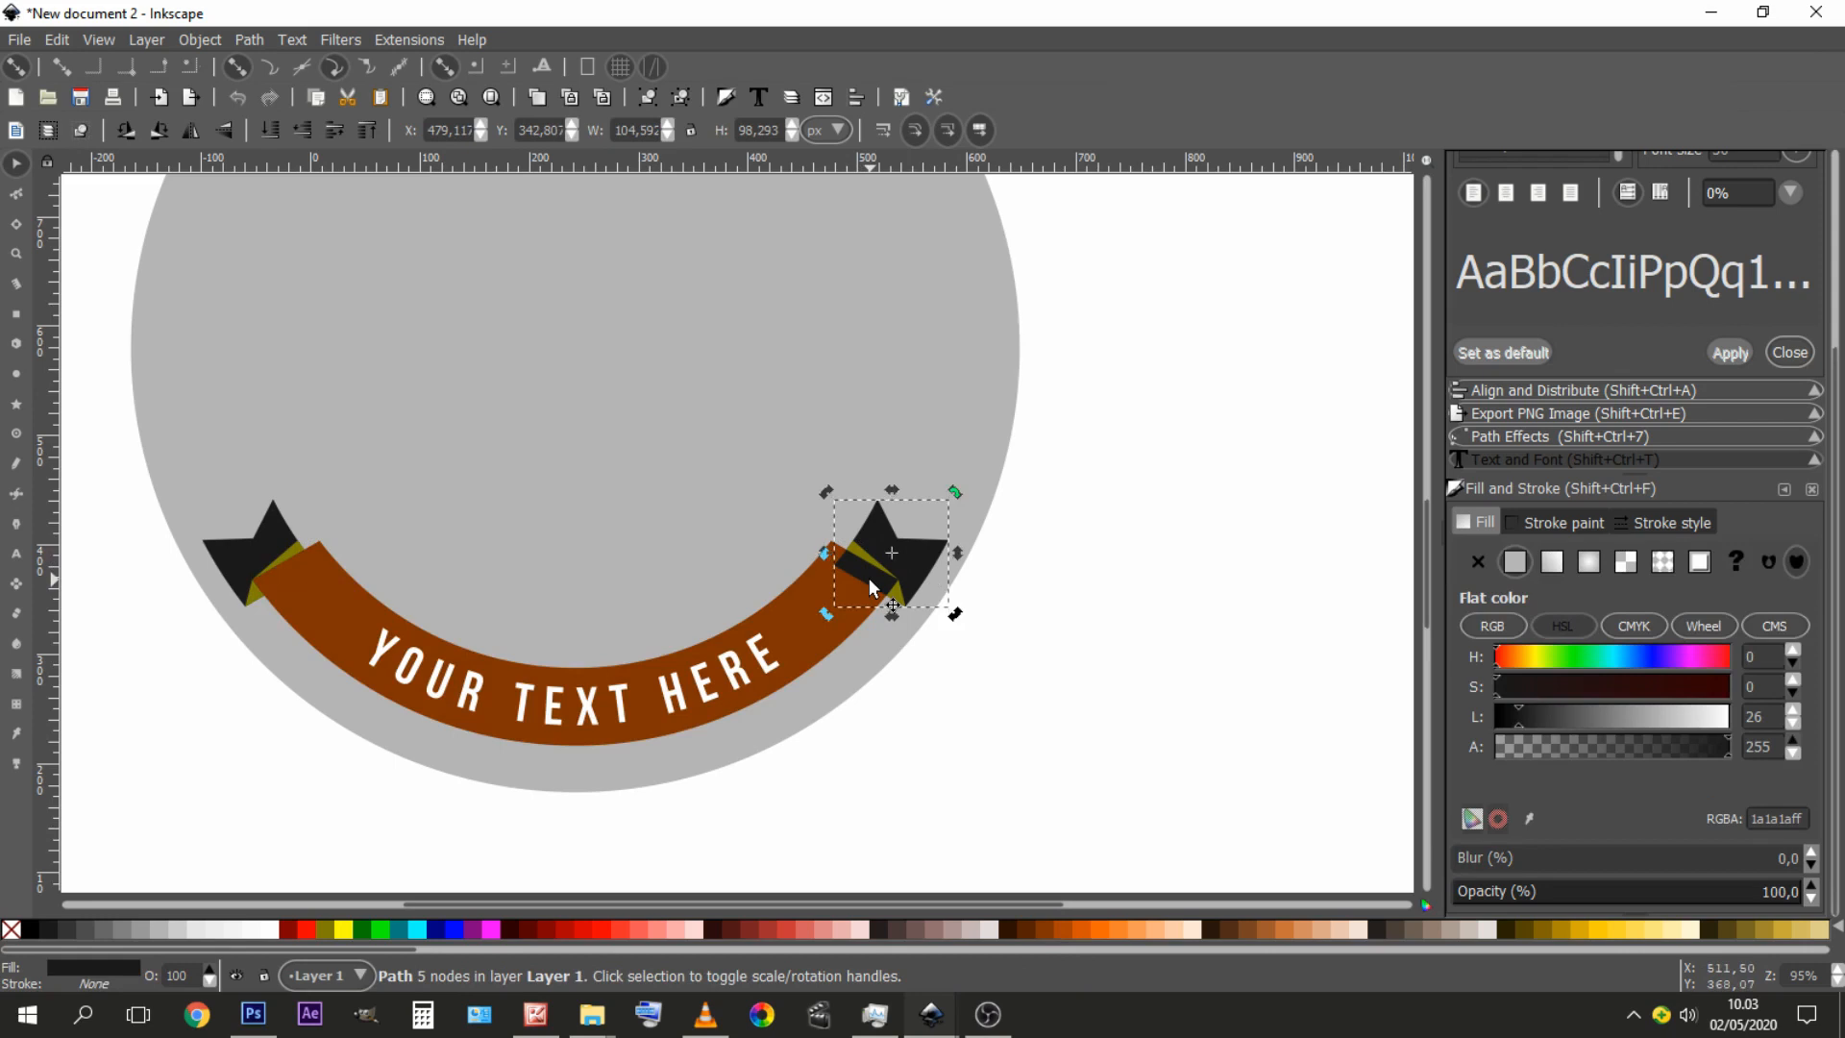
click(1160, 648)
click(924, 569)
click(863, 569)
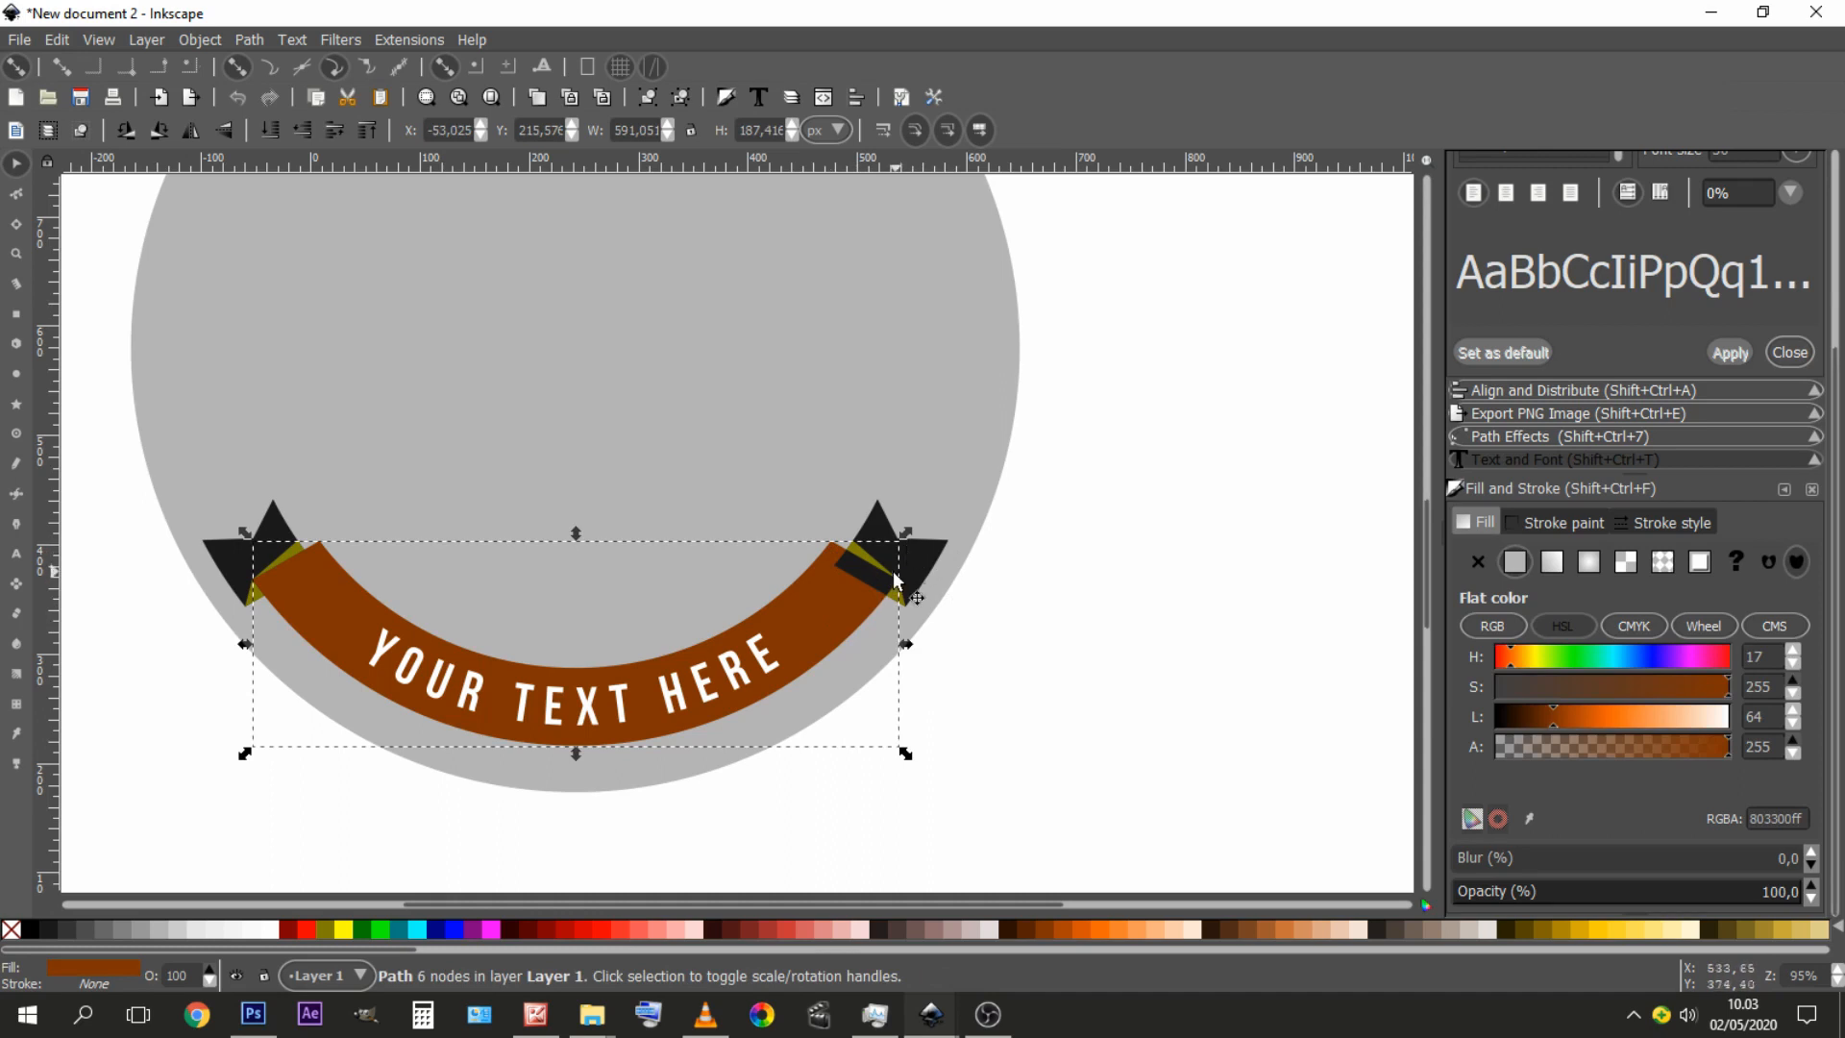
click(922, 557)
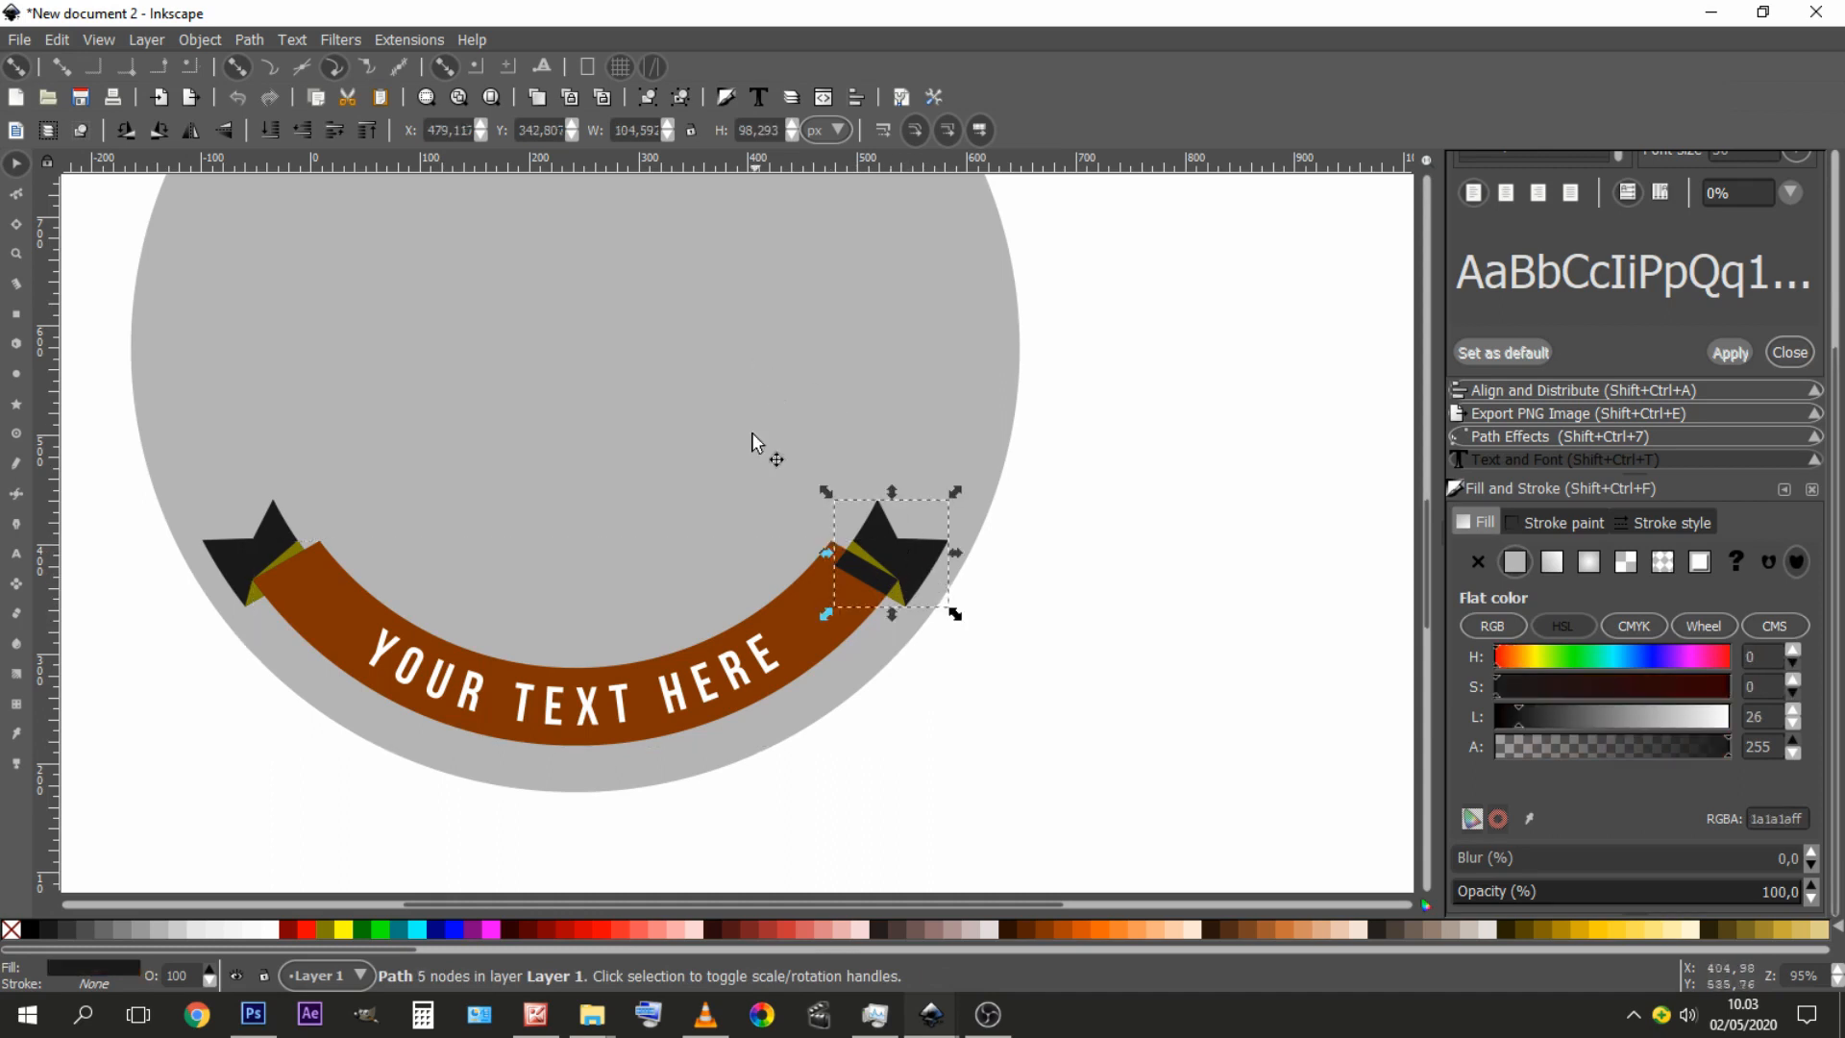
click(799, 630)
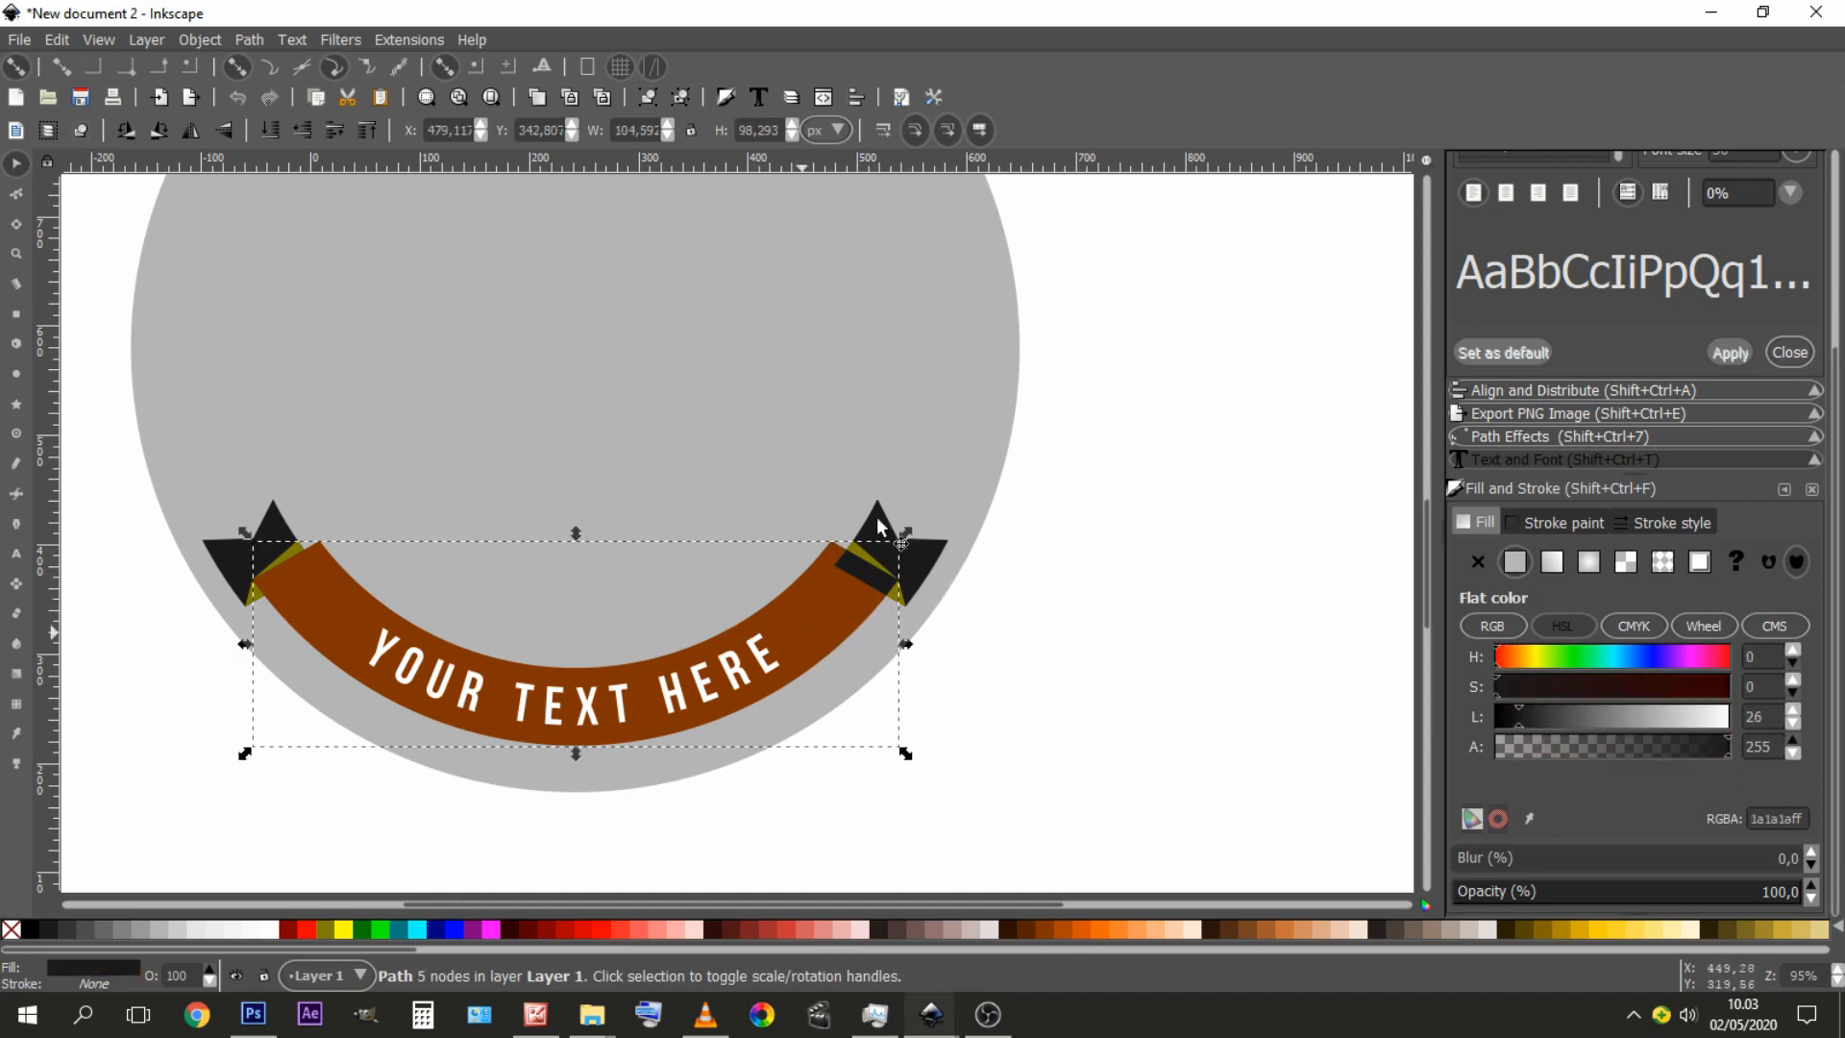
click(363, 132)
- Raise the curved text "YOUR TEXT HERE" to the top of the stacking order, above the brown band
drag(904, 790, 325, 556)
click(583, 671)
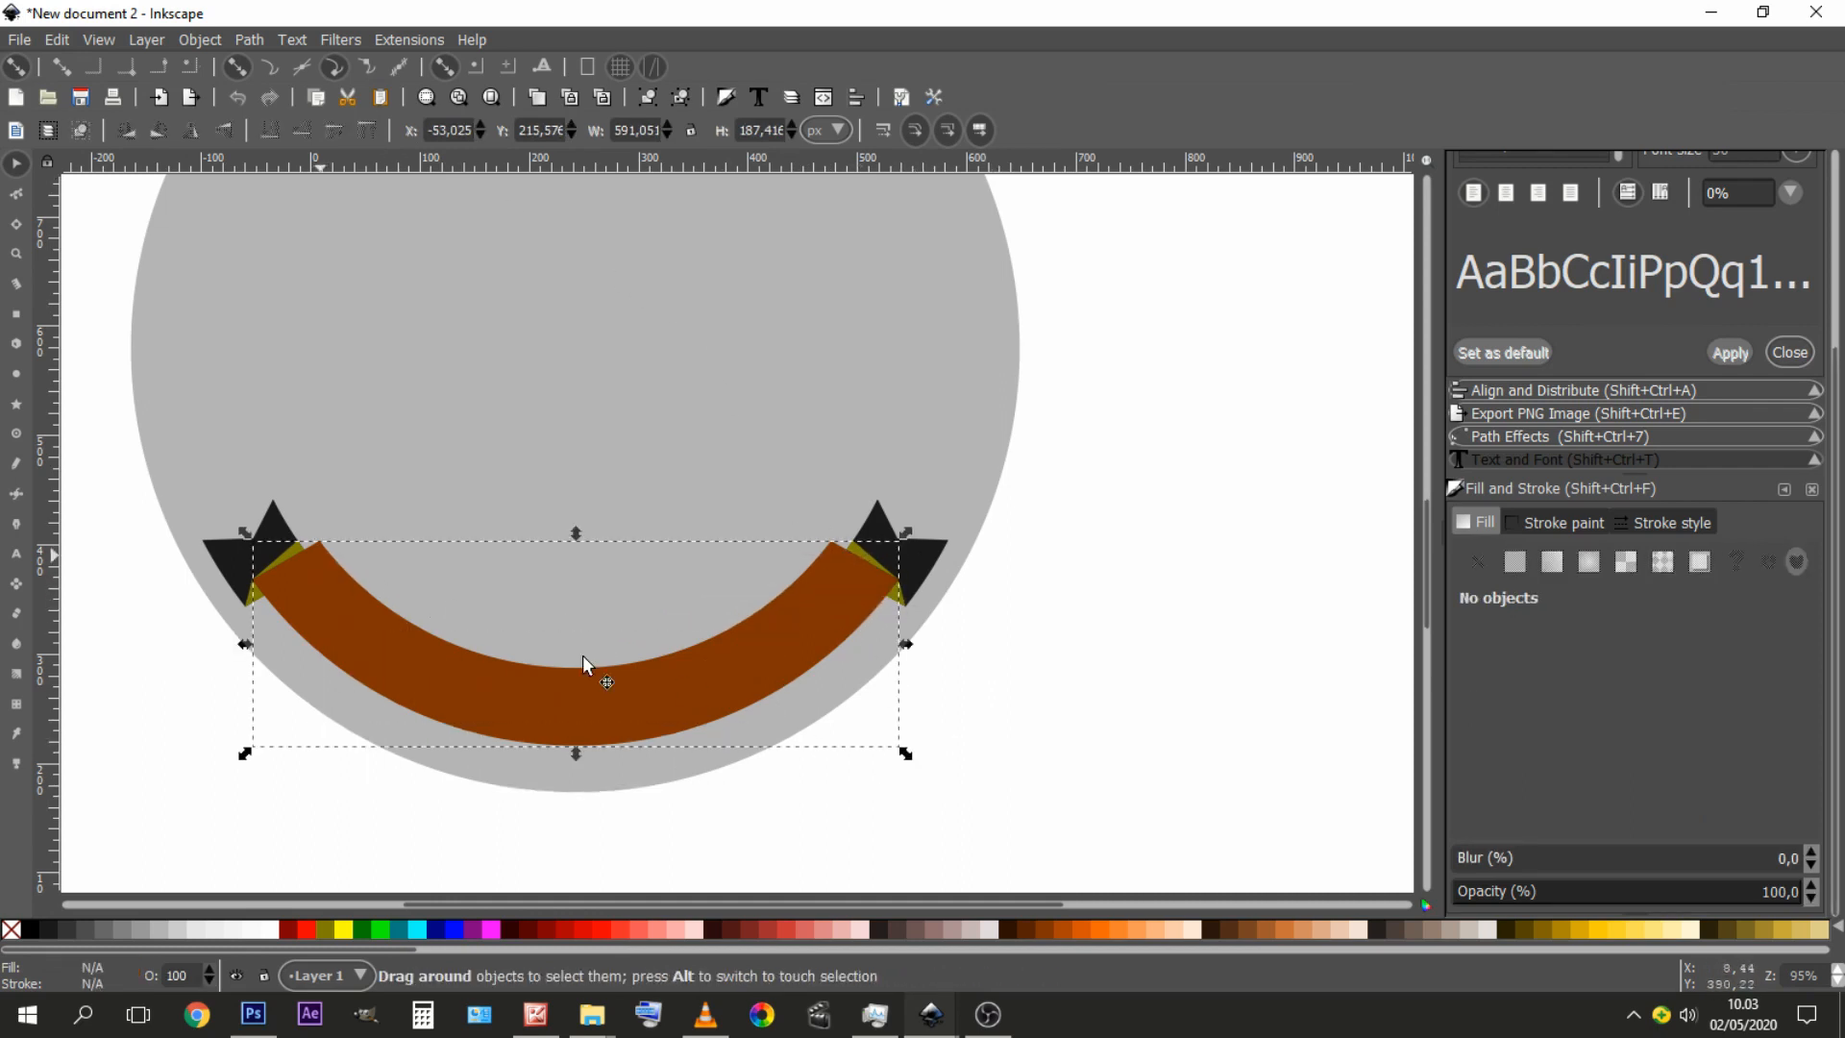
click(615, 698)
drag(892, 831, 317, 557)
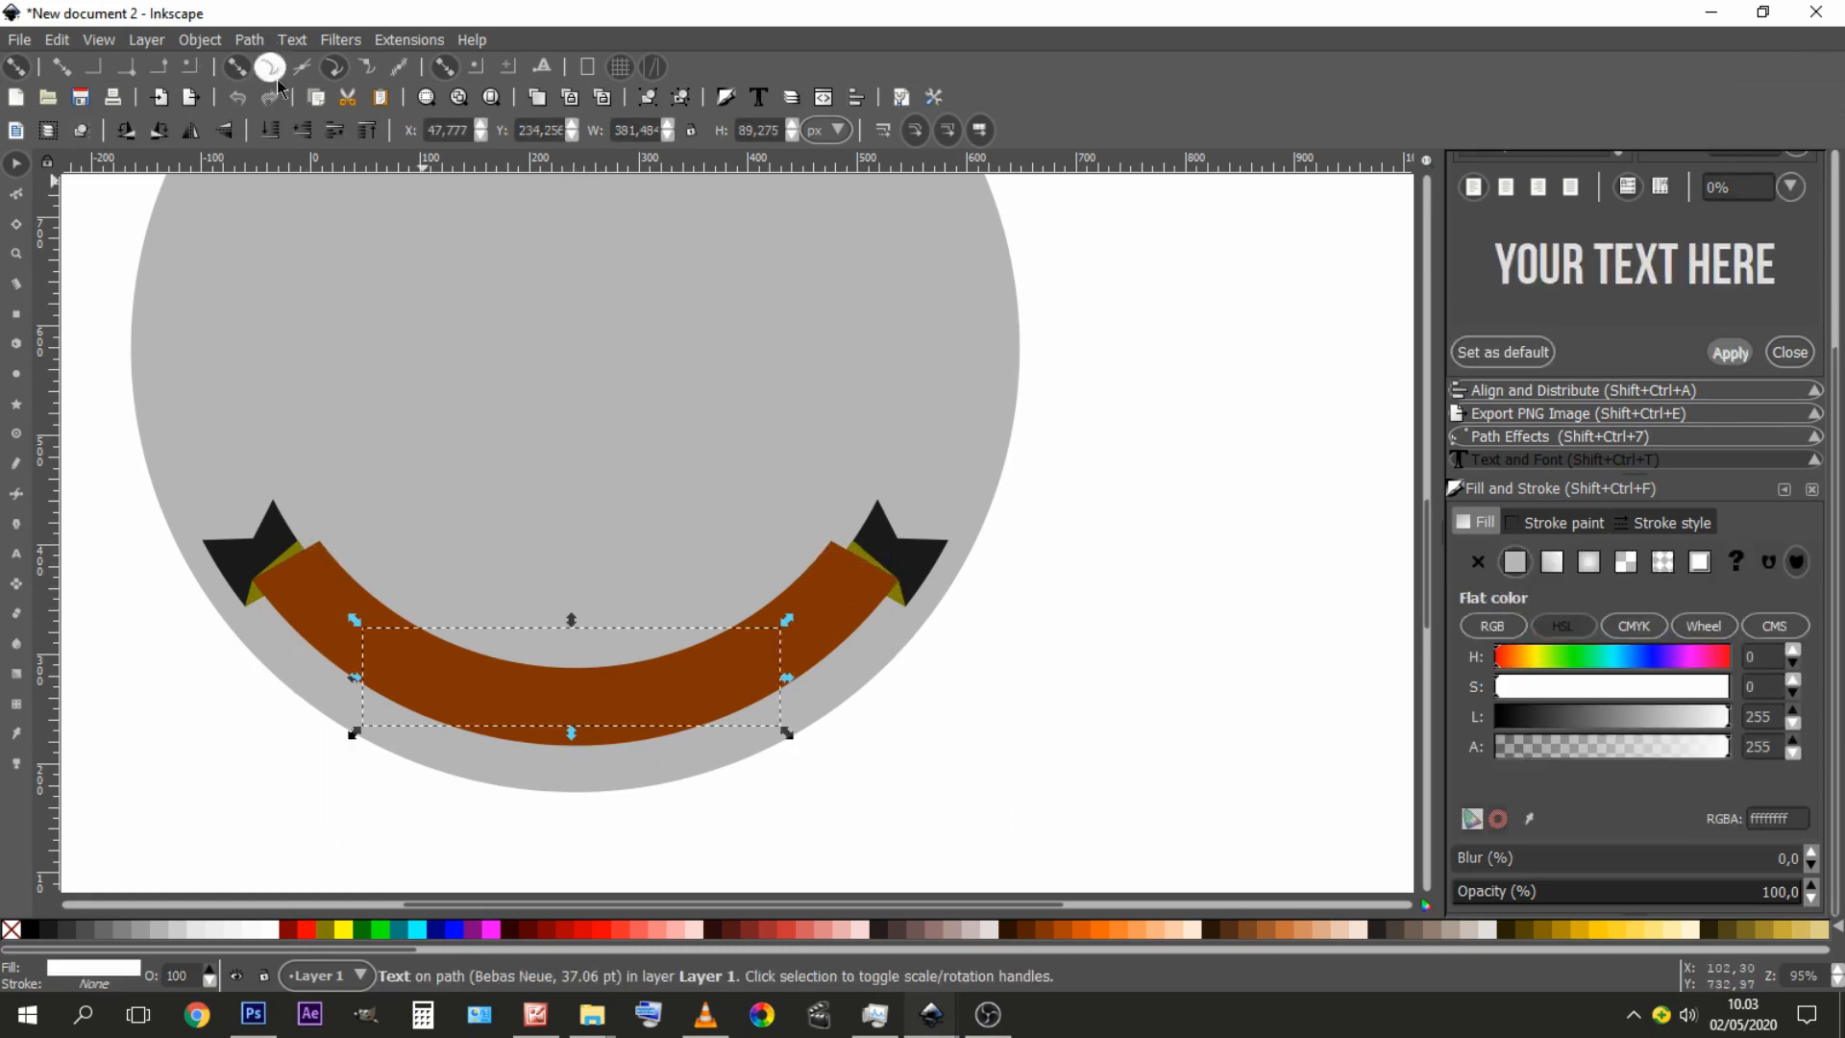
click(366, 131)
click(1194, 610)
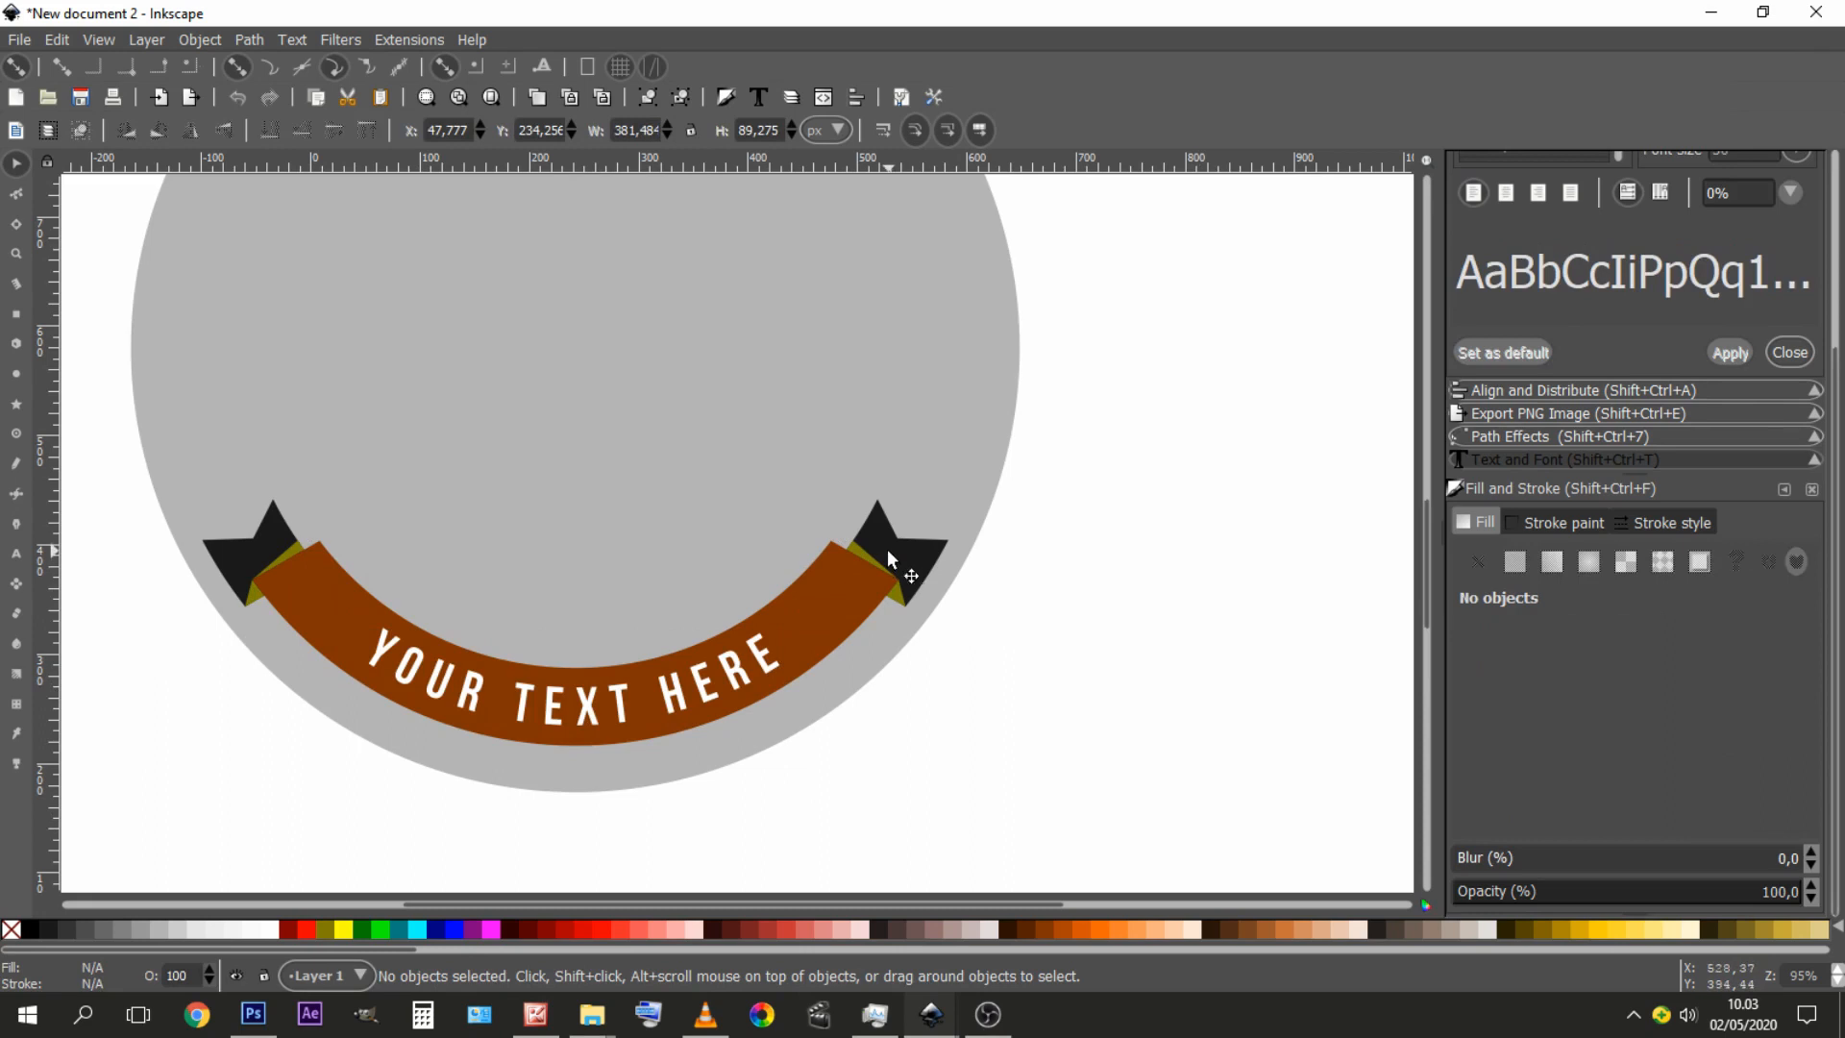
- Fill both ribbon tails with the curved band's dark orange-brown 803300, sampled from the band
click(889, 556)
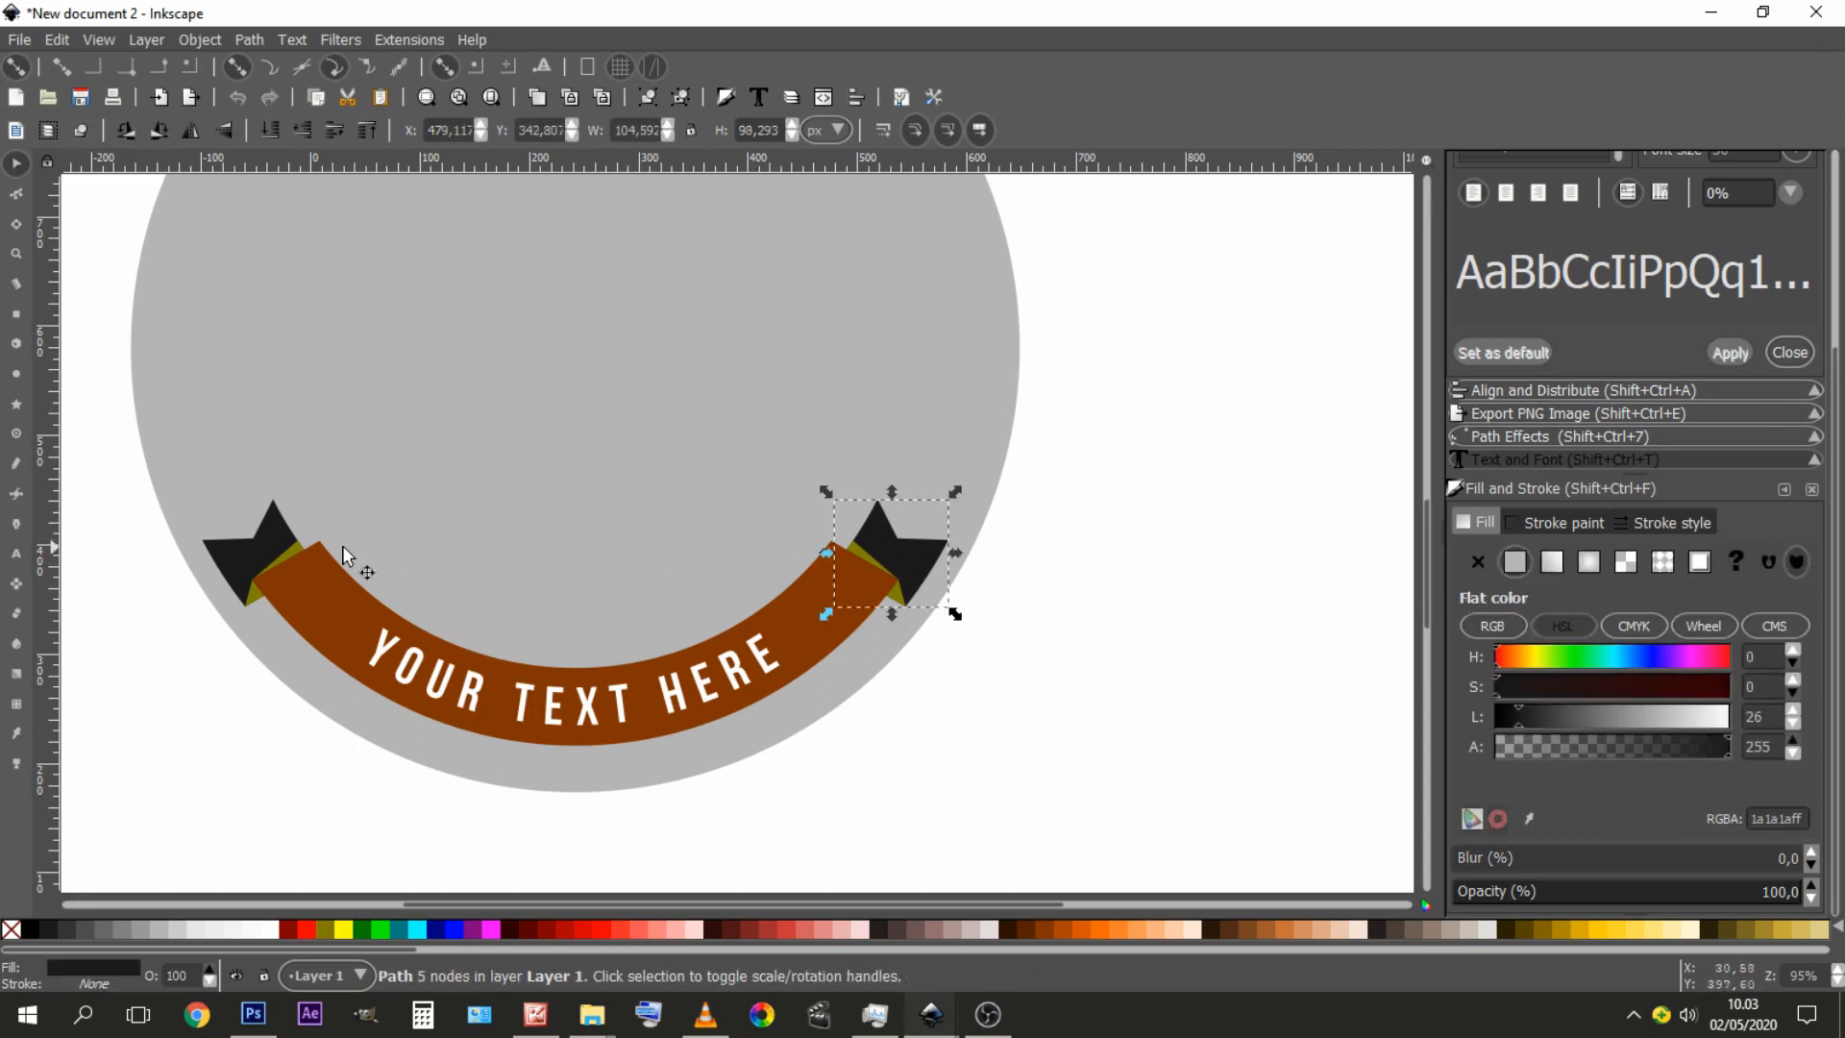
shift+click(273, 531)
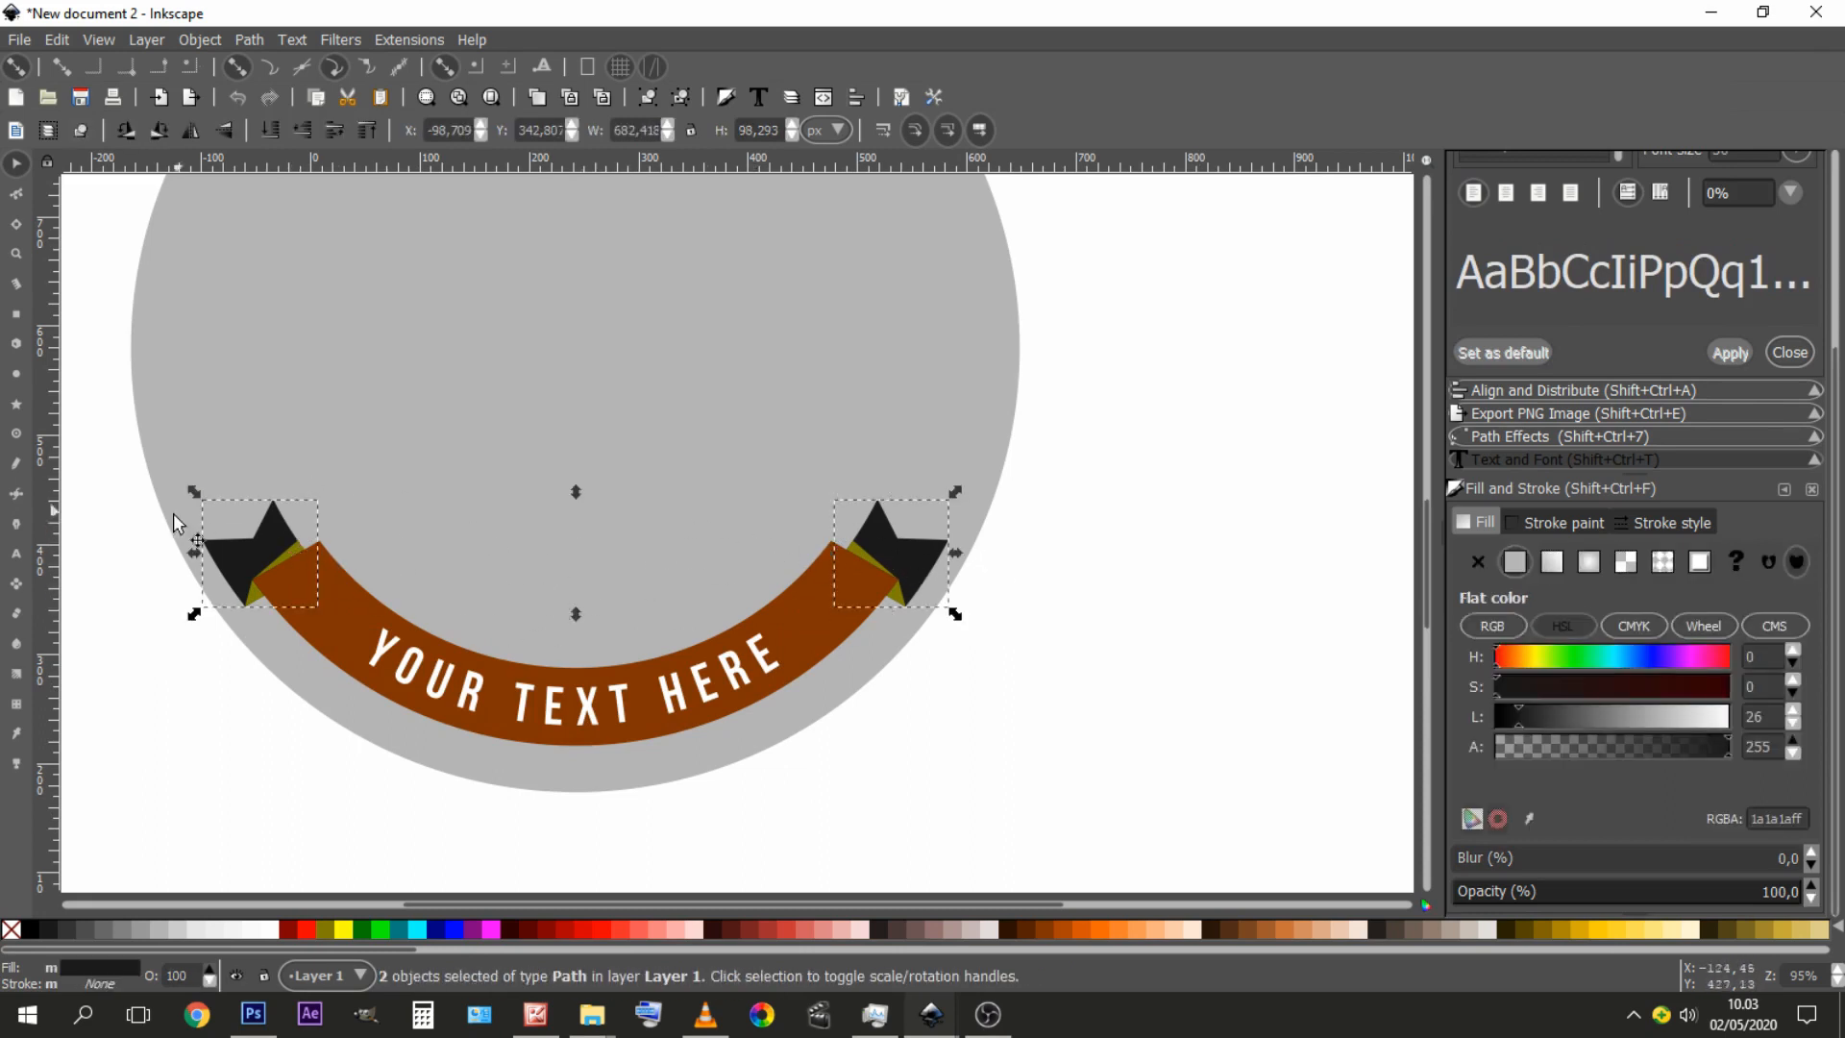
click(17, 735)
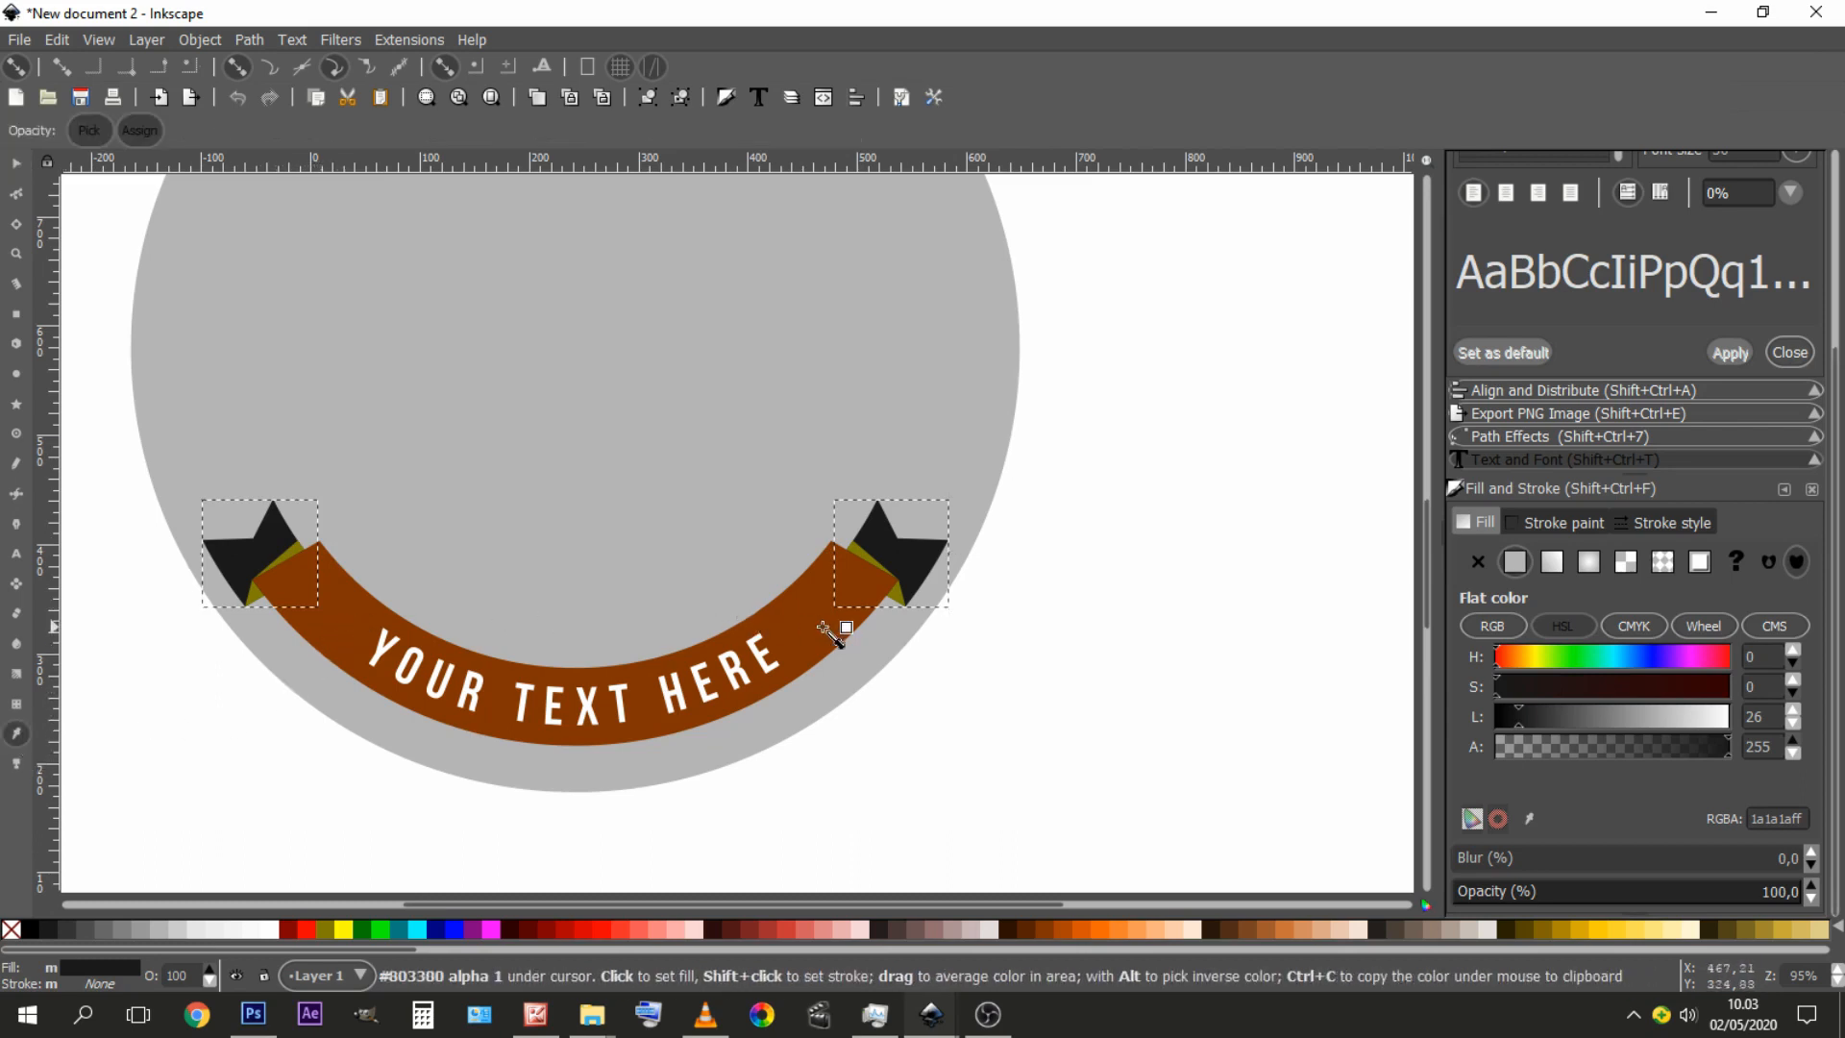
click(798, 632)
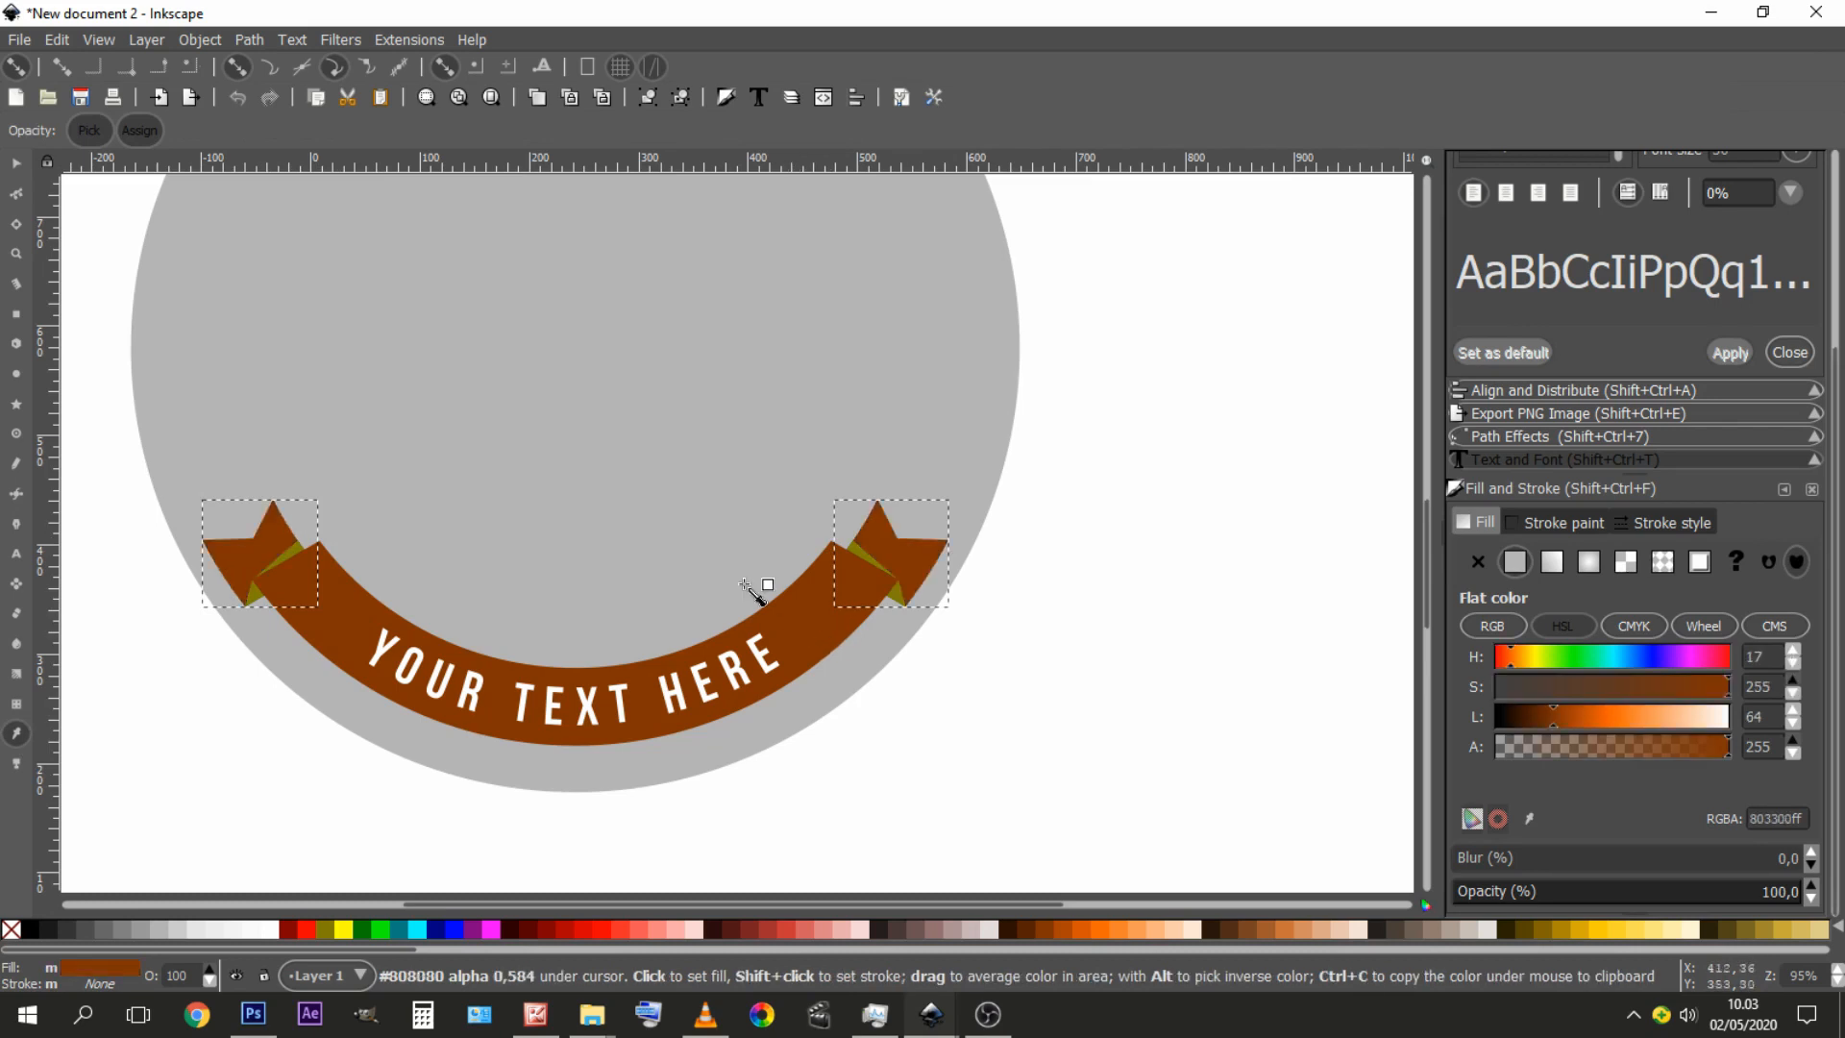
click(16, 164)
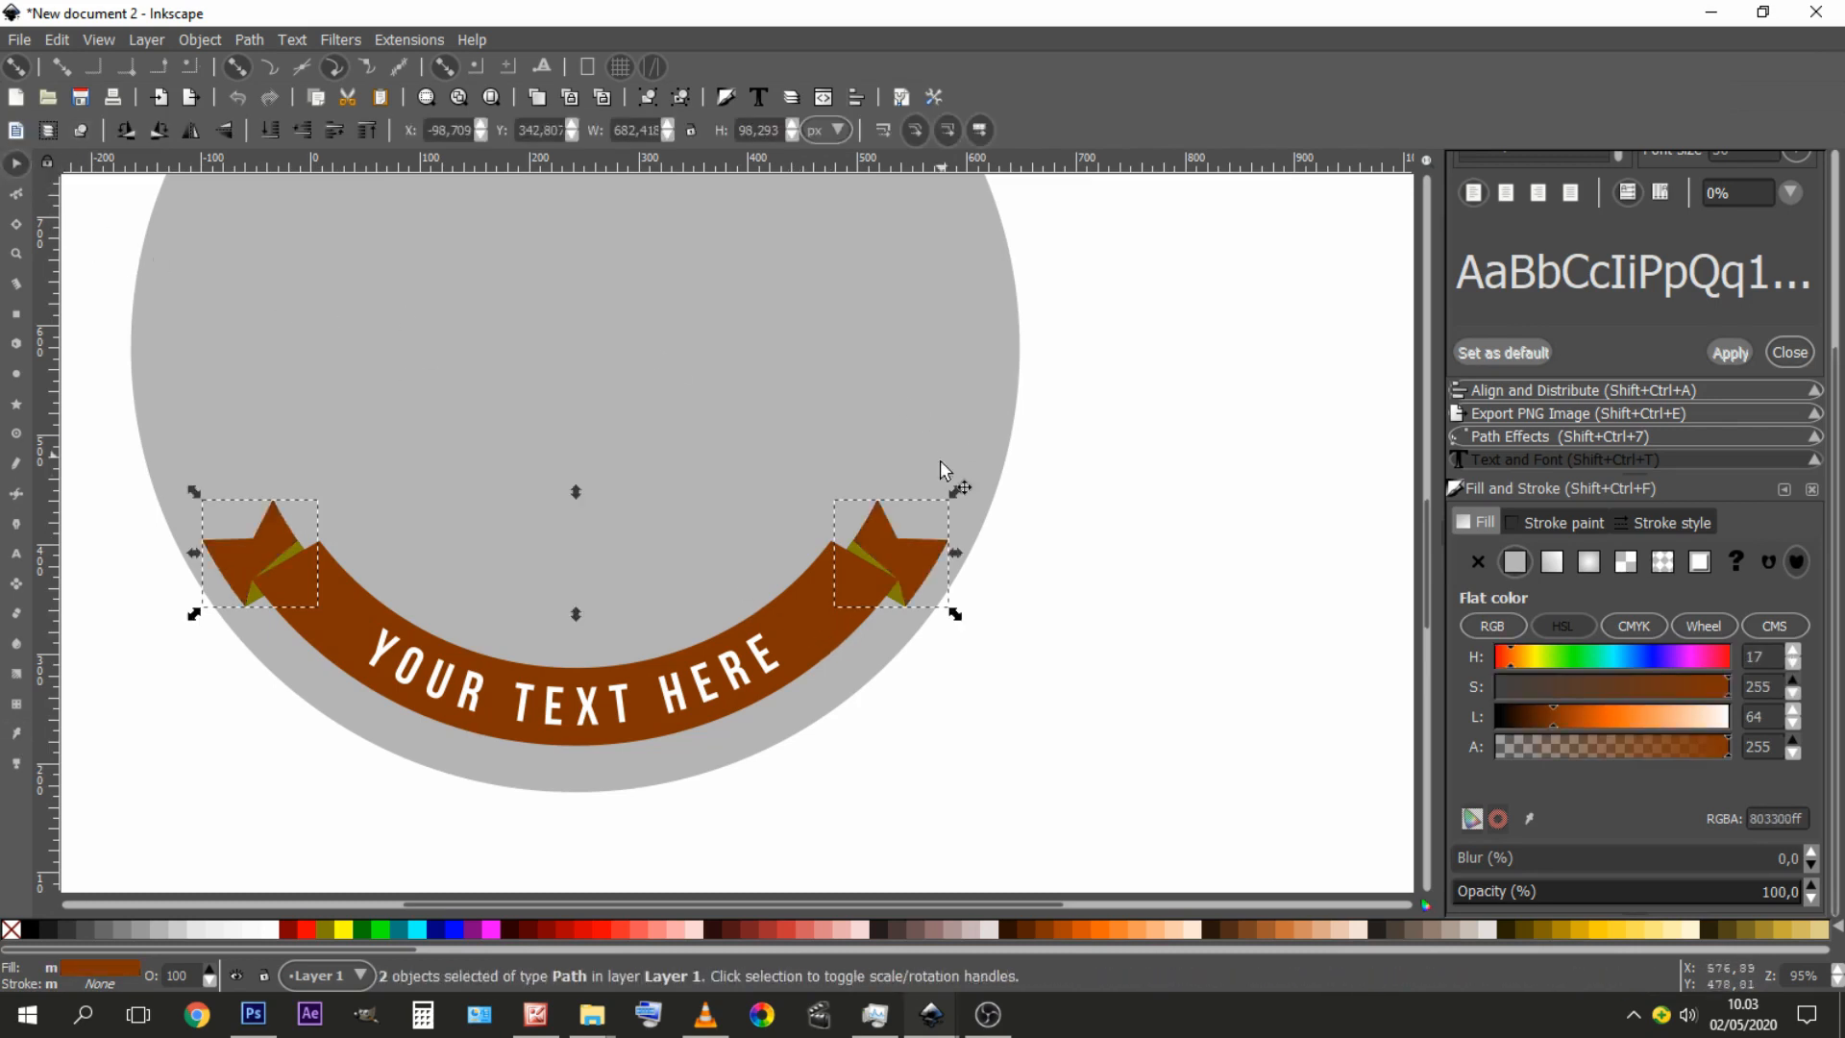
click(868, 559)
click(1000, 617)
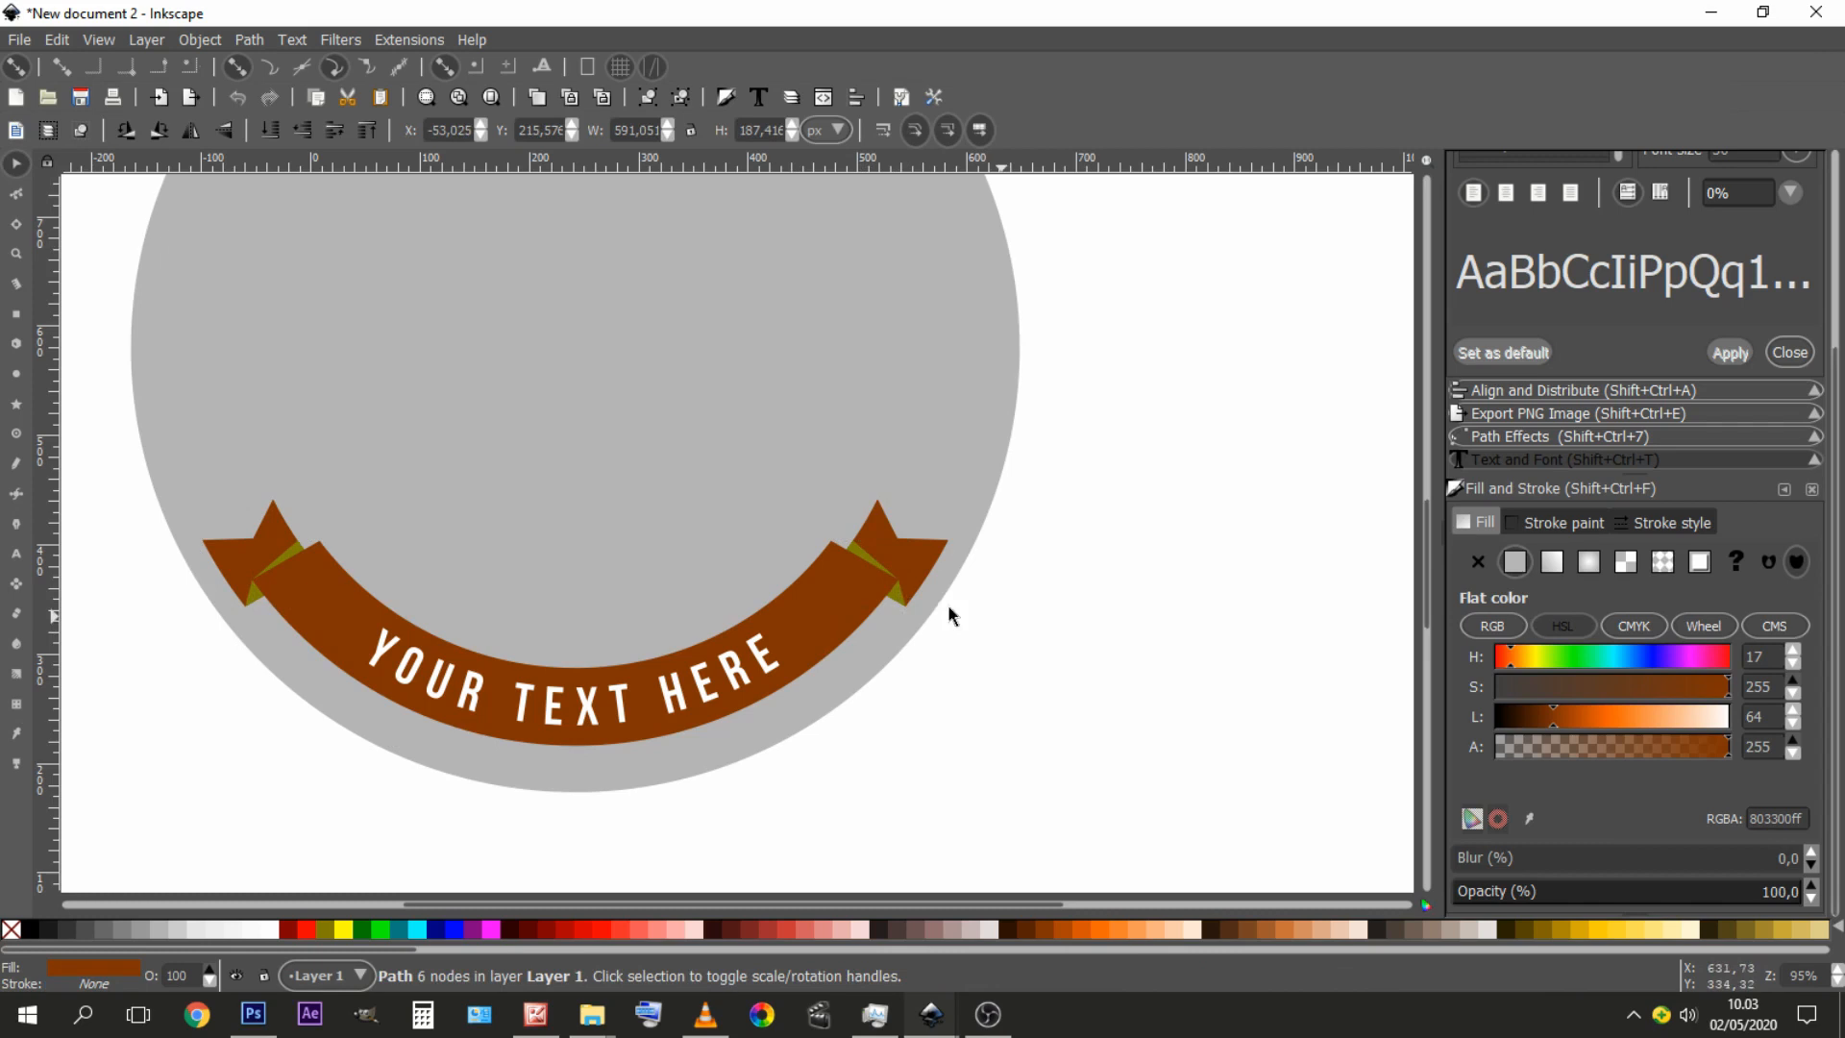
click(899, 595)
click(1059, 582)
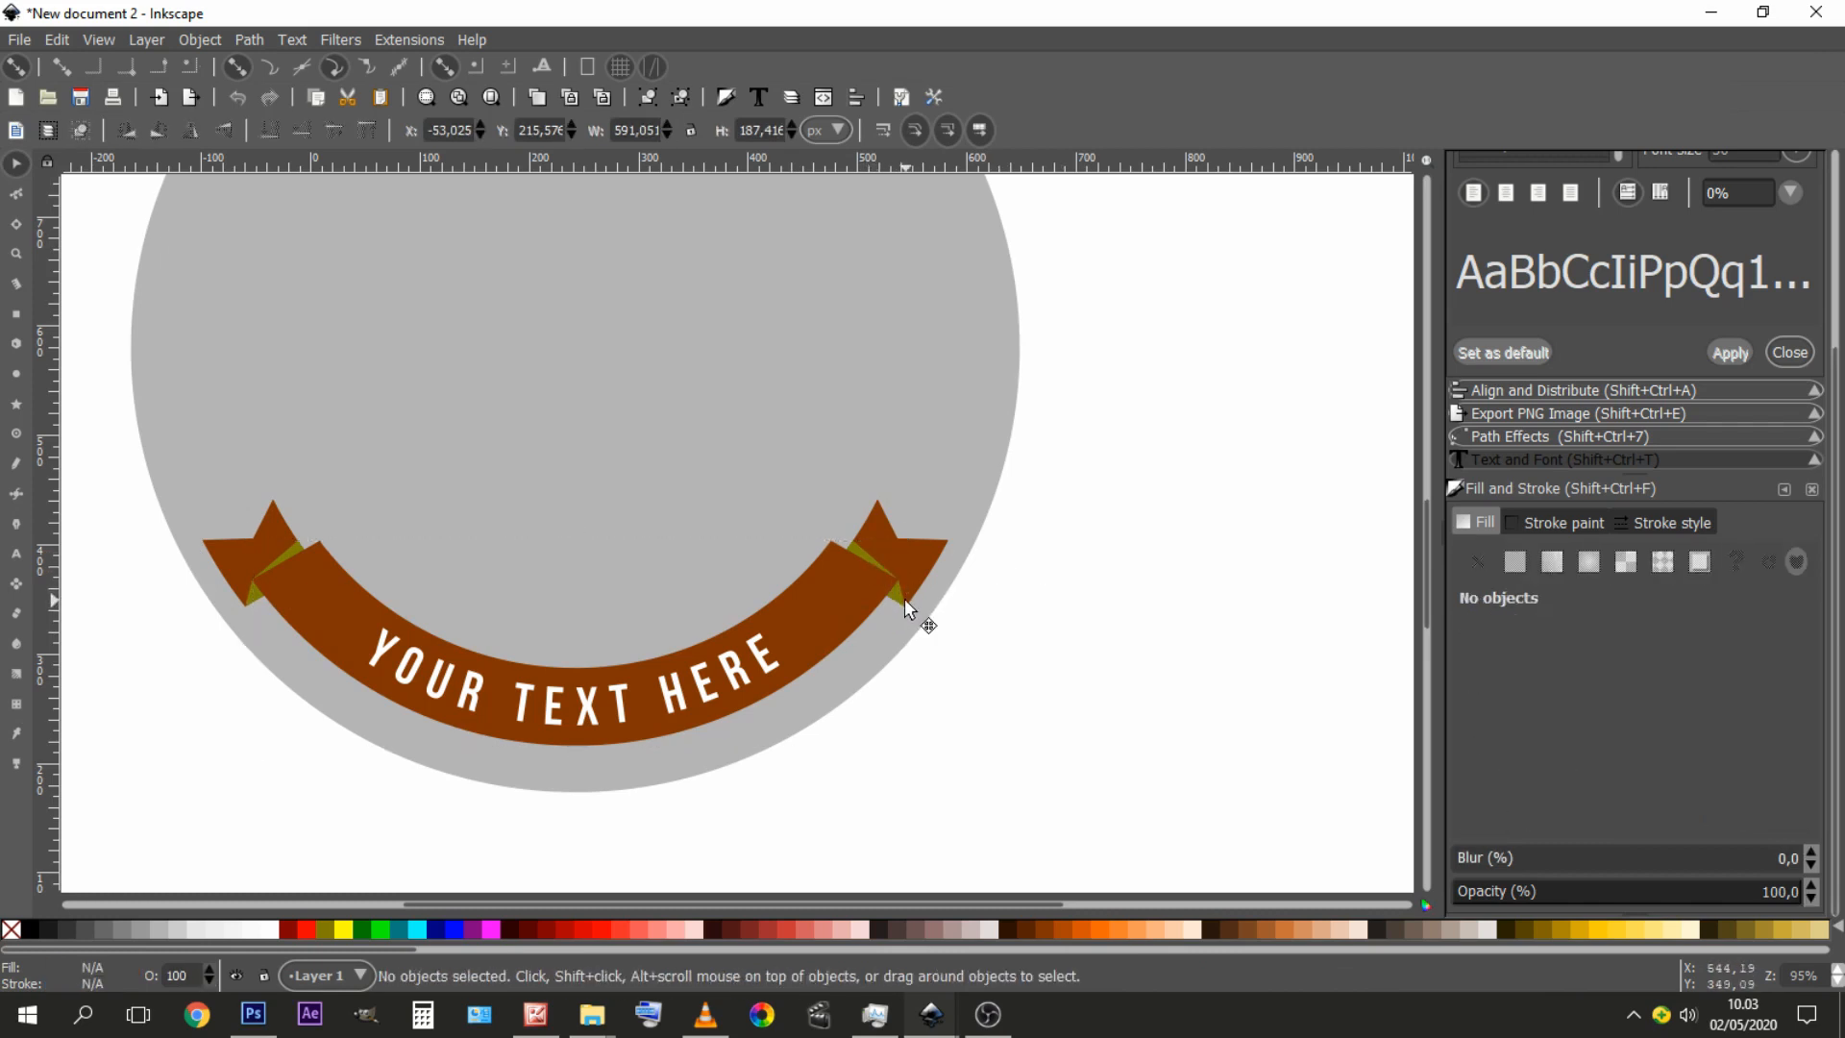
click(903, 598)
shift+click(868, 555)
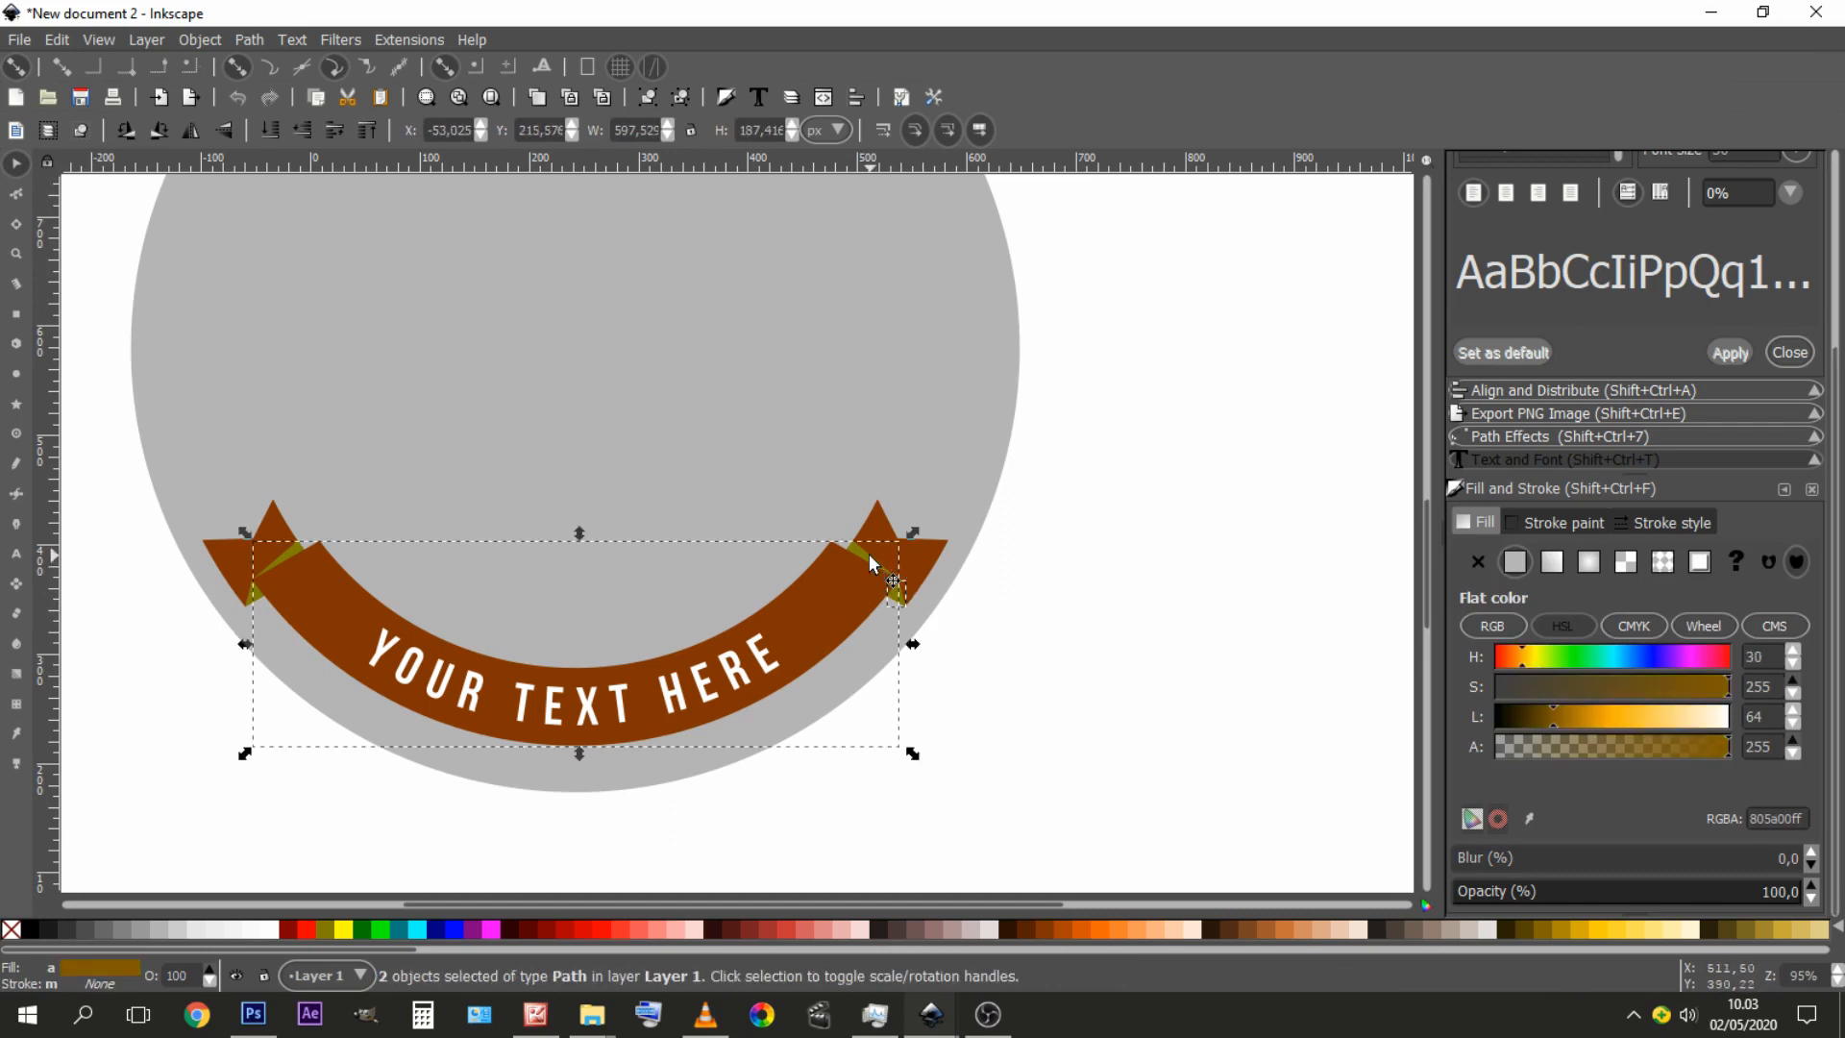
click(1092, 568)
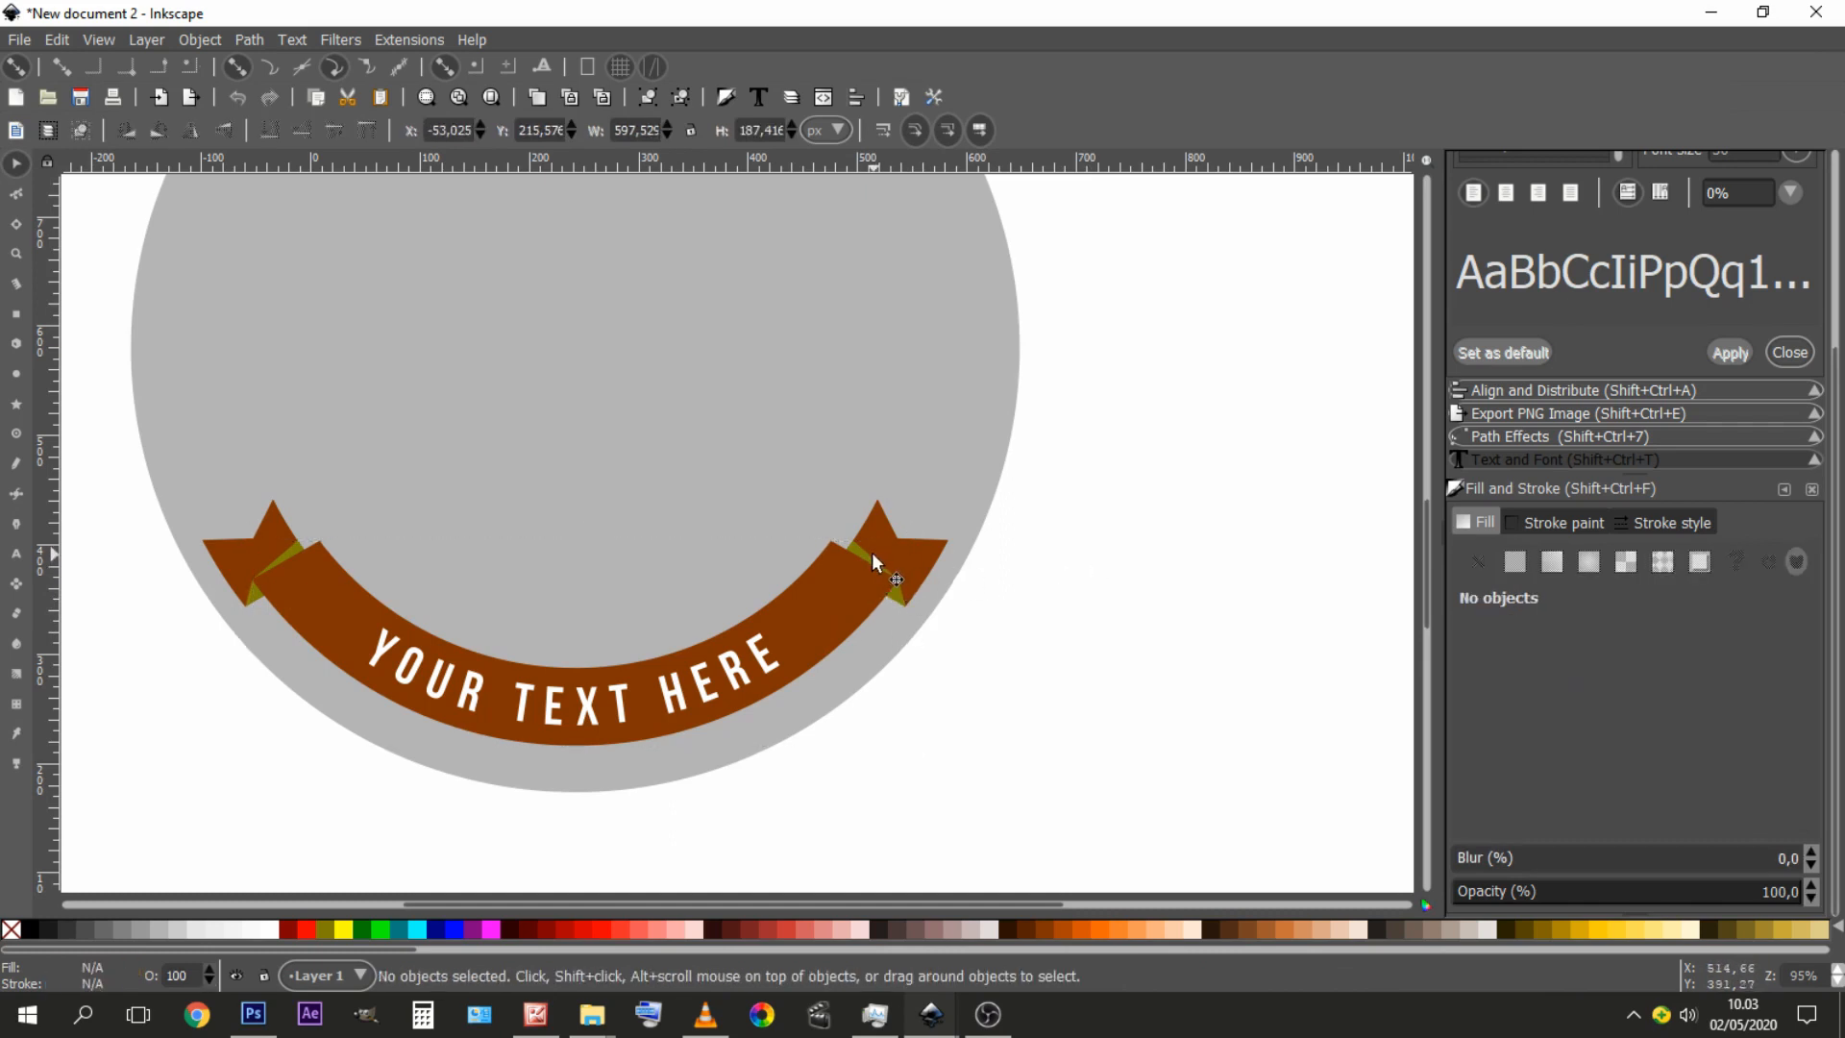
click(873, 557)
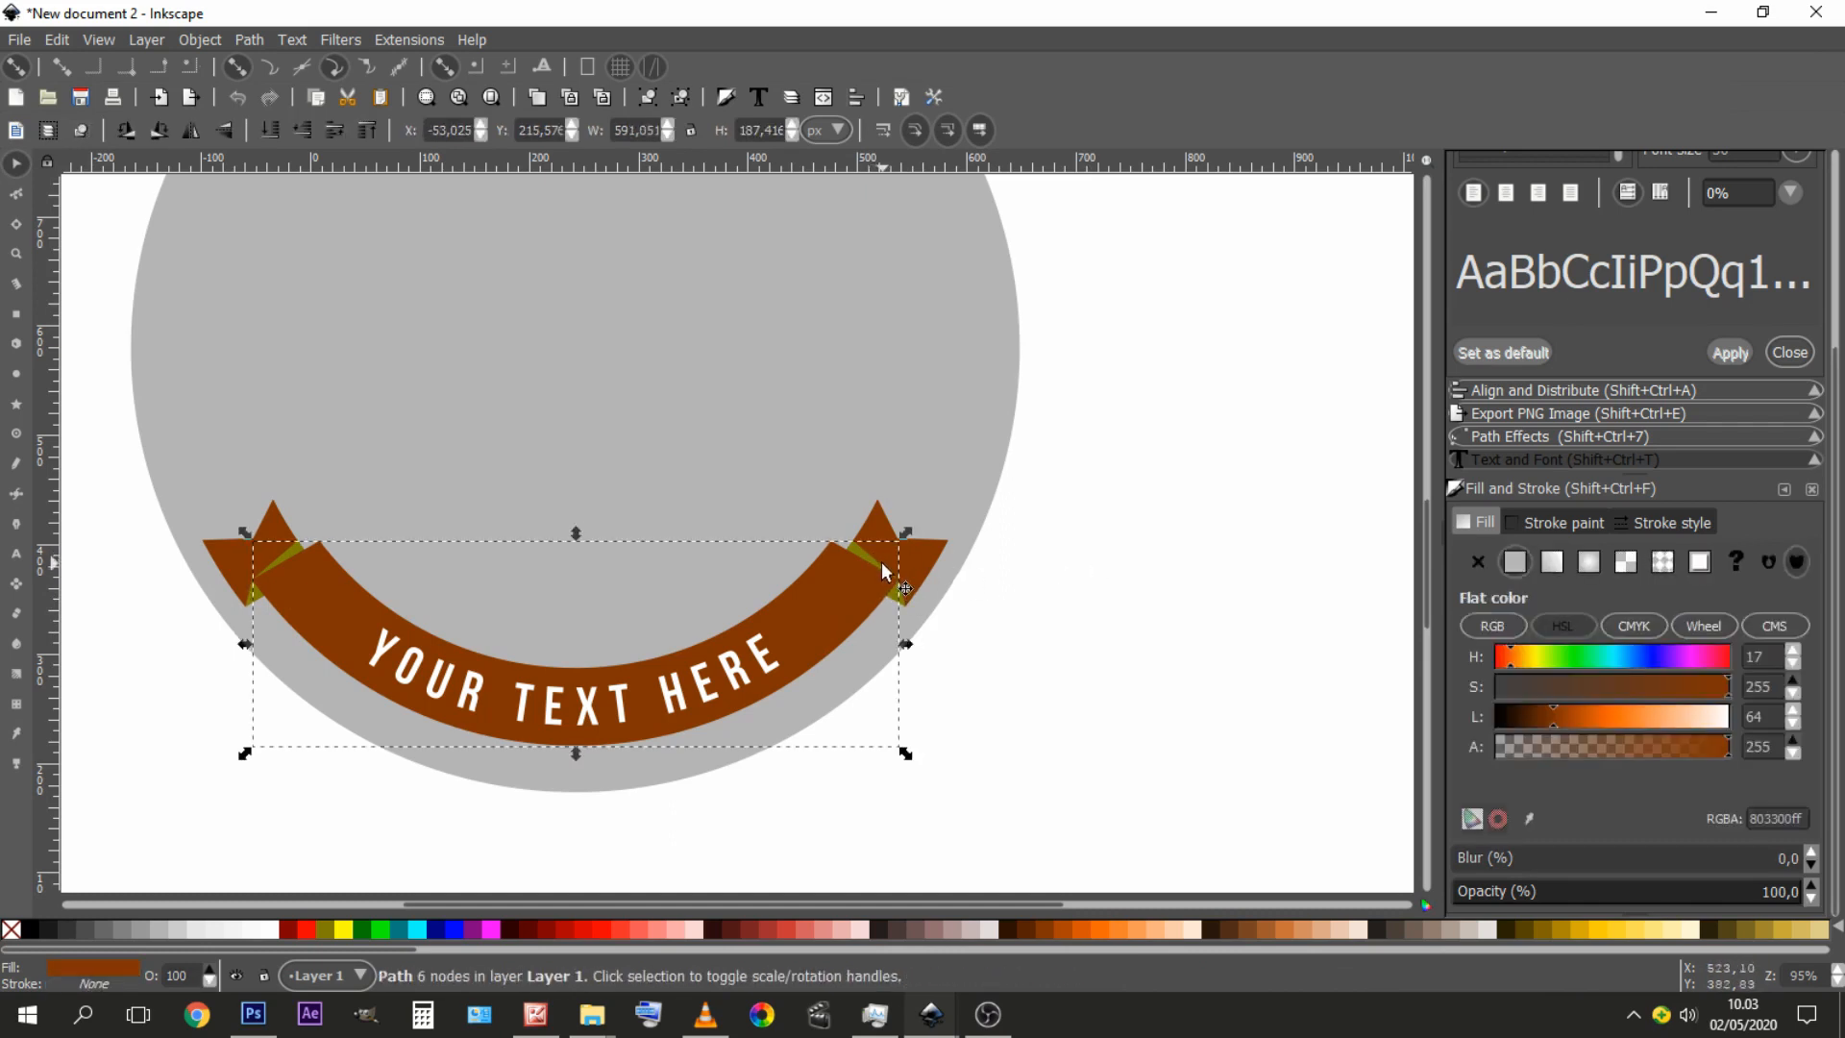
click(1104, 573)
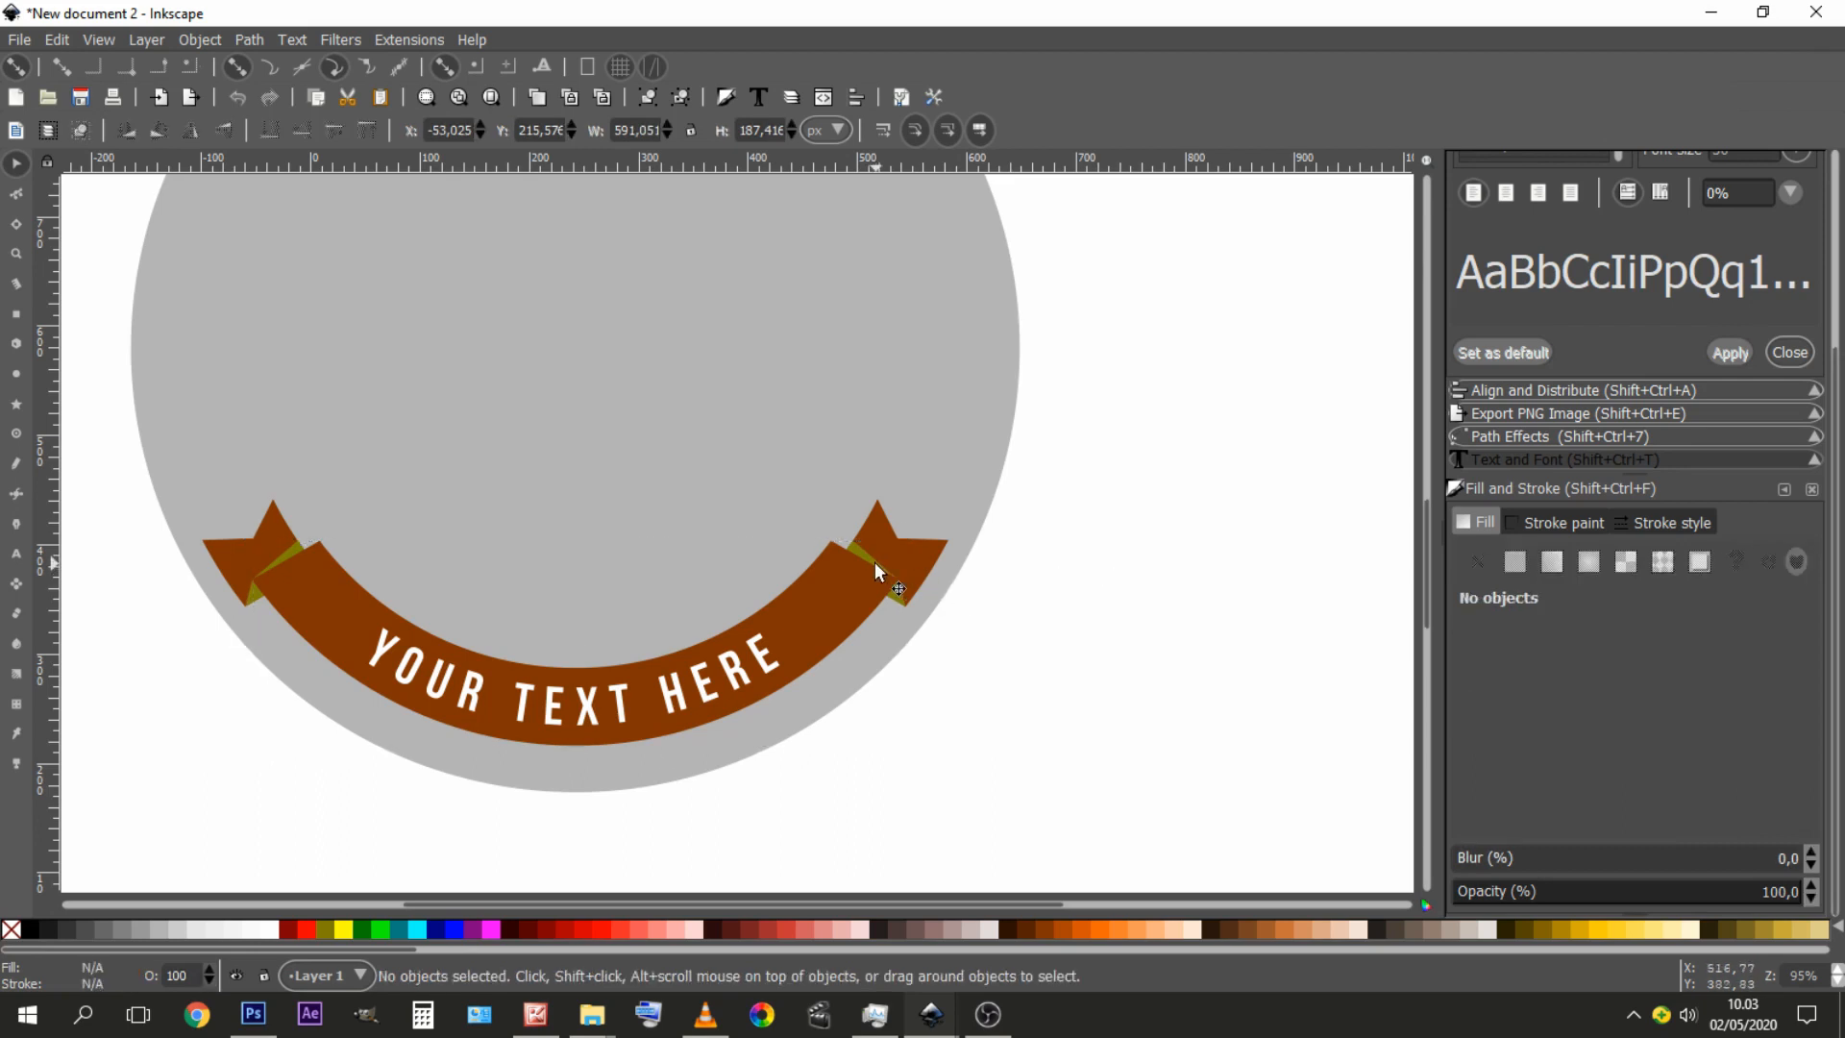
- Fill the four olive fold pieces at both ribbon ends with the band's sampled brown, darkened to lightness 38
drag(1064, 521, 828, 622)
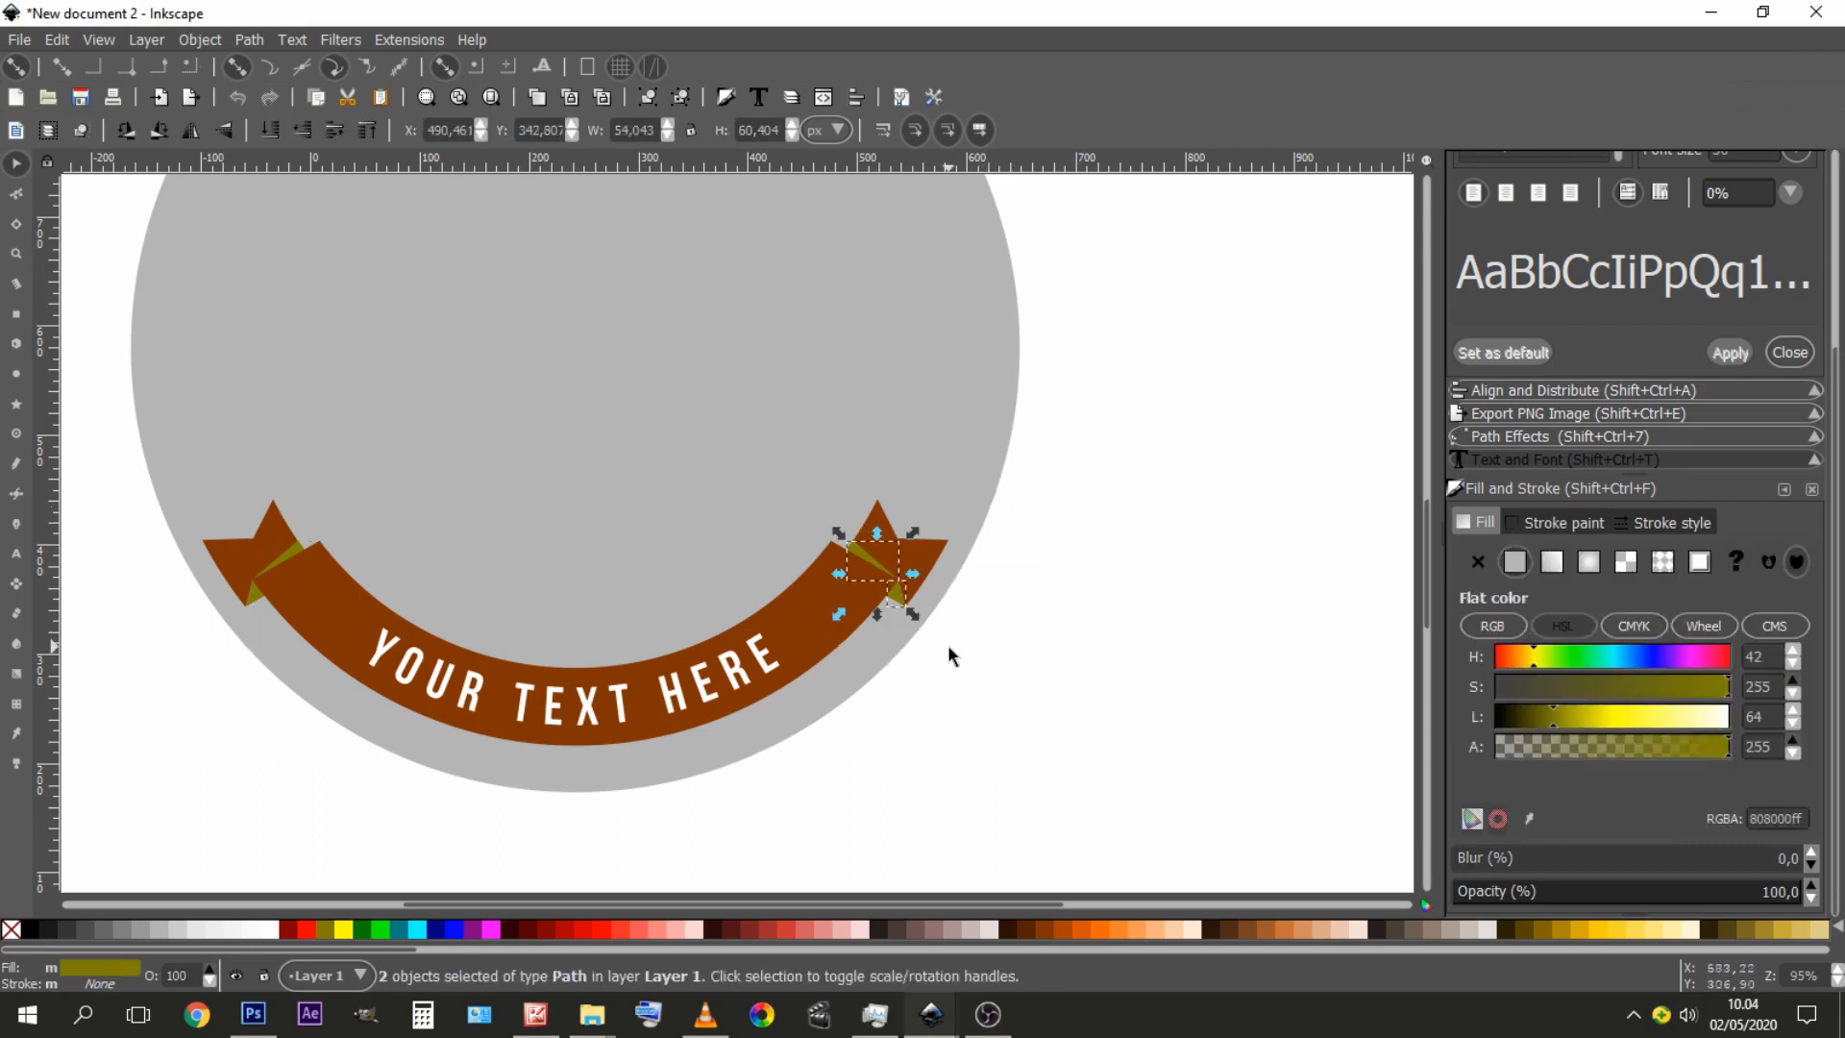
drag(183, 634, 322, 523)
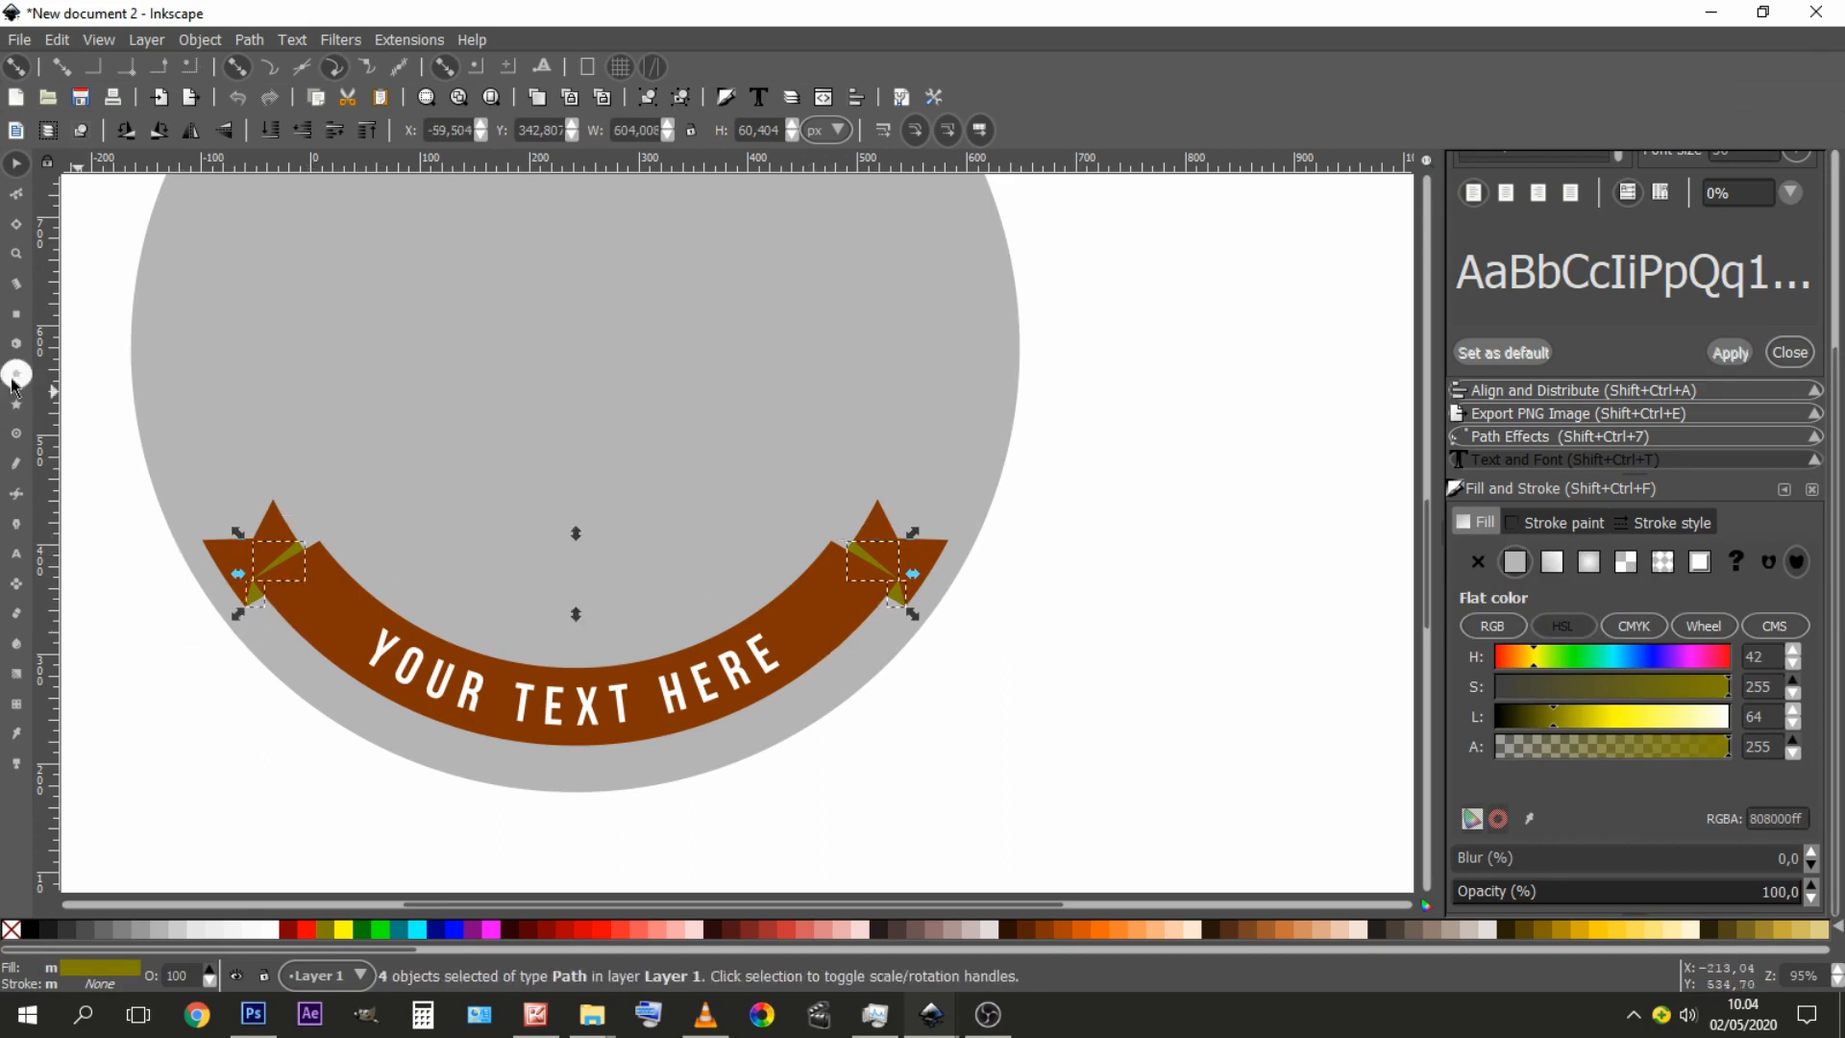
click(19, 733)
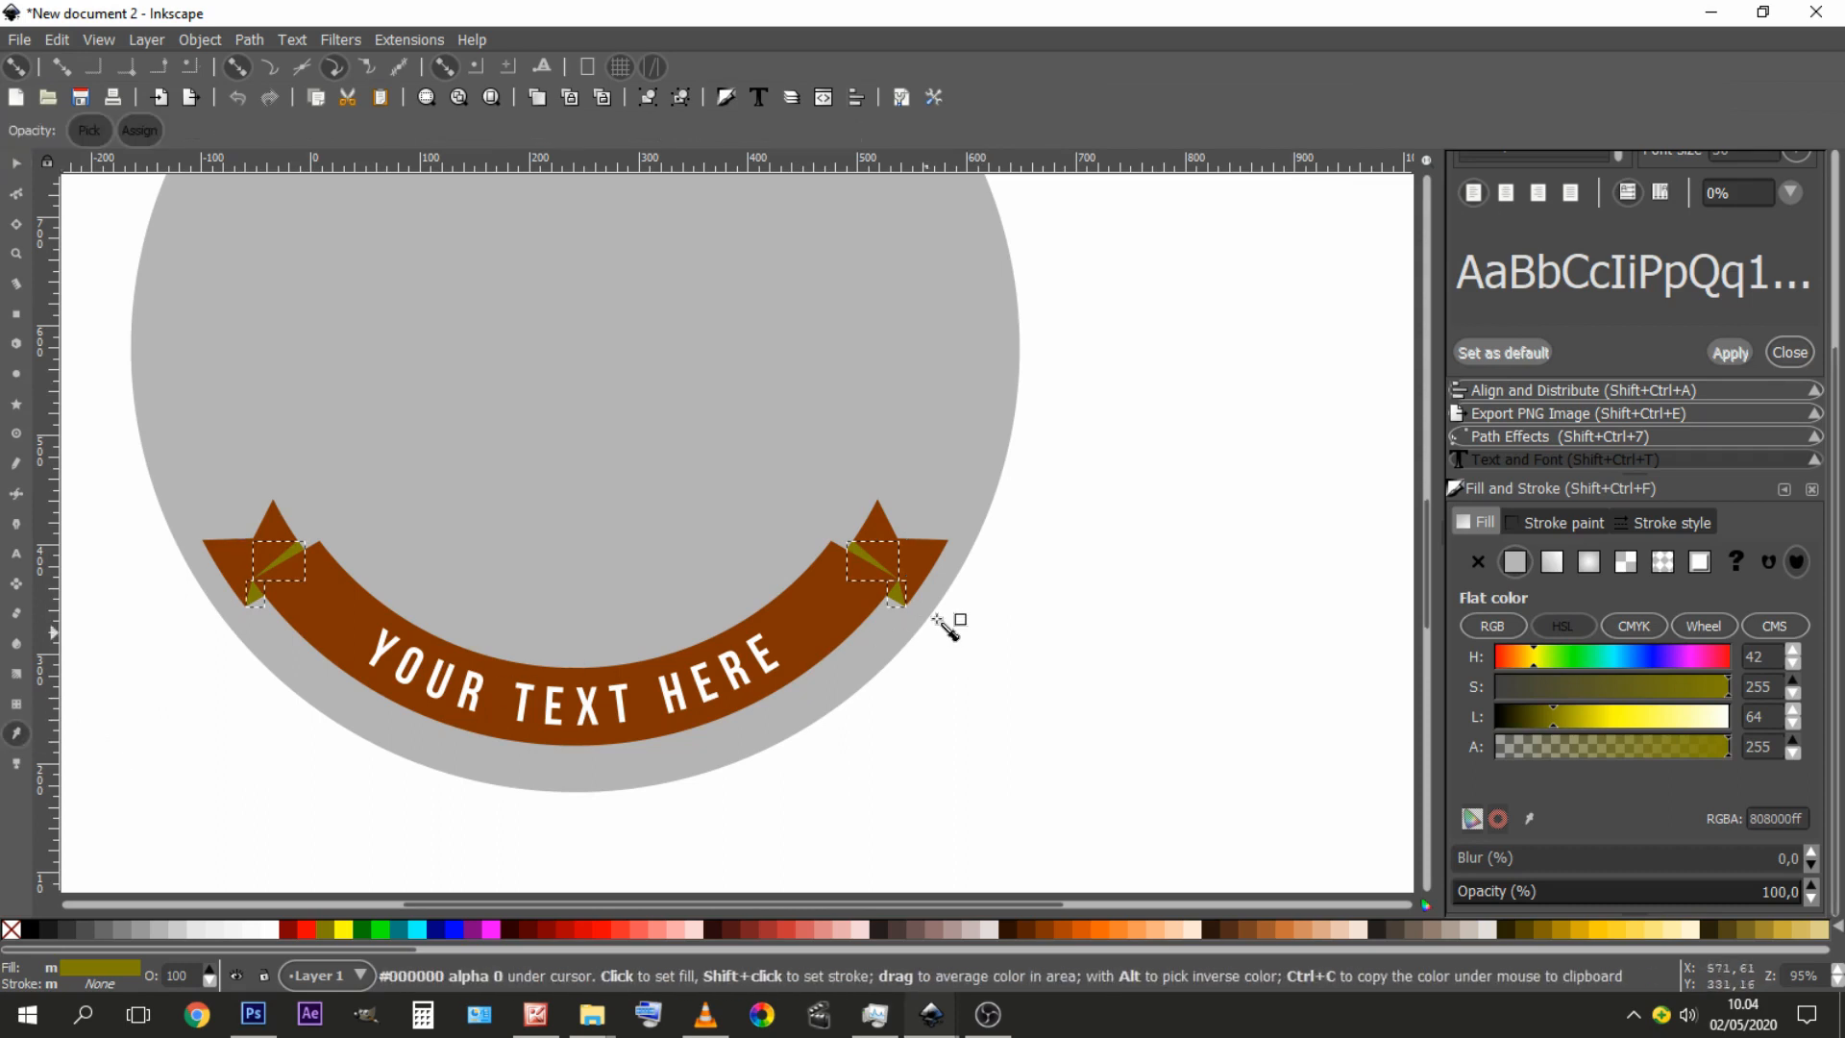
click(812, 613)
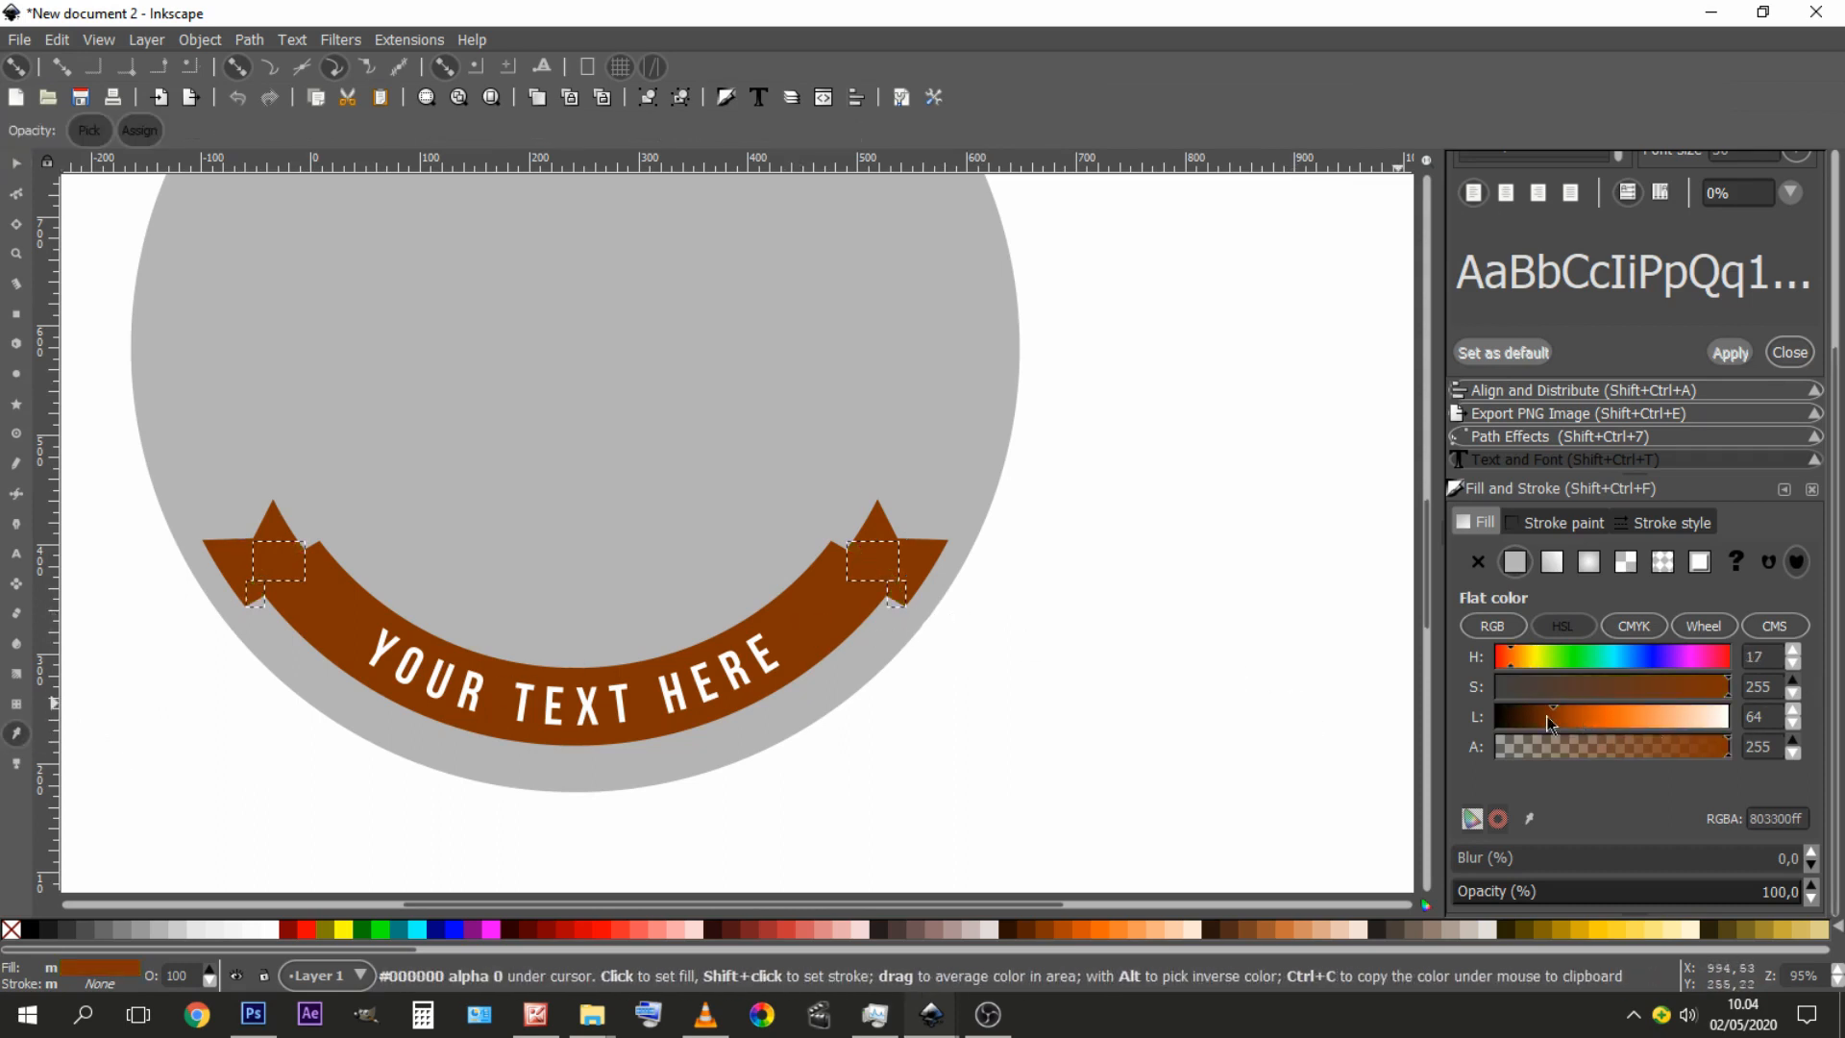
click(1533, 716)
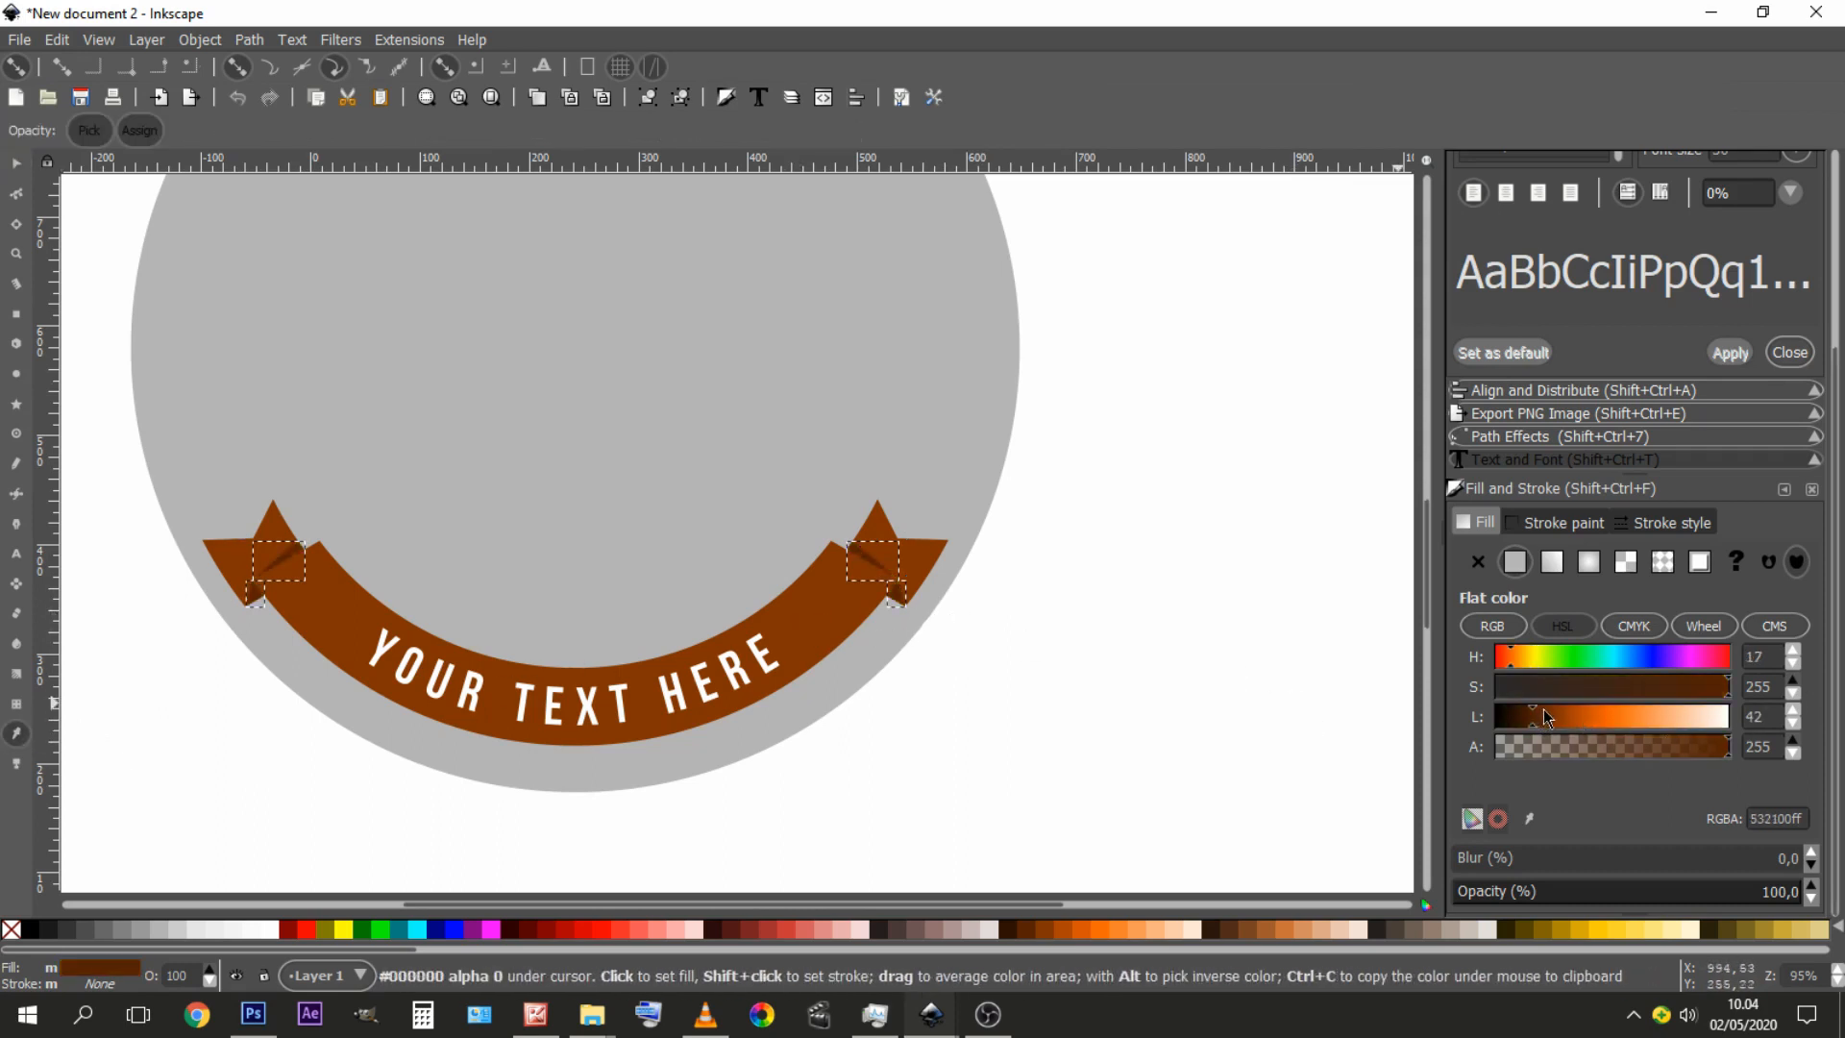
click(1531, 716)
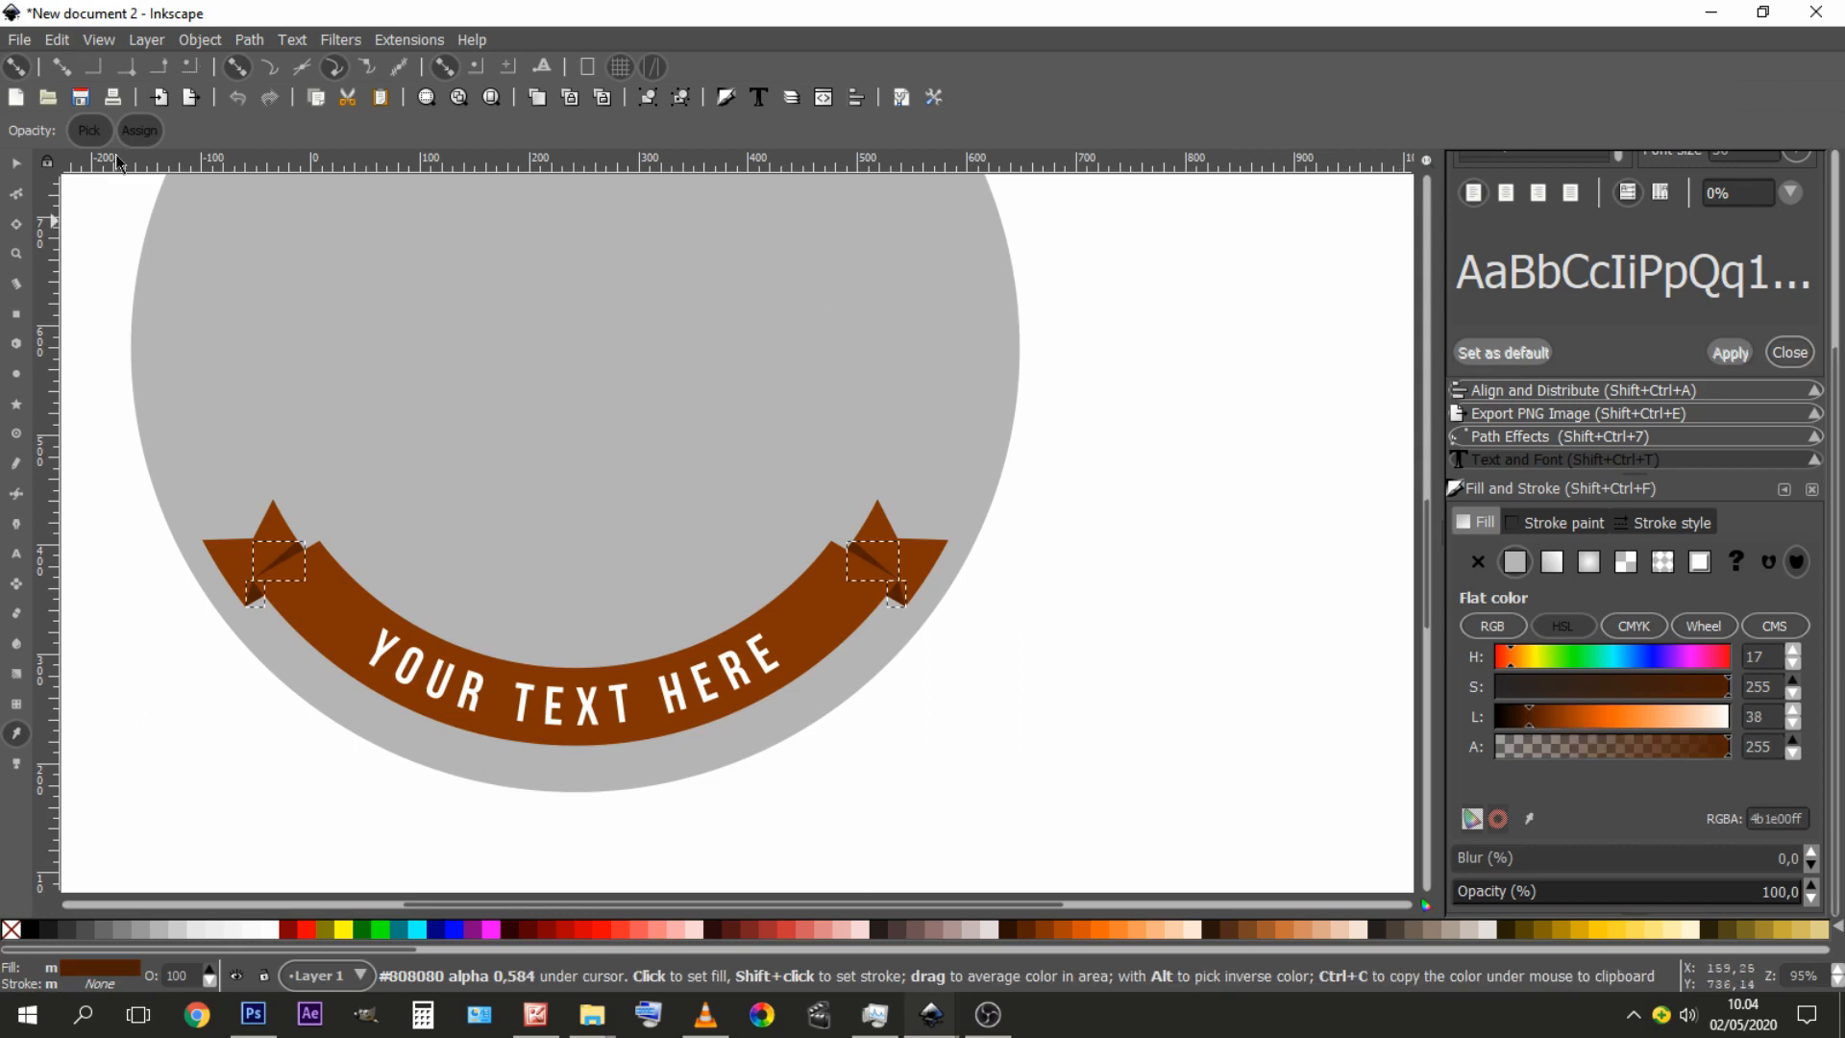
key(s)
click(1313, 592)
- Duplicate the whole ribbon with its text, flip the copy vertically and move it straight up to the circle's upper edge
drag(974, 476, 1059, 553)
drag(1194, 531, 1103, 507)
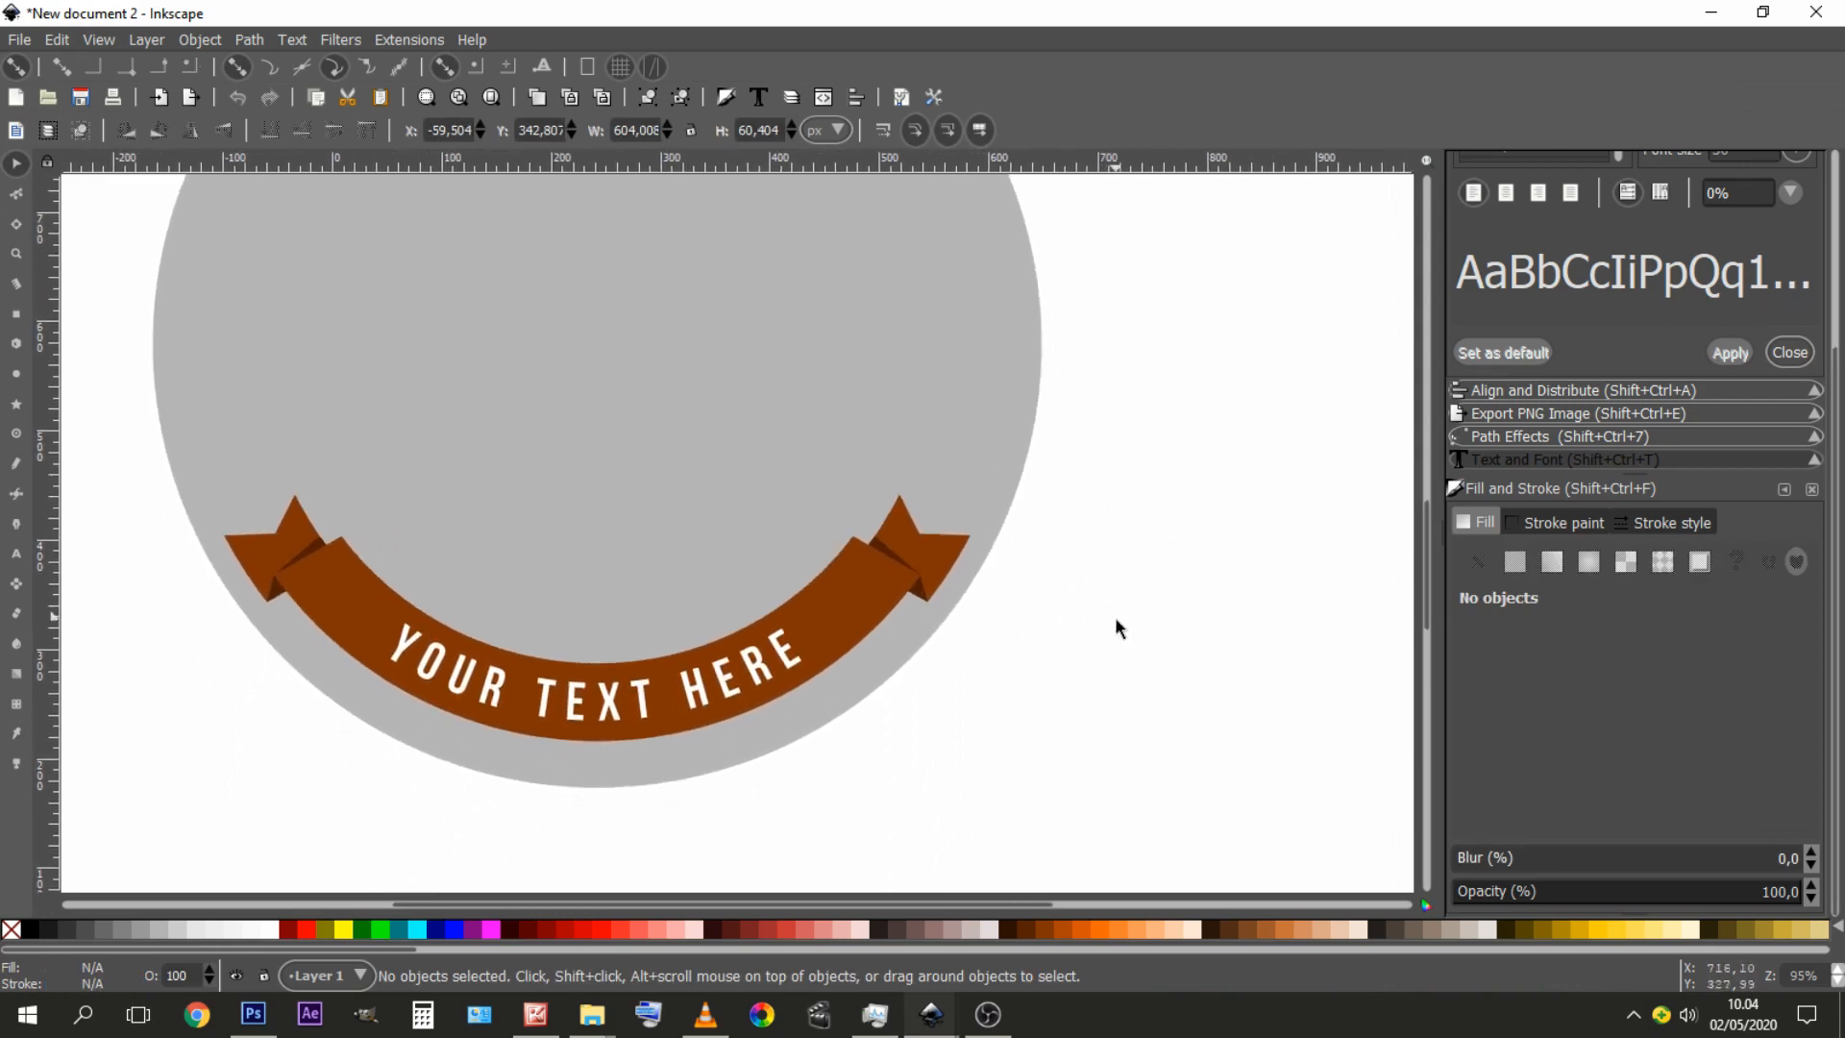
drag(773, 369, 812, 571)
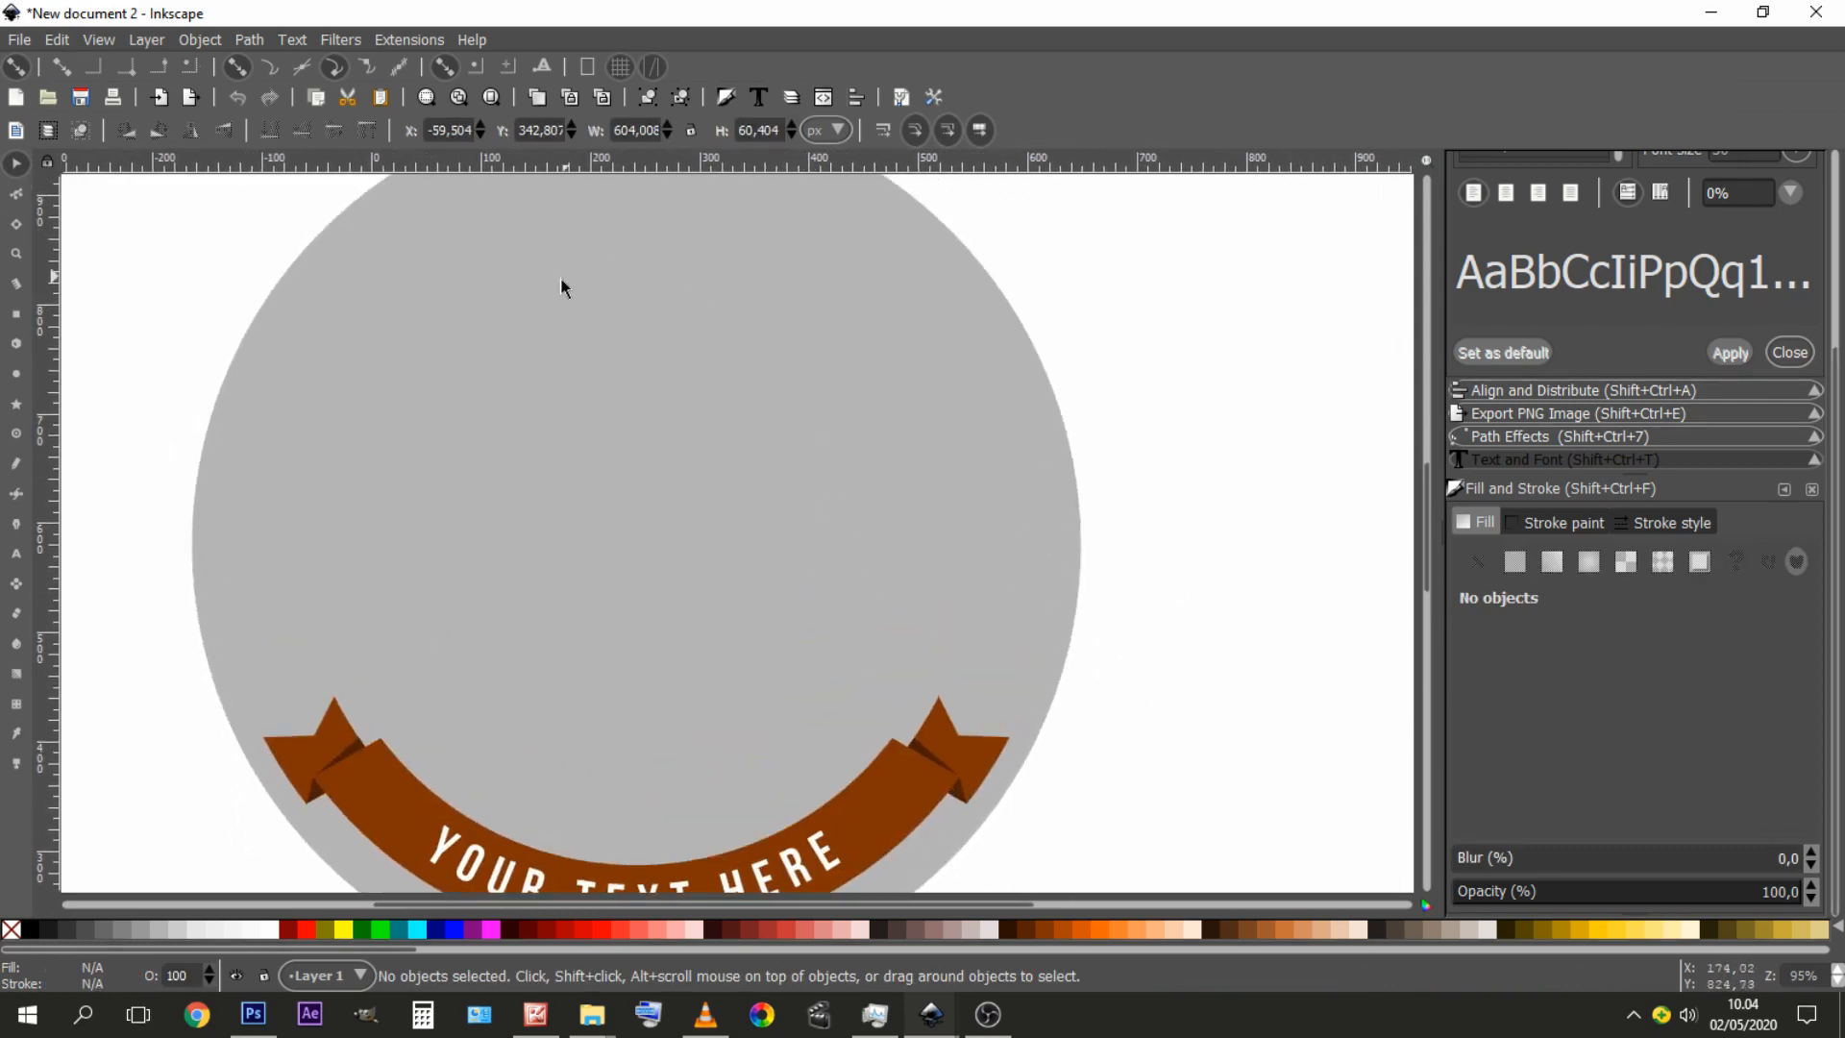
drag(924, 590, 915, 515)
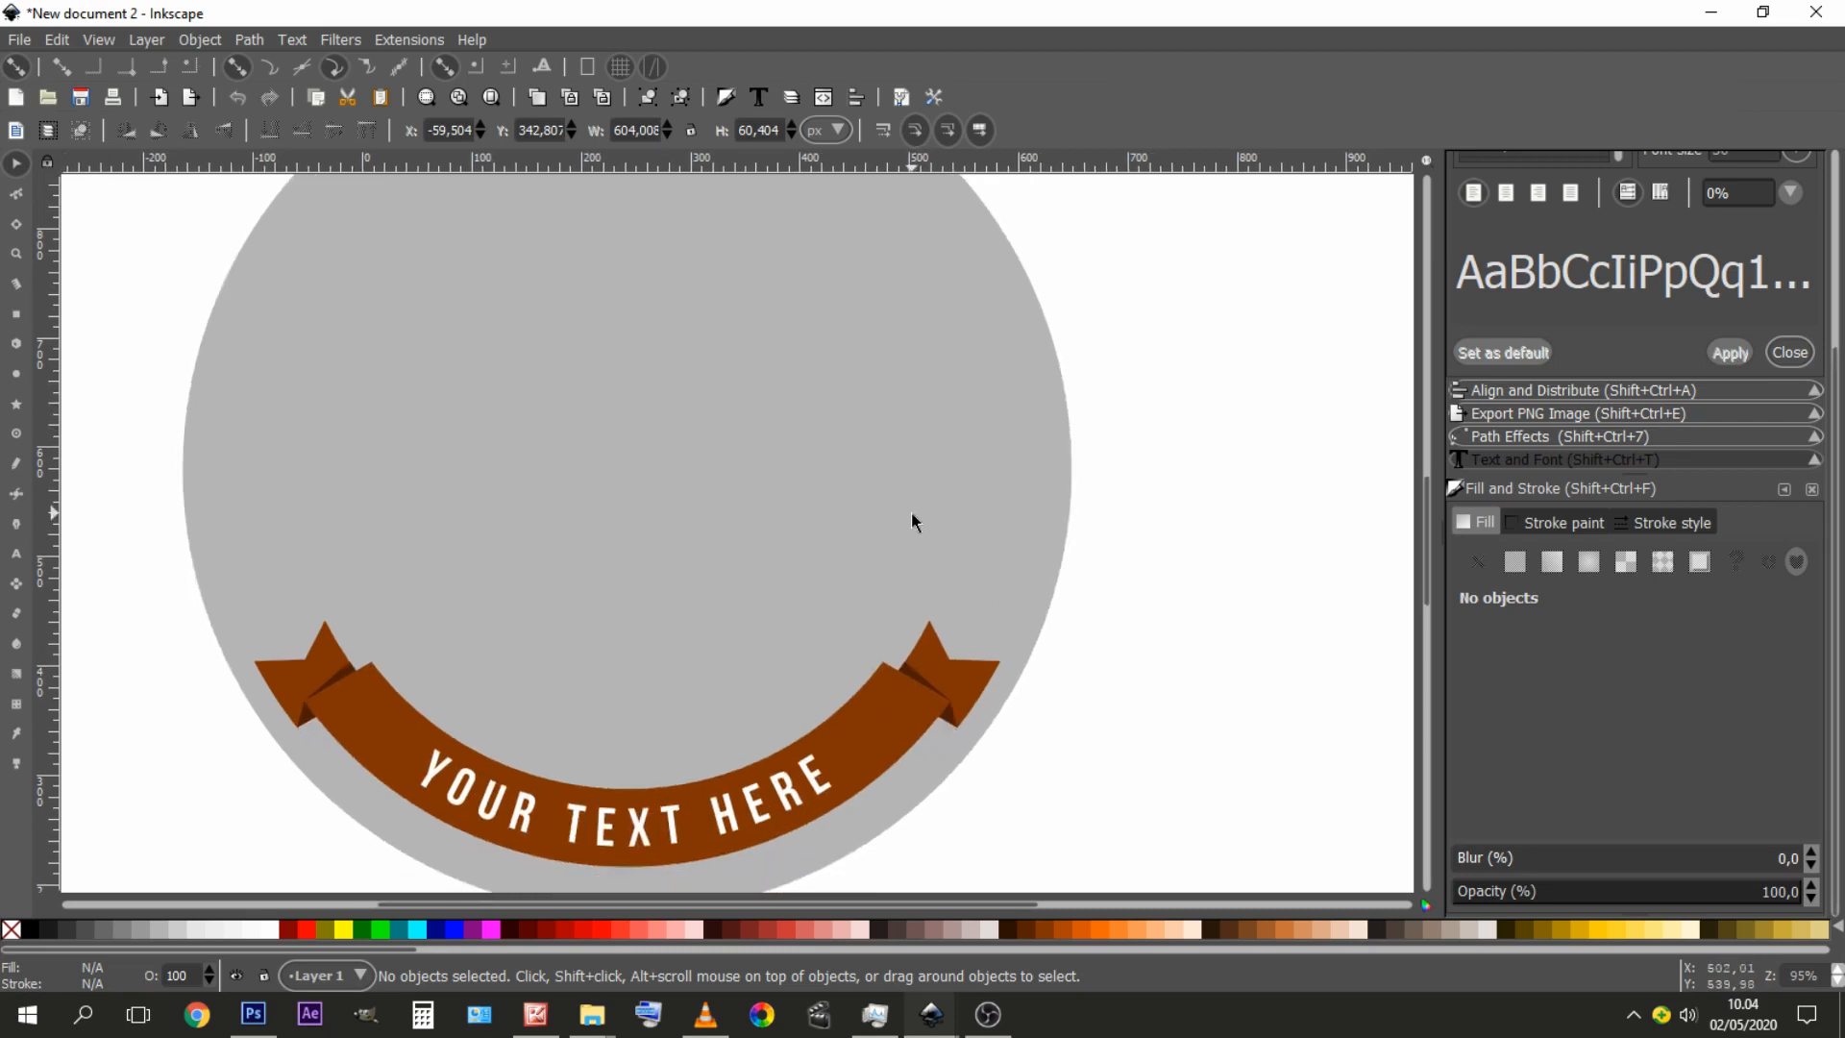
key(minus)
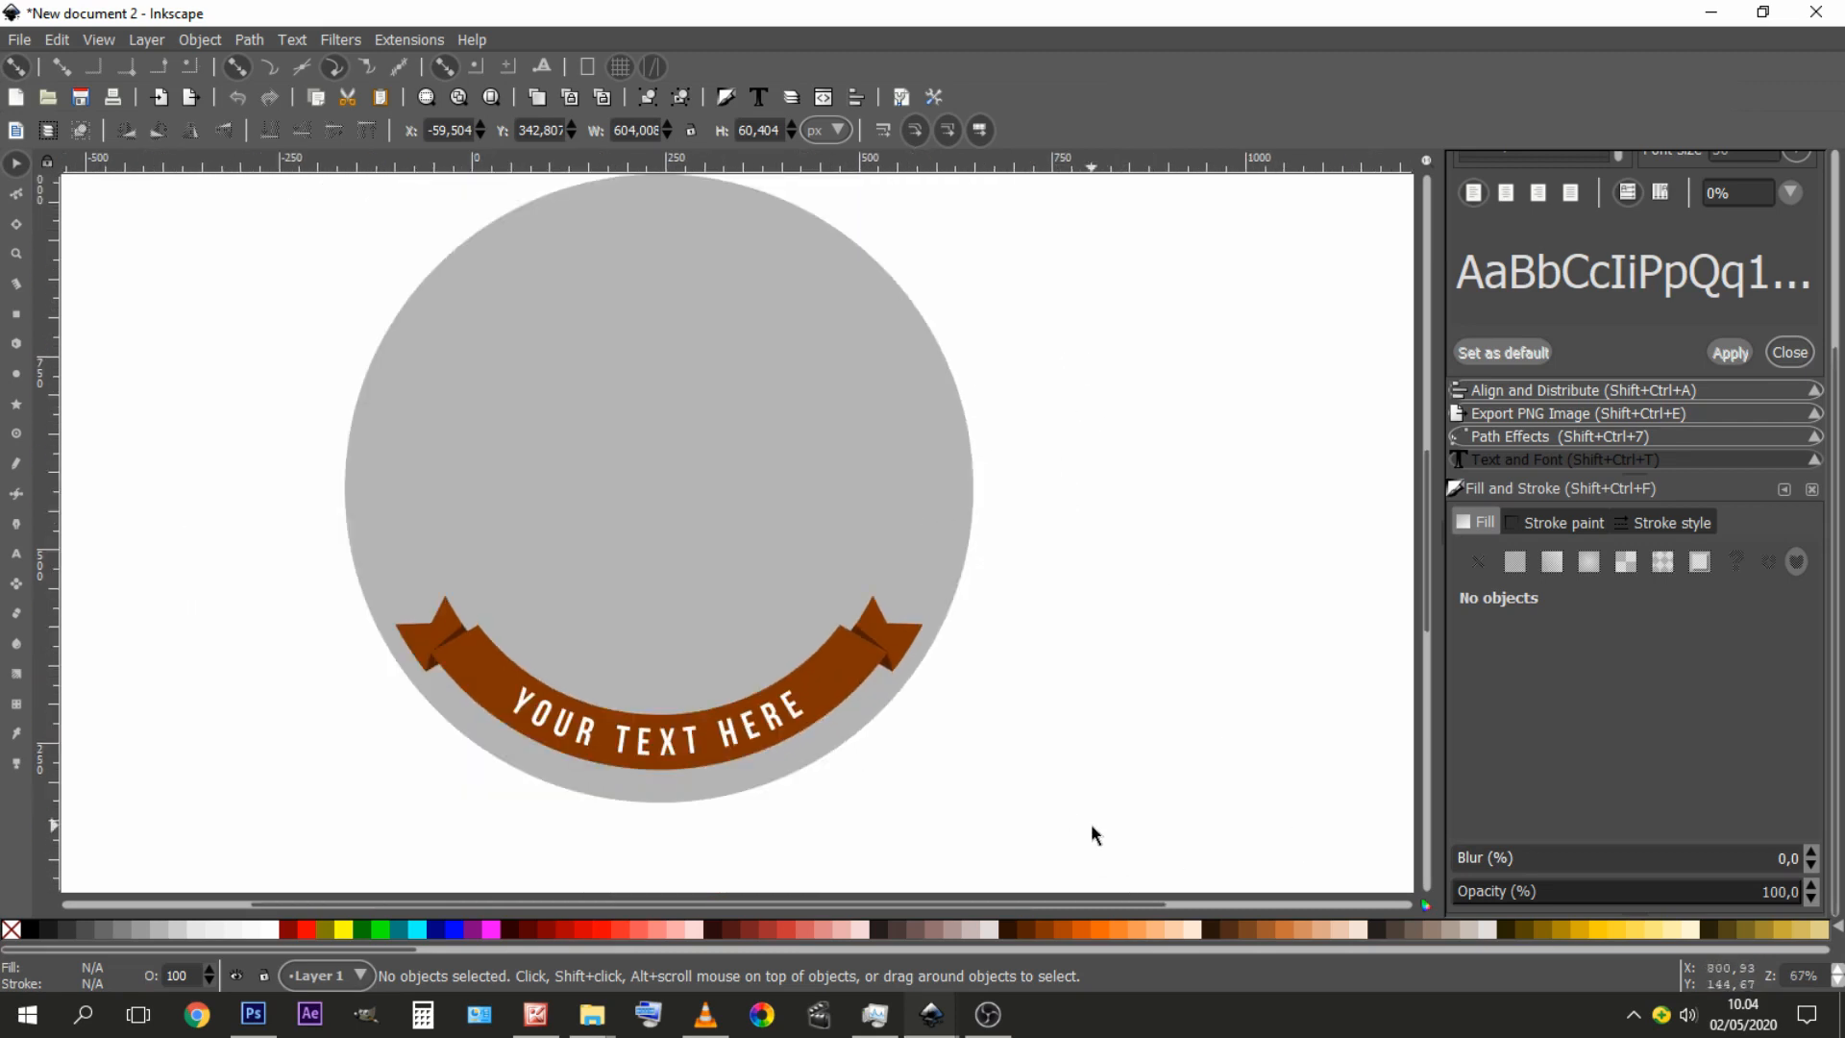
mouse_move(1092, 824)
mouse_down()
mouse_move(169, 614)
mouse_move(206, 514)
mouse_up()
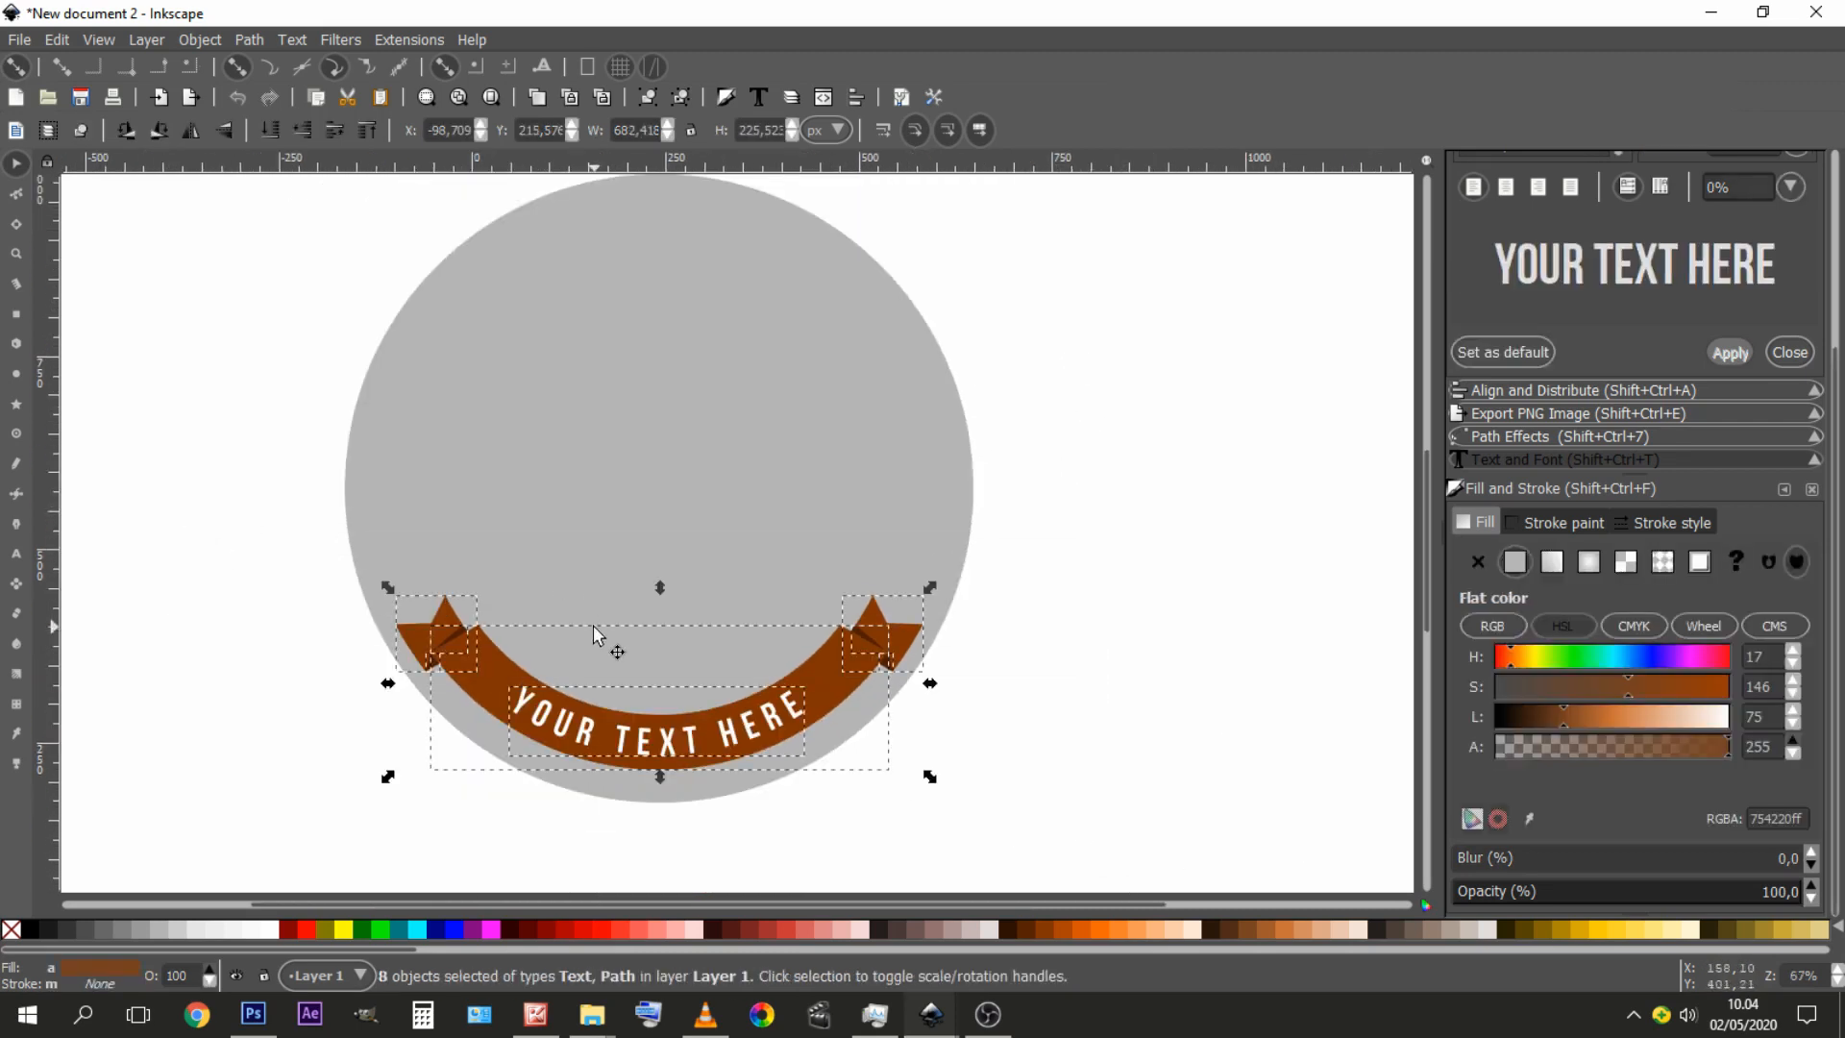
key(ctrl)
click(224, 131)
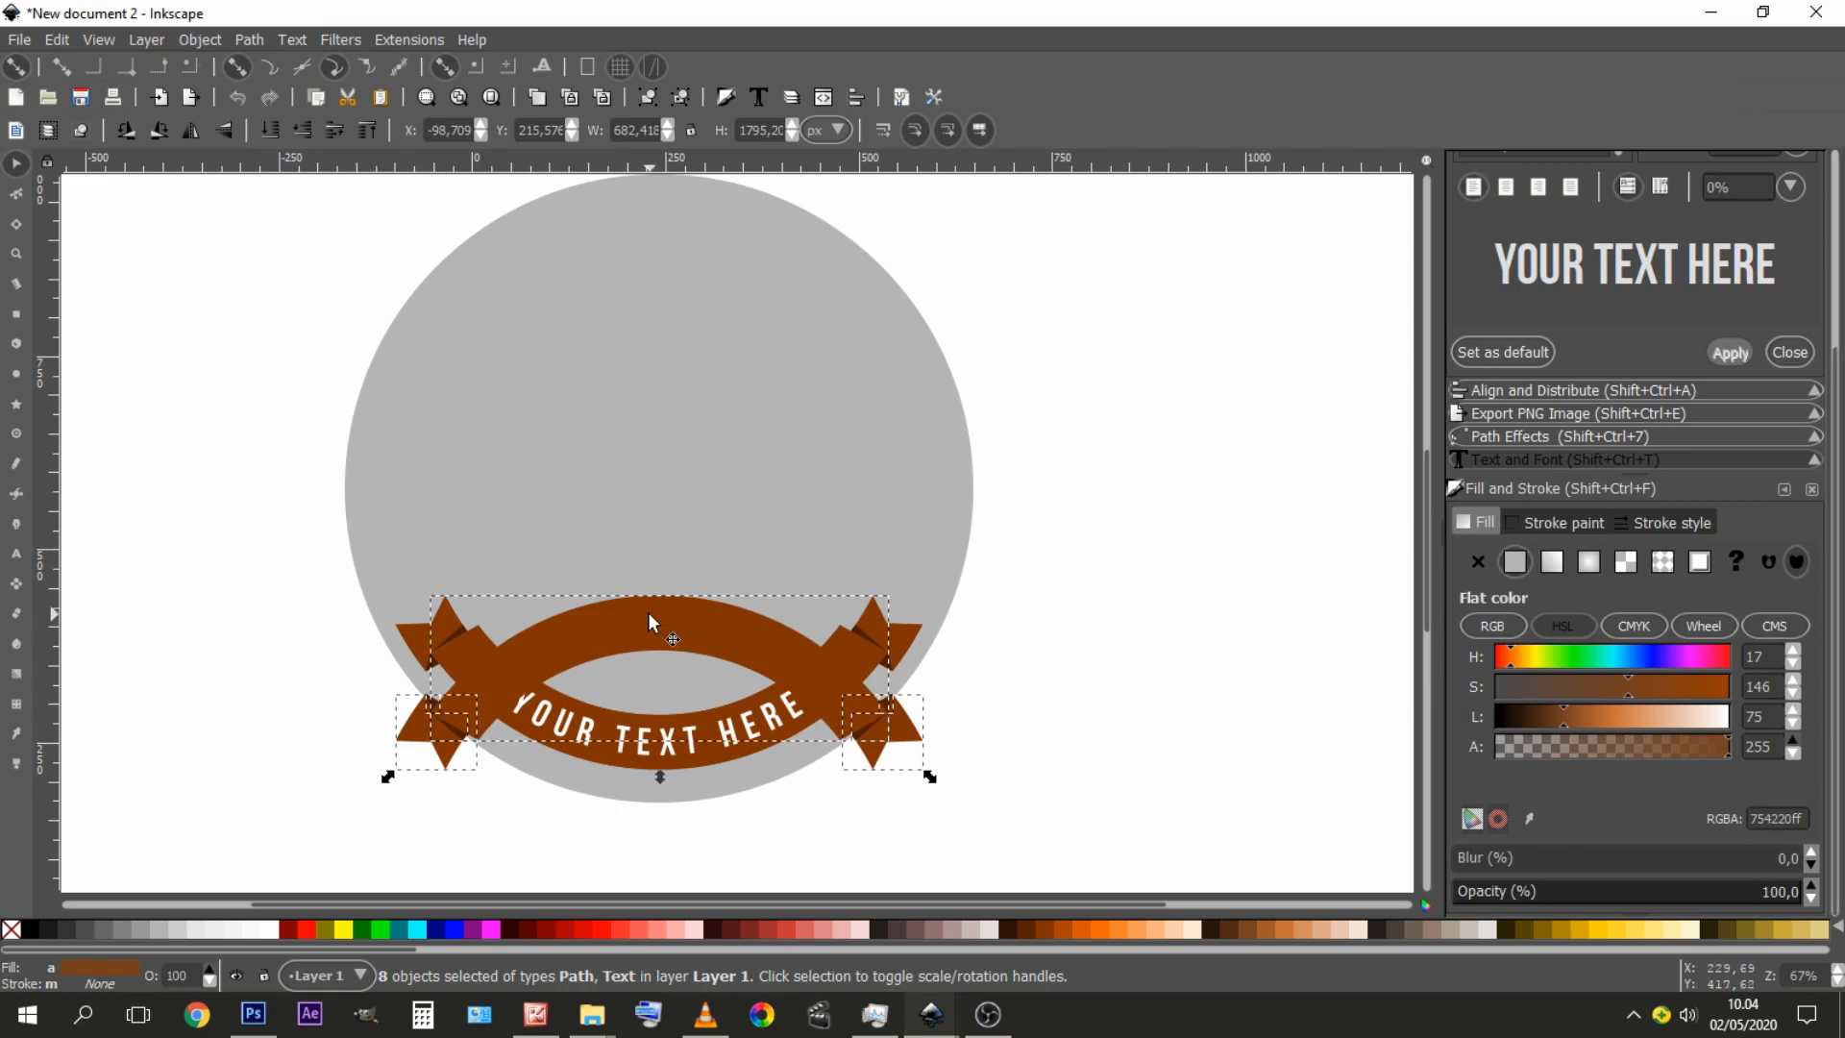
mouse_move(648, 613)
mouse_down()
mouse_move(668, 373)
mouse_move(647, 548)
mouse_move(647, 441)
mouse_move(397, 429)
mouse_move(606, 452)
mouse_move(667, 192)
mouse_move(667, 207)
mouse_up()
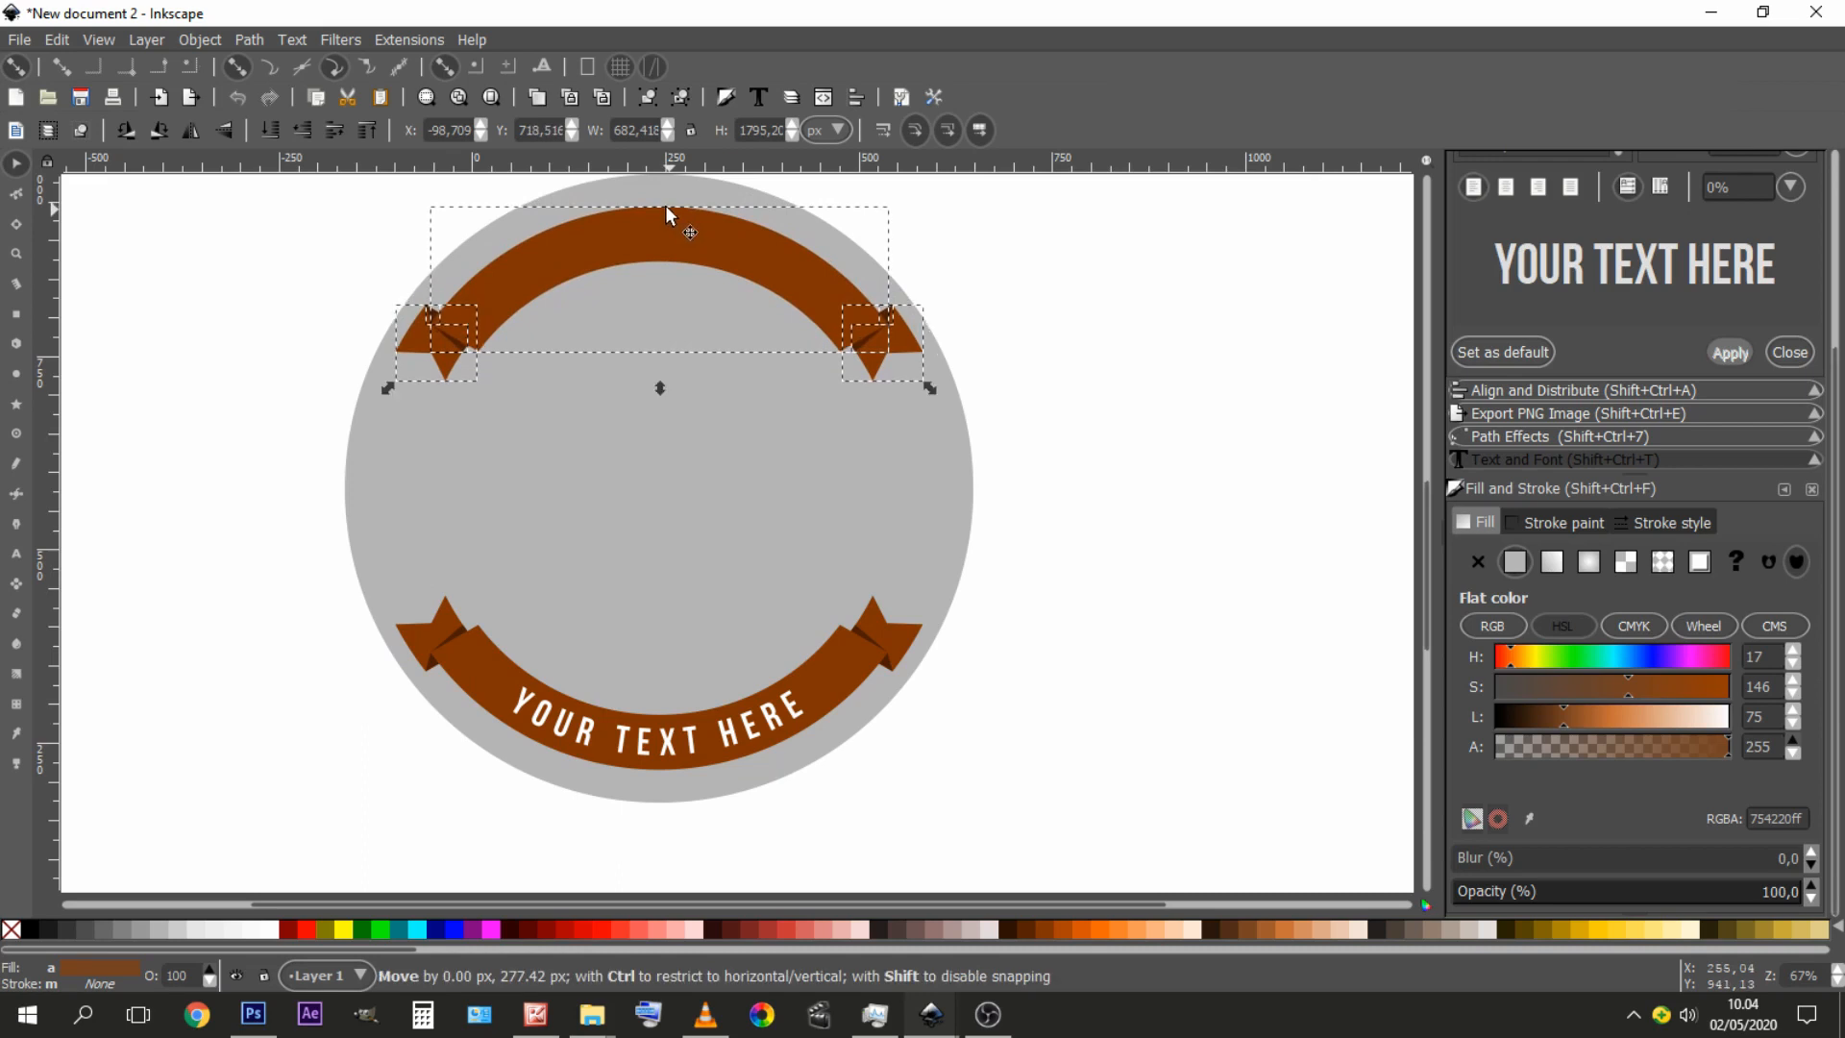
click(1115, 505)
- Duplicate the grey background circle and scale the copy proportionally about its centre to about 616 px in diameter
drag(735, 466, 715, 507)
drag(728, 661, 714, 569)
drag(816, 478, 751, 585)
drag(795, 442, 827, 417)
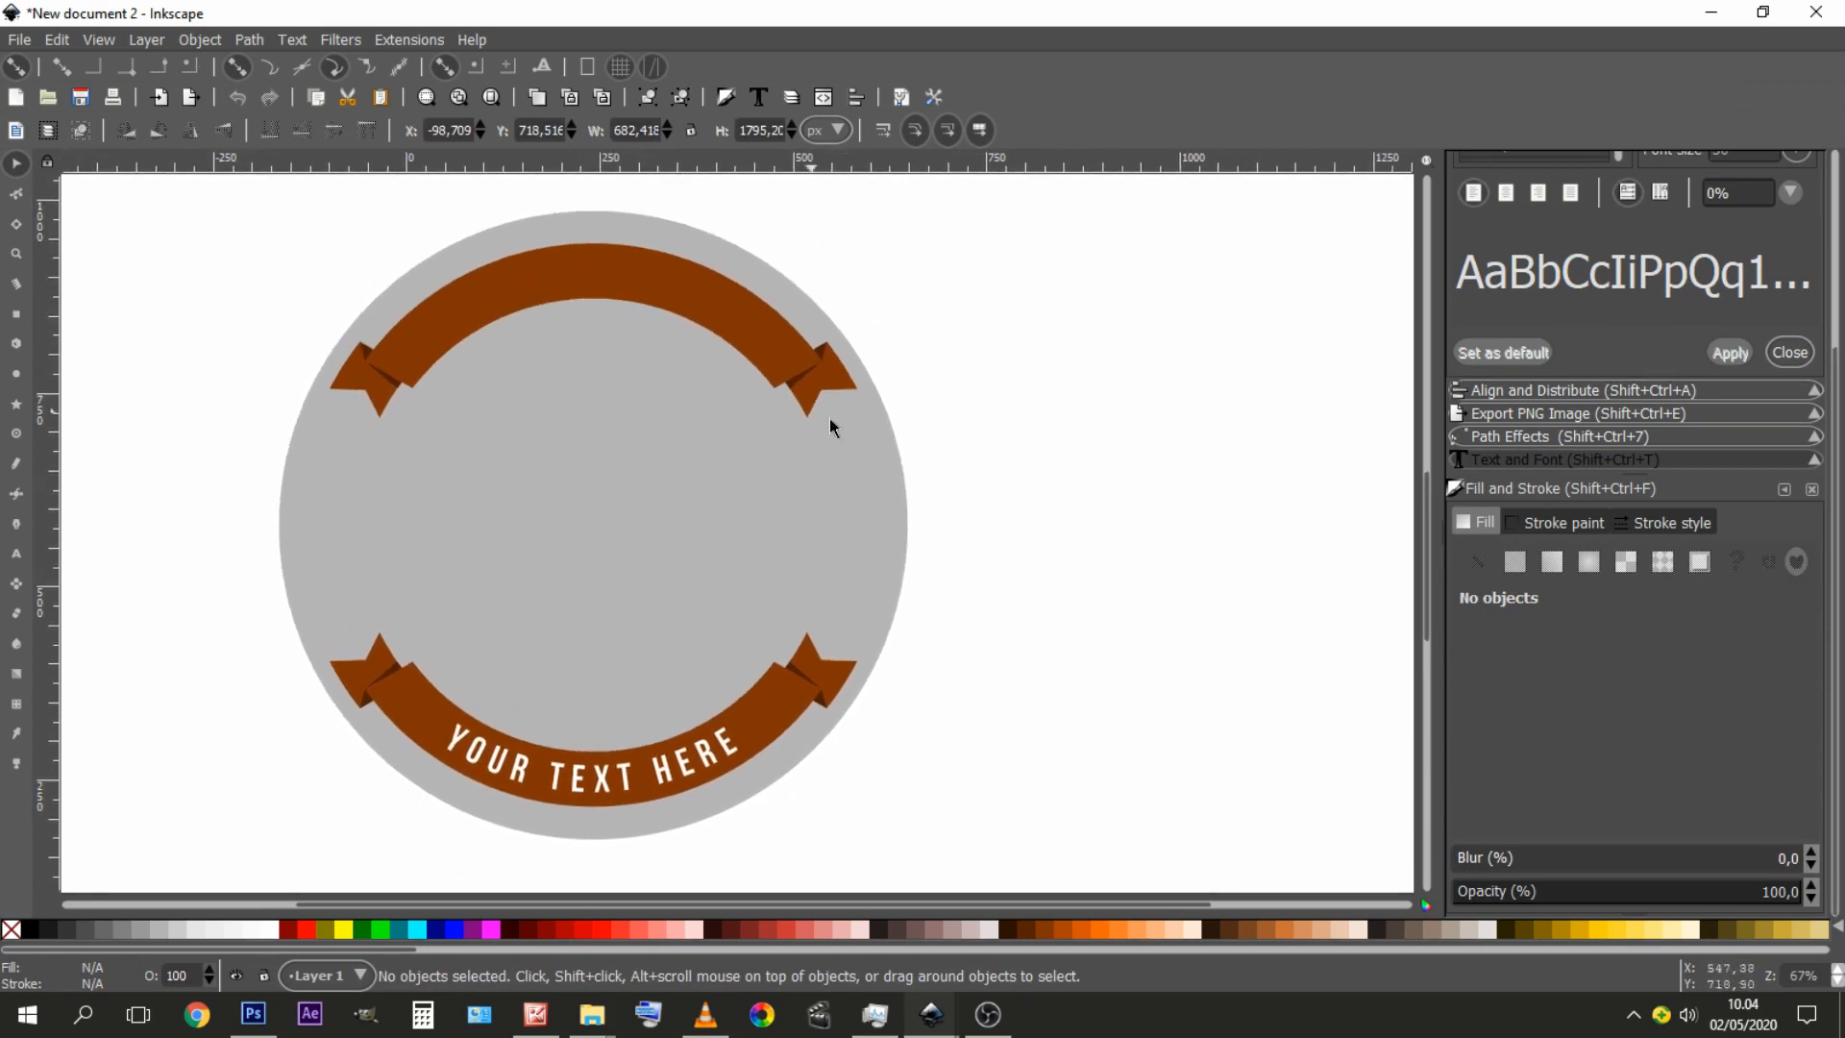
click(881, 445)
key(ctrl)
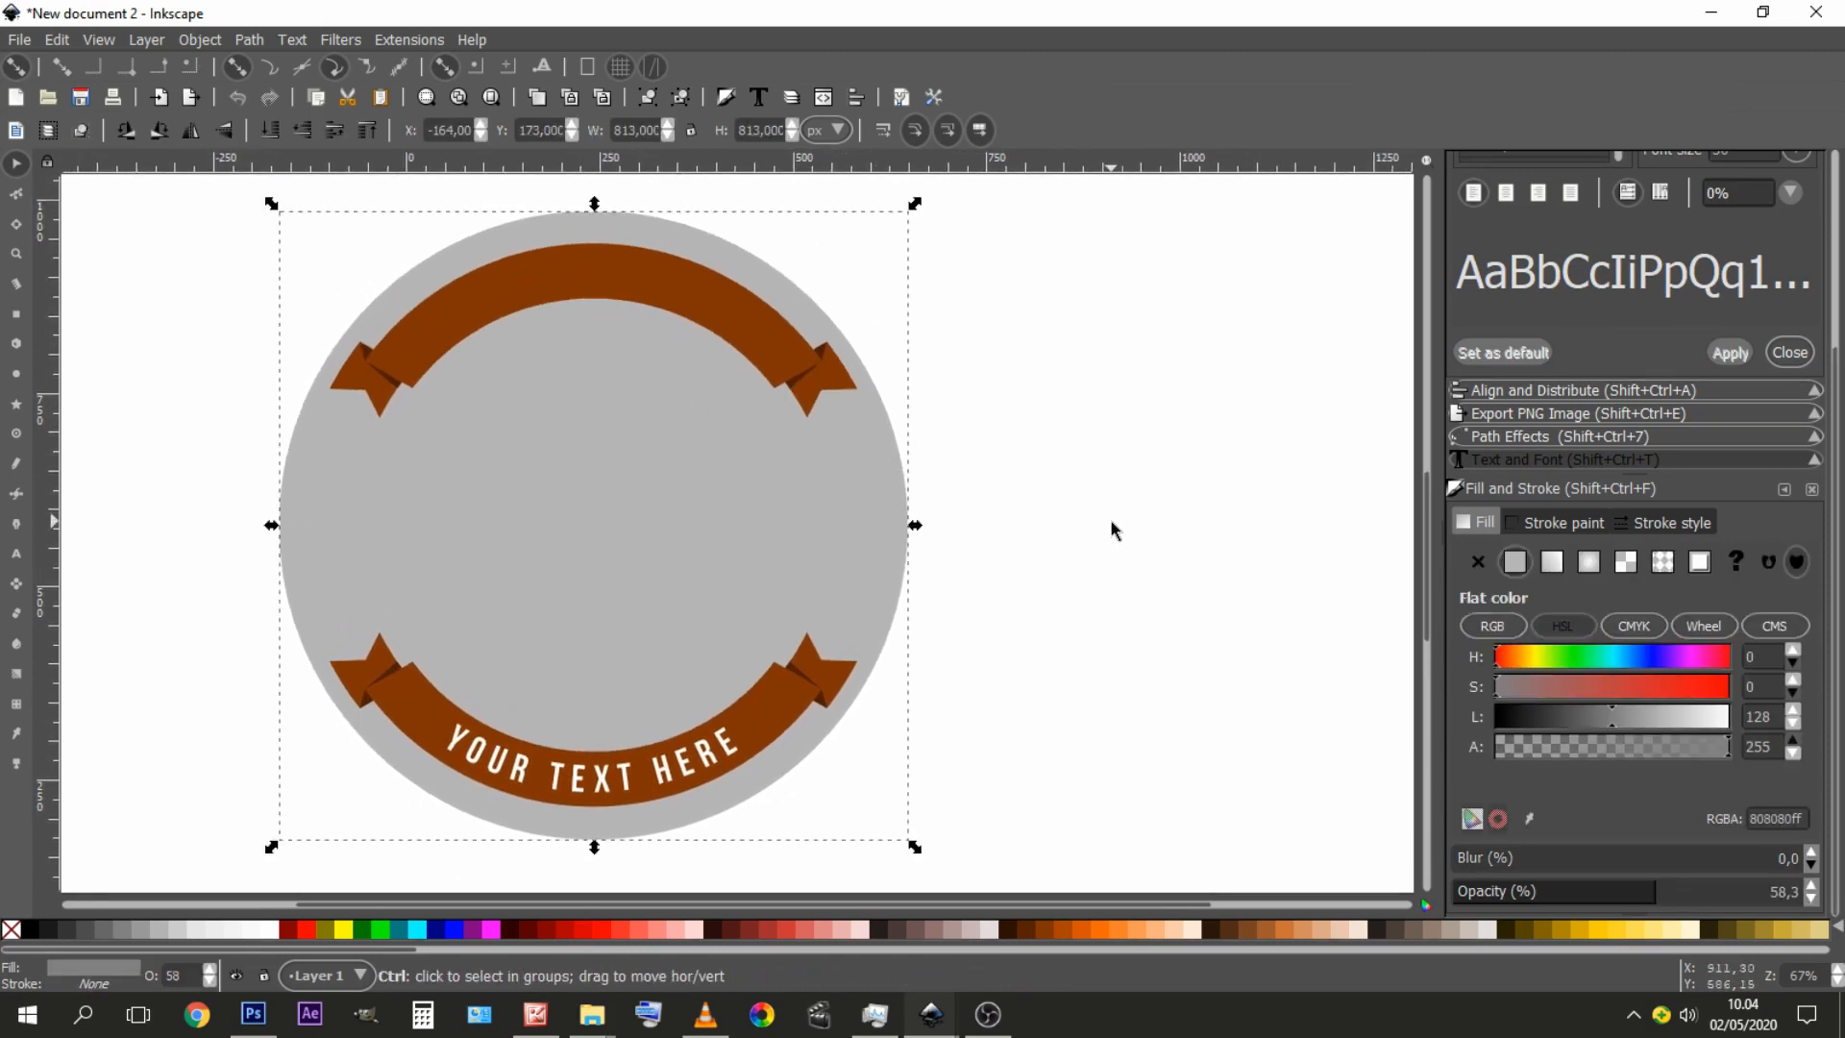
key(ctrl+d)
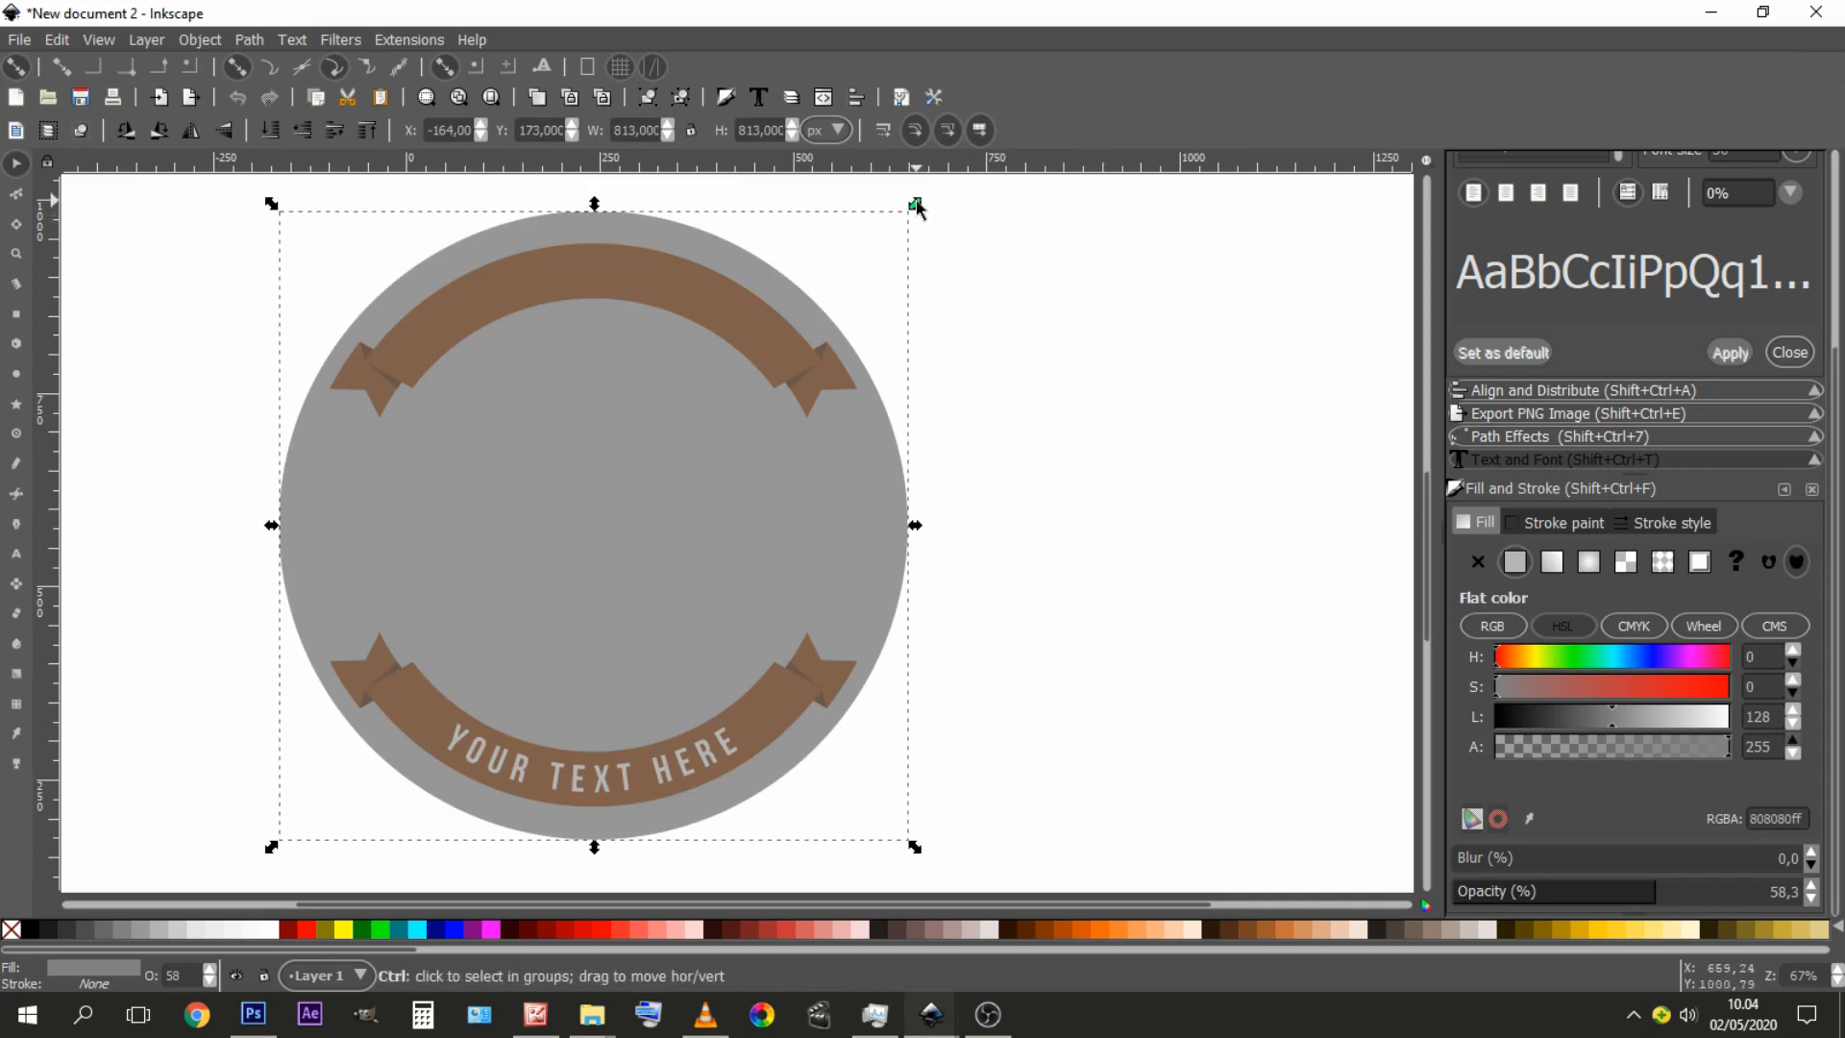
drag(916, 205, 853, 281)
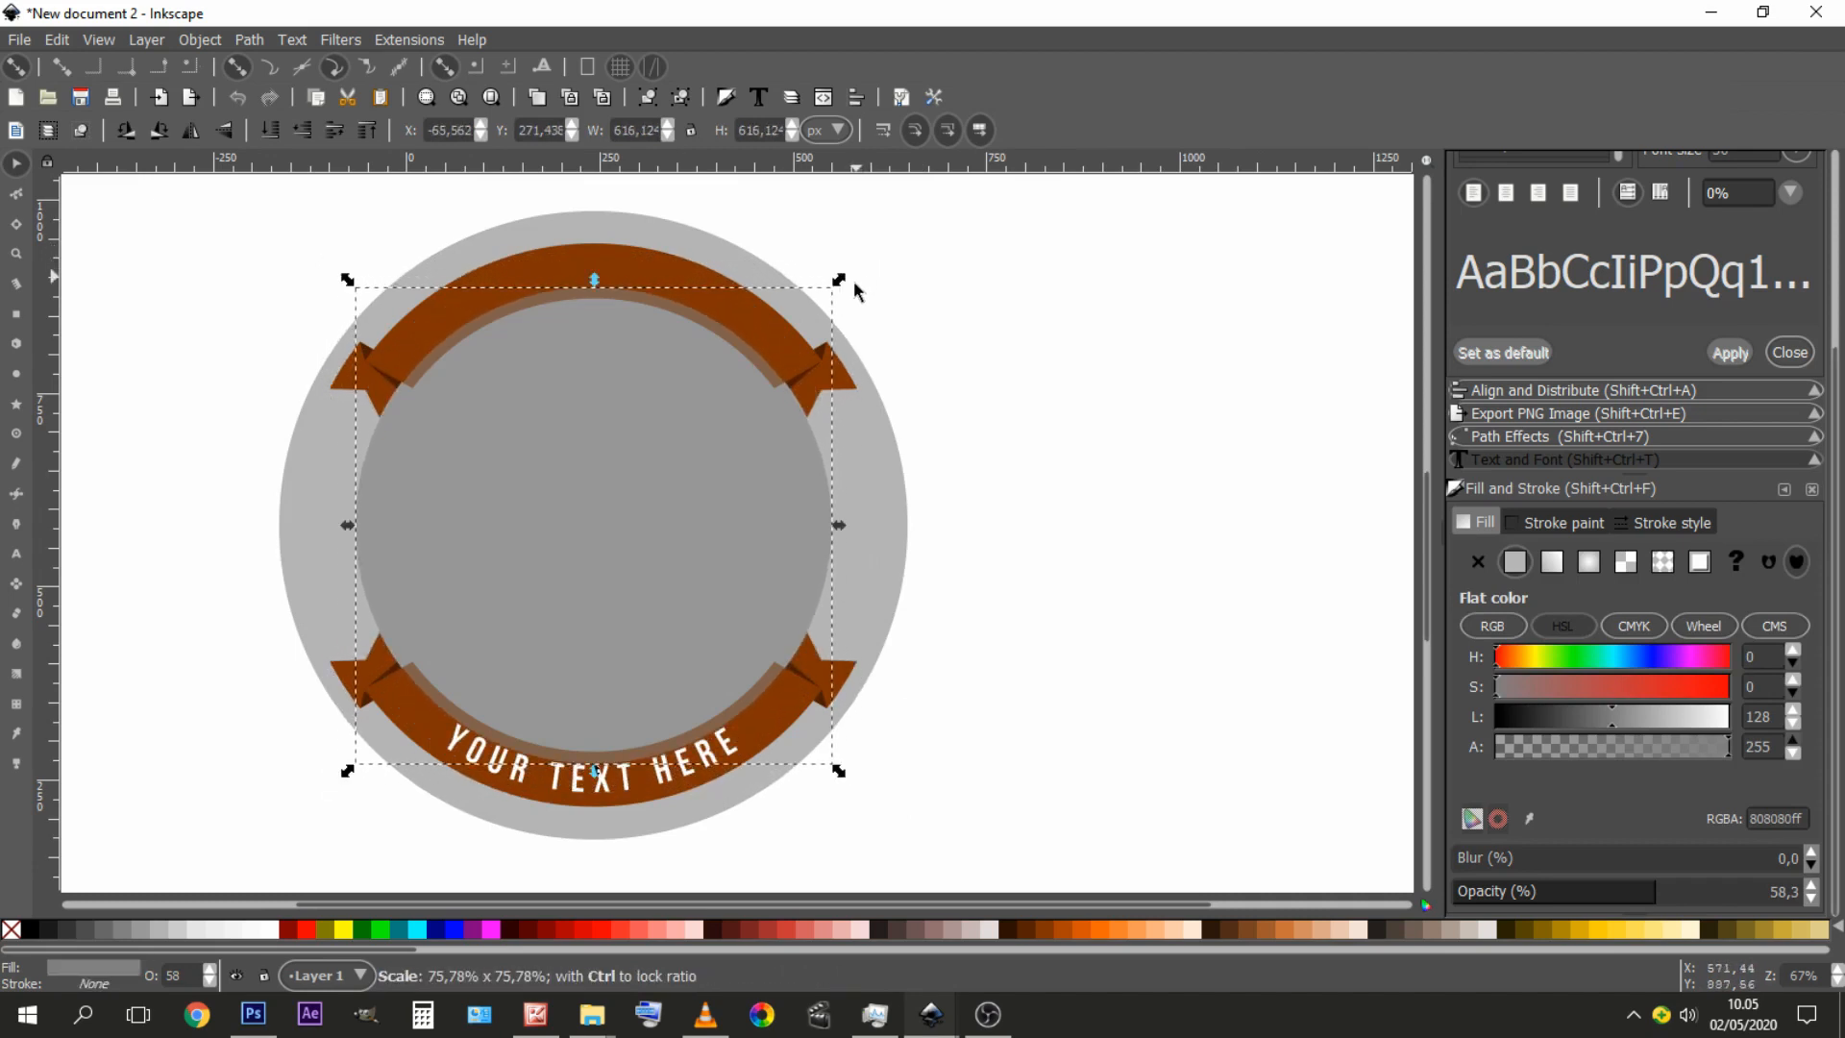
click(1046, 480)
- Add a new text object reading "YOUR TEXT HERE" on the empty canvas beside the badge
click(16, 553)
click(1092, 546)
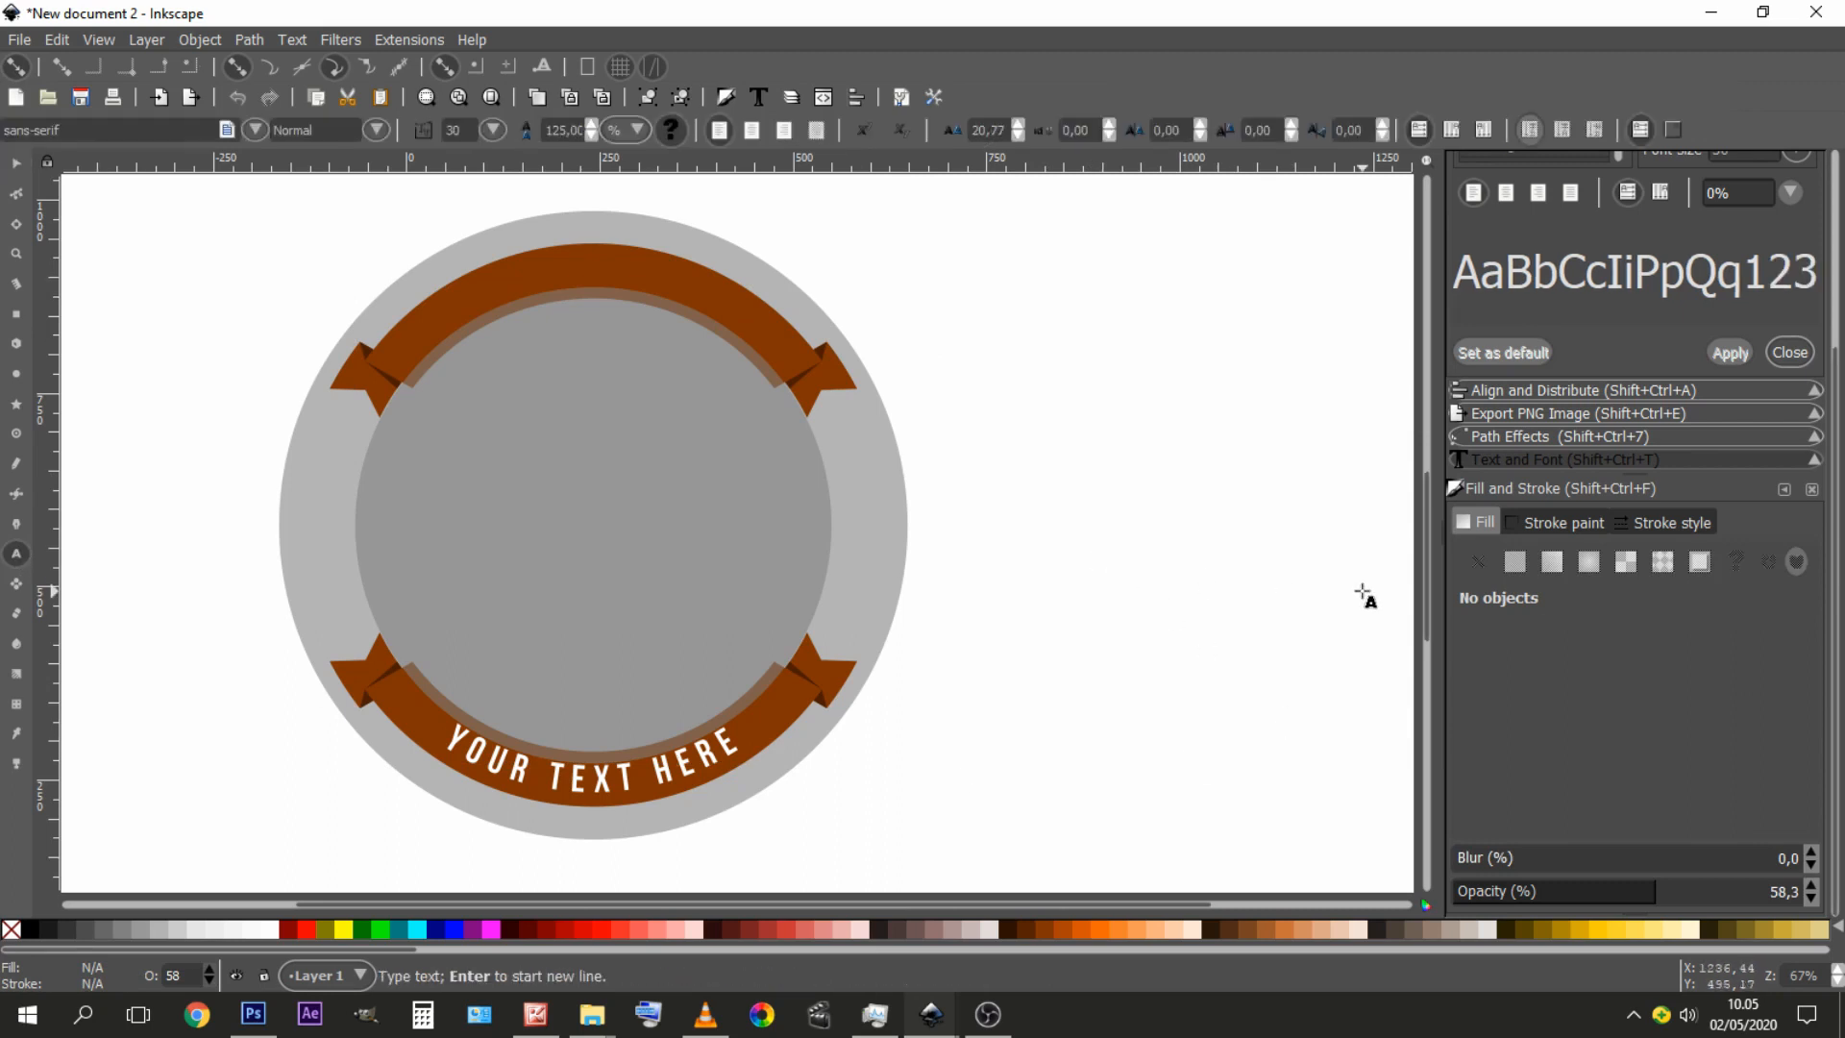
text(yOU)
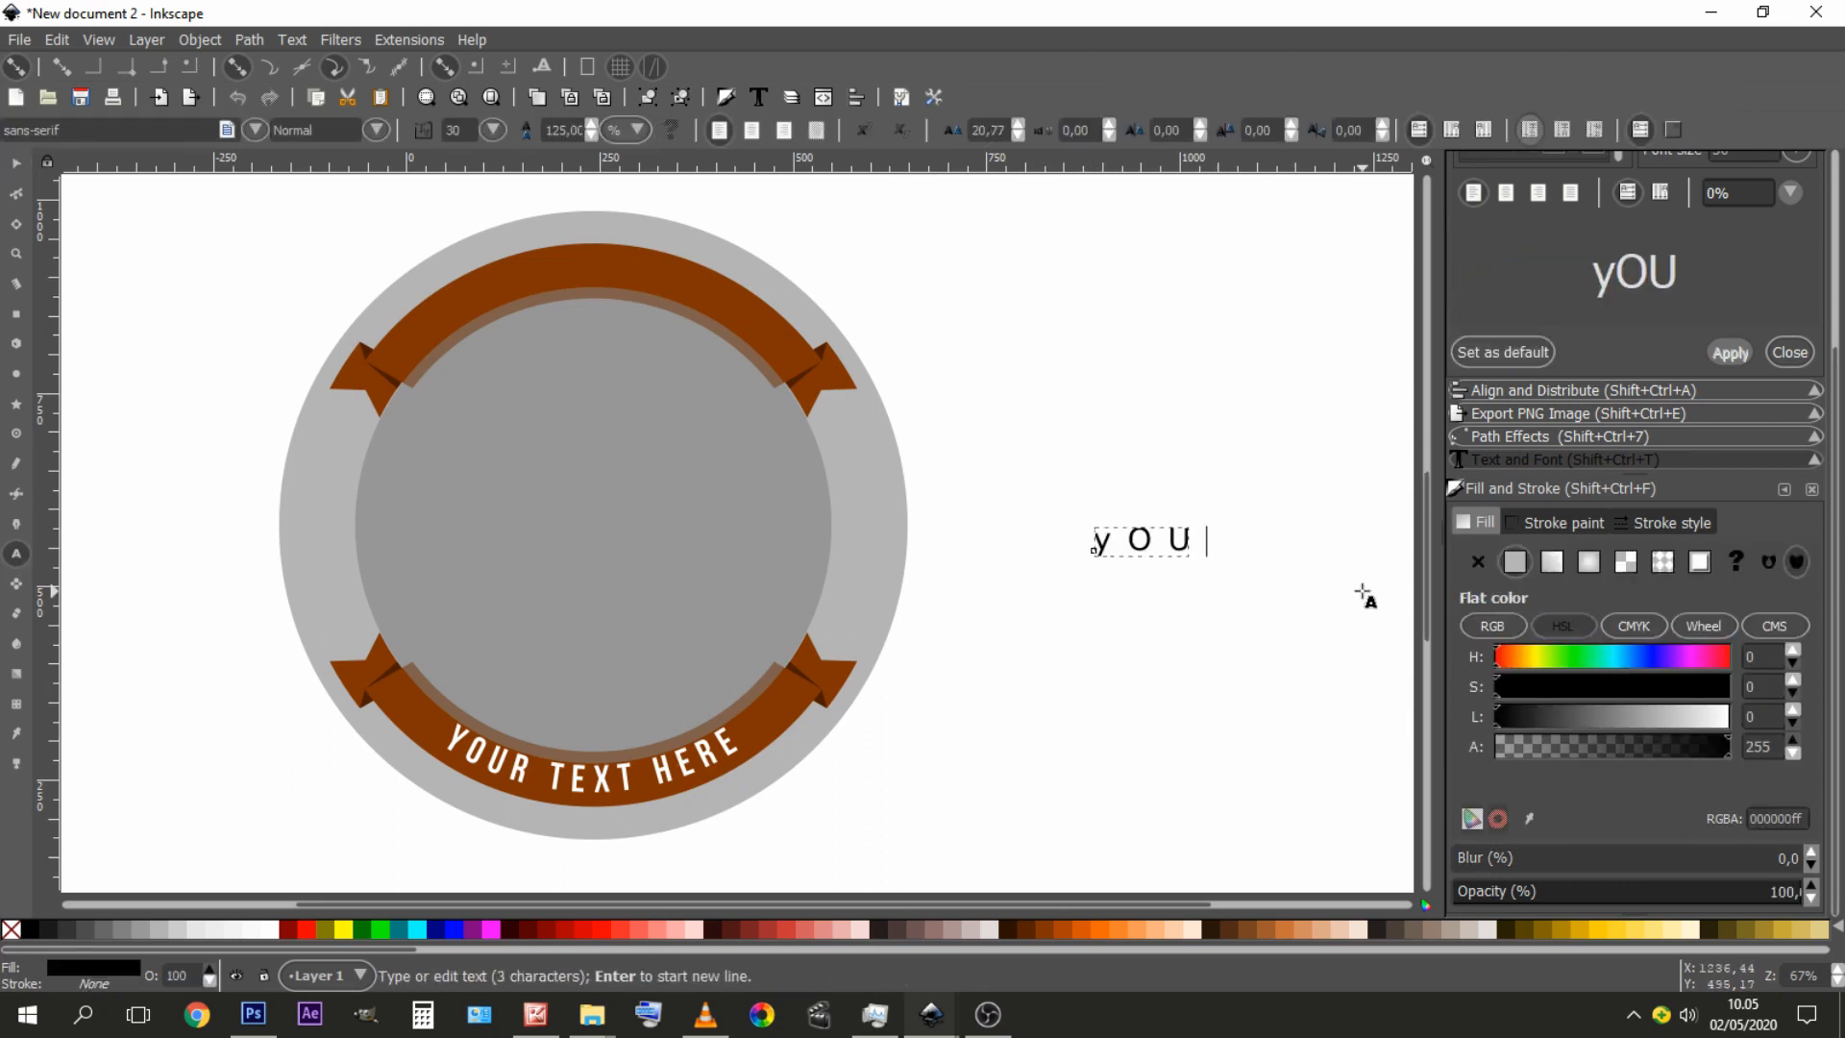
key(BackSpace)
key(BackSpace)
key(BackSpace)
text(Y)
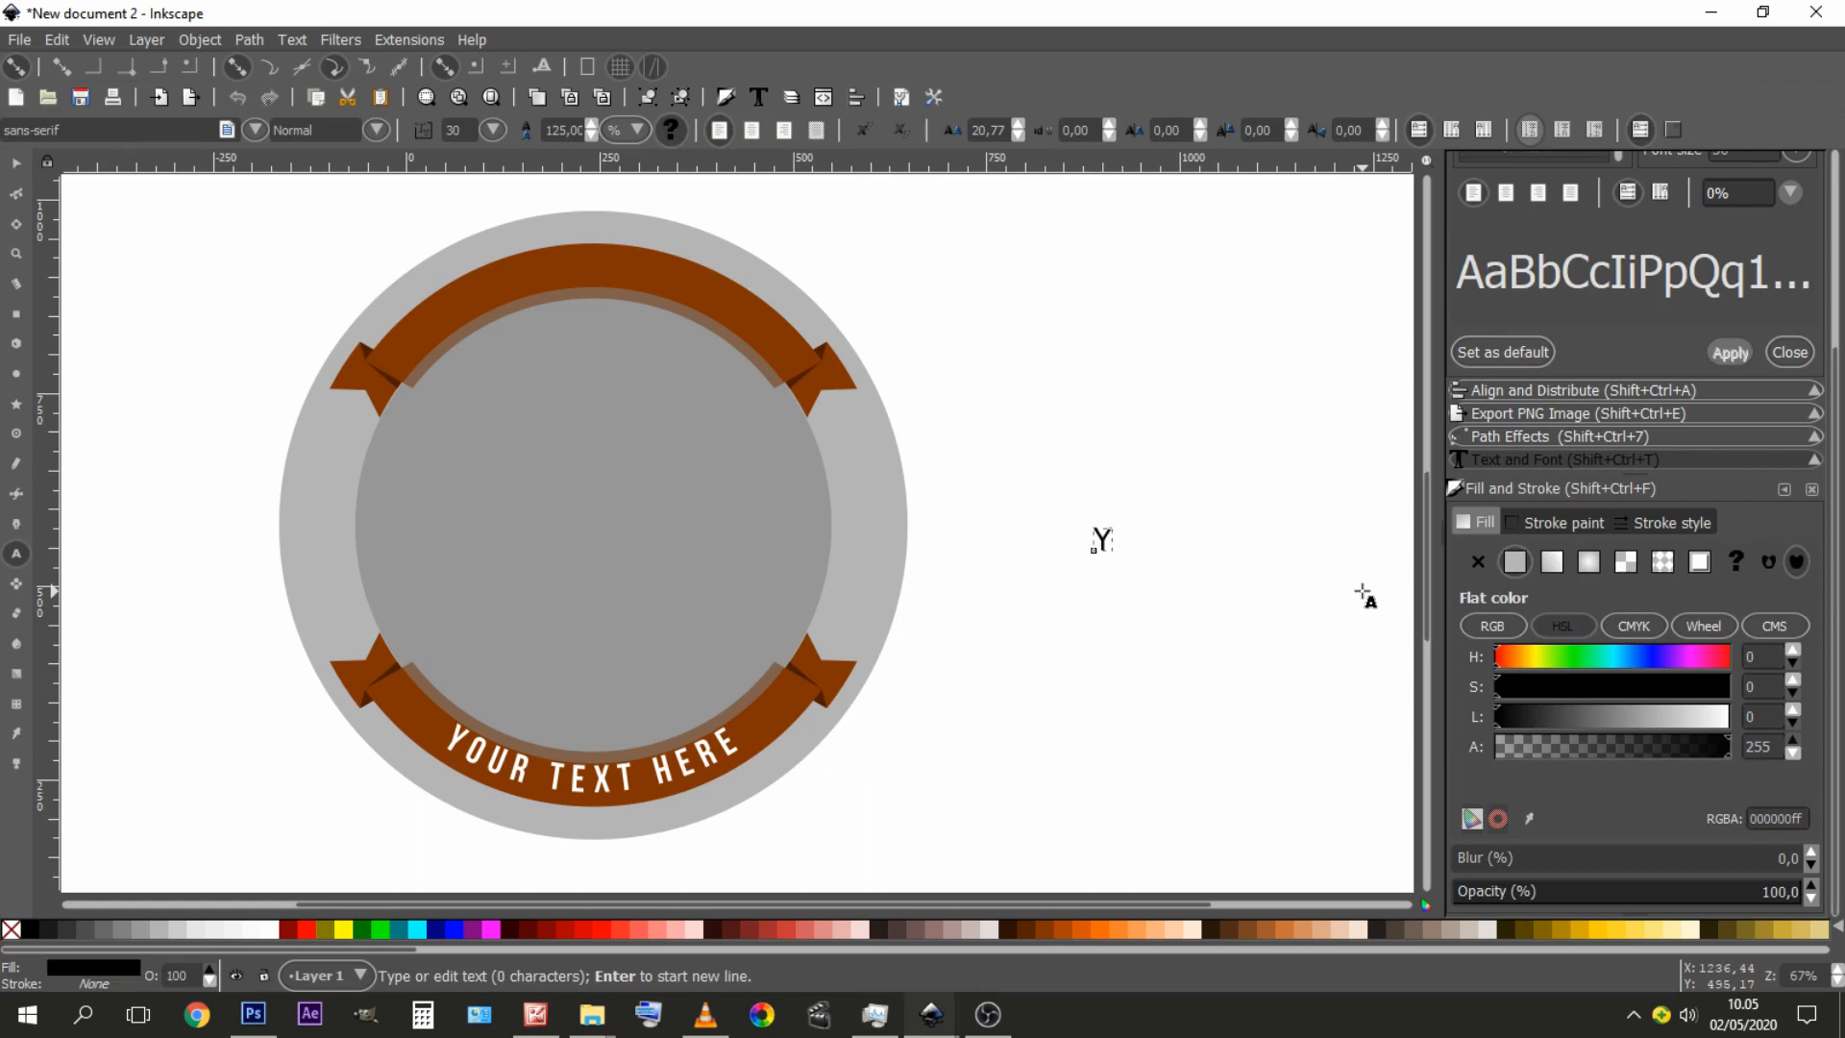
text(OUT)
key(BackSpace)
text(R )
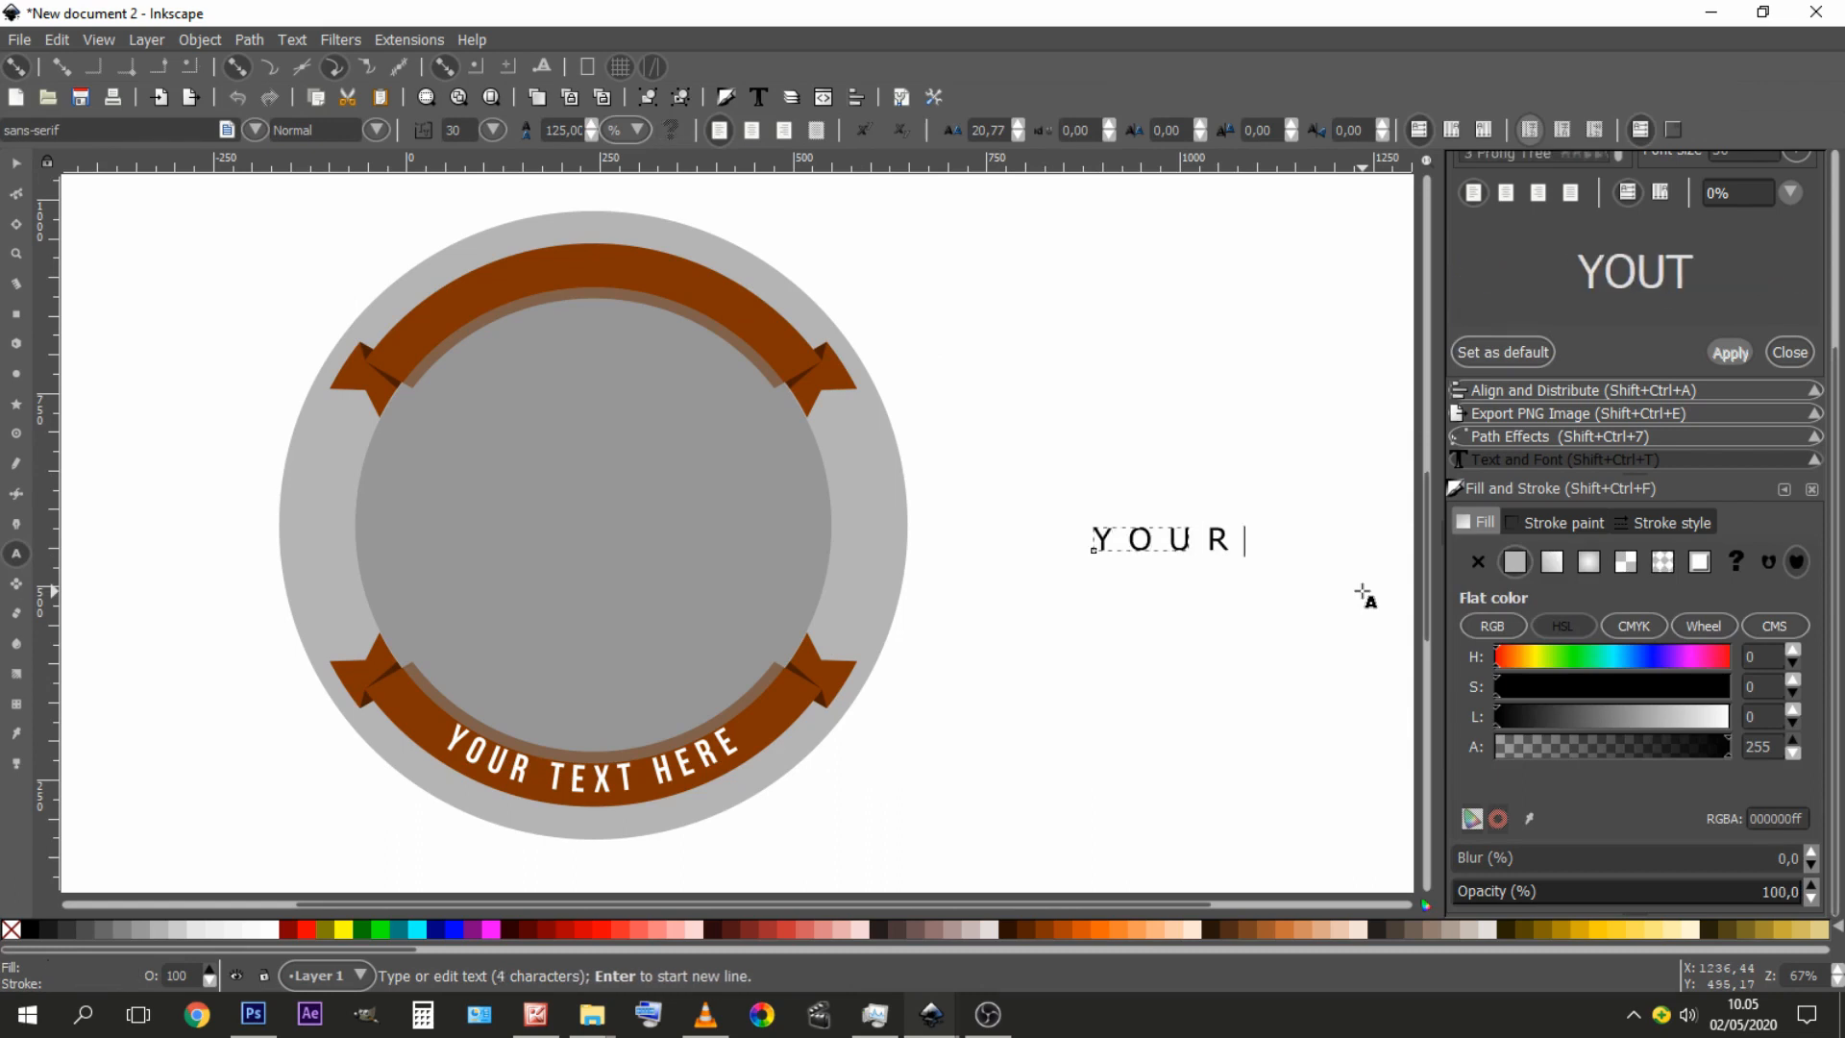
text(TEXT HERE)
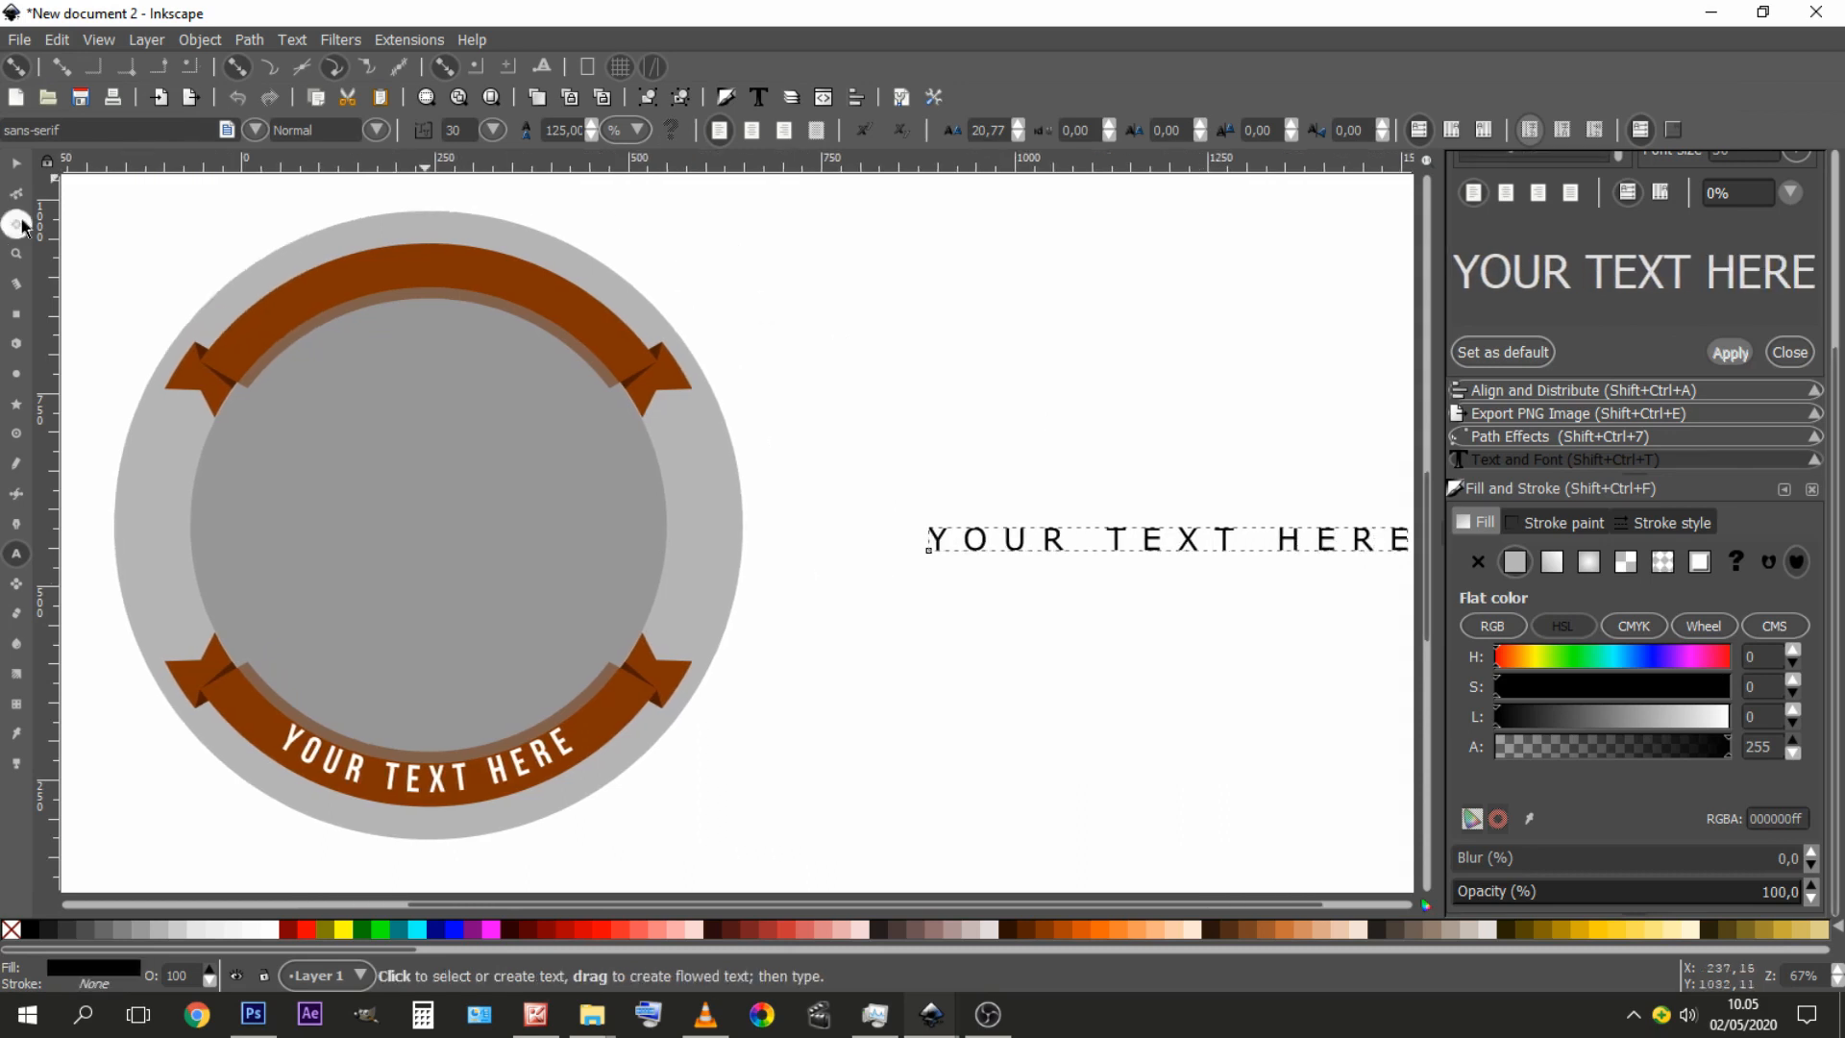
- Set the letter spacing of the new "YOUR TEXT HERE" text to 15
click(15, 163)
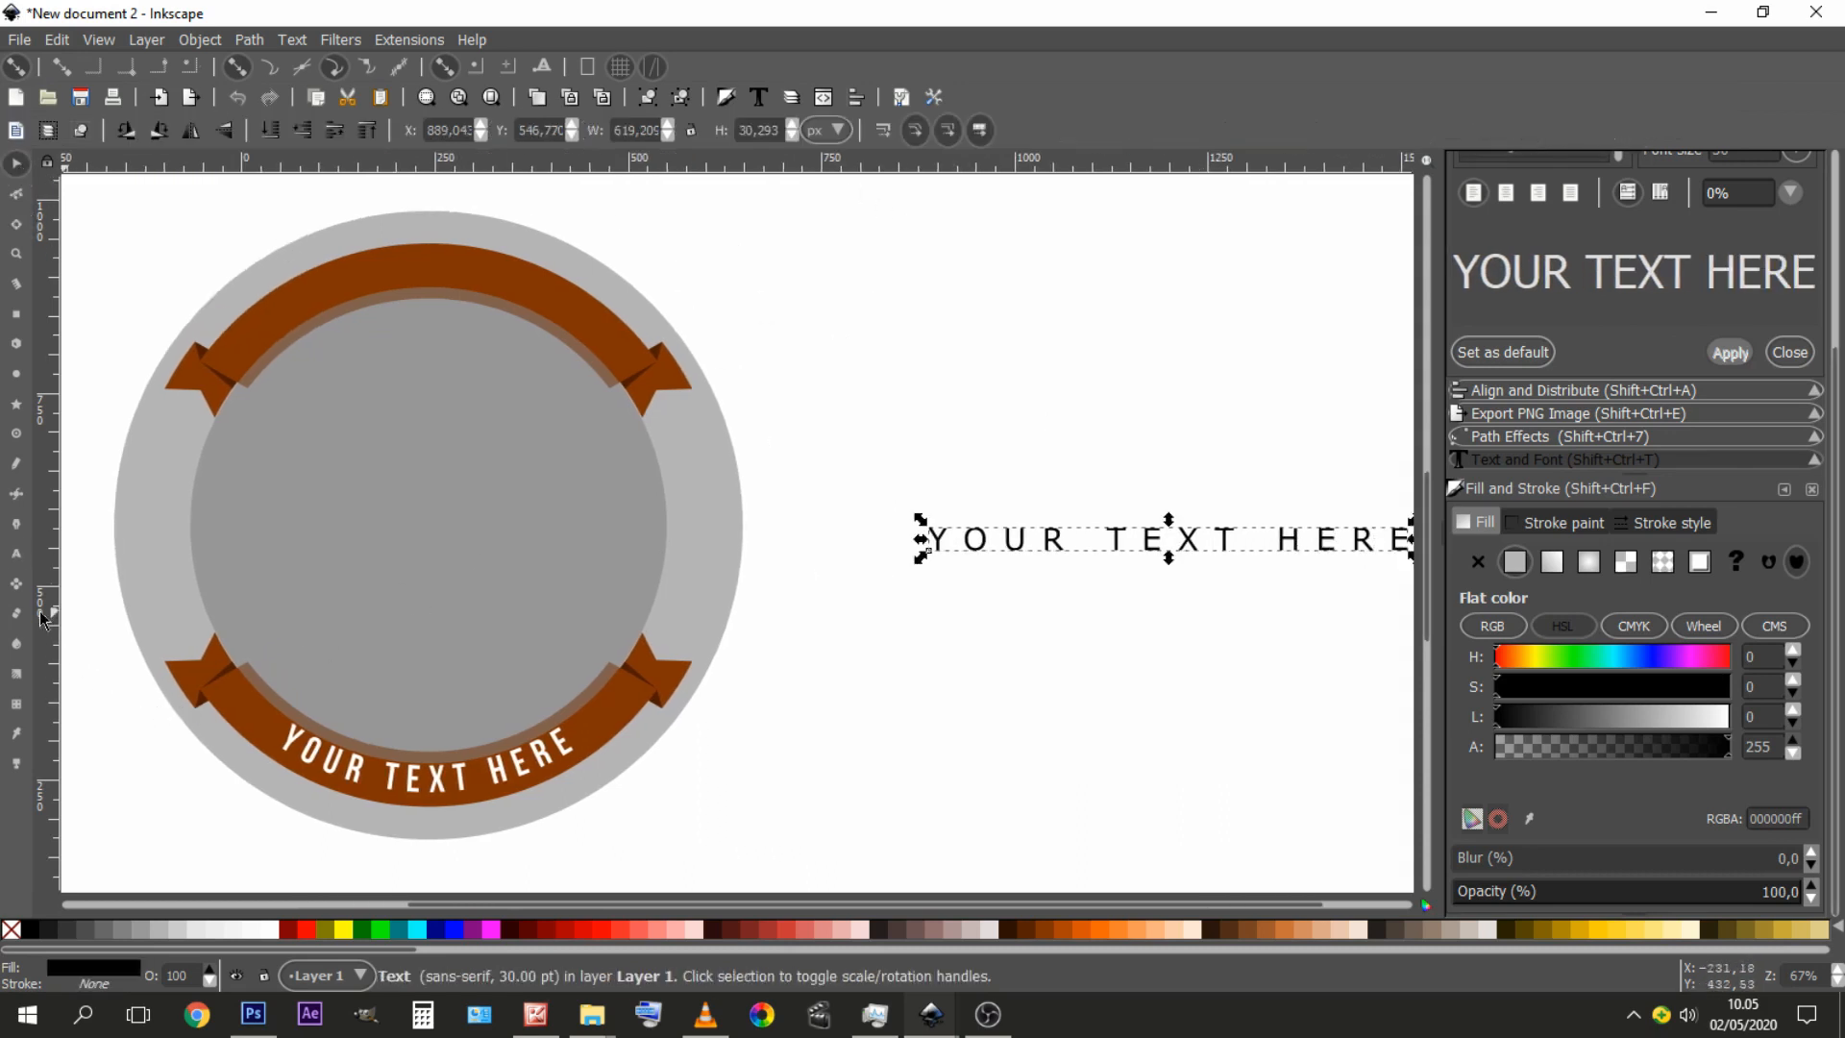
click(16, 553)
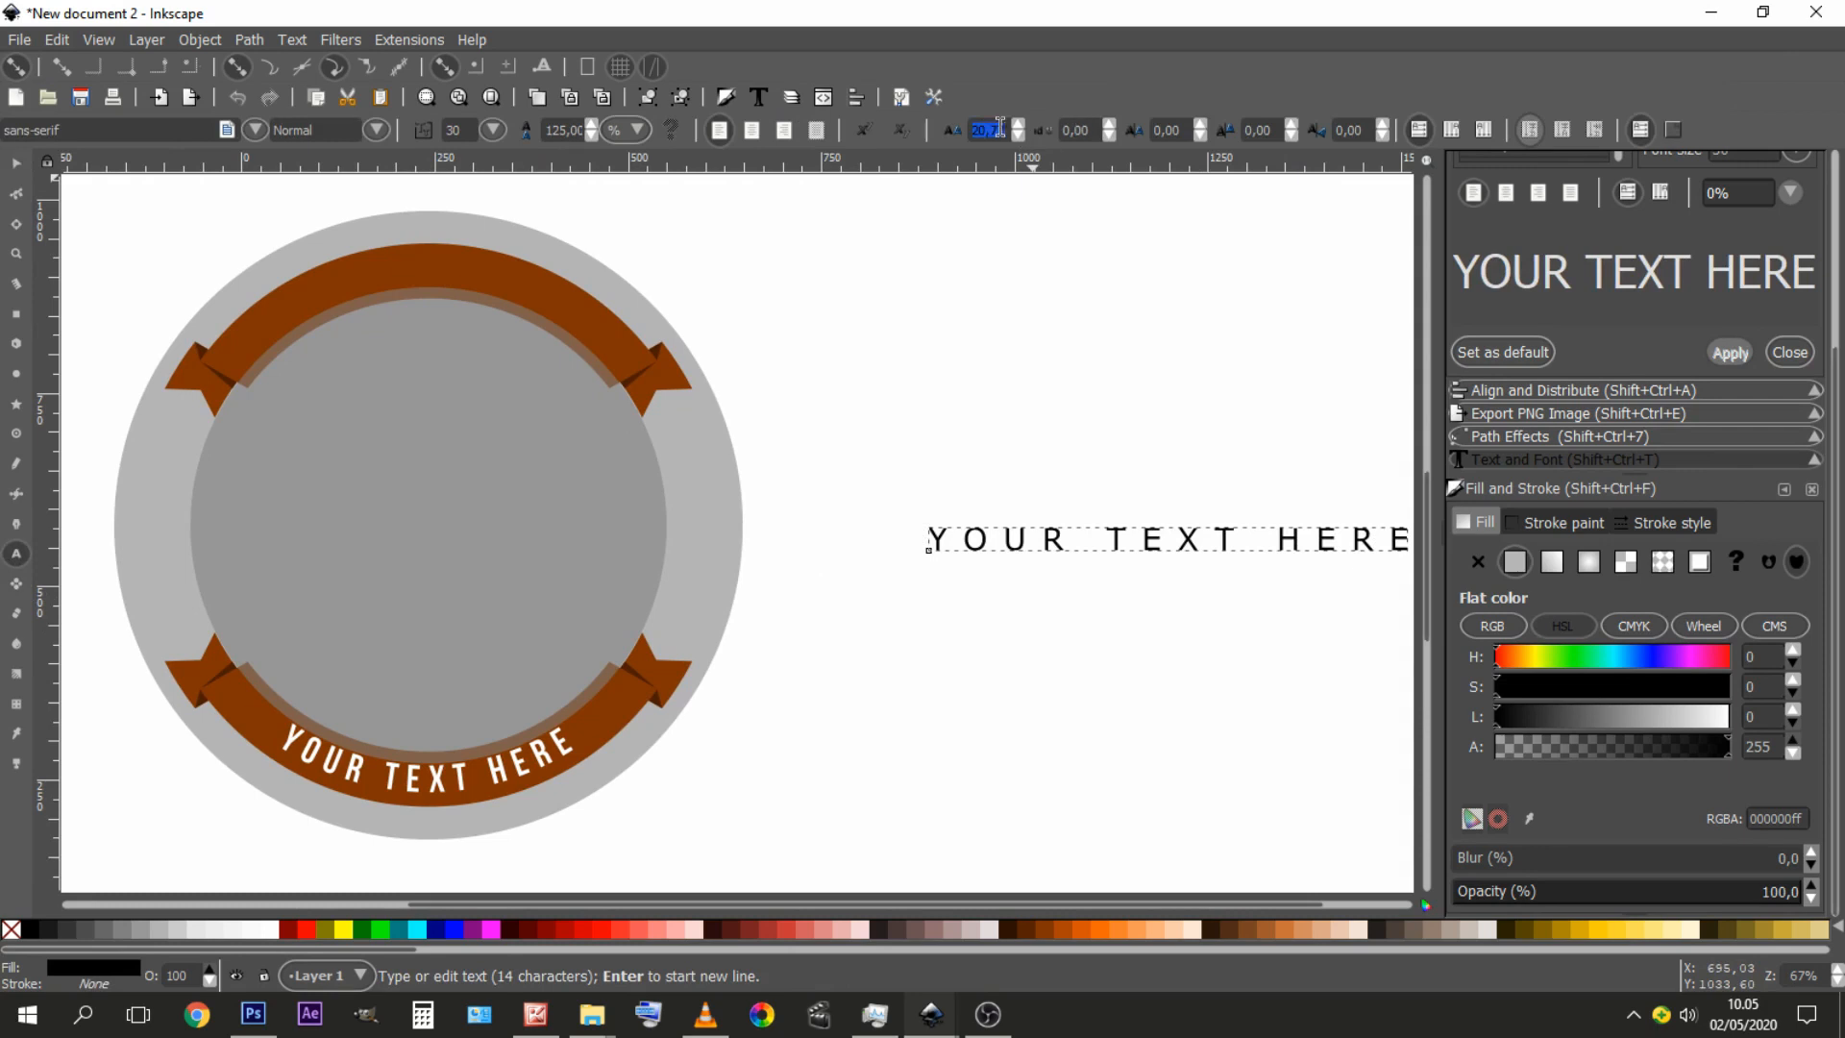
key(Return)
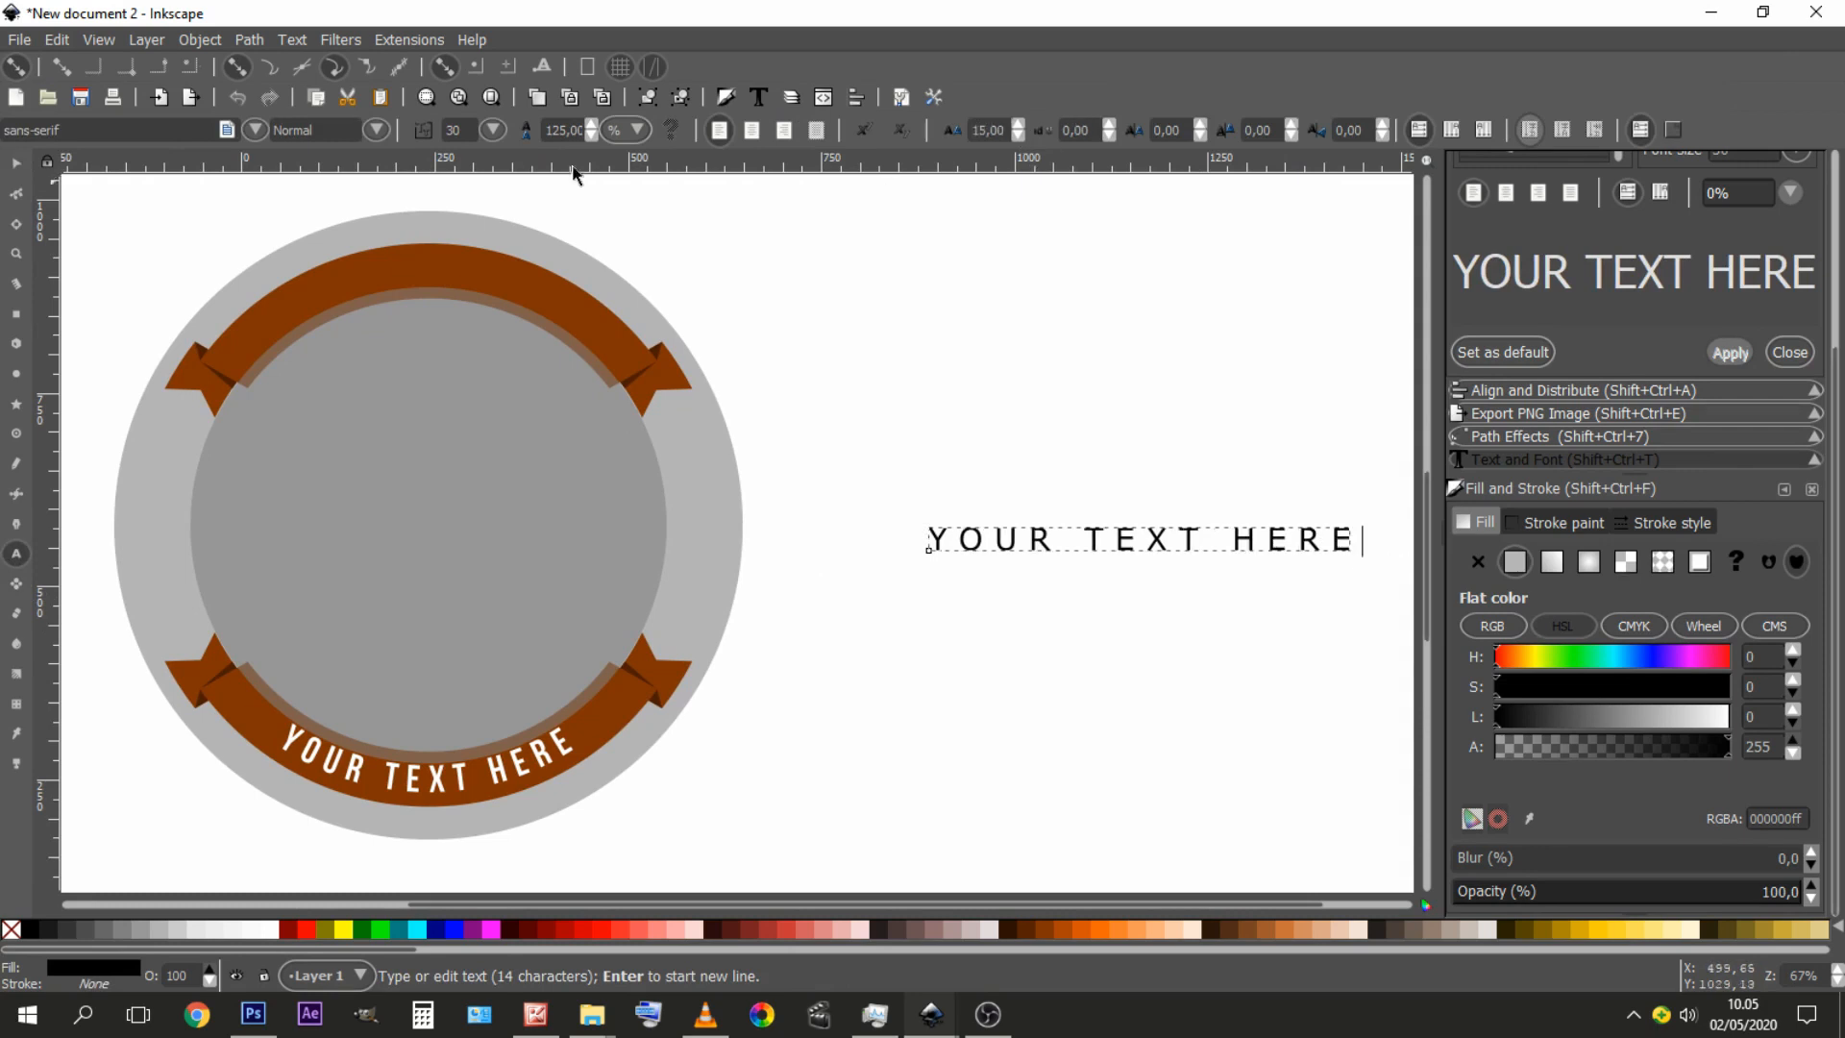
click(15, 163)
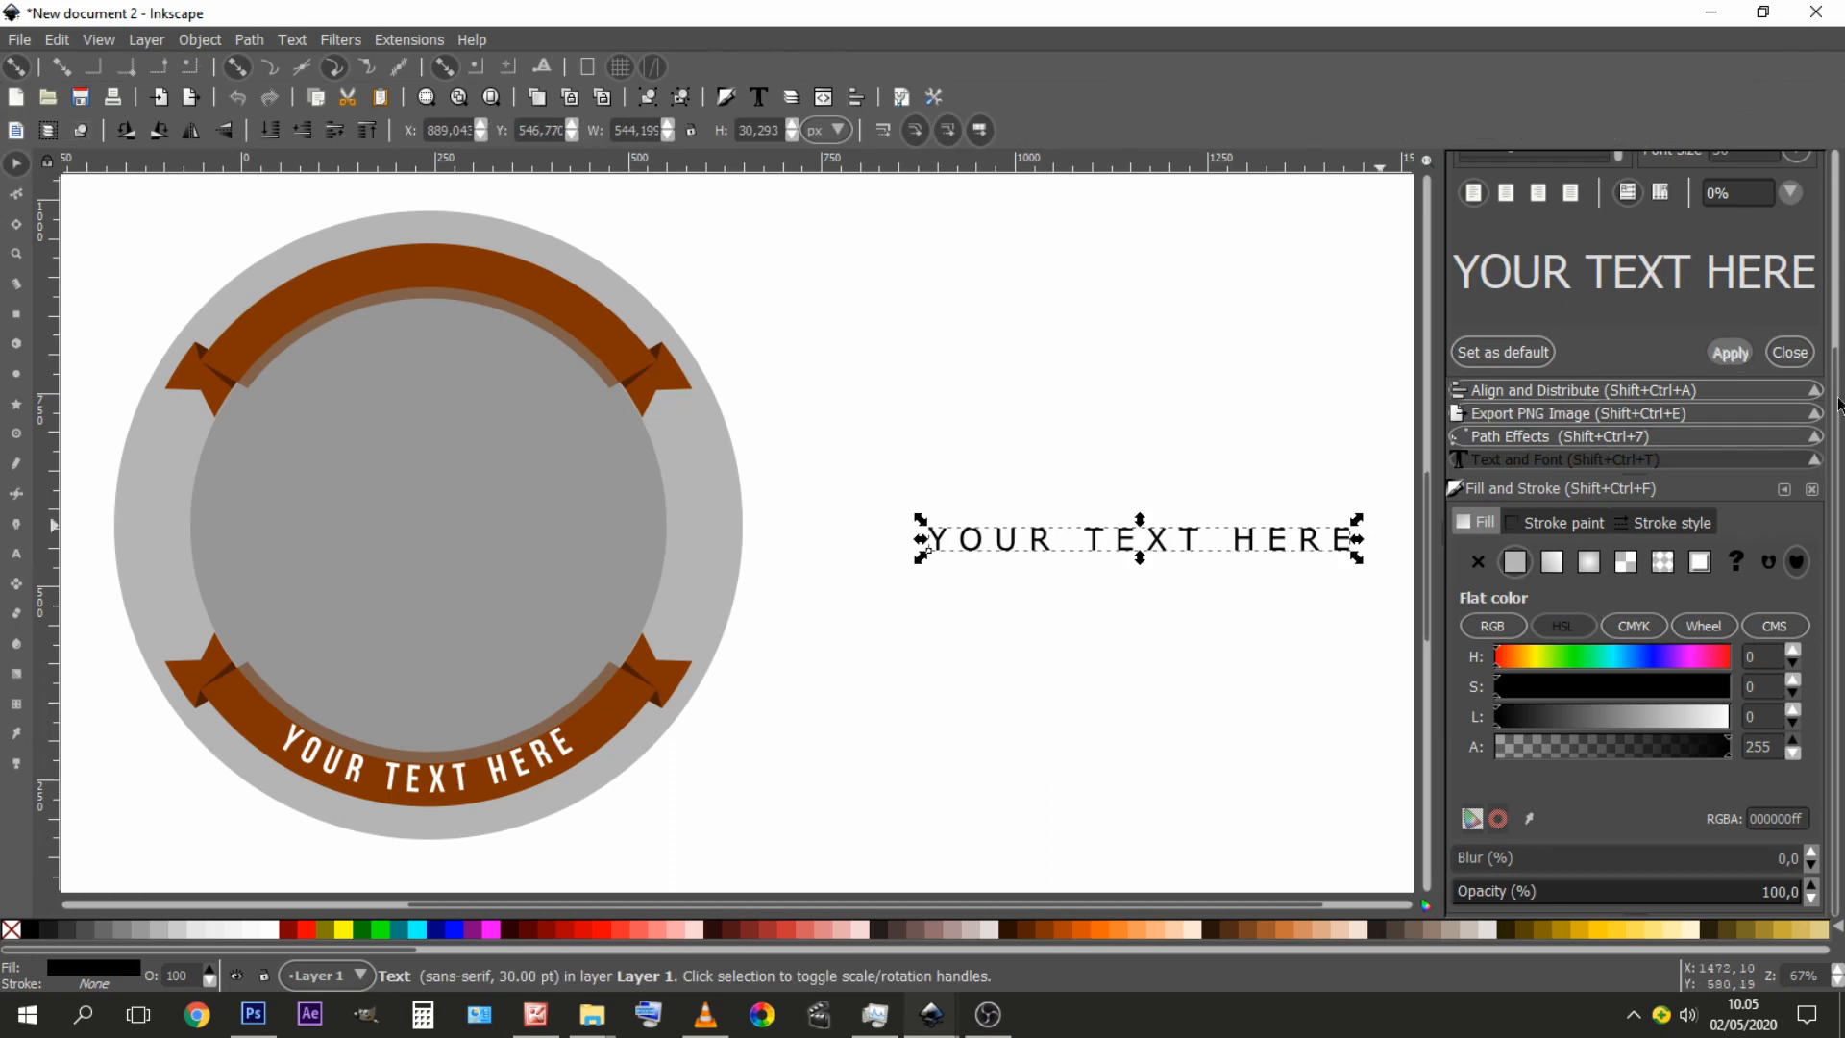
- Change the new text's font to Bebas Neue Regular and move the text slightly up beside the badge
scroll(1837, 404, up, 3)
text(BEBAS)
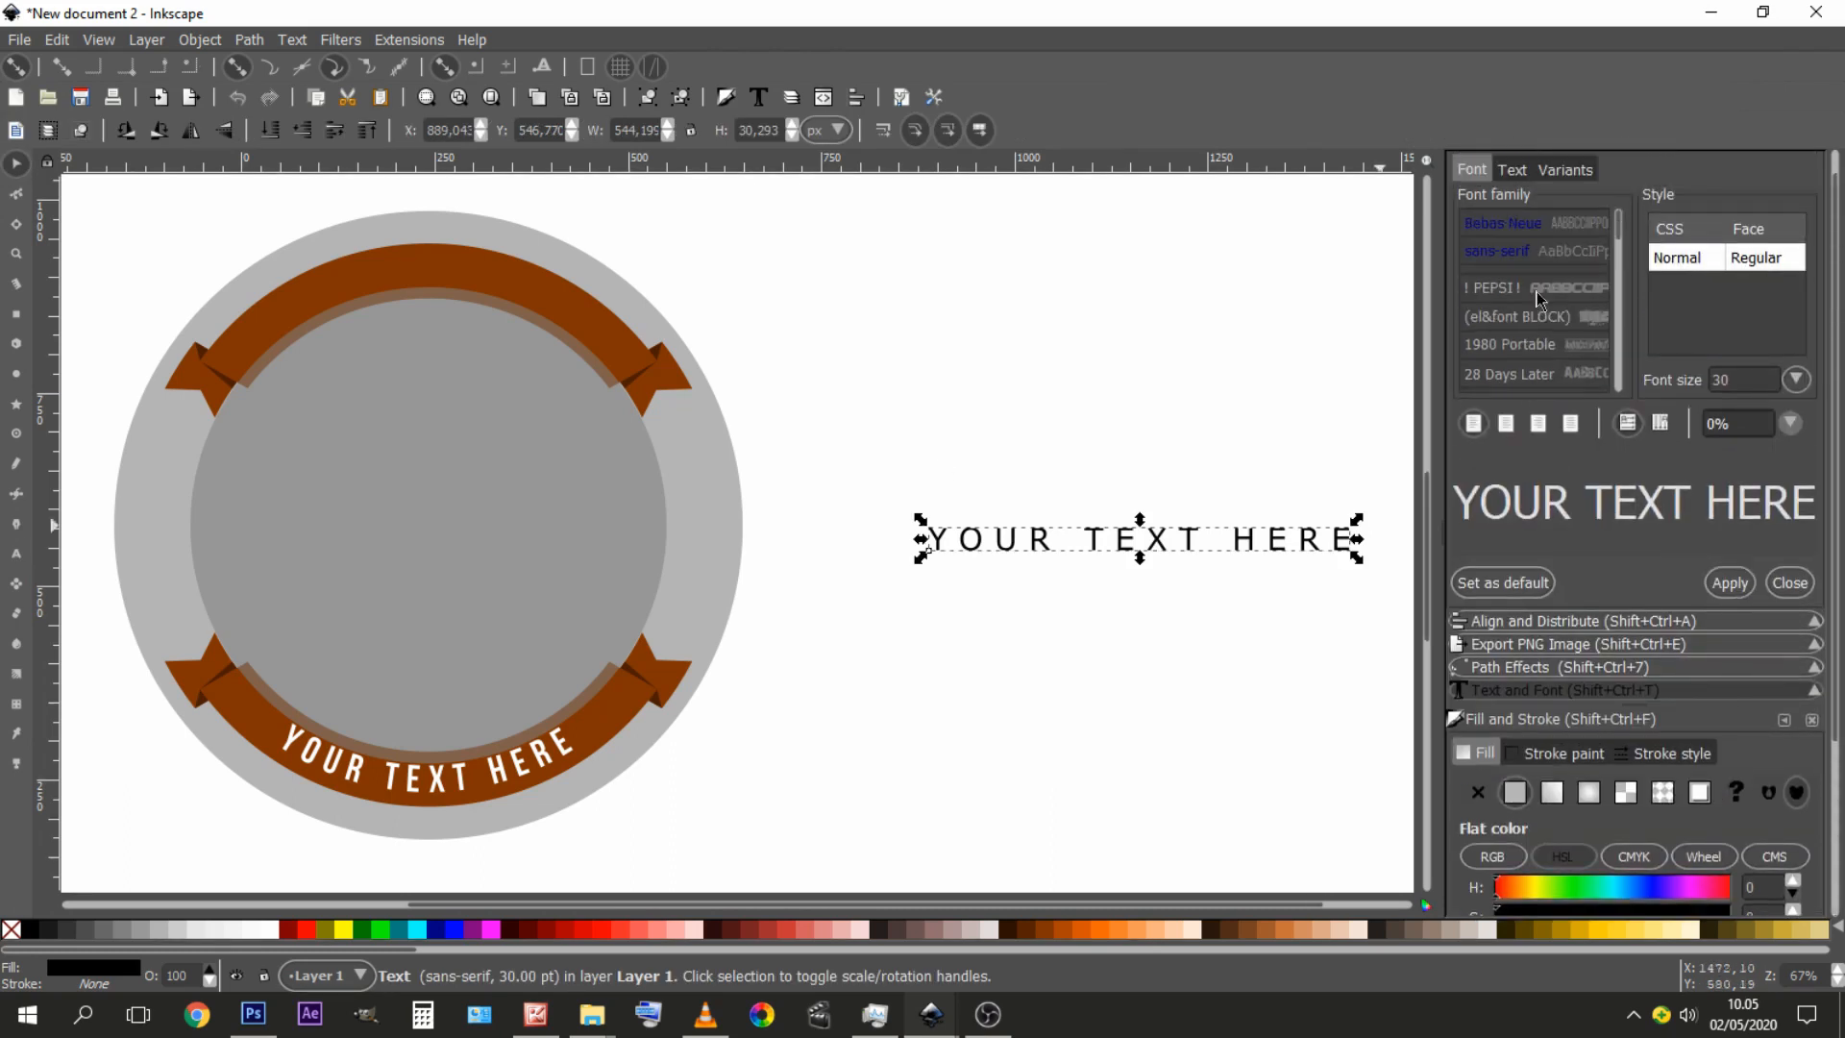
click(1554, 232)
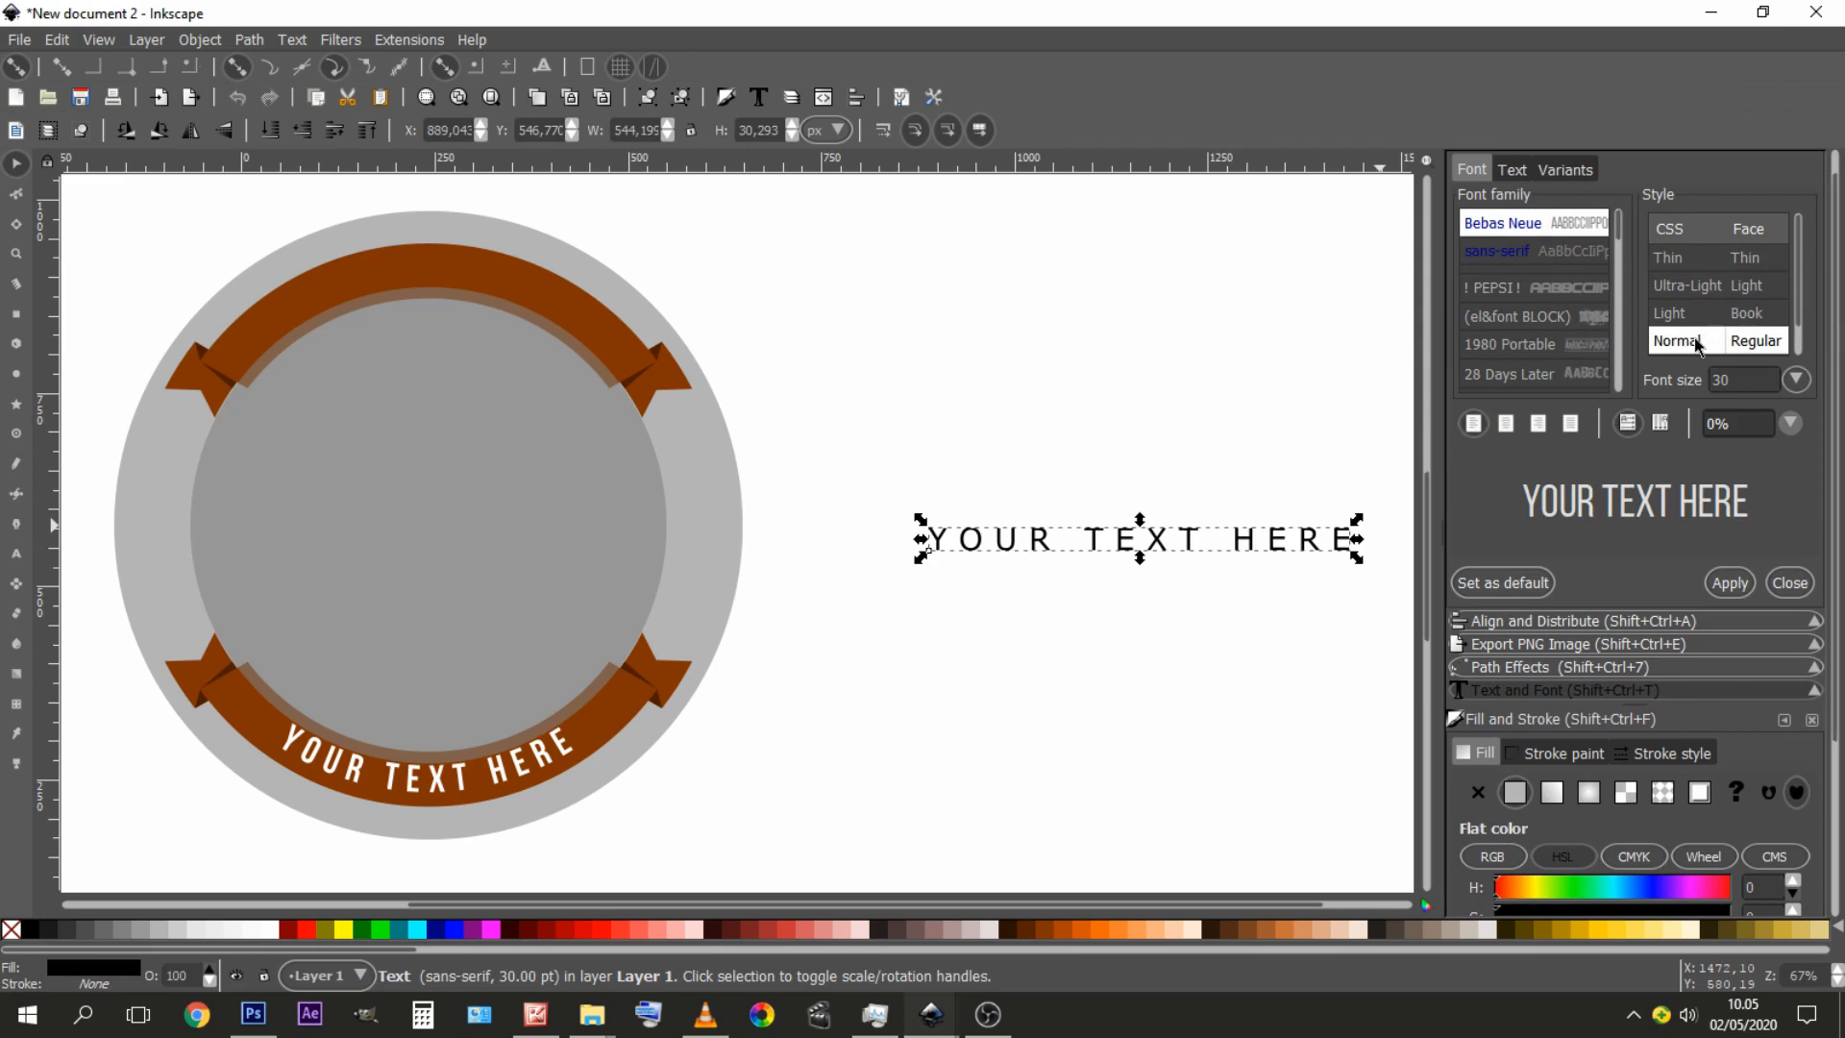
click(1729, 582)
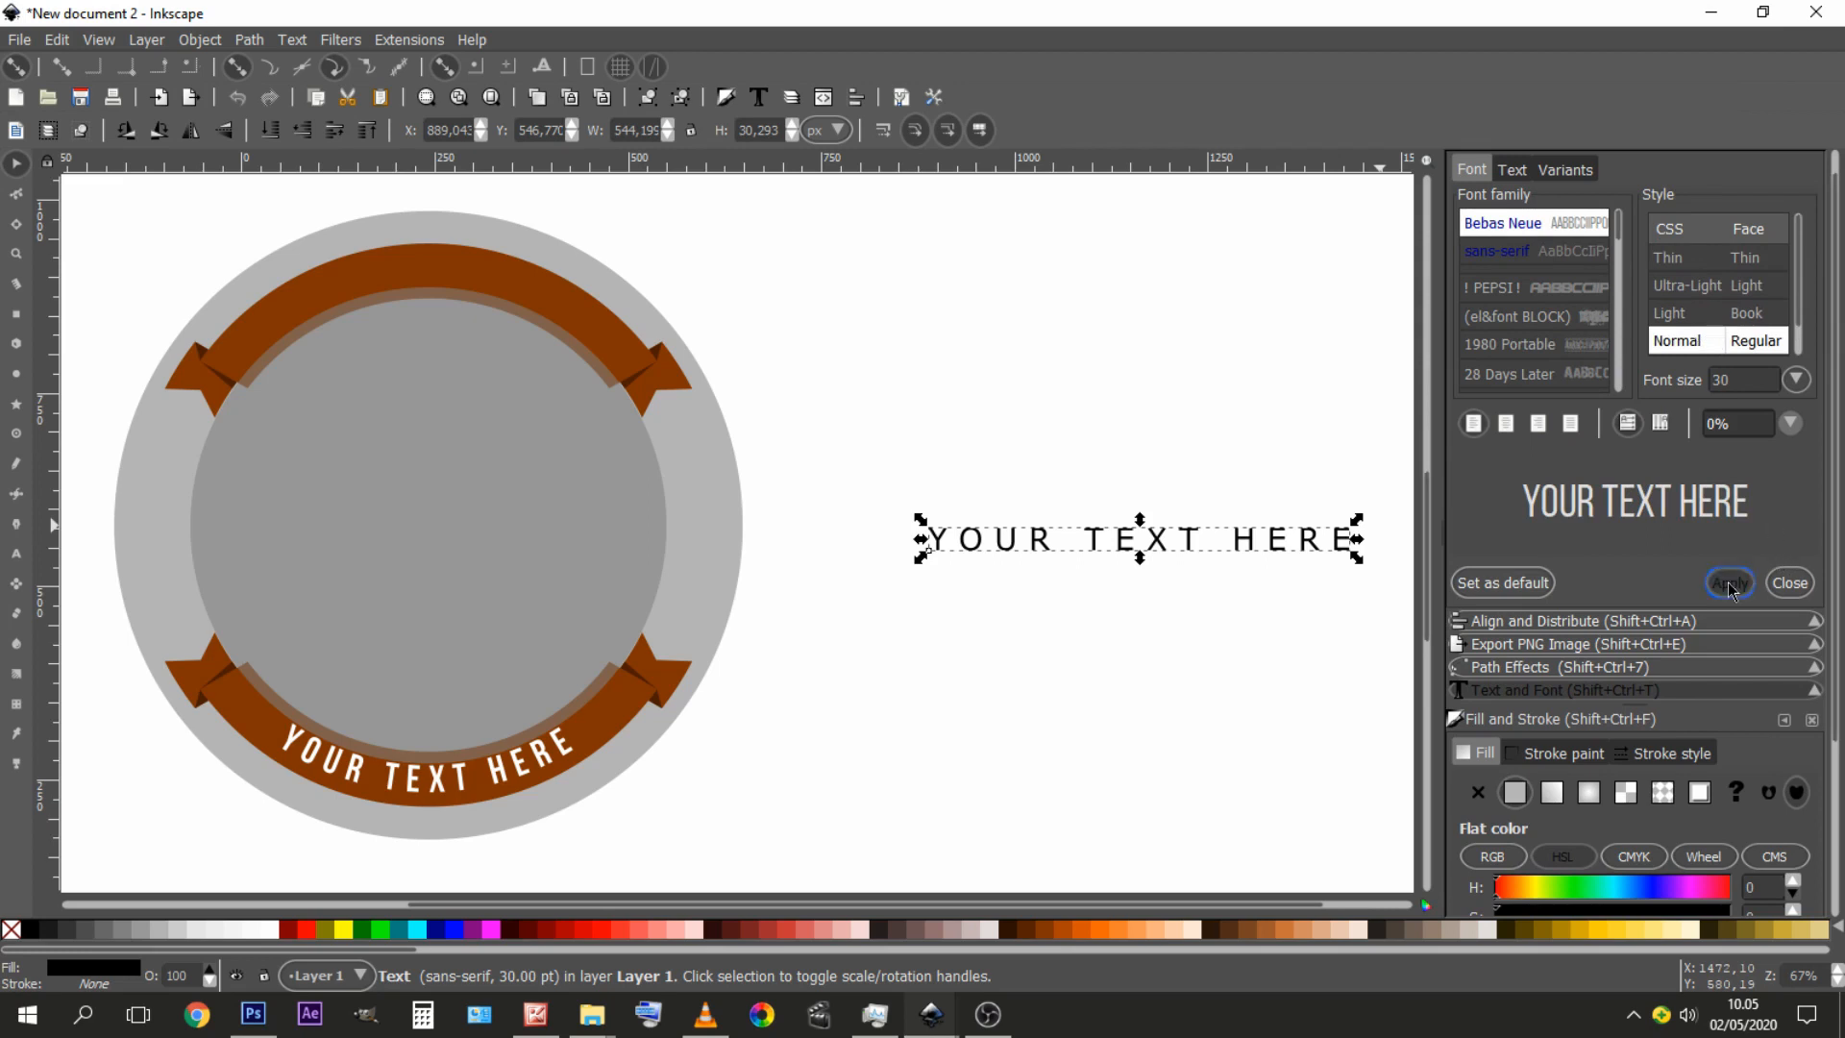
click(1029, 391)
click(1069, 546)
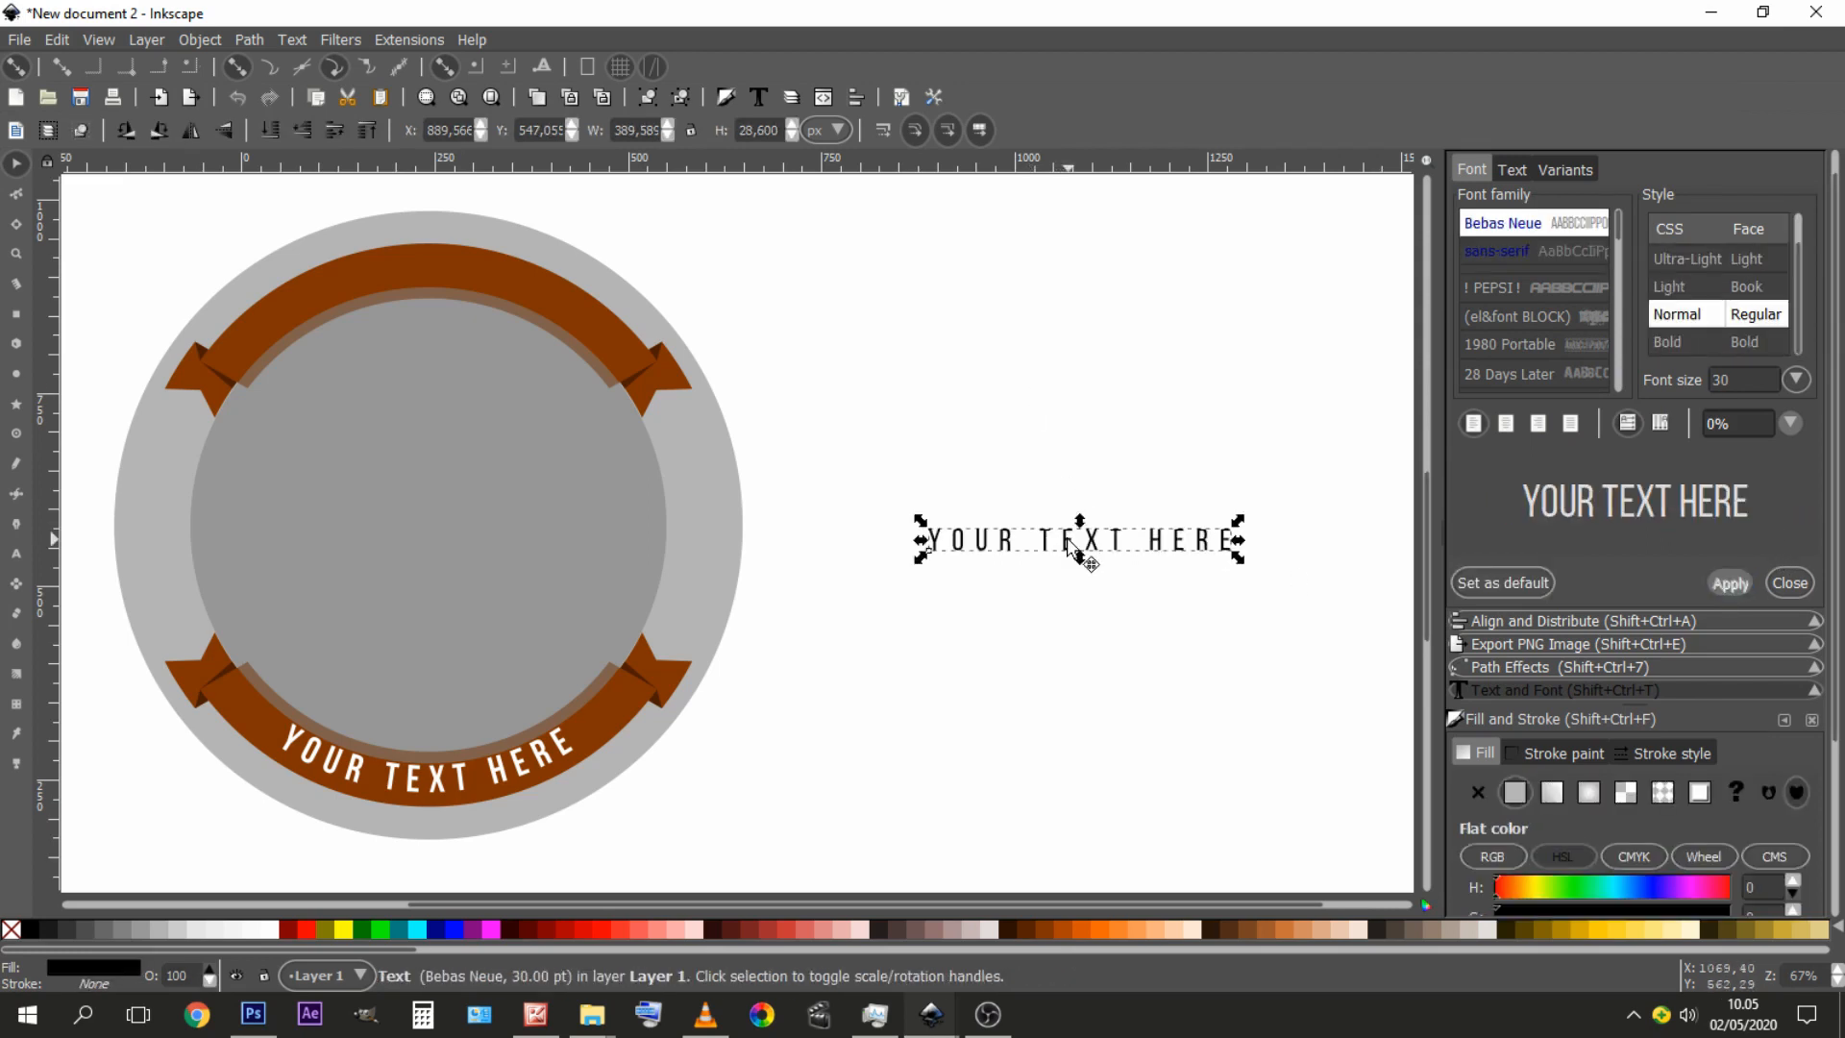
drag(1069, 546, 1050, 481)
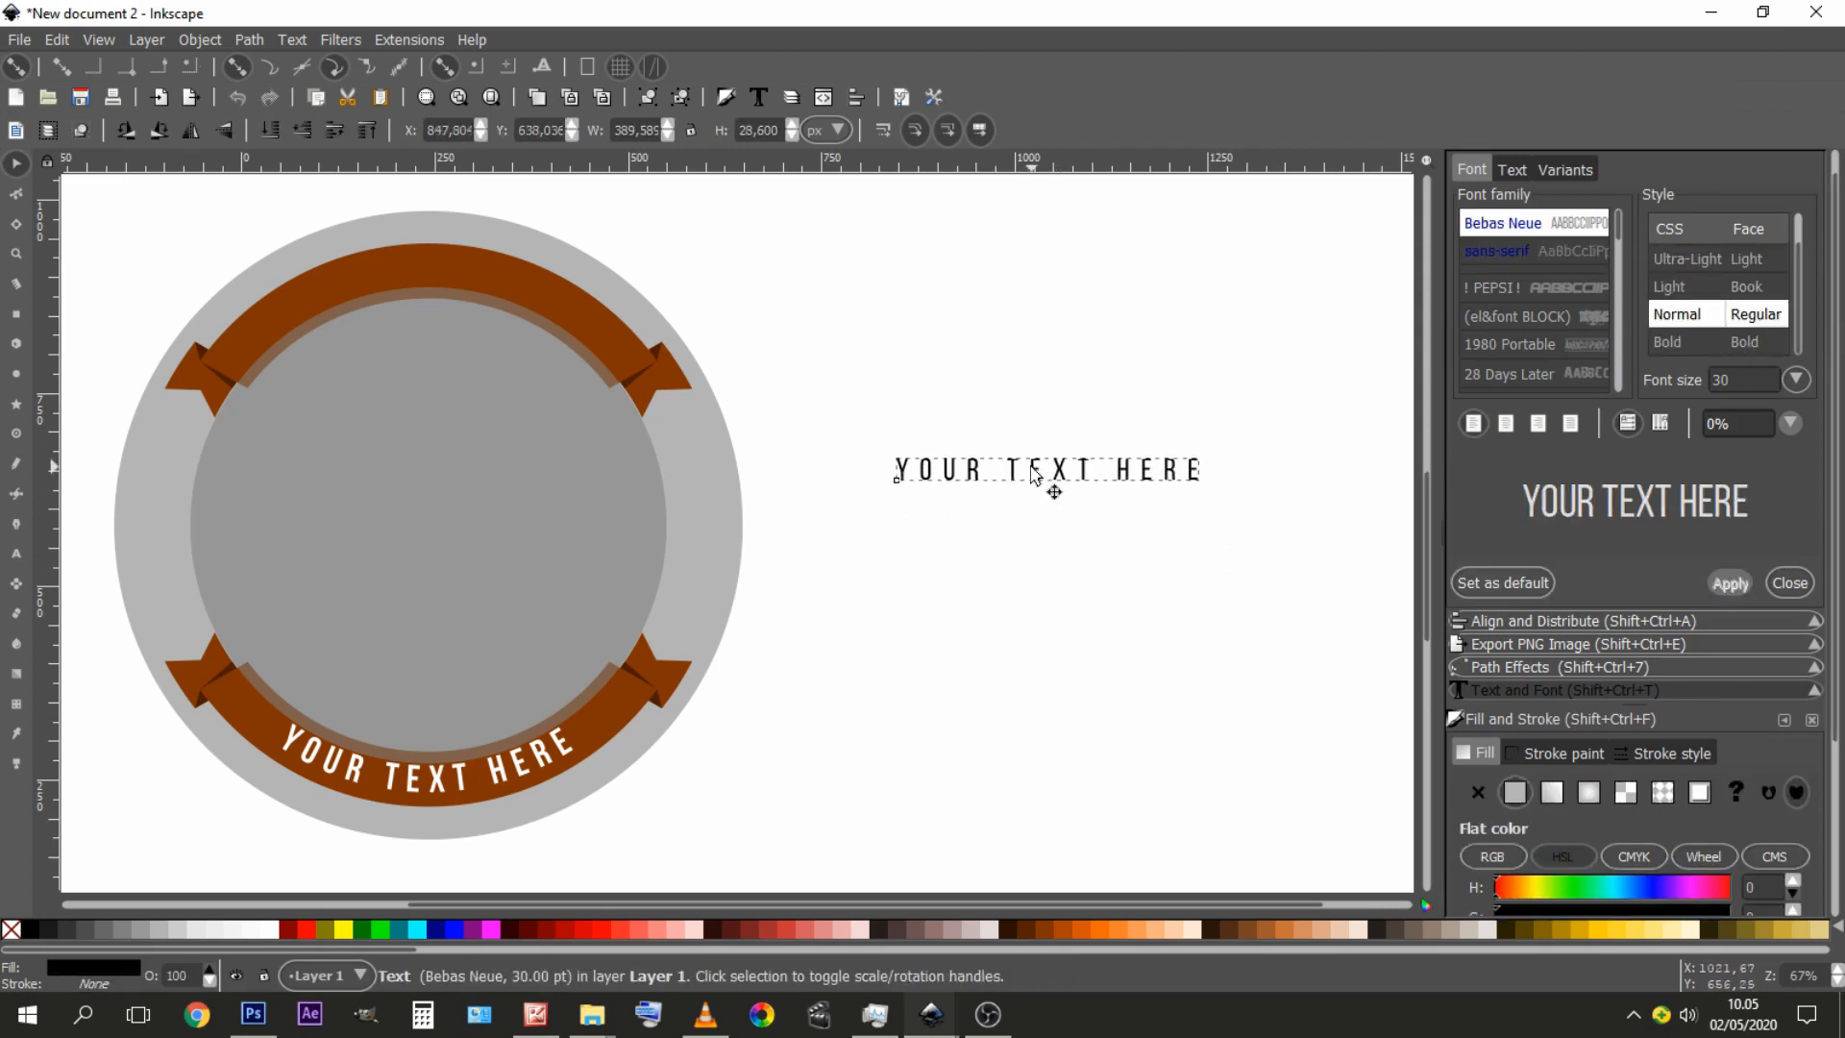
- Put the black "YOUR TEXT HERE" text on the path of the smaller guide circle
key(shift)
shift+click(548, 467)
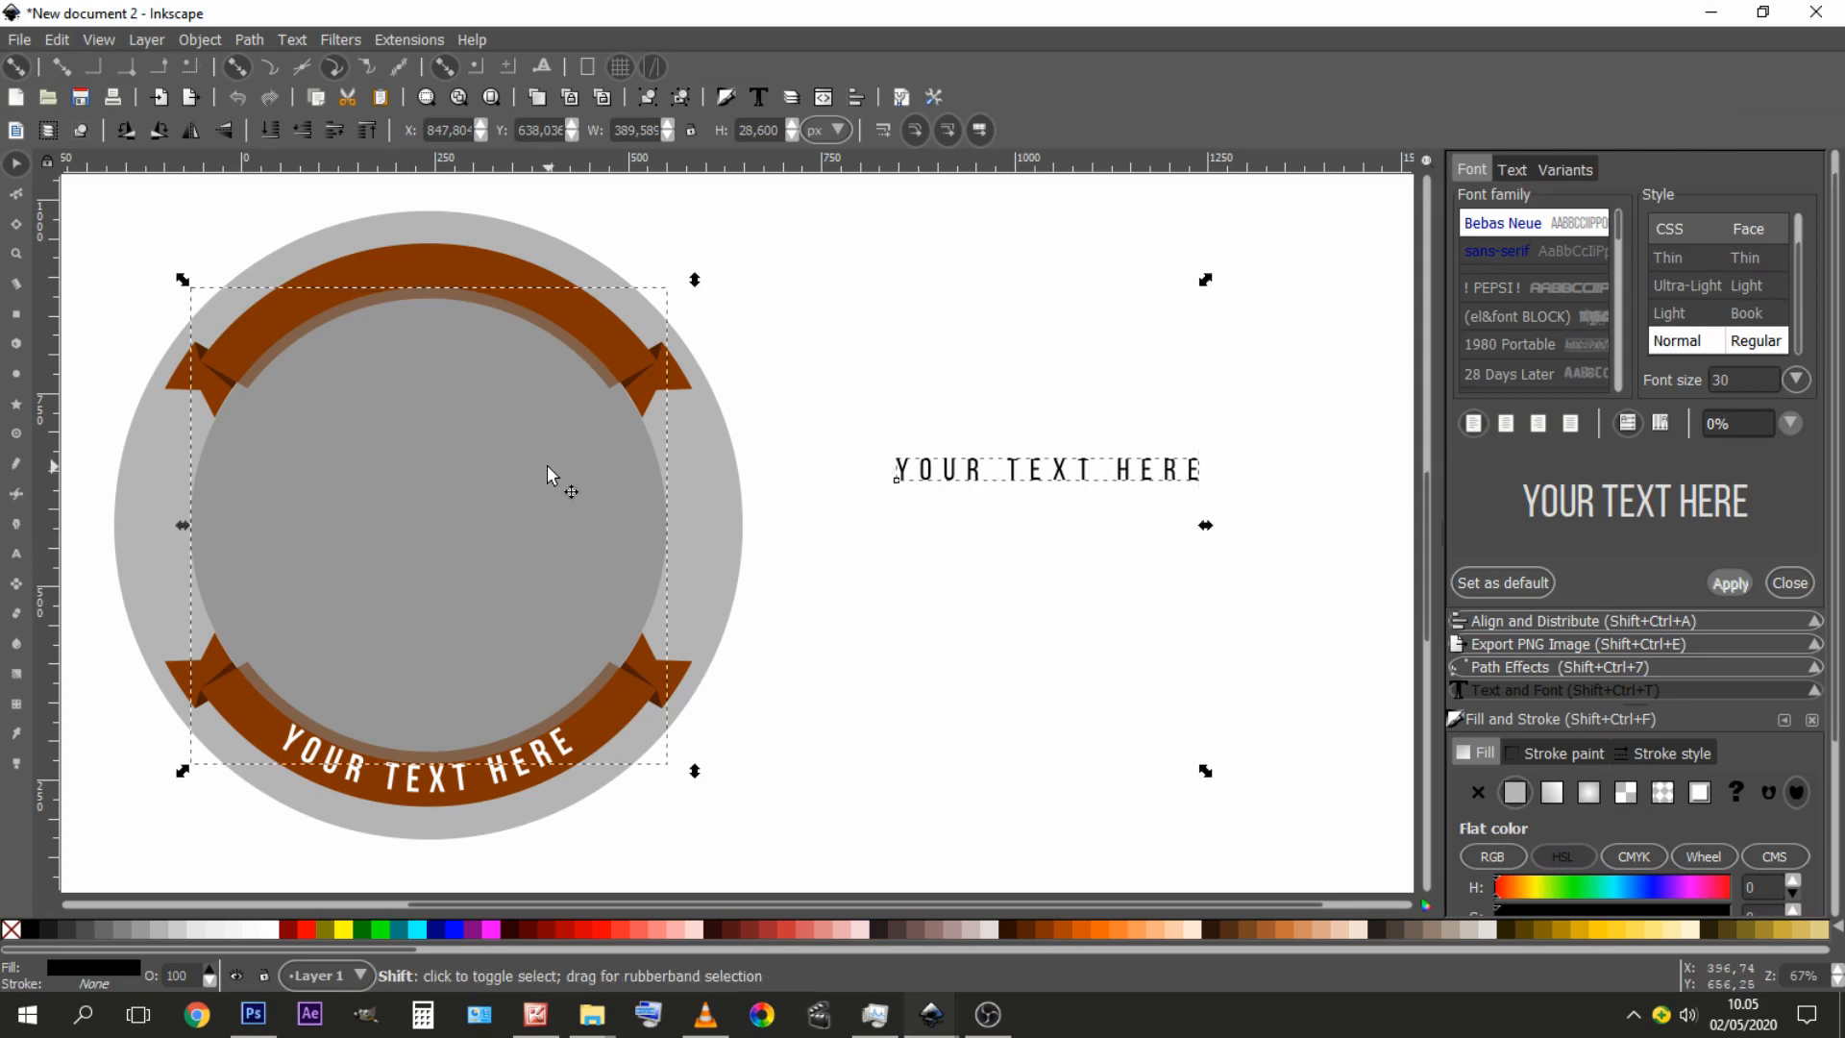
click(292, 40)
click(322, 148)
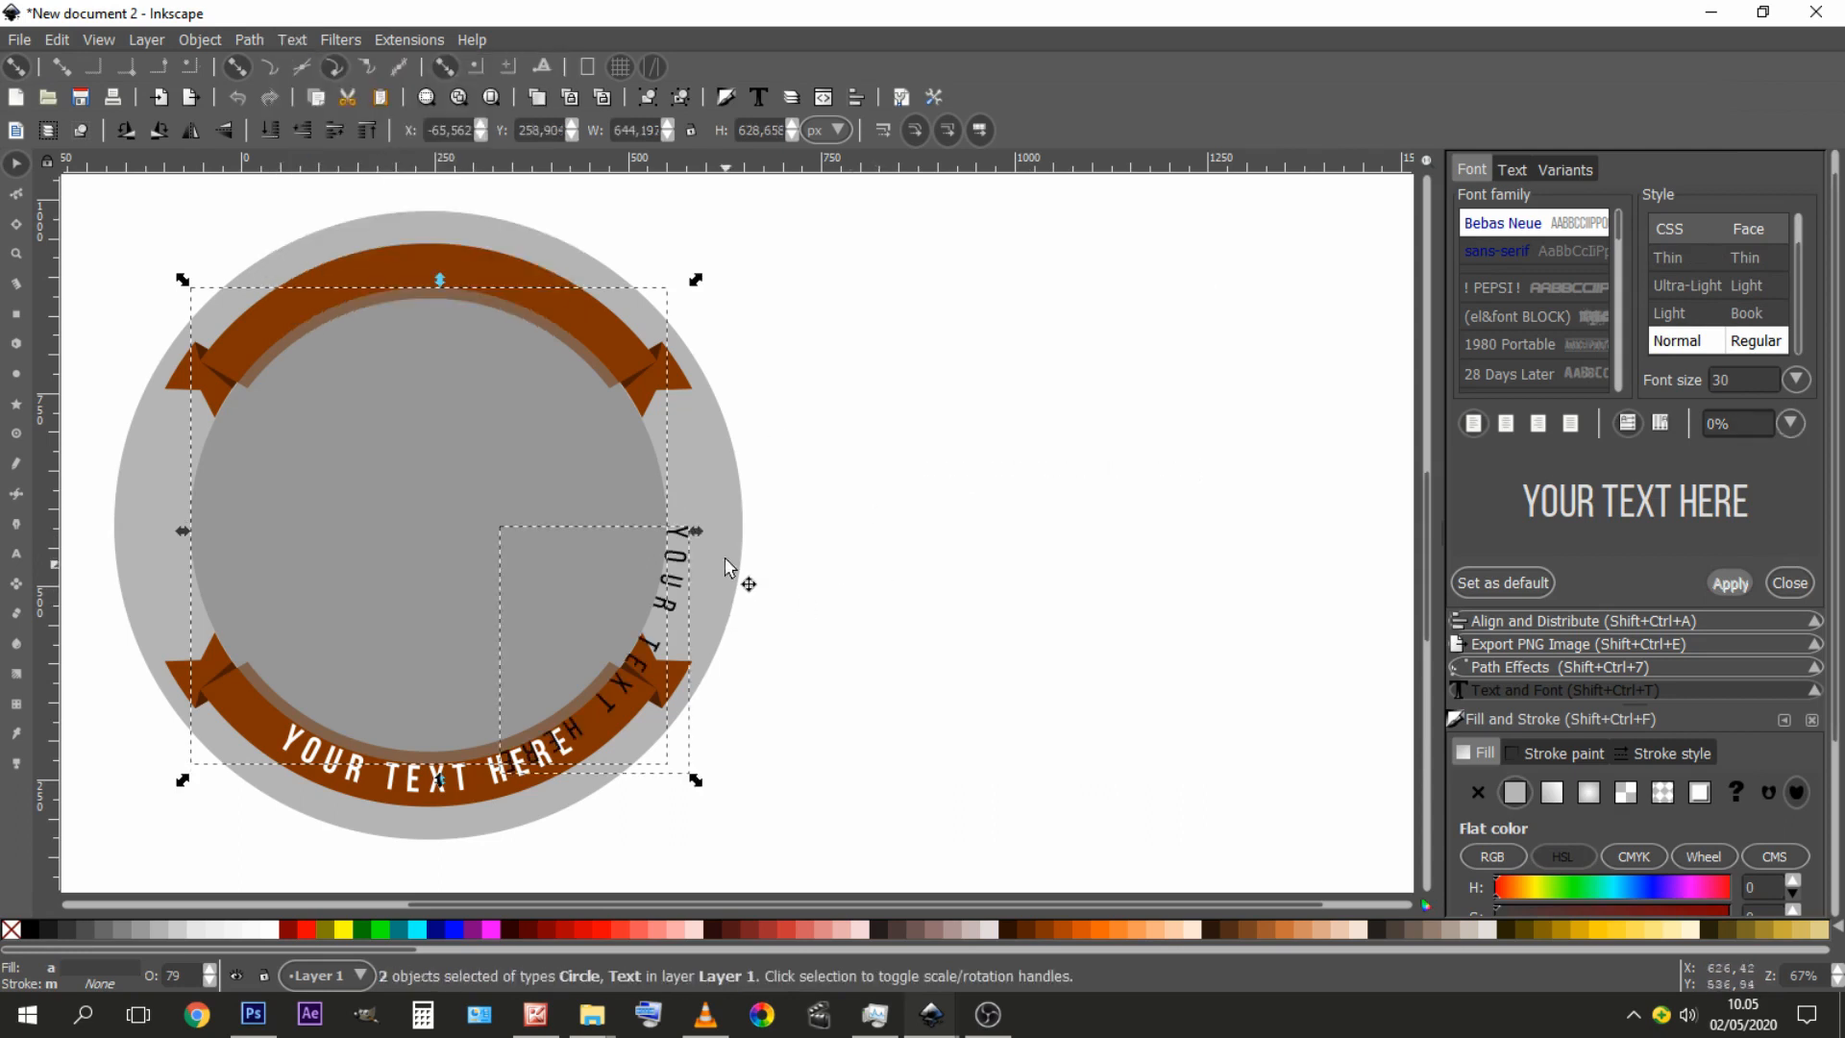
click(879, 464)
- Rotate the guide circle counterclockwise in two turns, the second about 46°, to bring its lettering onto the middle of the upper ribbon
click(505, 480)
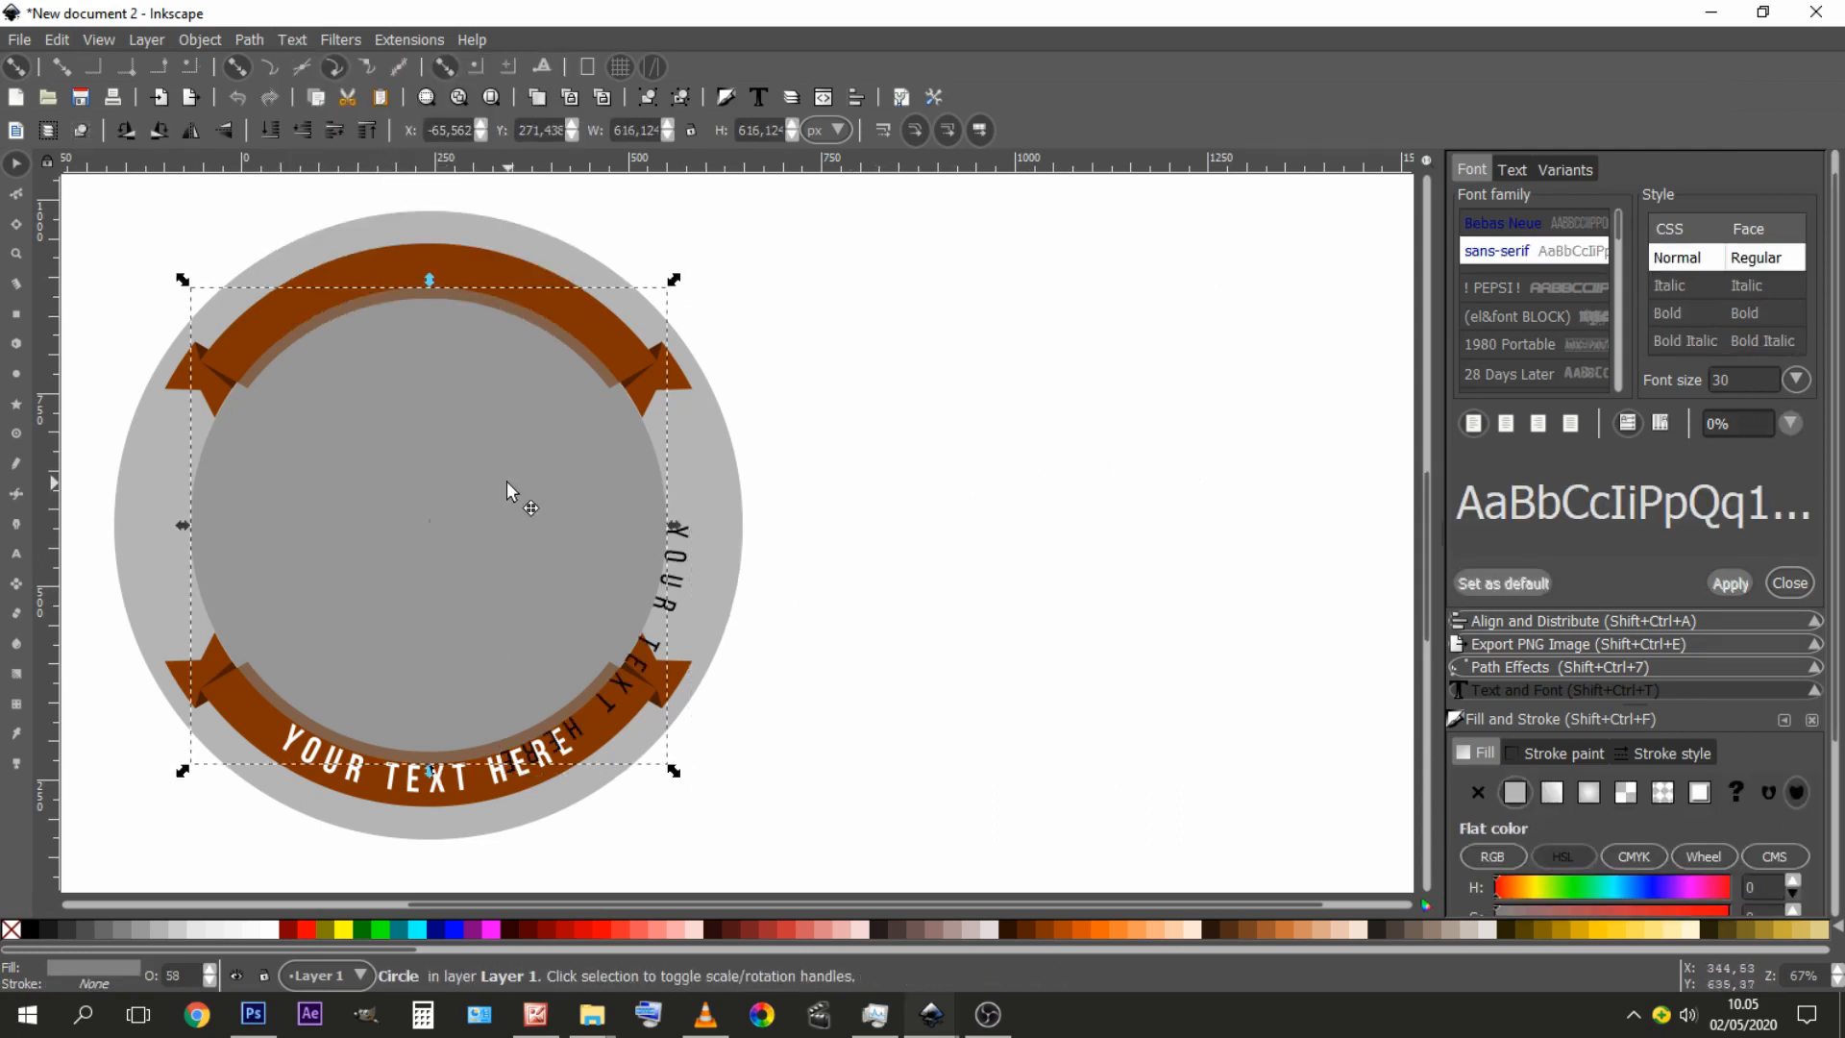
click(506, 480)
drag(674, 279, 246, 256)
click(913, 444)
click(477, 434)
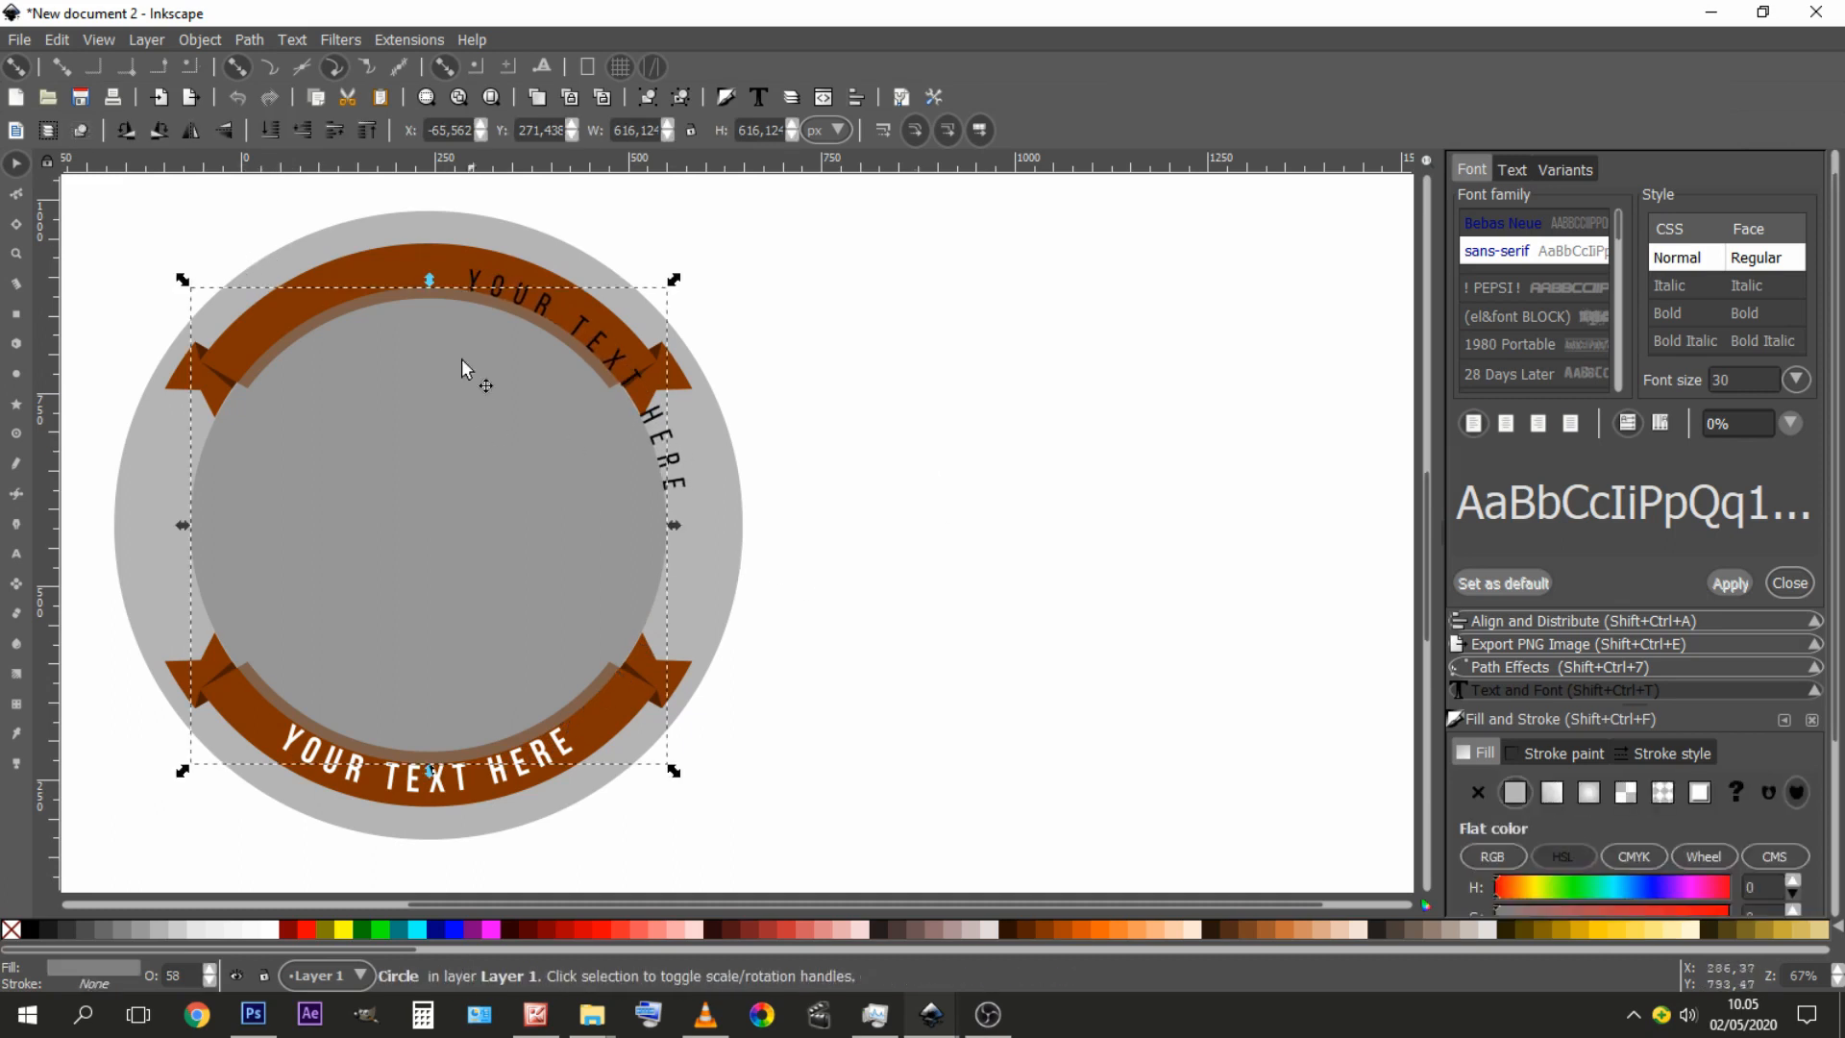
click(754, 403)
click(492, 457)
click(492, 467)
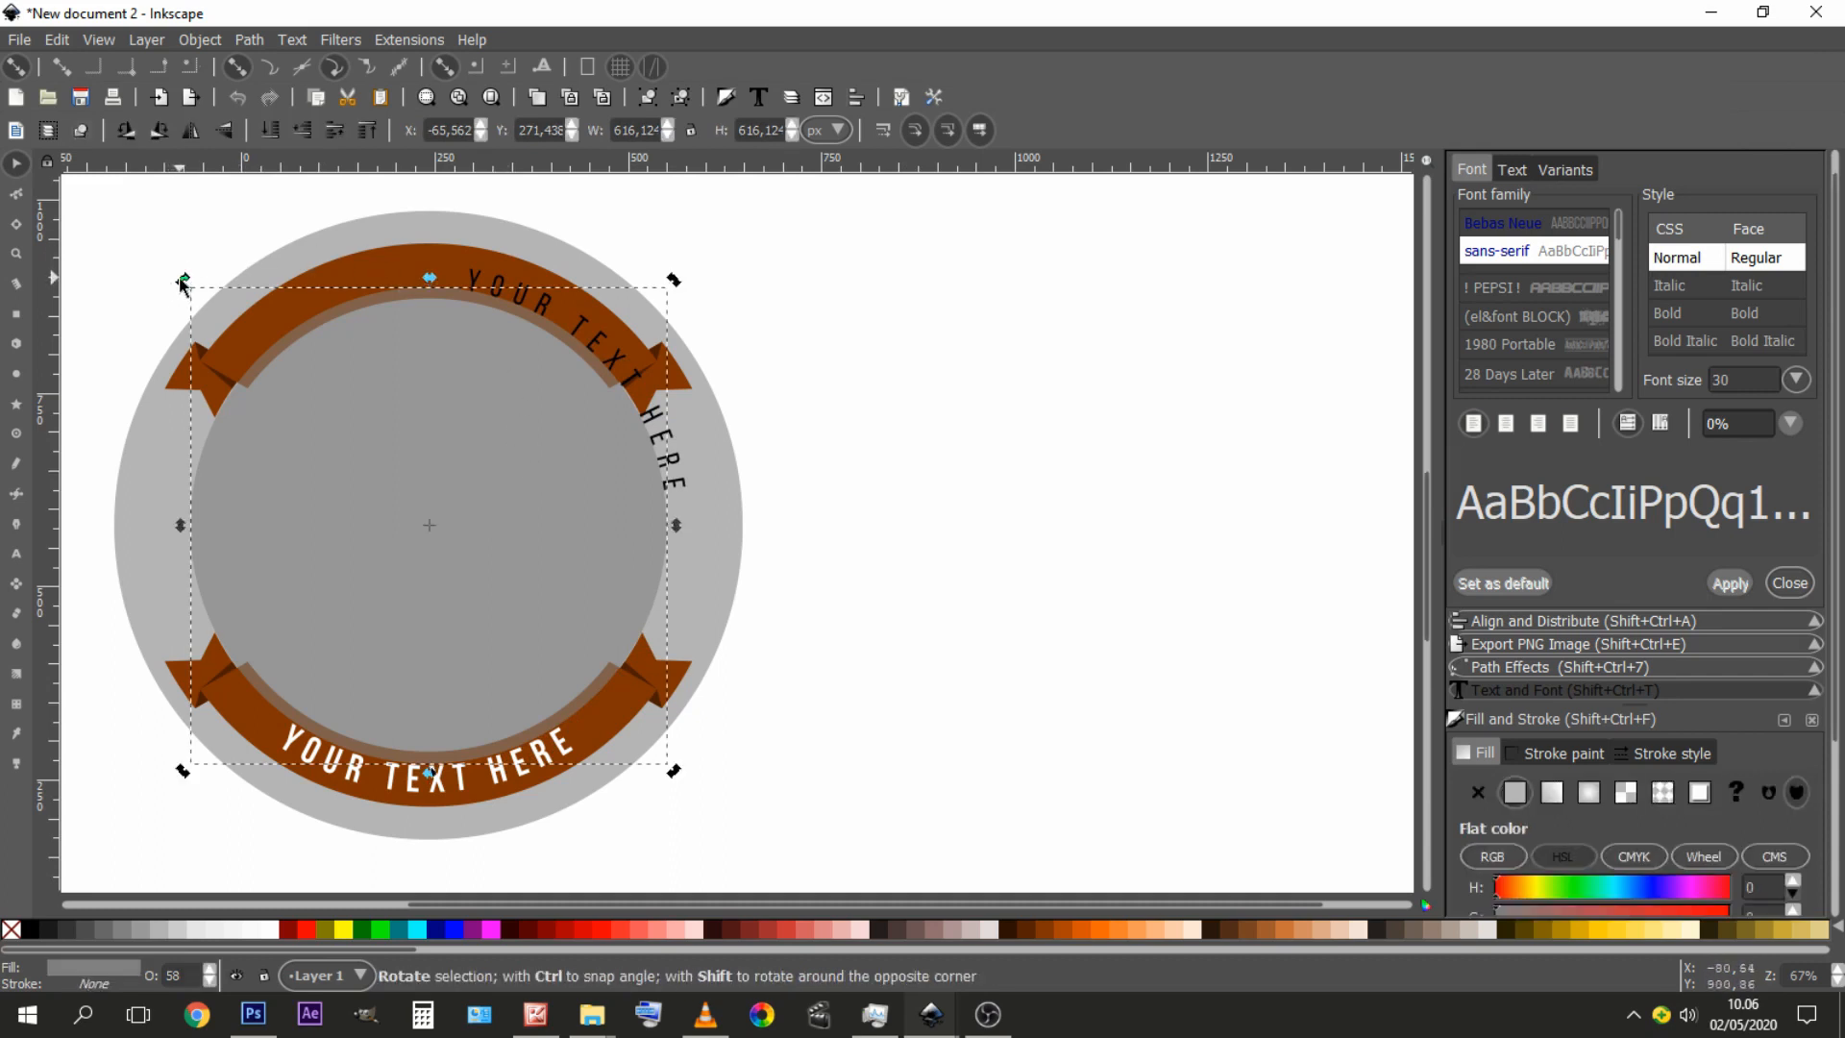
drag(183, 284, 191, 522)
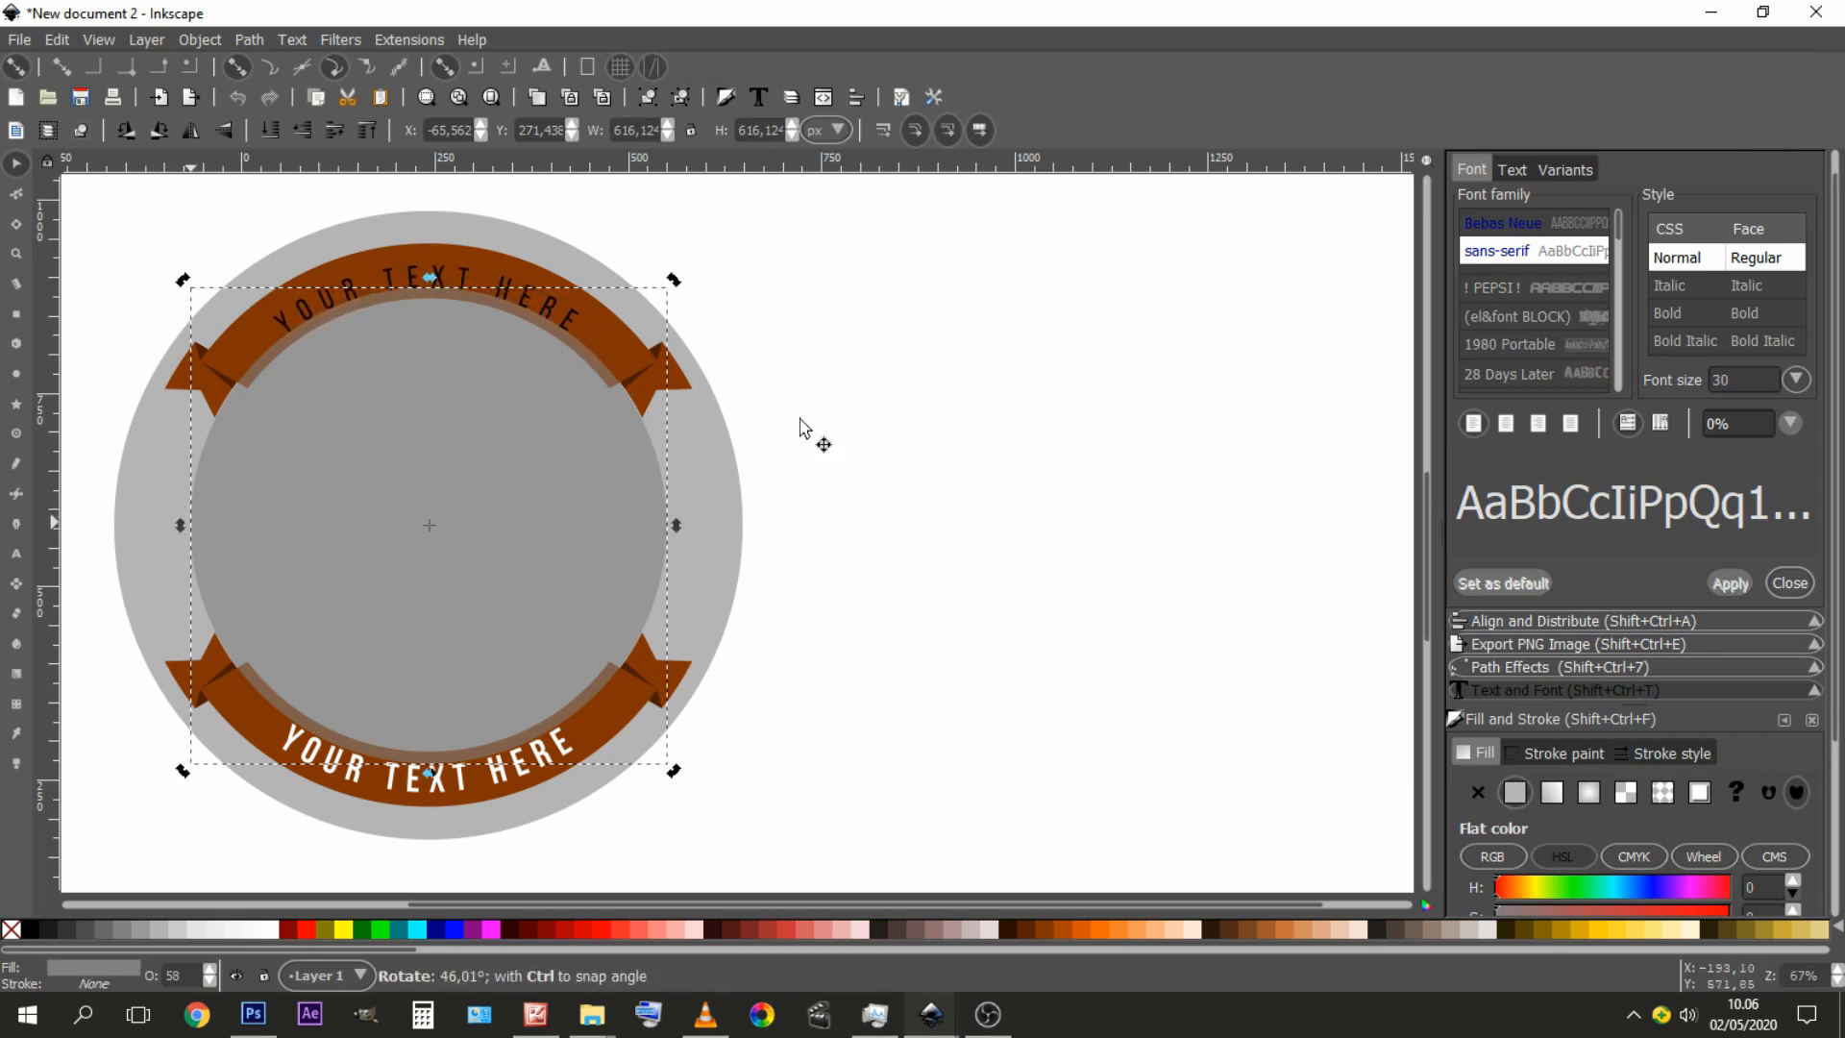
key(Escape)
- Scale the guide circle proportionally about its centre to about 625 px in diameter
click(461, 332)
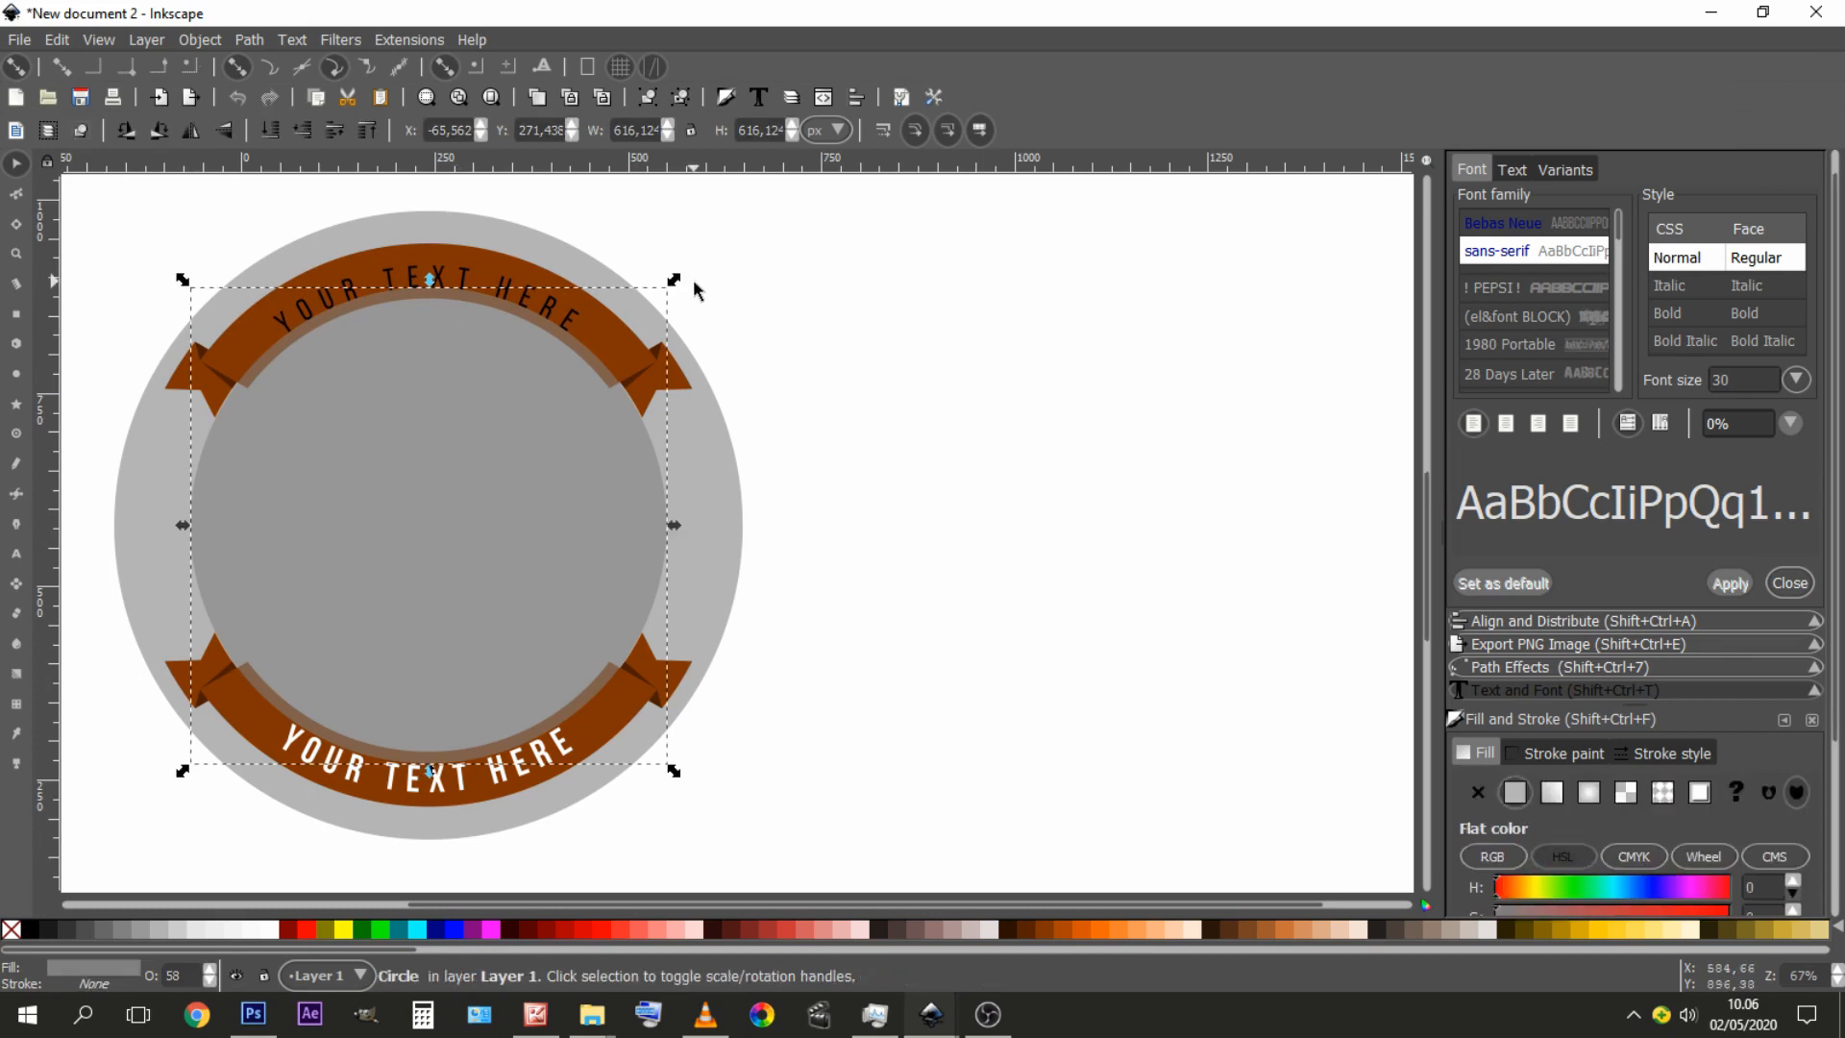
drag(674, 278, 683, 276)
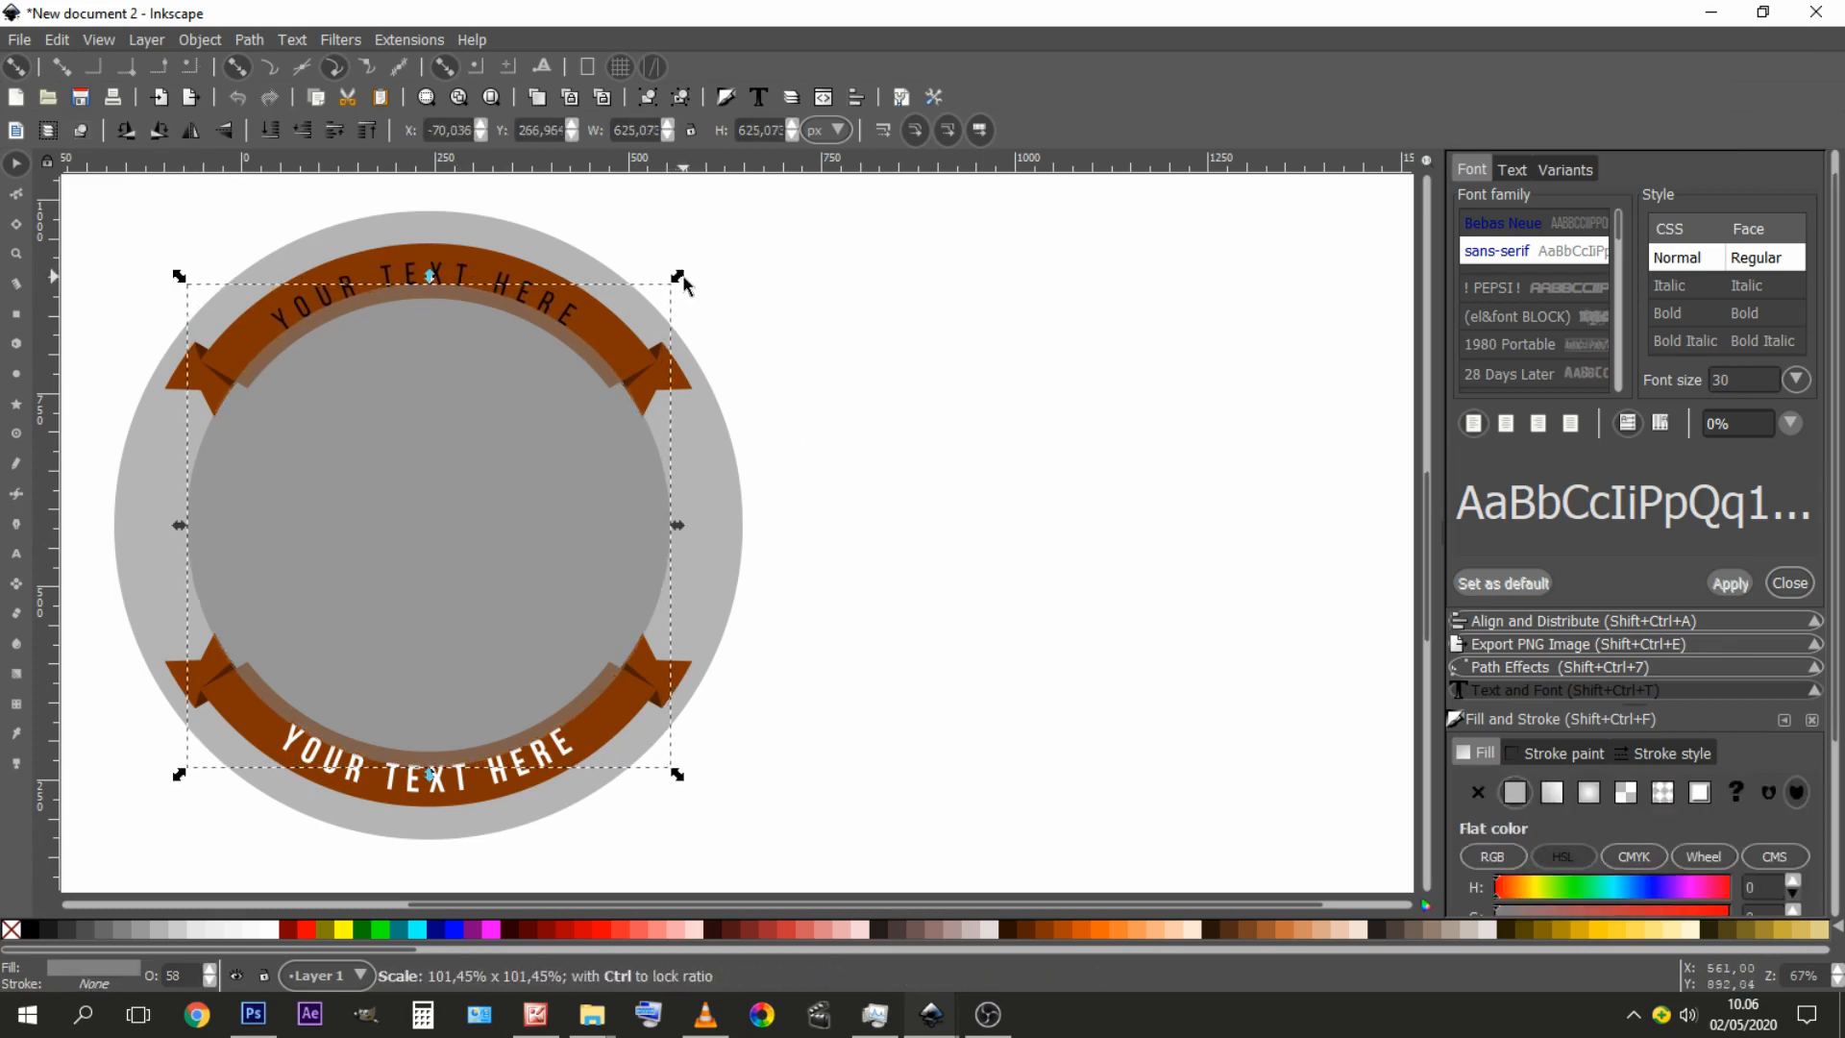
click(906, 409)
click(402, 487)
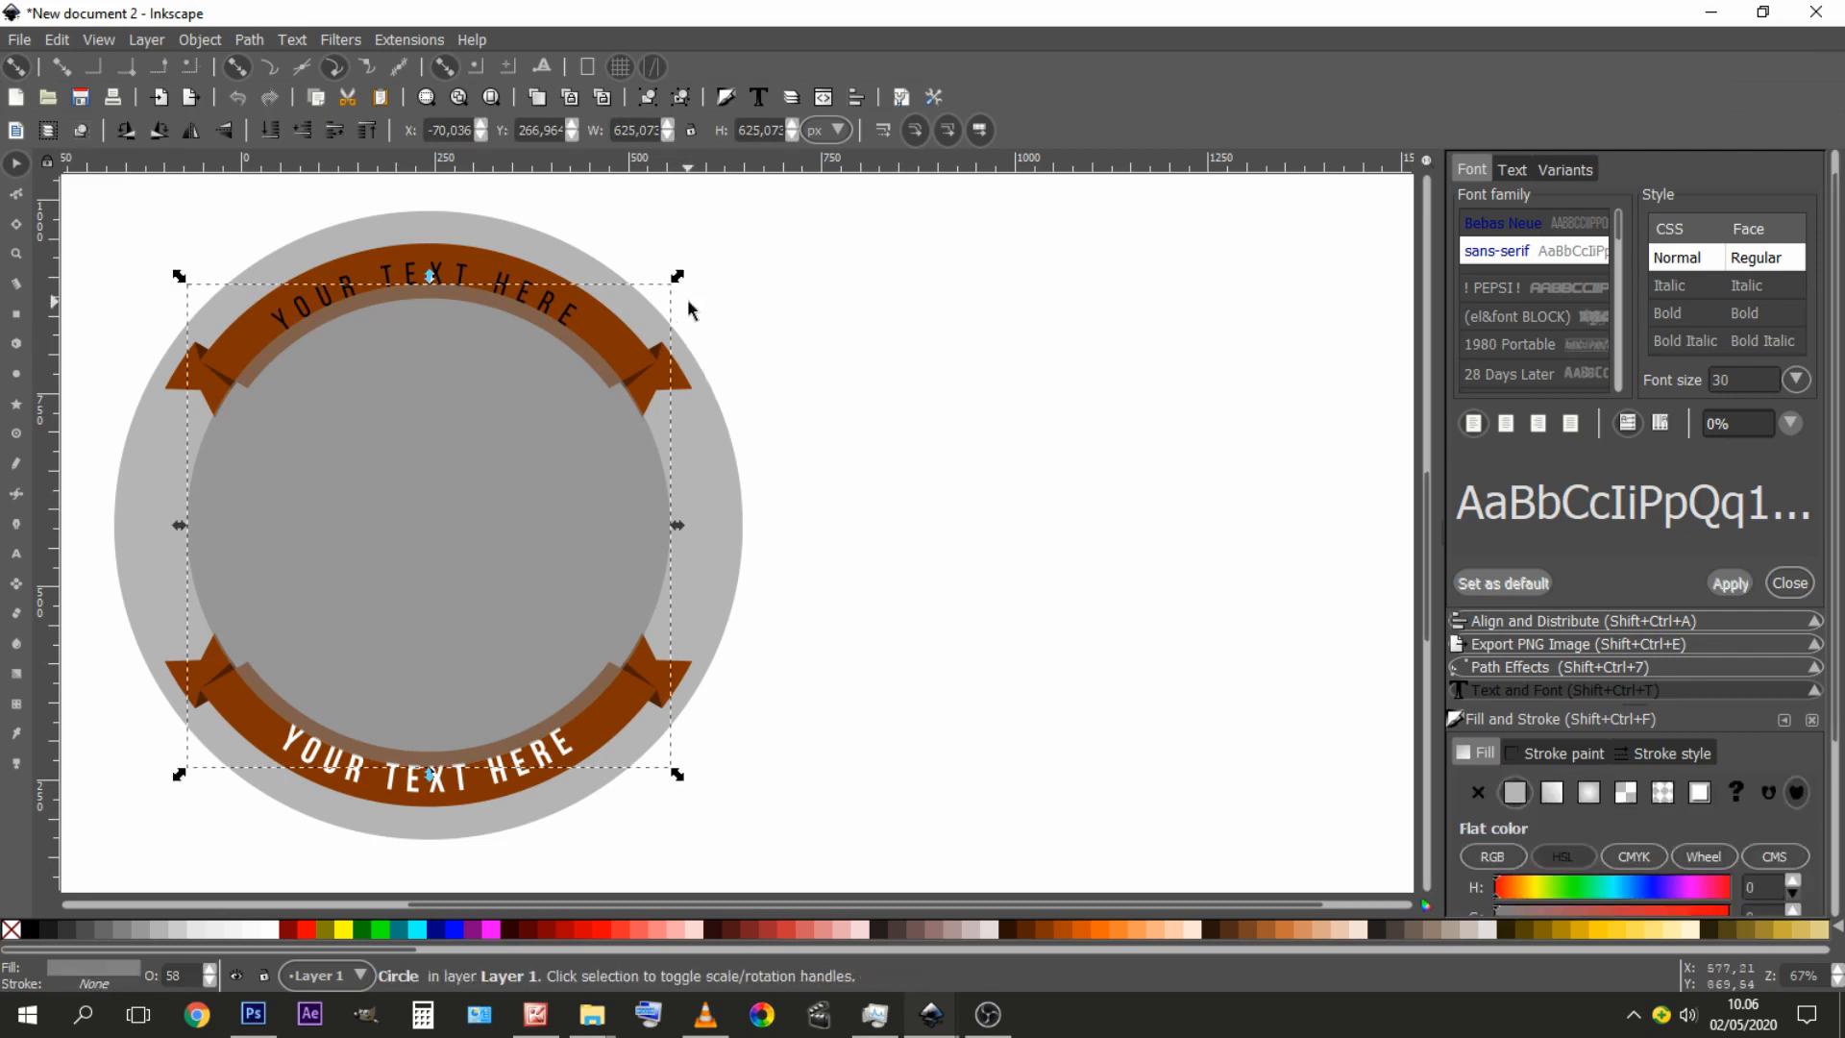
- Rotate the guide circle slightly clockwise to centre its lettering on the upper ribbon
click(530, 457)
drag(688, 286, 690, 289)
click(828, 400)
- Remove the fill from the smaller guide circle
click(454, 501)
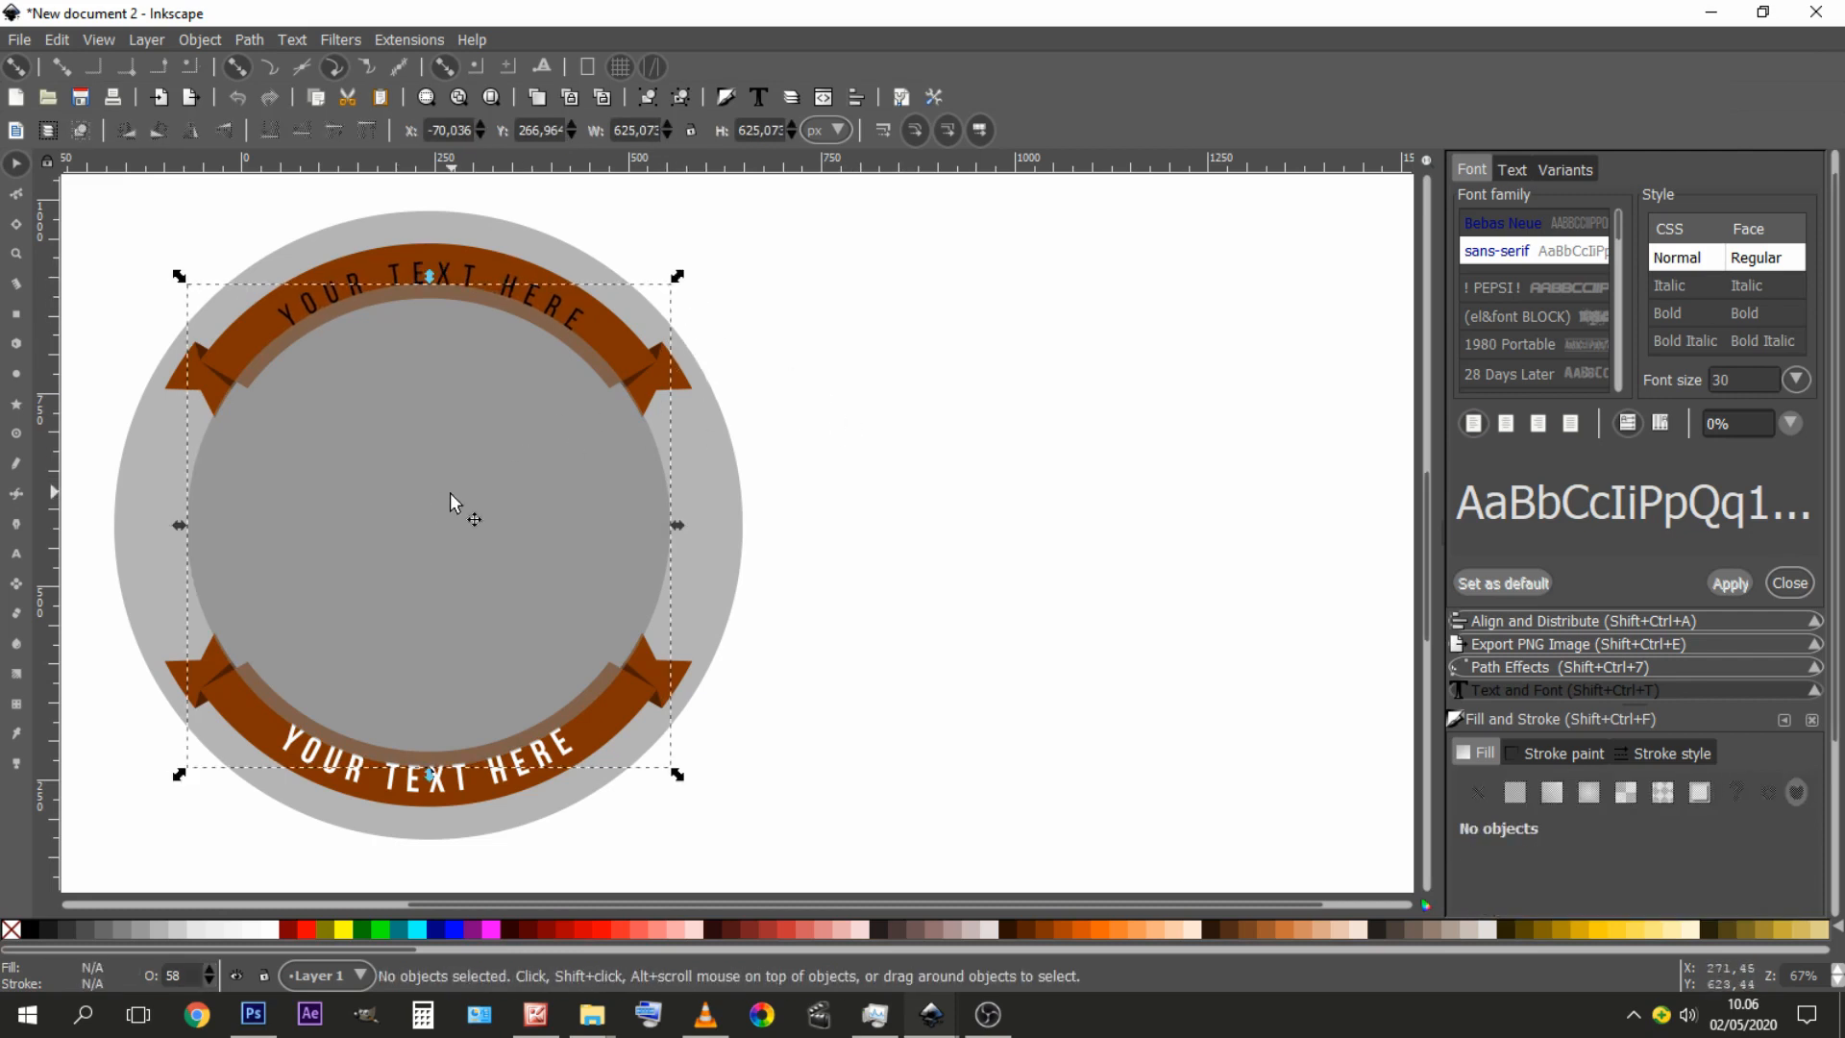
click(11, 928)
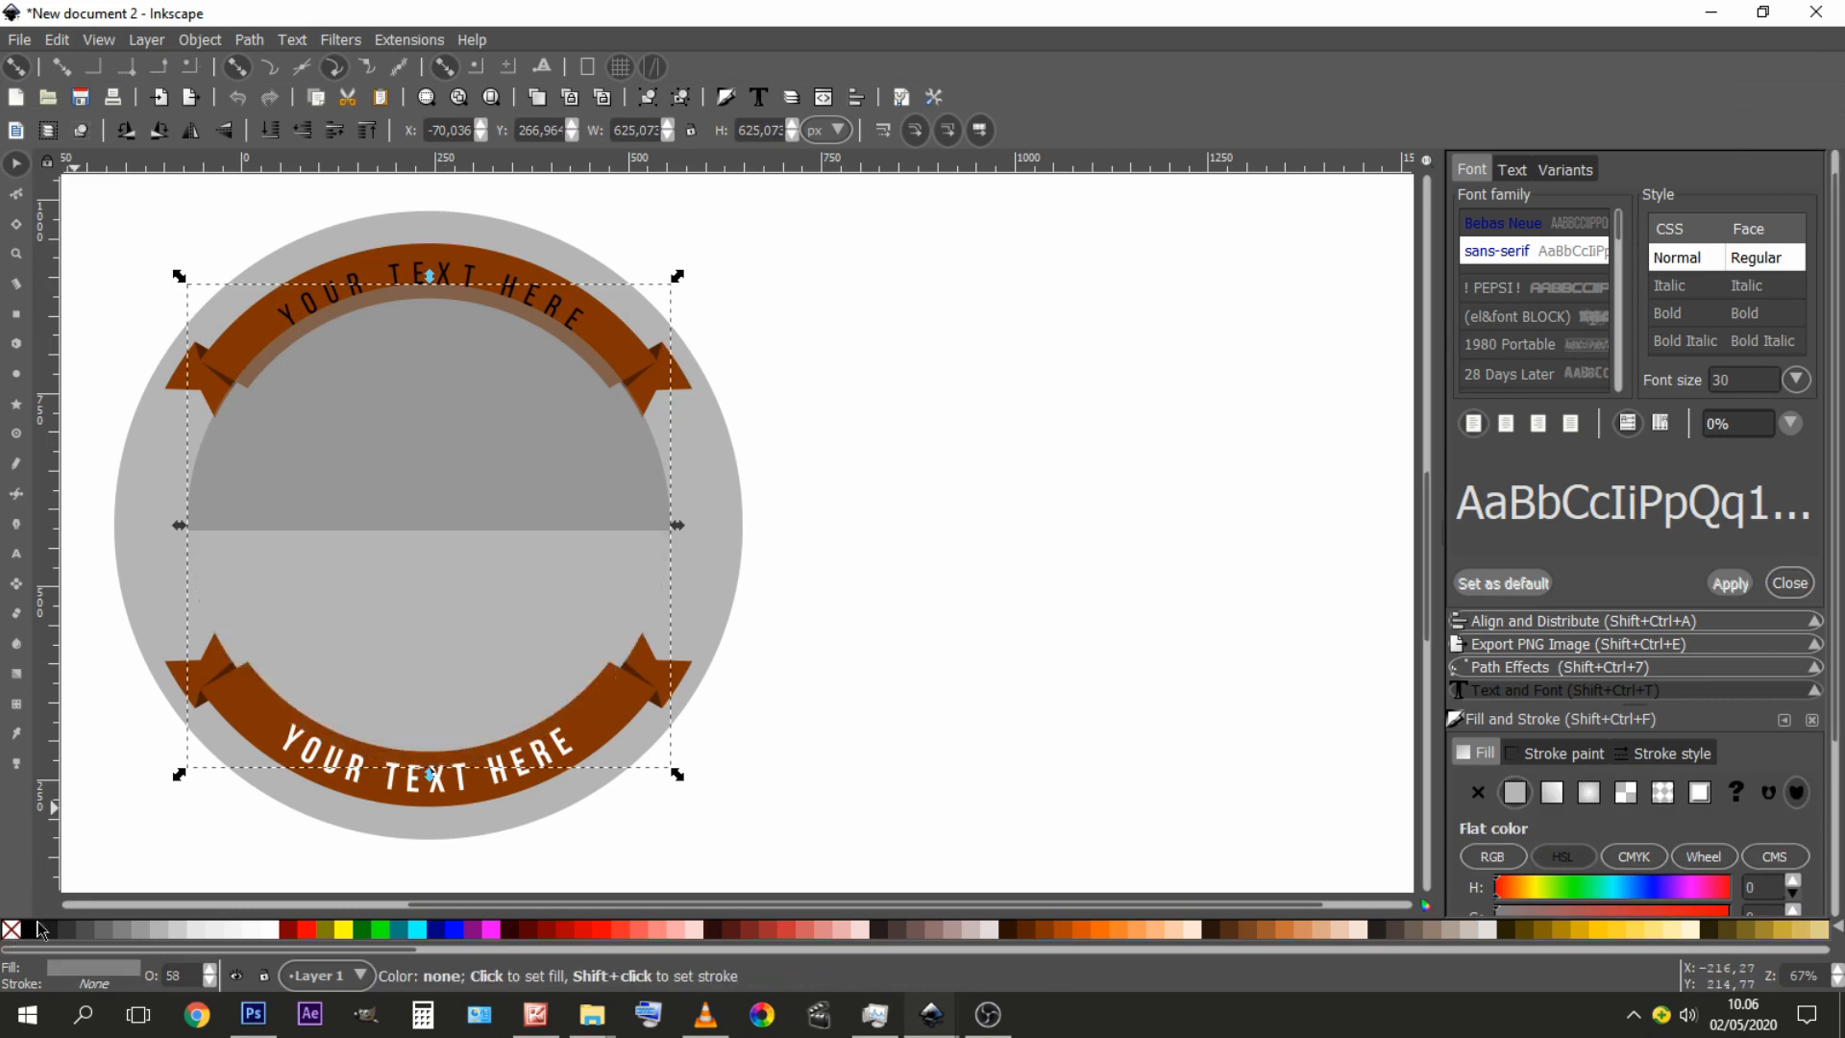
click(1011, 404)
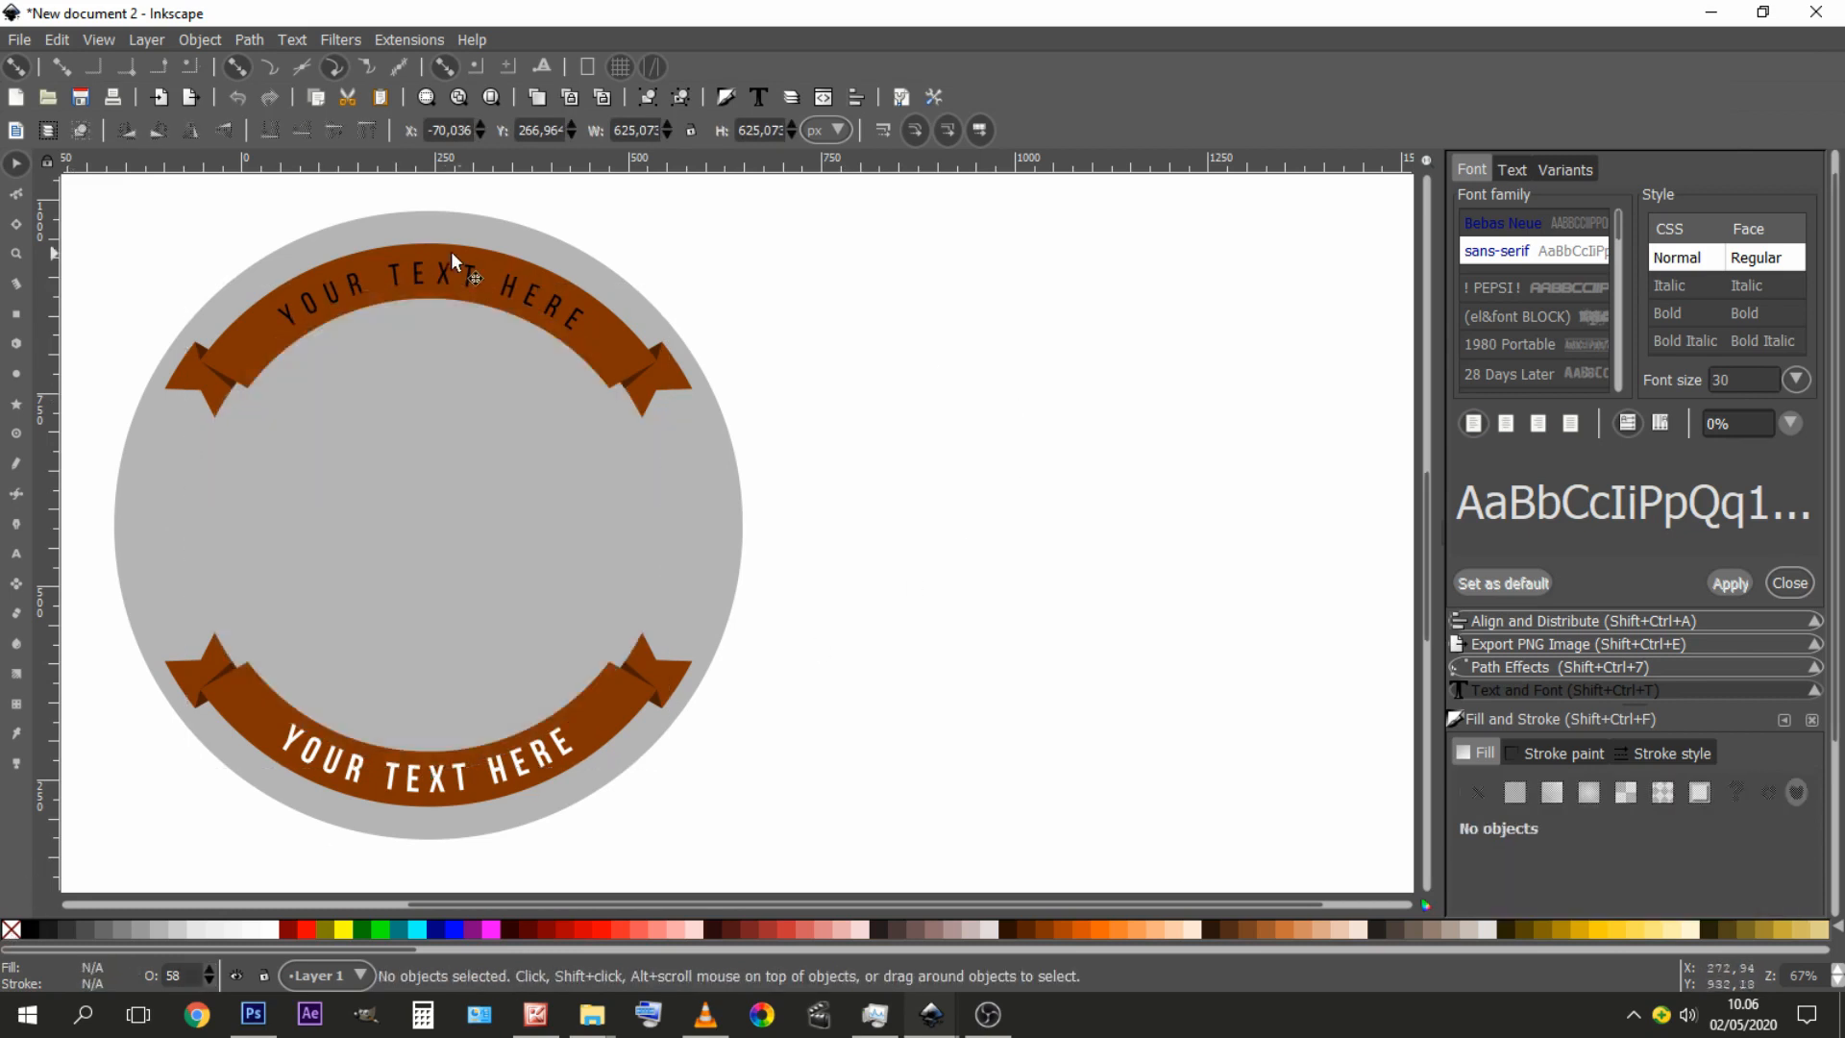
- Fill the black "YOUR TEXT HERE" lettering on the upper ribbon with white
click(530, 294)
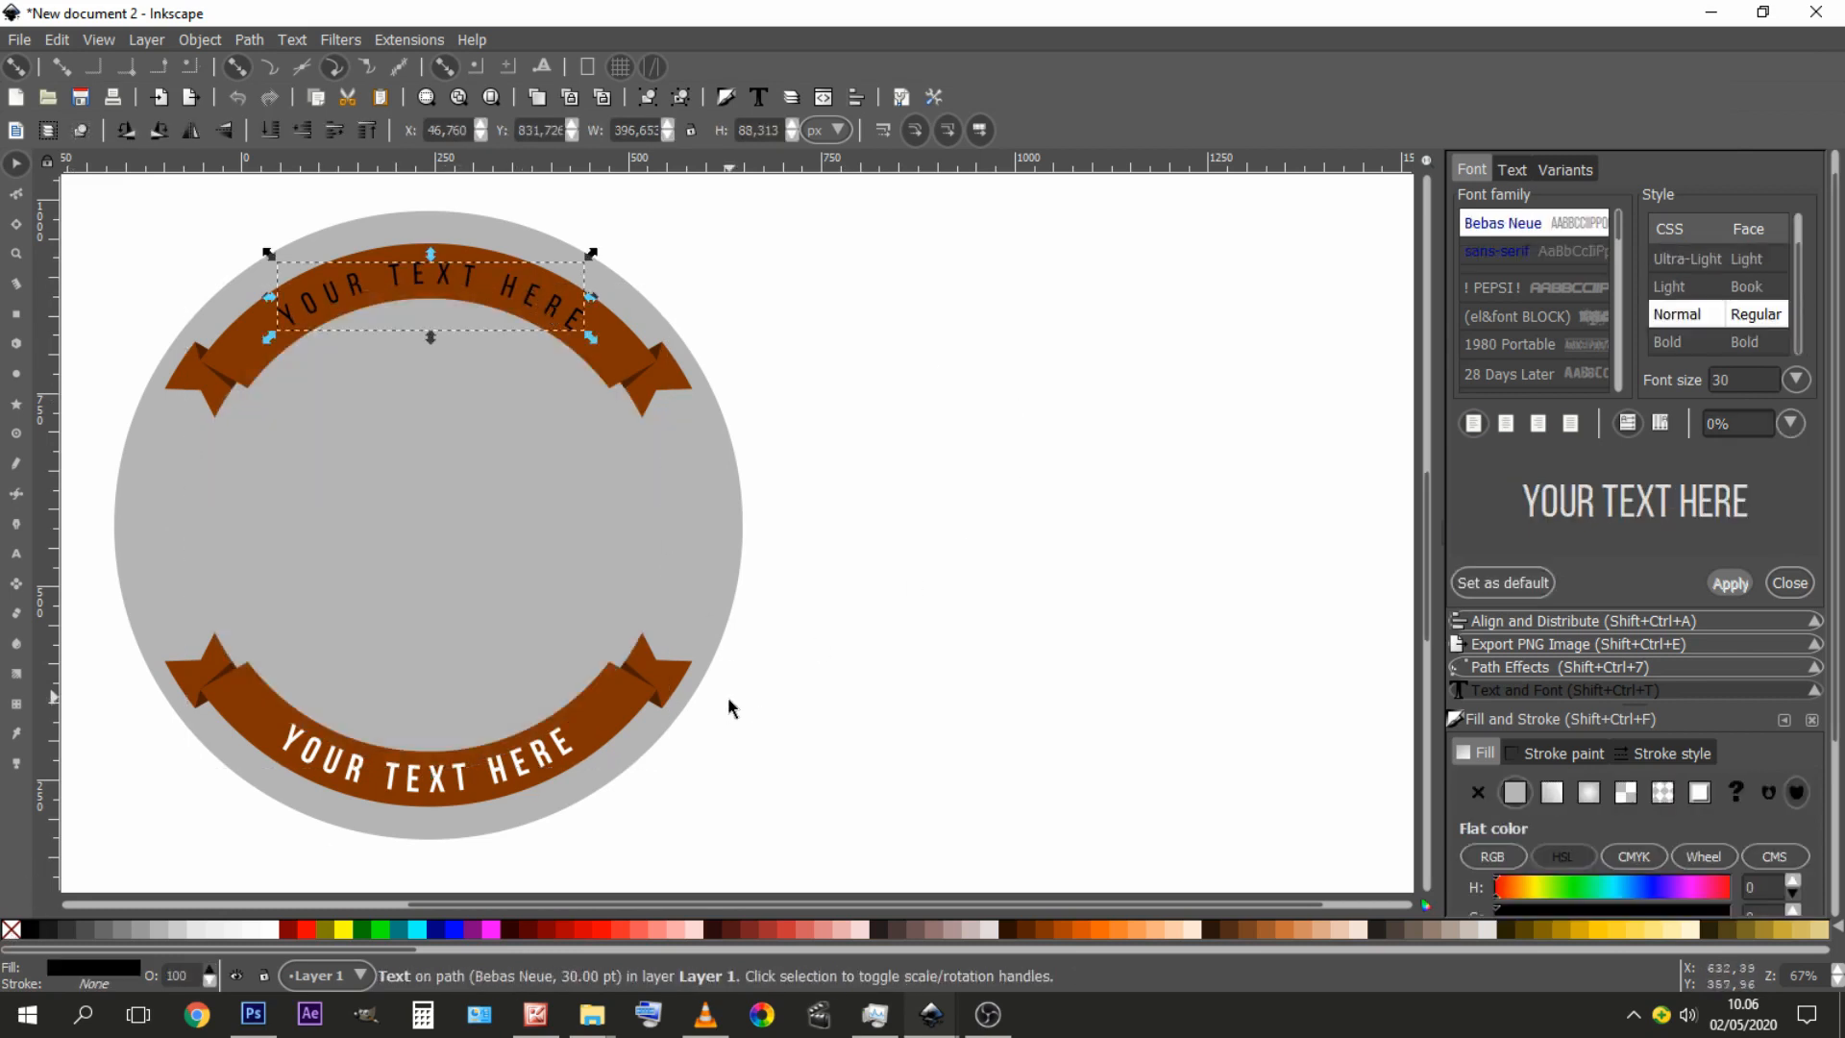
click(277, 929)
click(982, 413)
- Delete the large grey background circle behind the two ribbons
drag(609, 460, 752, 470)
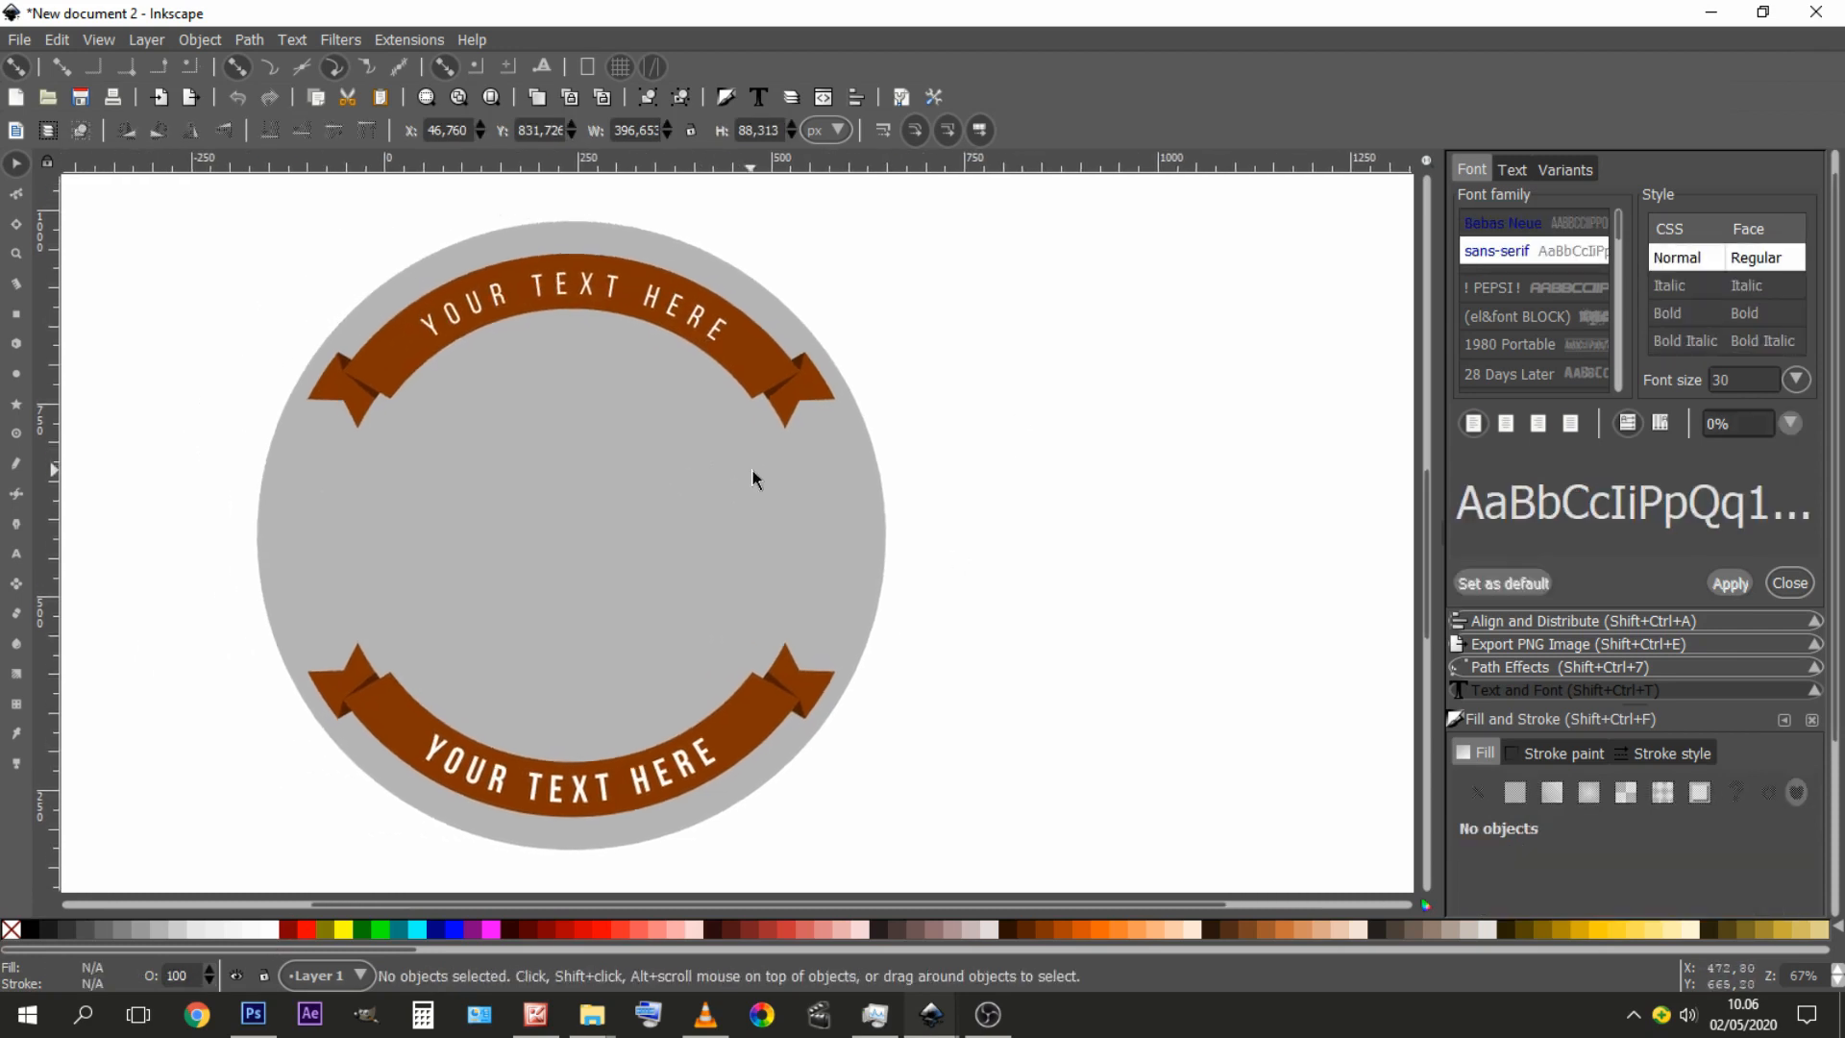
click(666, 544)
key(Delete)
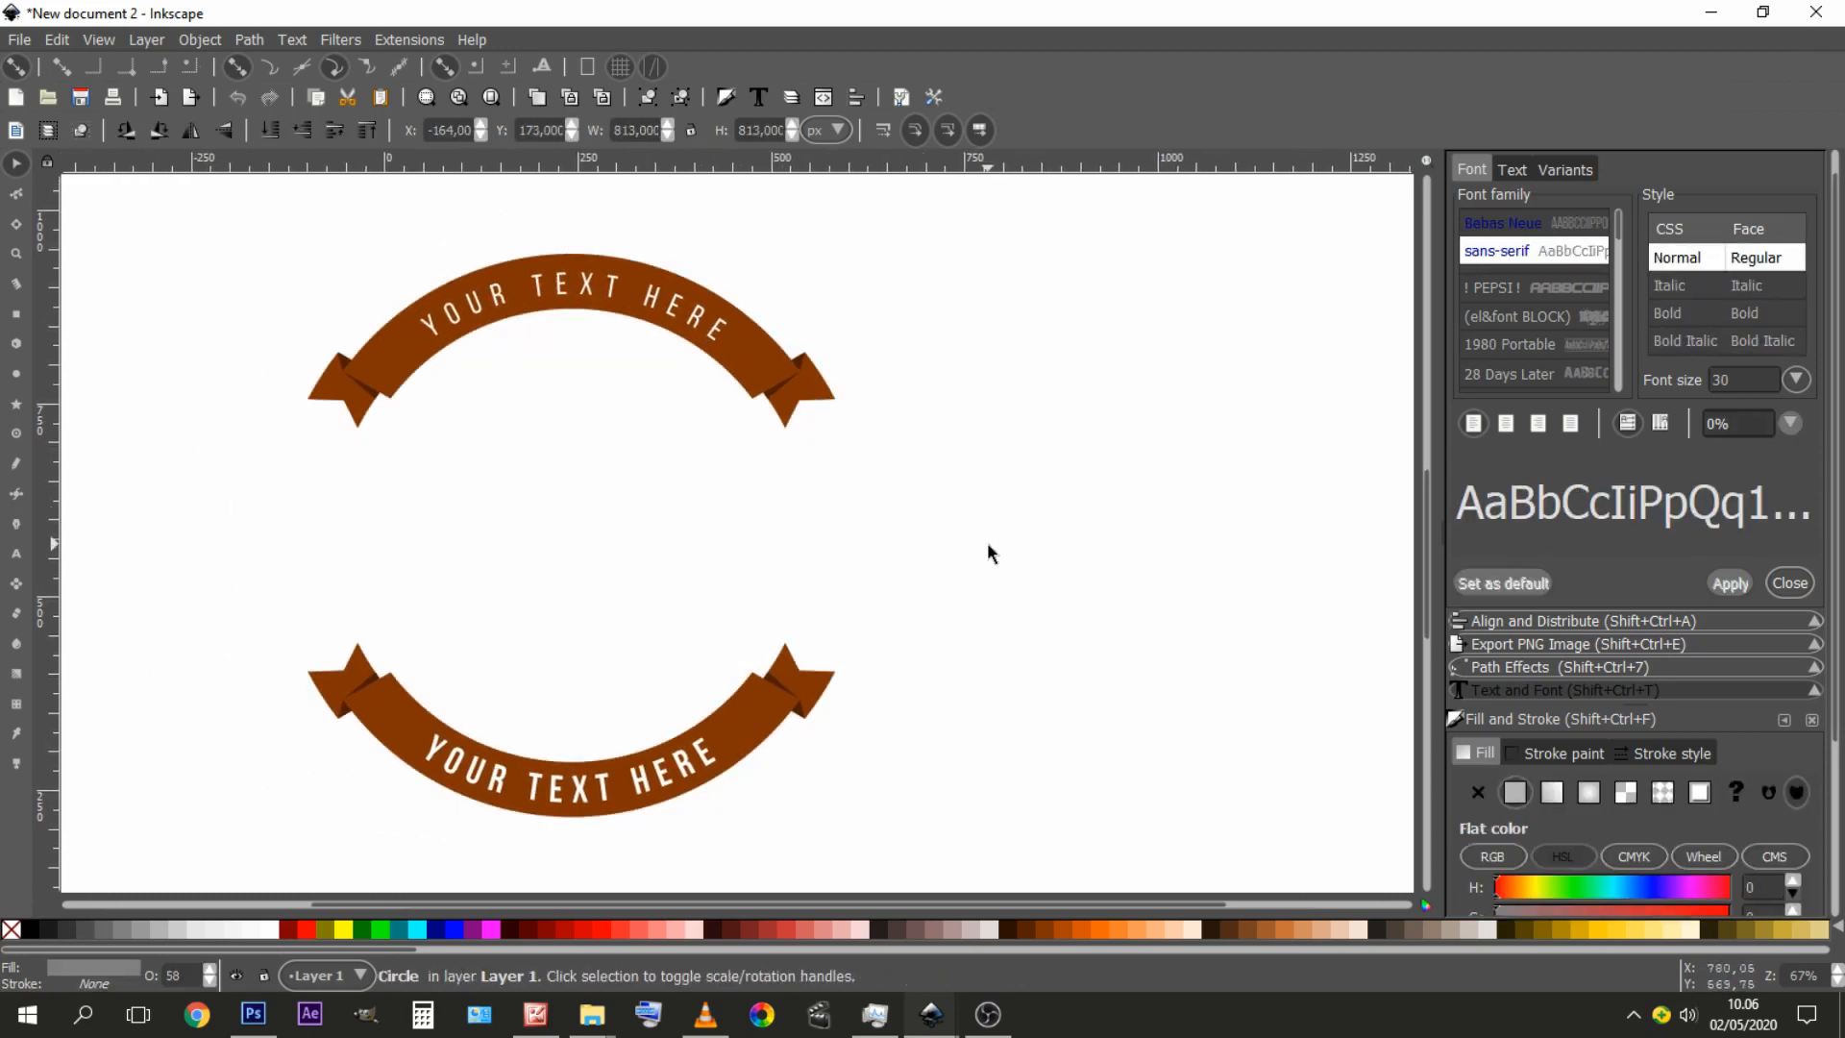
drag(845, 515, 930, 498)
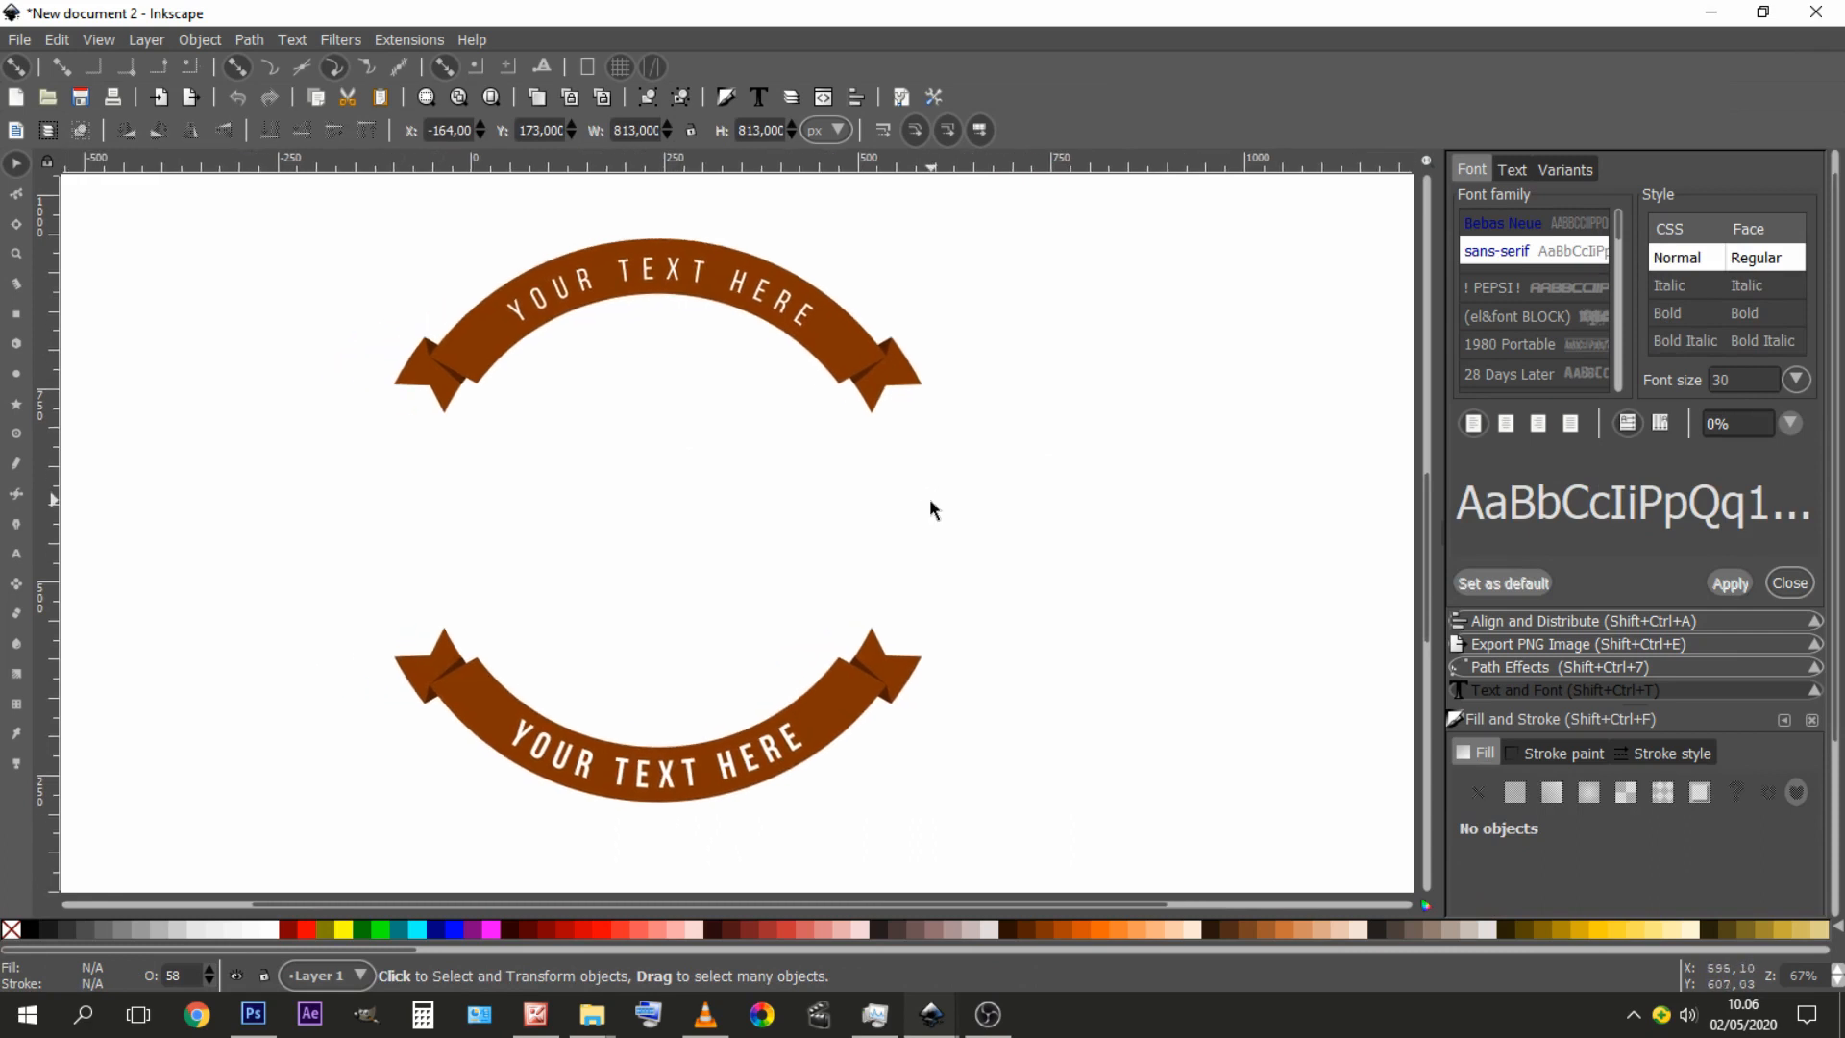
drag(1014, 224, 295, 852)
click(1164, 495)
drag(1018, 201, 330, 831)
click(1058, 823)
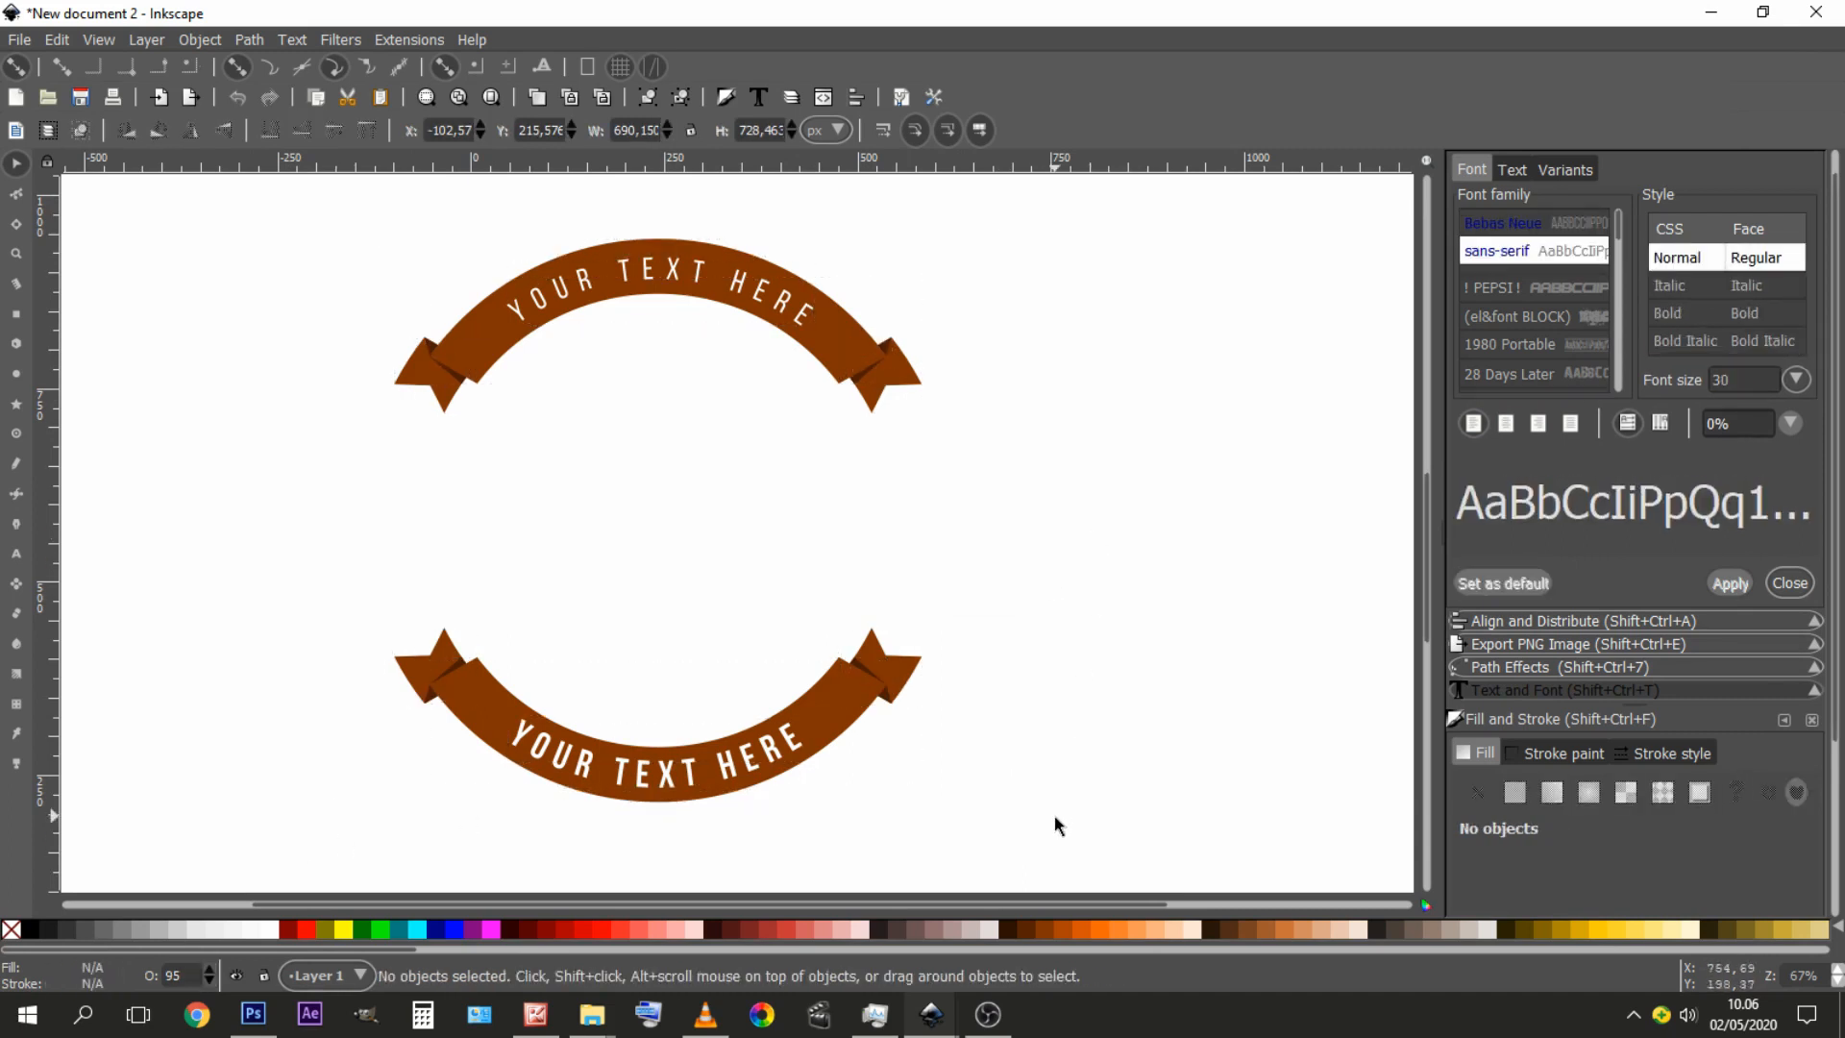
drag(1055, 819, 321, 206)
click(954, 408)
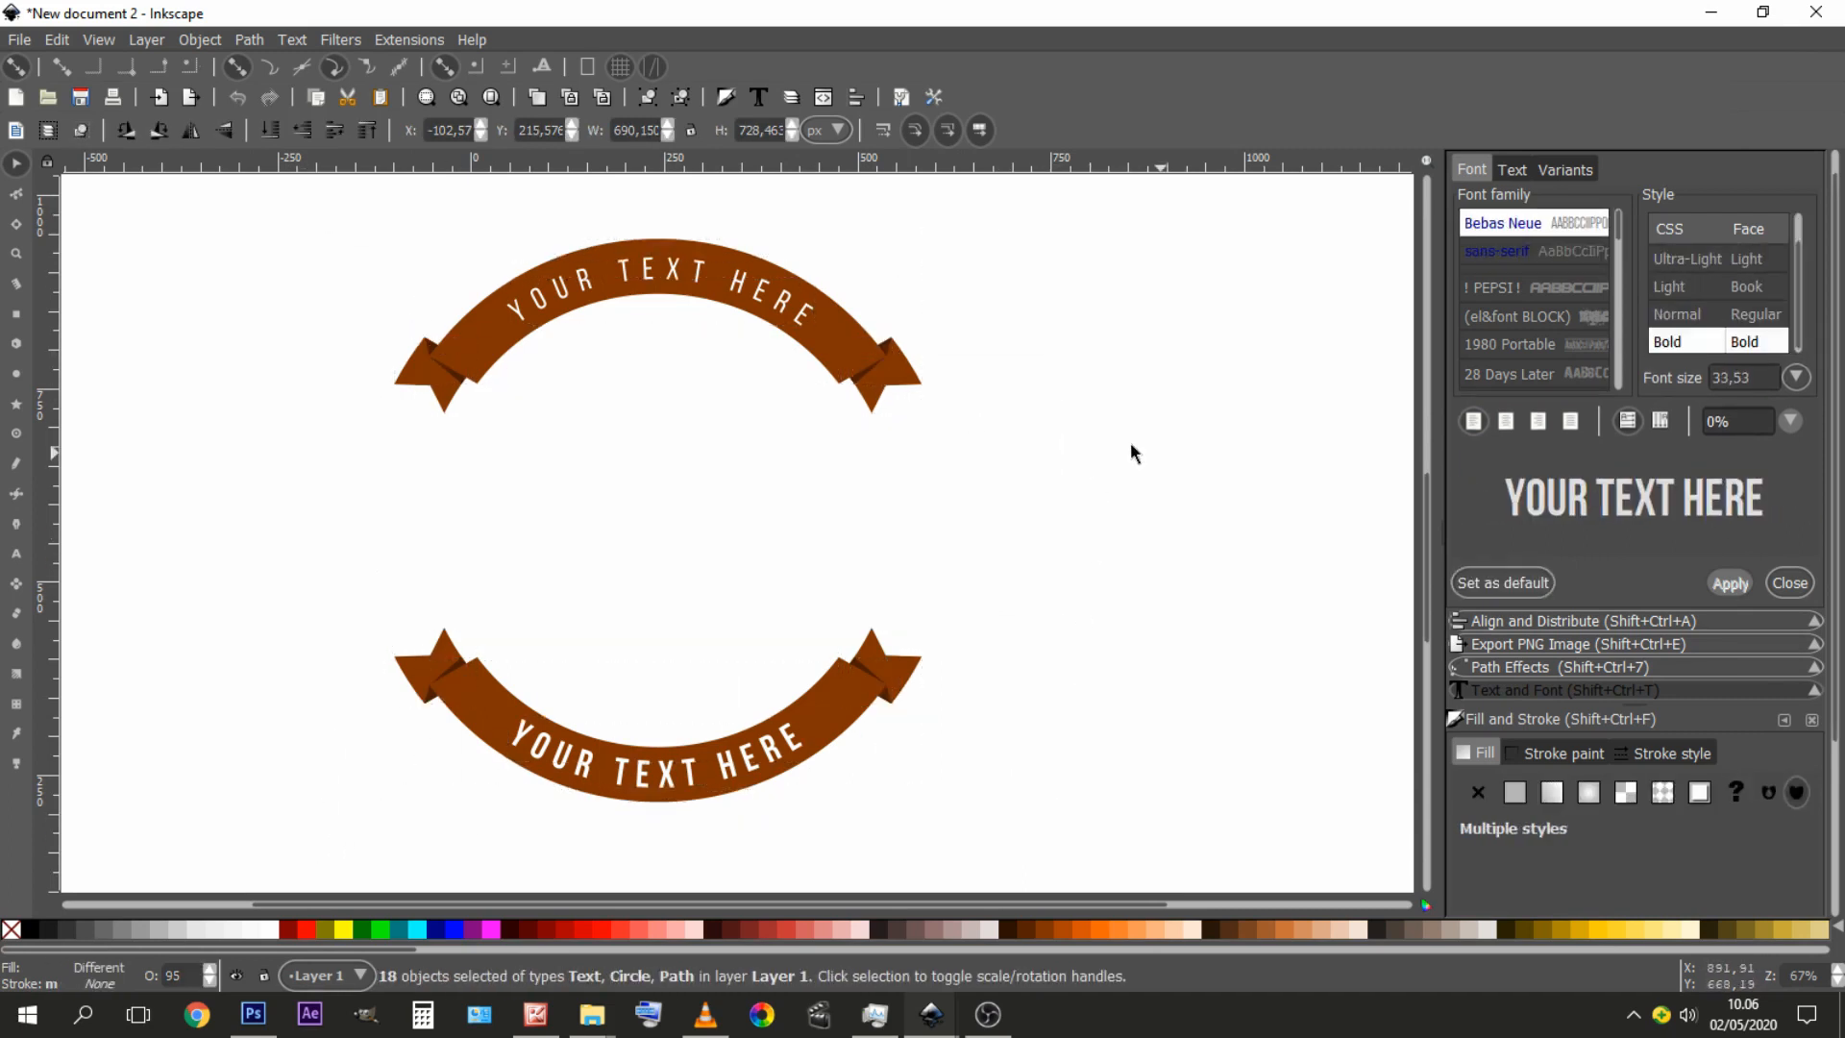
drag(1008, 223, 343, 852)
drag(991, 850, 248, 210)
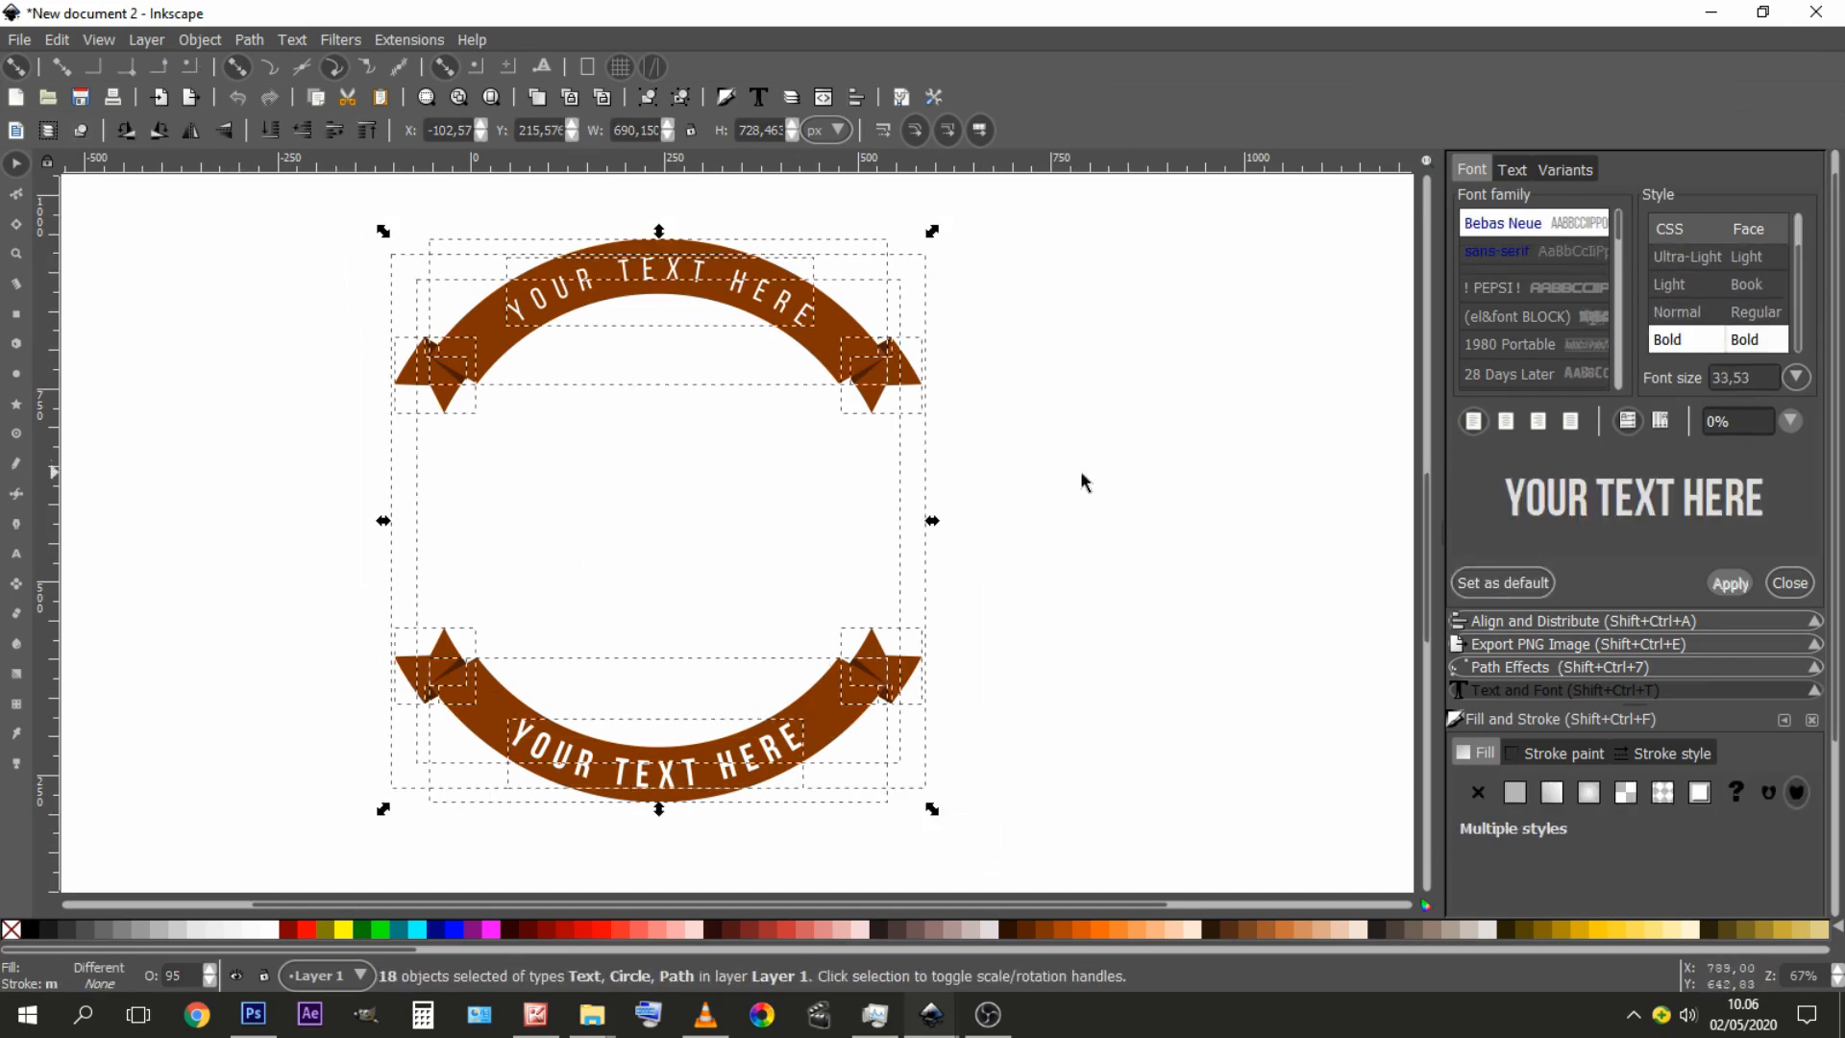
click(961, 262)
drag(1014, 209, 304, 865)
drag(1014, 636, 974, 541)
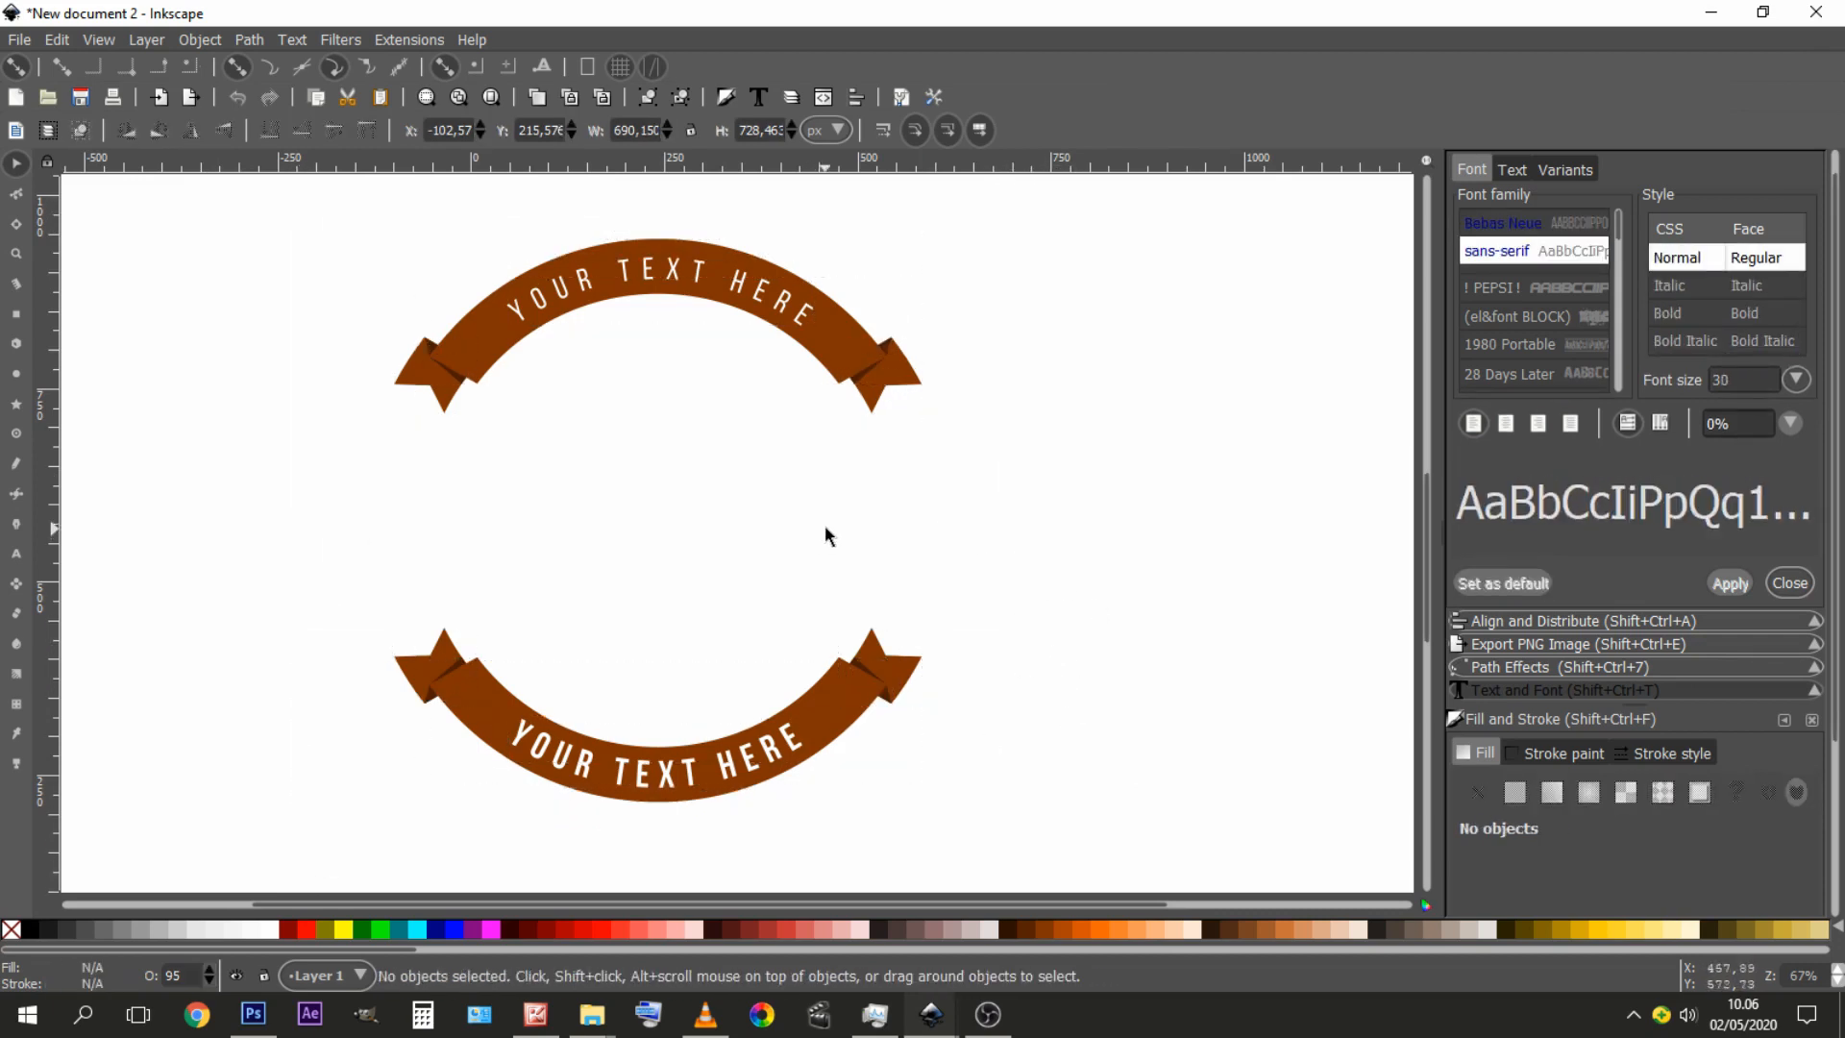
drag(231, 529, 942, 538)
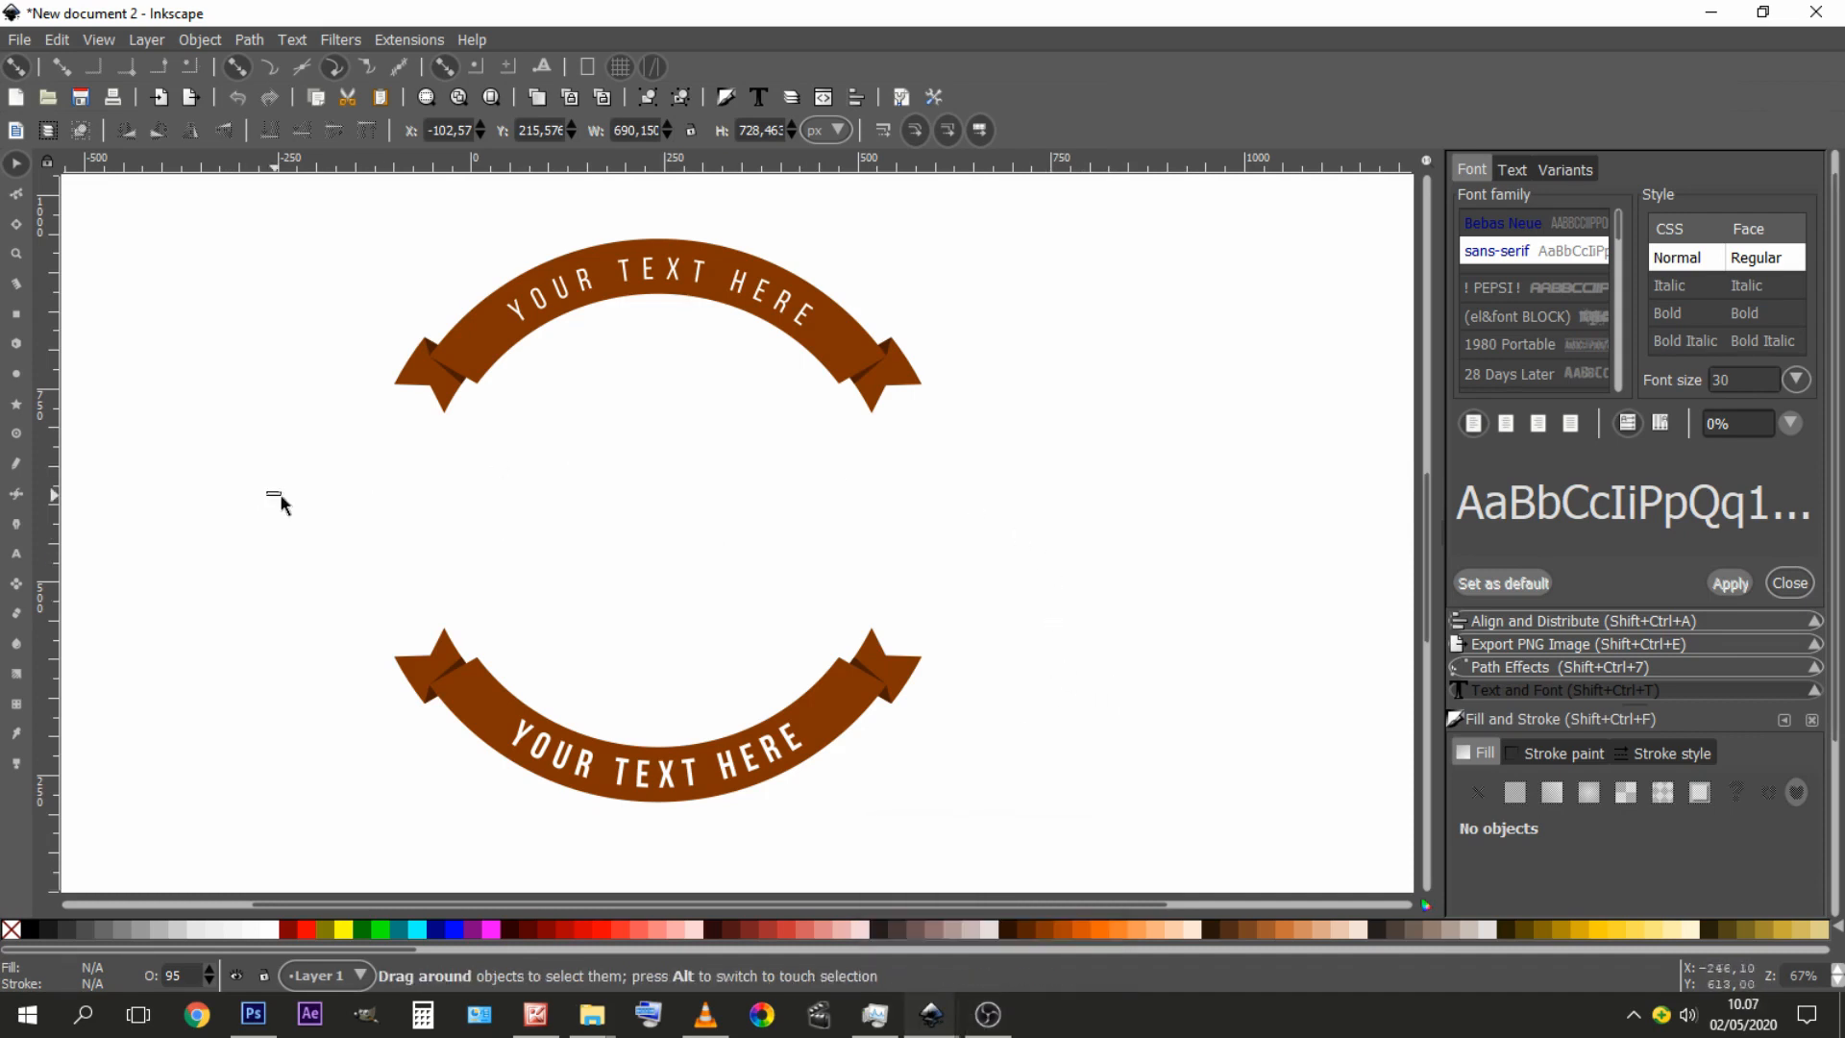
drag(271, 492, 1216, 561)
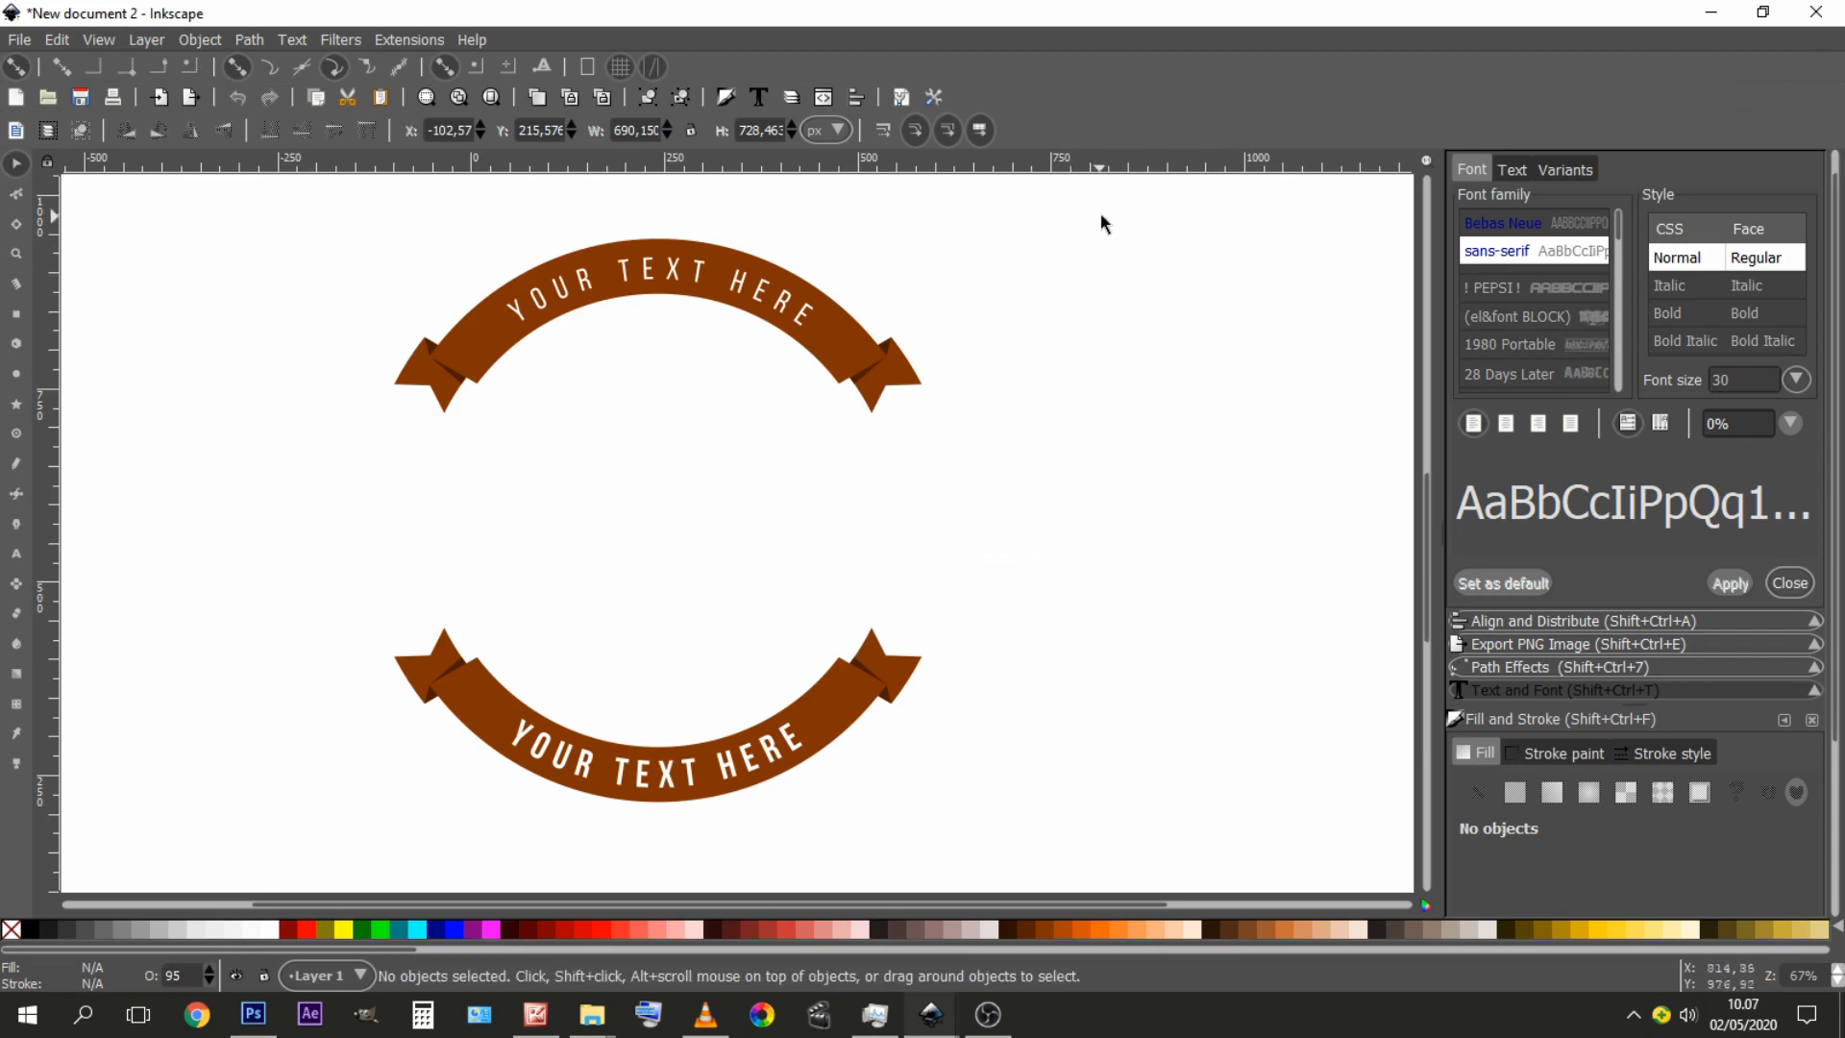
drag(1101, 223, 272, 868)
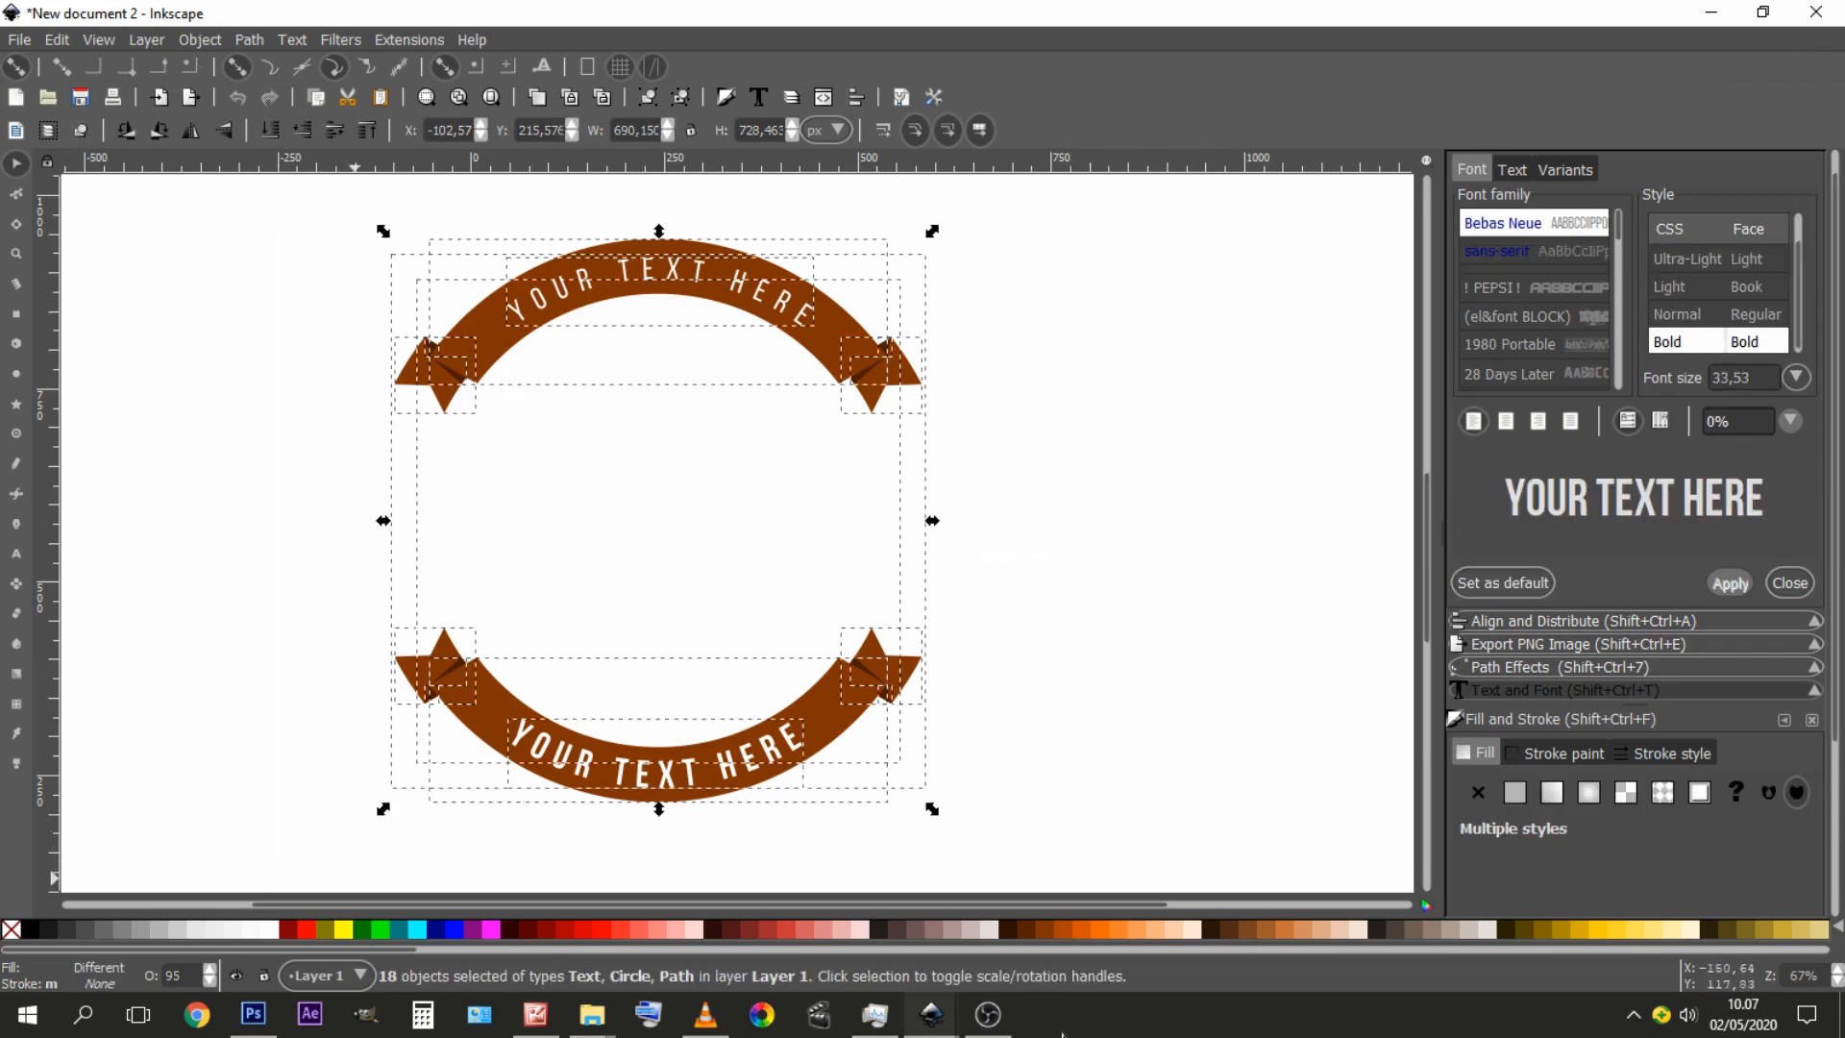
click(987, 1014)
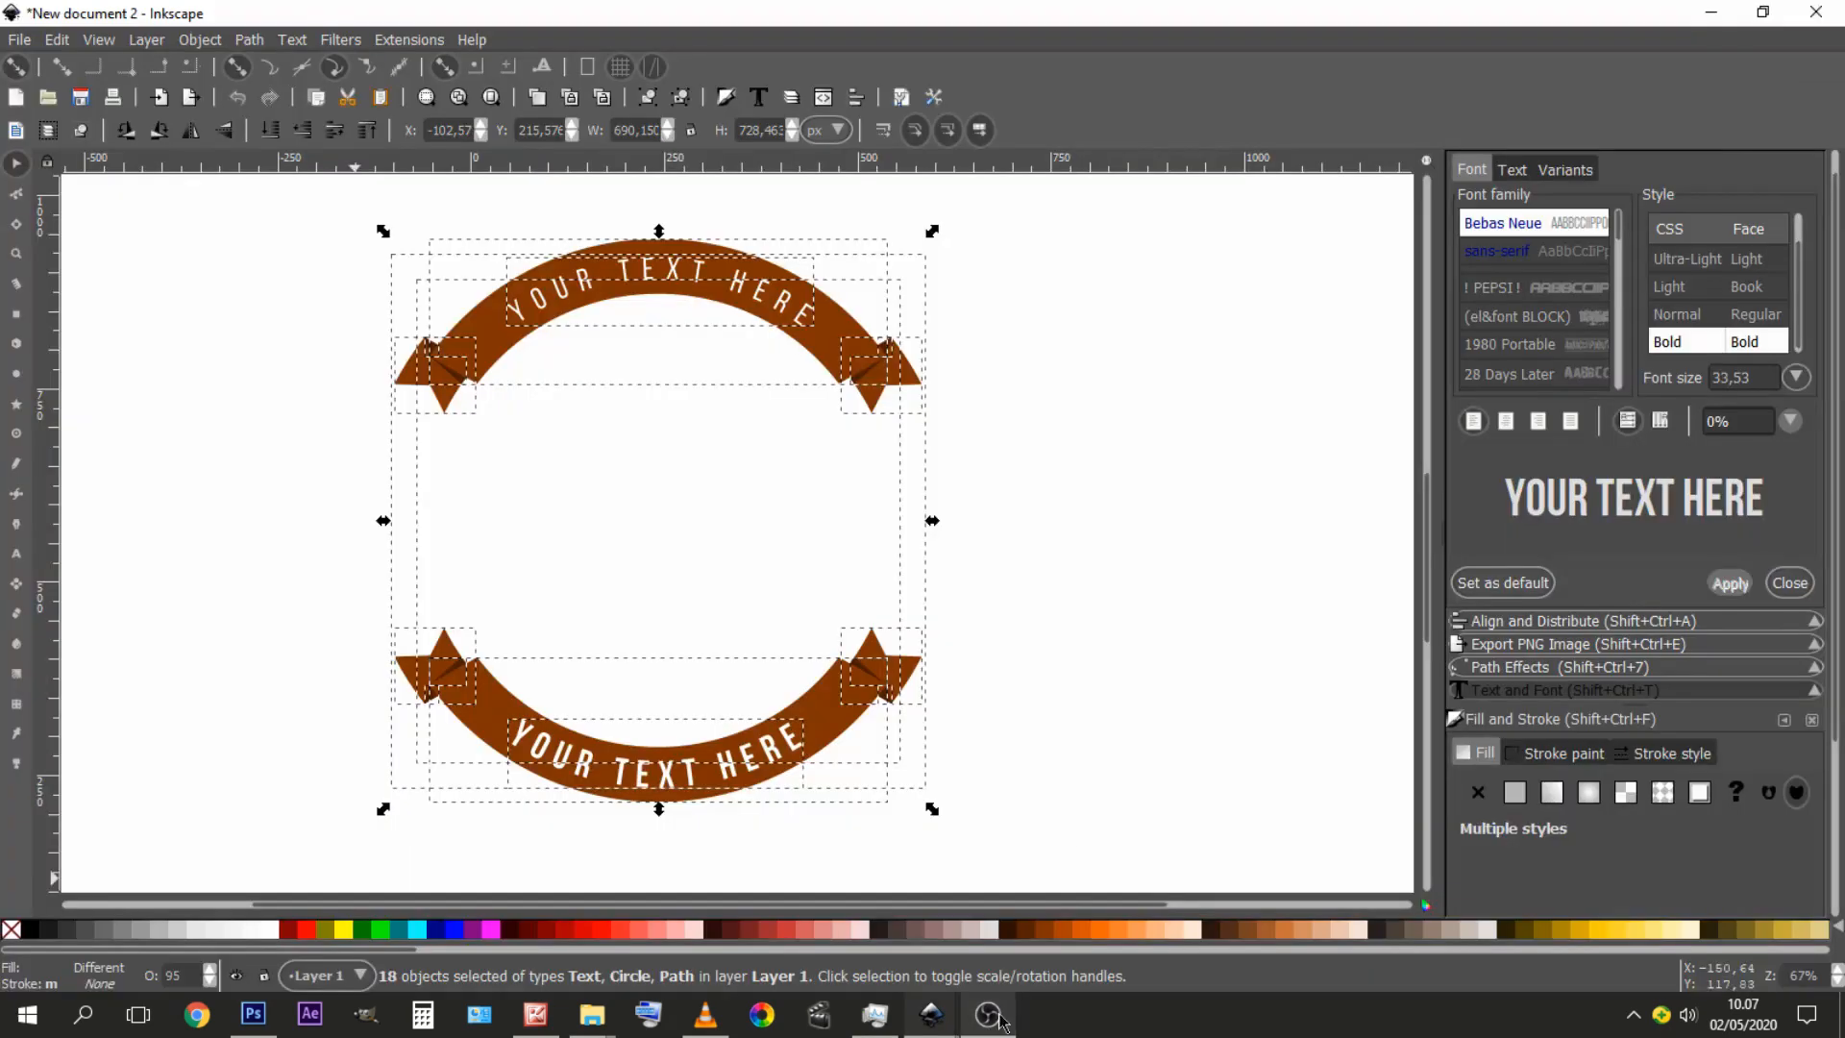
click(988, 1014)
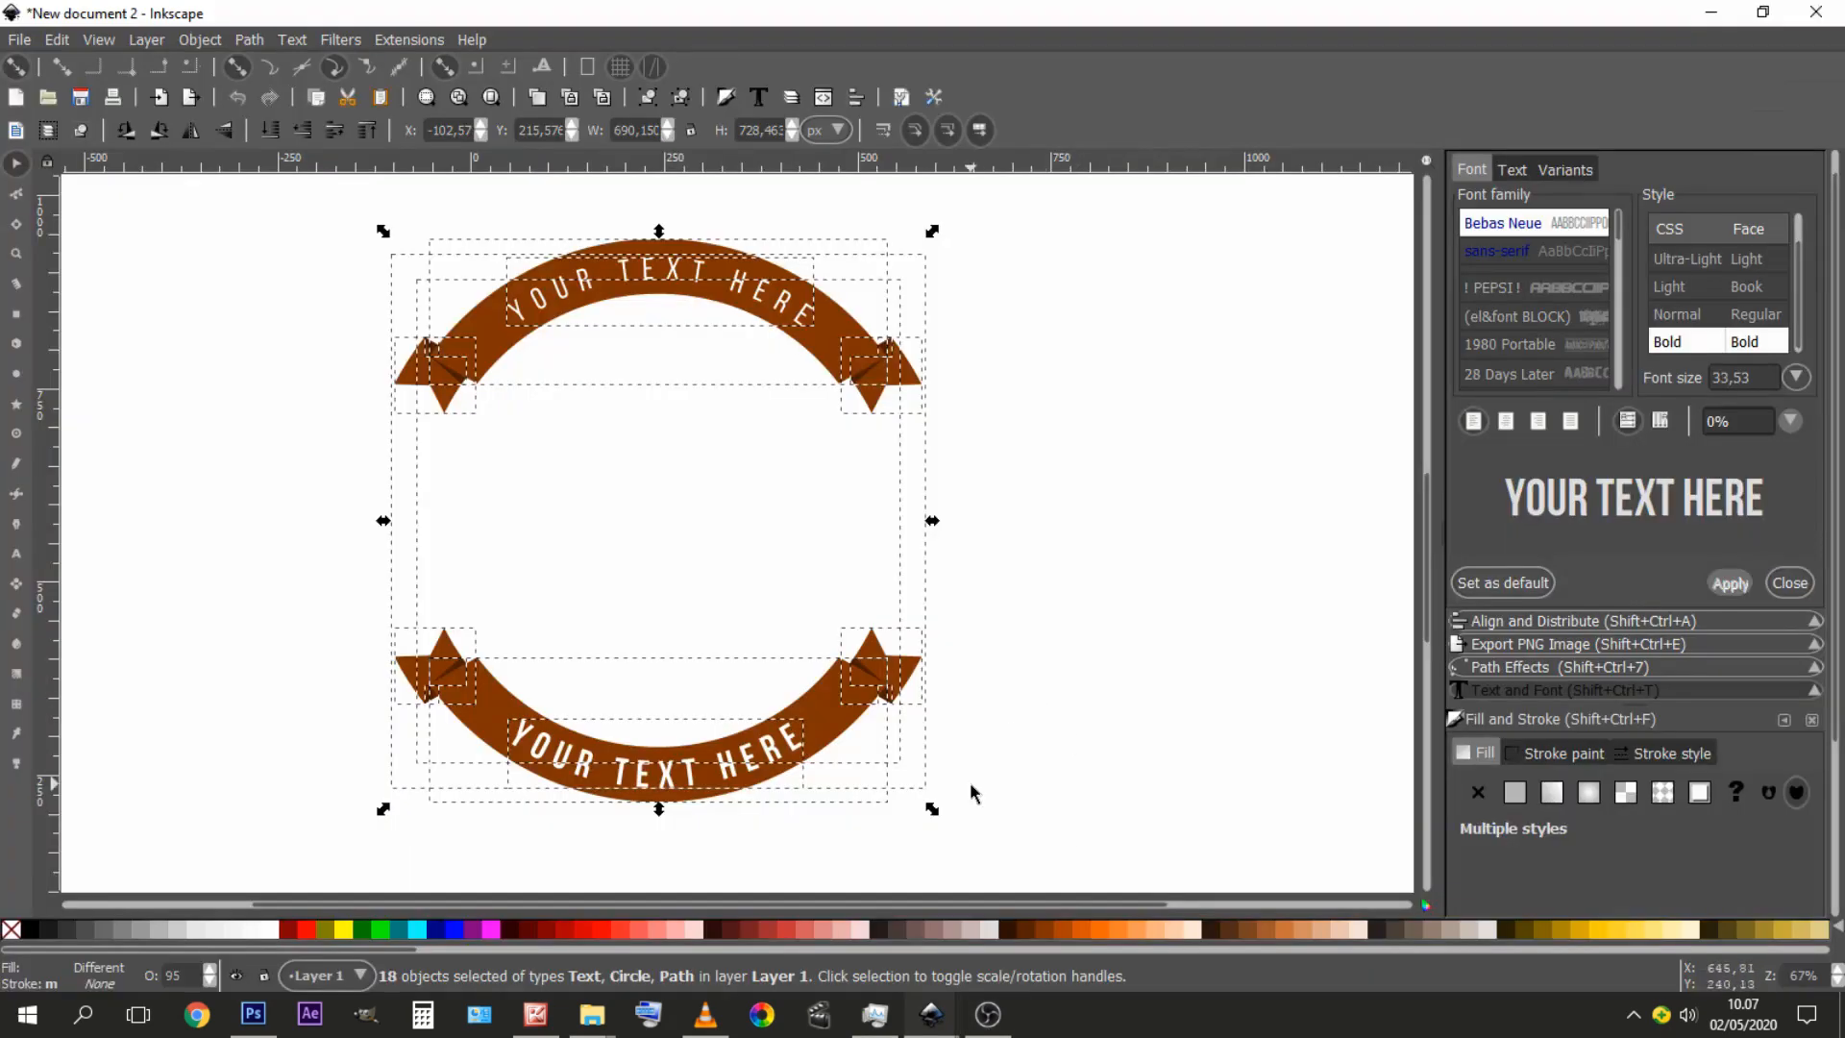